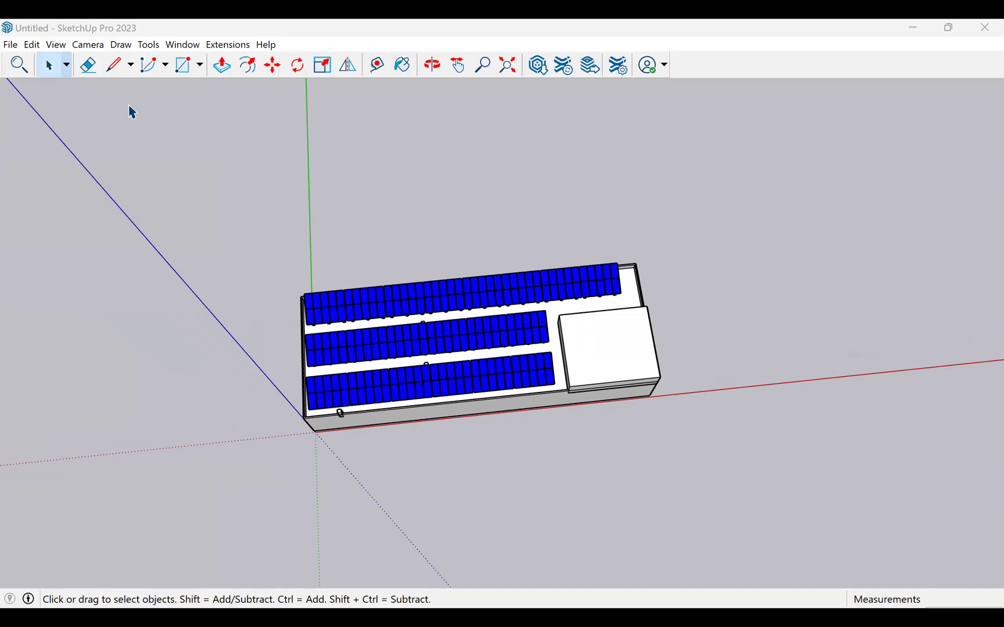
- Start a new model from the Simple template in meters
click(10, 44)
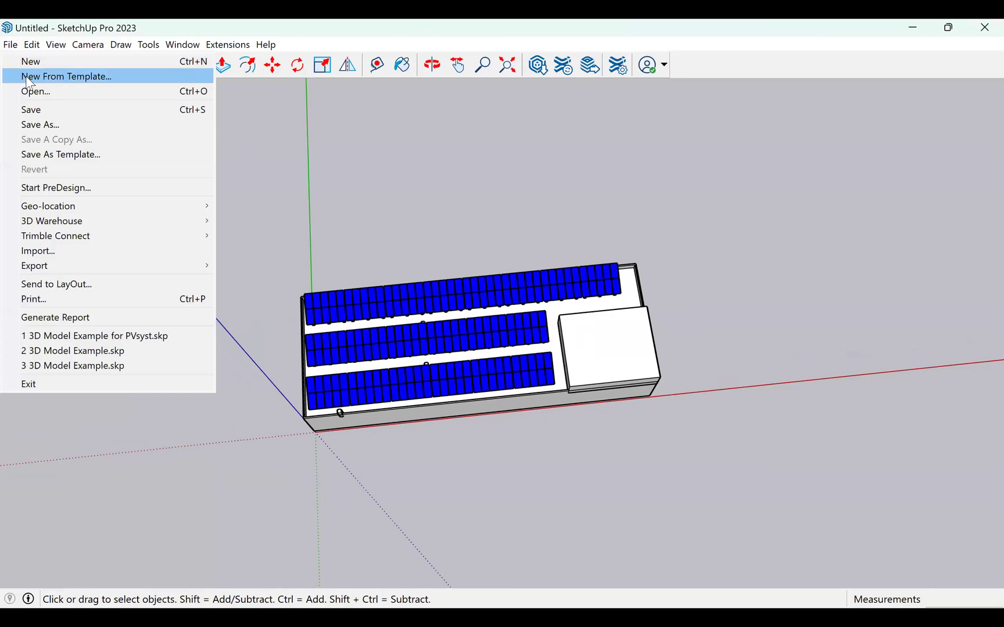
click(29, 82)
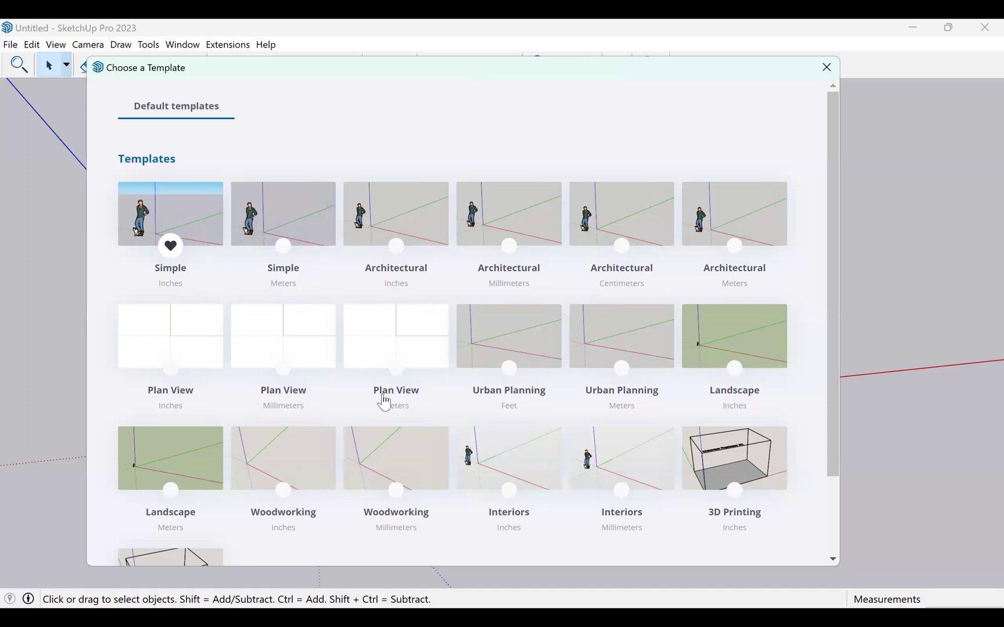
scroll(390, 373, down, 2)
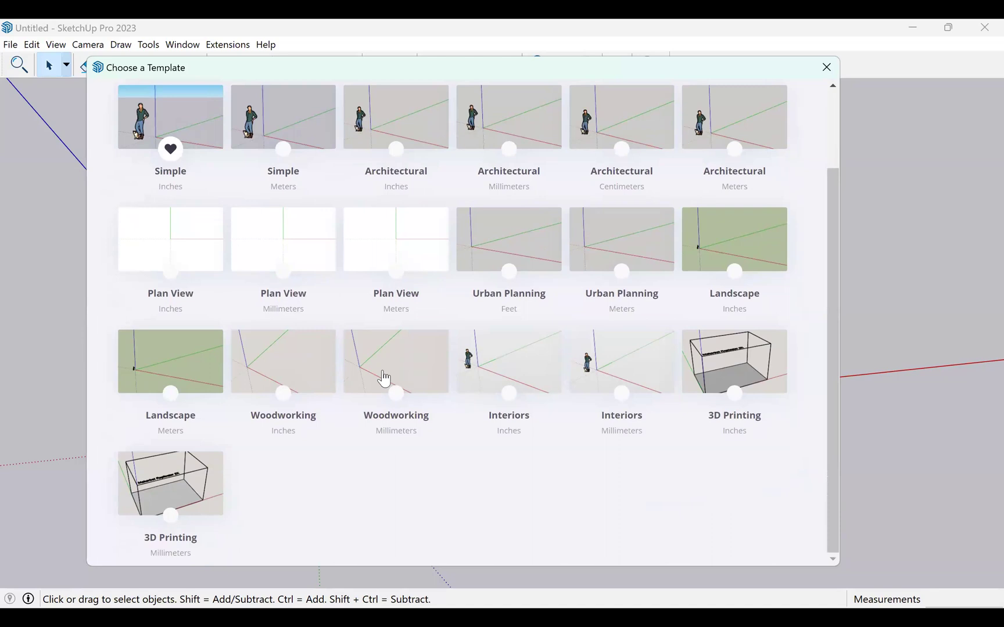
scroll(384, 377, up, 2)
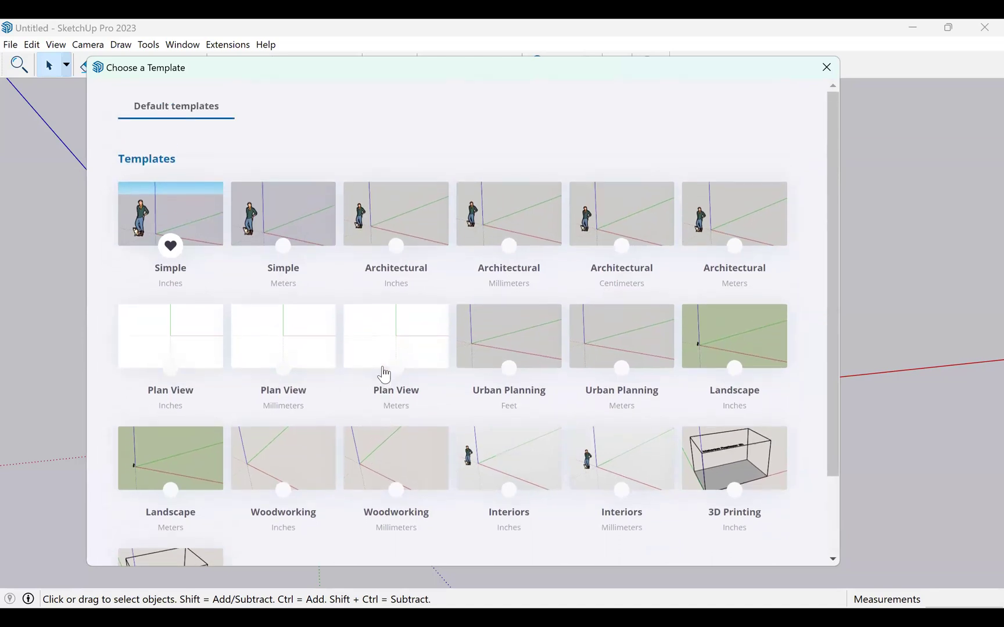
click(318, 224)
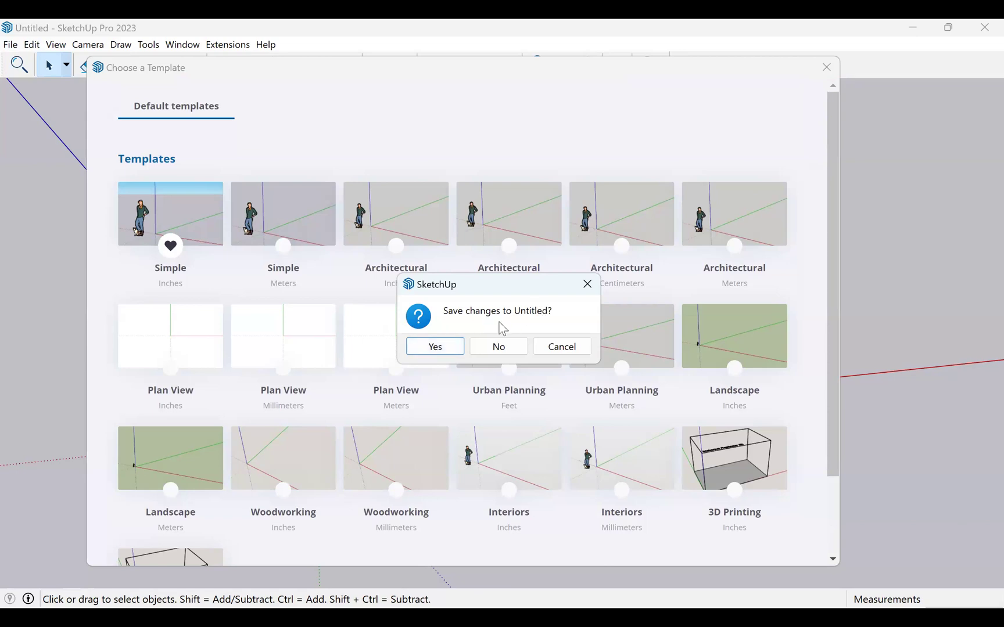
- Save the current solar panel model as "Example for PVsyst" before the new model opens
click(438, 348)
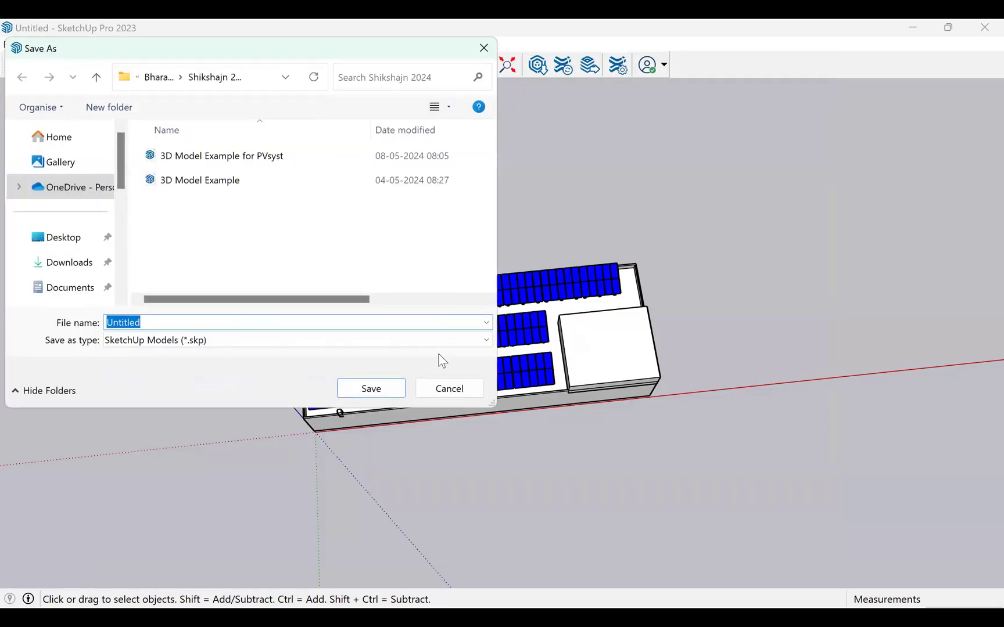
text(Exam)
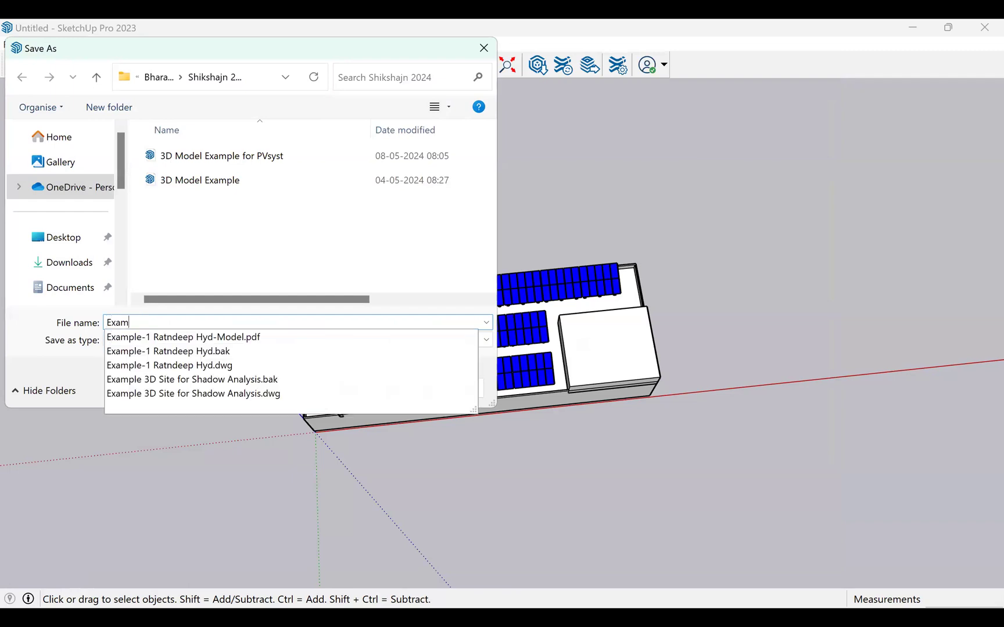
text(ple for PVyst)
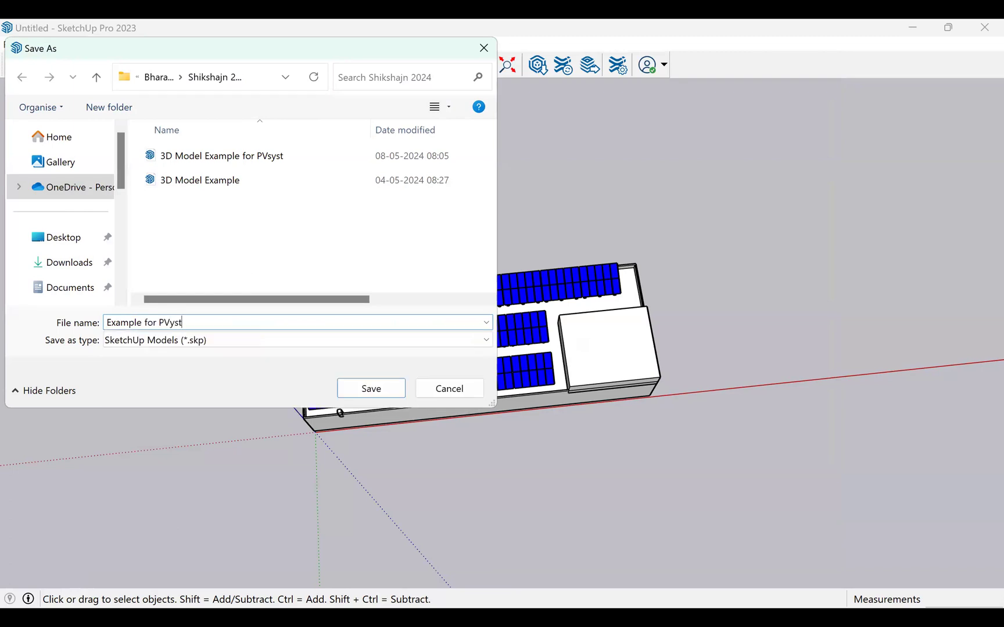
text(syst)
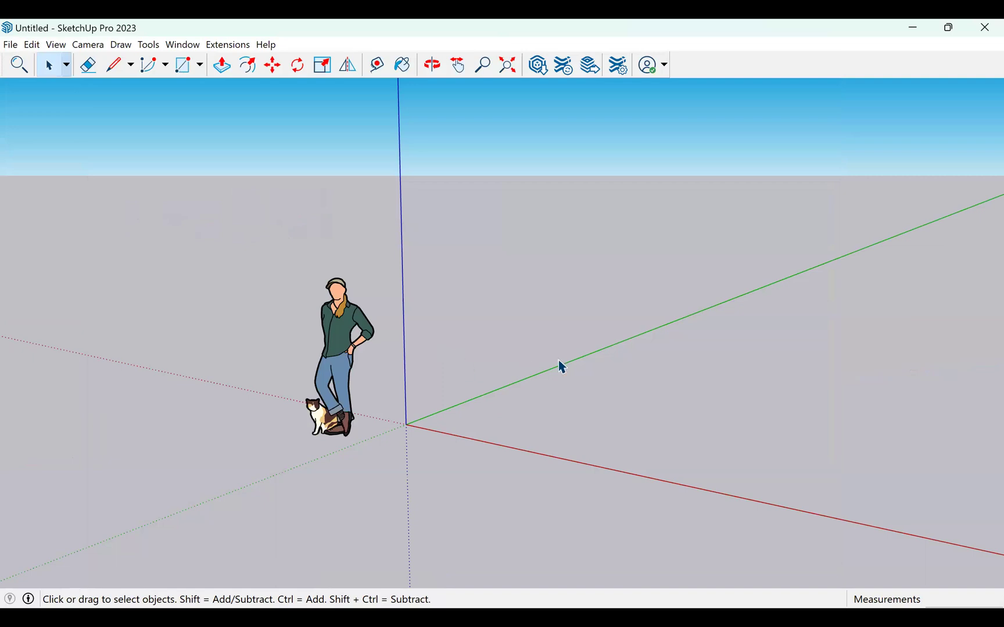
scroll(287, 383, down, 1)
scroll(289, 386, down, 1)
scroll(361, 361, down, 6)
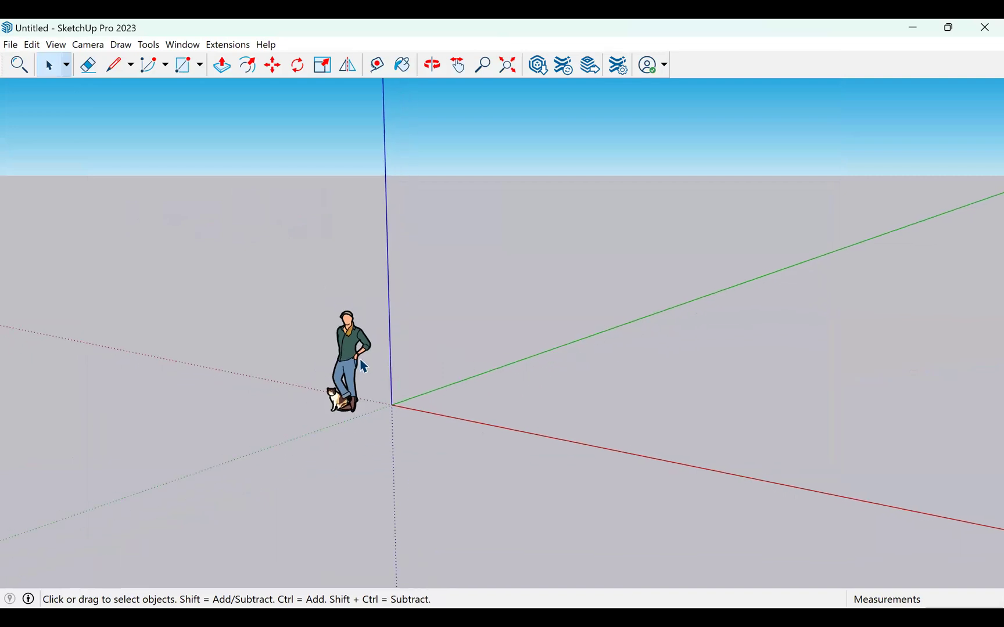
middle_drag(409, 264, 405, 515)
scroll(406, 515, down, 5)
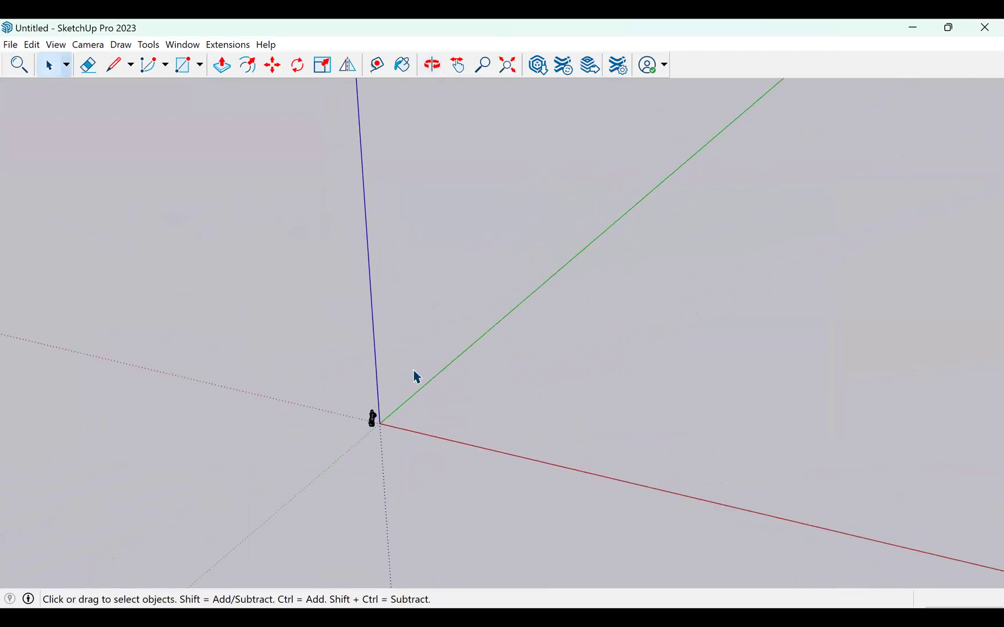
scroll(365, 459, up, 5)
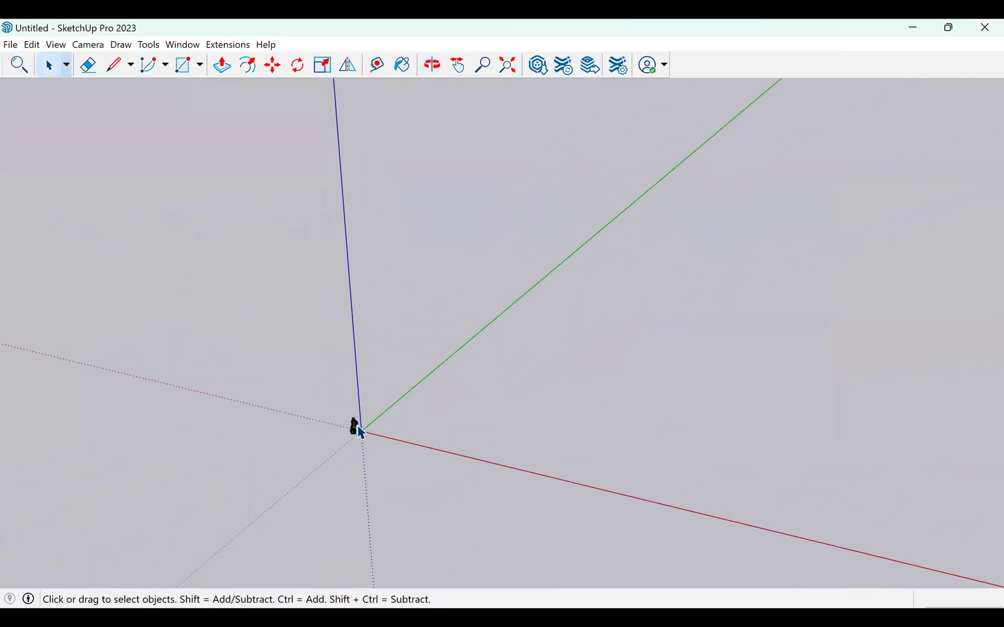
- Save the new empty model as "Skp Example -2"
click(10, 45)
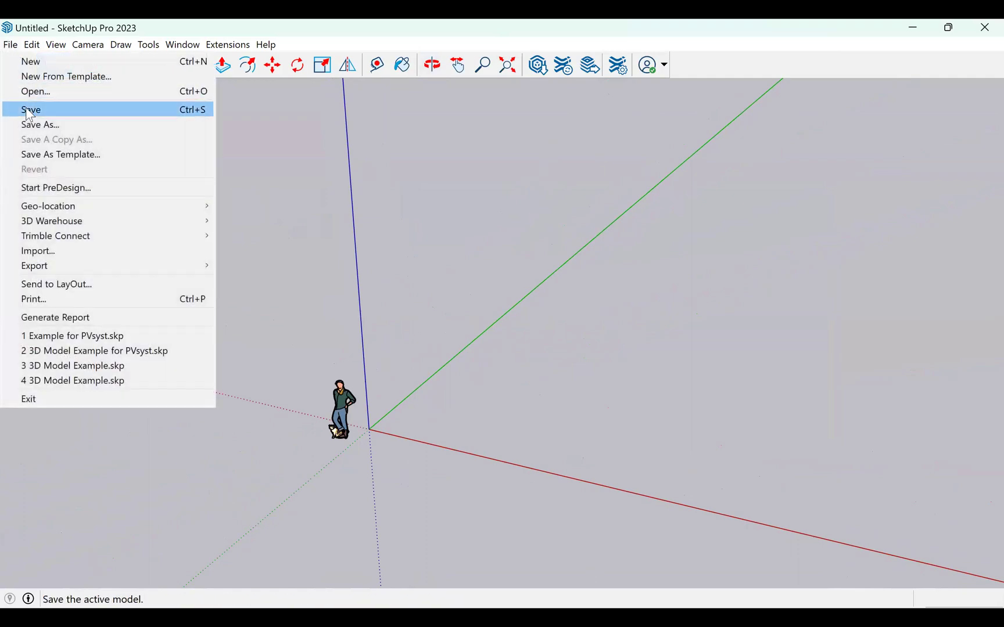
click(27, 109)
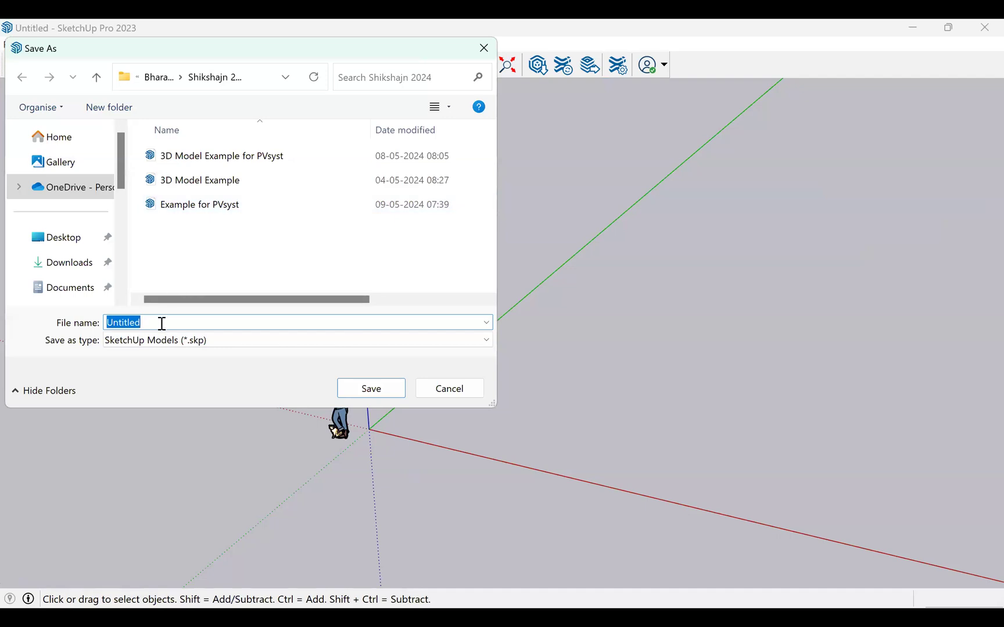
text(Skp Exapm)
key(BackSpace)
text(mple -2)
key(Return)
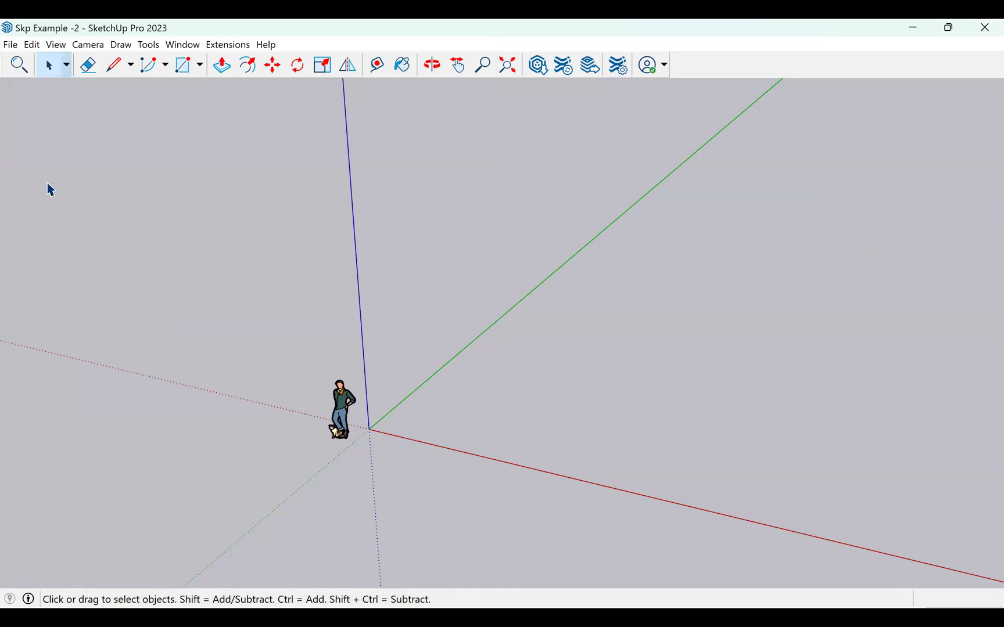
- Draw a straight line about 3.76 m long beside the green axis and erase it
scroll(307, 322, down, 1)
scroll(307, 322, down, 1)
scroll(459, 354, up, 1)
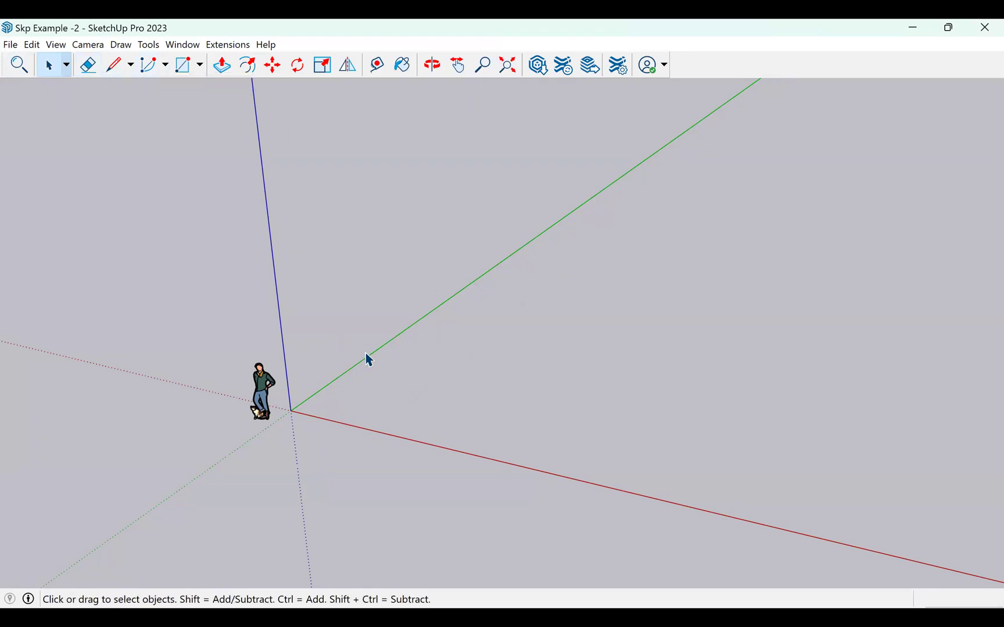
click(115, 73)
click(356, 280)
click(440, 291)
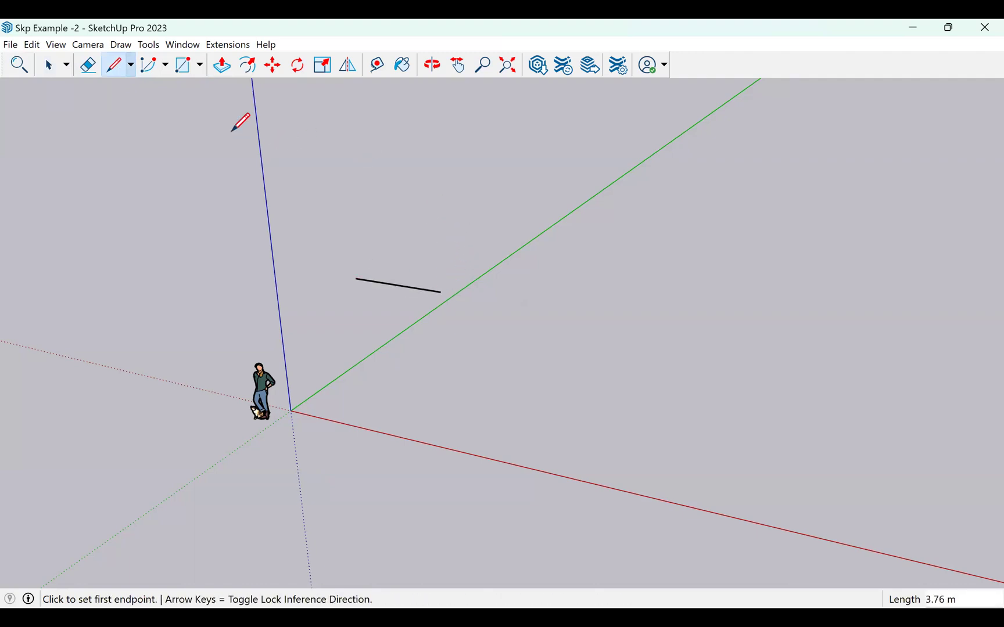
click(88, 65)
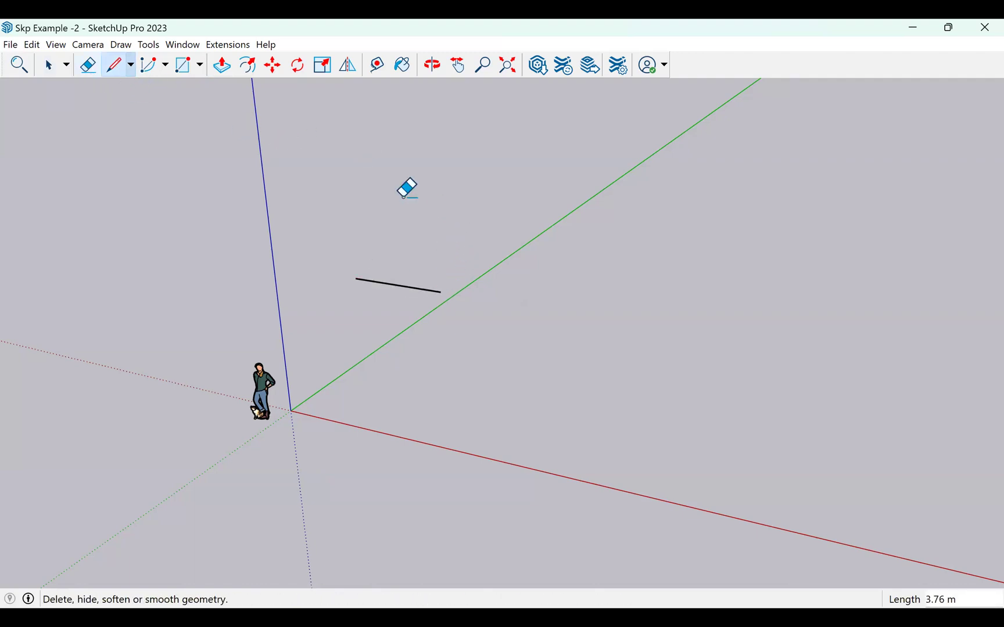
click(391, 284)
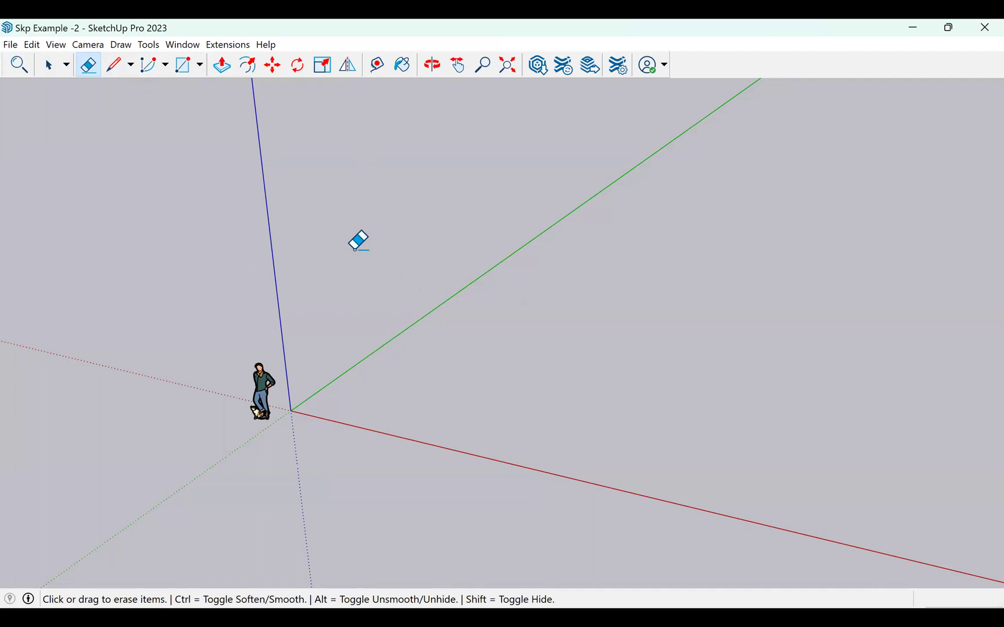
- Draw one long winding freehand curve that crosses itself over the green axis
click(131, 65)
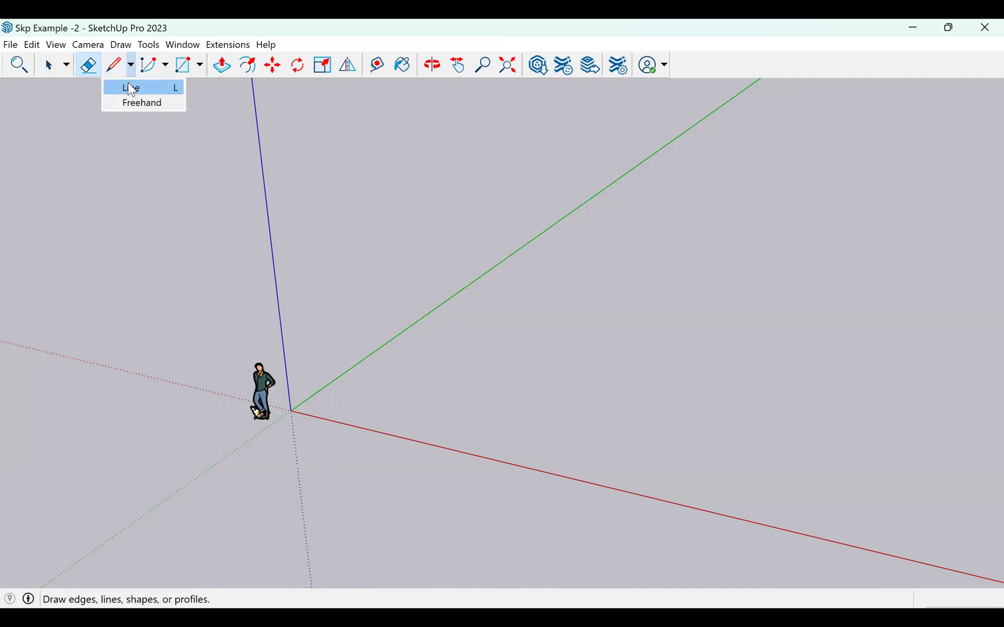
click(136, 111)
mouse_move(385, 238)
mouse_down()
mouse_move(399, 202)
mouse_move(503, 268)
mouse_move(483, 220)
mouse_move(532, 274)
mouse_move(459, 368)
mouse_move(462, 316)
mouse_move(516, 399)
mouse_up()
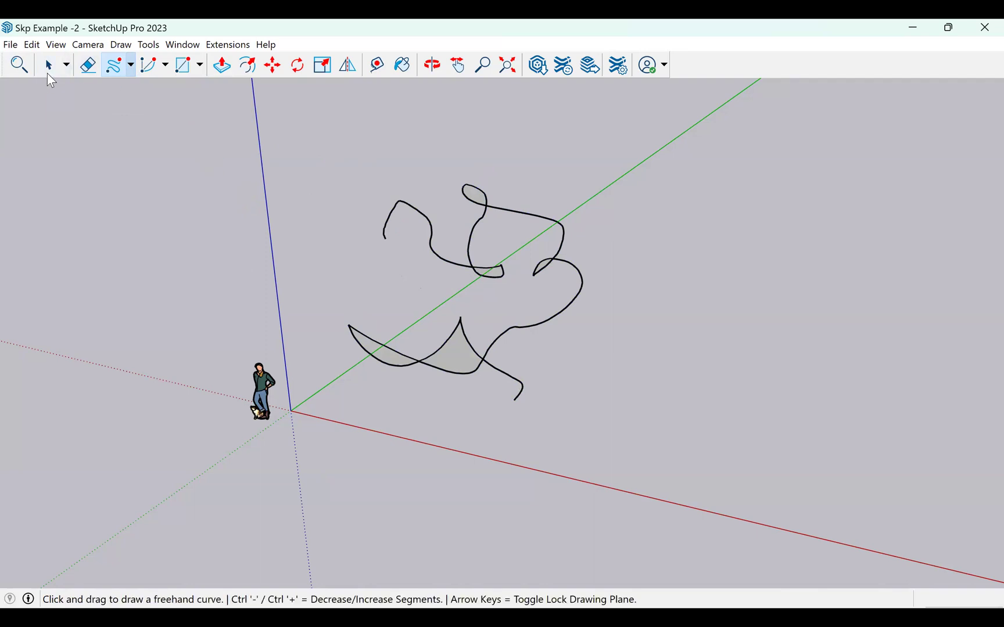
- Erase every piece of the freehand curve with the Eraser
click(88, 66)
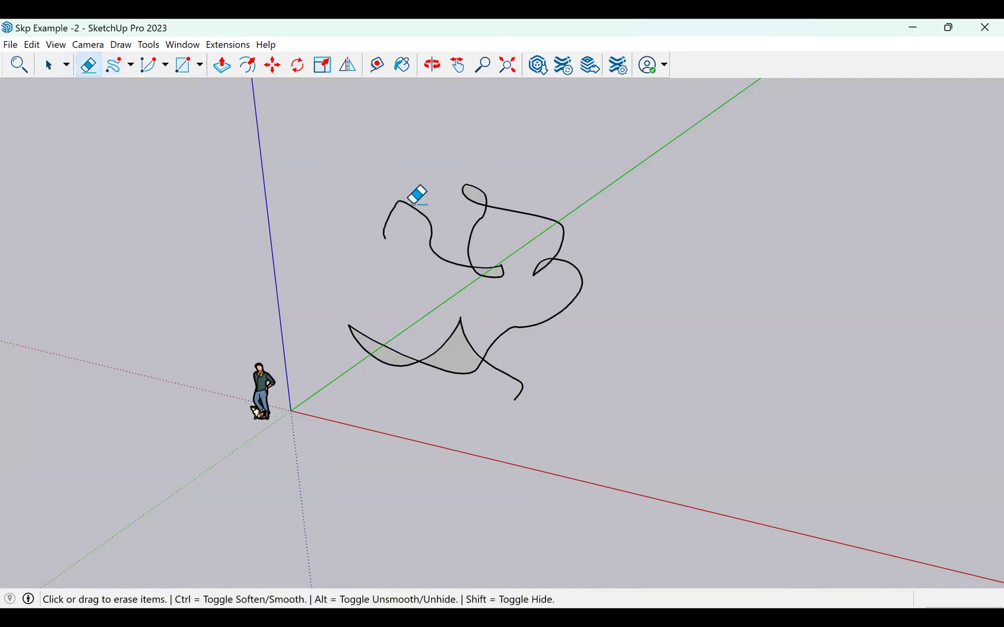
click(414, 203)
click(468, 194)
drag(486, 205, 471, 236)
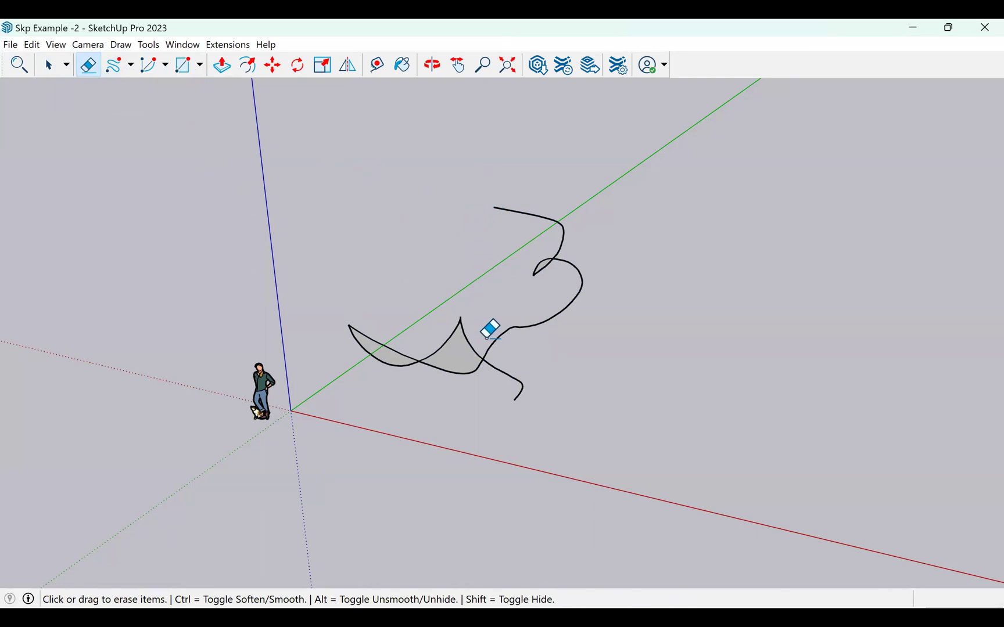
mouse_move(422, 351)
mouse_down()
mouse_move(402, 361)
mouse_move(472, 327)
mouse_up()
mouse_move(549, 323)
mouse_down()
mouse_move(366, 187)
mouse_move(439, 338)
mouse_move(399, 280)
mouse_move(437, 332)
mouse_move(358, 247)
mouse_up()
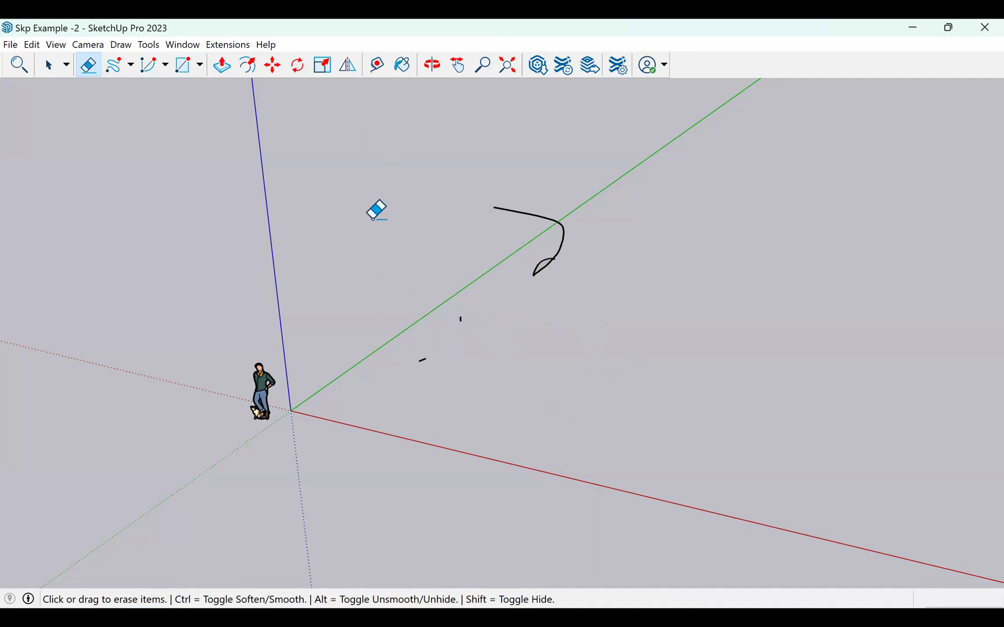
mouse_move(574, 278)
mouse_down()
mouse_move(516, 183)
mouse_move(521, 221)
mouse_move(503, 227)
mouse_move(549, 266)
mouse_move(522, 238)
mouse_move(502, 381)
mouse_up()
drag(459, 259, 476, 381)
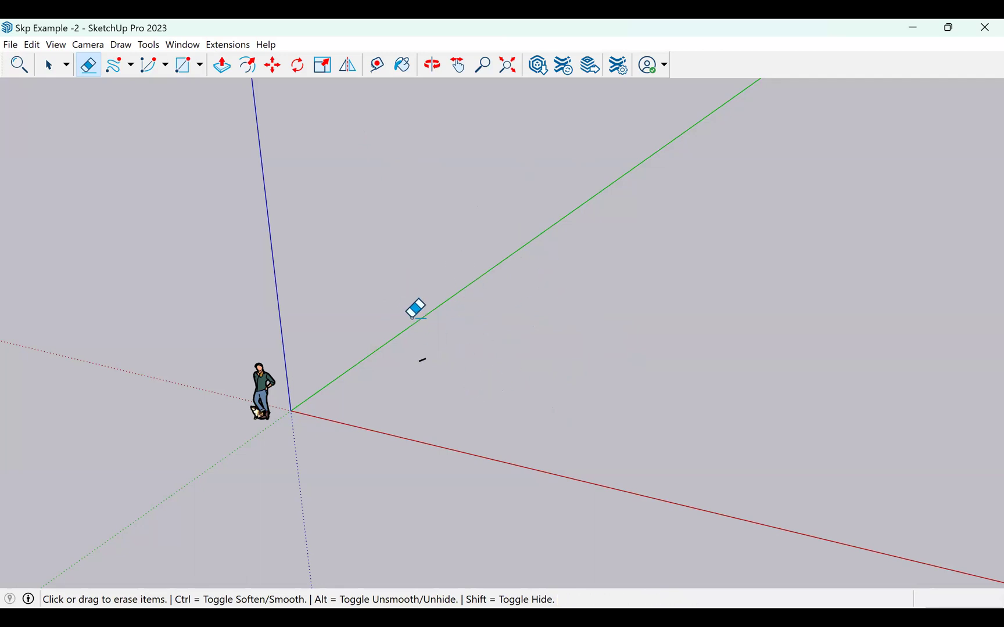
drag(399, 321, 422, 388)
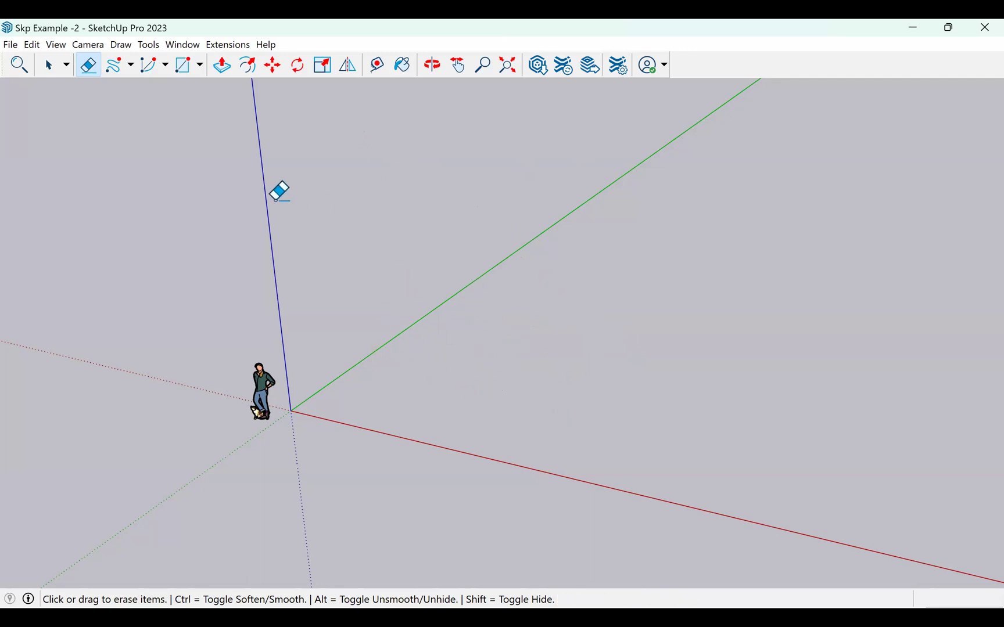
- Try the Arc tool from a centre point beside the blue axis, sweeping about 200 degrees on the ground plane
click(166, 65)
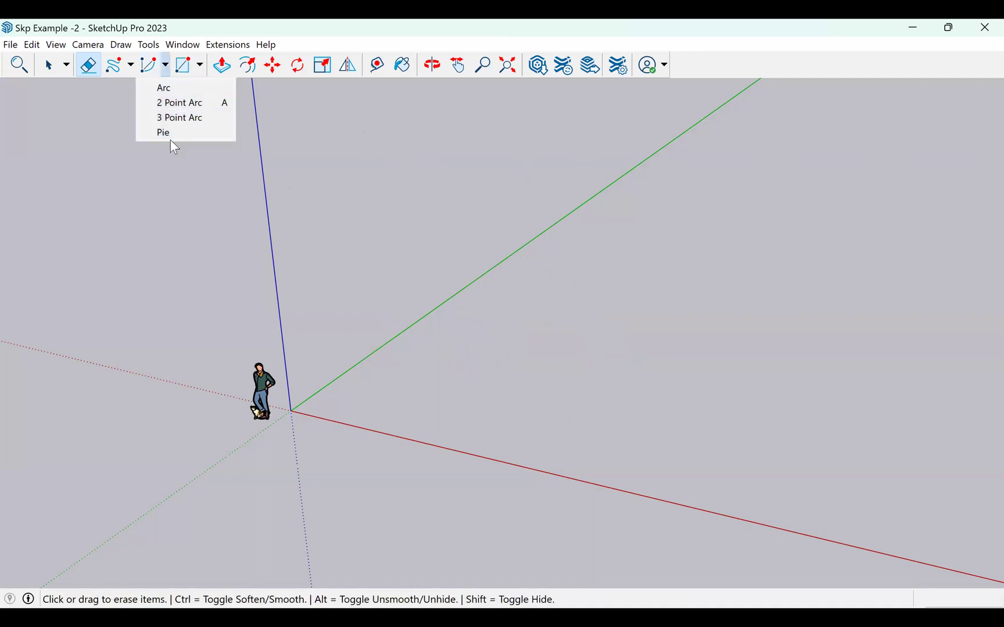
click(181, 91)
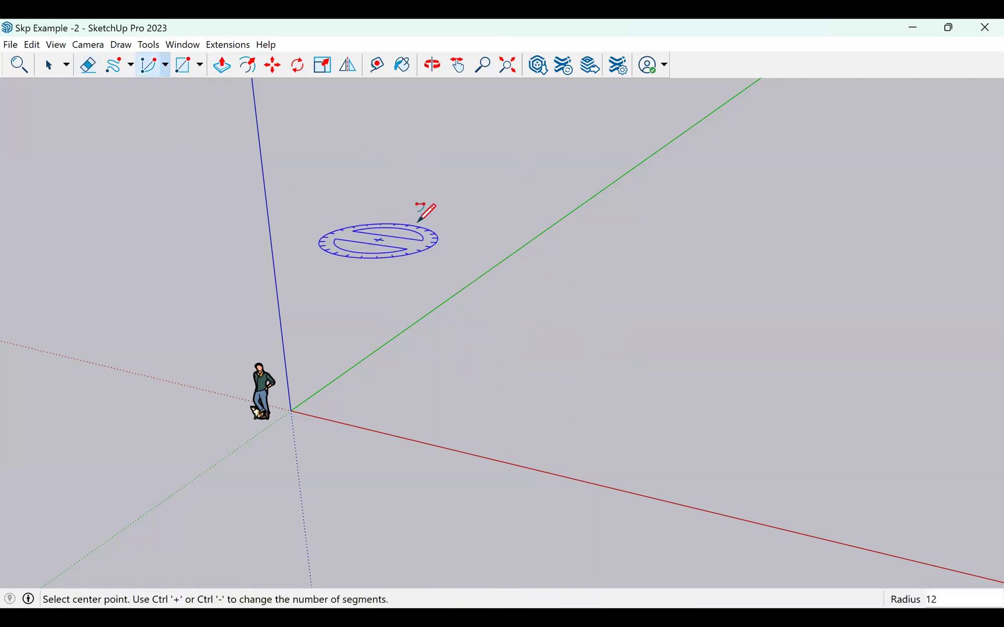
click(379, 240)
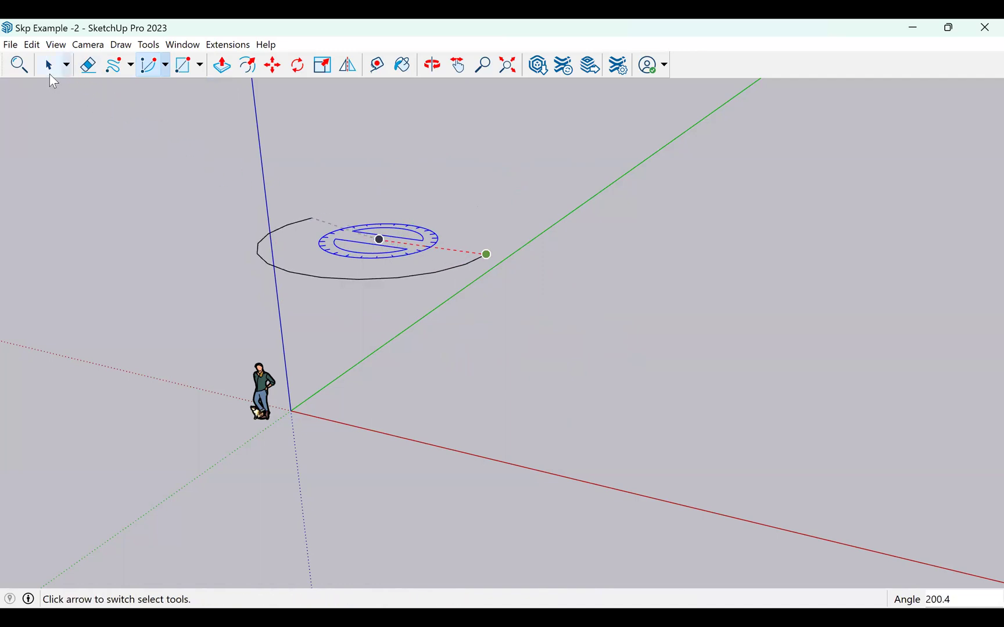
key(Escape)
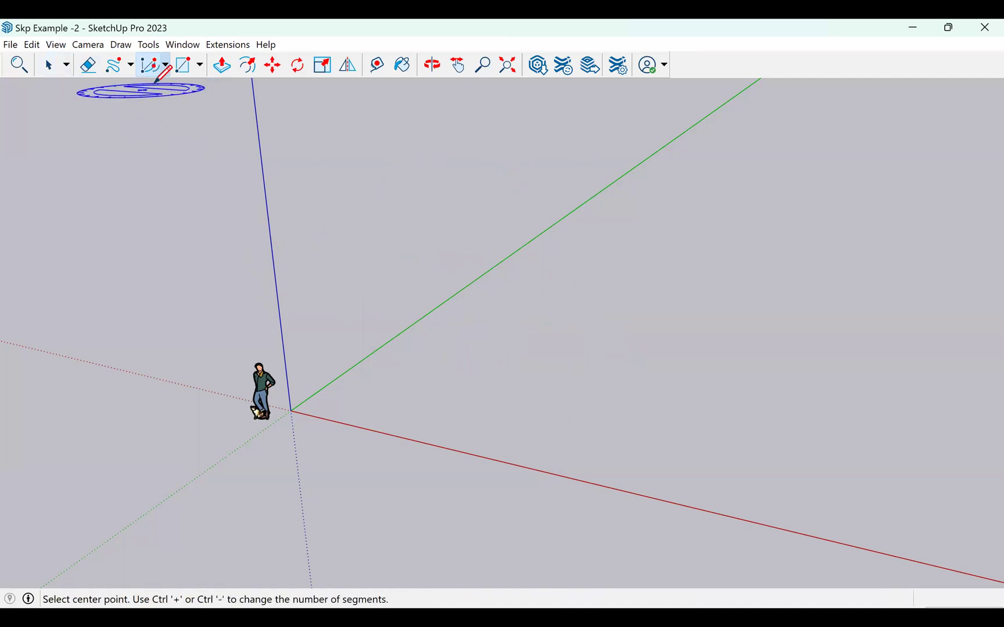
- Try a 2 Point Arc between the green and red axes with a bulge of about 3.60 m
click(166, 65)
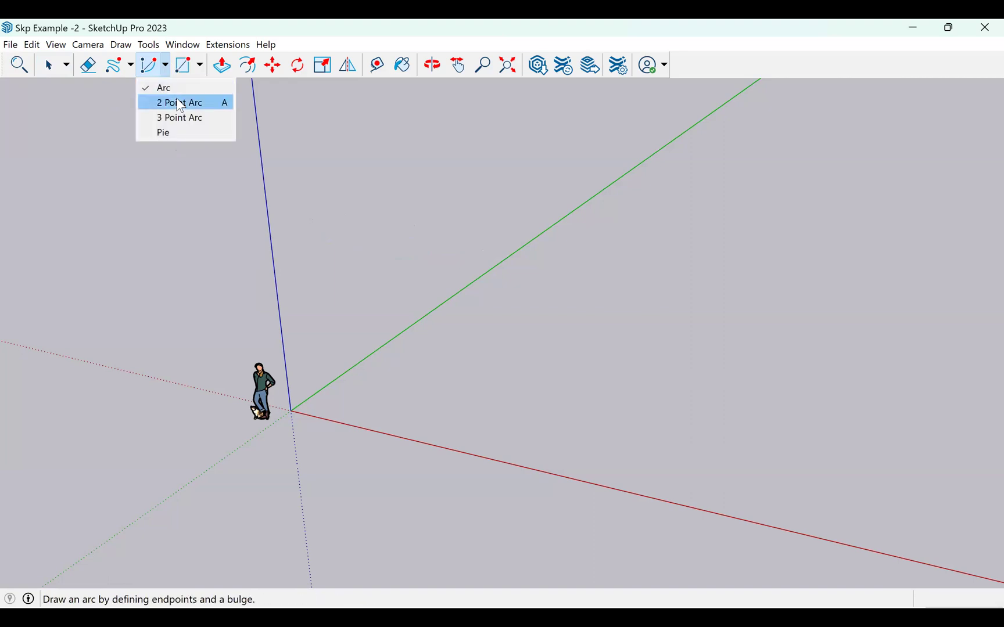
click(181, 110)
click(489, 341)
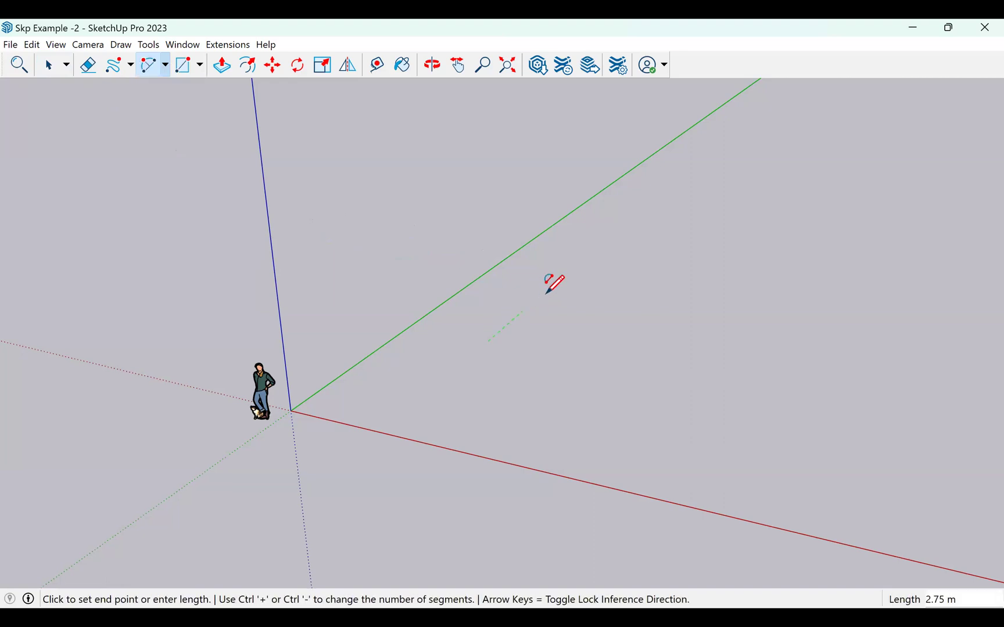
click(556, 282)
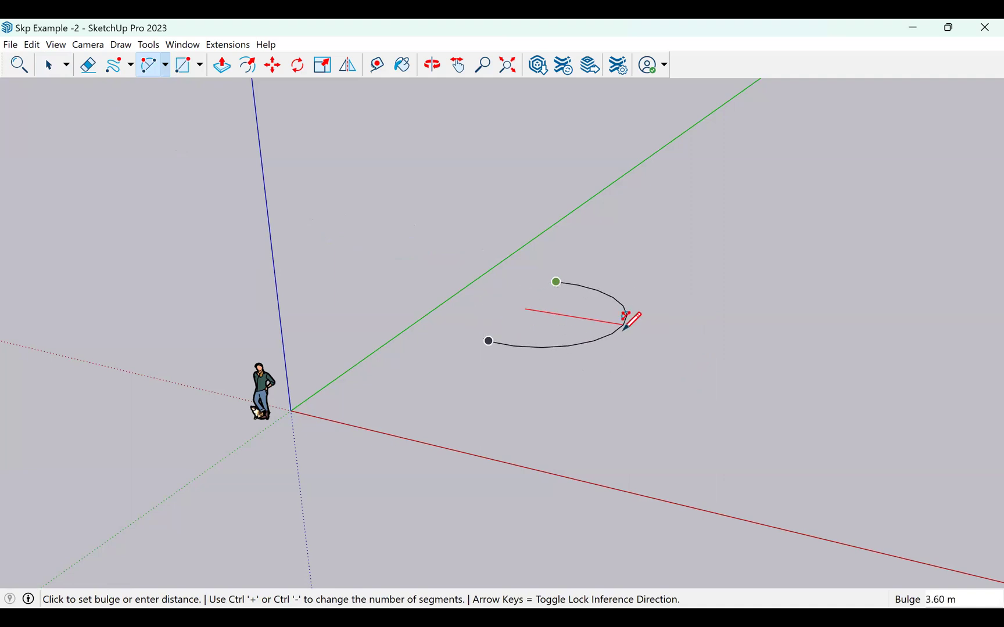
key(Escape)
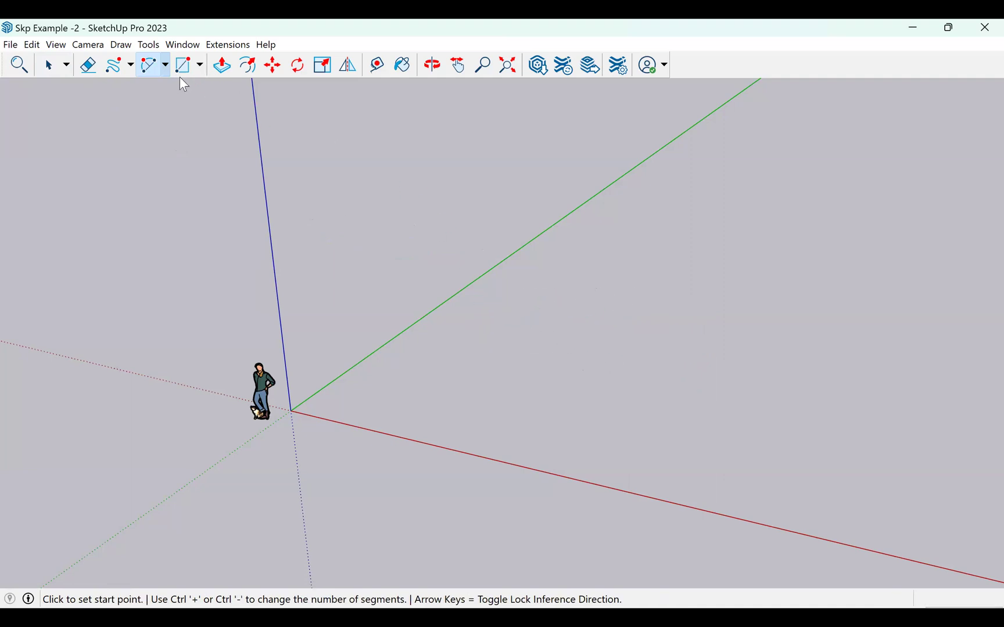
- Try a 3 Point Arc of about 255 degrees on the ground between the green and red axes, and undo it
click(165, 66)
click(174, 116)
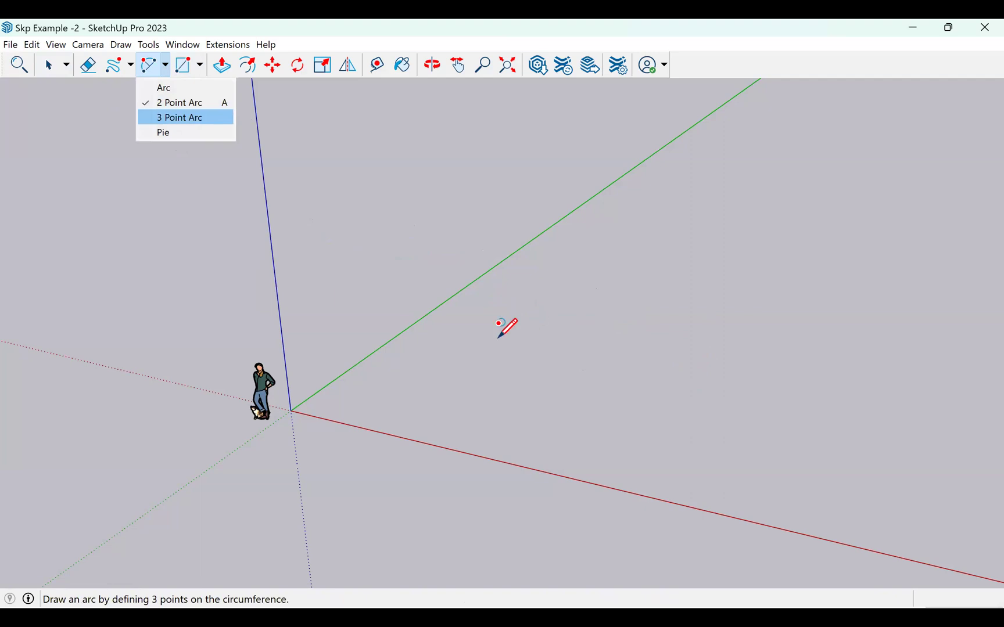
click(526, 333)
click(567, 271)
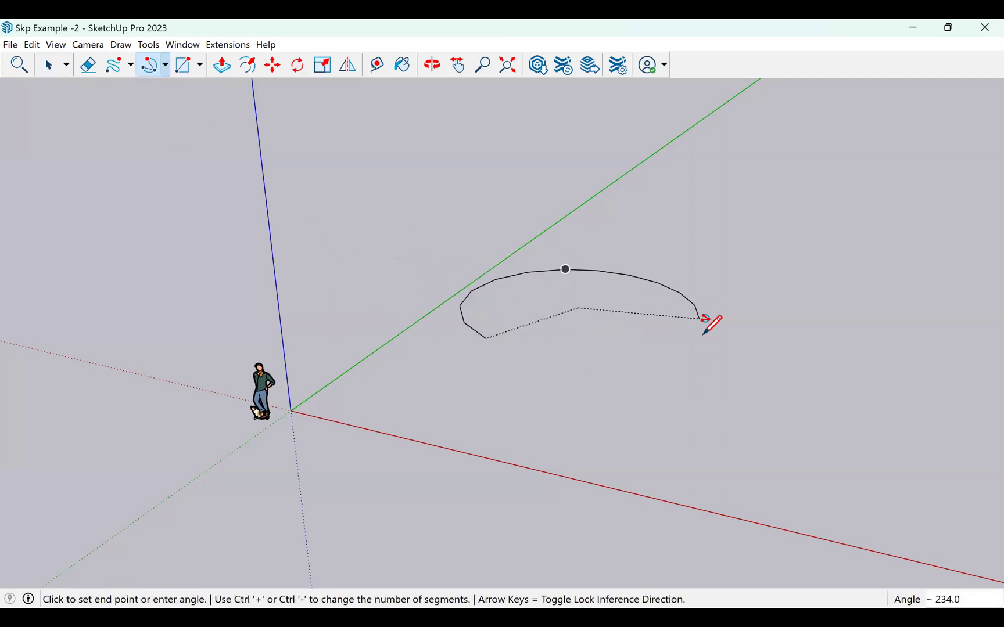
click(700, 341)
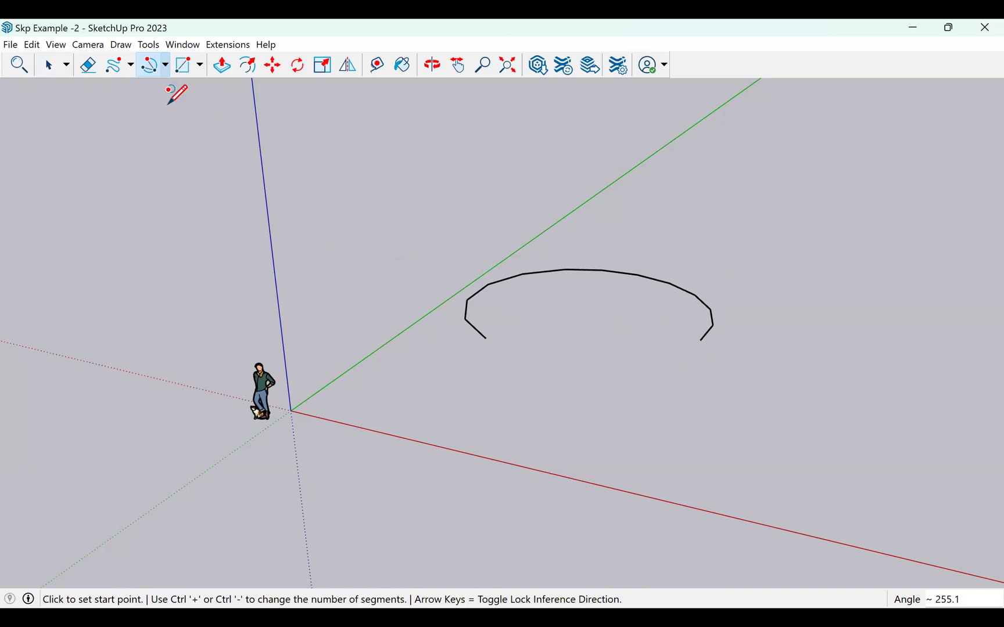
key(ctrl+z)
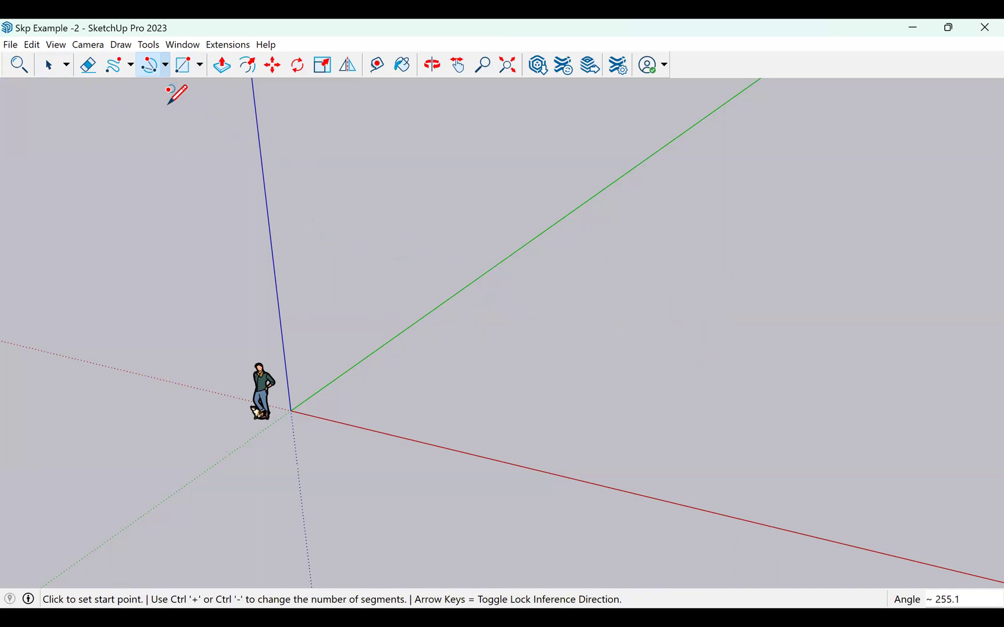
- Try the Pie tool from a centre point between the green and red axes, sweeping about 71 degrees
click(165, 65)
click(165, 134)
click(459, 353)
click(603, 297)
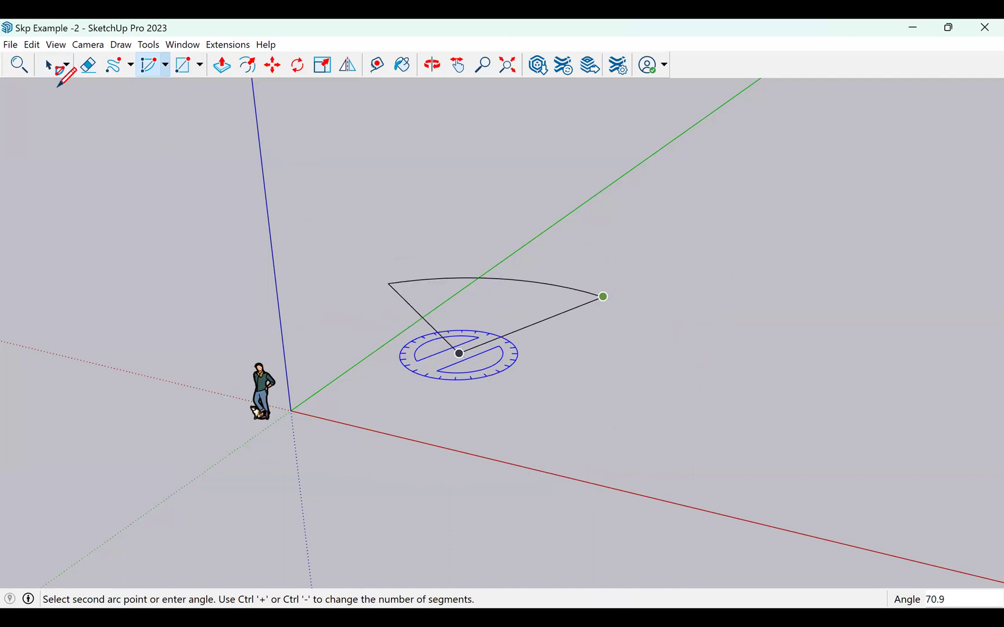
key(Escape)
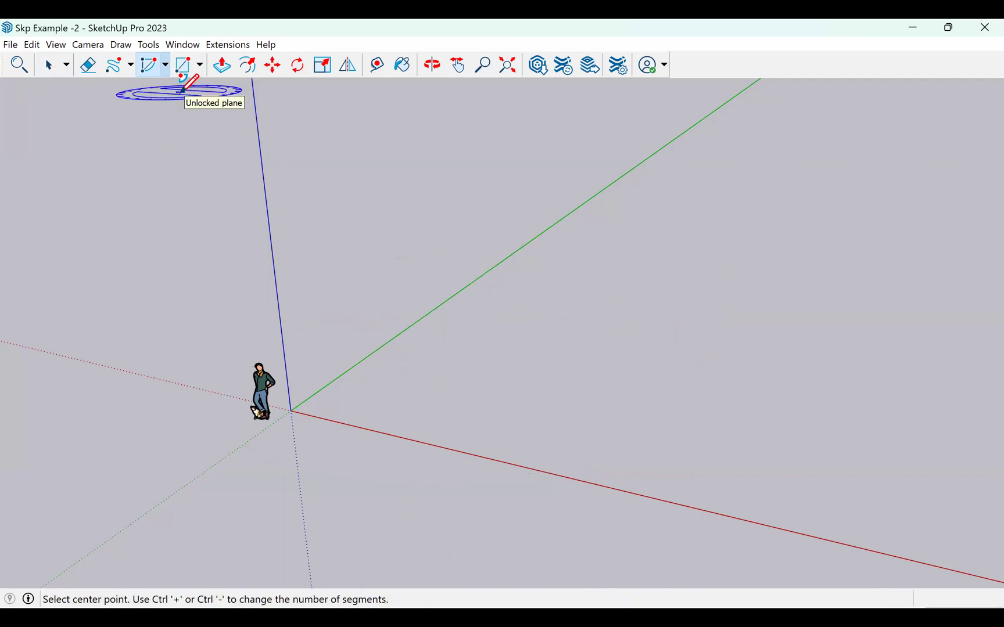
click(41, 68)
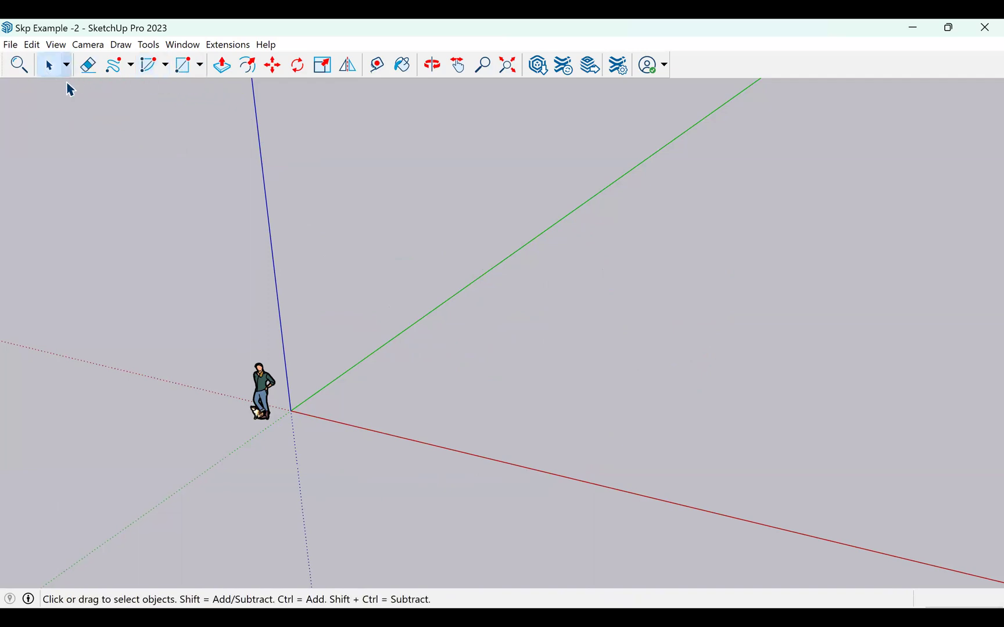
- Draw two separate rectangles on the ground between the green and red axes, the farther one about 3.44 by 5.90 m
click(199, 66)
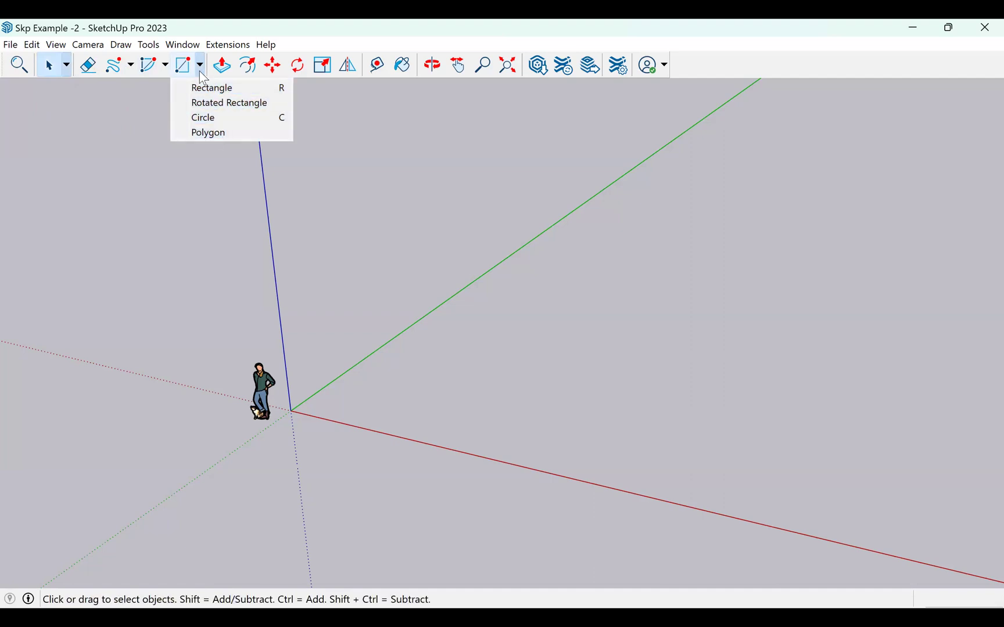
click(212, 92)
click(447, 370)
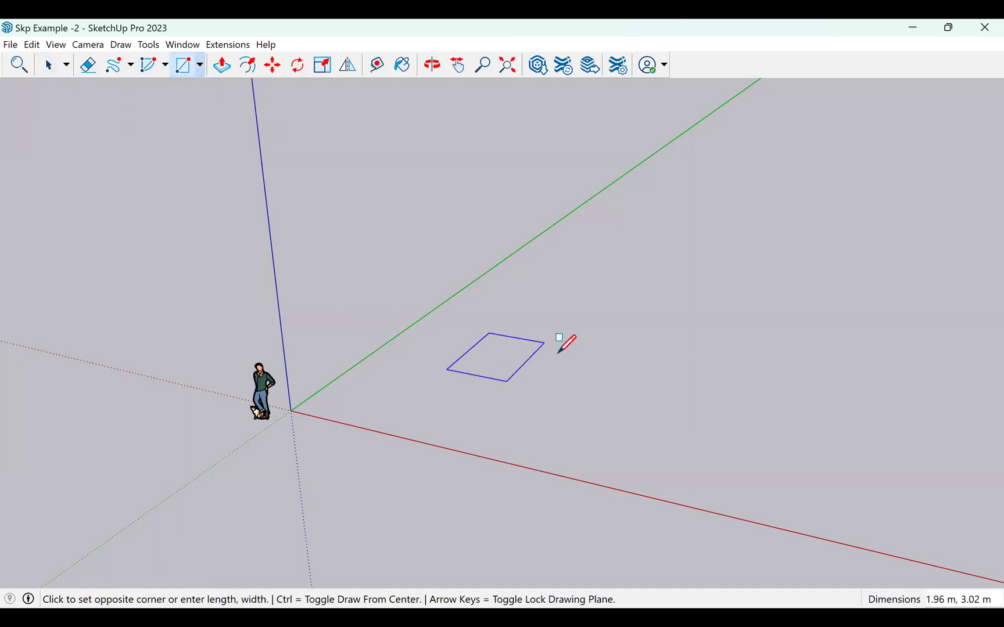
click(608, 343)
click(632, 316)
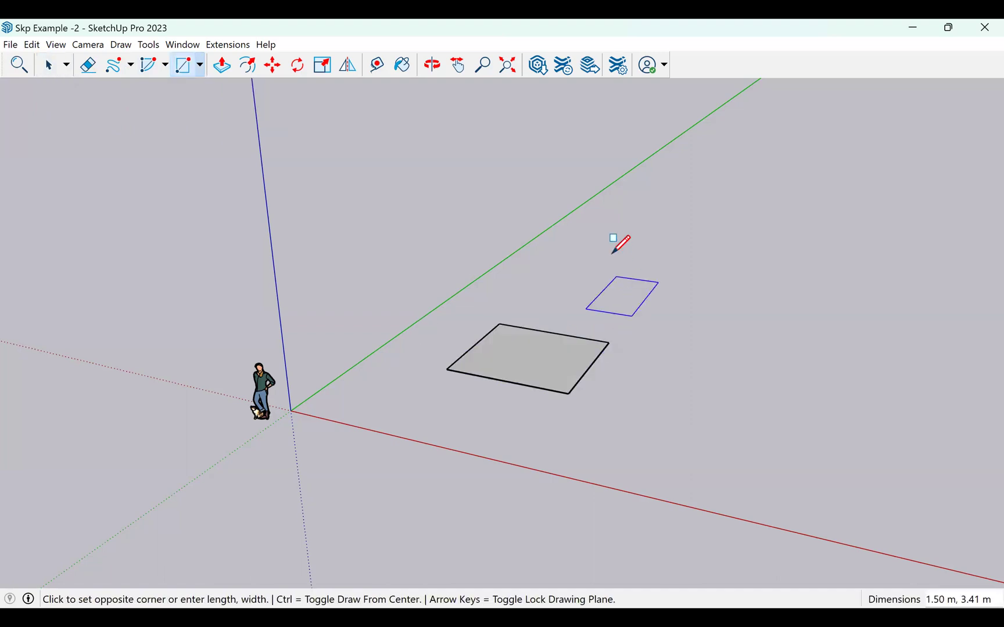
click(591, 256)
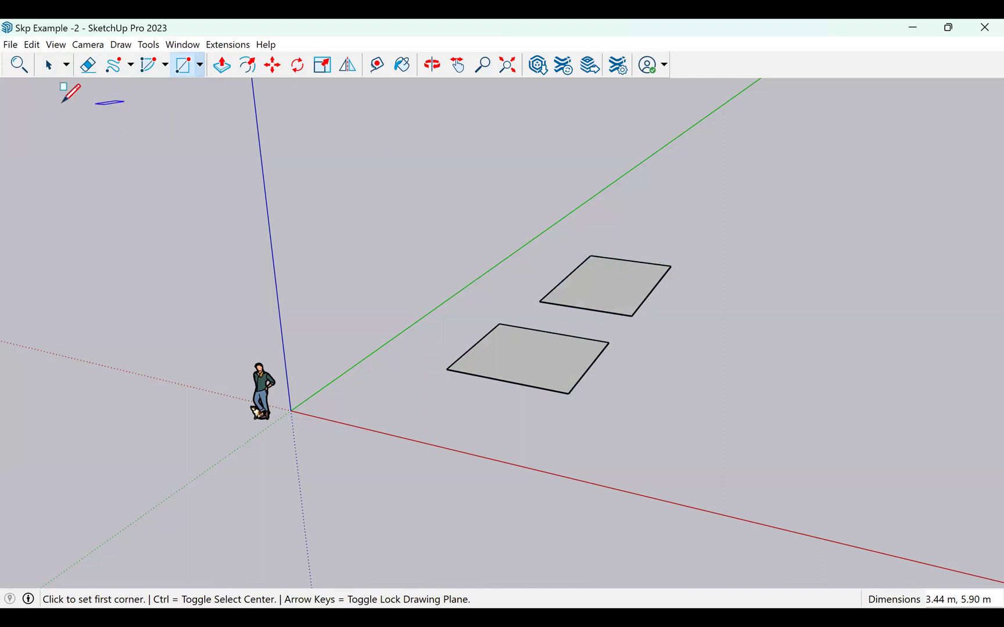
click(50, 71)
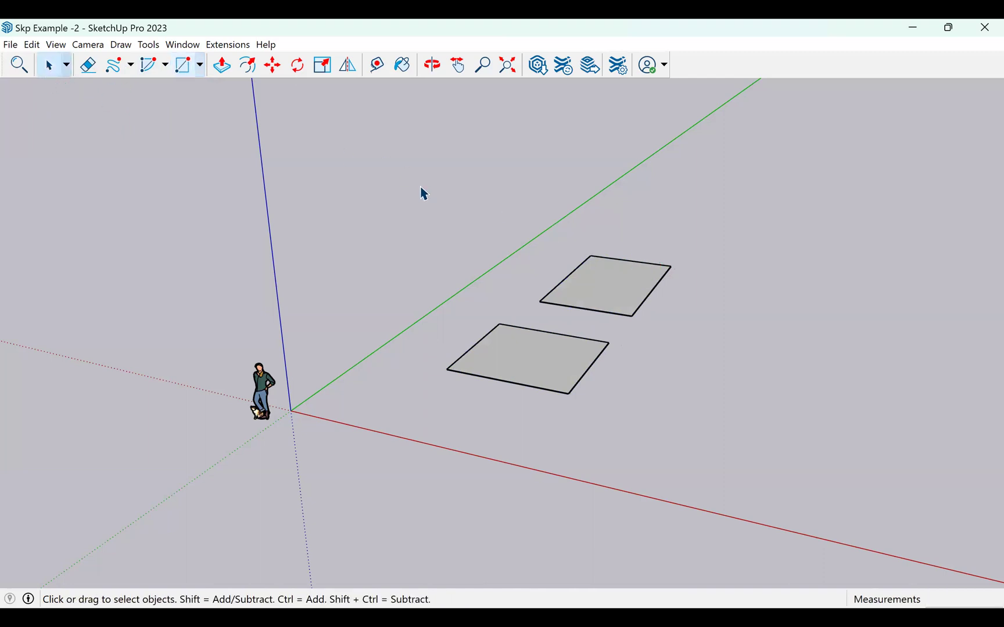
- Push/Pull both ground rectangles upward into boxes, raising the farther one about 2.17 m
middle_drag(672, 322, 663, 341)
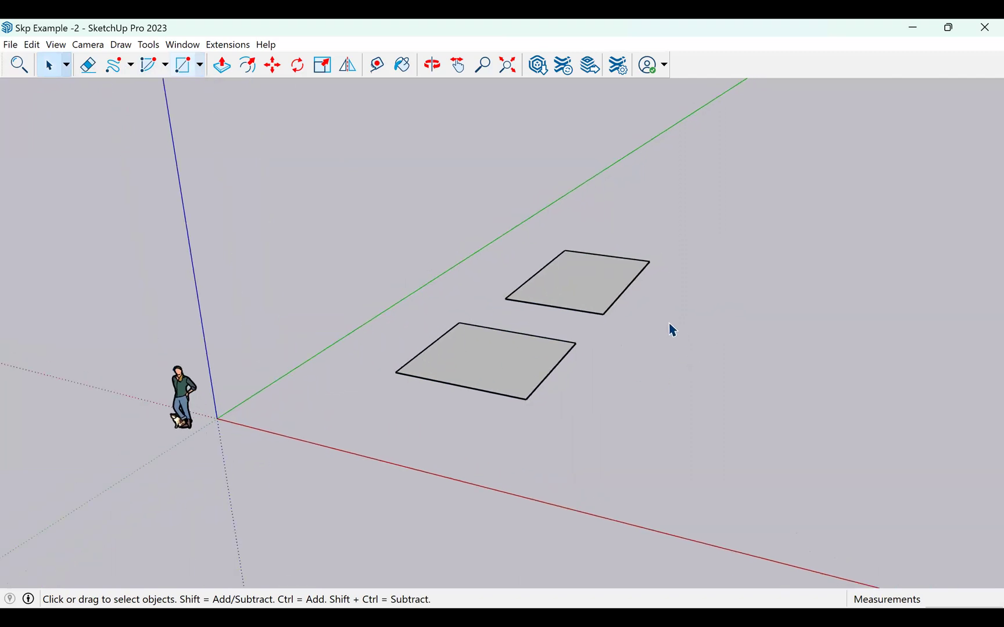
scroll(672, 330, up, 2)
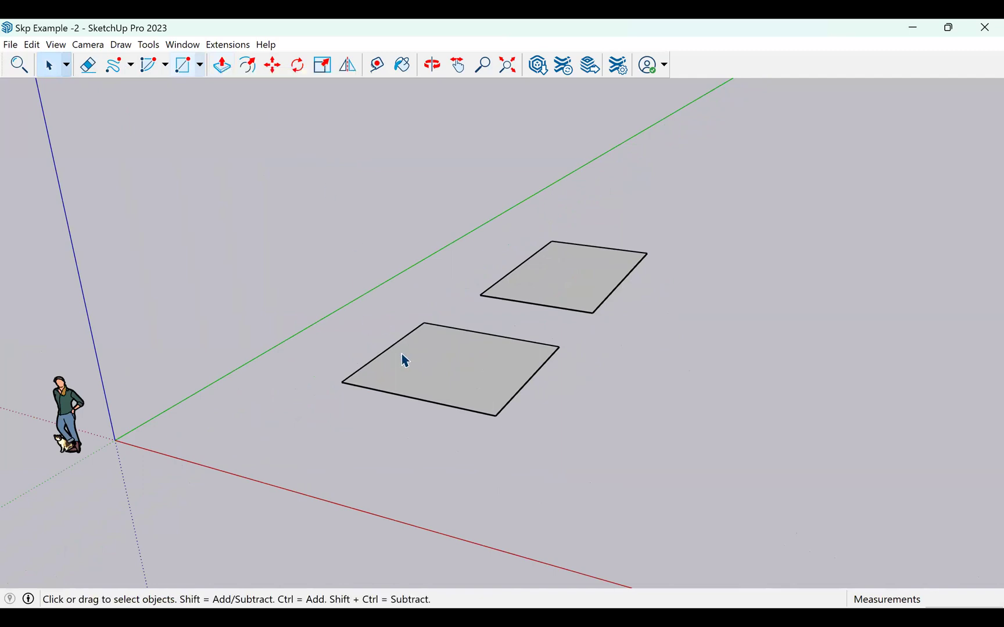
click(230, 68)
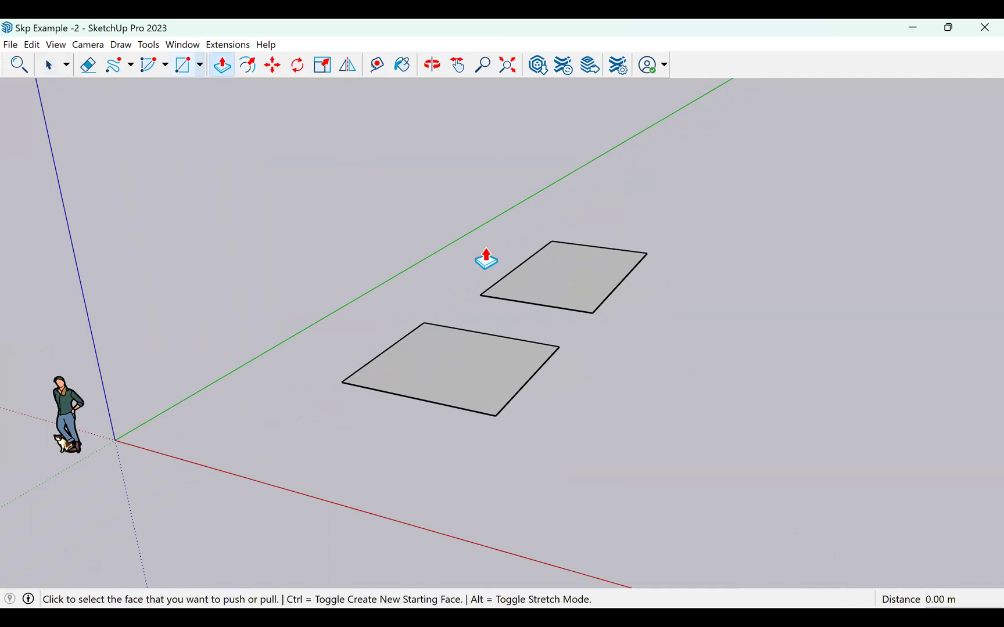
click(432, 374)
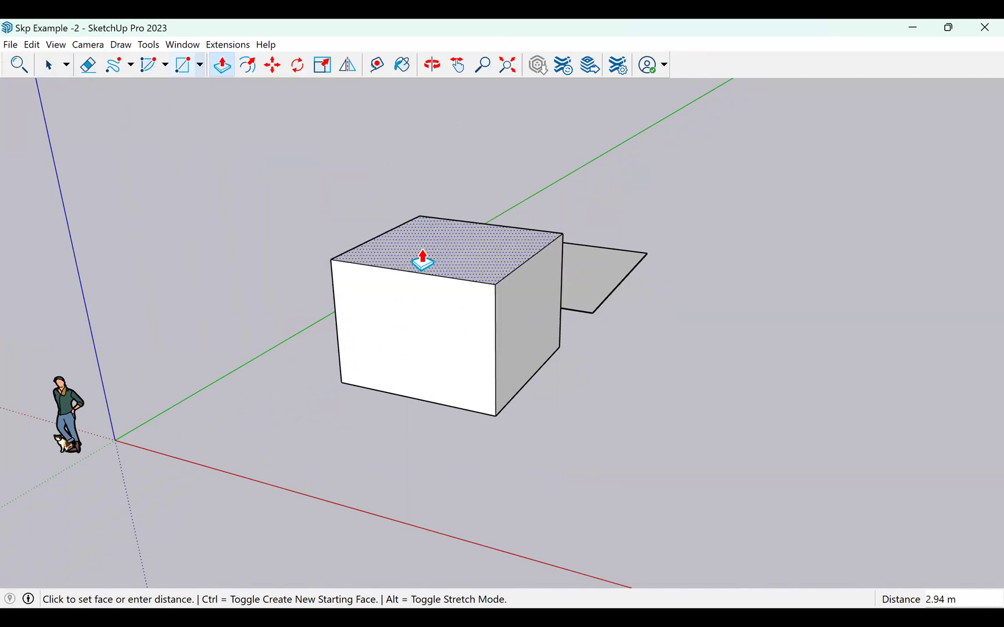
click(422, 306)
click(593, 286)
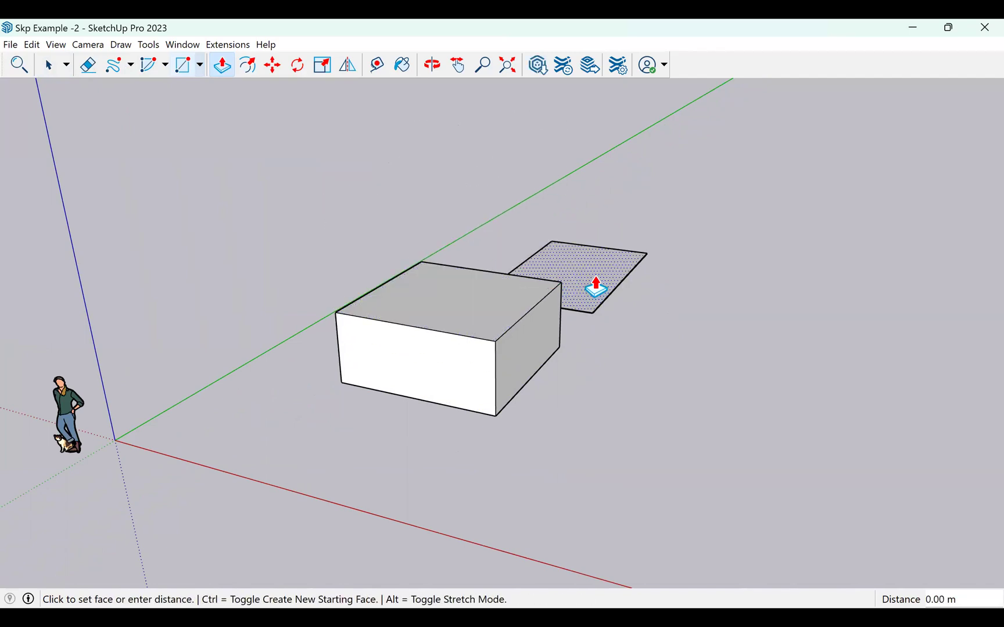
click(583, 244)
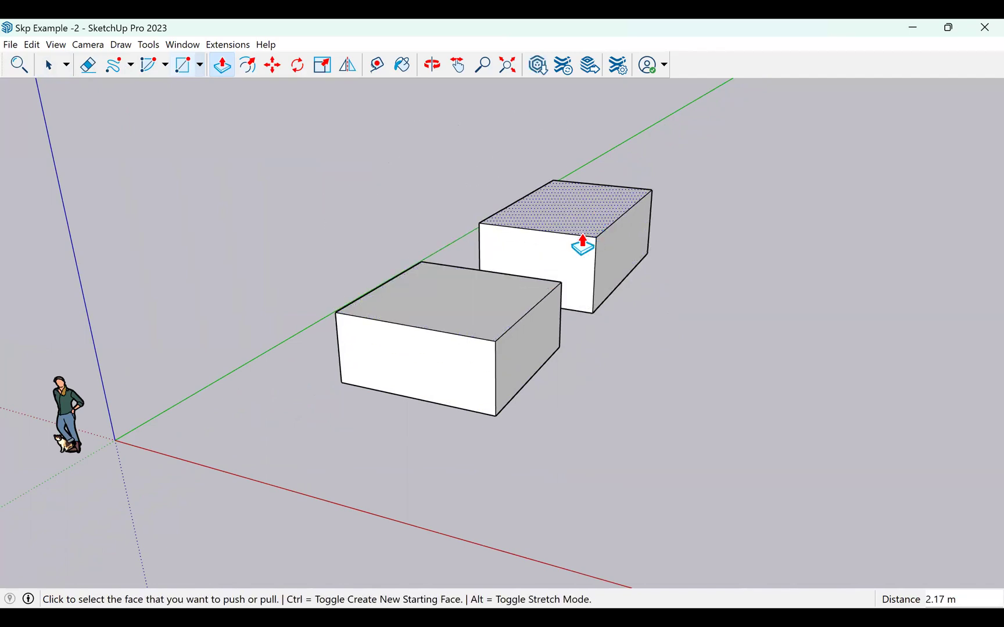
- Draw a rectangle of about 2.22 by 2.22 m at a top corner of the nearer box and pull it up about 1.13 m
click(182, 65)
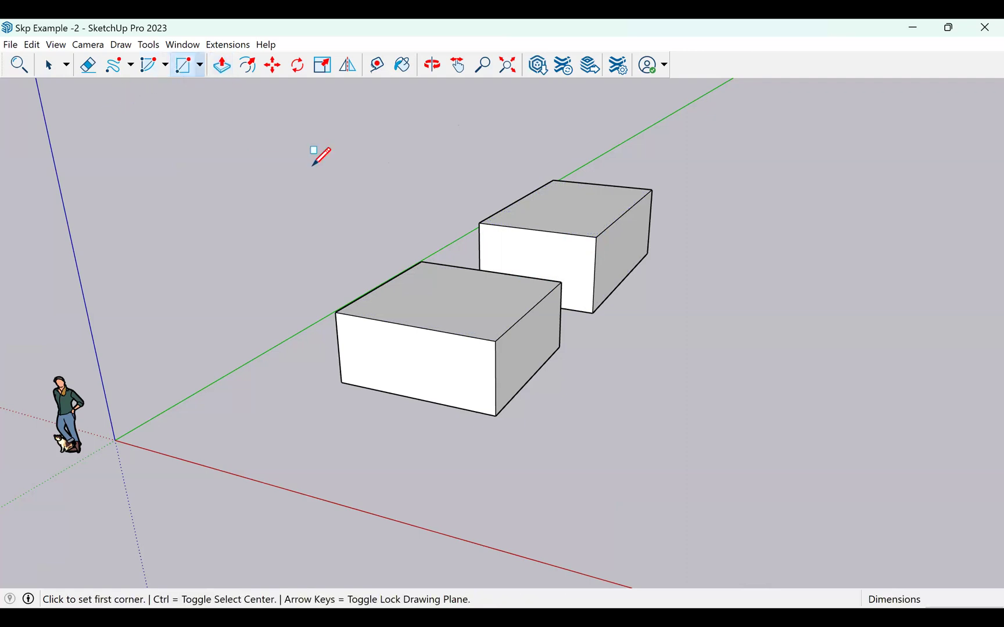
click(496, 341)
click(453, 296)
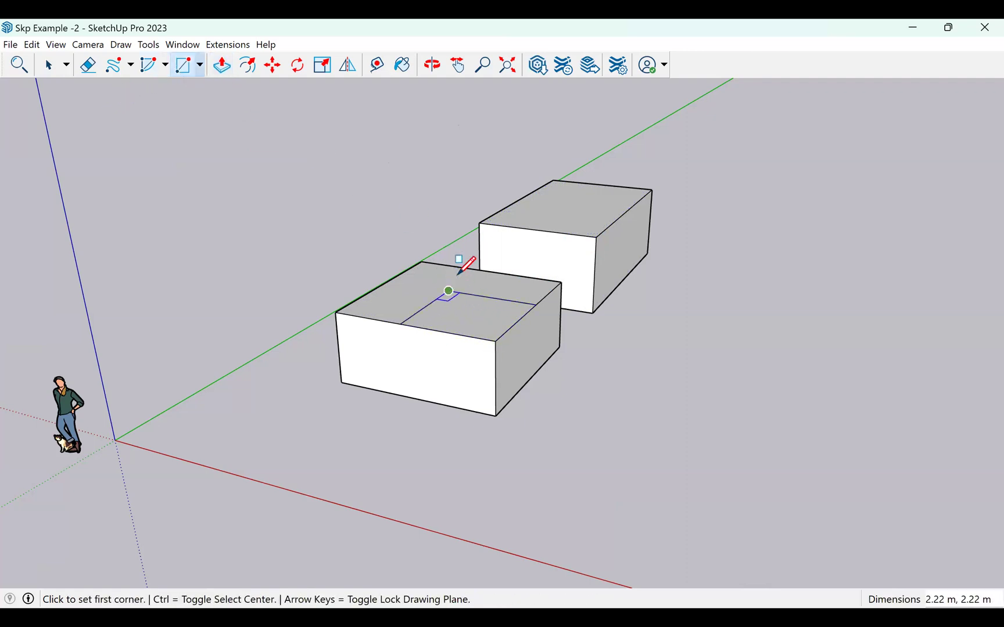
click(221, 65)
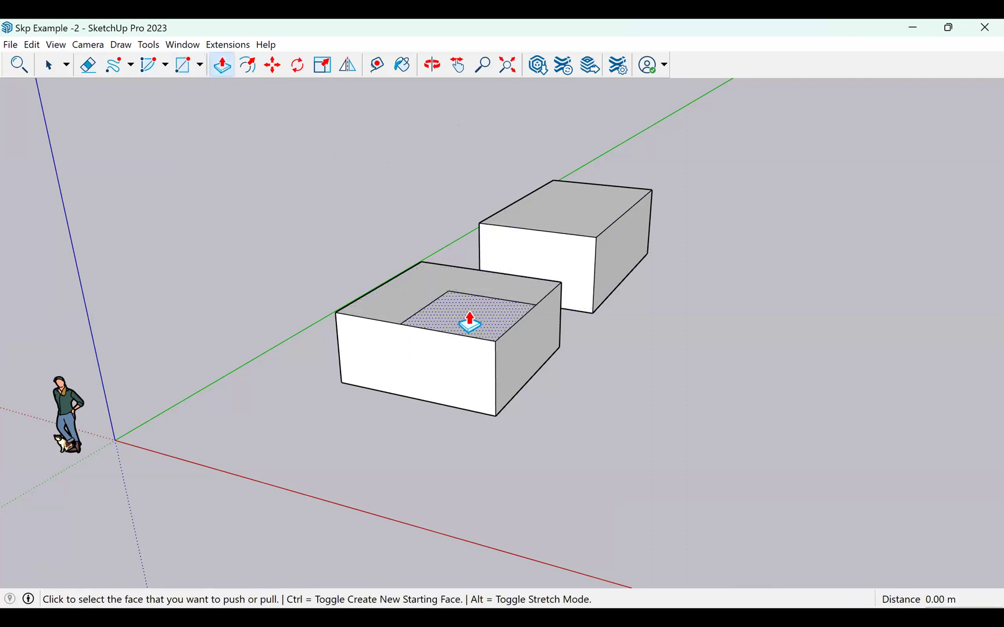
click(469, 324)
click(456, 273)
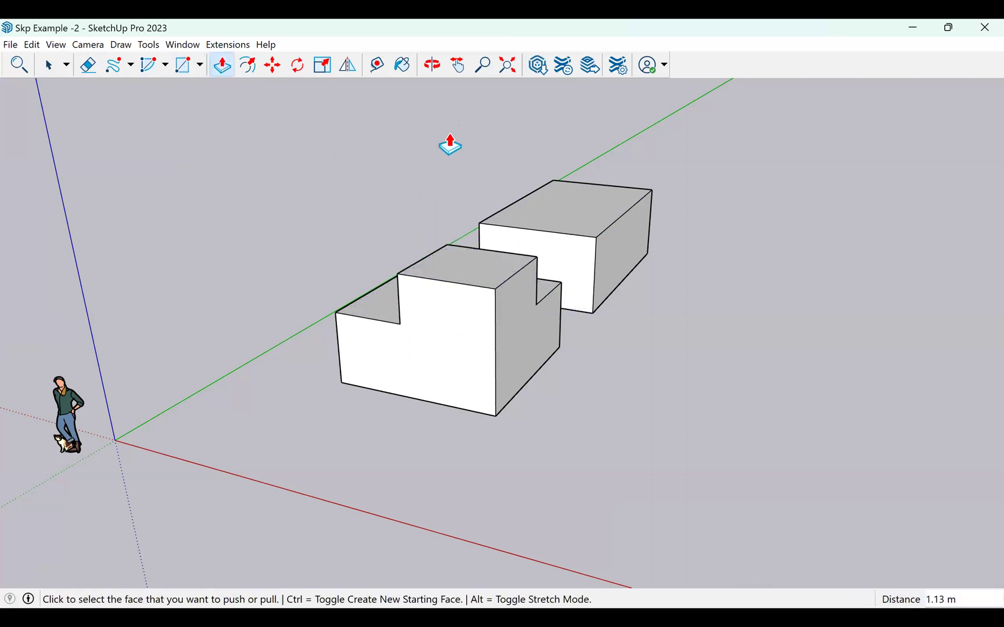
- Draw a rectangle of about 1.42 by 0.72 m at the stepped box's opposite top corner and push it down about 0.97 m
click(431, 65)
drag(511, 302, 574, 291)
key(r)
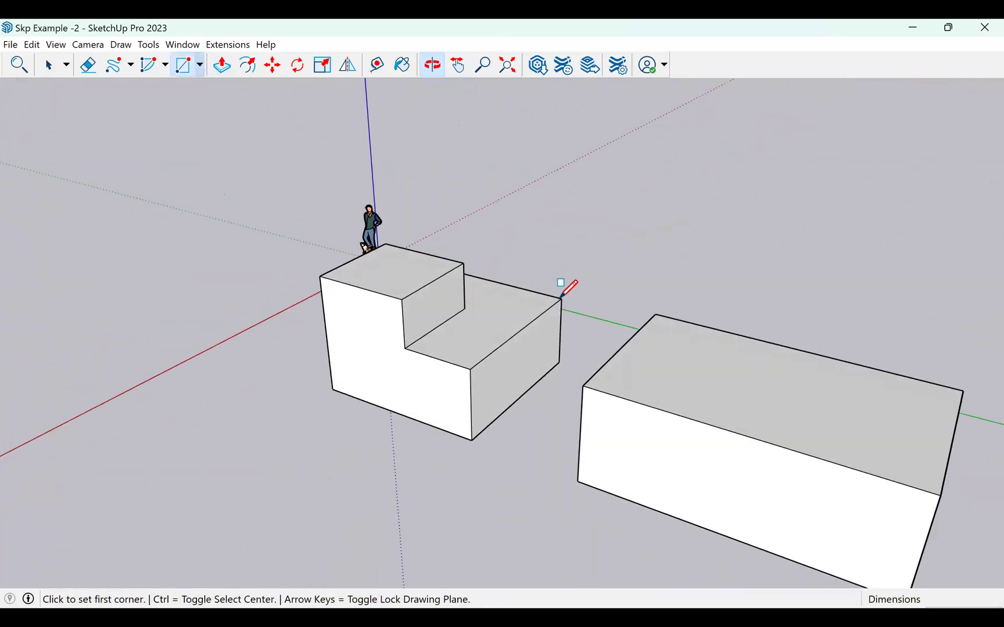
click(561, 298)
click(504, 314)
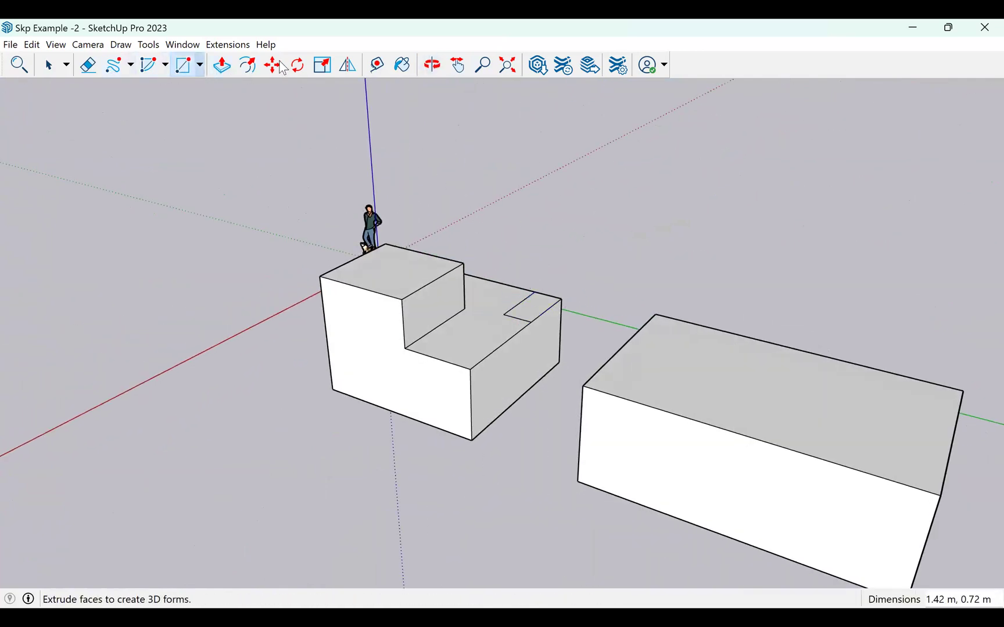
click(221, 65)
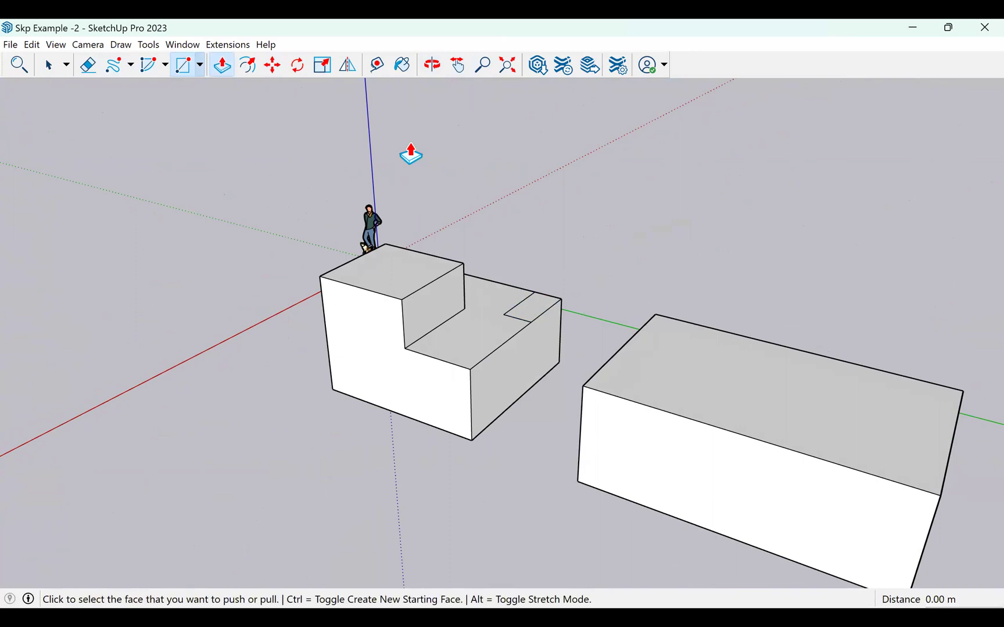
click(530, 307)
click(546, 347)
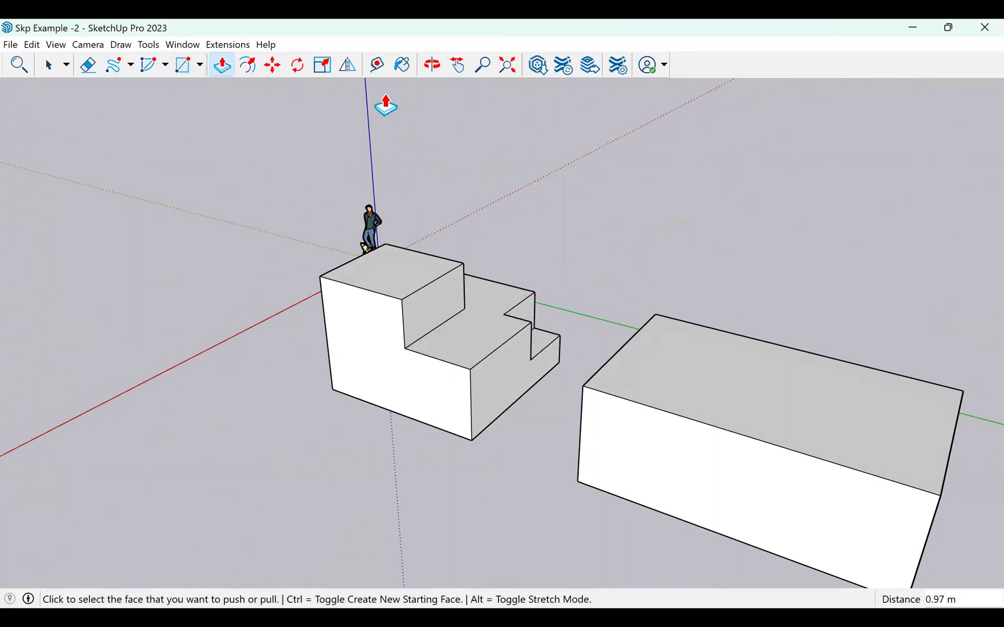
- Offset the plain box's top face outline inward to form a smaller rectangle
click(432, 65)
drag(526, 263, 421, 175)
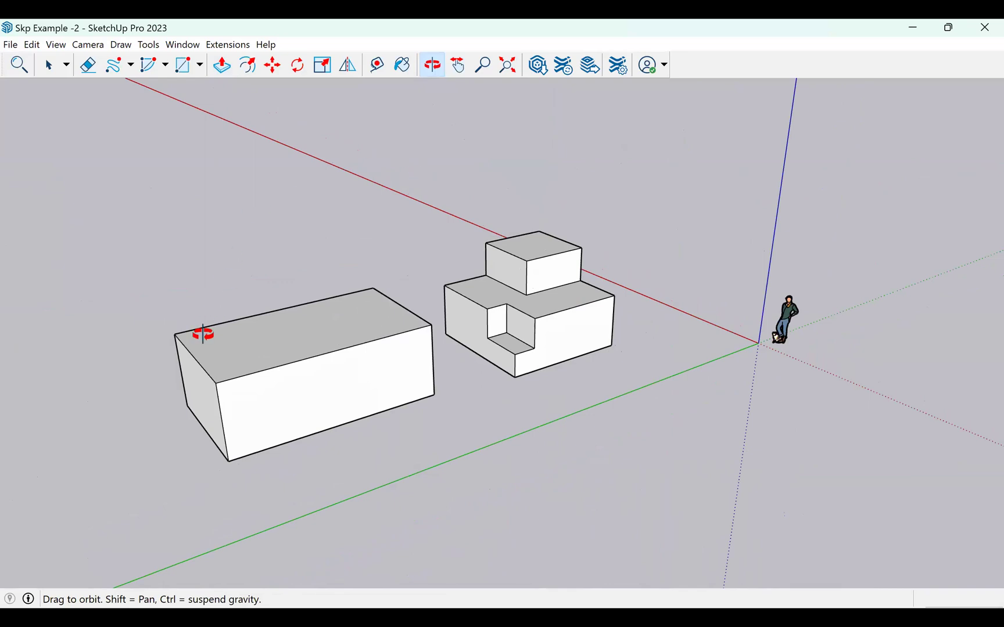
drag(203, 334, 221, 215)
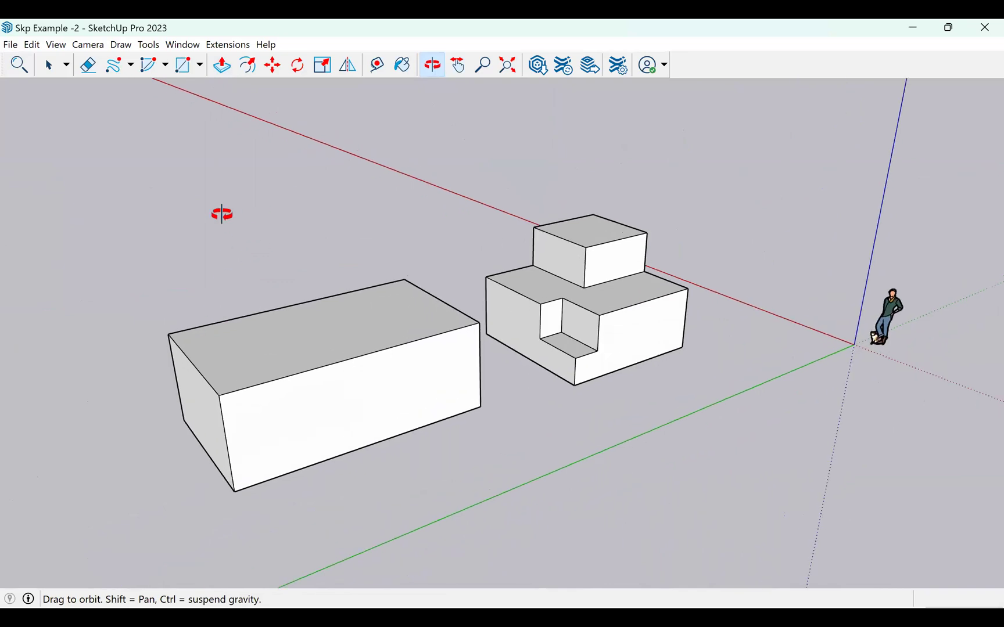
click(58, 73)
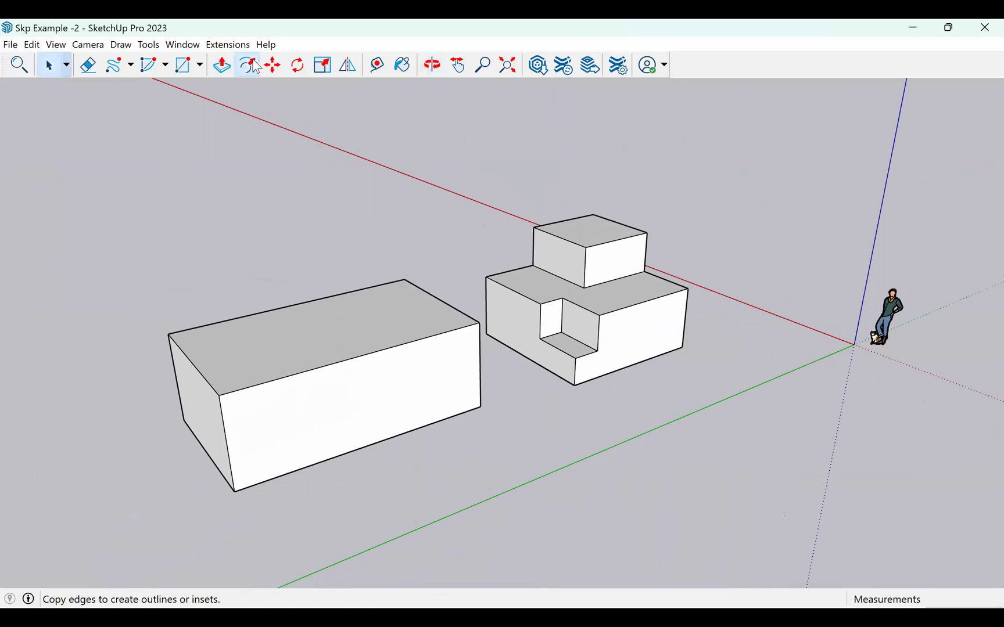
click(248, 65)
click(377, 311)
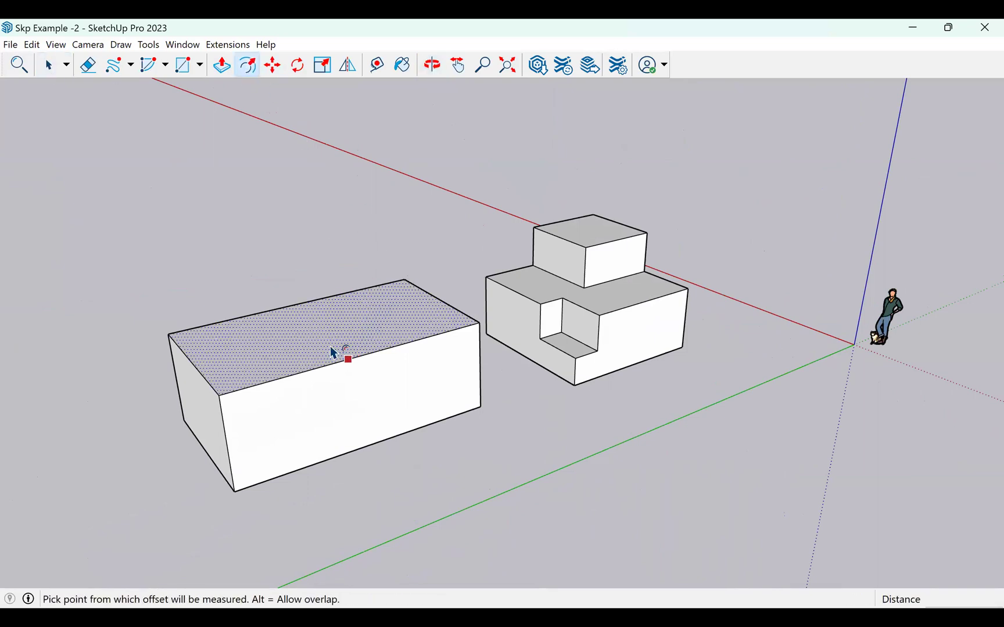
click(250, 365)
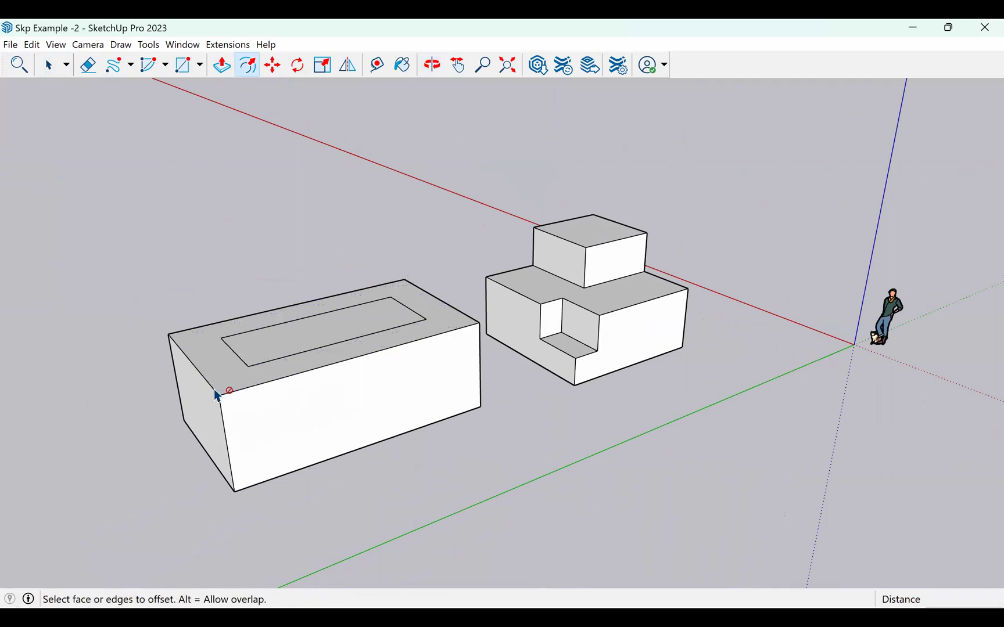
- Offset the inner rectangle on the plain box's top outward by about 0.67 m, and repeat the offset inward
click(252, 357)
click(238, 356)
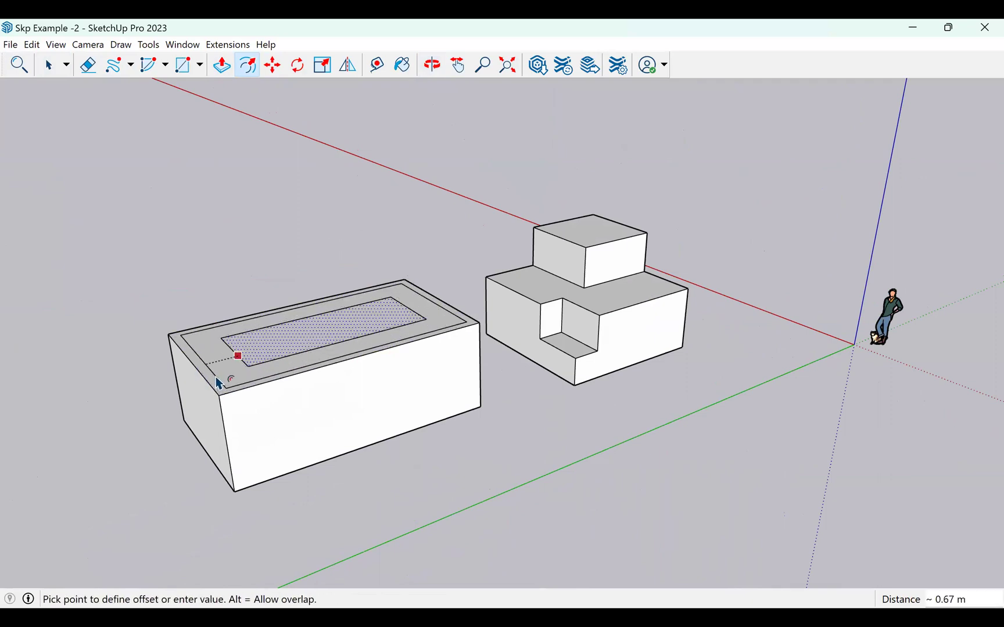
key(Escape)
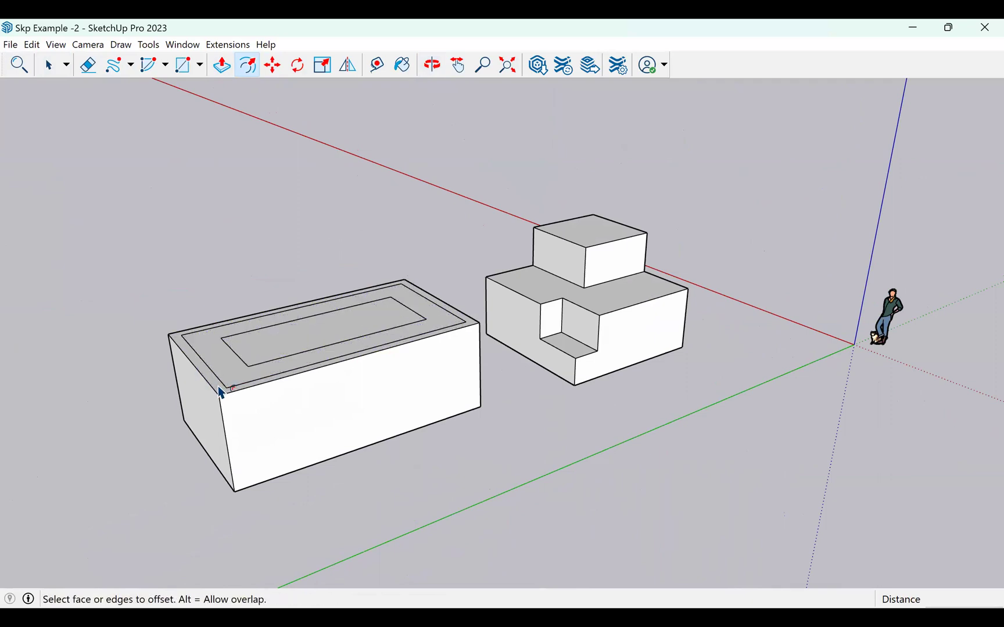
double_click(314, 334)
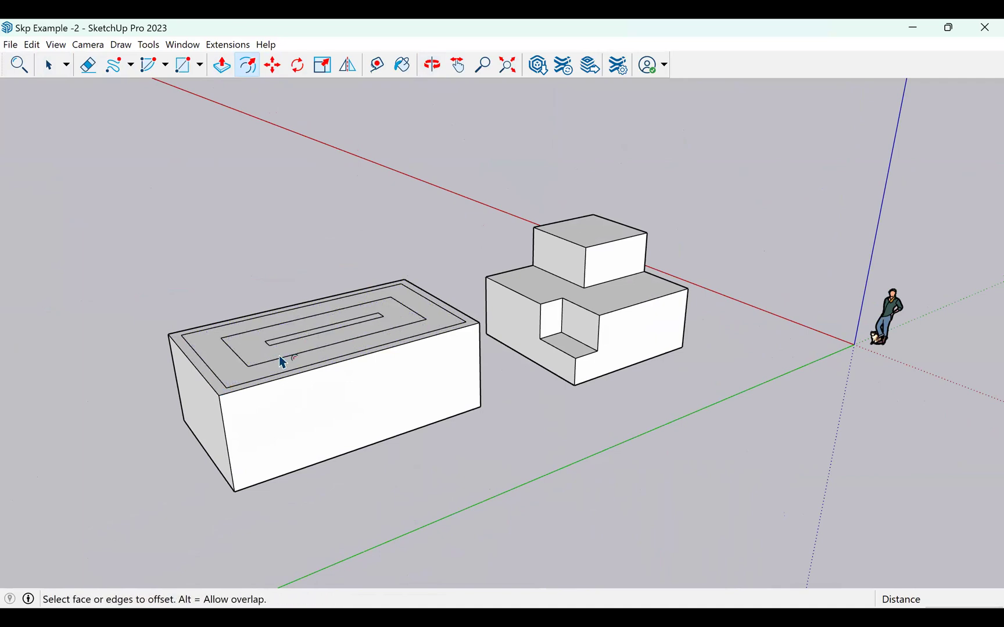
- Offset the plain box's long side face outline slightly inward, and push the inner face in about 0.05 m and a further 1.18 m
click(289, 423)
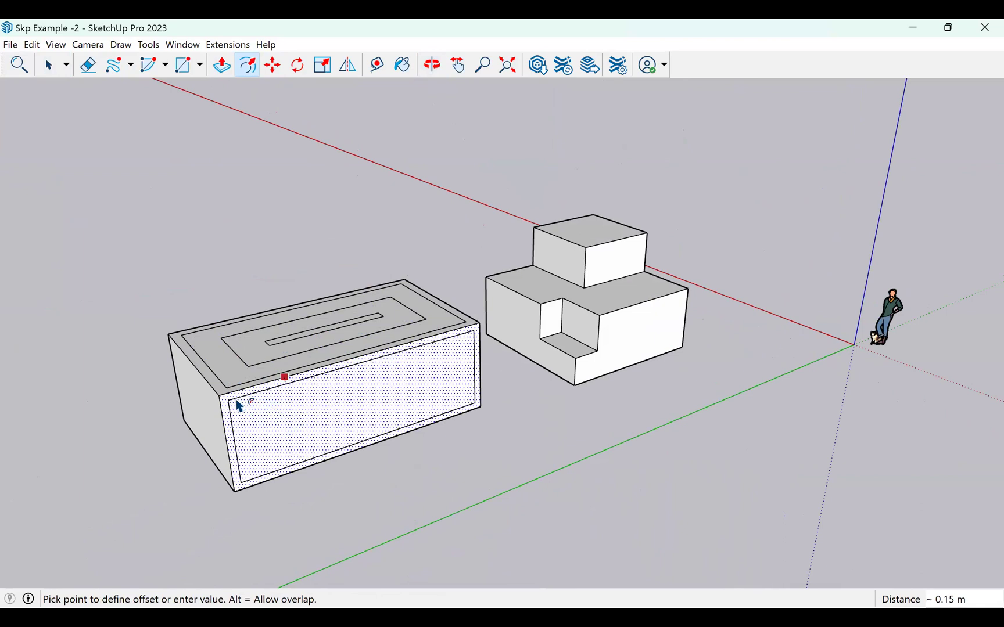
click(236, 405)
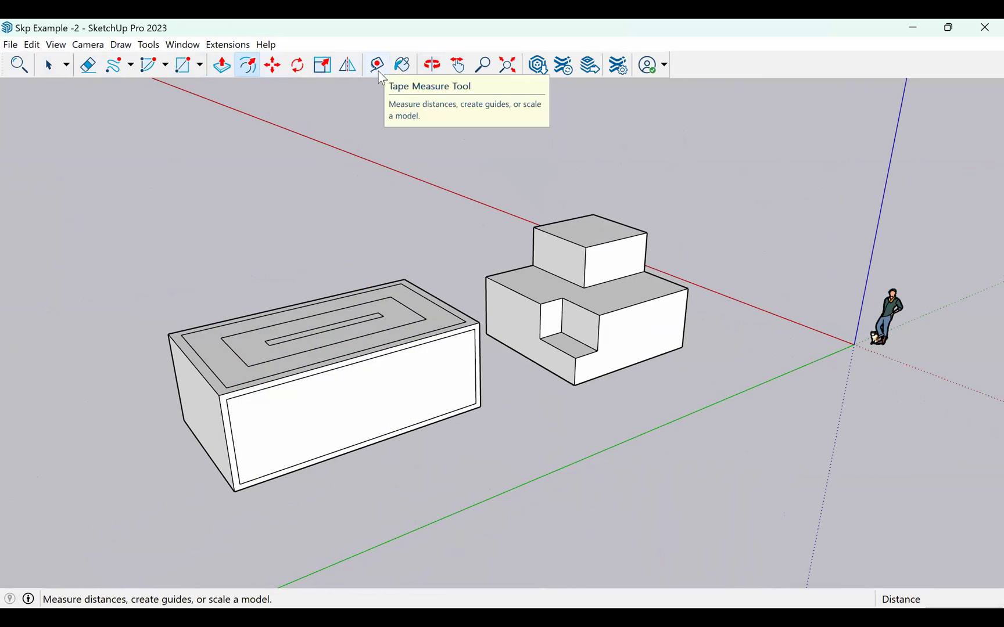
click(221, 65)
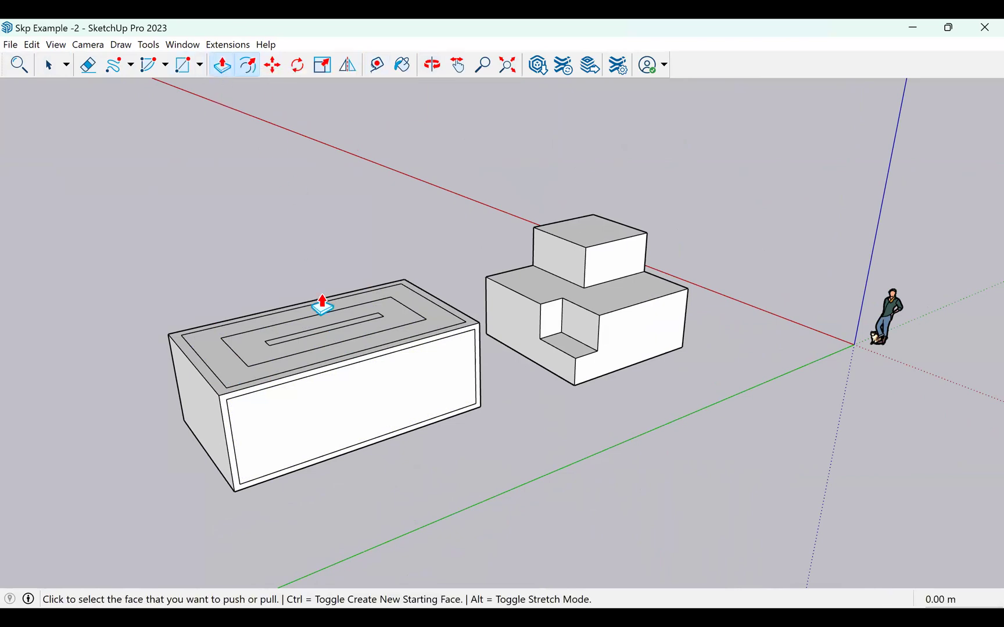
drag(324, 401, 269, 406)
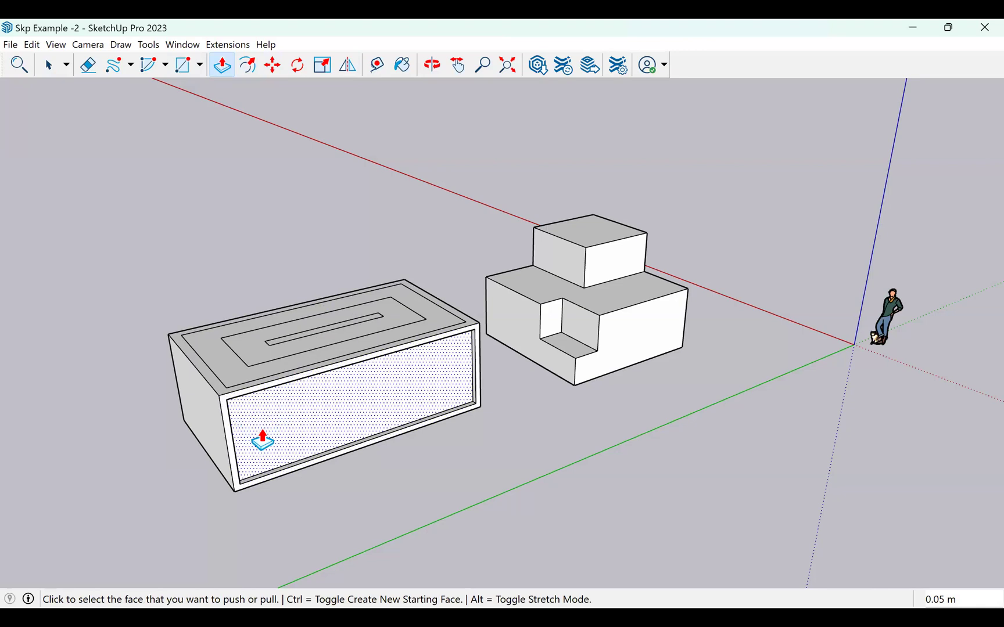
scroll(264, 439, up, 3)
drag(224, 394, 264, 395)
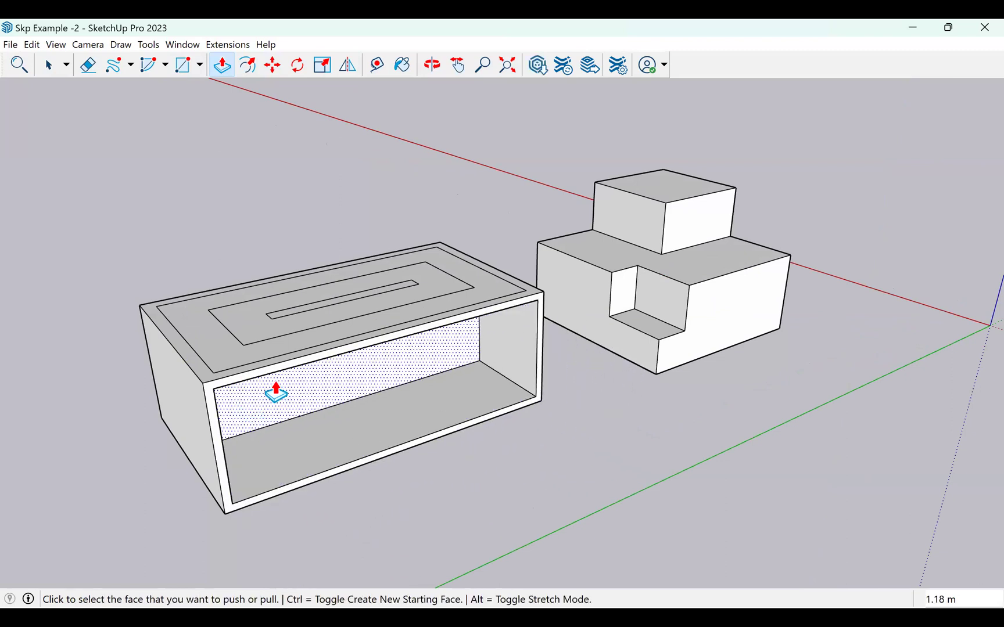
- Pull the ring around the narrow top strip up about 0.53 m and the surrounding outer ring up about 0.22 m
click(49, 65)
click(432, 65)
drag(562, 316, 229, 69)
click(222, 65)
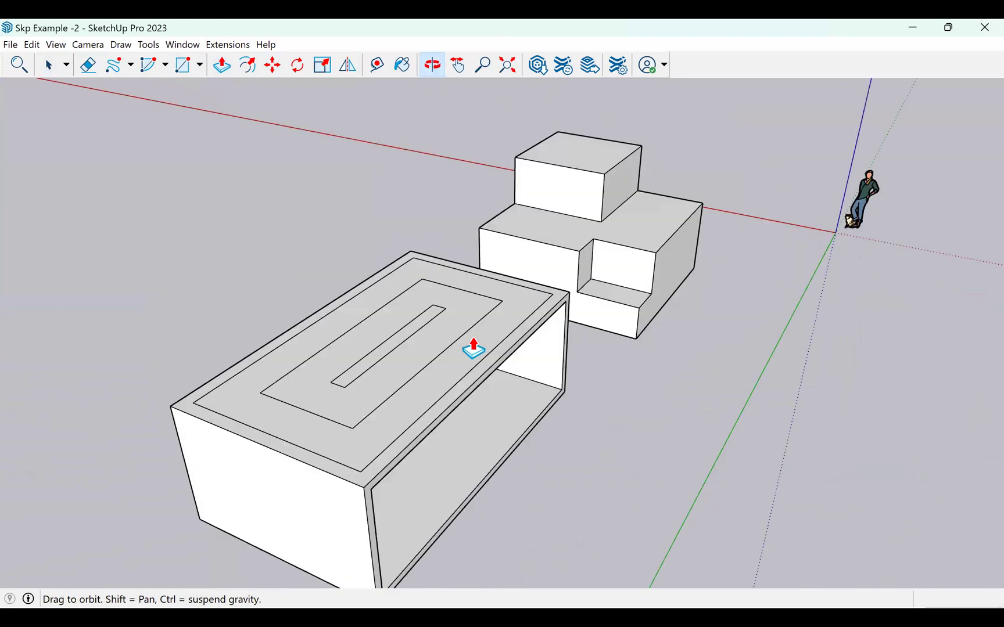
click(394, 336)
click(411, 401)
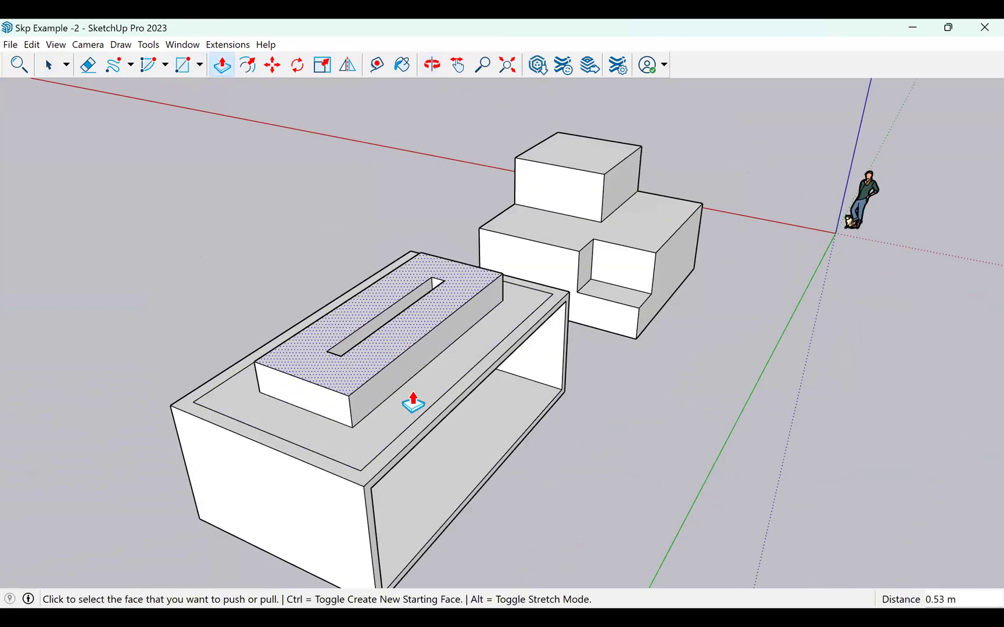
click(403, 334)
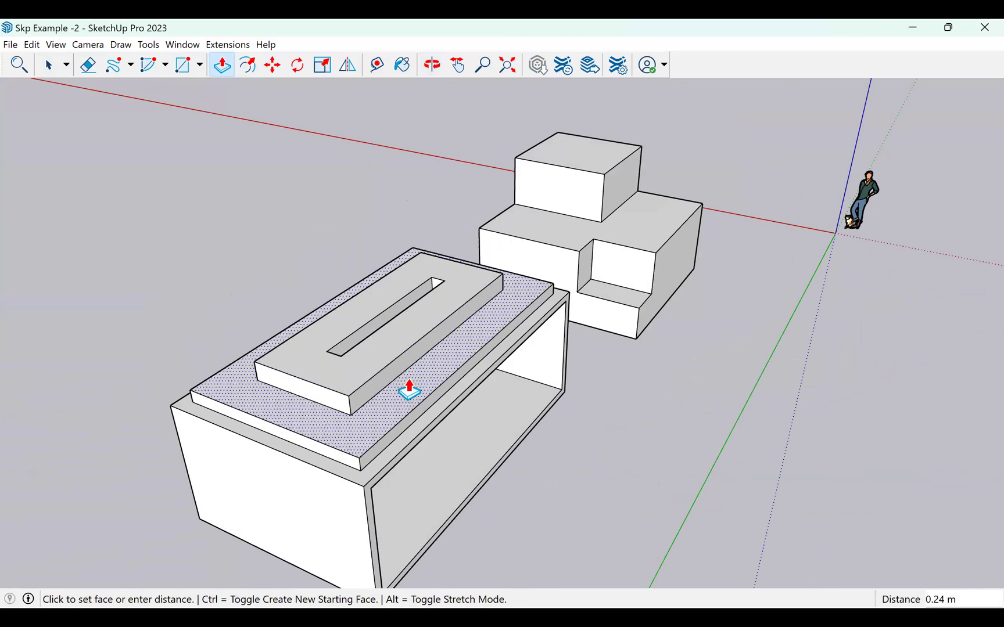
click(377, 340)
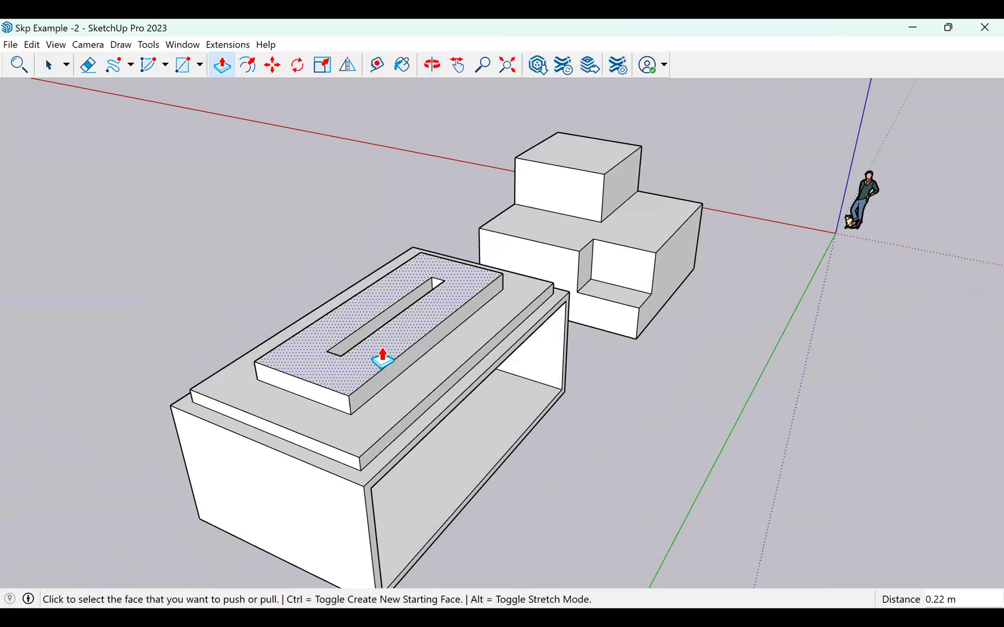
- Push the ring around the slot down below the surrounding tier, and raise the narrow central strip about 0.28 m as a bar
scroll(382, 359, up, 3)
scroll(400, 348, up, 5)
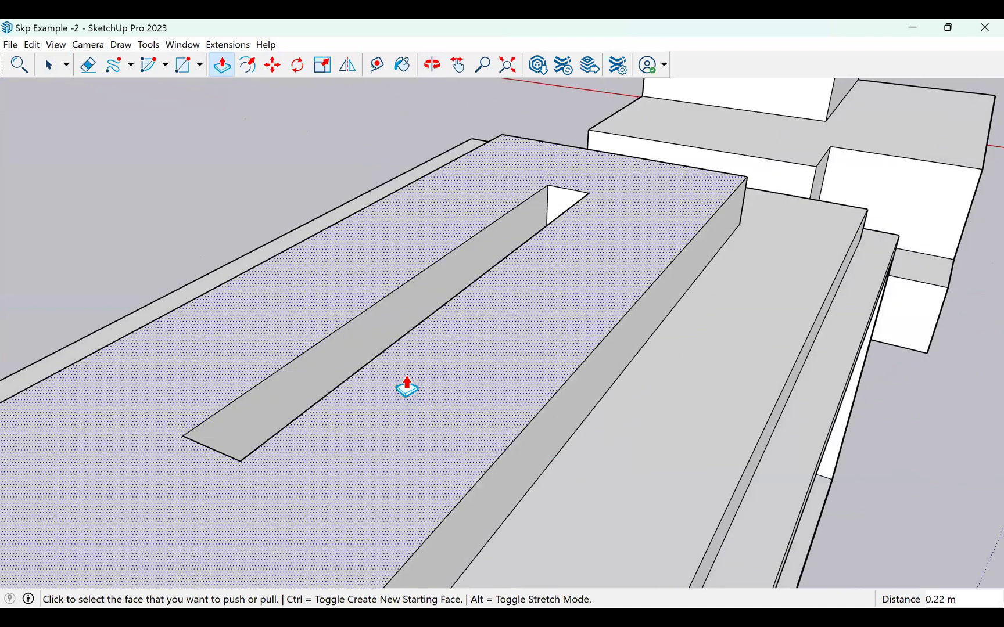
scroll(407, 388, down, 4)
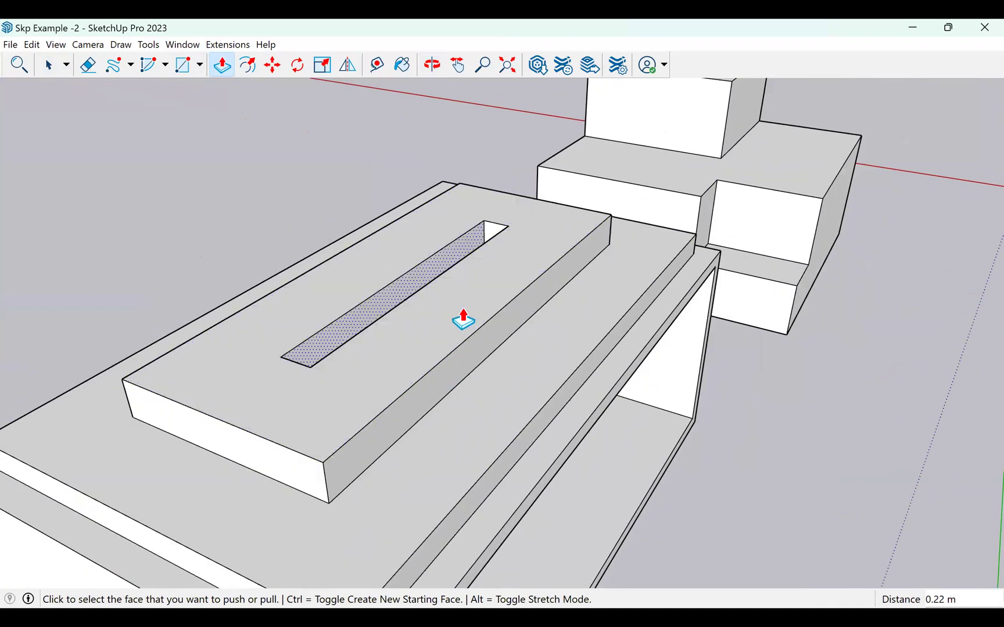
click(463, 319)
click(441, 316)
click(442, 308)
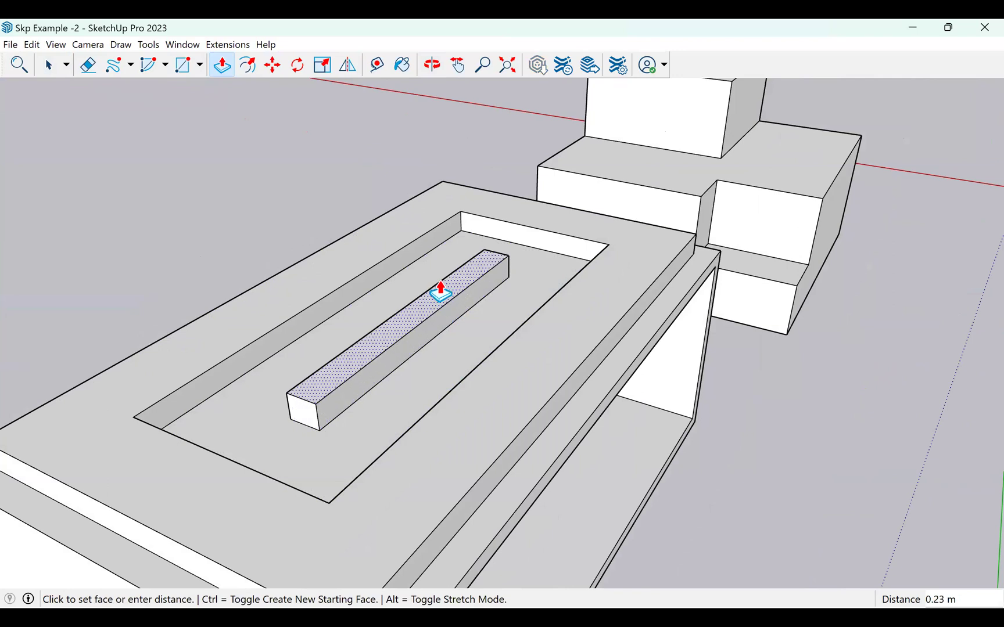
click(441, 290)
scroll(255, 377, down, 2)
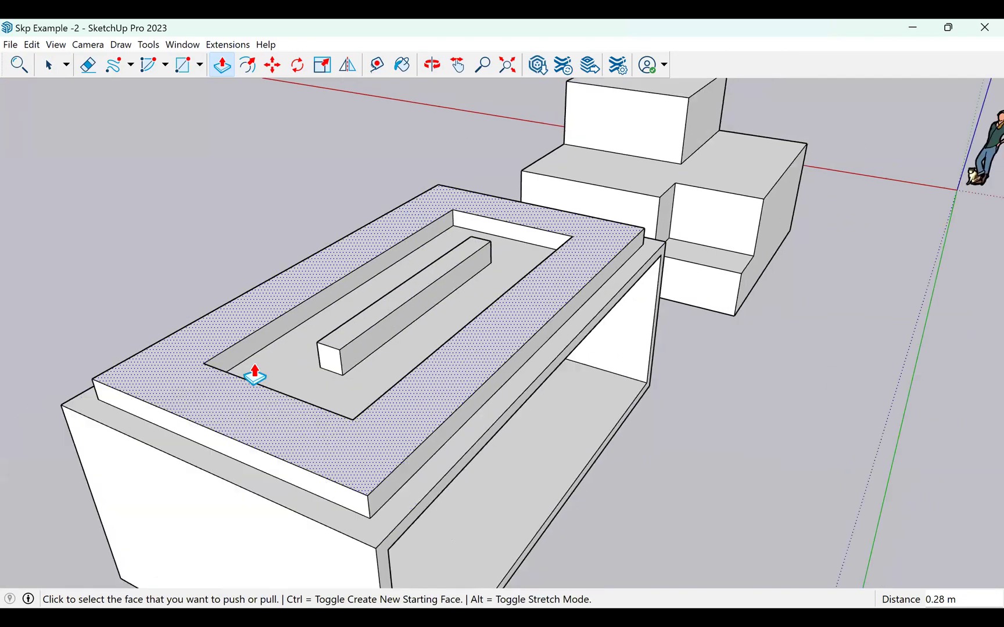
scroll(358, 433, down, 3)
scroll(477, 413, down, 2)
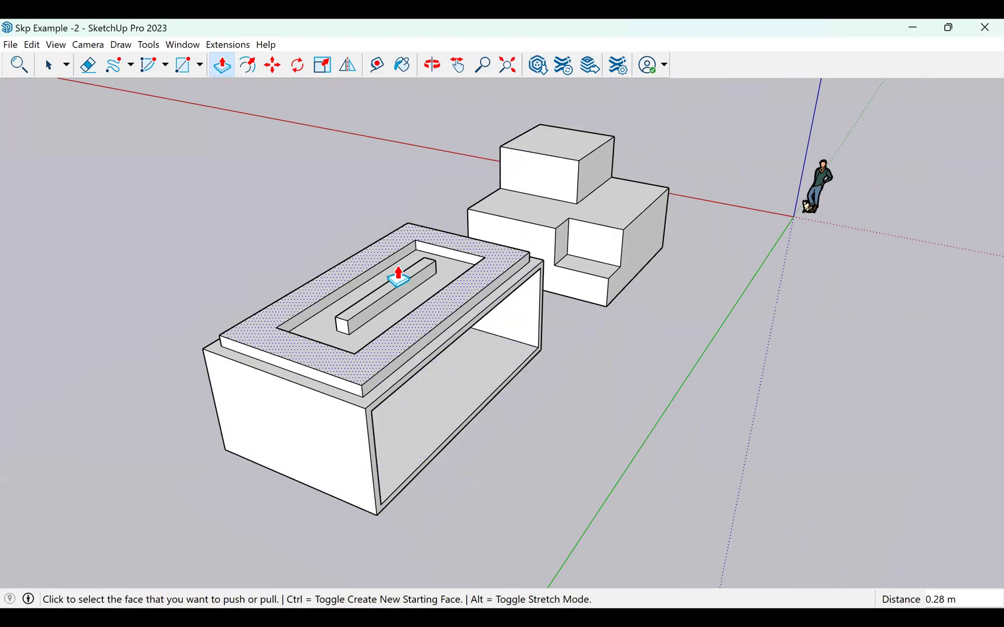
click(272, 70)
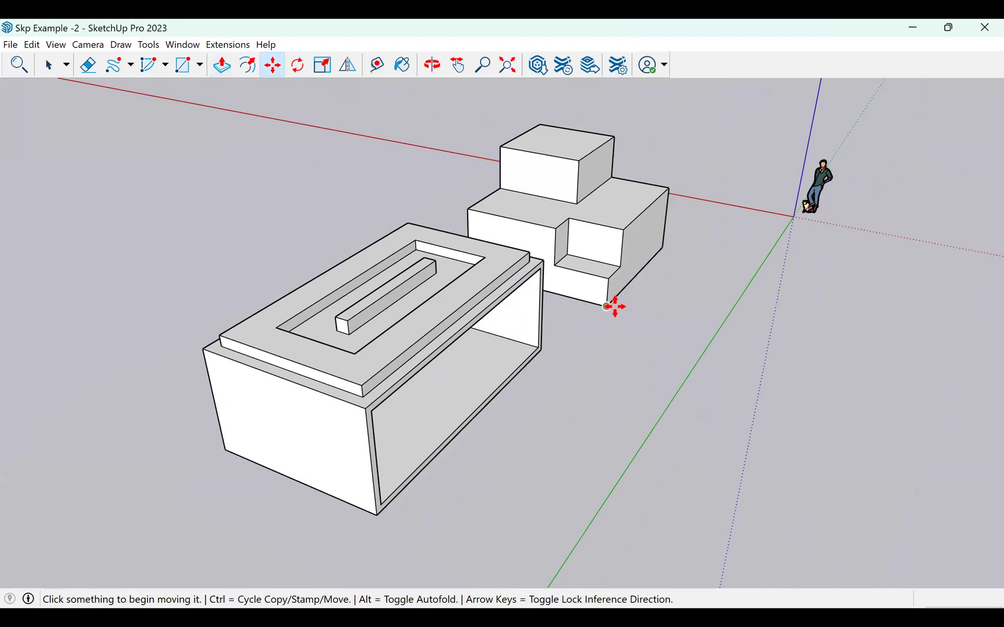
scroll(650, 298, down, 5)
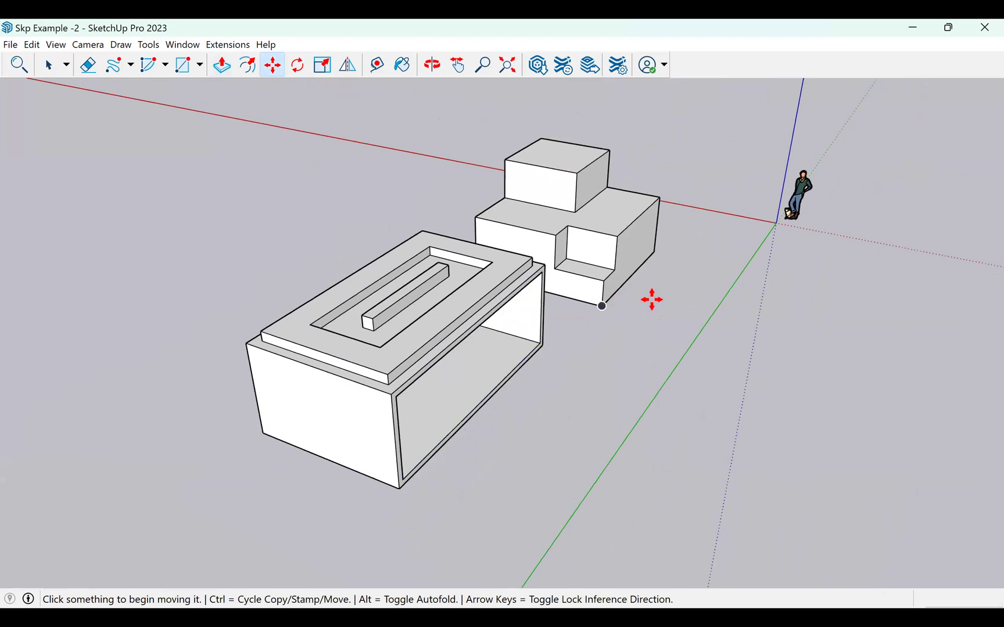
click(753, 230)
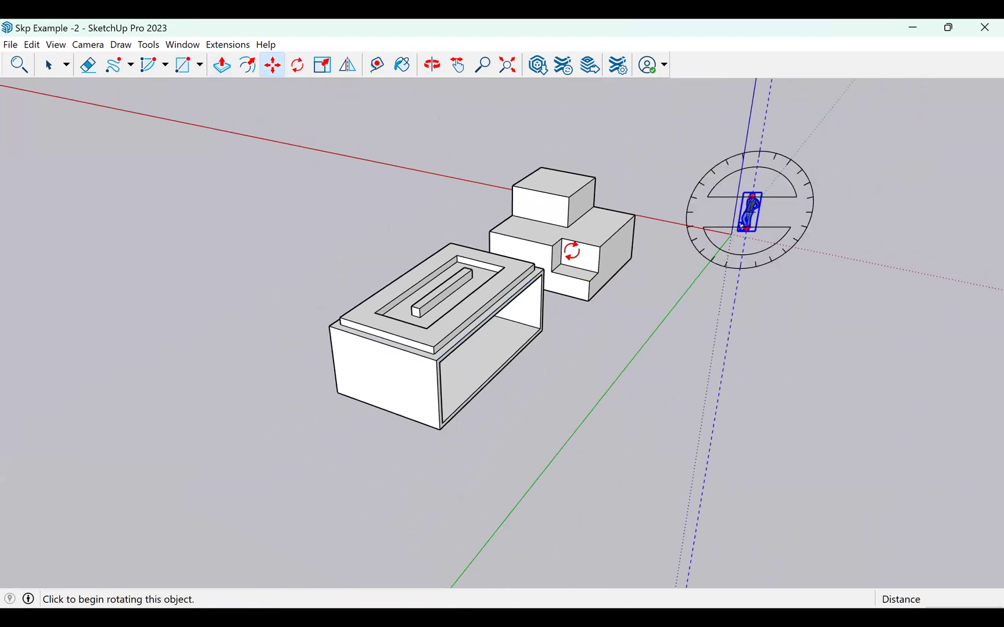
click(568, 228)
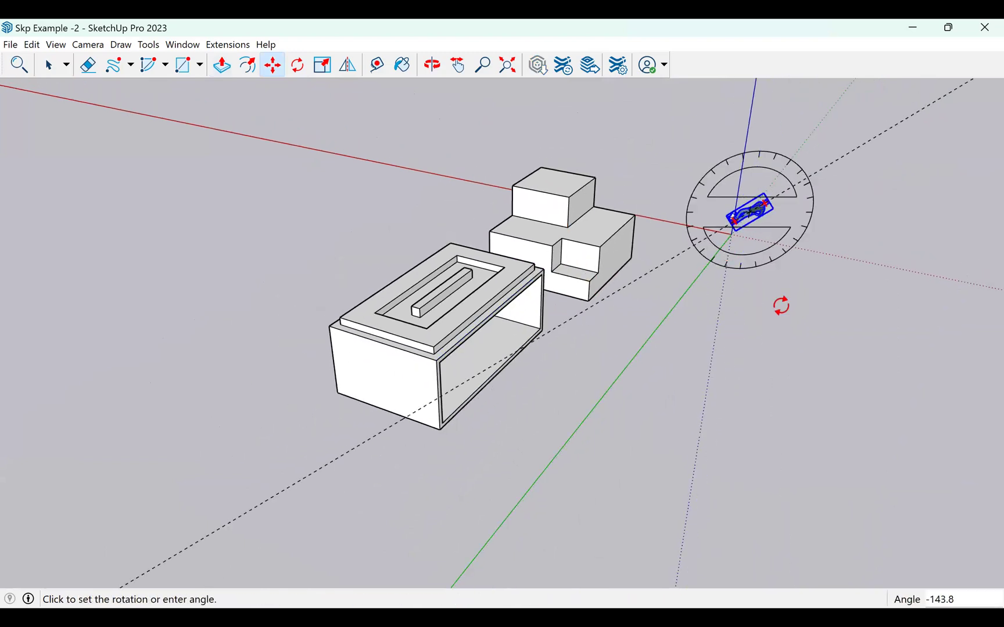
click(52, 65)
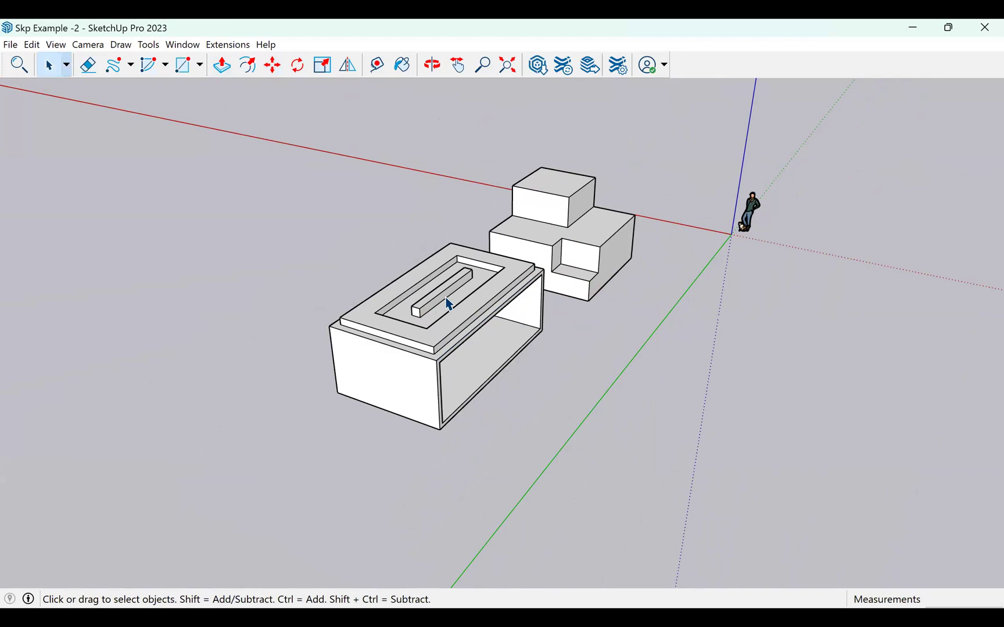
- Move the whole hollowed box a short distance away from the stepped box and clear the selection
scroll(449, 305, down, 2)
click(432, 65)
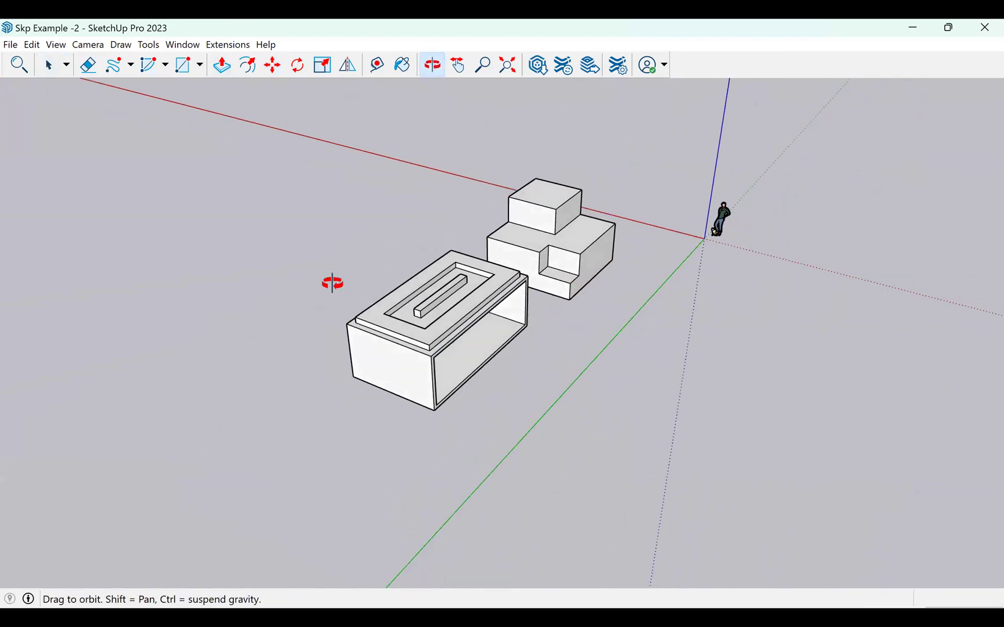
drag(332, 283, 336, 282)
click(49, 72)
drag(303, 202, 537, 399)
click(272, 65)
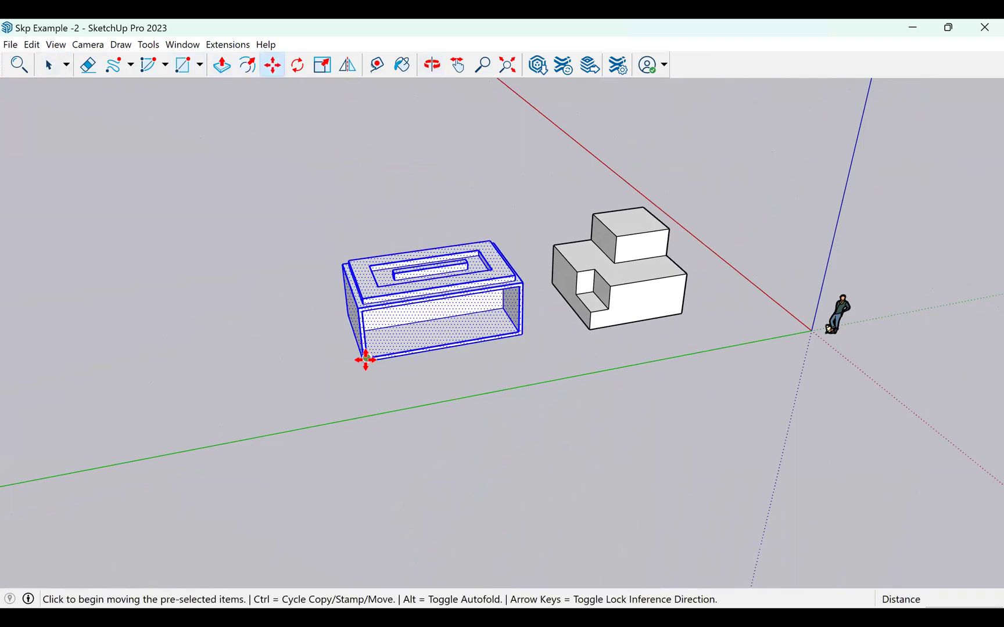
click(365, 360)
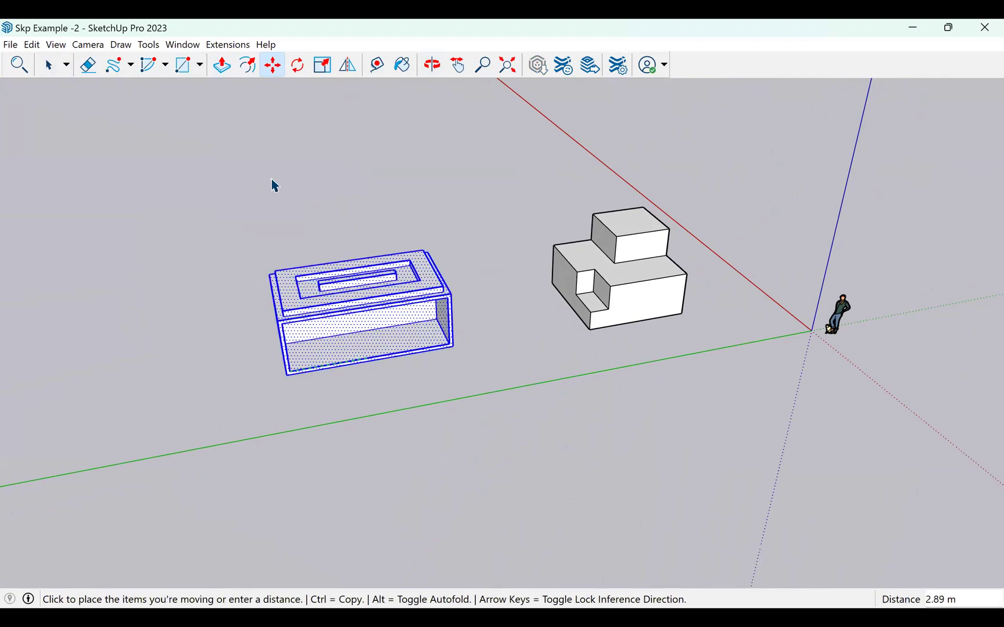
click(369, 176)
key(space)
click(327, 101)
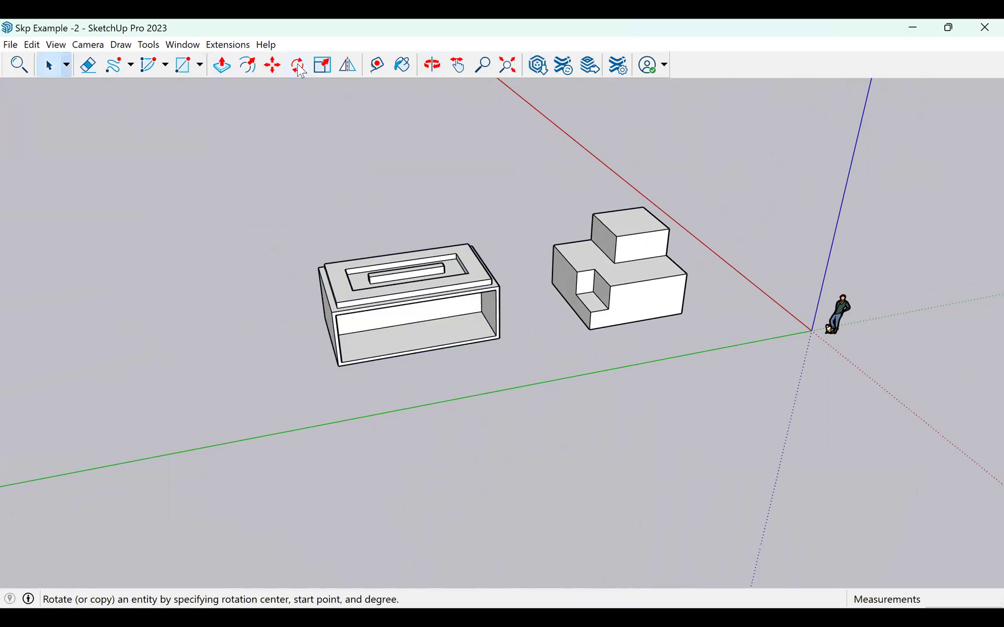
click(299, 66)
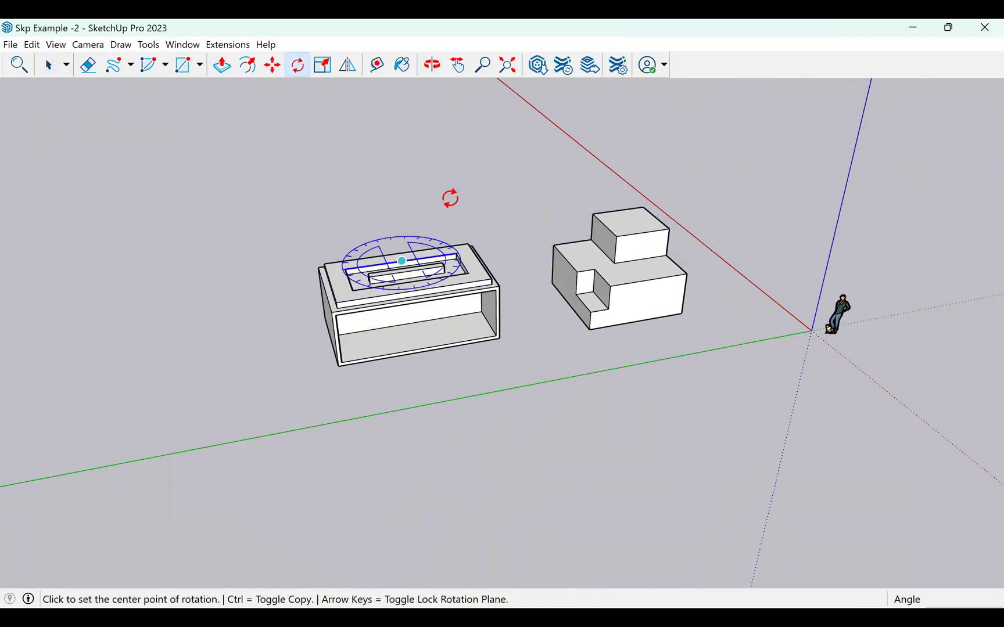
click(627, 224)
click(749, 203)
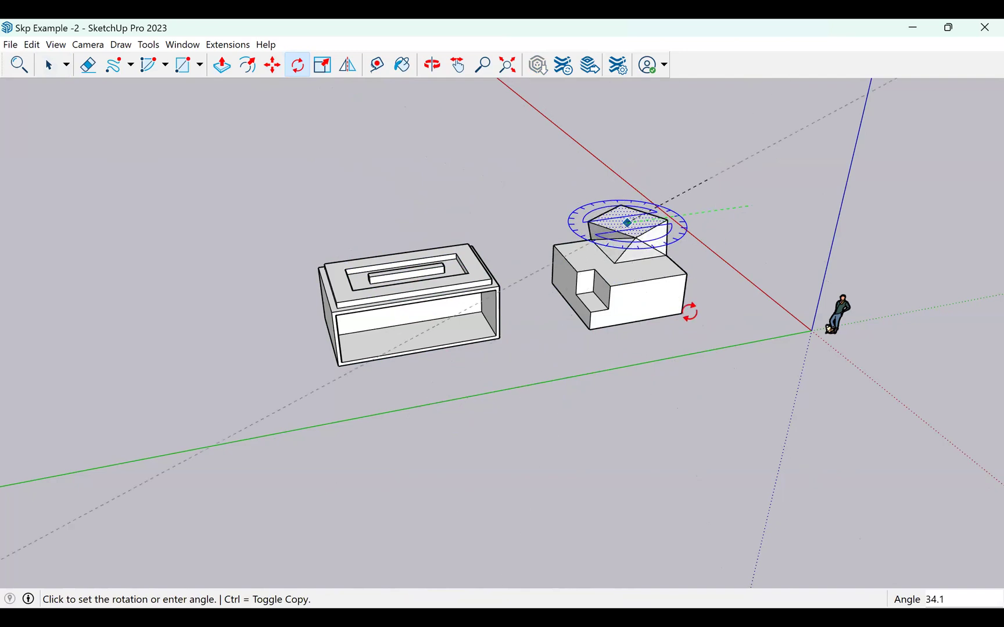
click(49, 65)
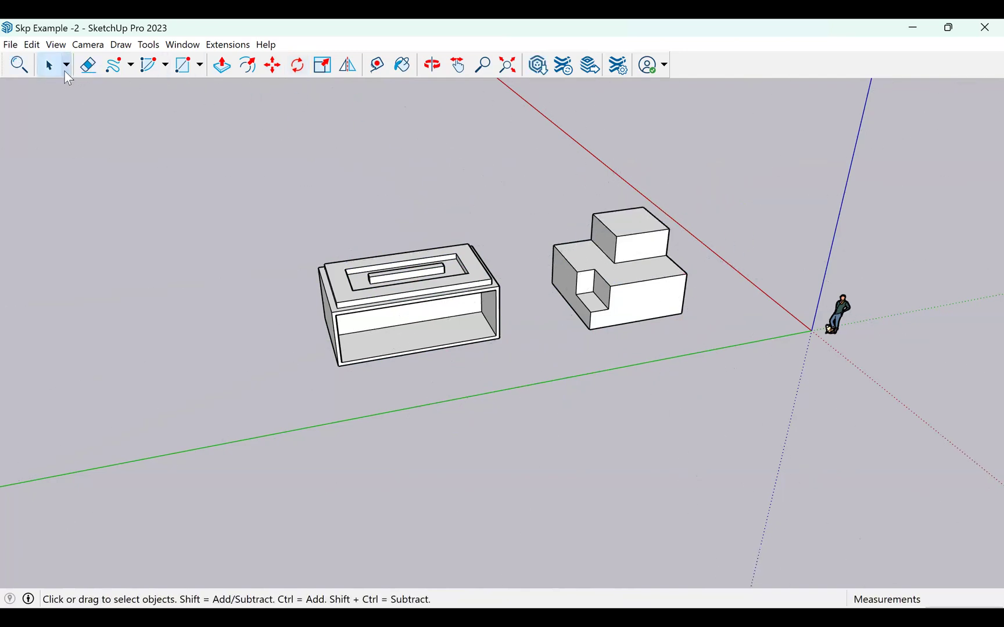
- Rotate the whole stepped box horizontally by about 23 degrees around a point on its upper block's top face
drag(524, 152, 748, 387)
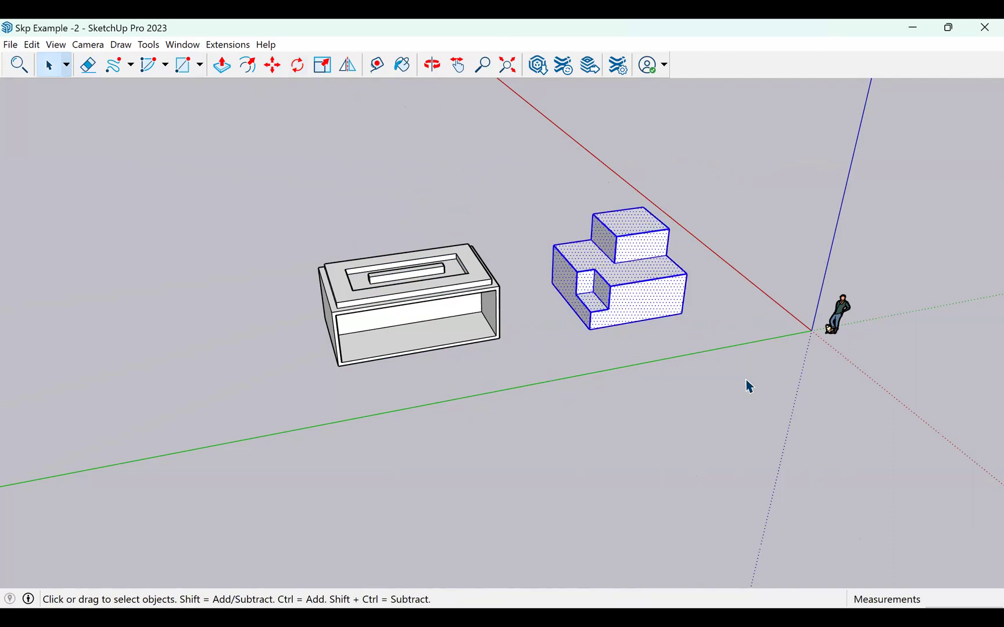
click(297, 65)
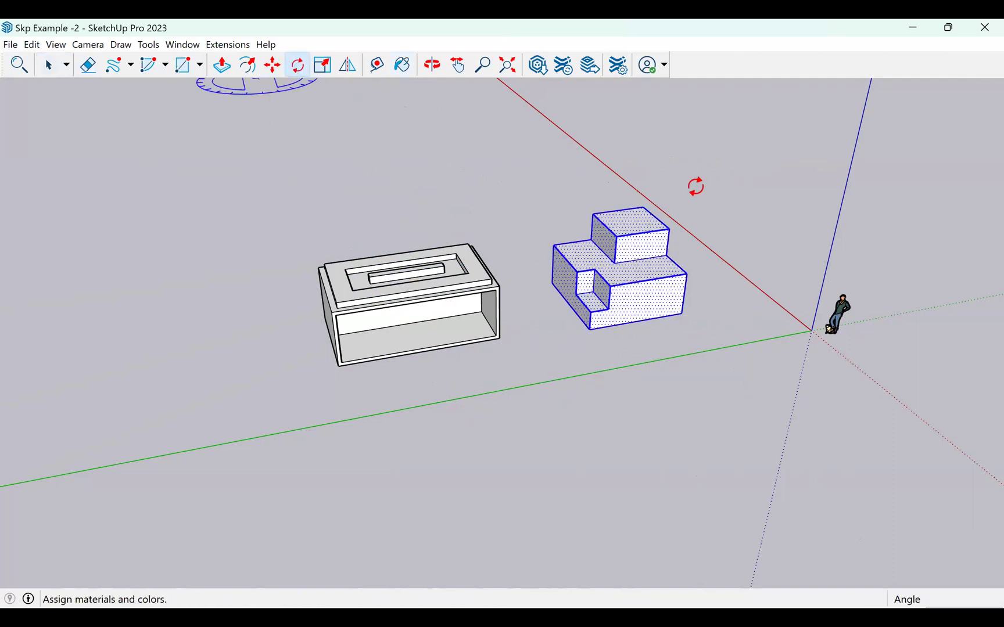
click(636, 222)
click(742, 198)
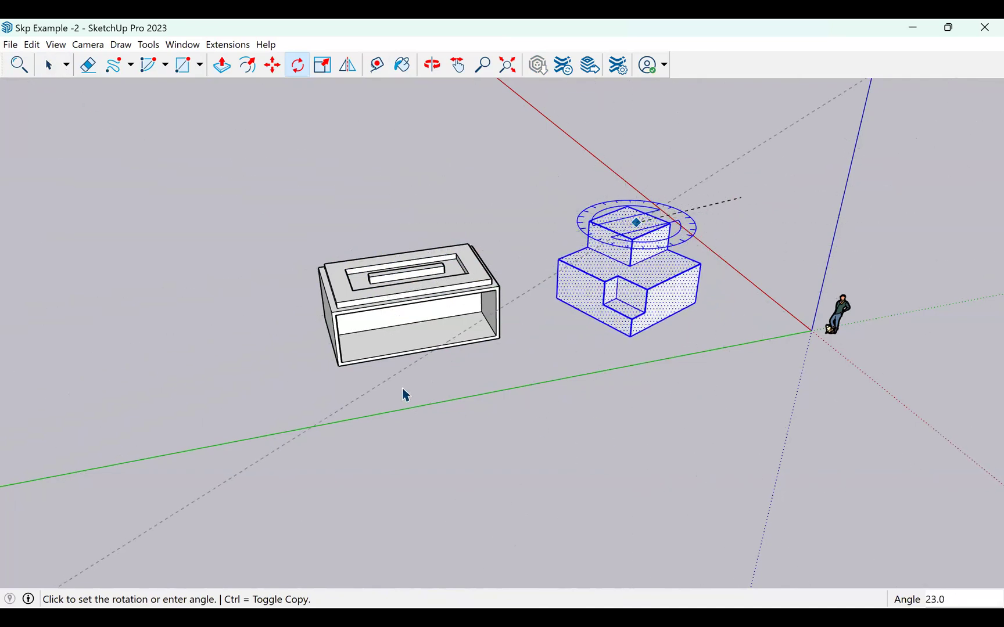
key(Escape)
key(space)
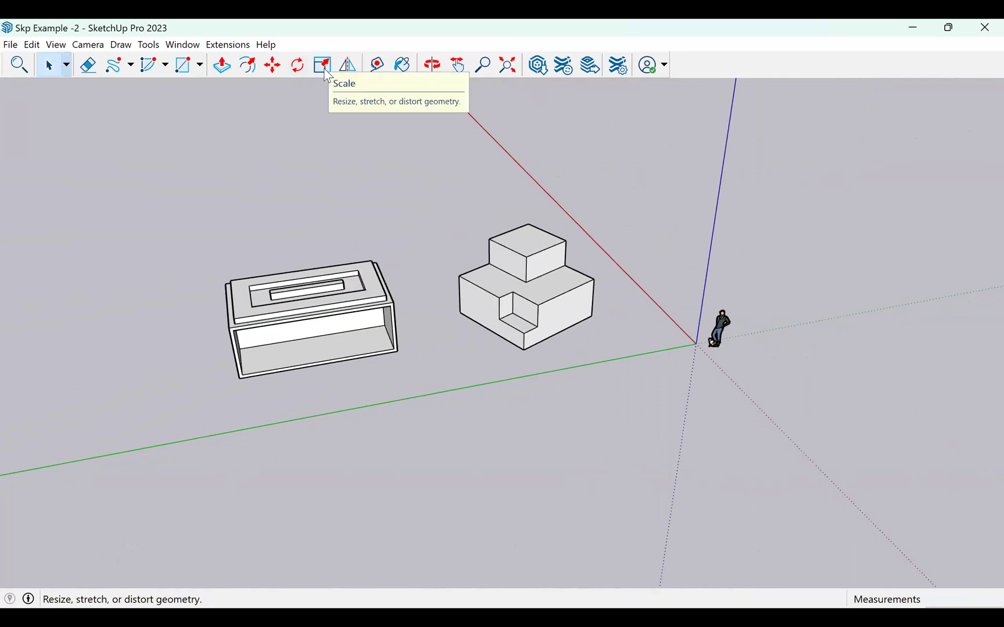
- Scale the whole stepped box up uniformly from a corner of its bounding box, and shrink it by a factor of about 0.64
drag(413, 179, 614, 430)
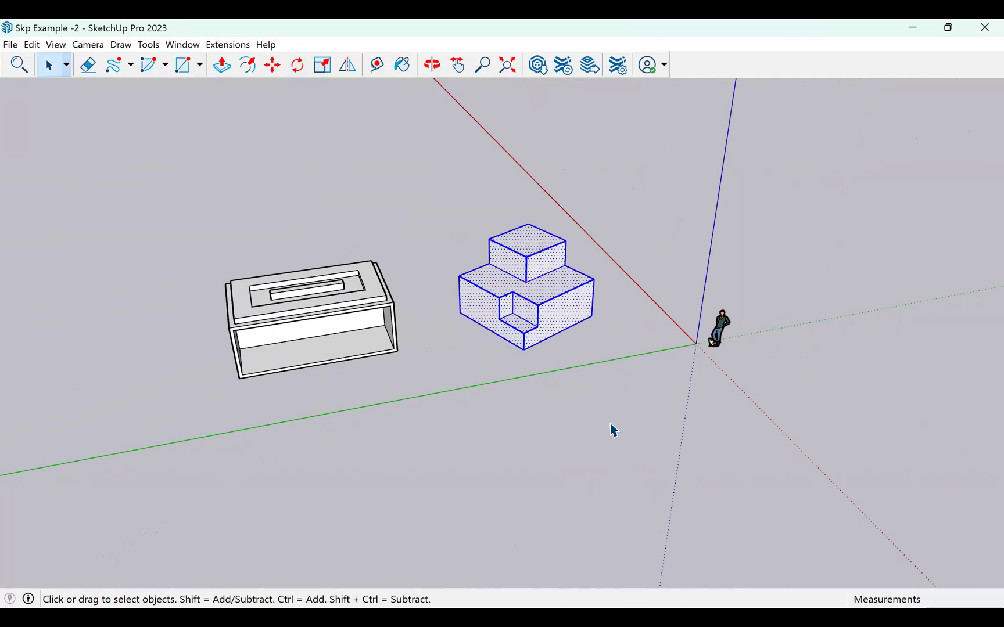
click(322, 66)
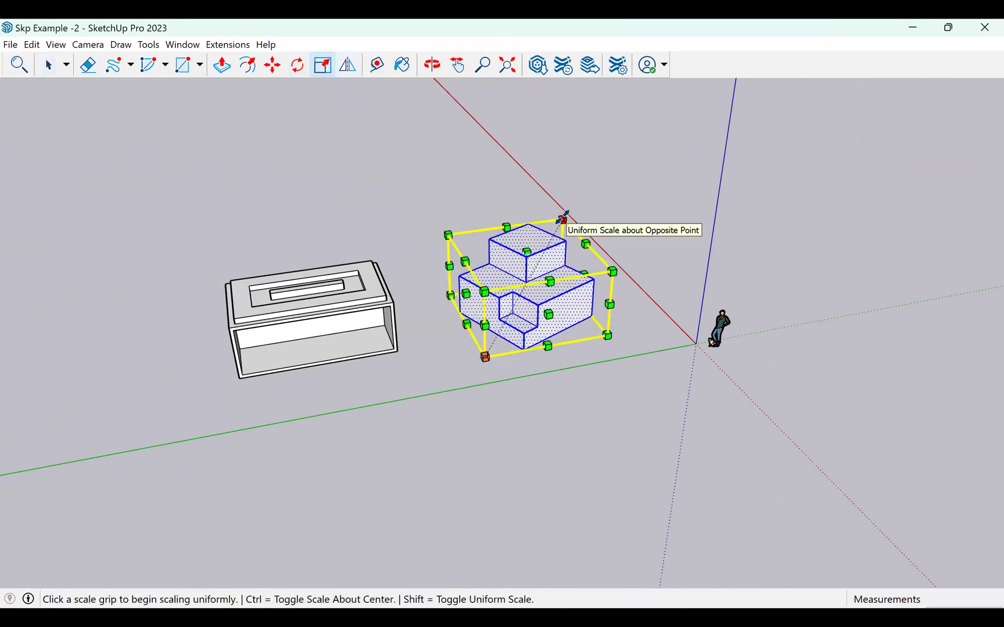
click(607, 183)
click(573, 200)
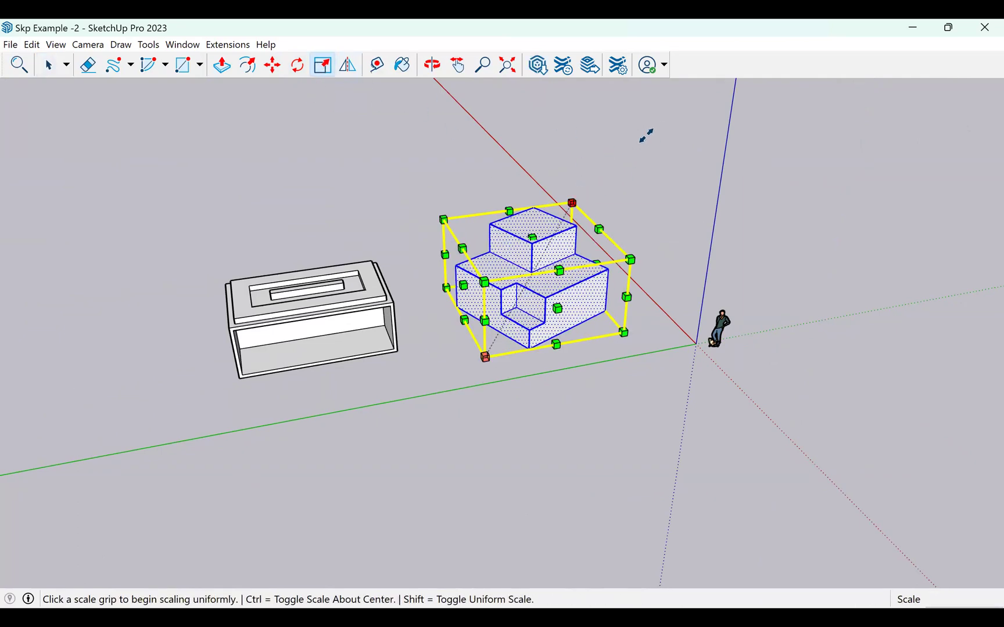
click(573, 200)
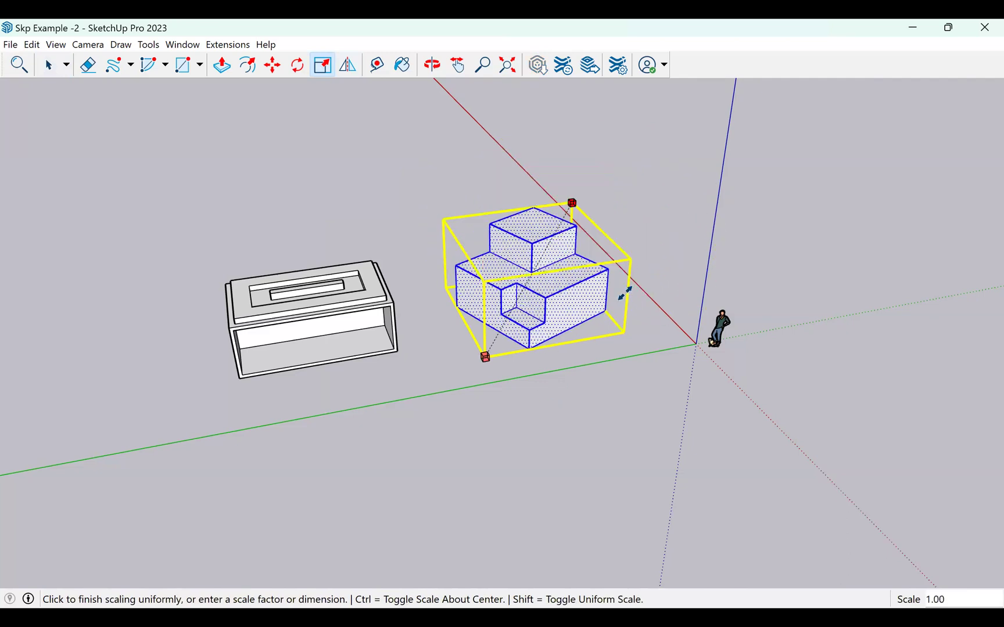
click(627, 297)
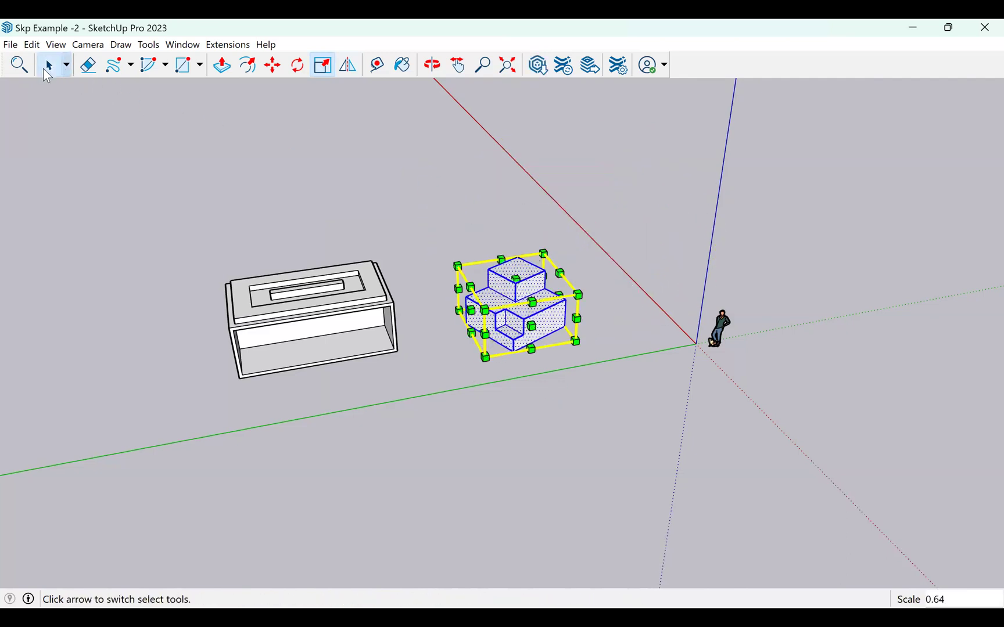
- Select the whole stepped box and flip it upside down about its horizontal blue plane
click(49, 65)
click(528, 157)
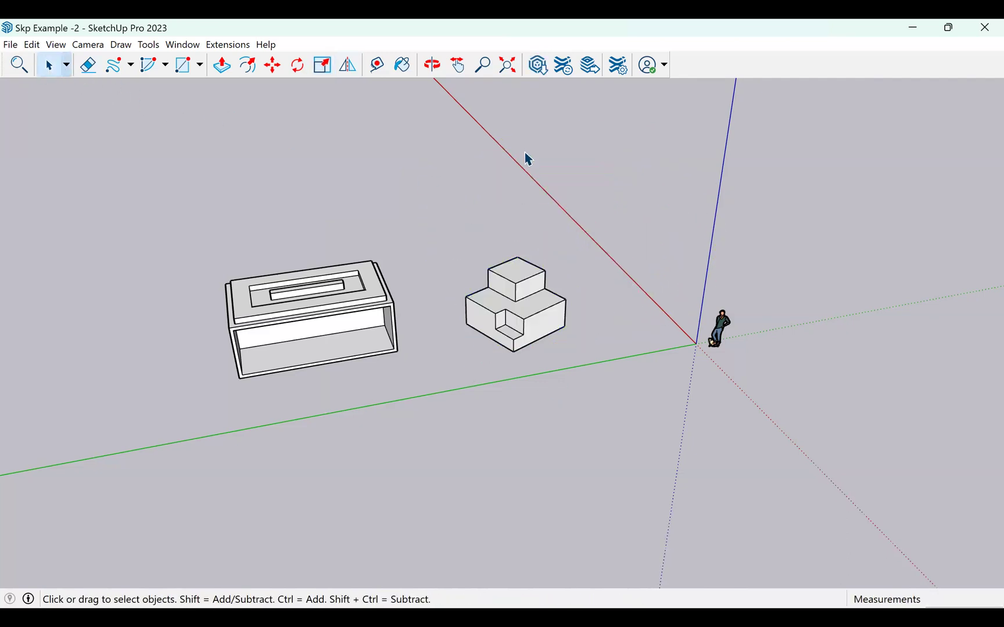
click(351, 70)
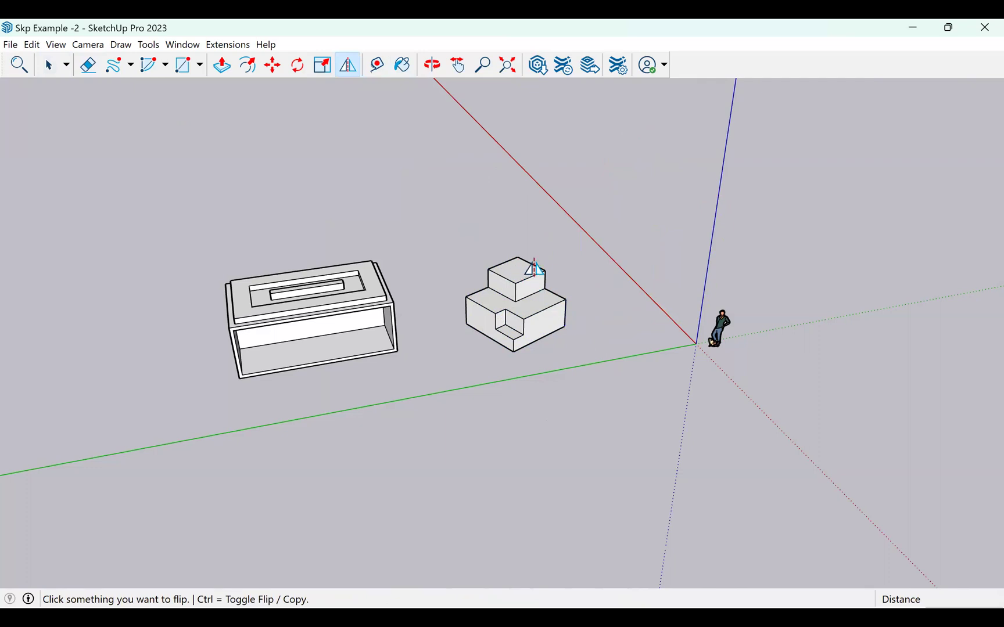
click(49, 65)
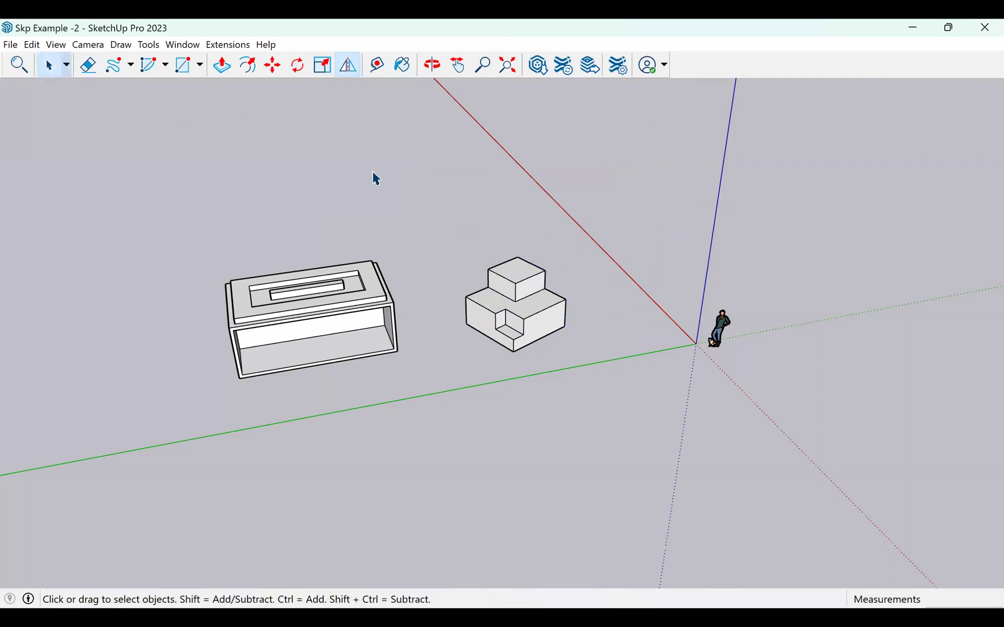
drag(453, 246, 613, 401)
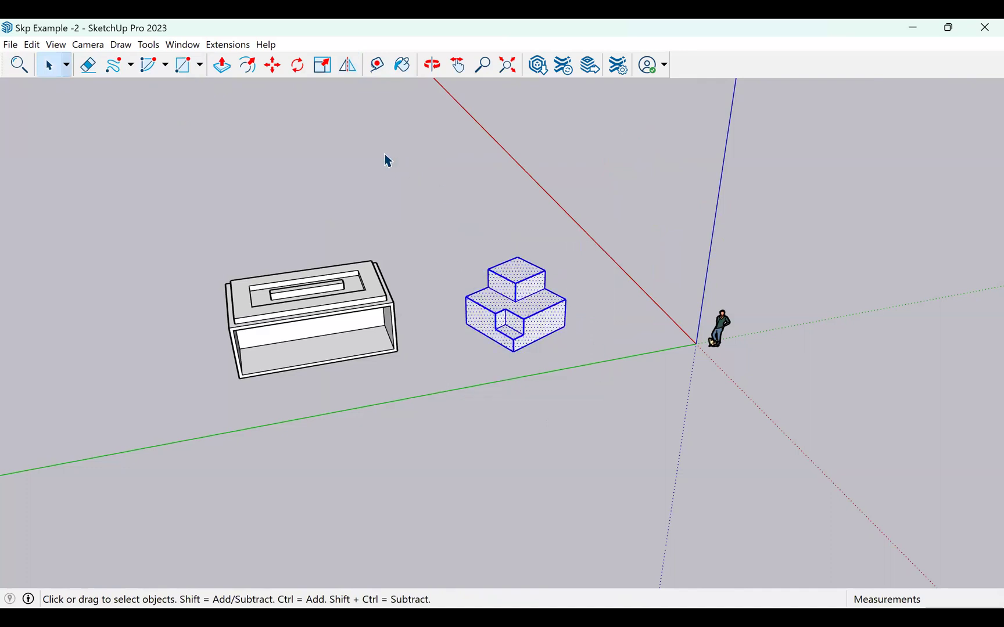
click(351, 68)
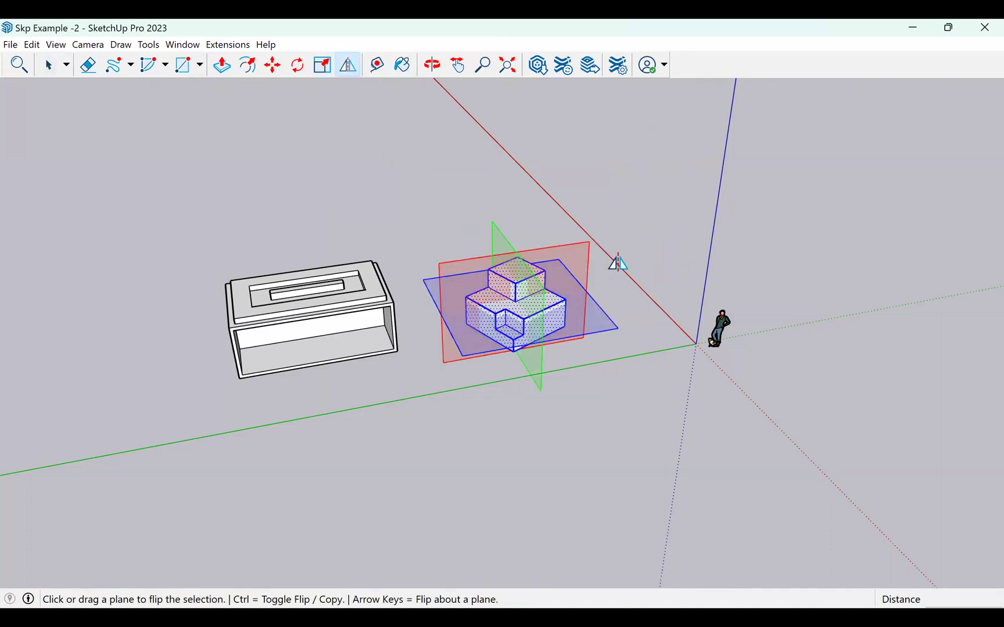
click(611, 319)
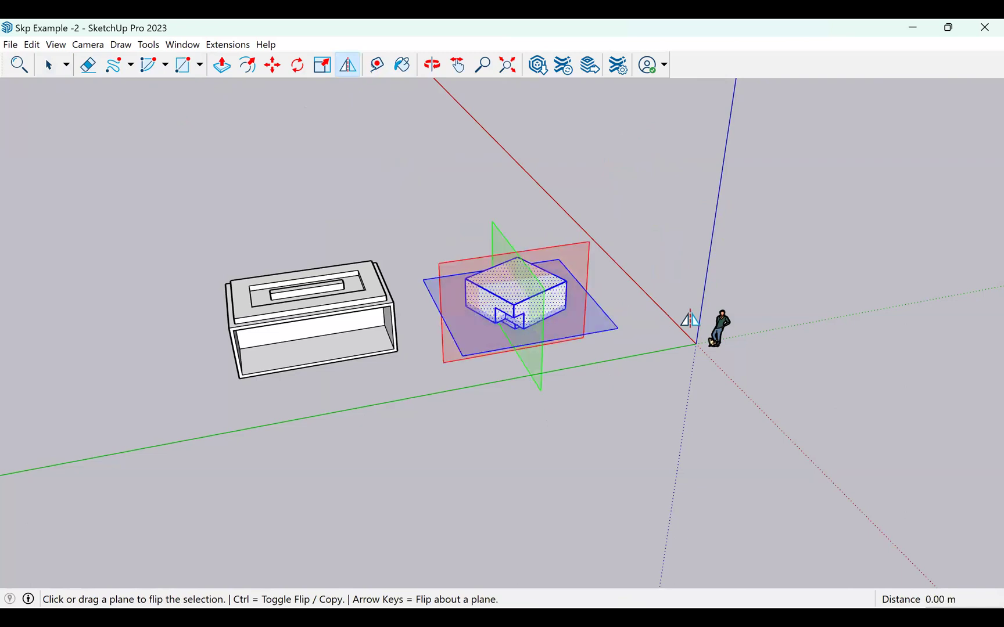
- Flip the stepped box about its red plane and blue plane, then mirror it upward with the blue plane offset about 3.56 m
click(578, 255)
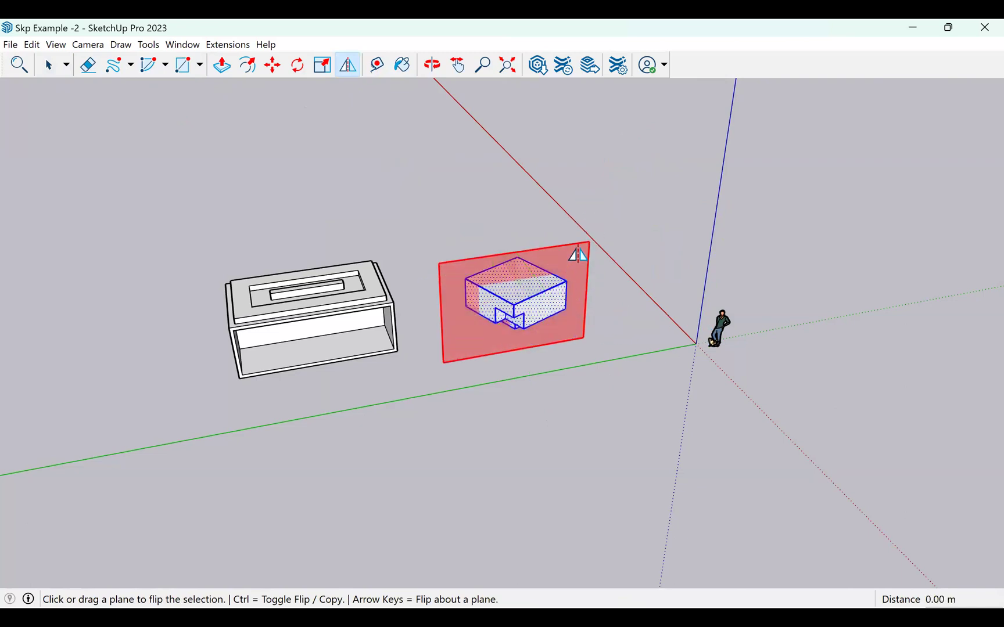
click(571, 326)
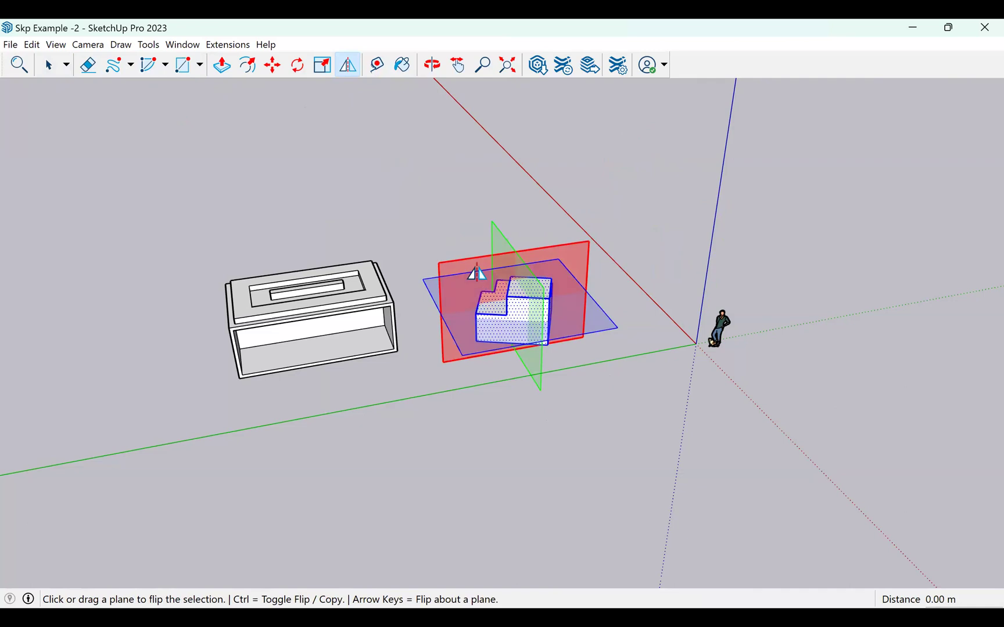
click(538, 343)
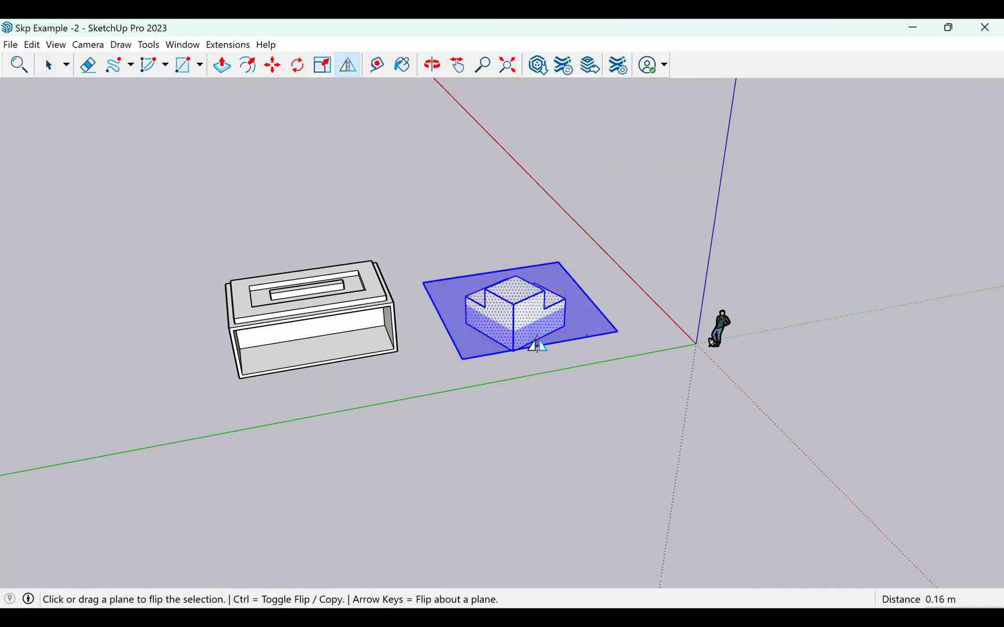
drag(537, 287, 557, 241)
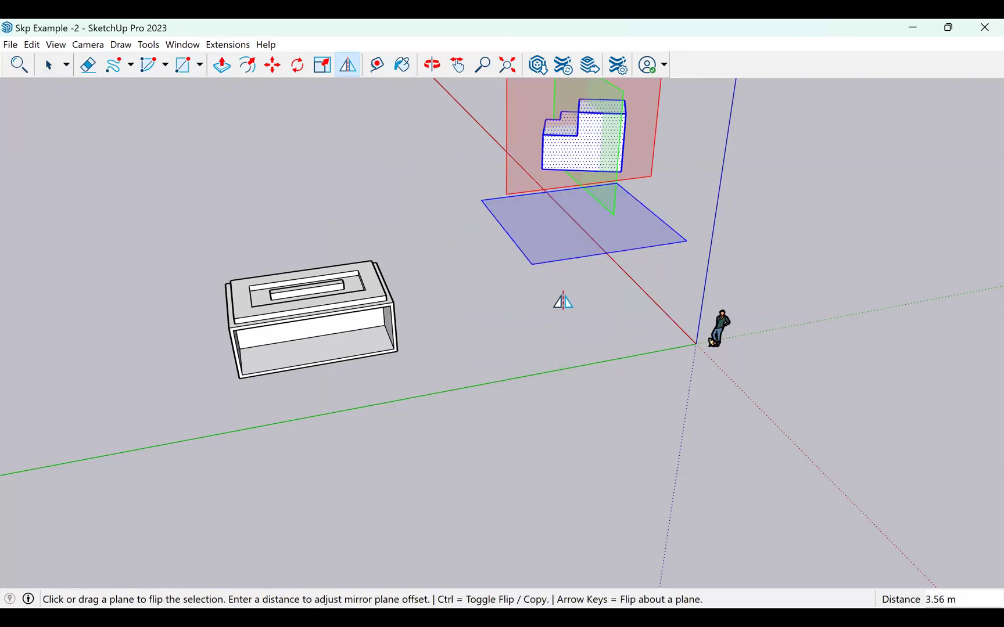
click(50, 65)
click(585, 242)
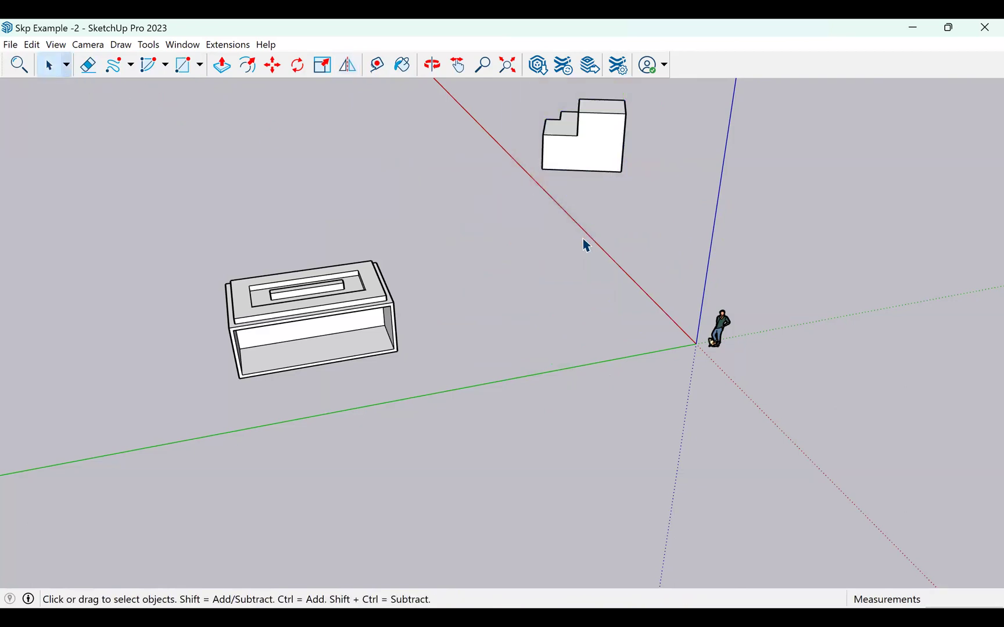
- Move the whole flipped stepped box about 9.08 m back down beside the hollowed box and clear the selection
scroll(563, 299, down, 1)
scroll(593, 128, up, 2)
drag(473, 123, 653, 316)
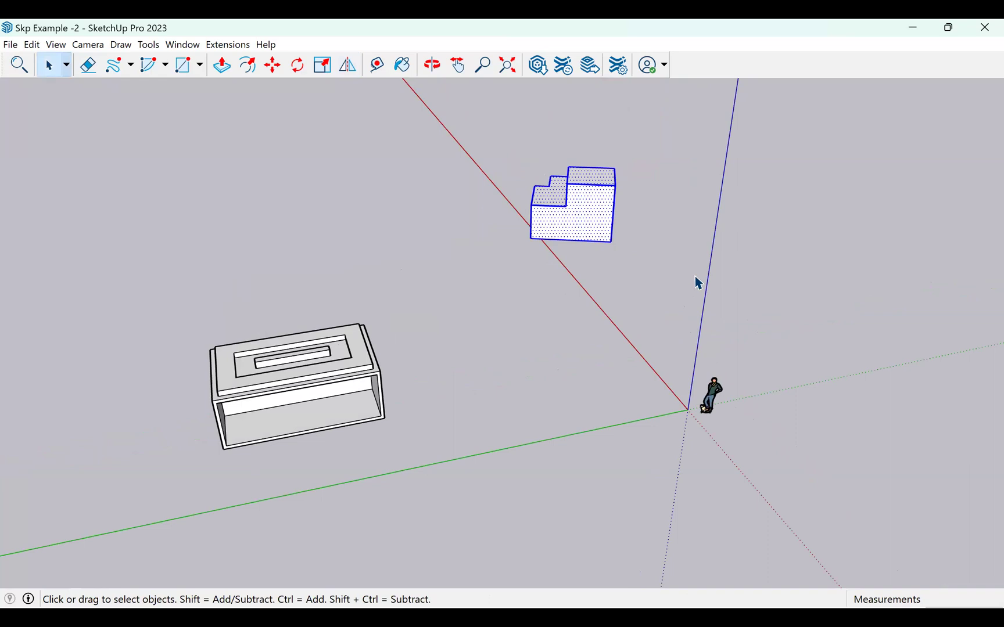
click(282, 71)
click(613, 242)
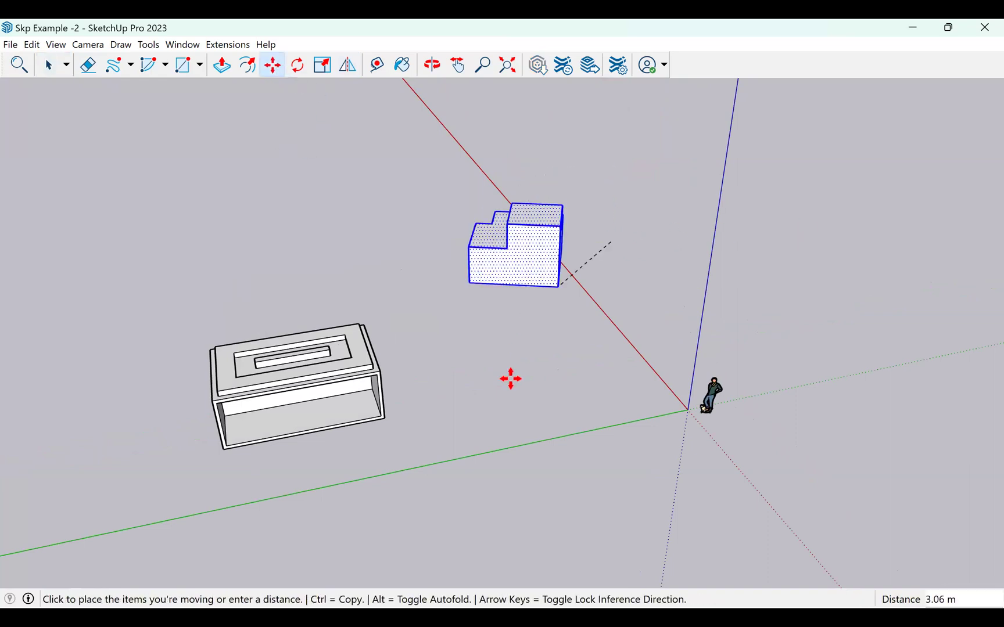
click(560, 388)
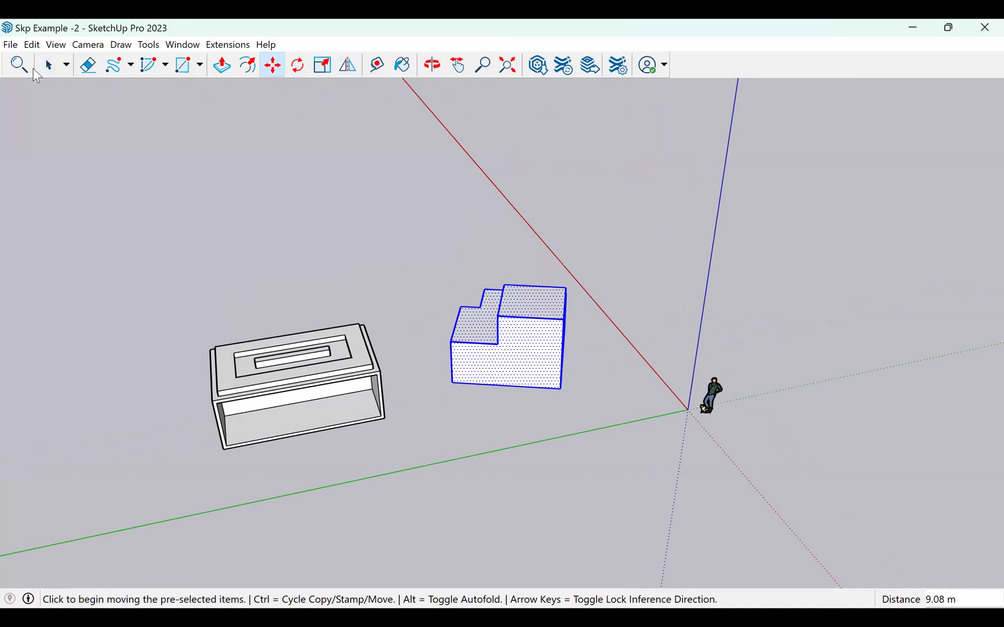
click(48, 65)
click(305, 211)
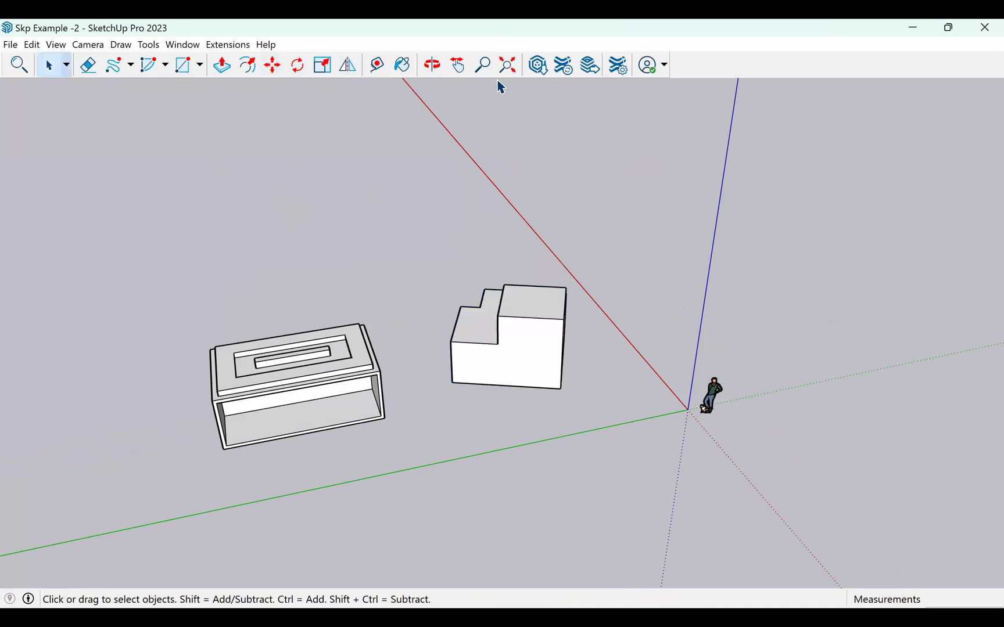
- Measure the diagonal of the hollowed box's long closed side with the Tape Measure, from its lower corner to the opposite upper corner
click(432, 66)
drag(523, 291, 392, 240)
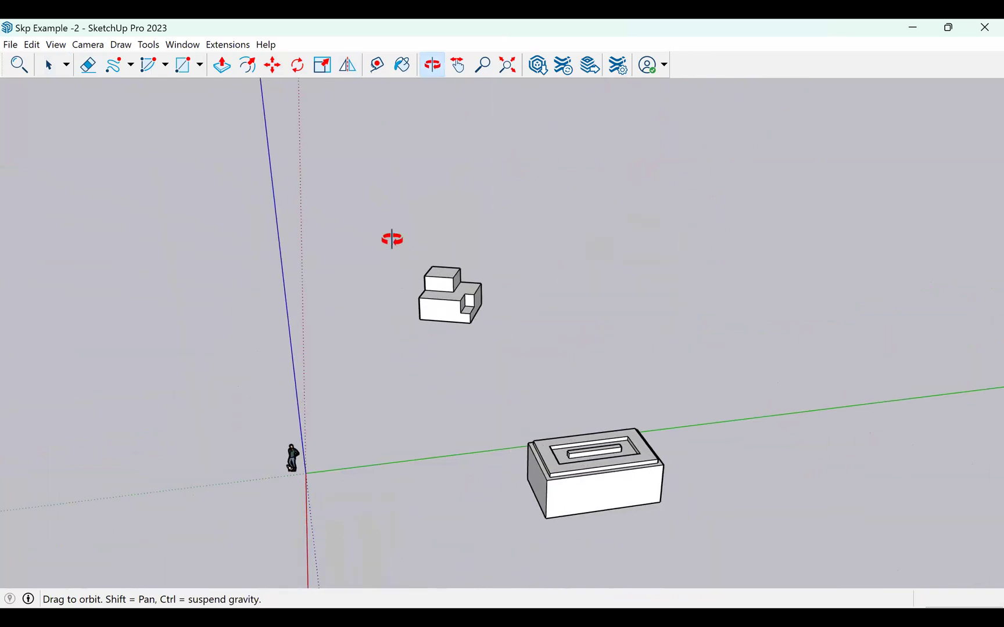
click(51, 65)
click(378, 65)
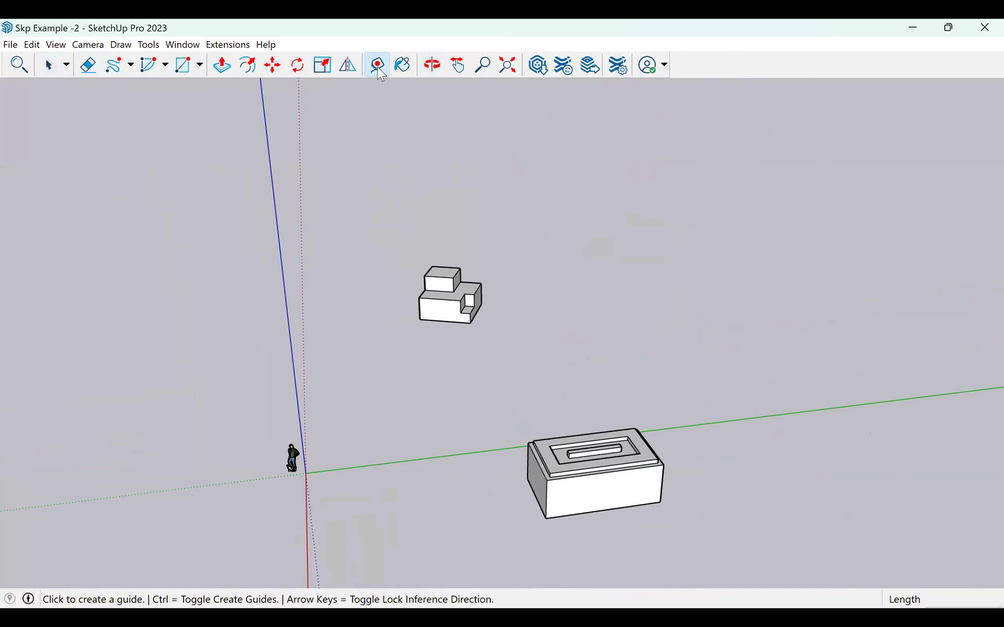
click(545, 518)
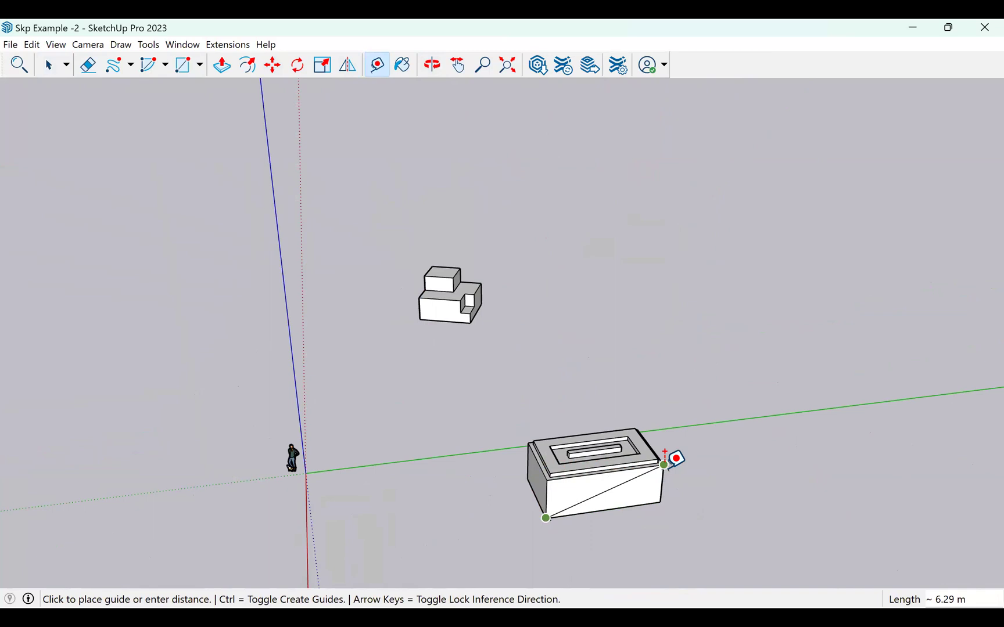
click(49, 66)
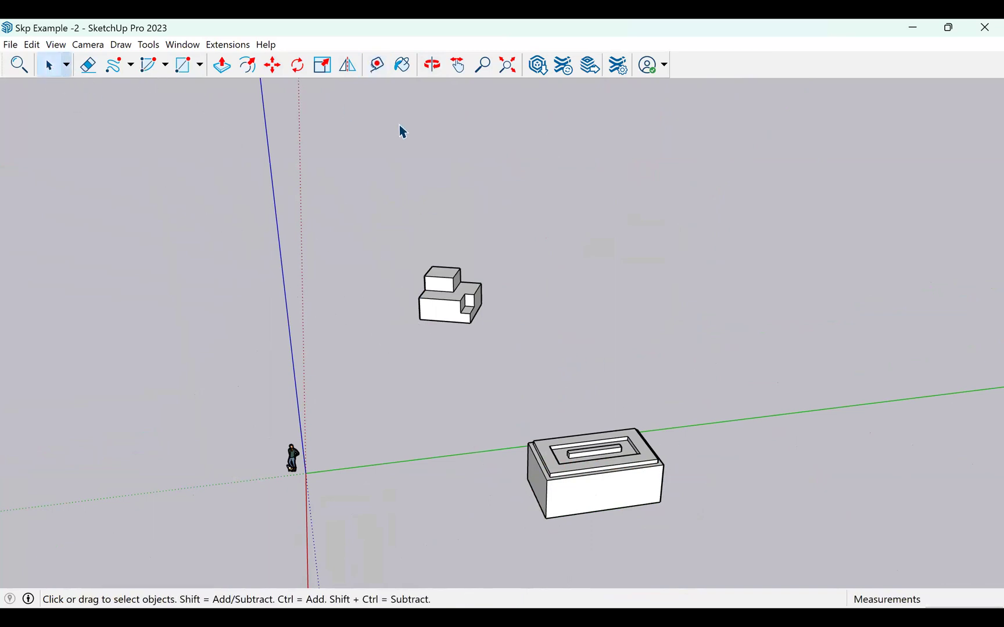
- Examine both boxes from the open side of the hollowed box by orbiting and panning around them
click(433, 69)
drag(644, 270, 459, 68)
click(458, 66)
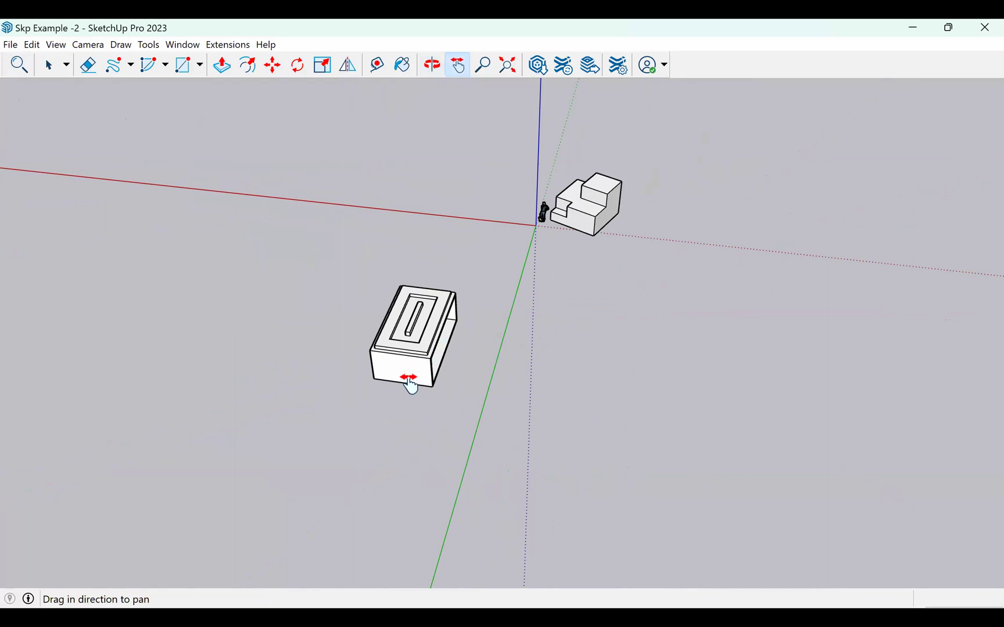
scroll(411, 385, up, 5)
drag(373, 375, 634, 388)
drag(587, 254, 392, 273)
scroll(609, 260, down, 8)
scroll(517, 248, down, 3)
scroll(518, 248, up, 5)
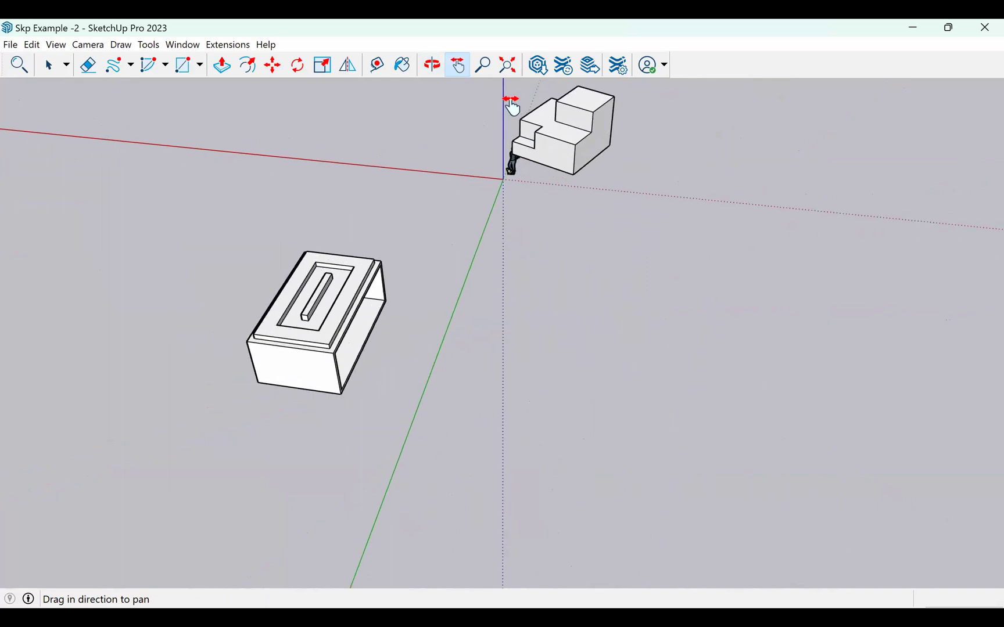
scroll(518, 248, down, 3)
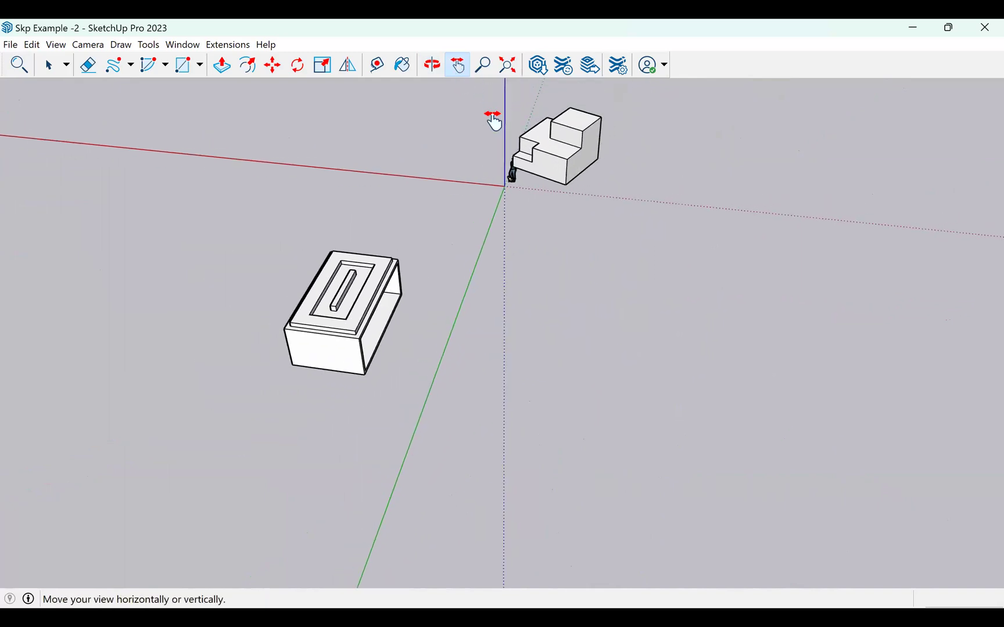
key(o)
drag(554, 271, 424, 266)
key(h)
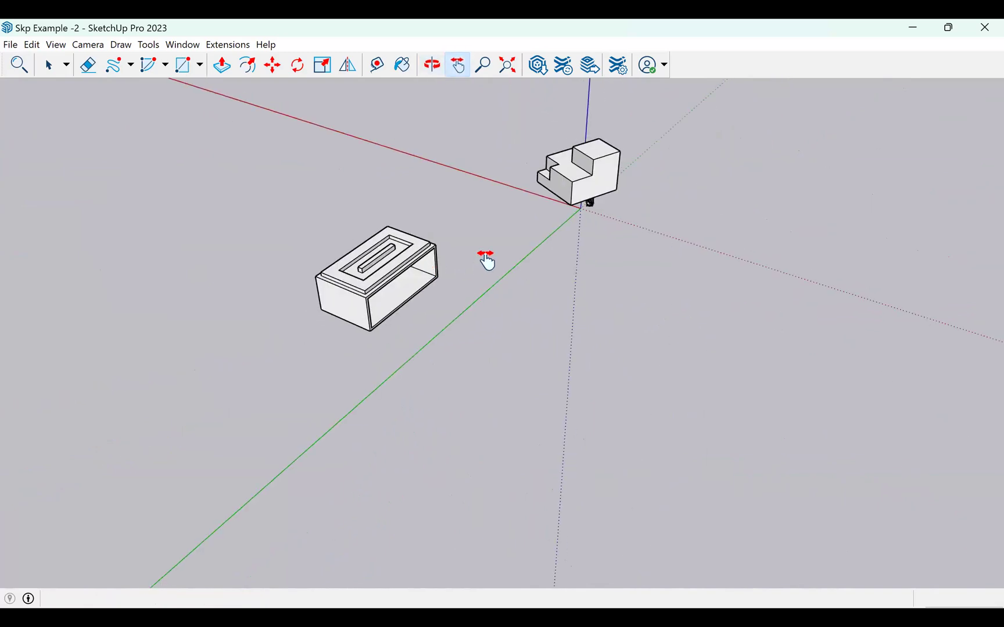
scroll(486, 261, down, 1)
scroll(487, 261, up, 4)
scroll(55, 72, down, 3)
scroll(55, 71, up, 2)
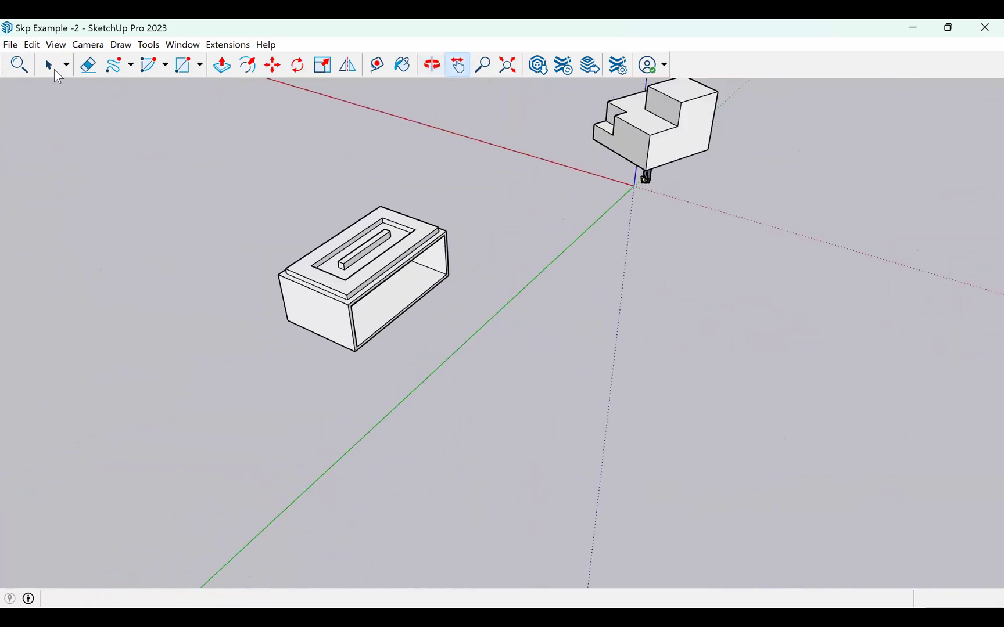
click(55, 69)
scroll(350, 350, down, 2)
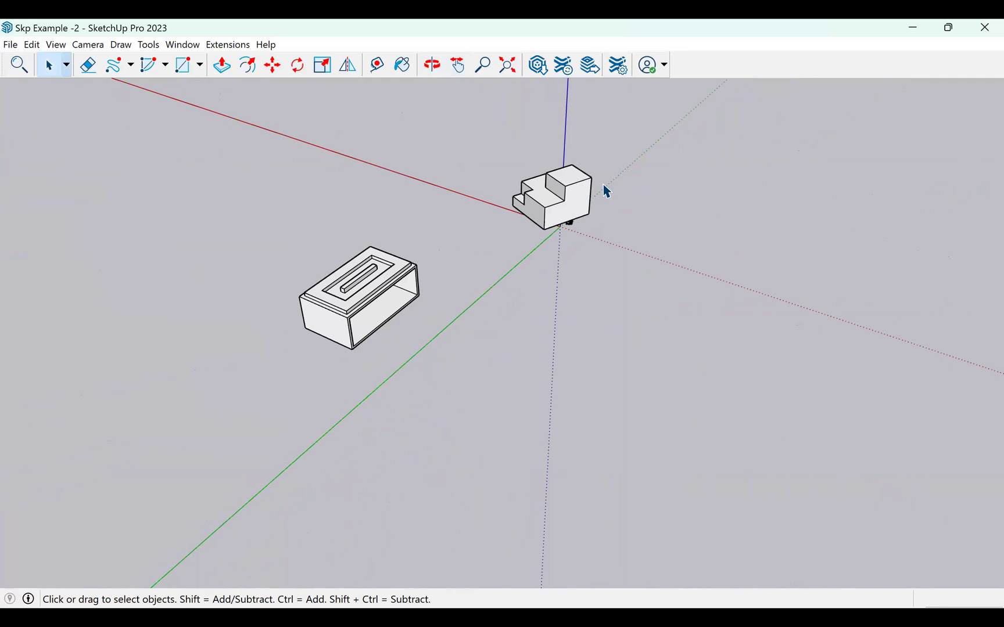
scroll(605, 189, up, 2)
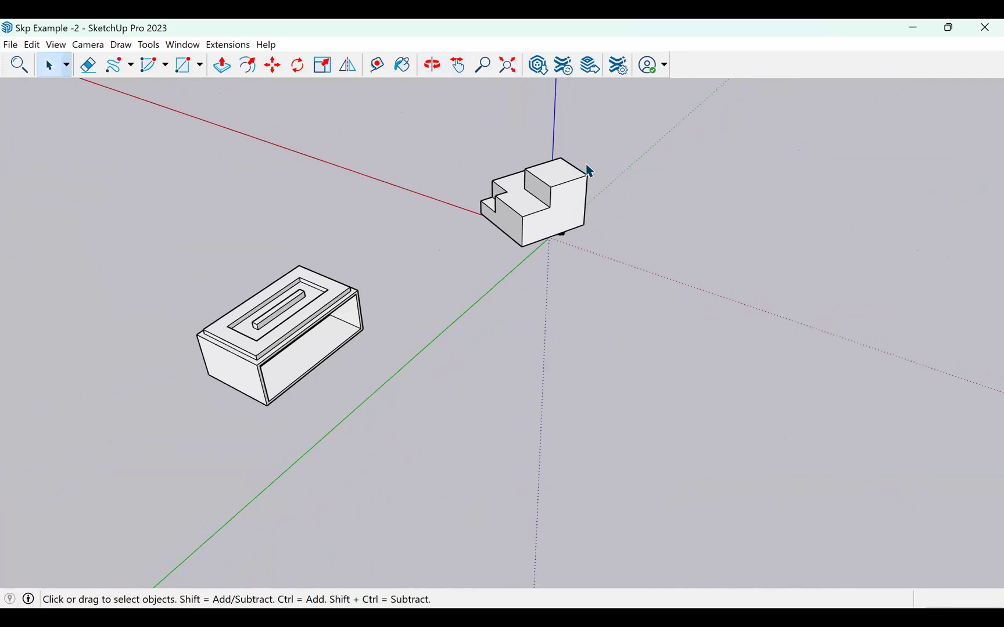
- Inspect the hollowed box up close with the Zoom tool, and zoom back out until both boxes are in view
click(482, 65)
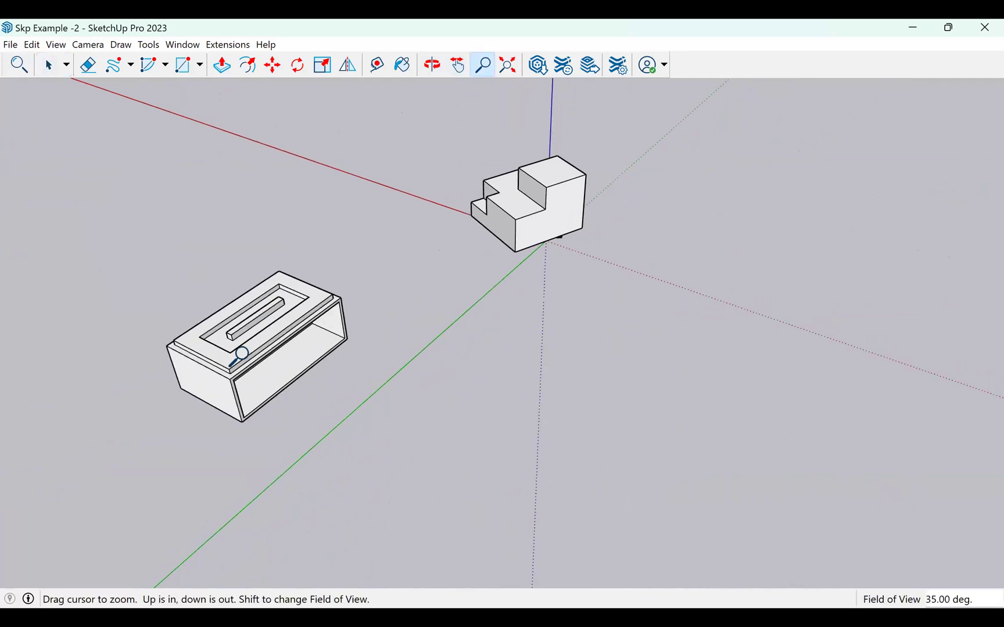
scroll(230, 372, up, 4)
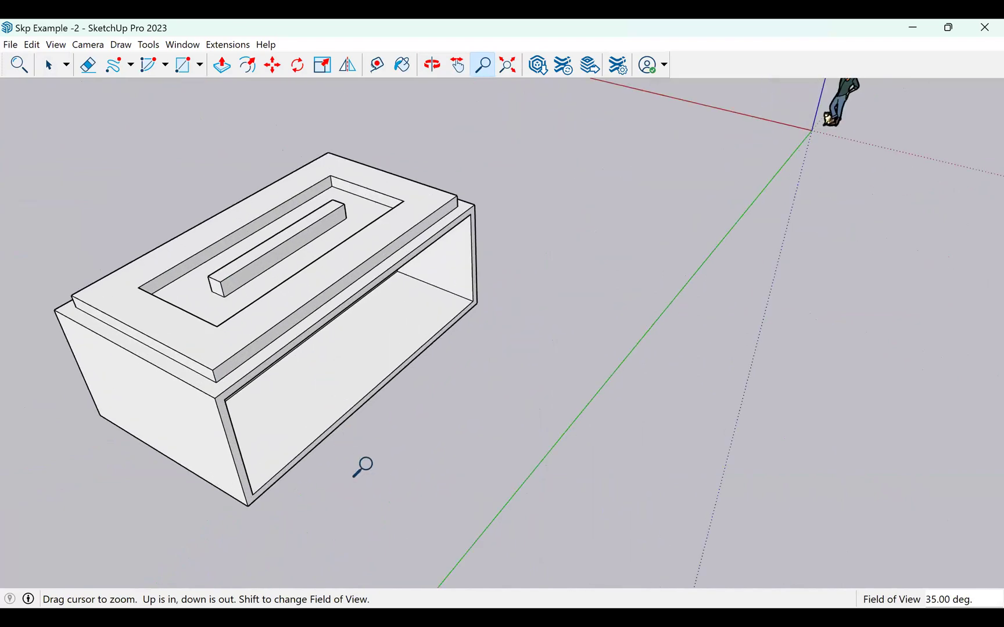
scroll(362, 467, down, 5)
drag(500, 251, 505, 79)
drag(489, 419, 487, 511)
shift+middle_drag(491, 162, 482, 253)
drag(358, 227, 358, 233)
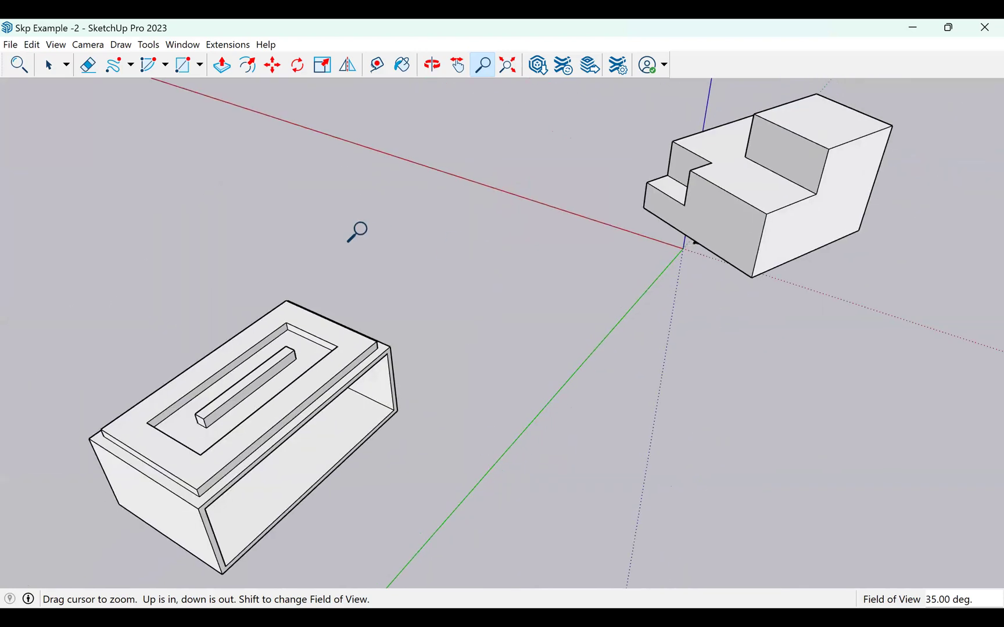
scroll(358, 231, down, 3)
click(514, 68)
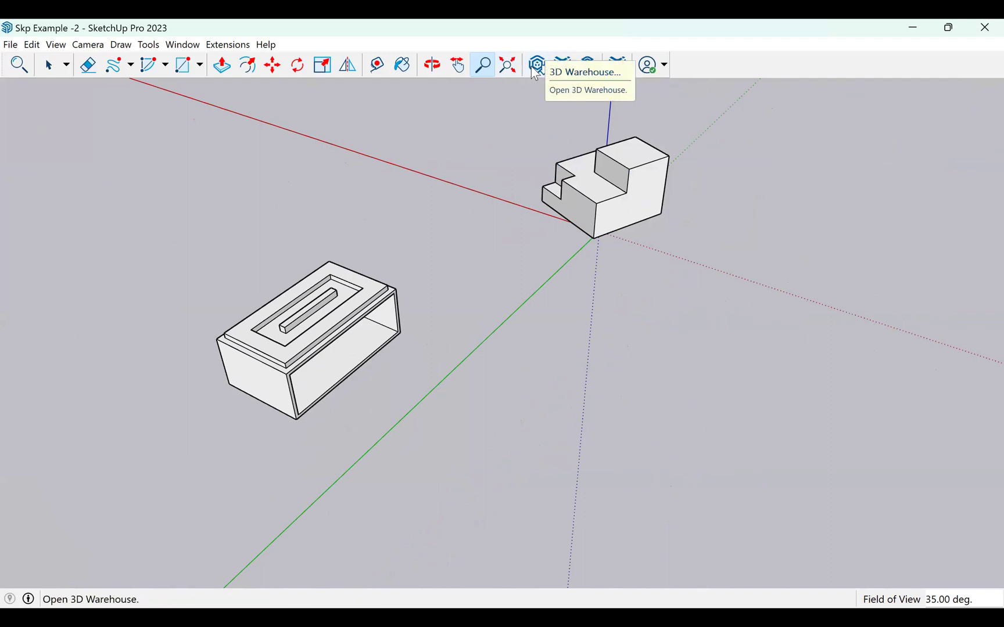
- Open 3D Warehouse, search for "Chairs" and browse the model results
click(535, 70)
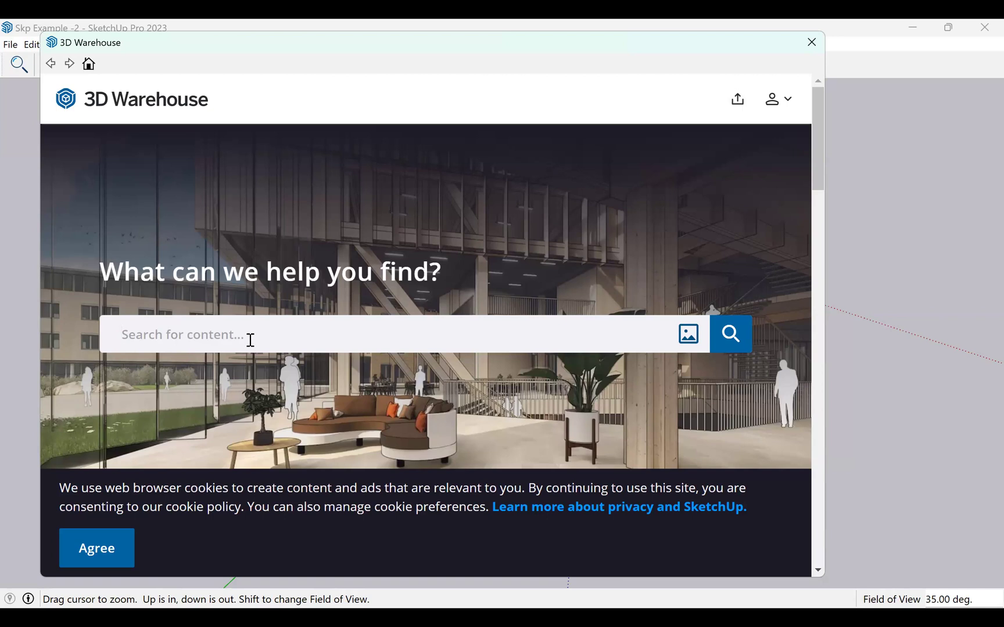
text(Chairs)
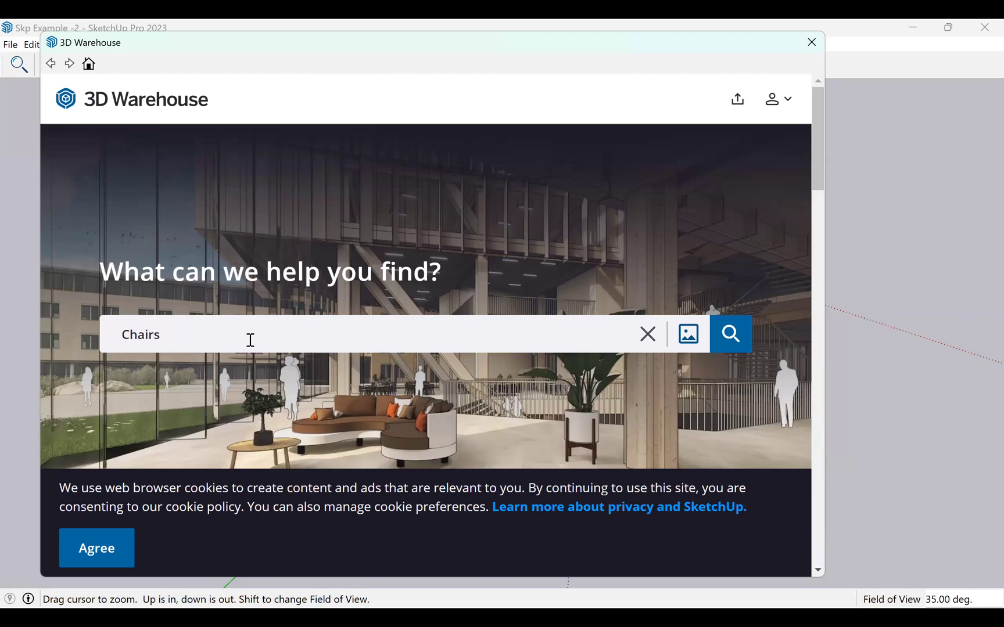
key(Return)
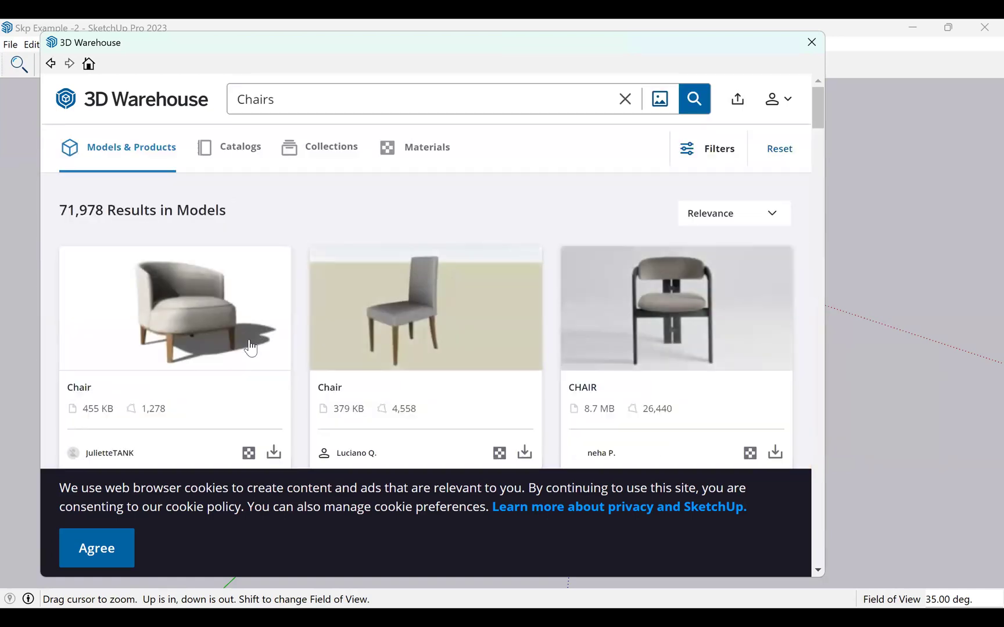
scroll(251, 348, down, 15)
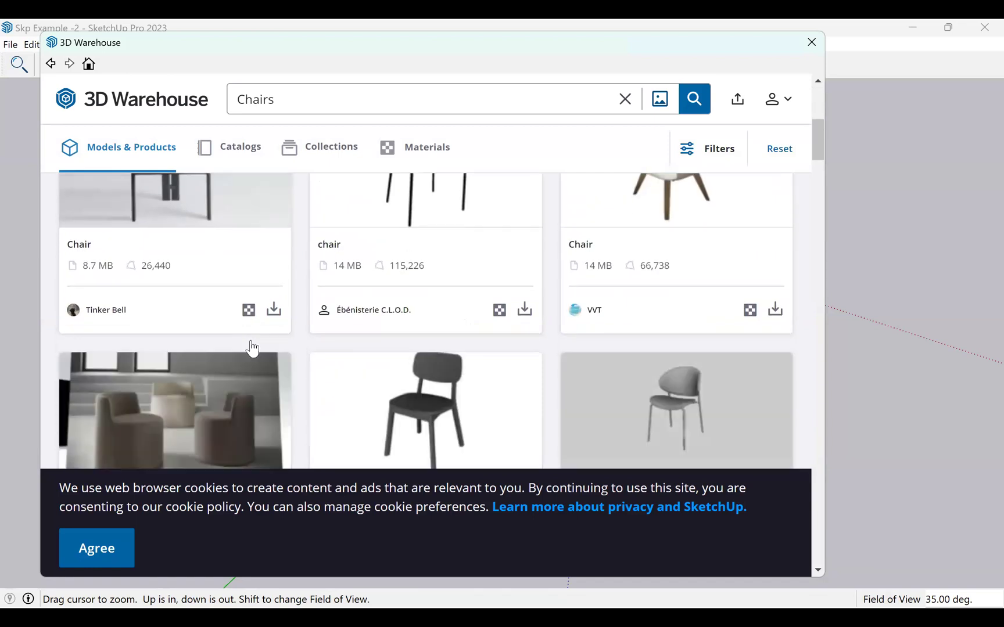
scroll(252, 349, down, 15)
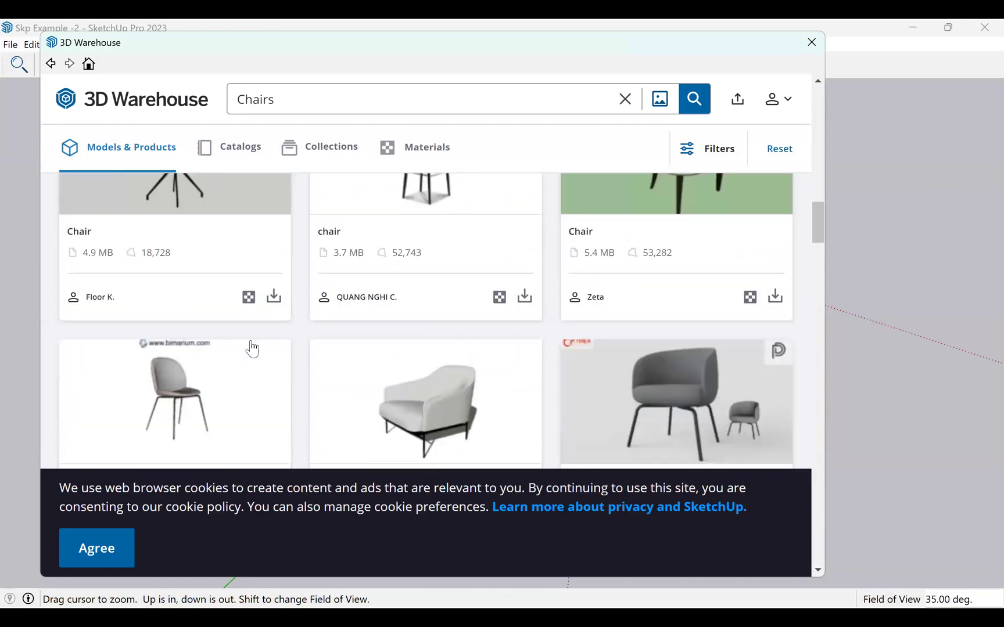
- Search 3D Warehouse for "Chairs, sofa", browse the model results and close the warehouse
scroll(251, 347, down, 4)
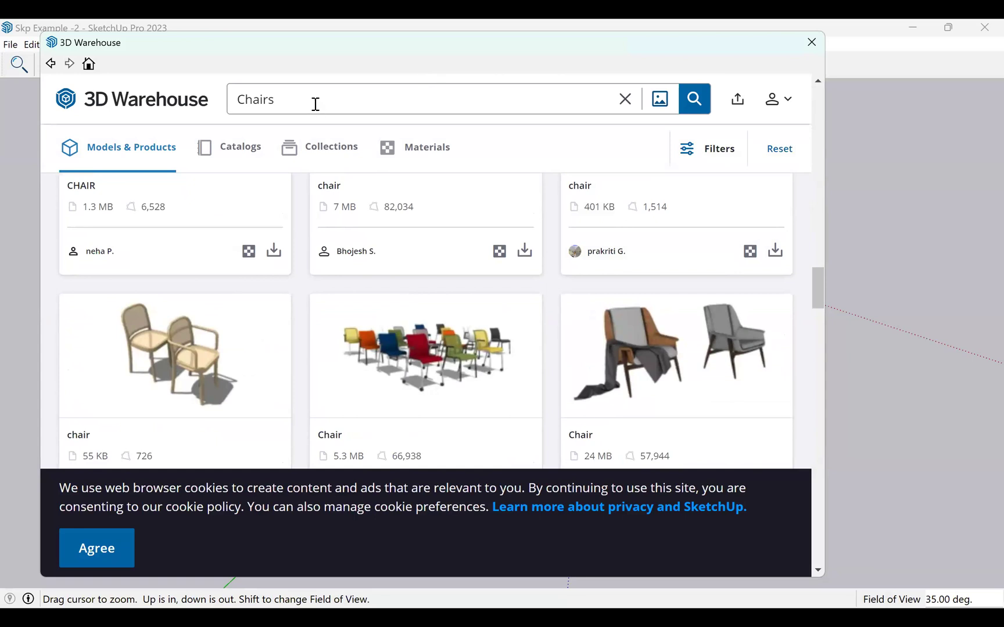
text(, )
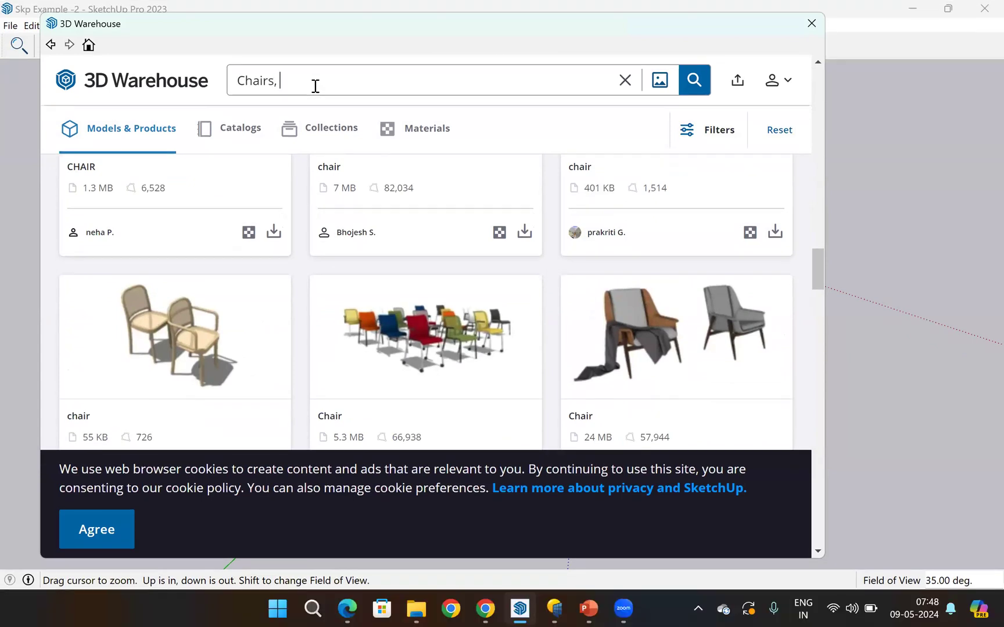
text(sofa)
key(Return)
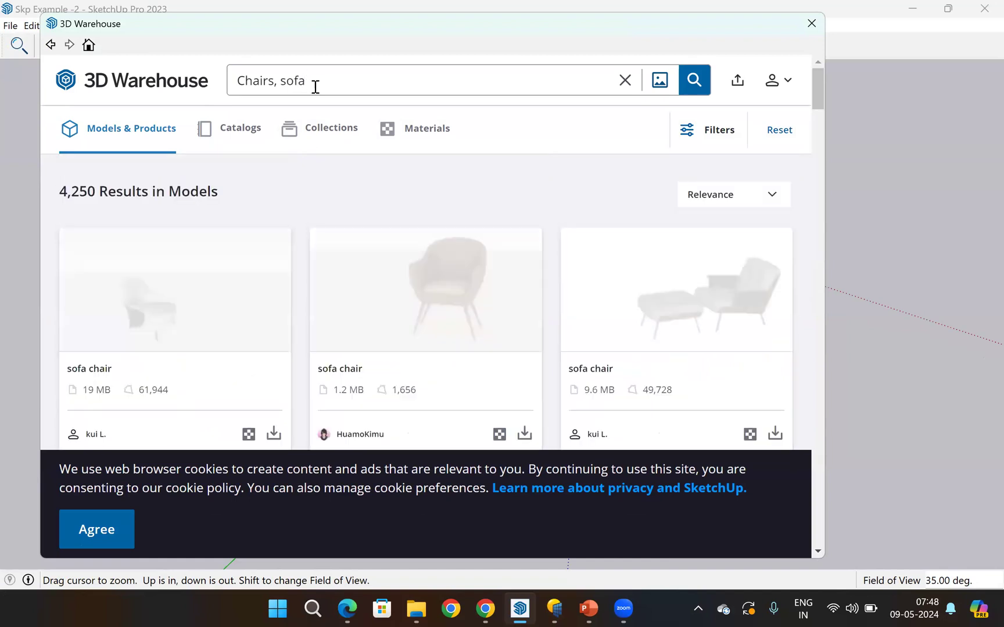
scroll(405, 247, down, 5)
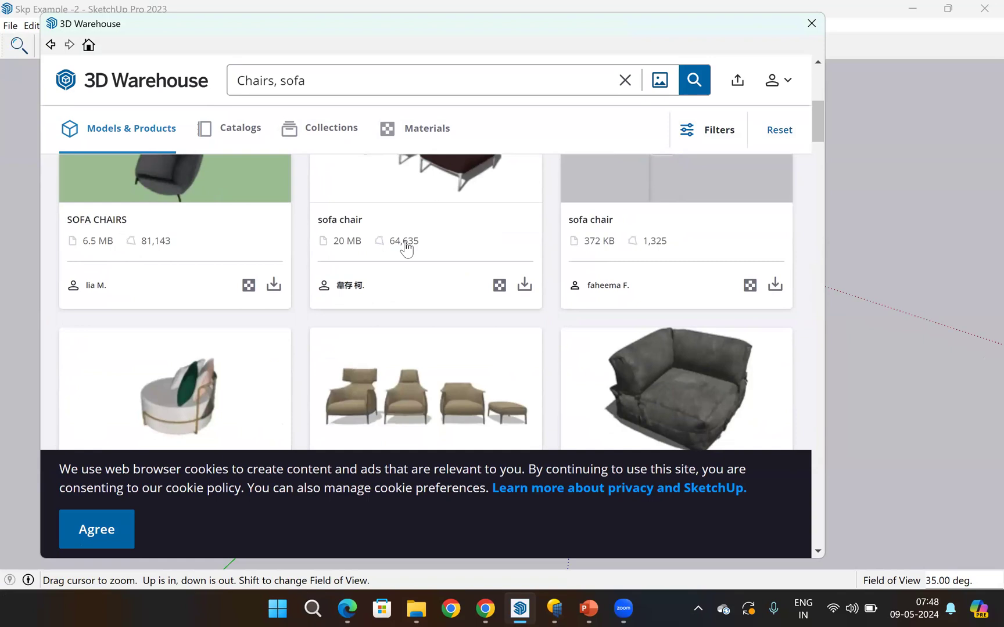
scroll(406, 247, down, 15)
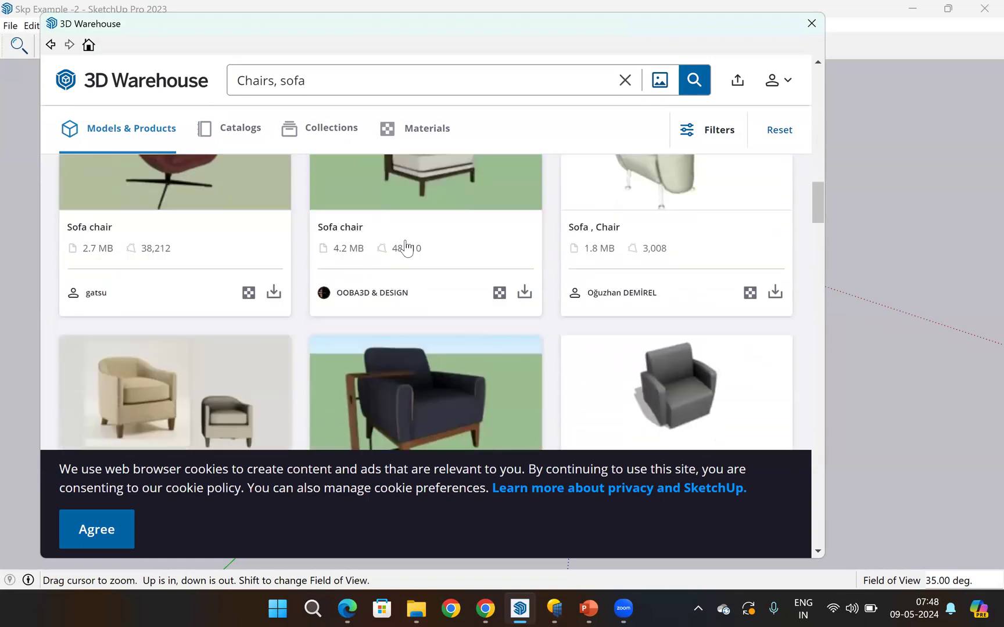
scroll(406, 241, down, 15)
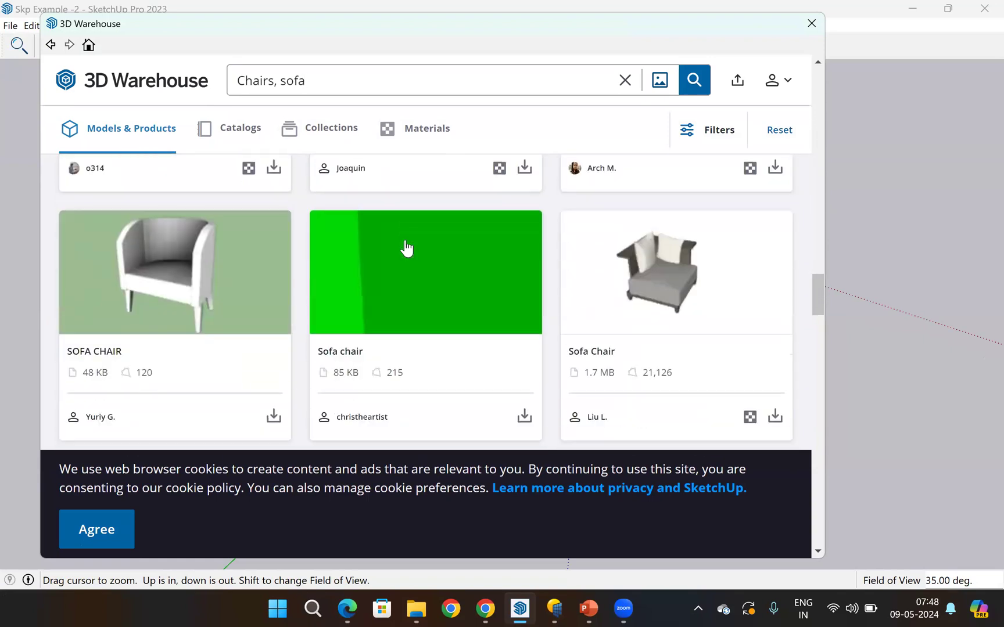
click(811, 23)
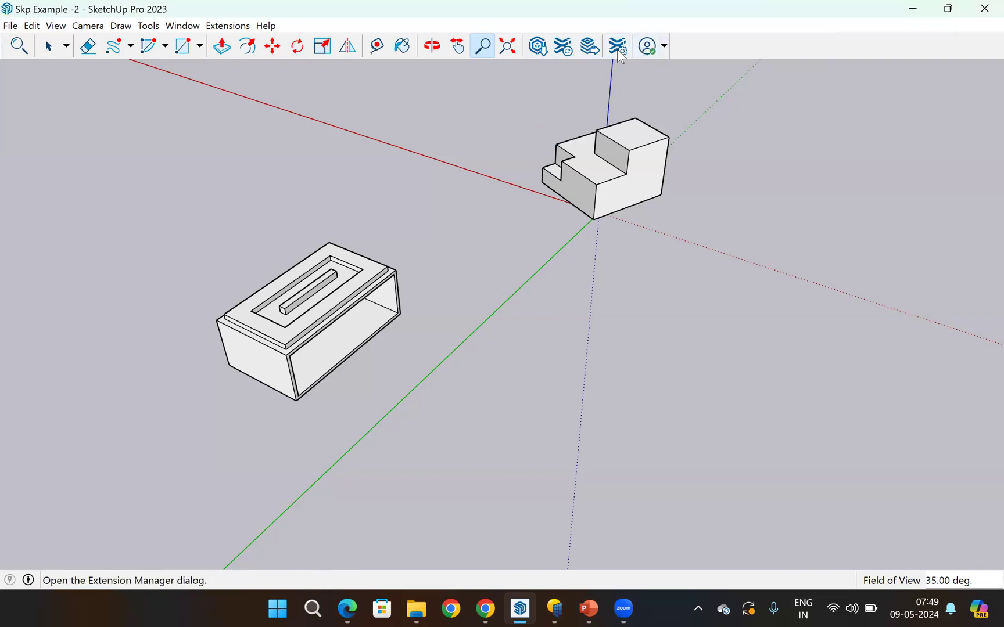
- Open Extension Warehouse, browse the featured extensions and close it again
click(566, 49)
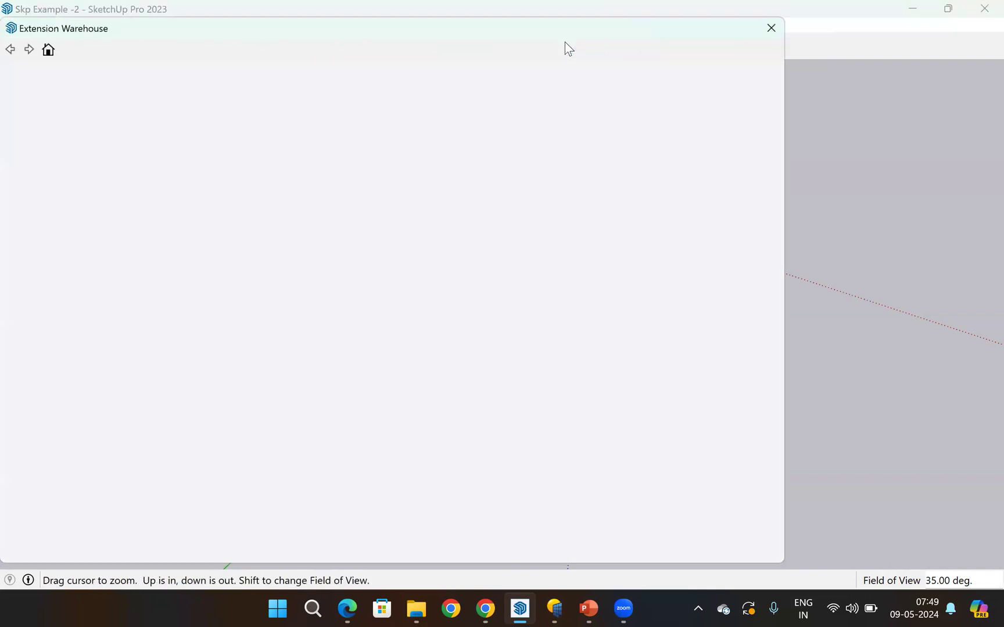
drag(584, 37, 645, 75)
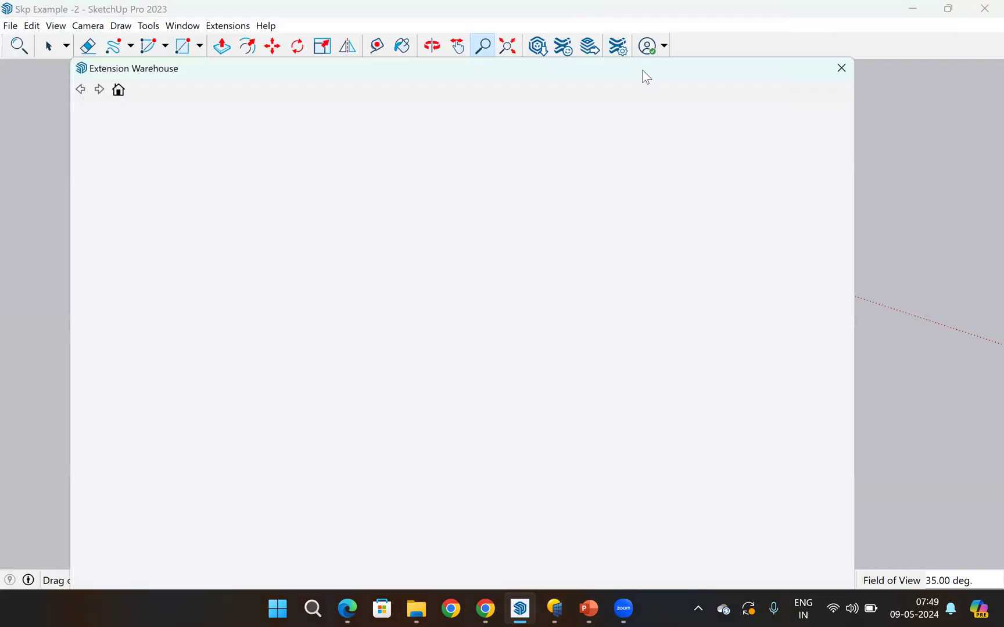
scroll(452, 152, down, 4)
scroll(452, 152, up, 4)
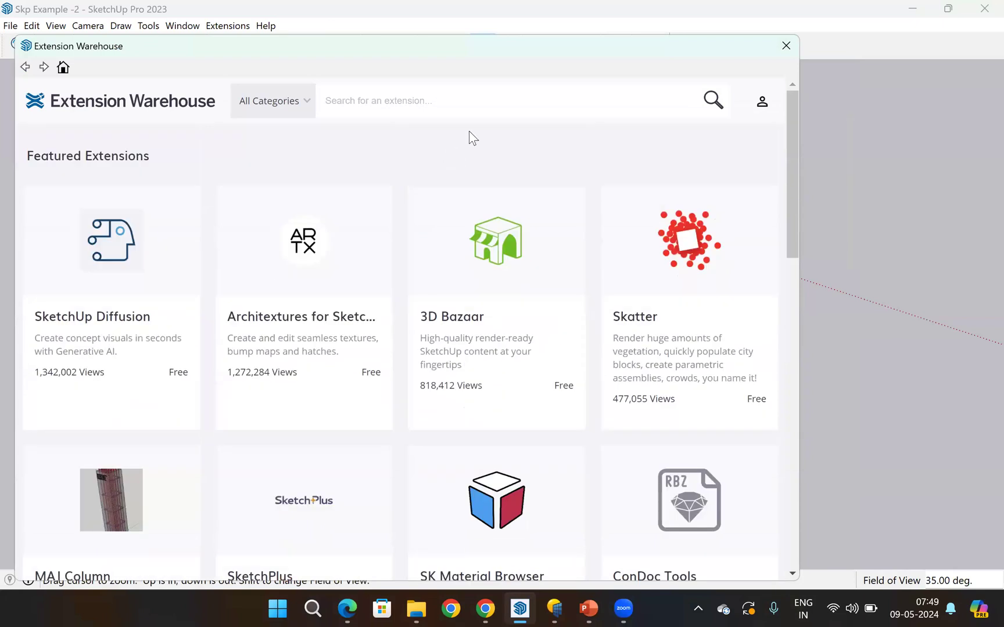
scroll(493, 253, down, 17)
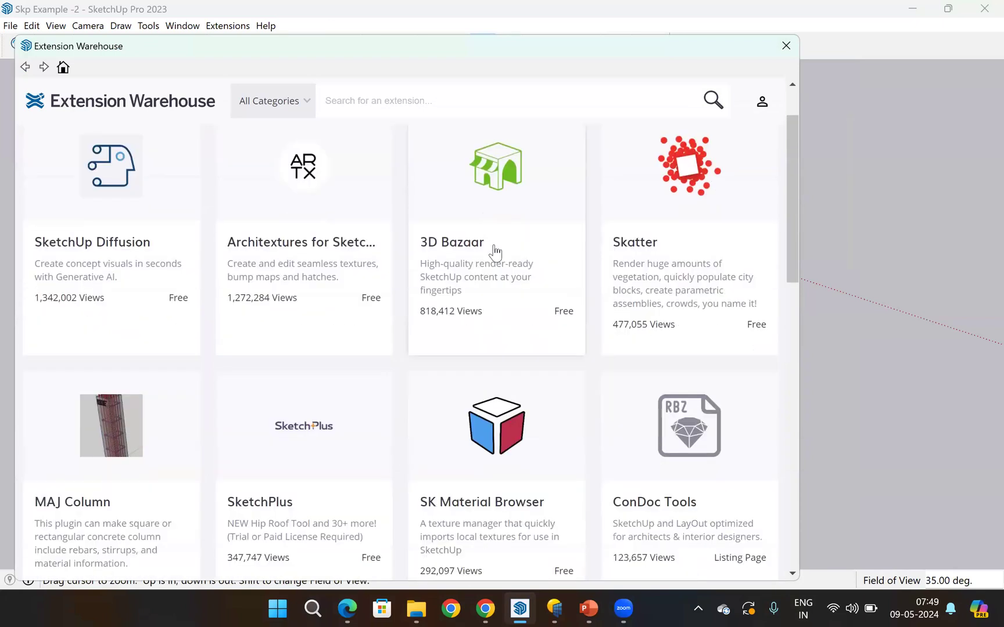
scroll(493, 253, up, 14)
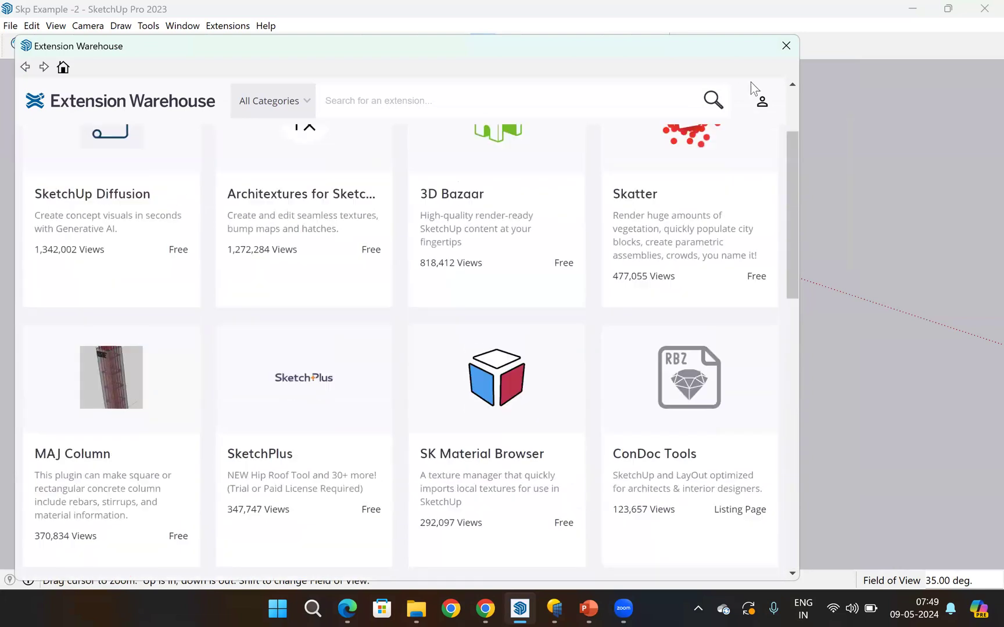
click(793, 45)
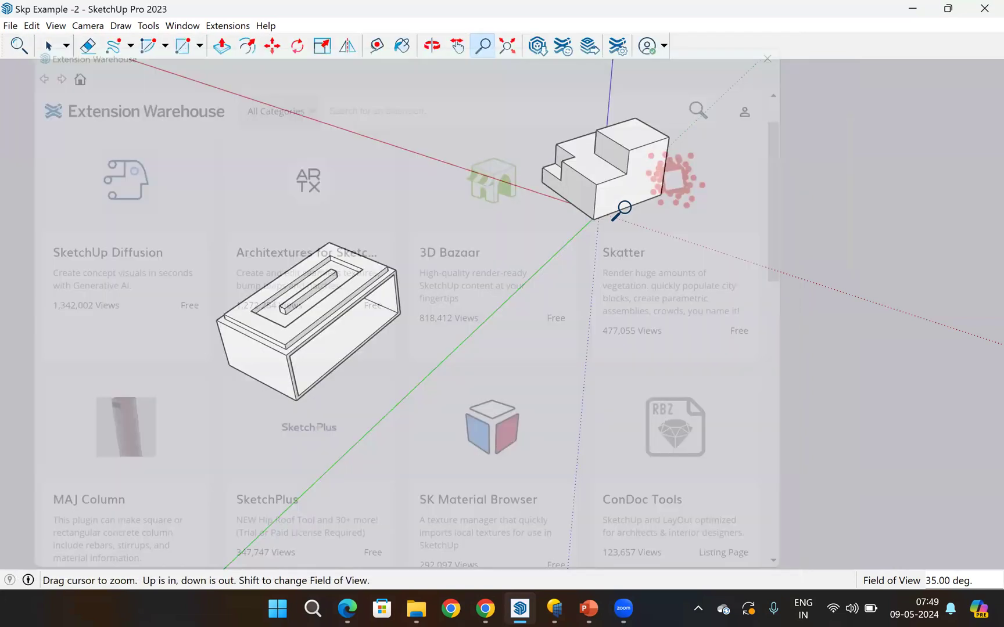
- Show the Default Tray with the Select tool active, and collapse its Entity Info section
click(48, 46)
scroll(356, 380, down, 2)
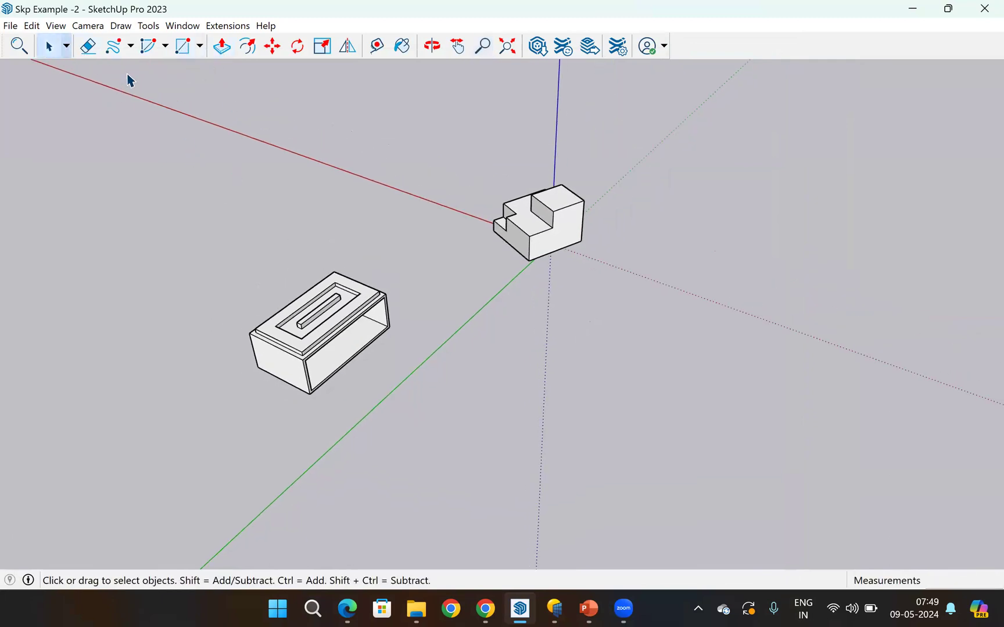
click(66, 47)
click(98, 186)
click(157, 27)
mouse_move(181, 27)
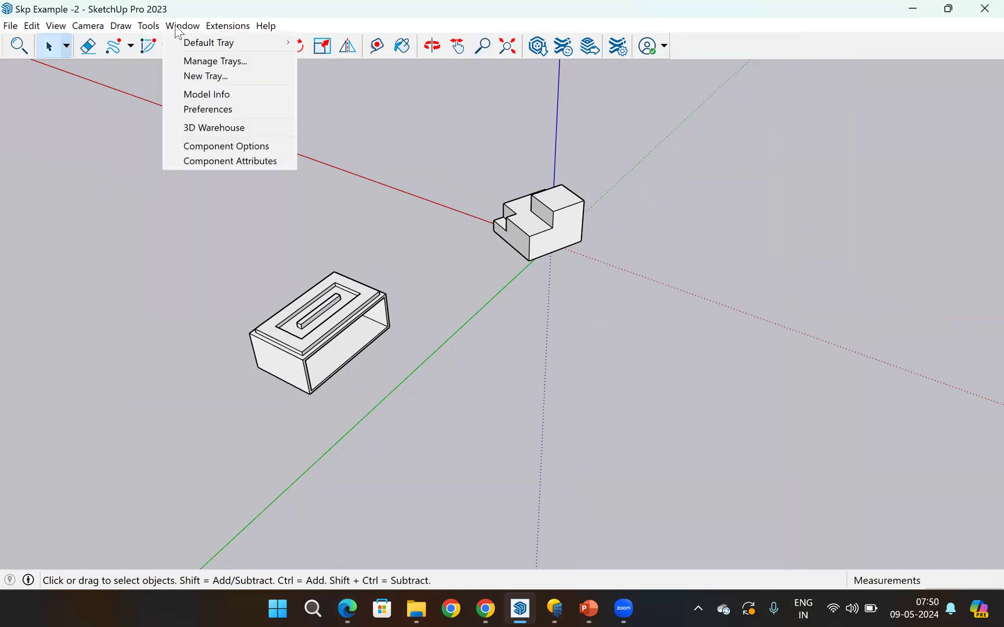
mouse_move(194, 44)
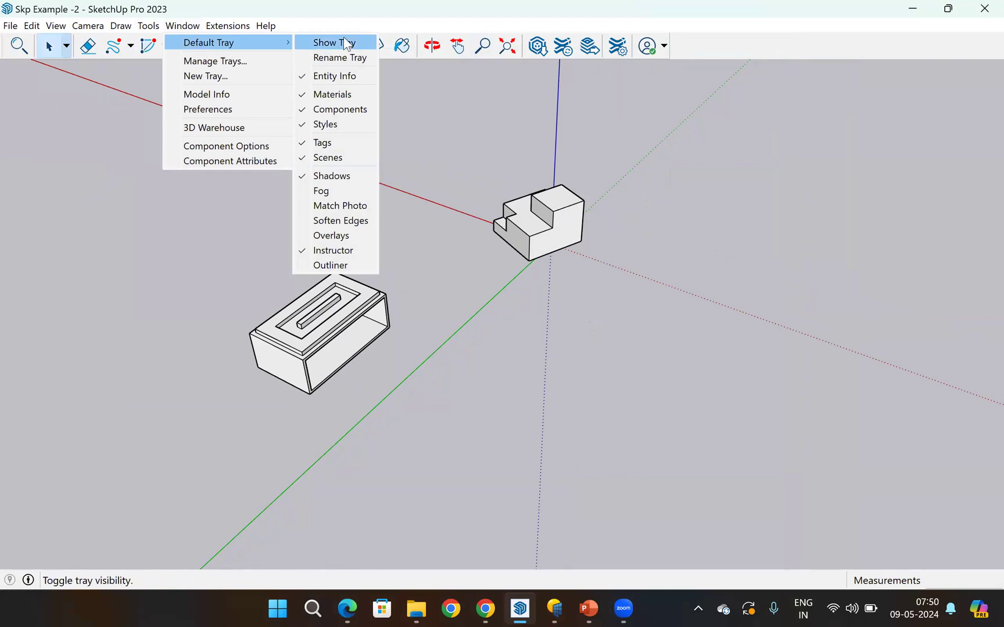
click(314, 42)
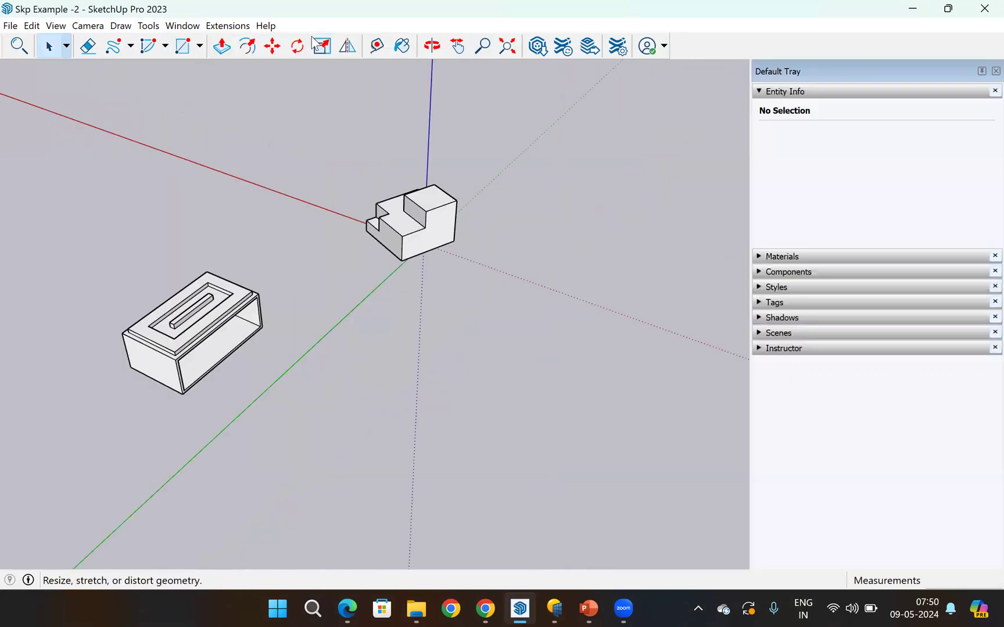
click(839, 93)
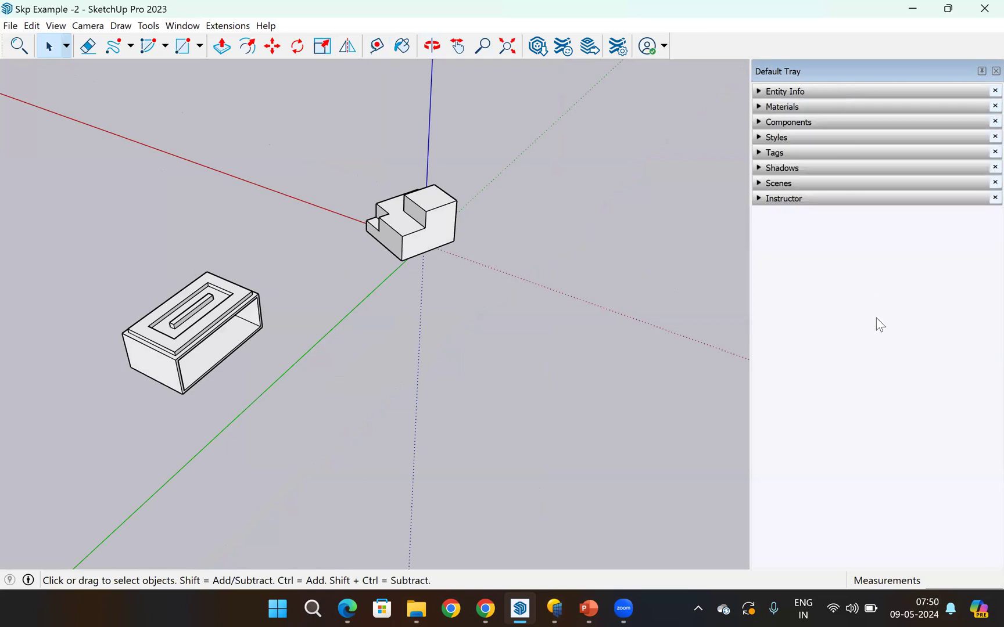
- Open the shadow settings and set their time zone to UTC+05:30
click(778, 172)
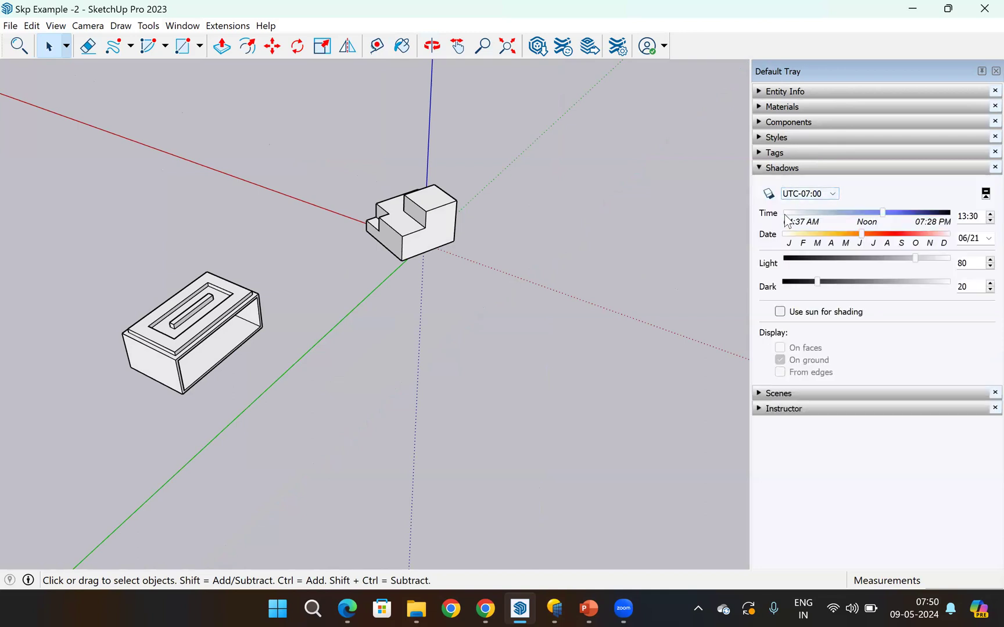
click(831, 194)
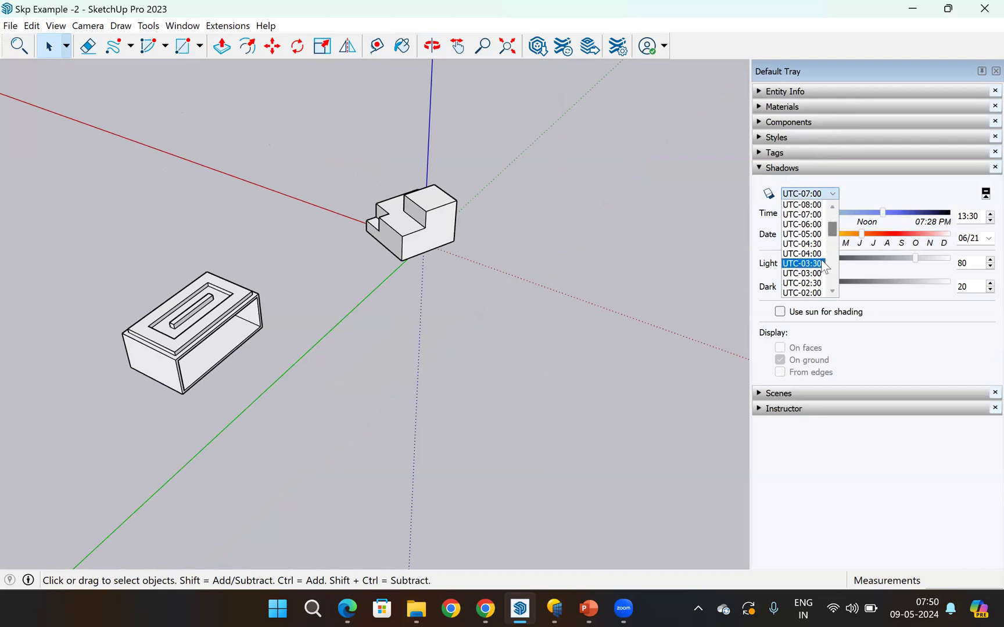
scroll(825, 267, down, 3)
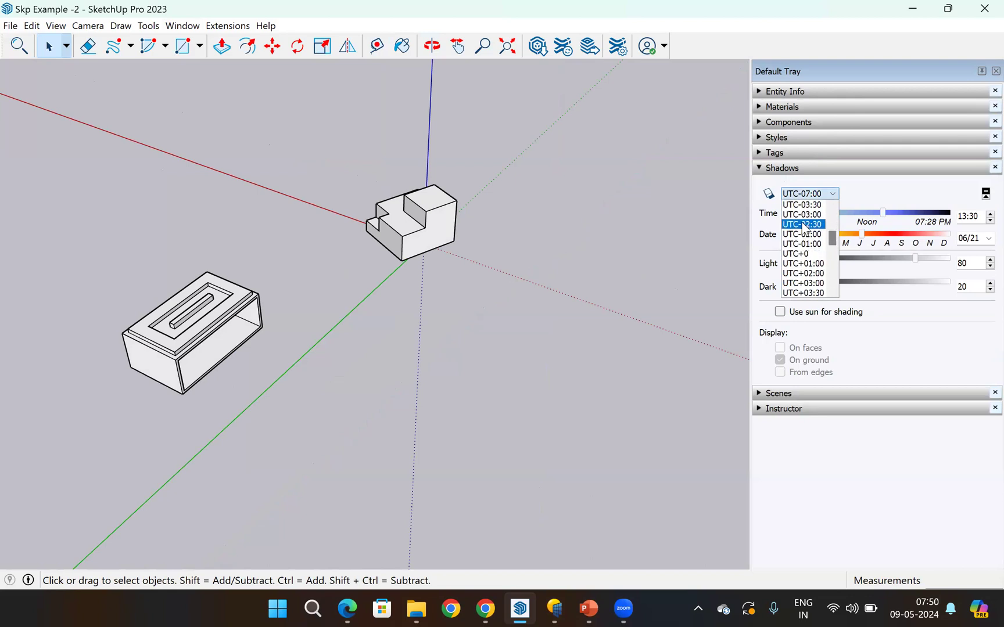
scroll(811, 250, down, 3)
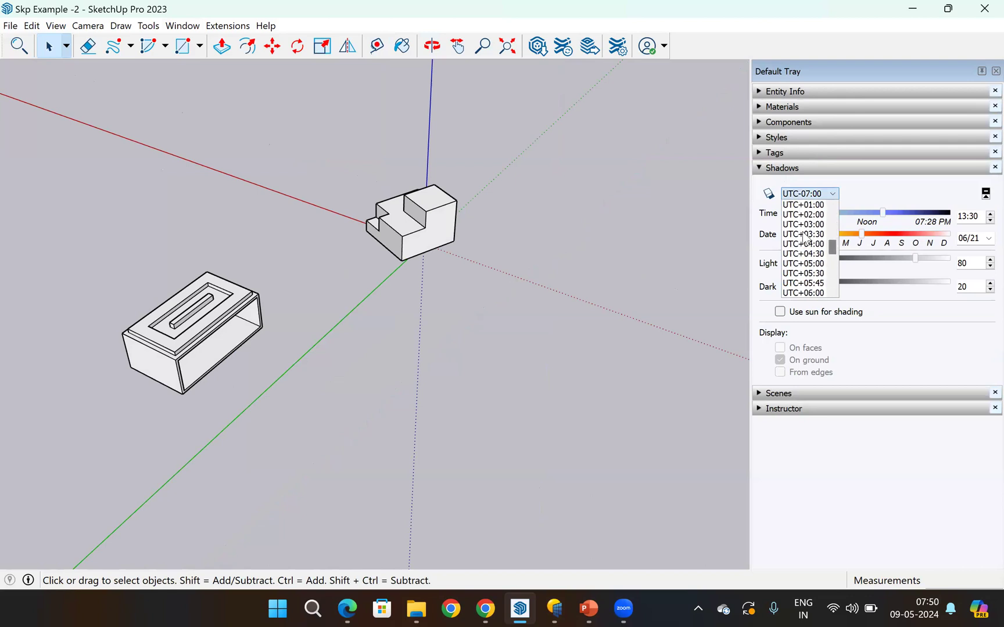
click(816, 275)
- Turn on shadows, set their time to 12:48, switch them off again and collapse the shadow settings
click(768, 194)
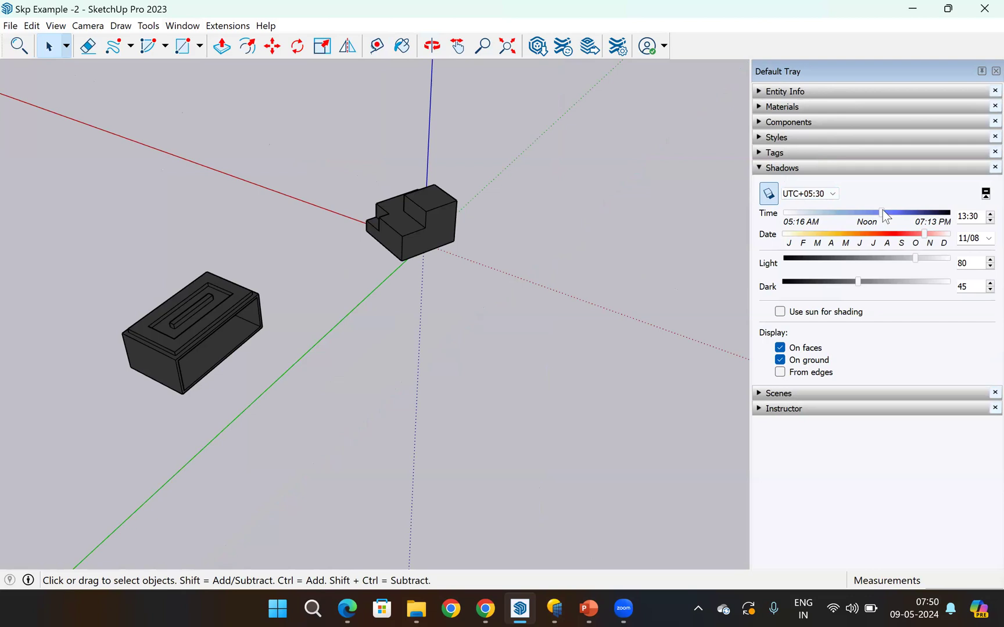
mouse_move(881, 212)
mouse_down()
mouse_move(861, 213)
mouse_move(870, 212)
mouse_up()
click(770, 194)
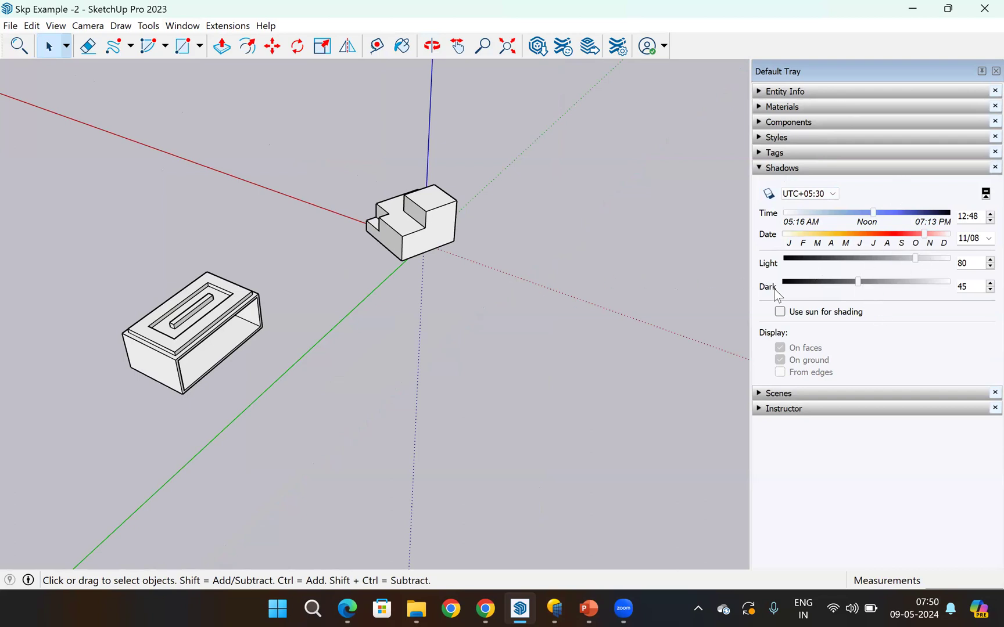
click(794, 168)
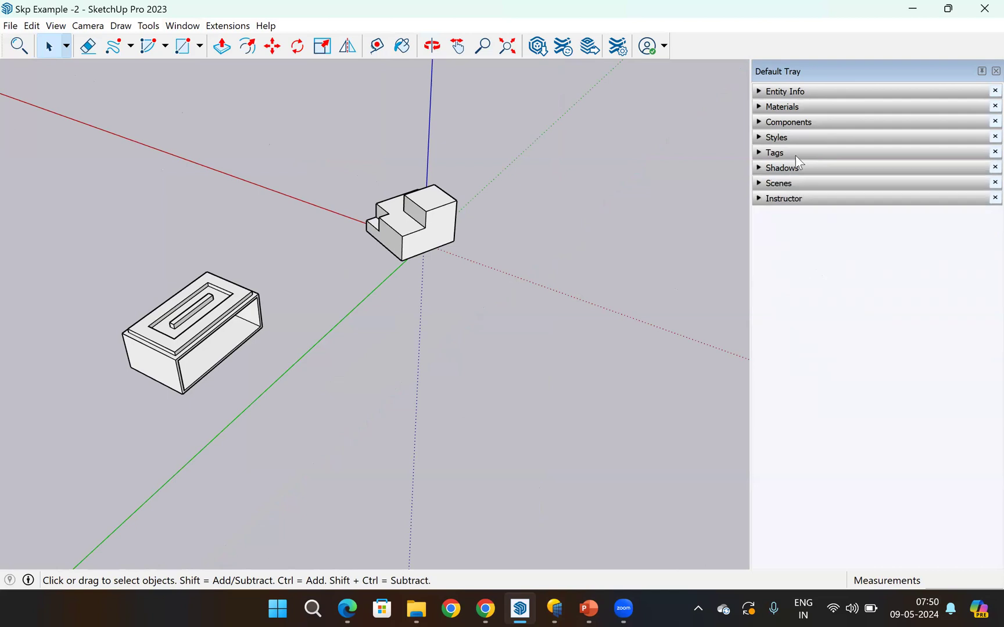
- Examine the Entity Info, Materials and Components sections of the Default Tray, collapsing each one again
click(804, 92)
click(804, 94)
click(804, 108)
click(803, 108)
click(798, 123)
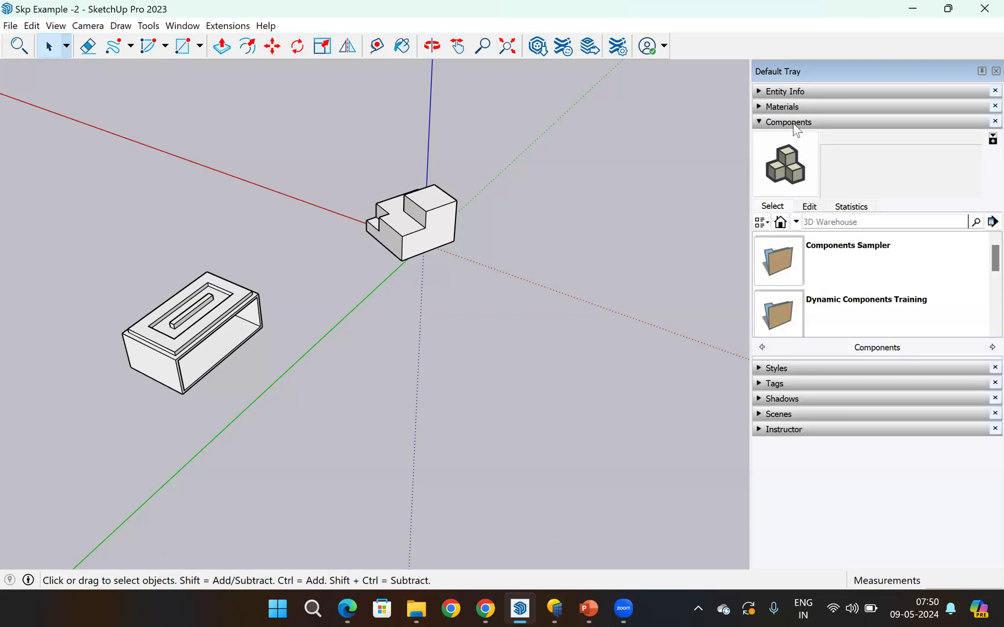
click(796, 123)
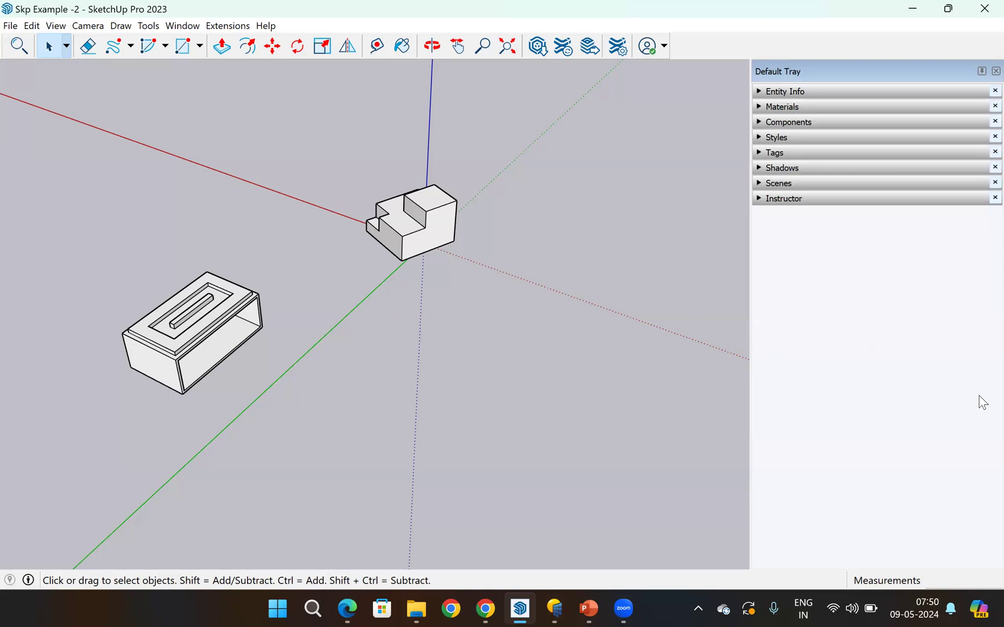
- Select both boxes together and delete them from the model
middle_drag(477, 365, 249, 322)
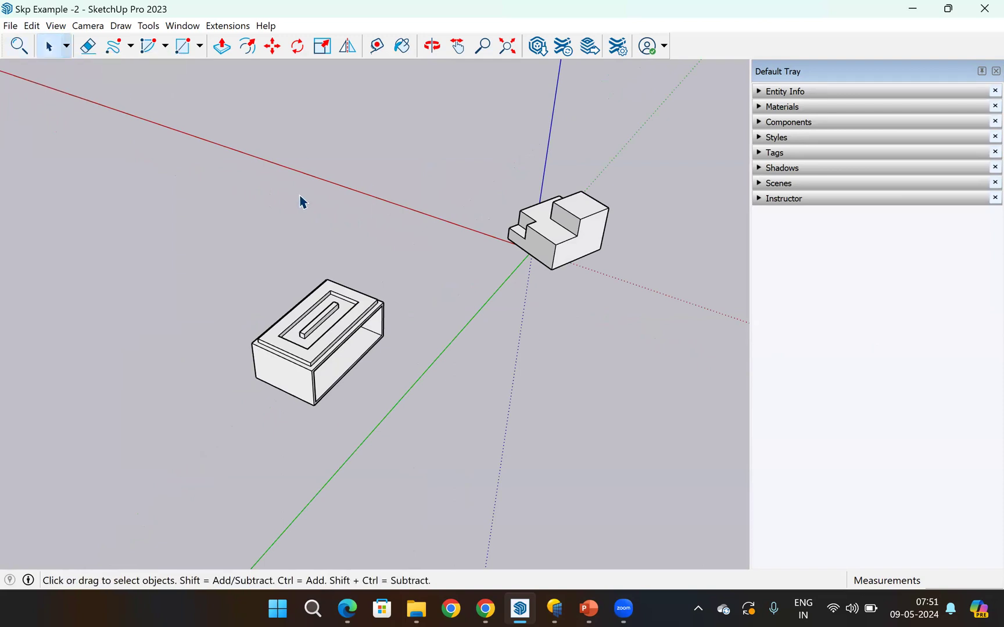
drag(106, 135, 663, 464)
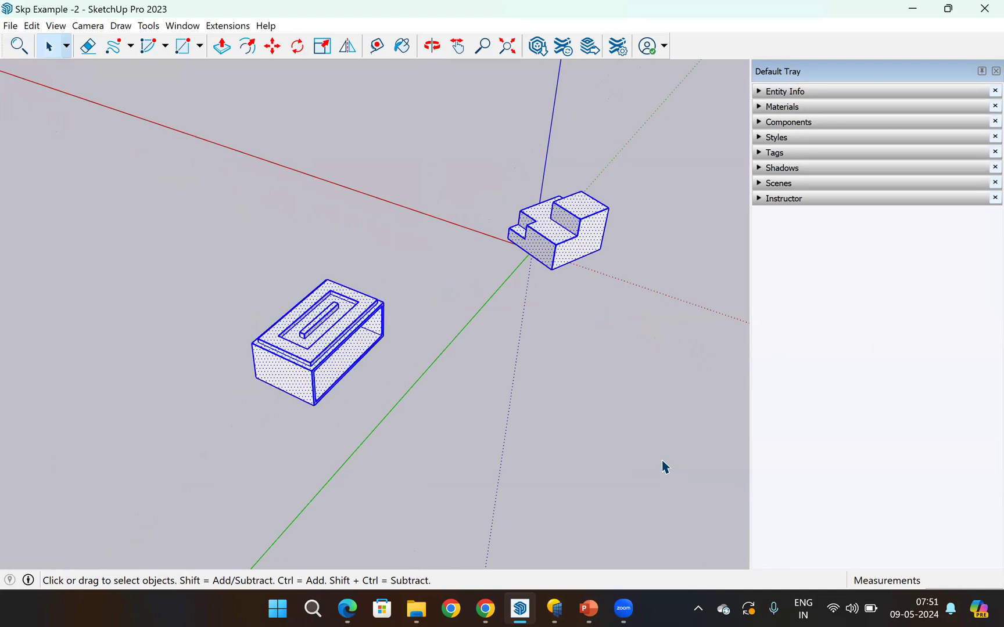
key(Delete)
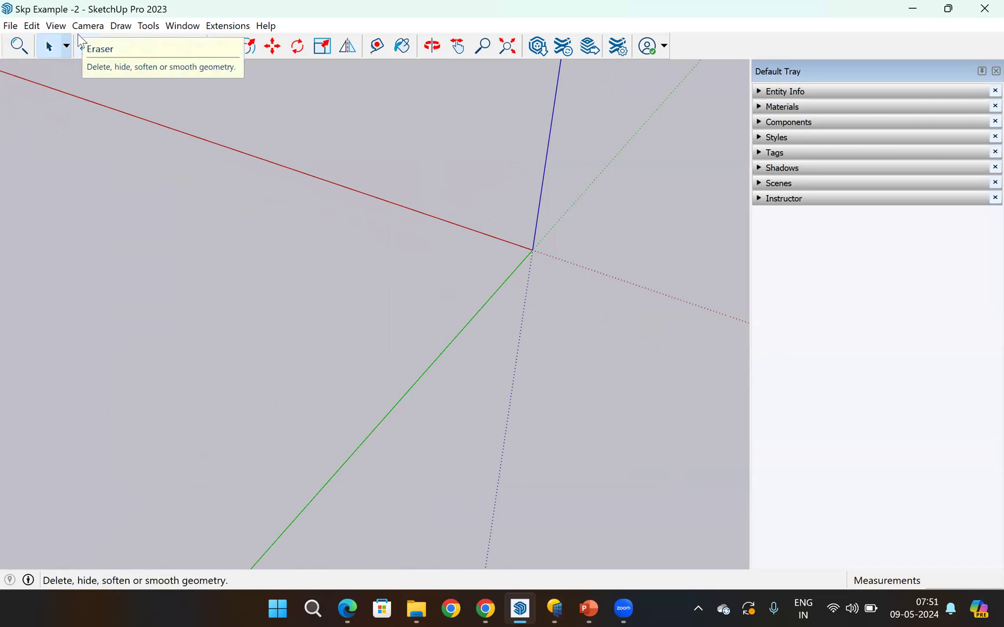
scroll(278, 311, down, 2)
scroll(534, 251, up, 1)
scroll(535, 251, up, 2)
scroll(83, 89, down, 1)
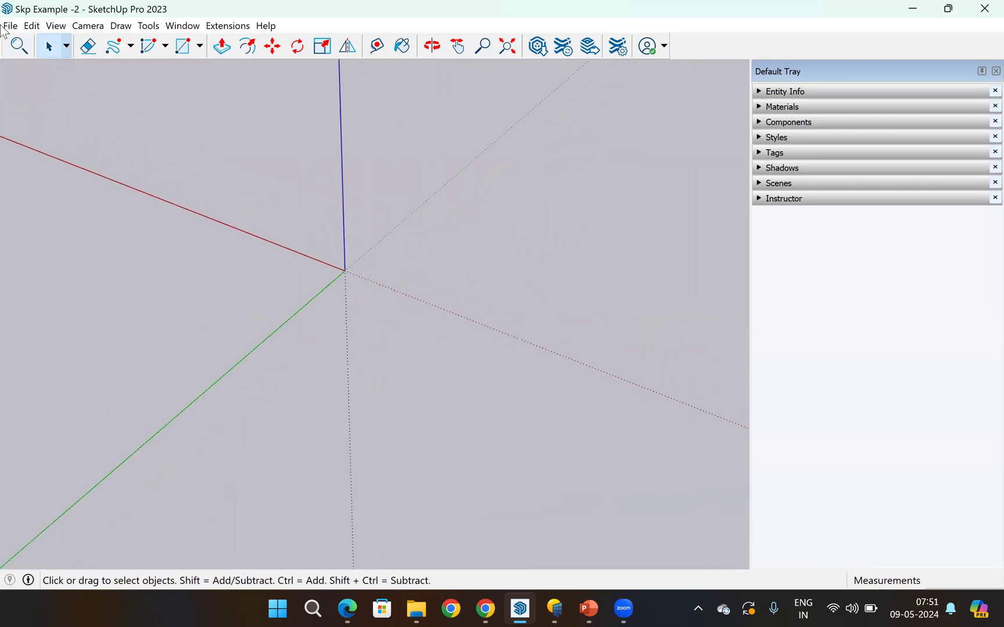
- Open the Add Location satellite map and locate the Hitec City area around Madhapur Road
click(10, 26)
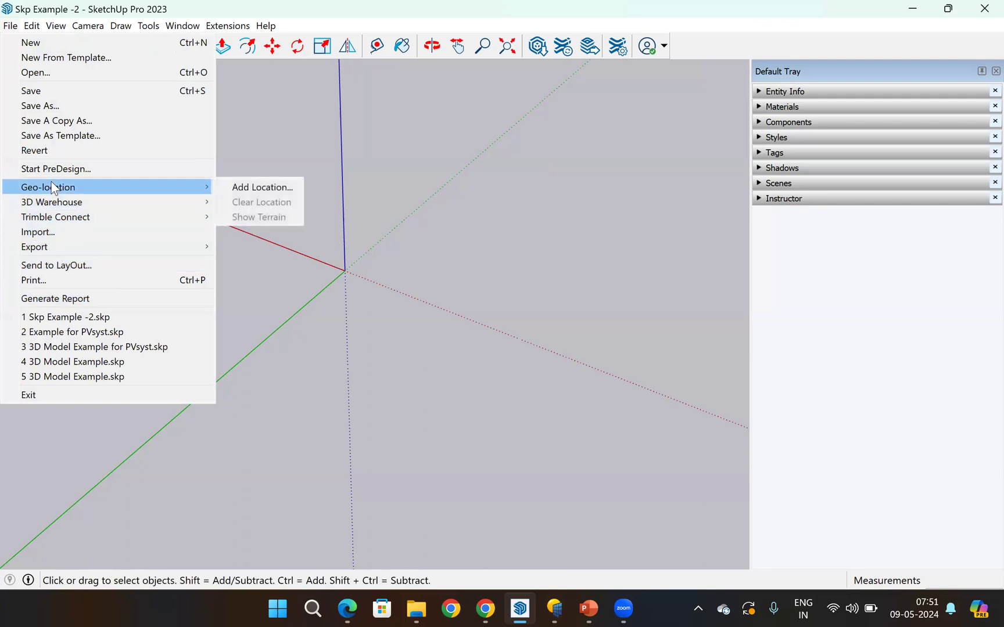
click(230, 189)
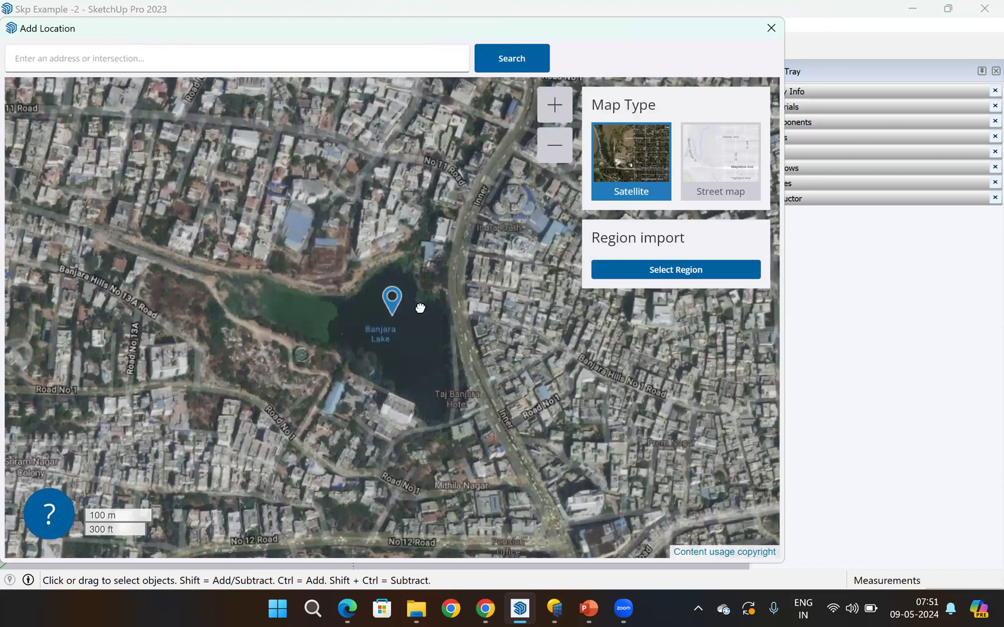
scroll(416, 302, down, 1)
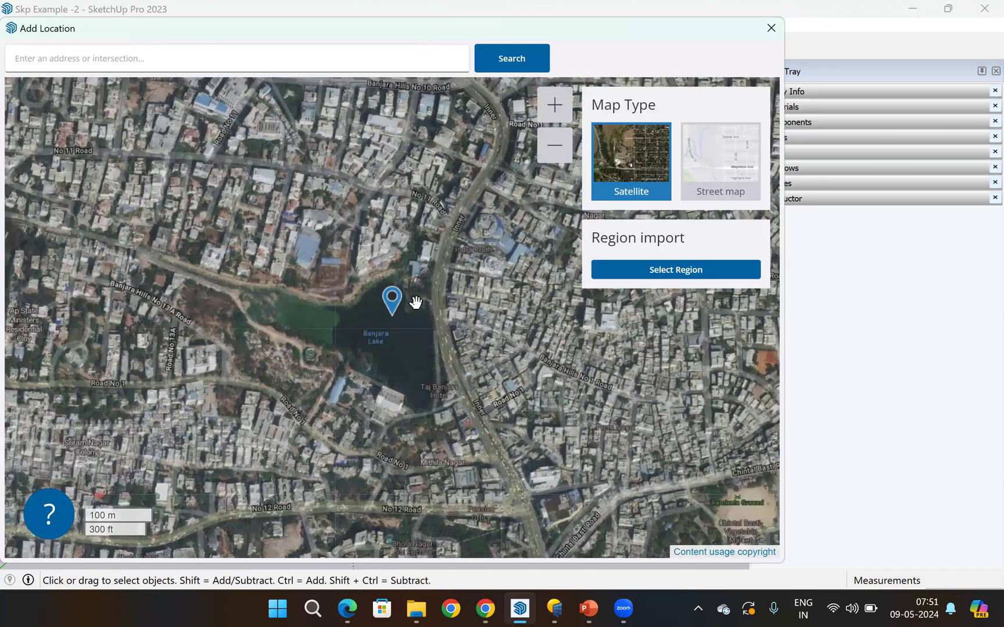
scroll(416, 302, down, 1)
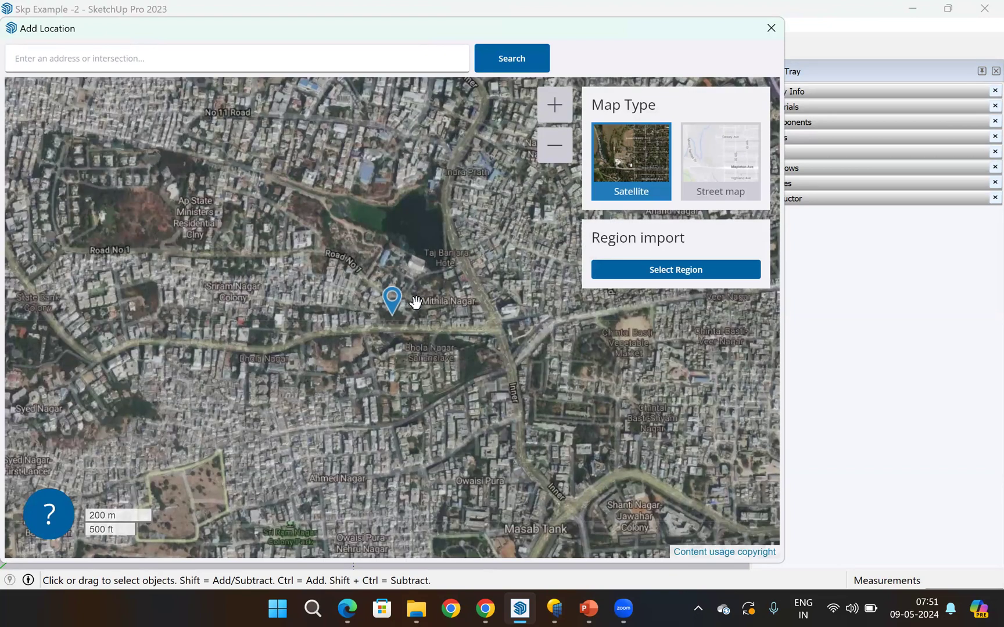
scroll(416, 302, down, 1)
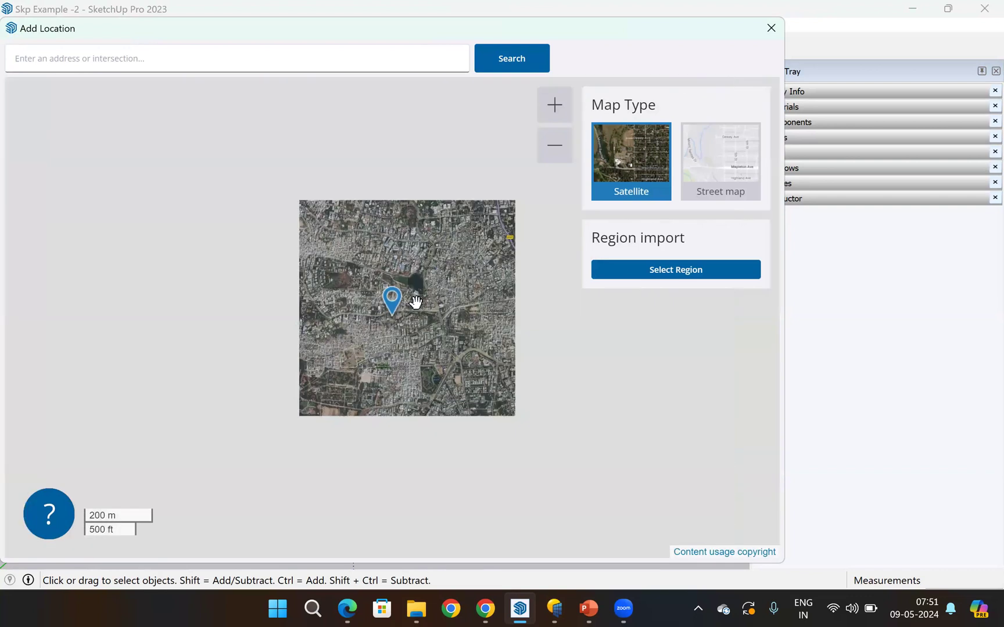
scroll(414, 299, down, 1)
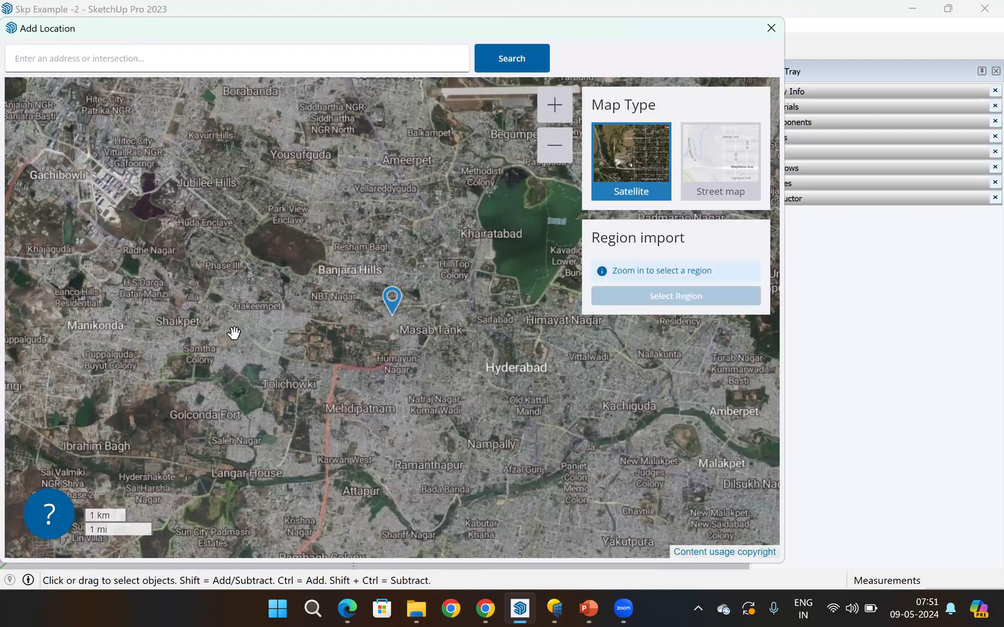
scroll(234, 332, down, 1)
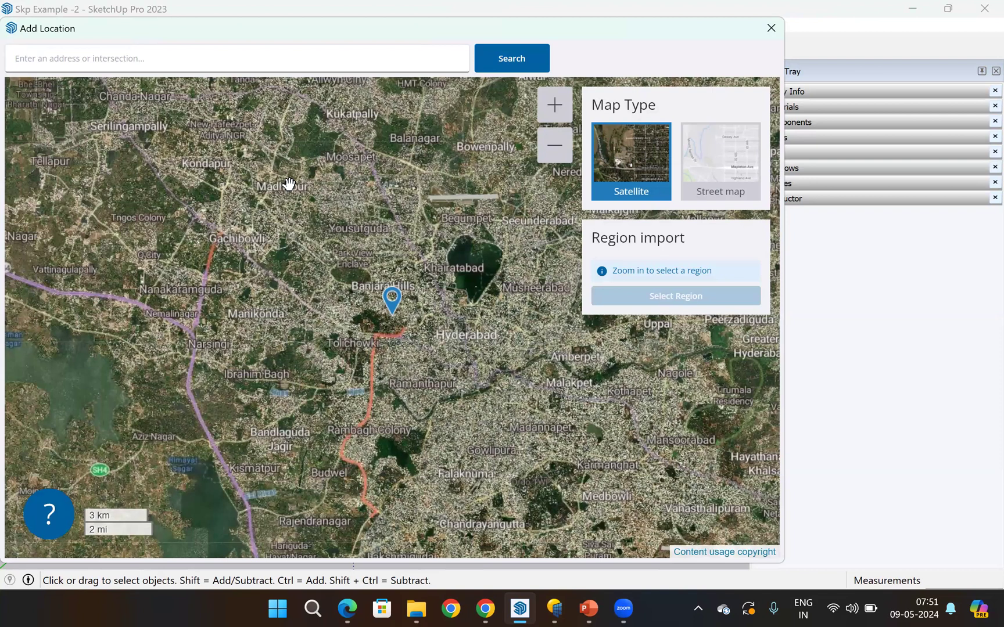
scroll(289, 184, up, 4)
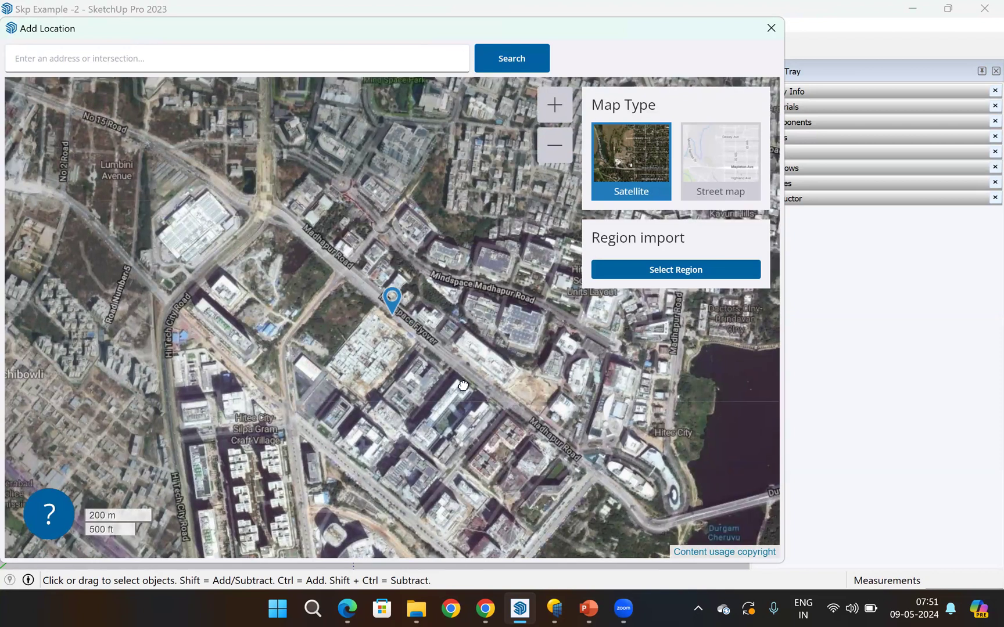
drag(294, 203, 463, 386)
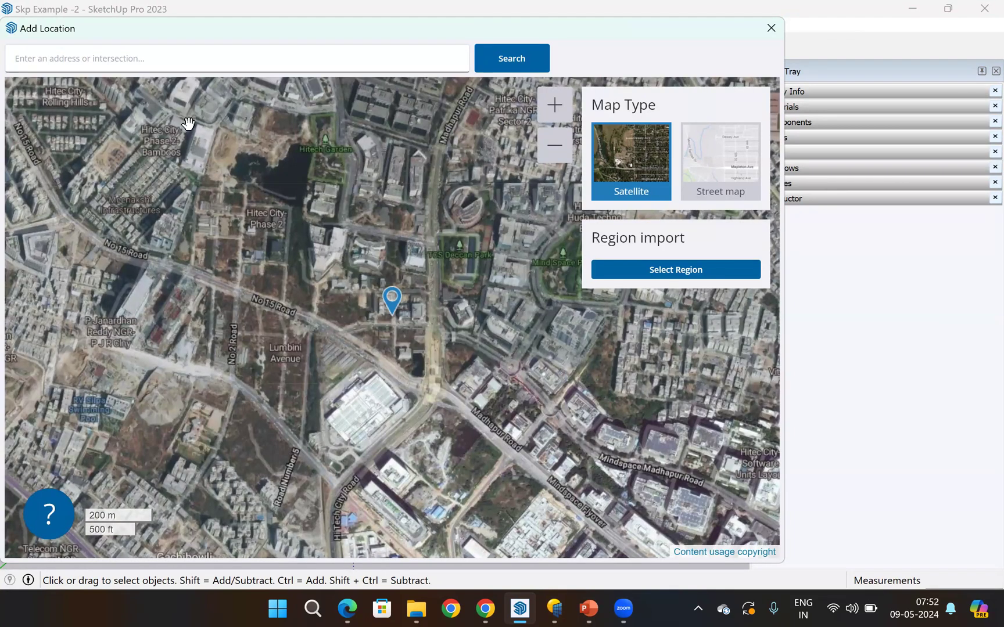
- Centre the satellite map closely on the large flat-roofed building labelled 16 beside Phenix Sez Access Road
scroll(188, 125, up, 3)
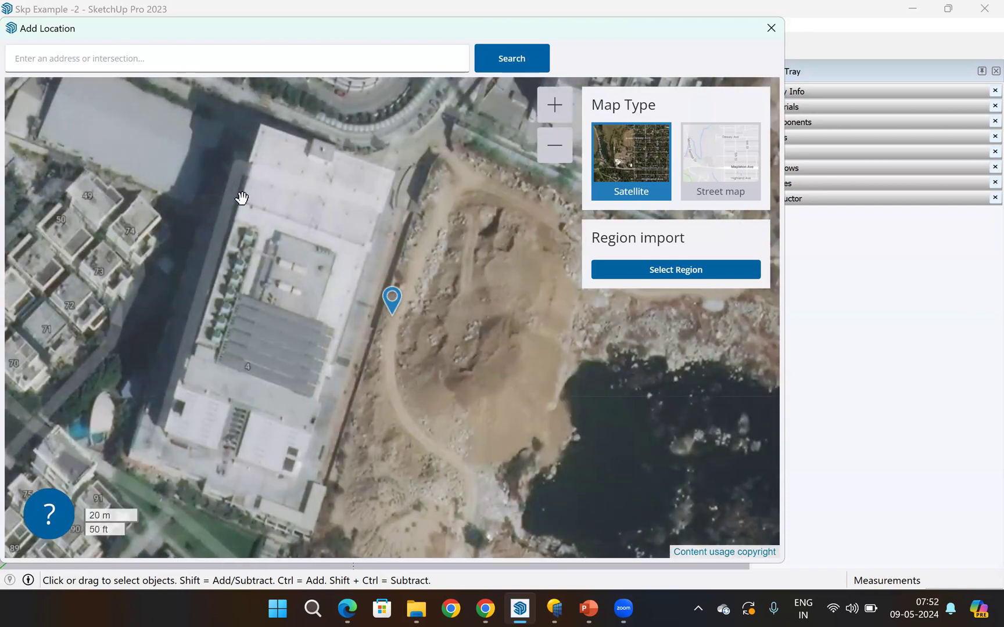
drag(242, 197, 358, 219)
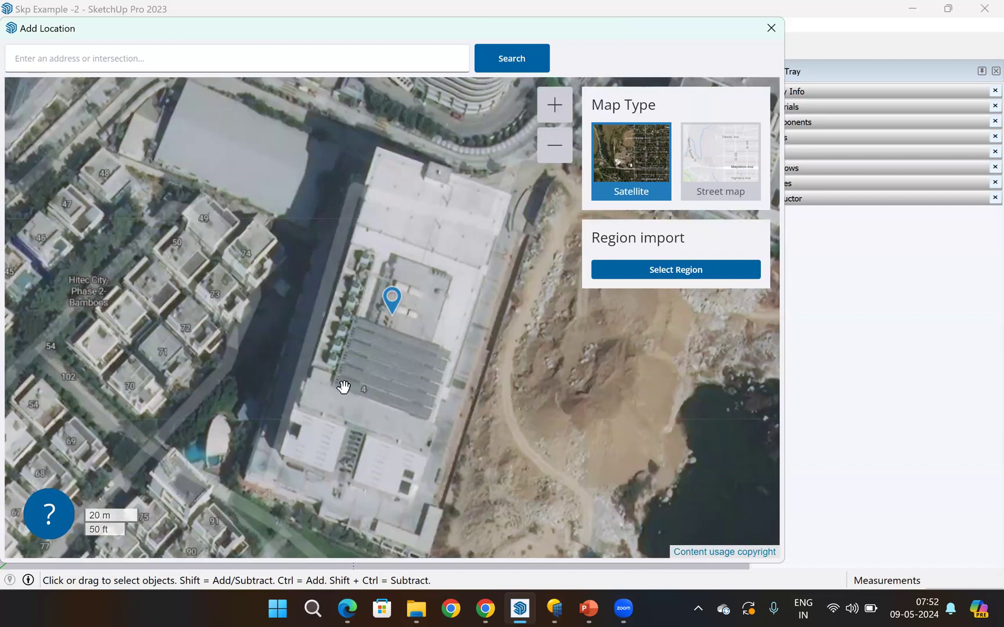
scroll(365, 343, down, 1)
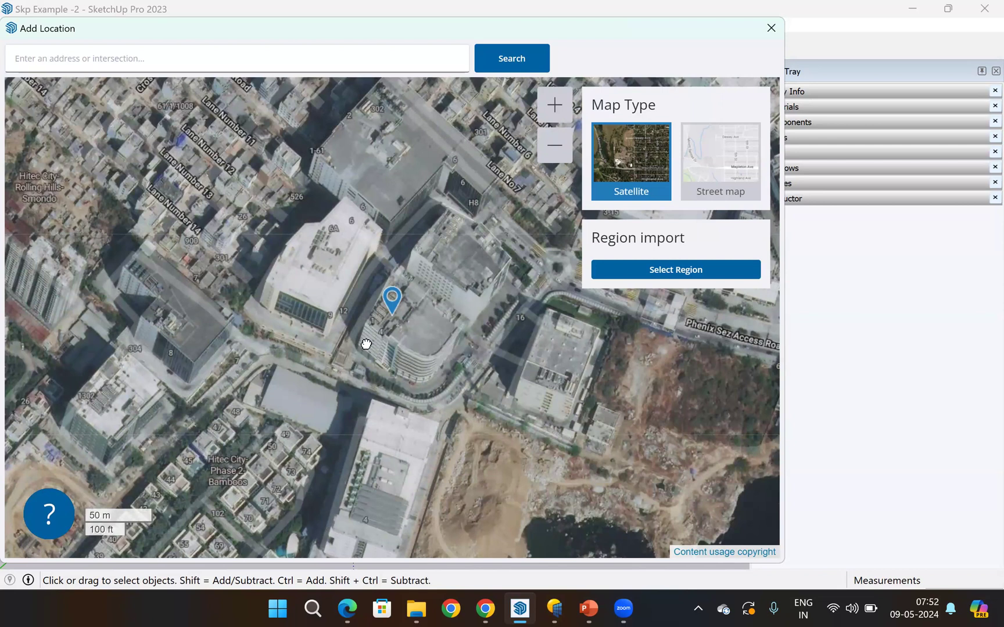
drag(366, 343, 323, 420)
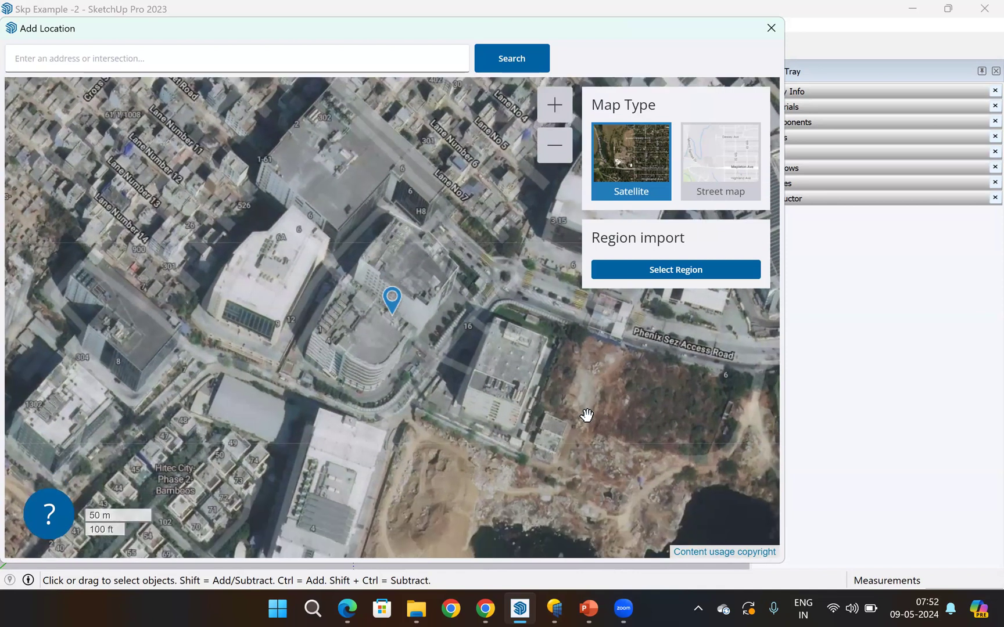
scroll(397, 258, up, 2)
scroll(443, 376, up, 4)
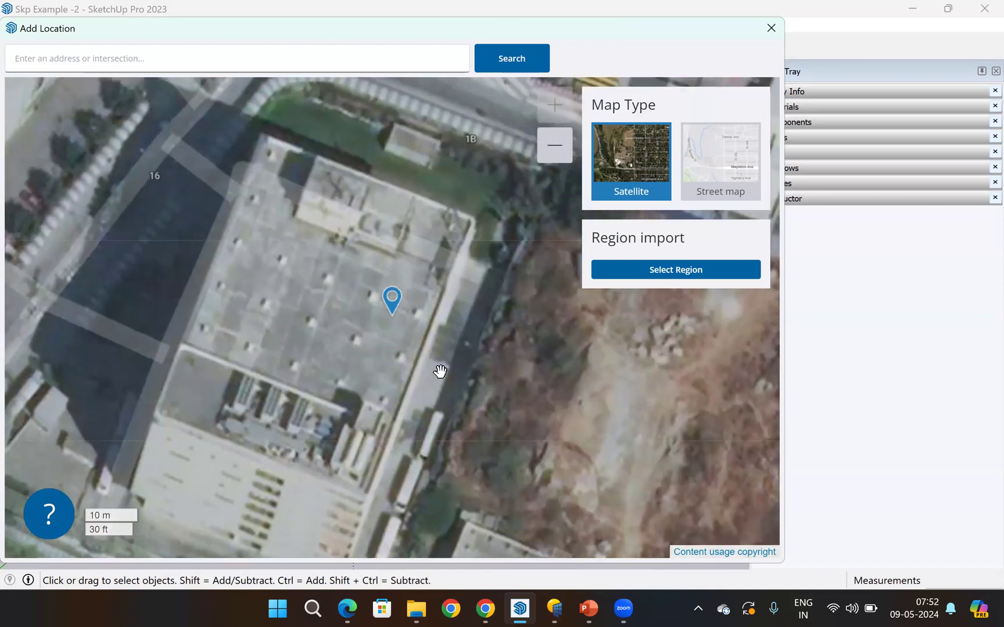
drag(436, 370, 495, 334)
- Start a region selection with Low resolution and DigitalGlobe as the image provider
click(671, 273)
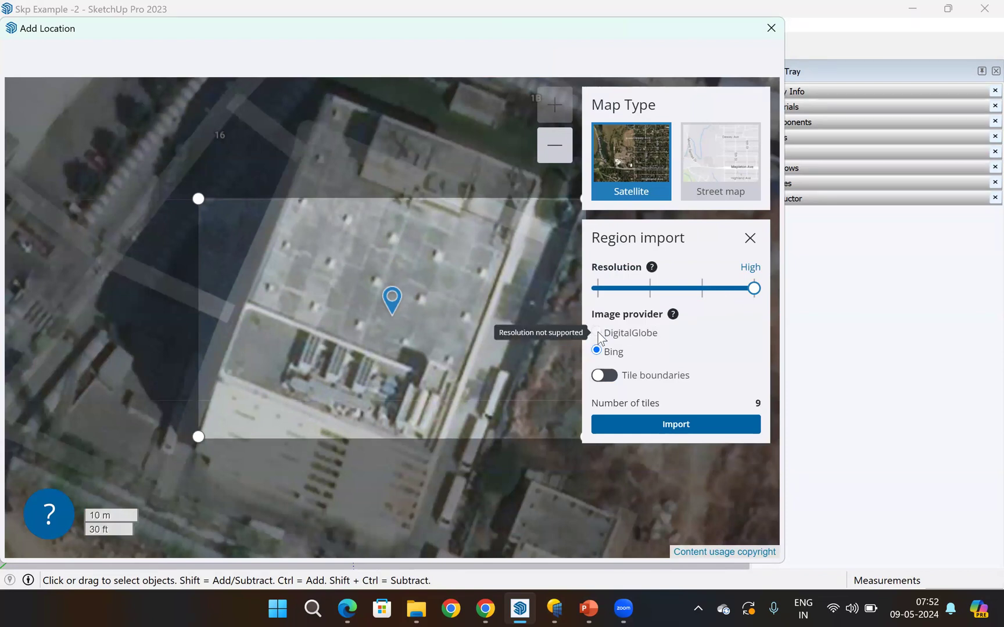
drag(754, 288, 650, 289)
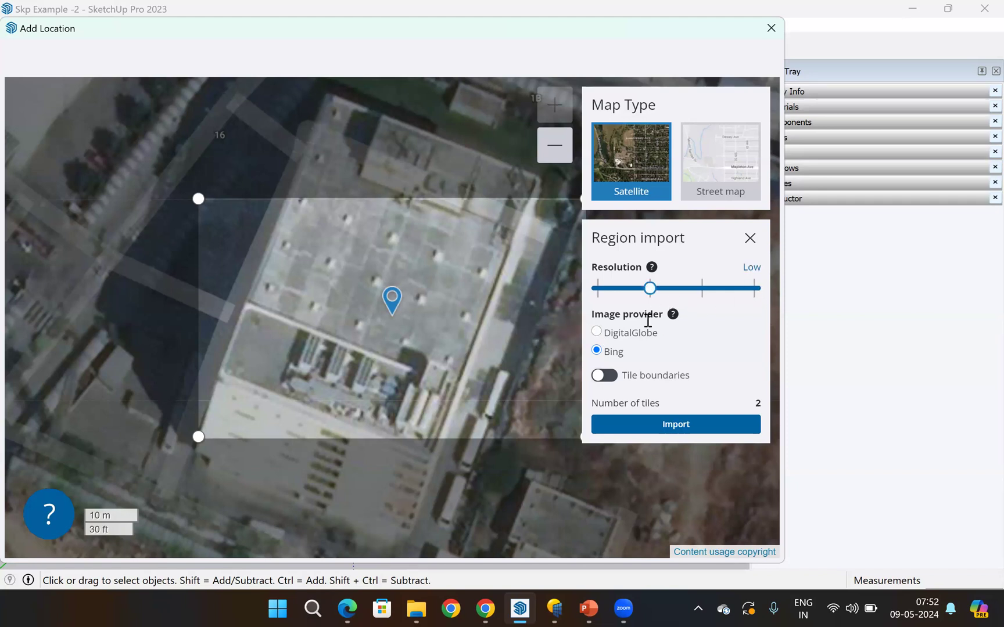
click(597, 333)
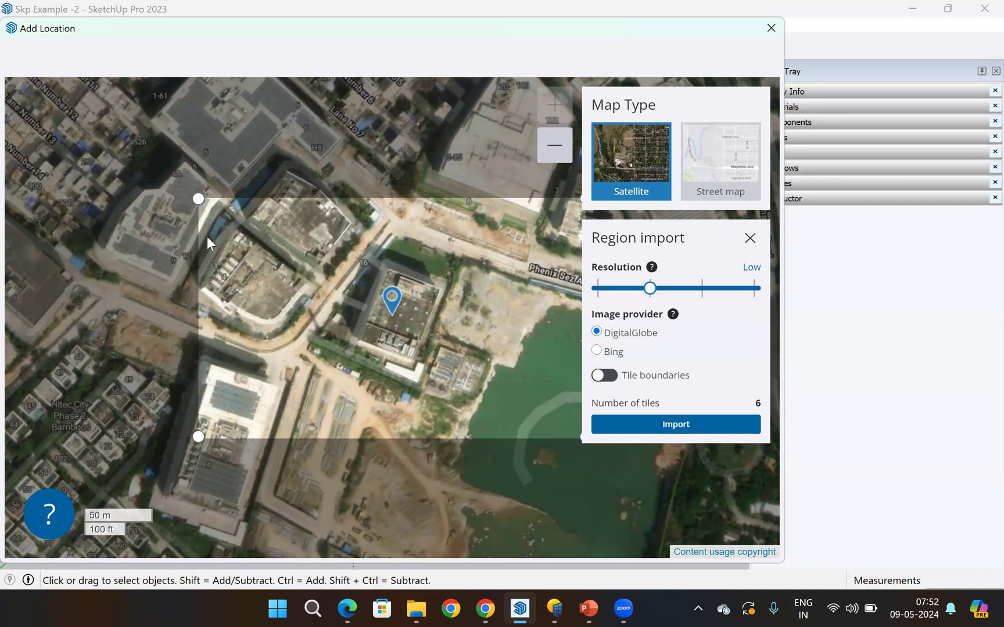
- Shrink the import region to the building and its immediate surroundings, and import it at Low resolution
drag(194, 196, 312, 218)
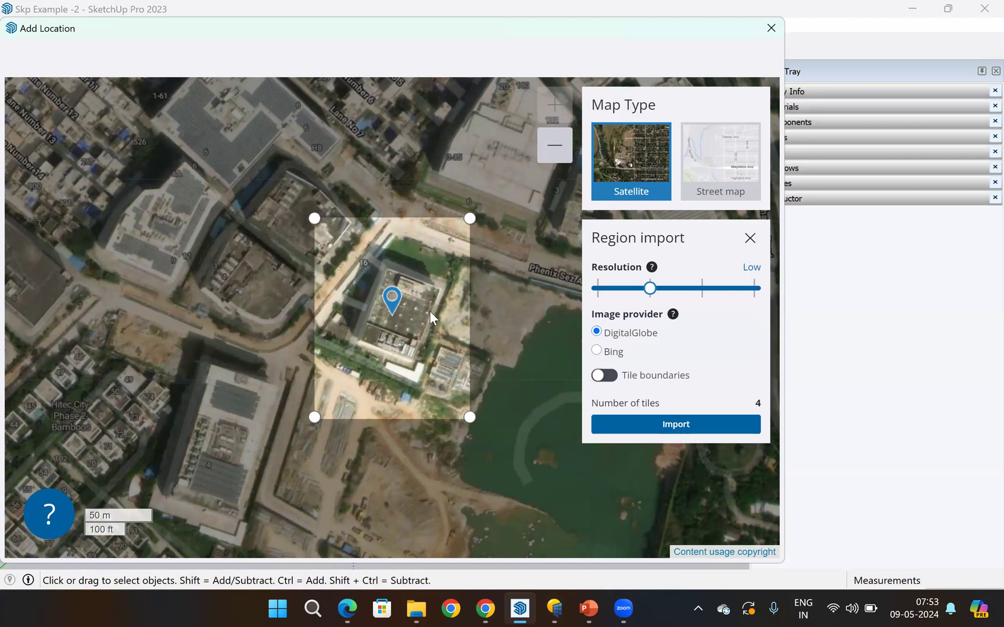
drag(316, 220, 268, 218)
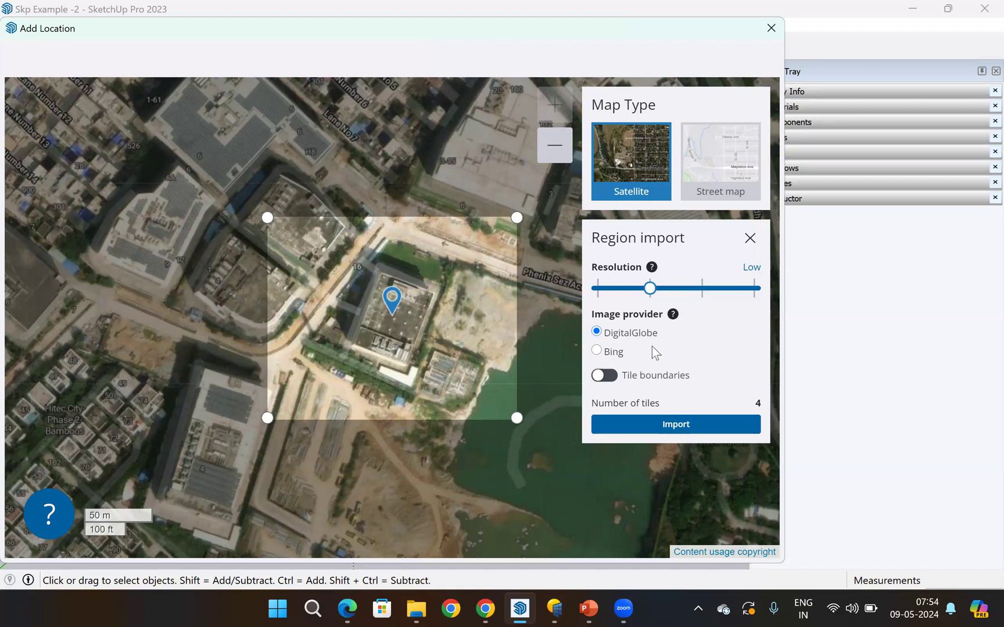
click(700, 290)
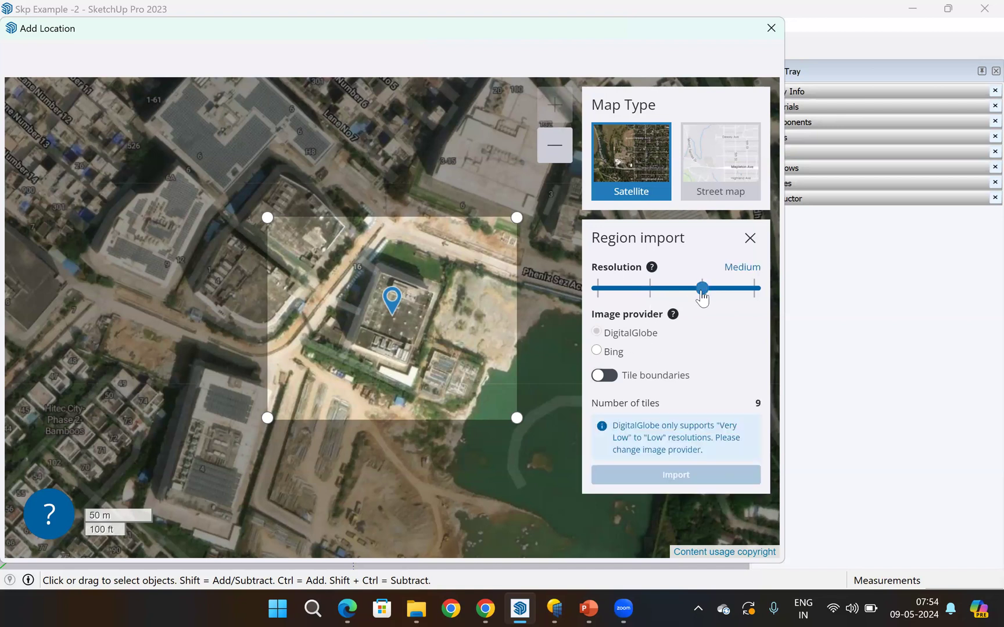
click(650, 289)
click(639, 430)
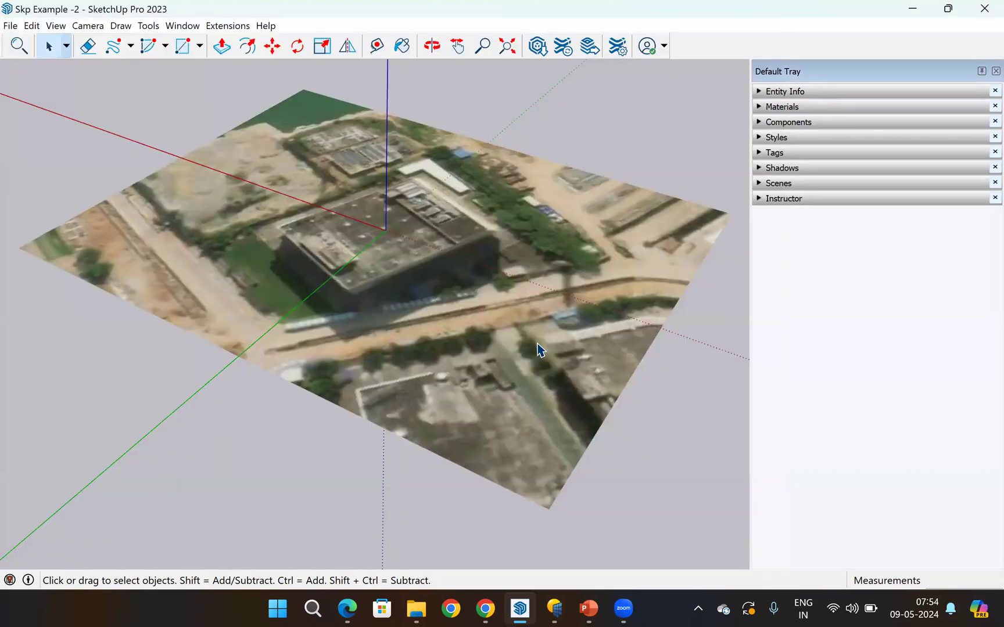
- Examine the imported location snapshot from above, focusing on the central building's roof
middle_drag(353, 269, 381, 341)
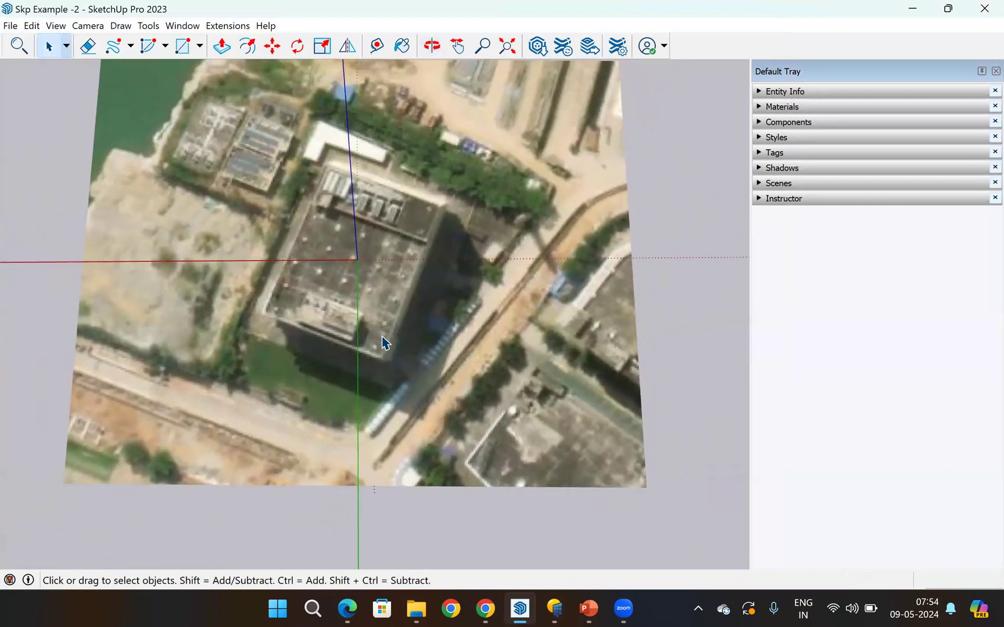
scroll(293, 262, up, 2)
scroll(328, 303, down, 2)
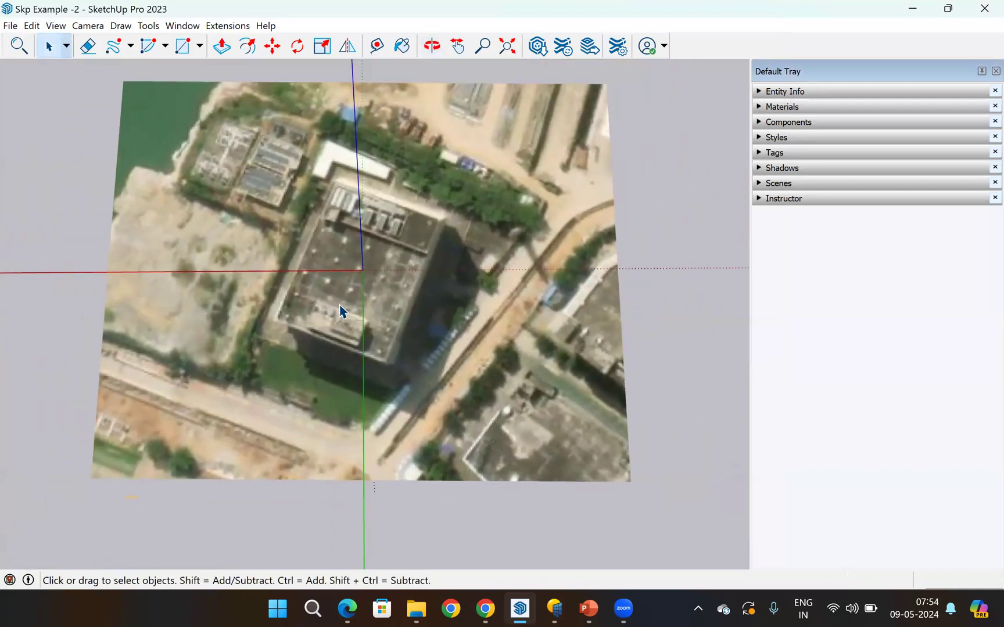
scroll(343, 312, down, 2)
scroll(343, 312, up, 4)
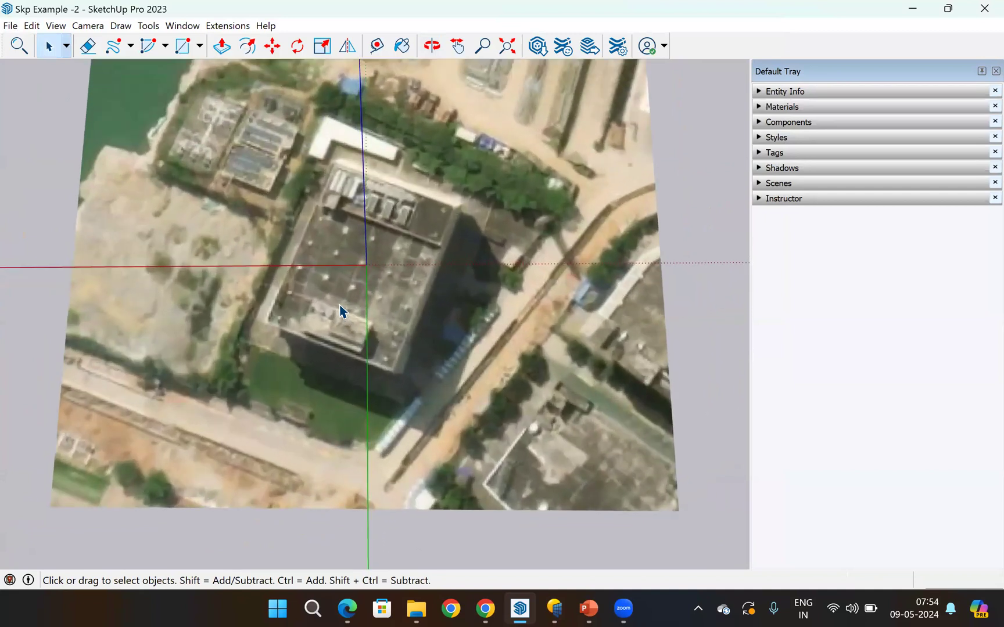
scroll(342, 312, down, 3)
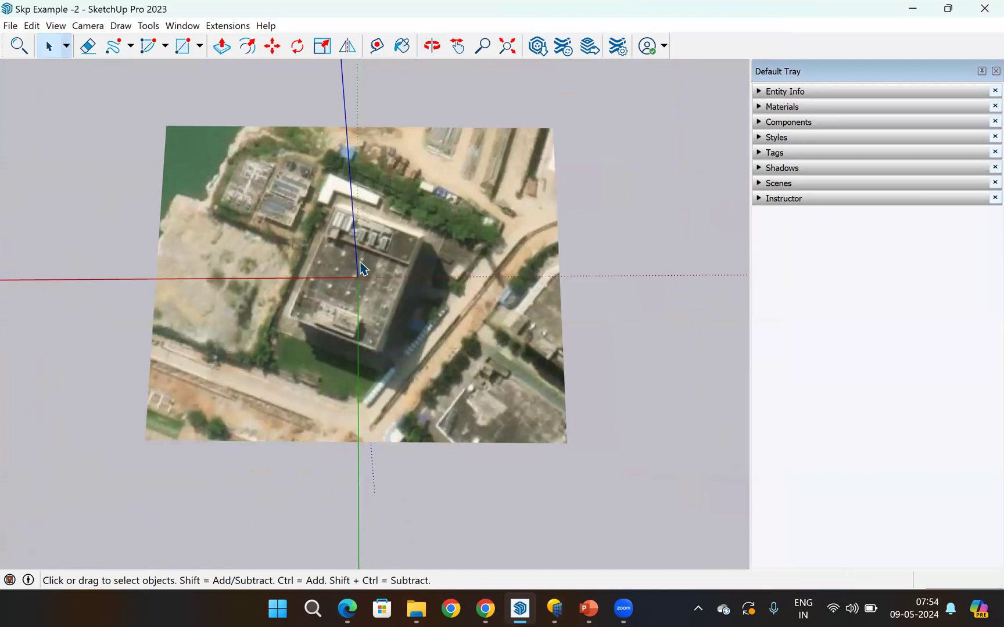
scroll(362, 253, up, 2)
middle_drag(372, 316, 396, 348)
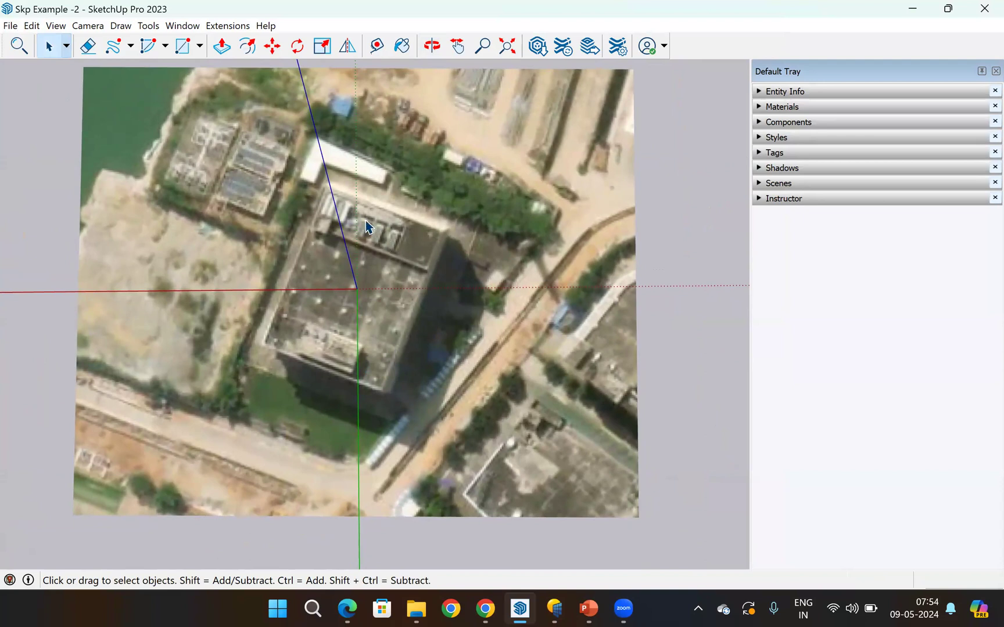
scroll(341, 191, up, 1)
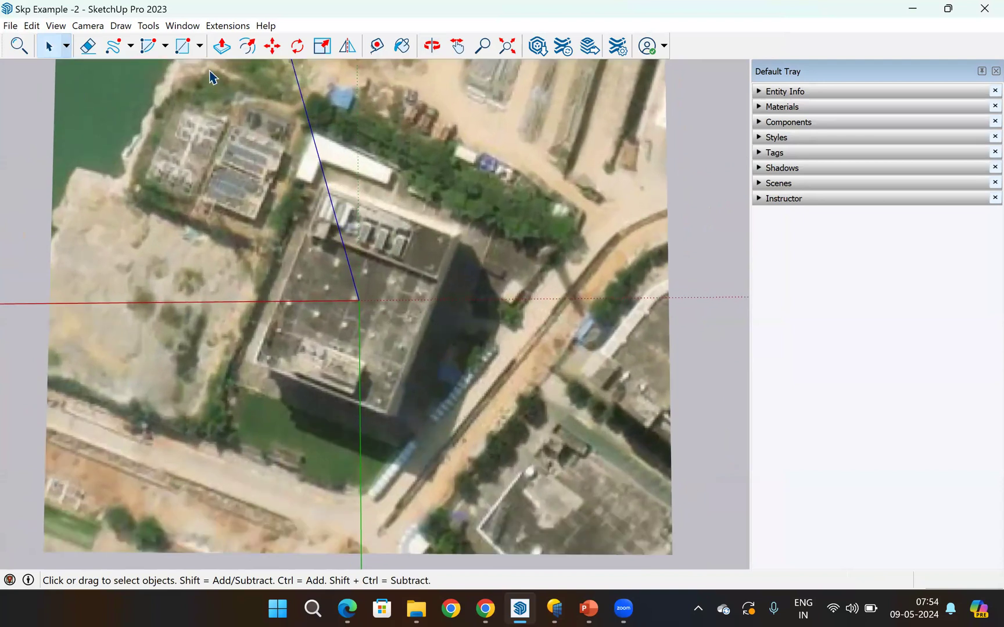
- Trace the central building's roof on the snapshot with a rotated rectangle about 42 m by 56 m
click(199, 48)
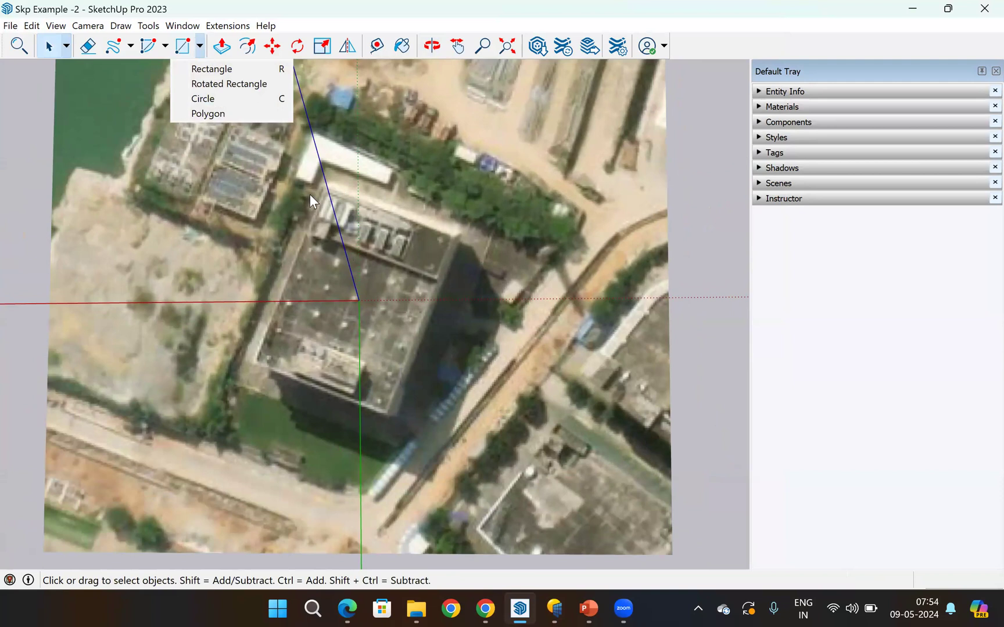
click(262, 86)
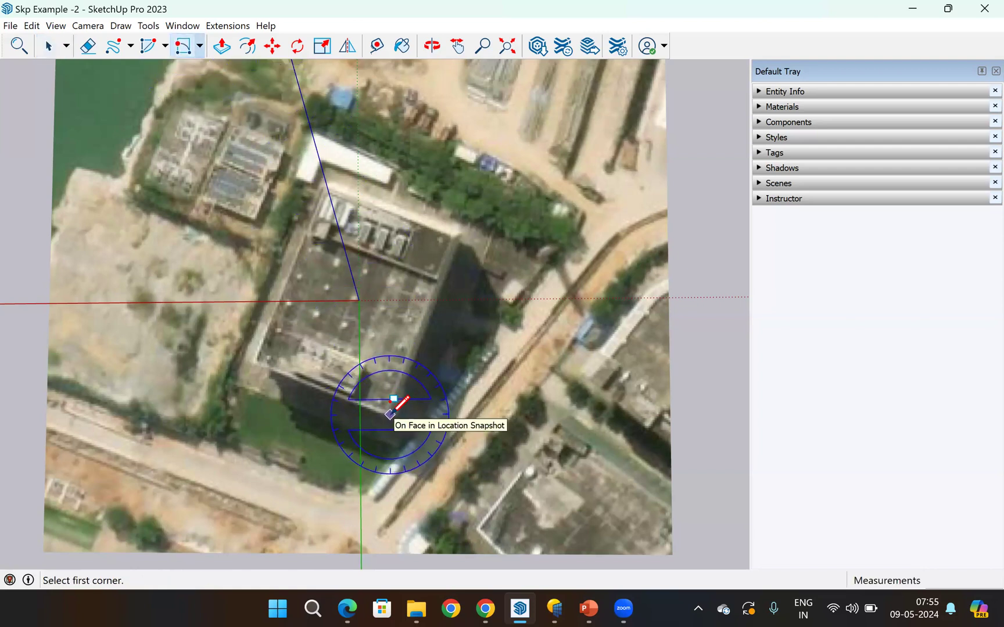
click(389, 414)
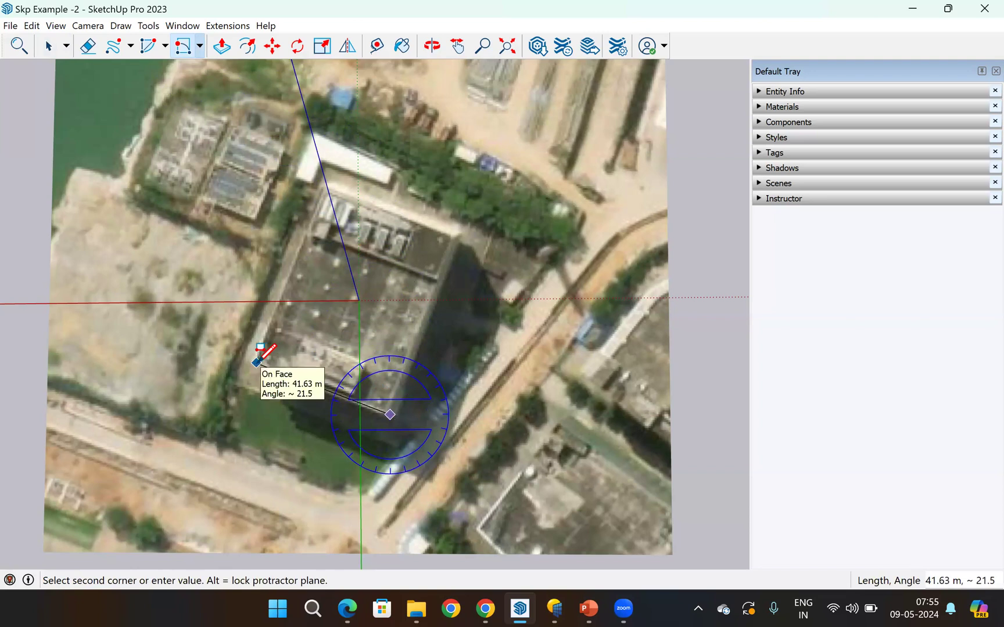
click(333, 246)
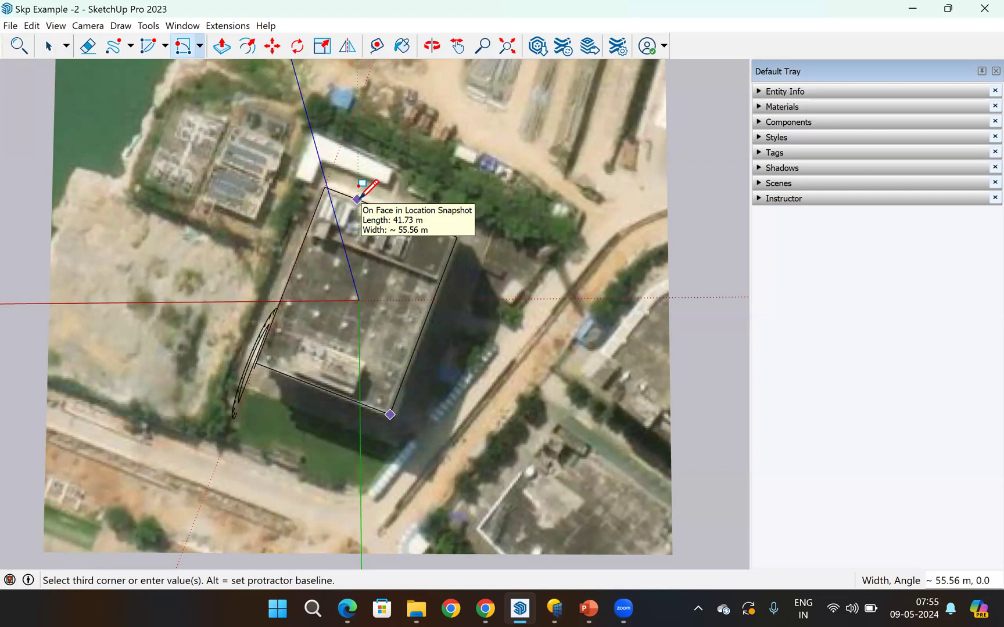
click(357, 200)
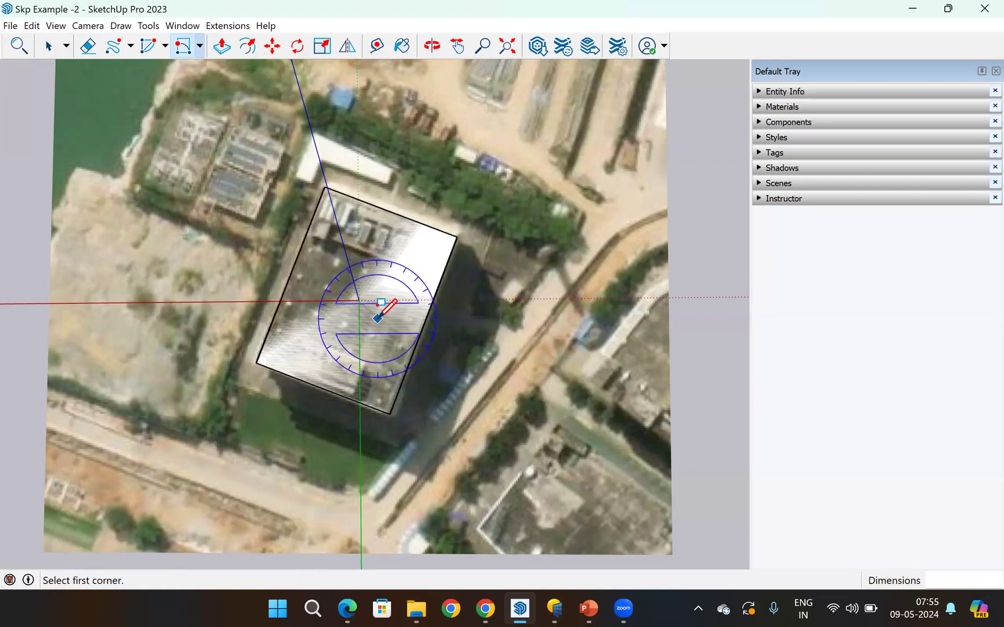
scroll(377, 321, up, 5)
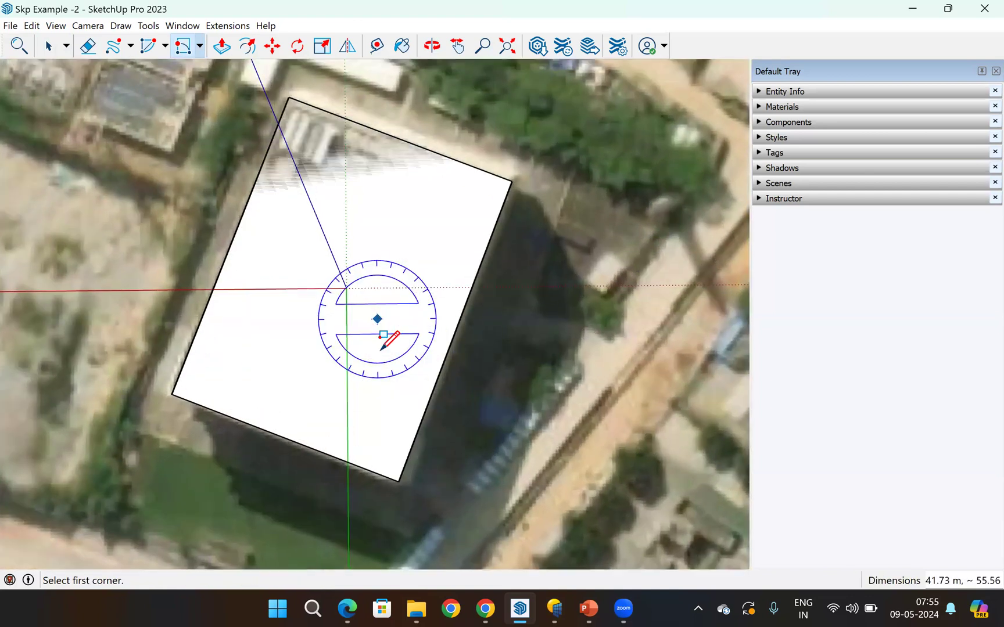
scroll(381, 348, down, 3)
scroll(383, 336, down, 3)
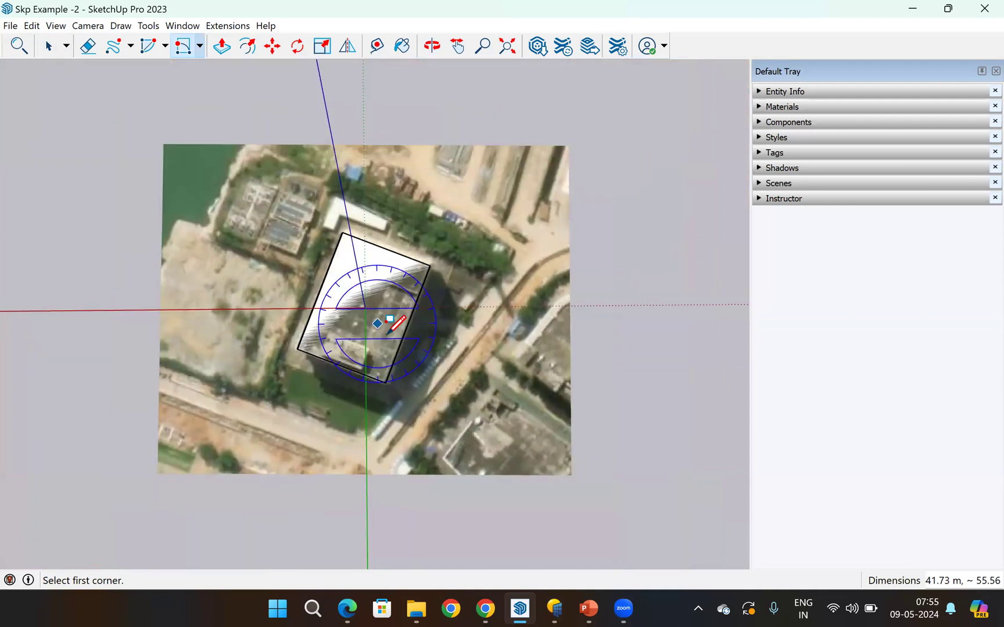
scroll(406, 244, up, 4)
scroll(365, 331, up, 3)
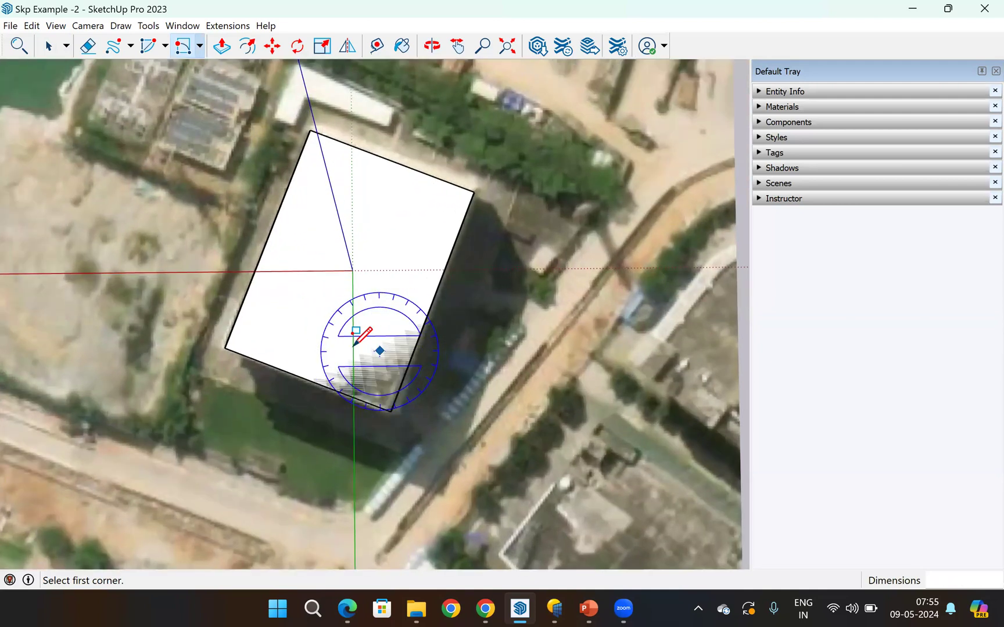
- Trace the rooftop structure near the roof's south edge with a rotated rectangle about 18 m by 11 m
scroll(311, 323, down, 4)
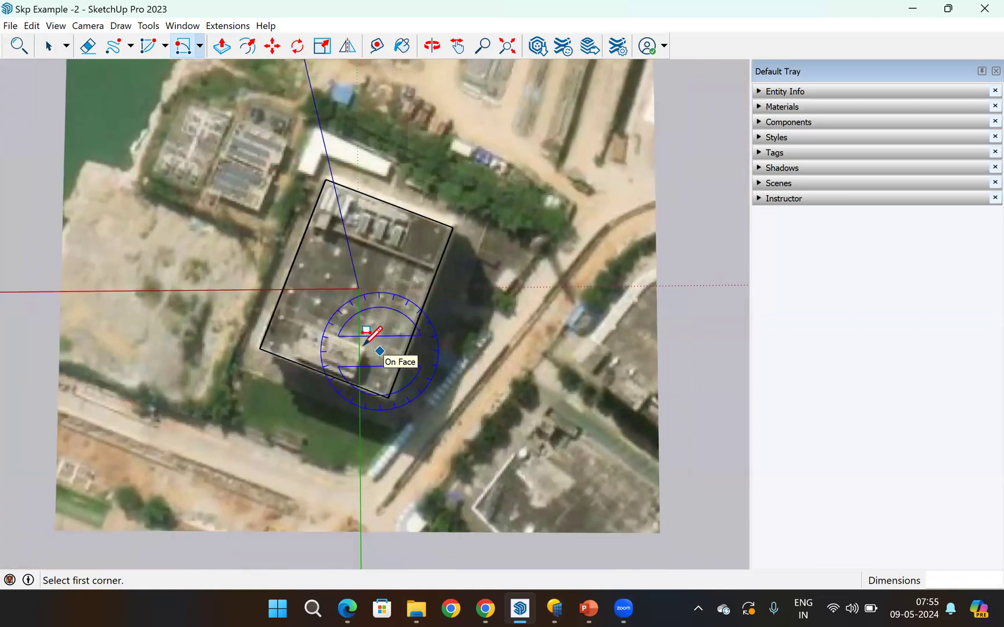
click(308, 325)
click(361, 344)
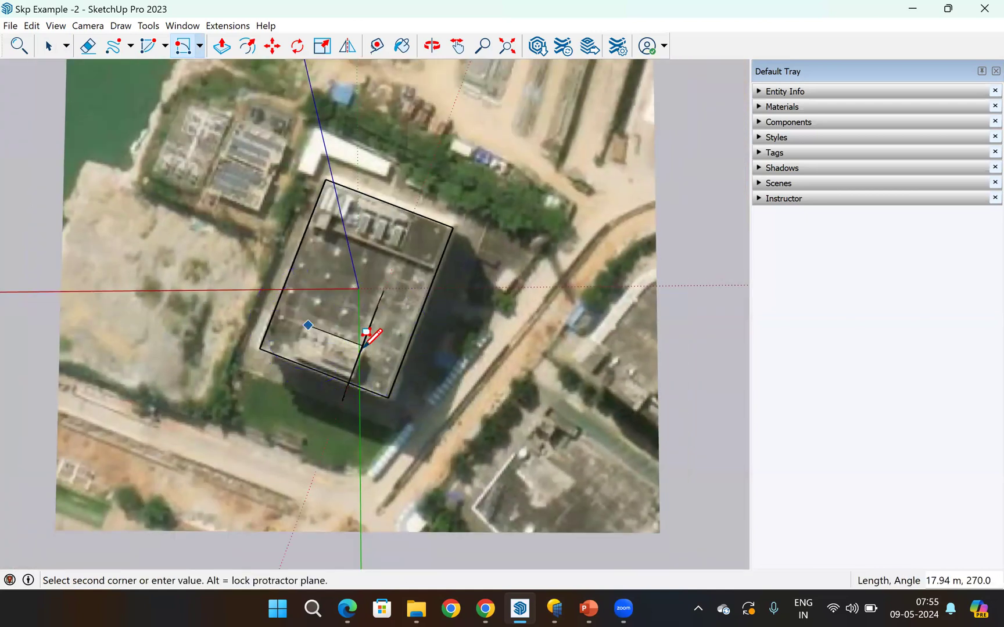
click(352, 362)
click(346, 367)
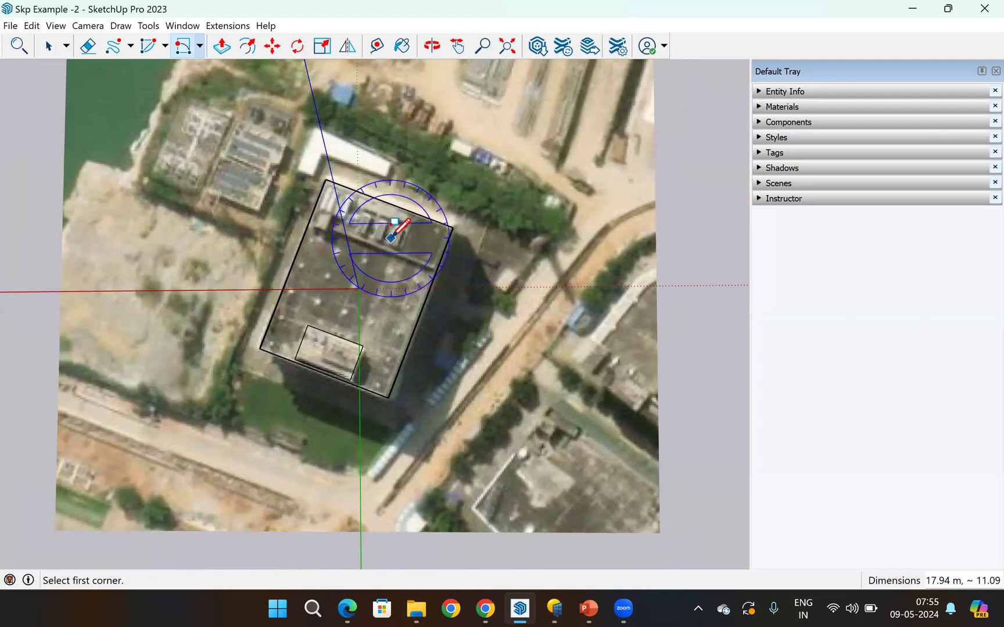
scroll(390, 222, up, 1)
scroll(391, 235, up, 1)
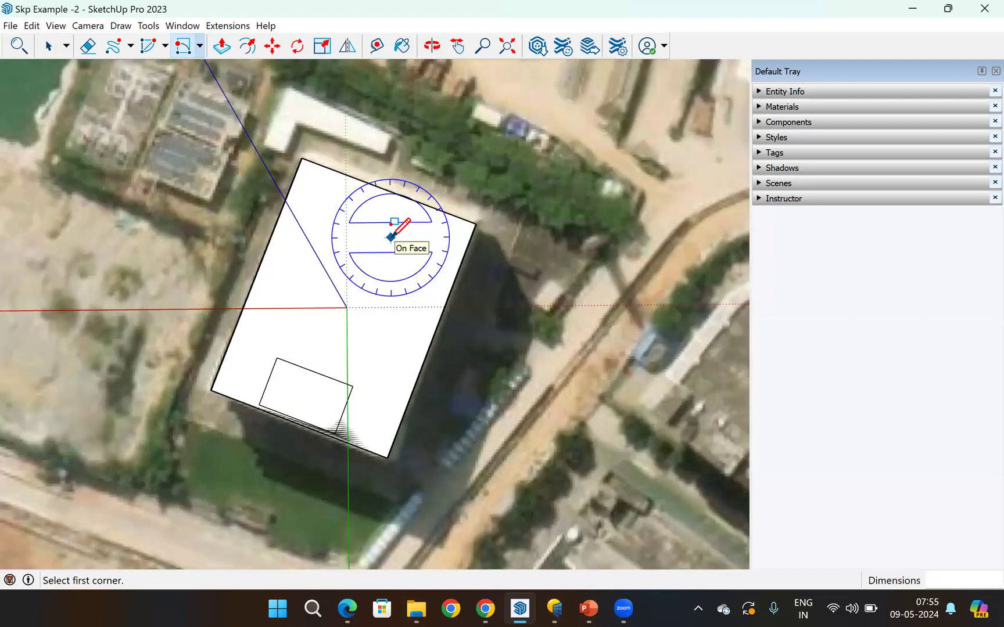
scroll(391, 236, up, 5)
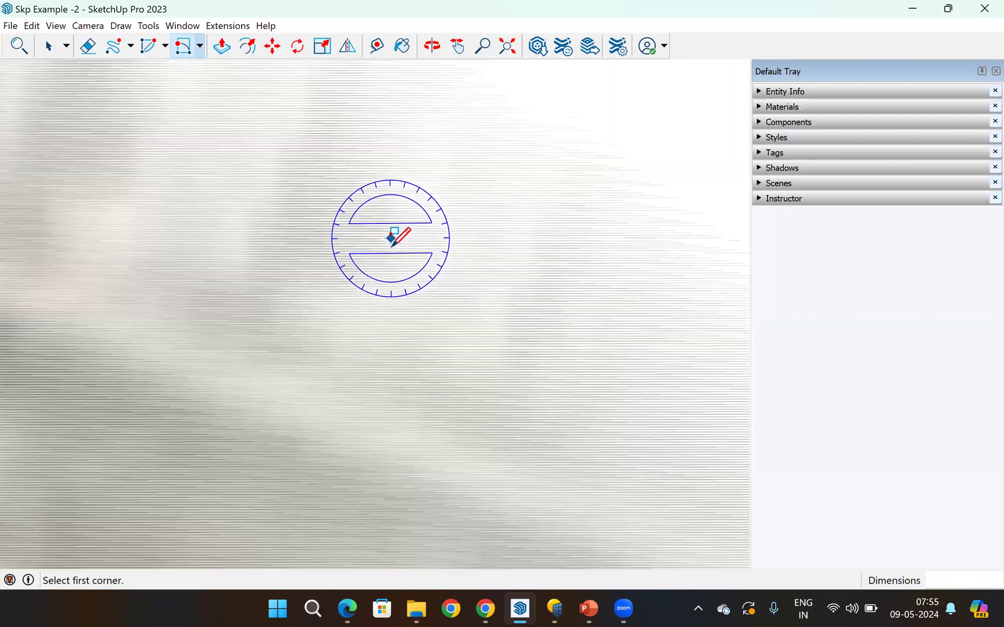
scroll(390, 236, up, 1)
scroll(396, 265, down, 5)
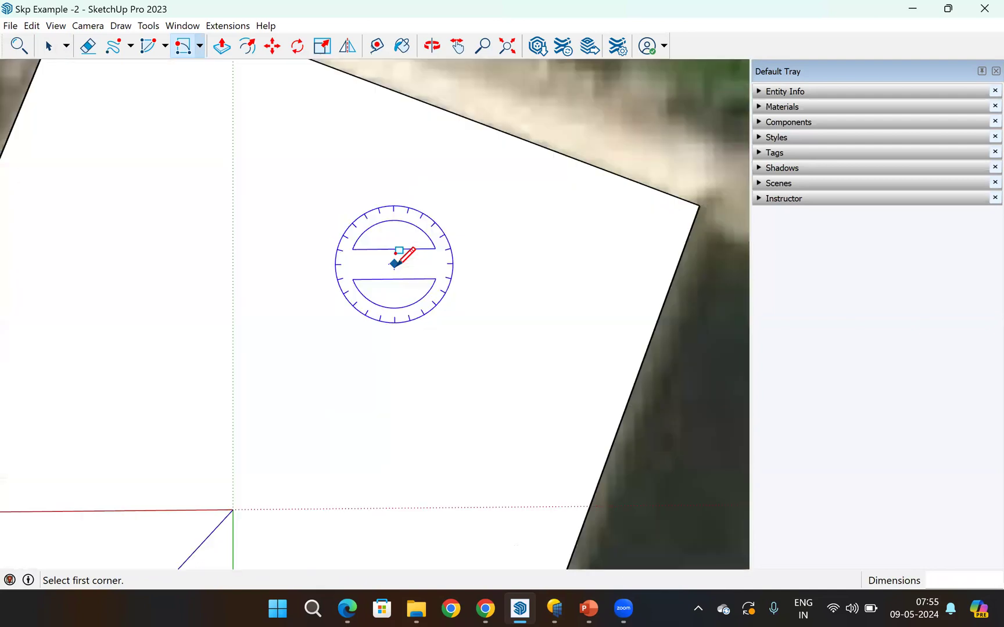
scroll(411, 283, down, 3)
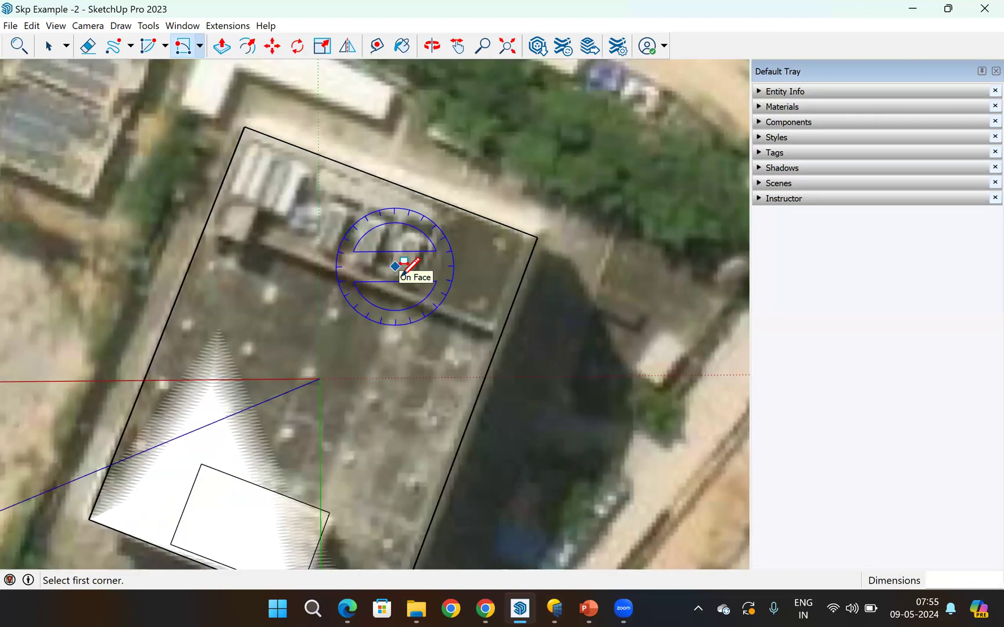
click(410, 279)
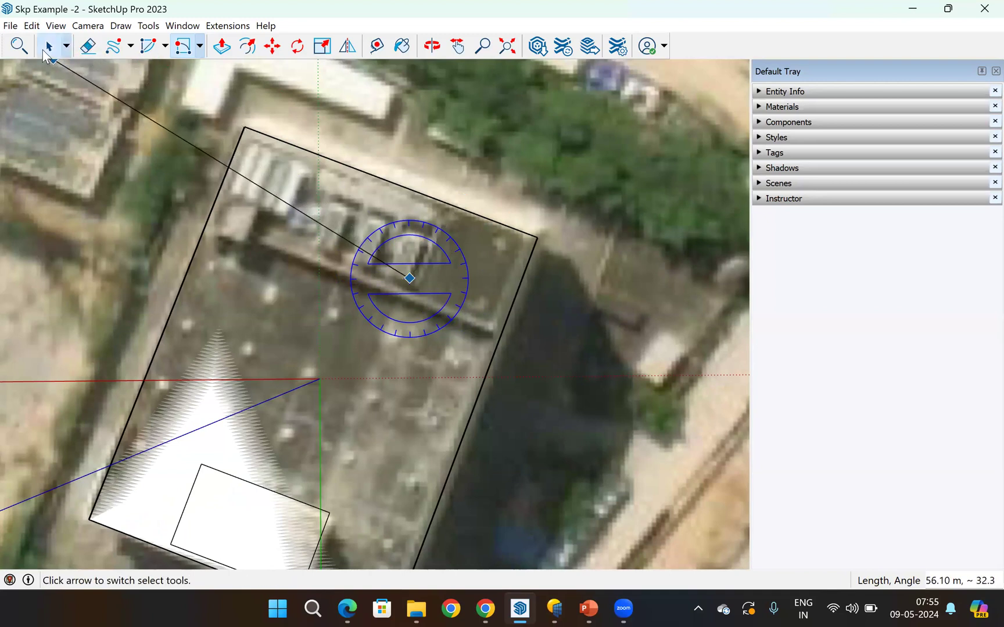
click(183, 45)
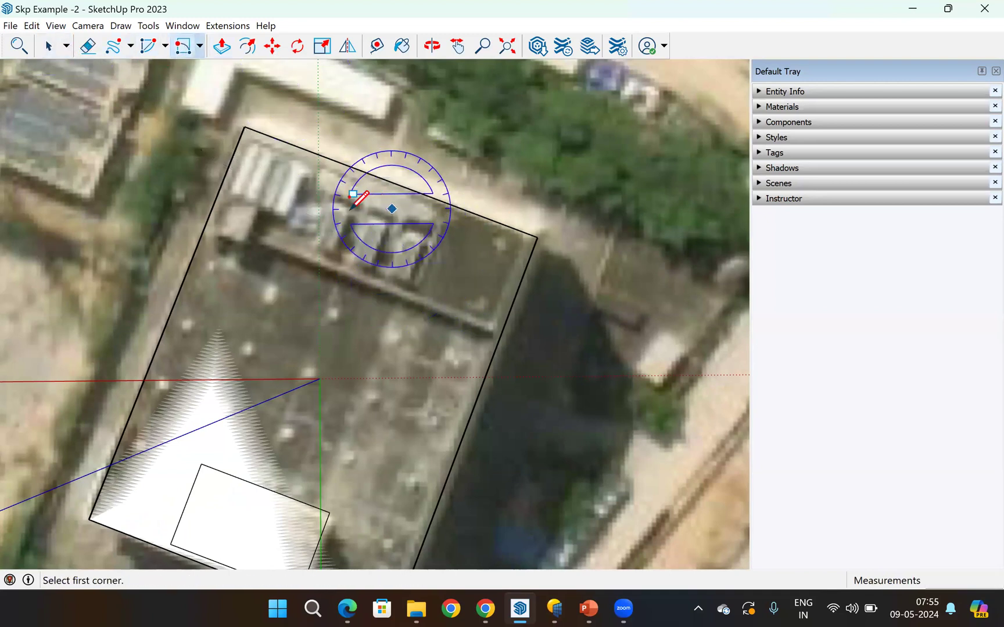
click(329, 207)
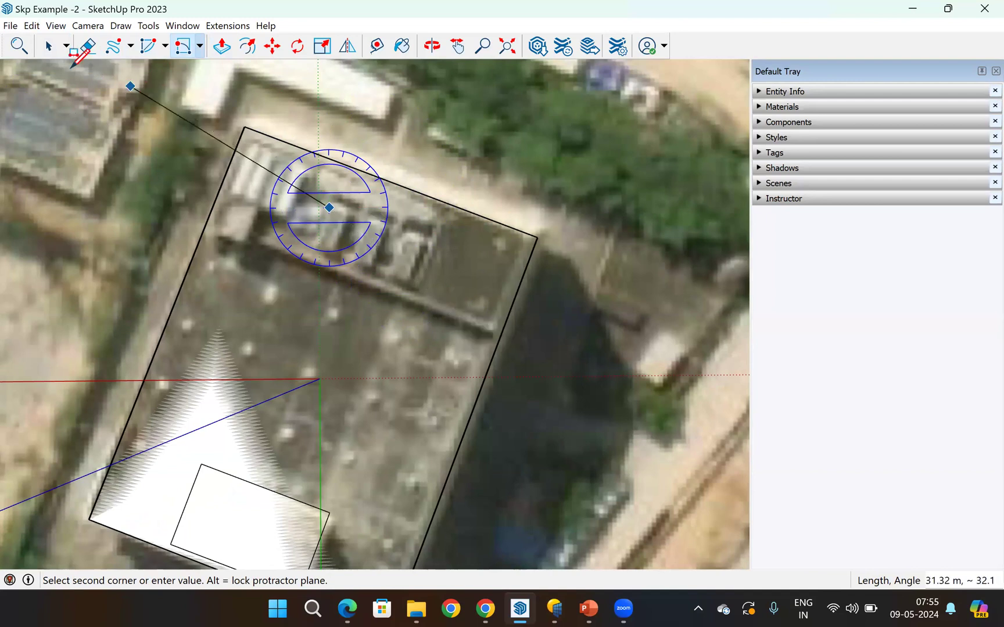
click(48, 46)
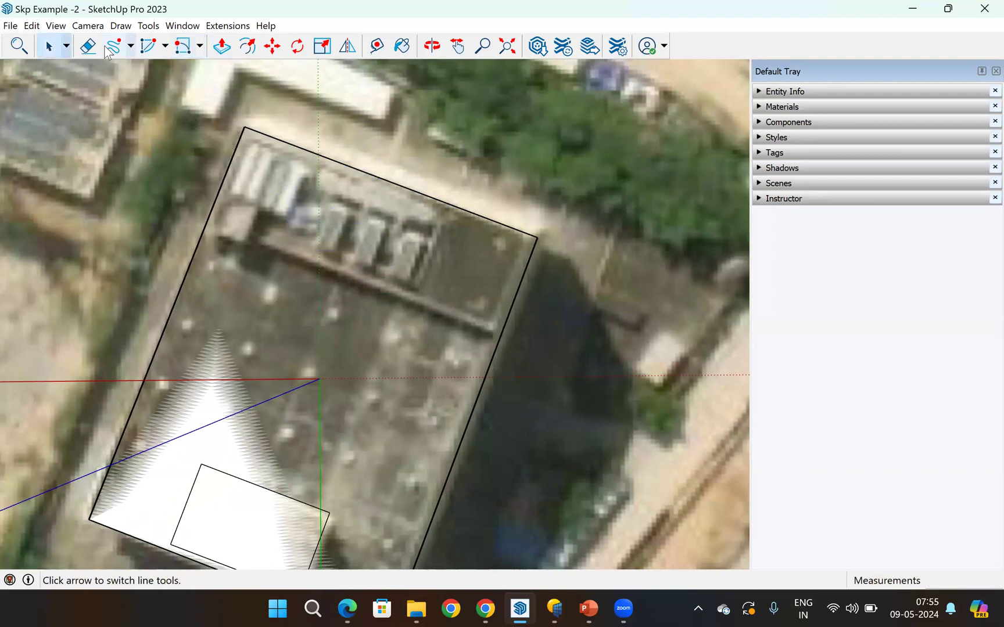
- Trace the raised strip along the roof's north edge with a rotated rectangle about 39 m by 13 m
click(184, 49)
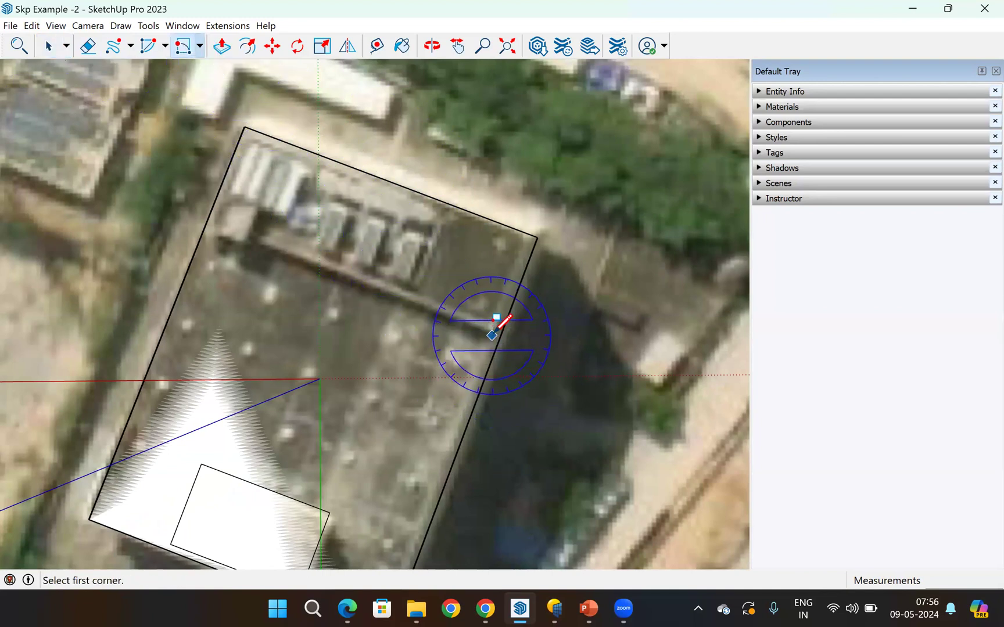
click(492, 330)
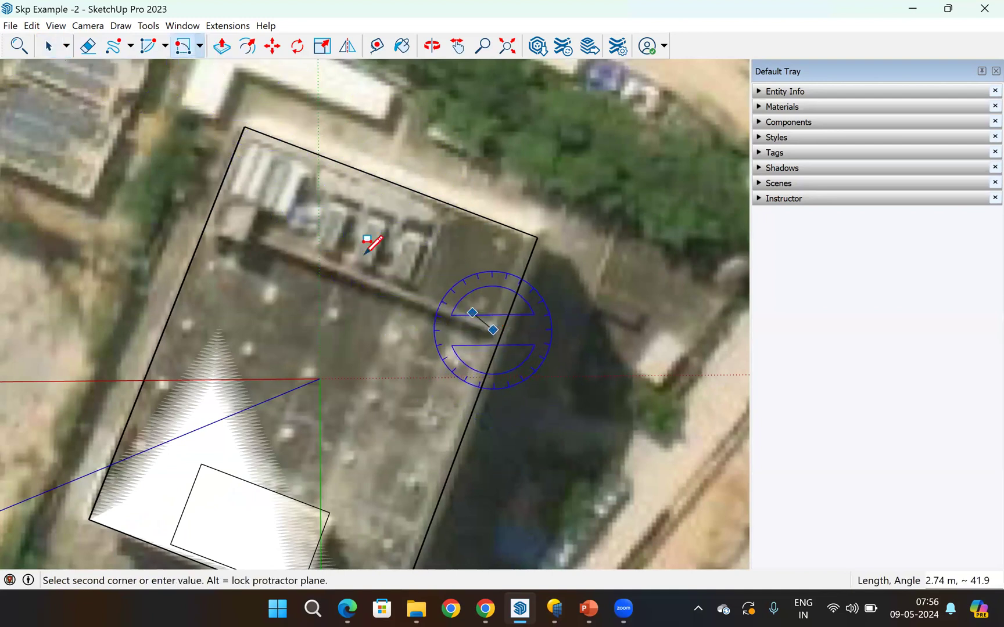
click(220, 226)
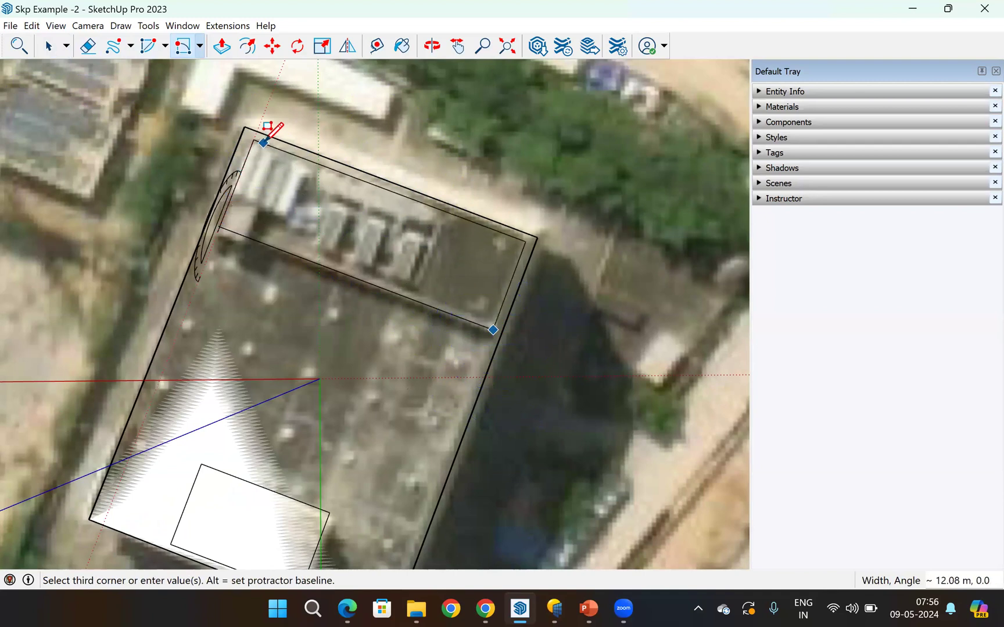
click(263, 140)
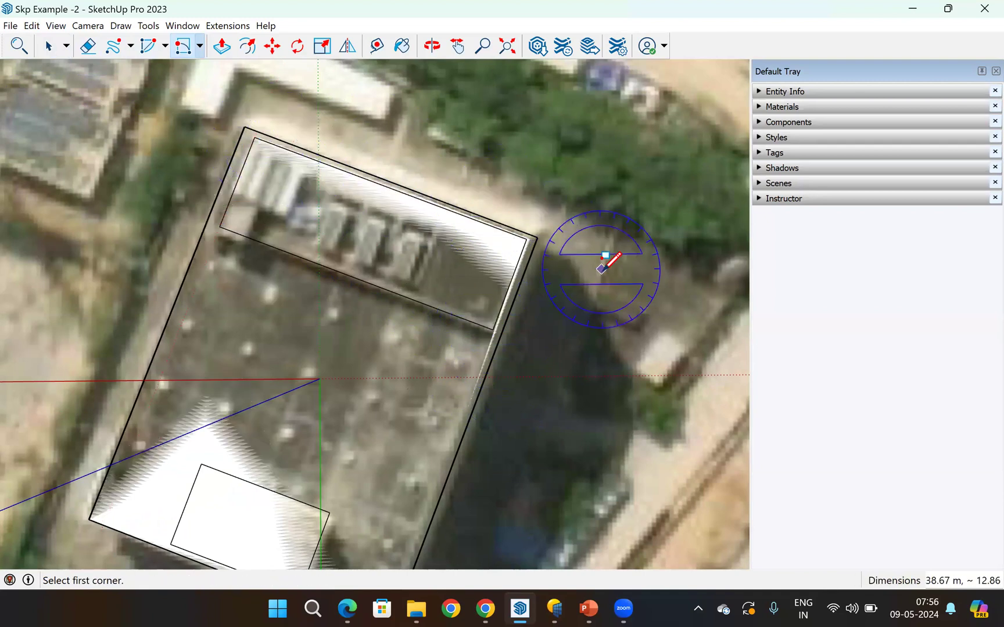
click(434, 236)
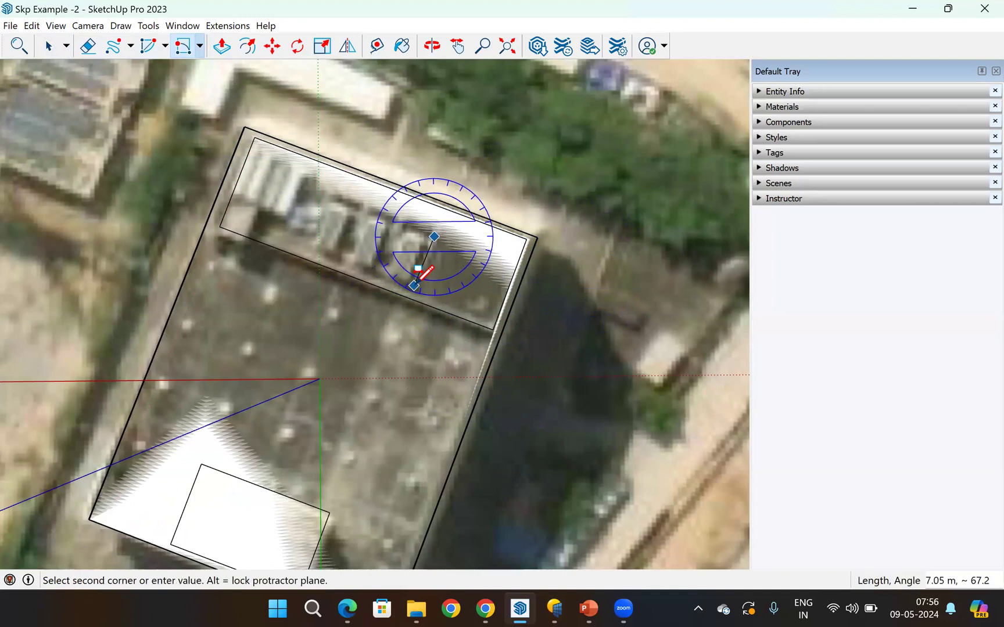
click(414, 281)
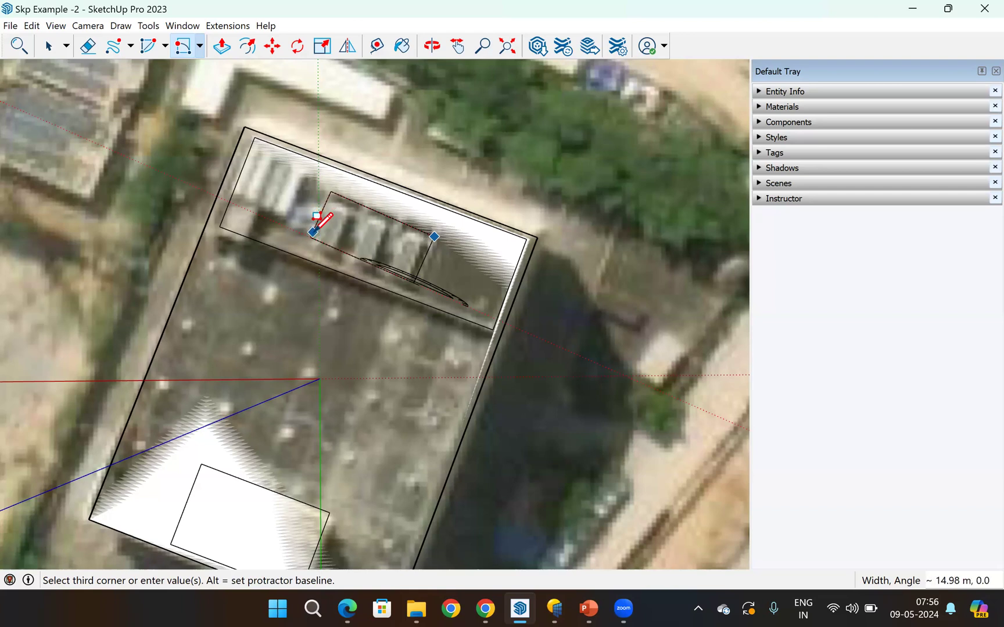
click(52, 49)
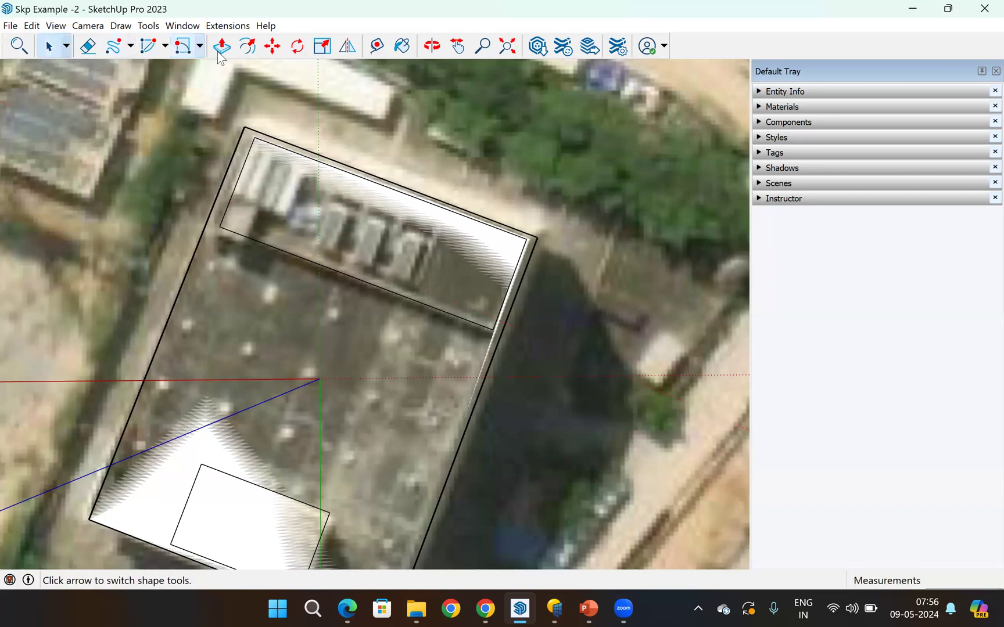
- Trace the row of three equipment units inside the north strip with a rotated rectangle about 14.4 m by 7.2 m
click(183, 46)
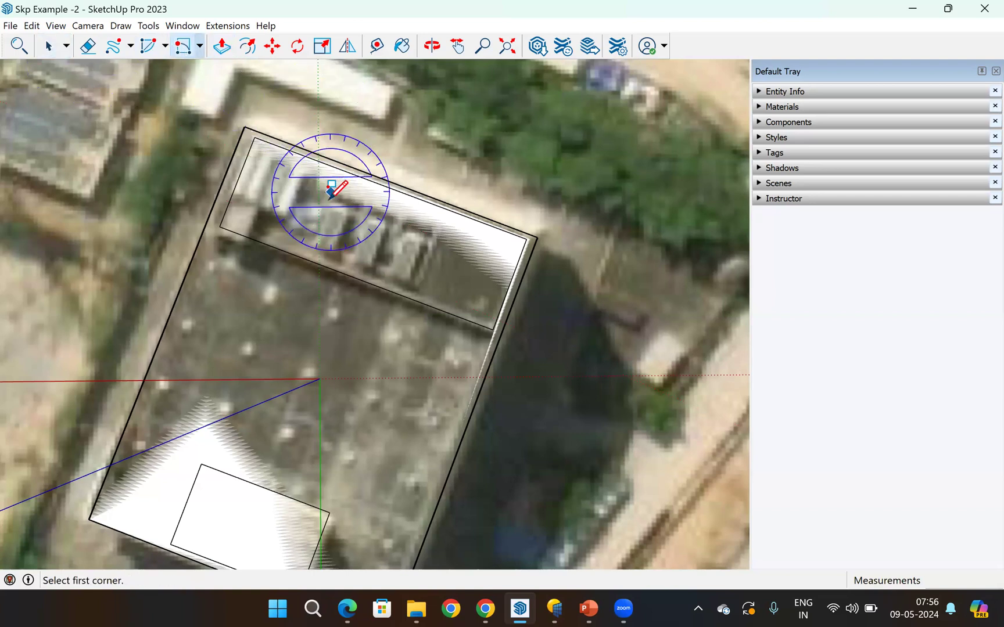
click(333, 196)
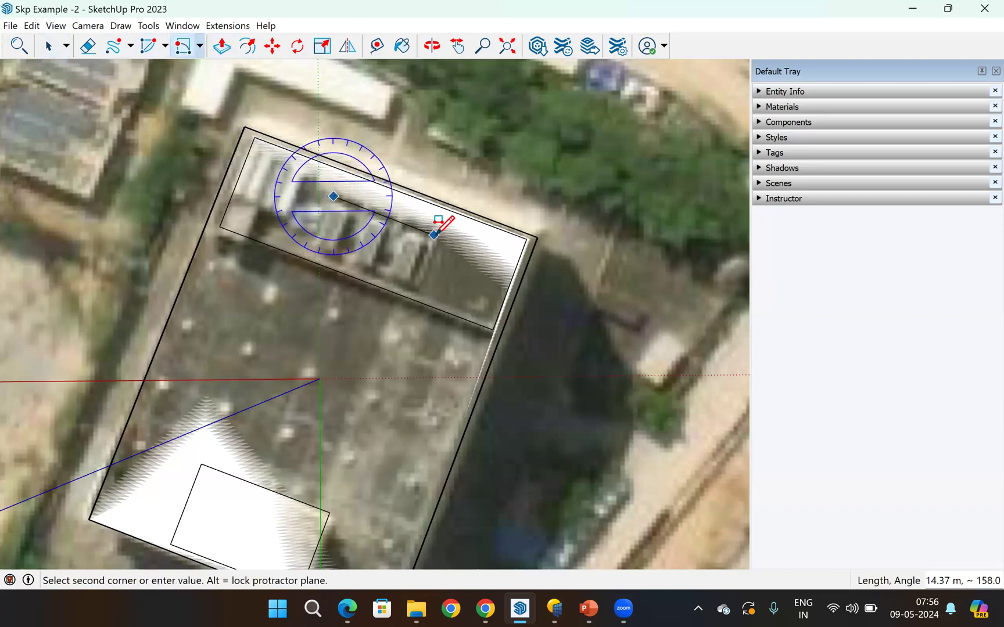
click(435, 232)
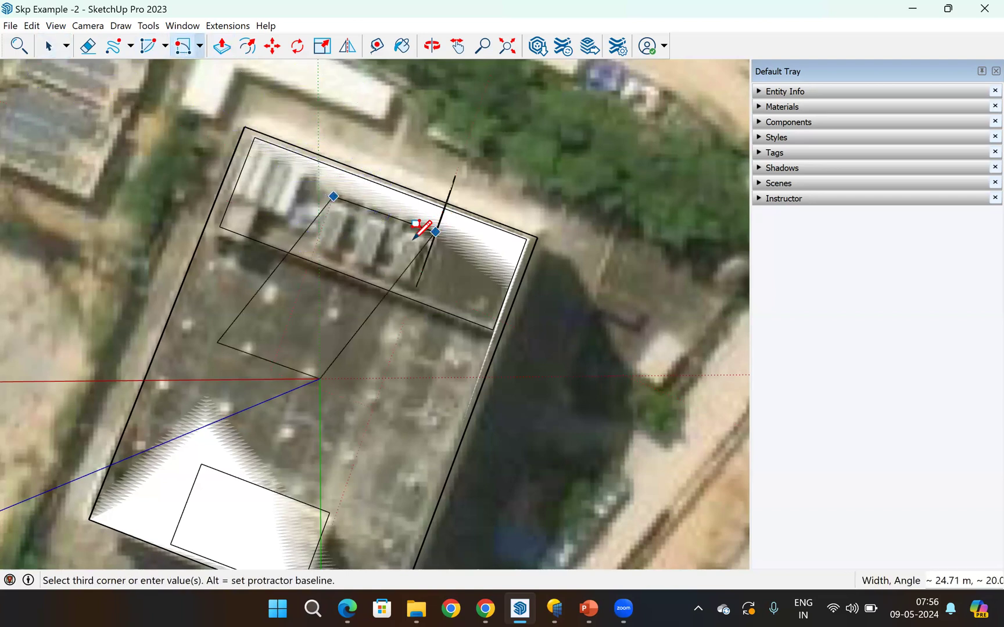
click(390, 263)
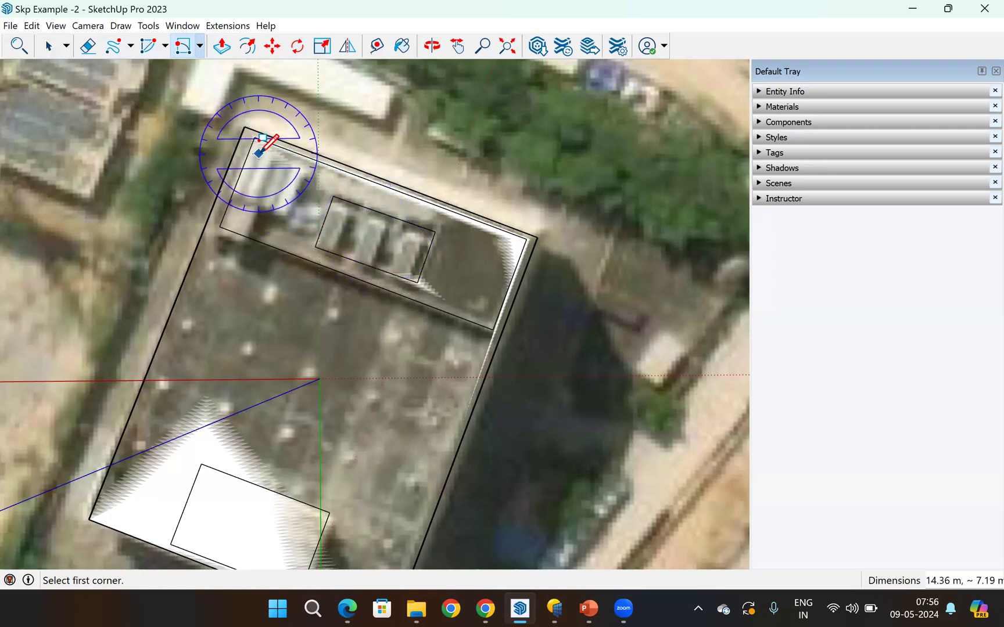
- Trace the north strip's west end with two rotated squares, about 6.7 m around the striped units and about 3.6 m at the strip's inner corner
click(289, 214)
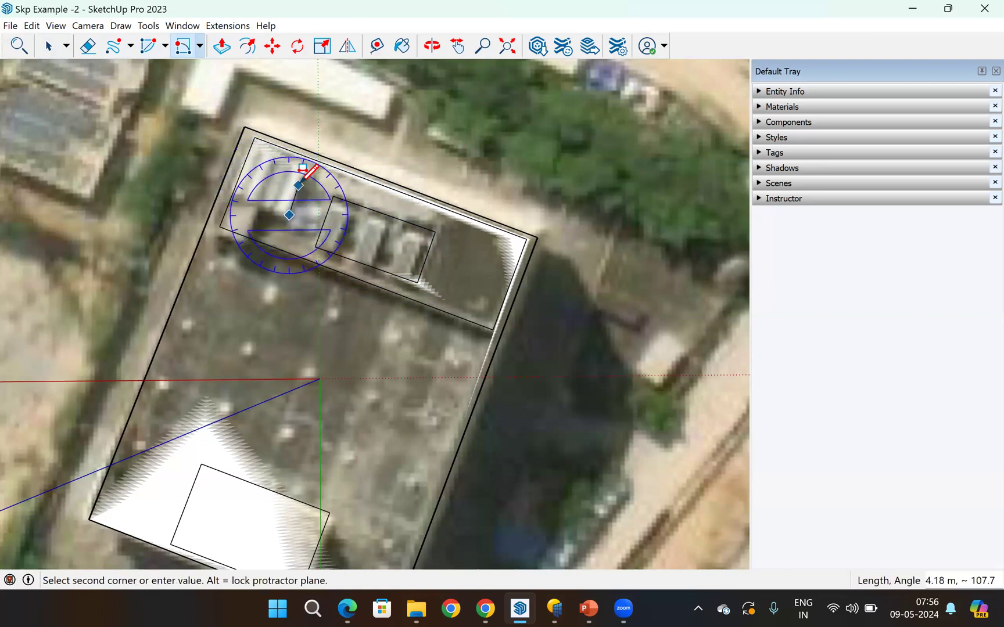
click(308, 169)
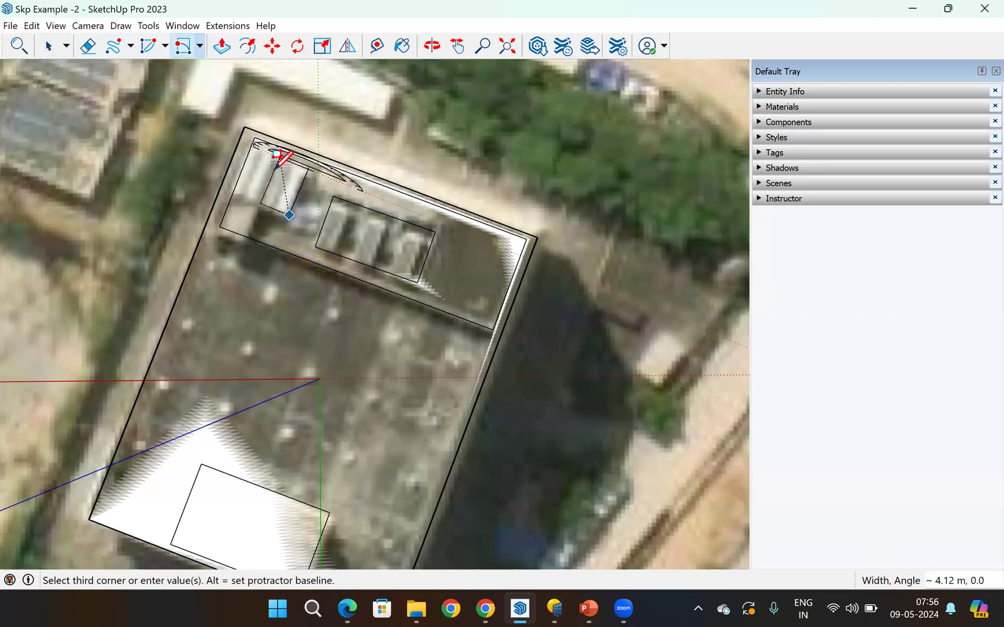
click(256, 150)
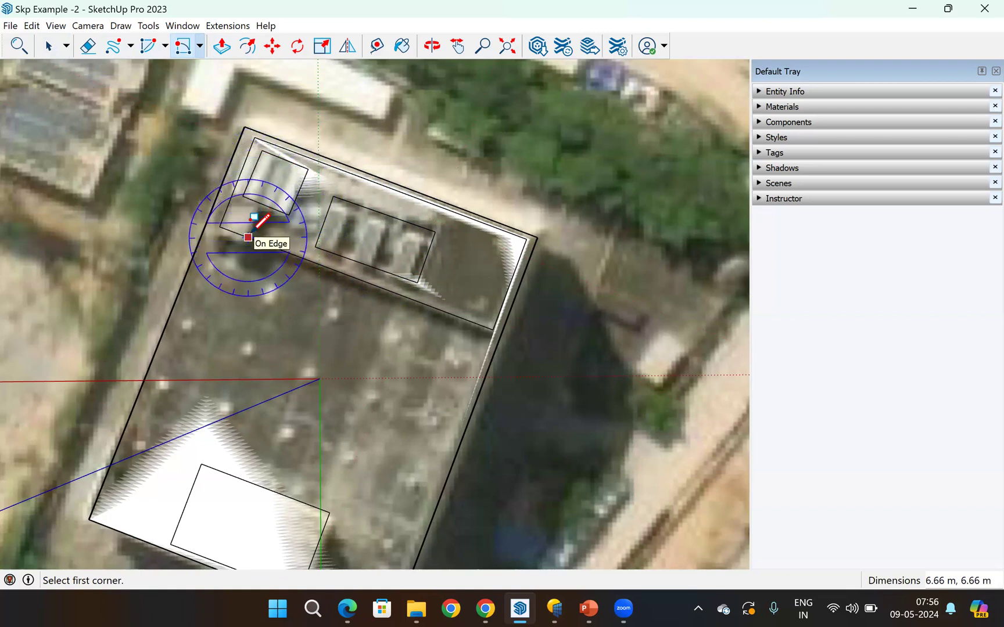
click(248, 236)
click(238, 194)
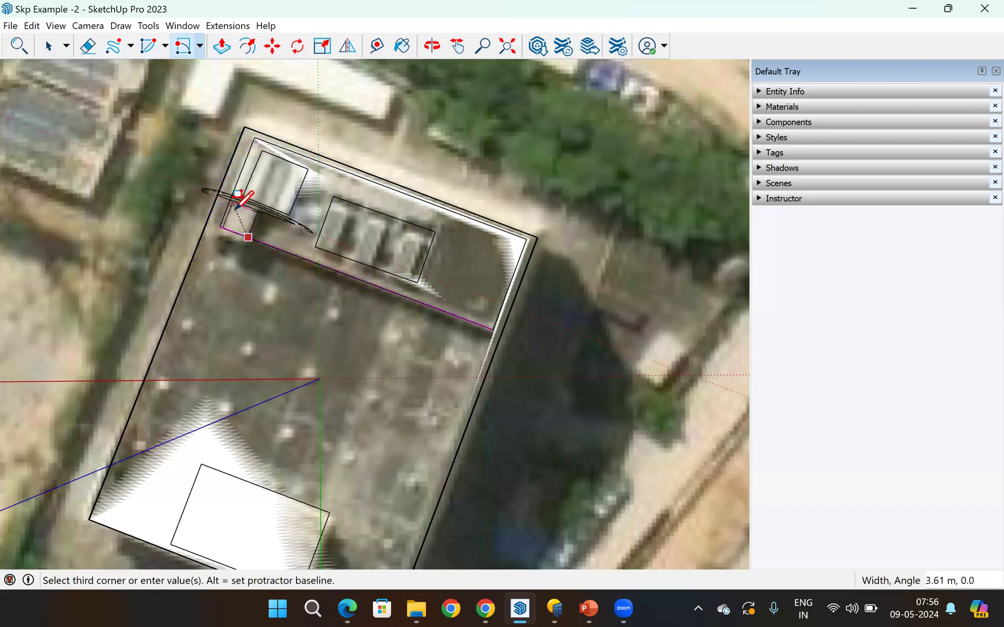
click(232, 196)
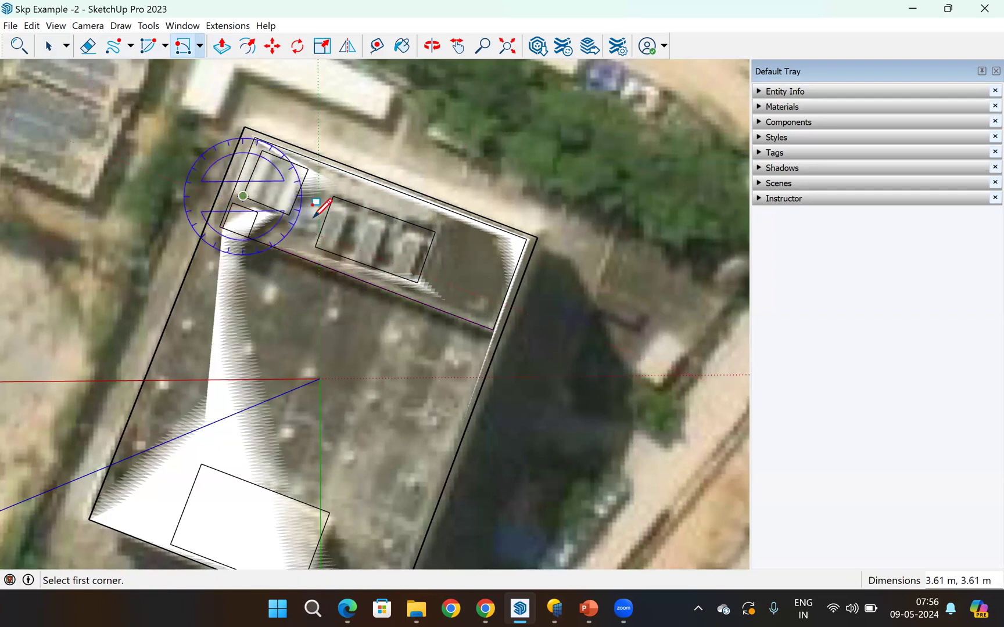
scroll(491, 247, down, 1)
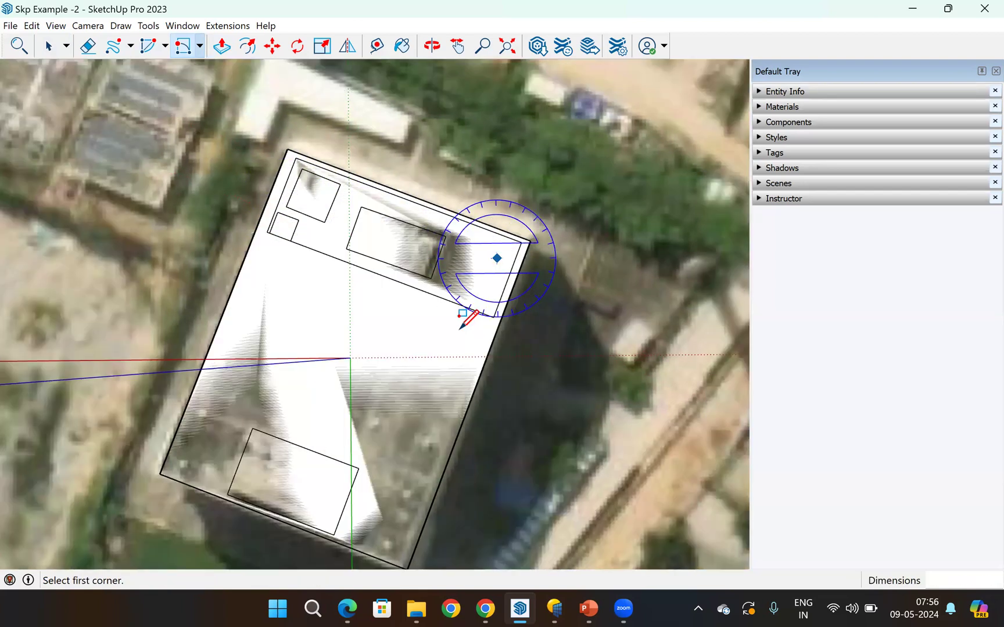
scroll(360, 326, up, 2)
scroll(372, 341, up, 2)
scroll(302, 298, down, 5)
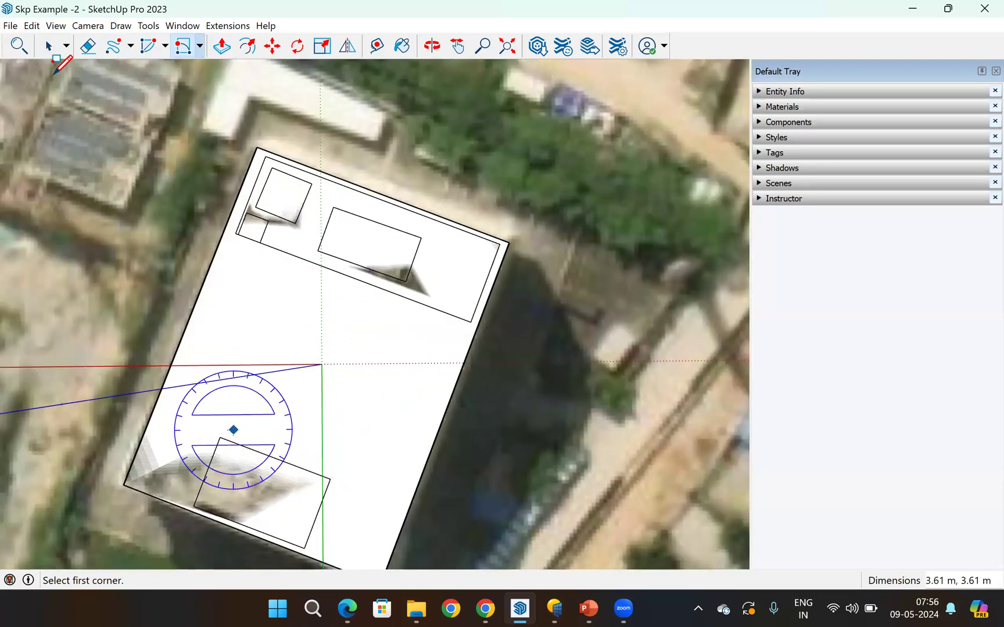
scroll(215, 459, up, 2)
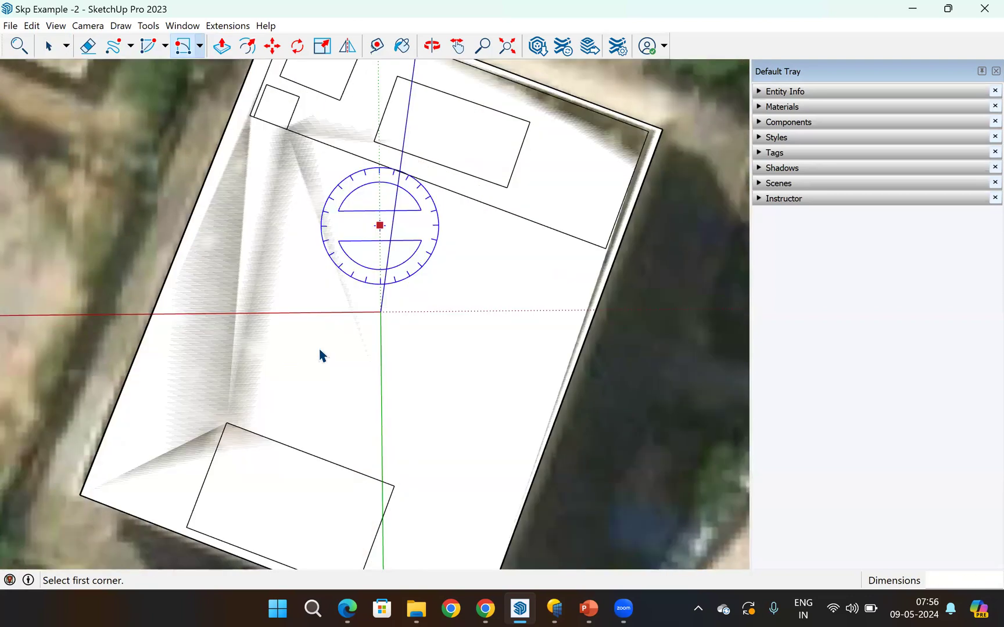
scroll(379, 226, down, 3)
- Copy the complete traced roof with its inner rectangles and place the copy on the empty ground east of the snapshot
key(space)
click(524, 334)
scroll(325, 348, down, 3)
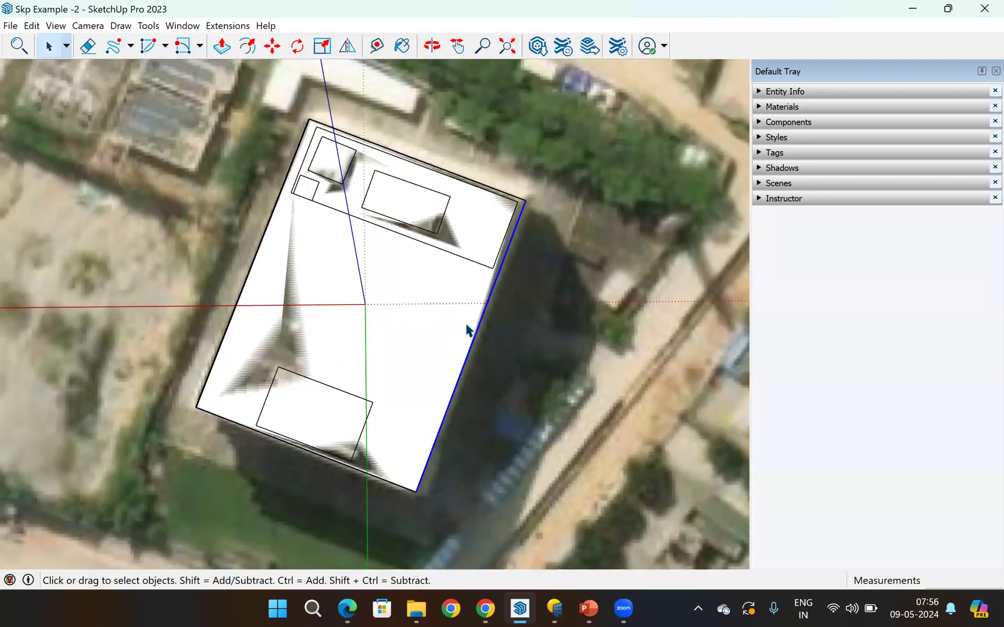
scroll(436, 296, down, 2)
scroll(301, 263, down, 3)
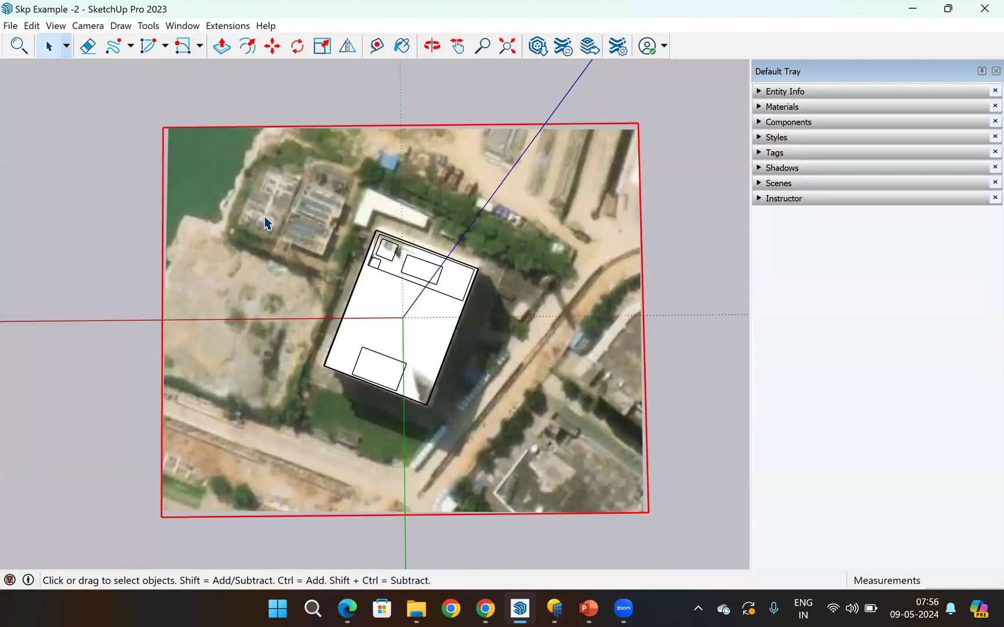
scroll(456, 409, up, 5)
middle_drag(247, 370, 134, 88)
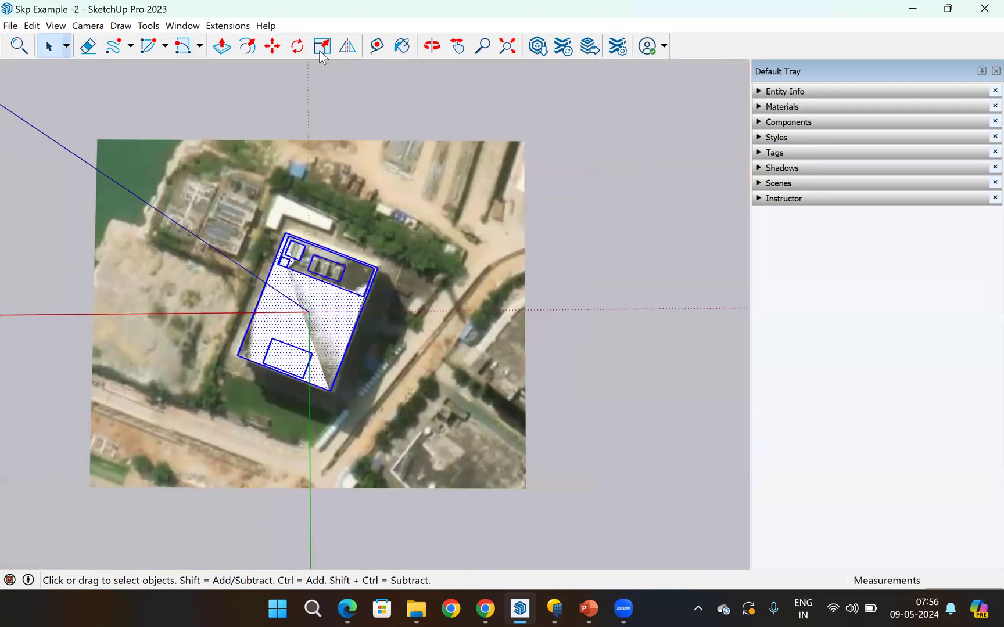
key(ctrl+c)
key(ctrl+v)
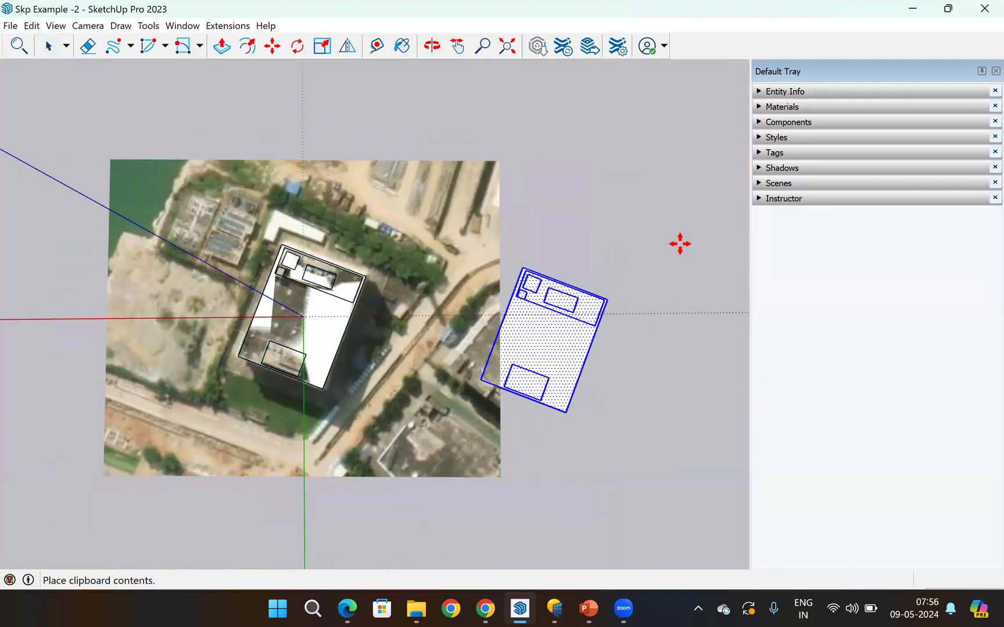
click(635, 258)
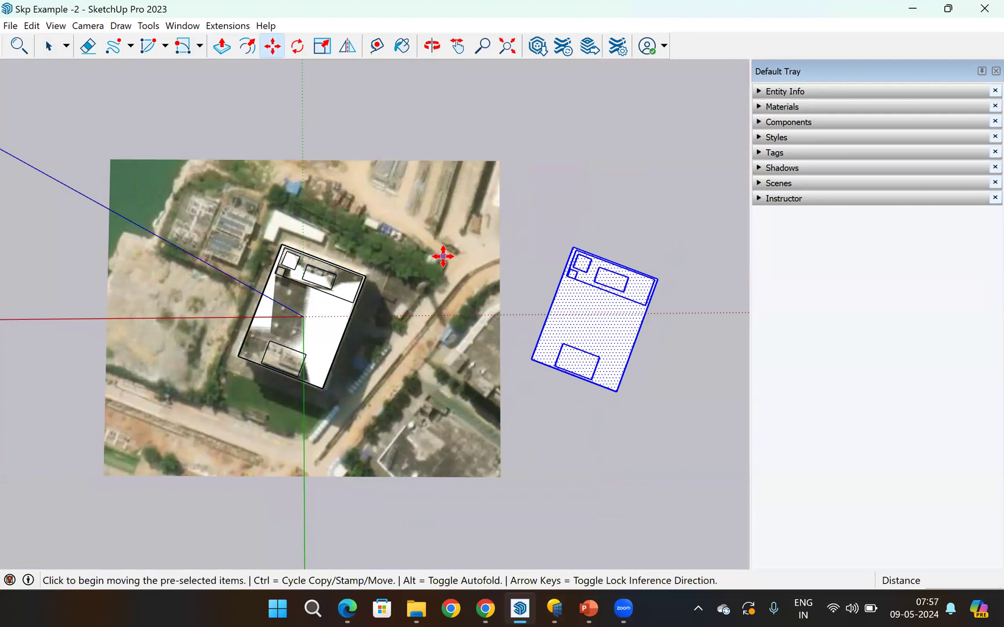
- Deselect the roof copy and examine the traced roof up close from above and from an oblique 3D angle
click(49, 46)
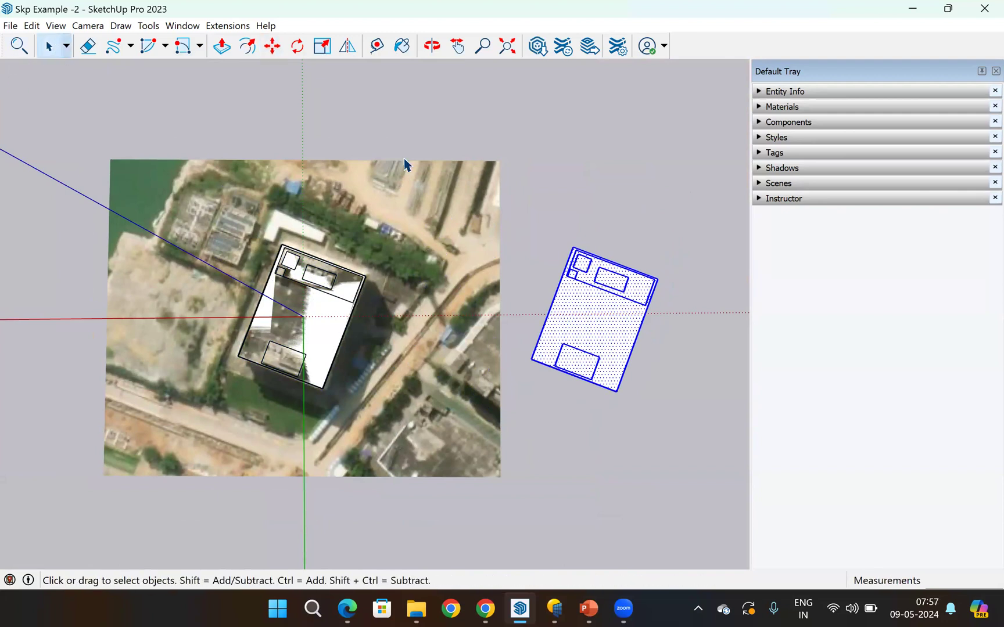
click(557, 181)
scroll(286, 293, up, 5)
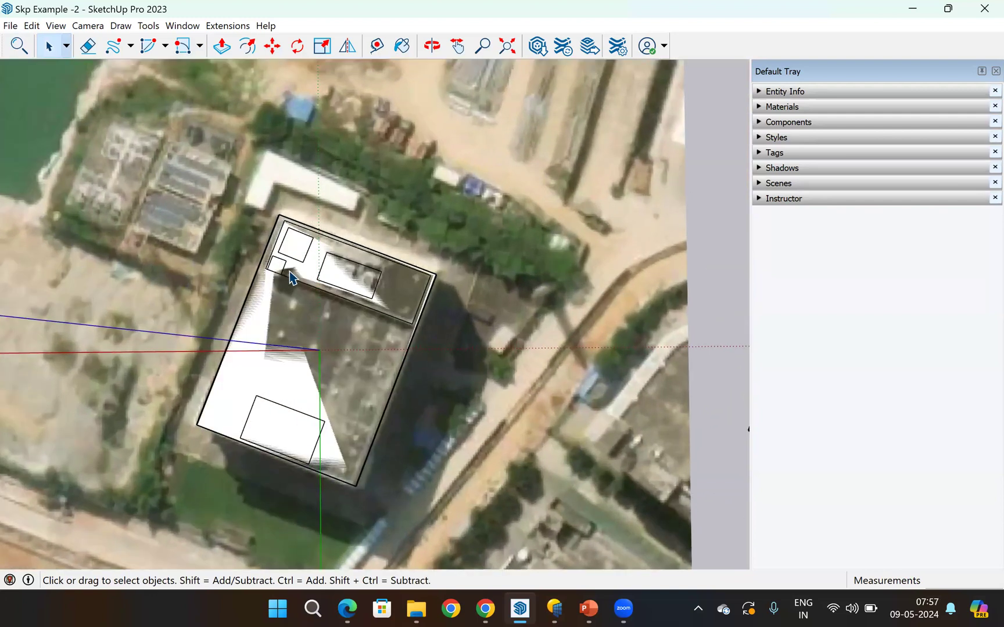
scroll(296, 268, up, 2)
scroll(297, 256, down, 1)
drag(207, 194, 244, 204)
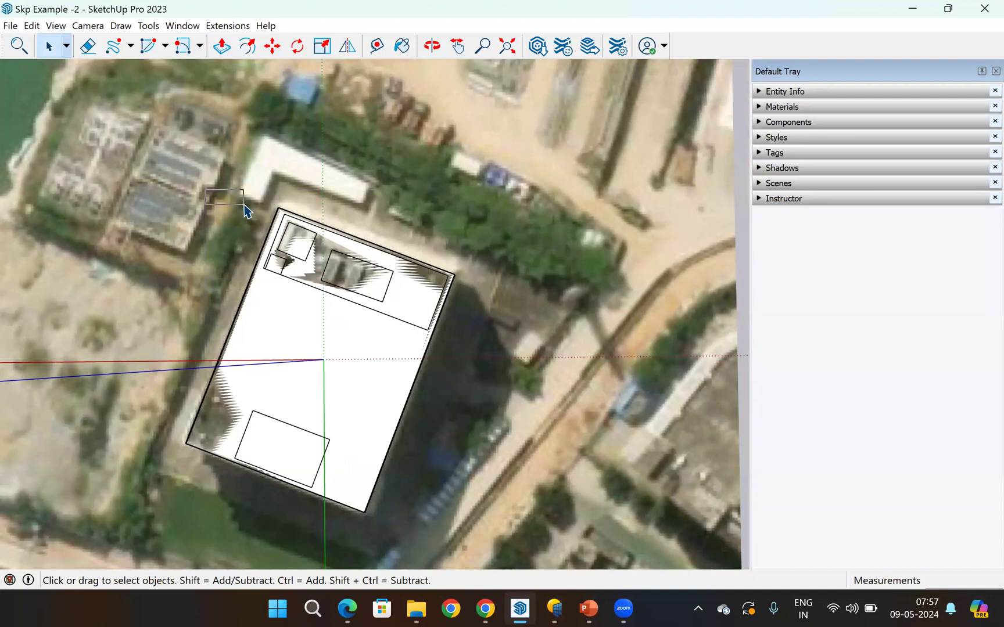
scroll(351, 232, down, 1)
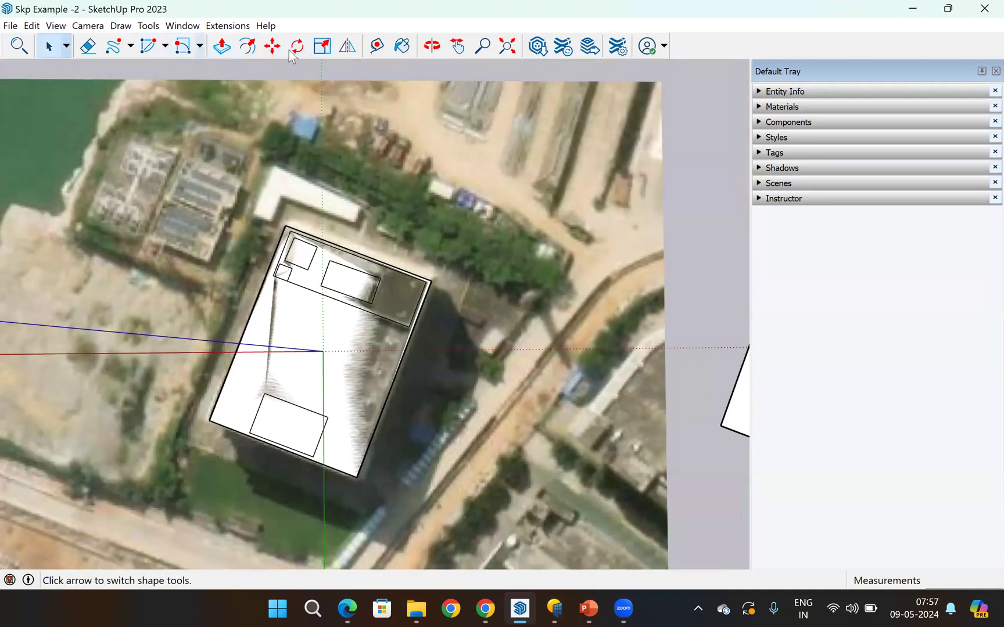
click(430, 46)
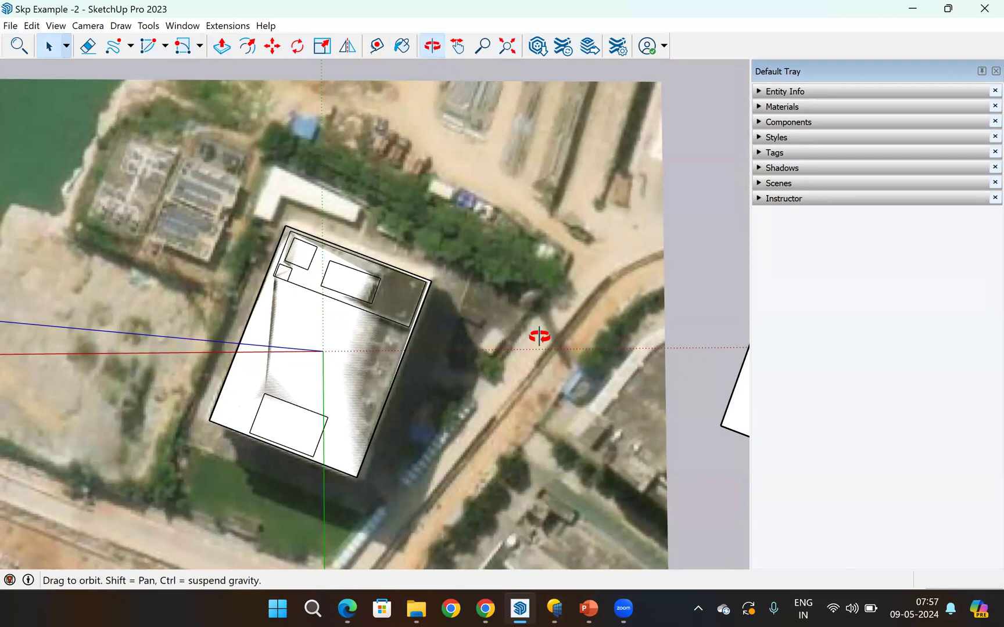
drag(507, 406, 419, 366)
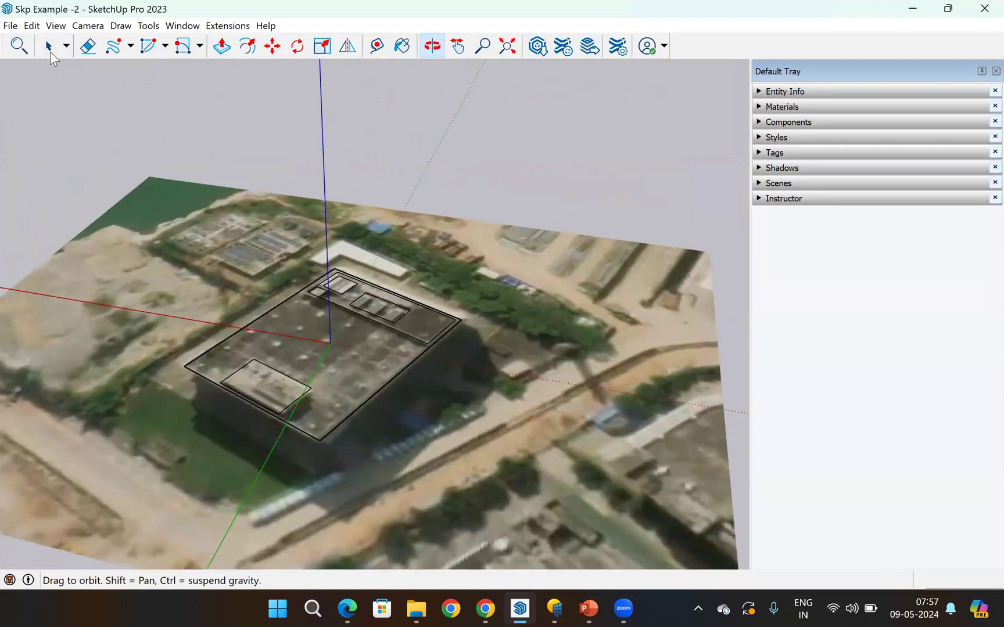
click(49, 49)
drag(348, 192, 560, 369)
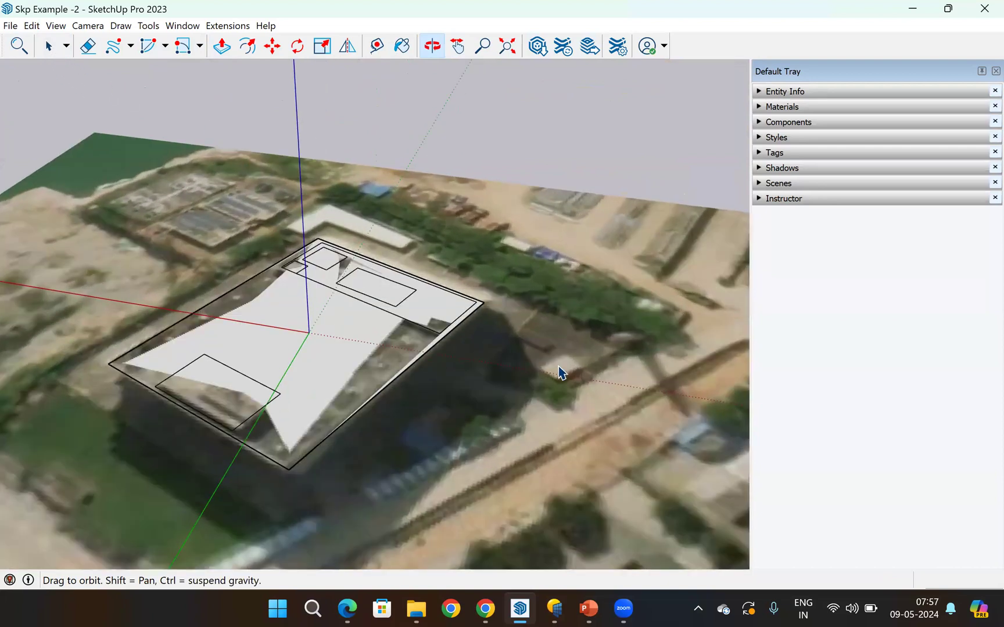
key(space)
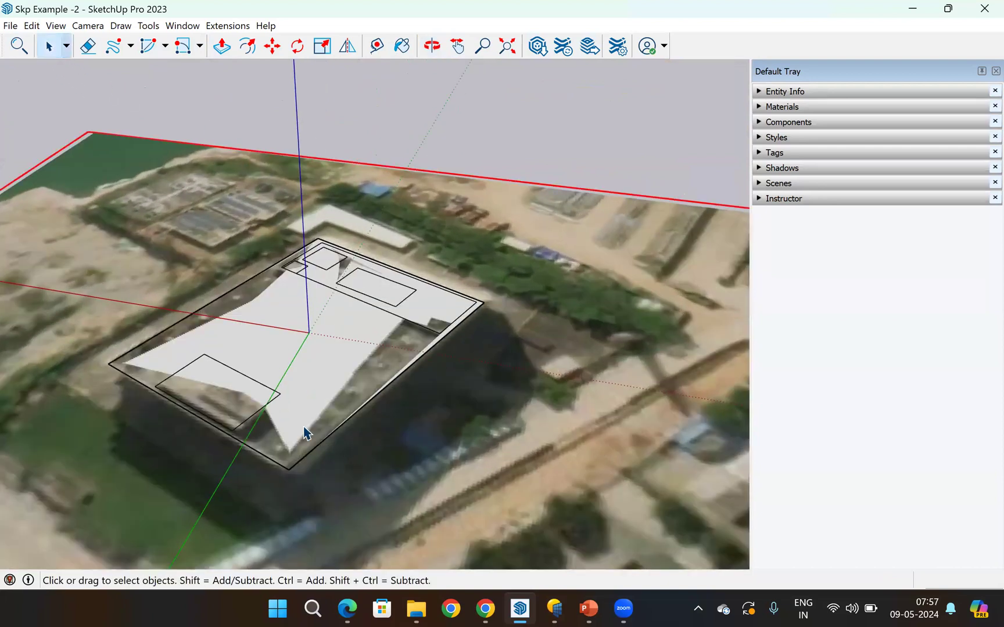
middle_drag(305, 432, 420, 348)
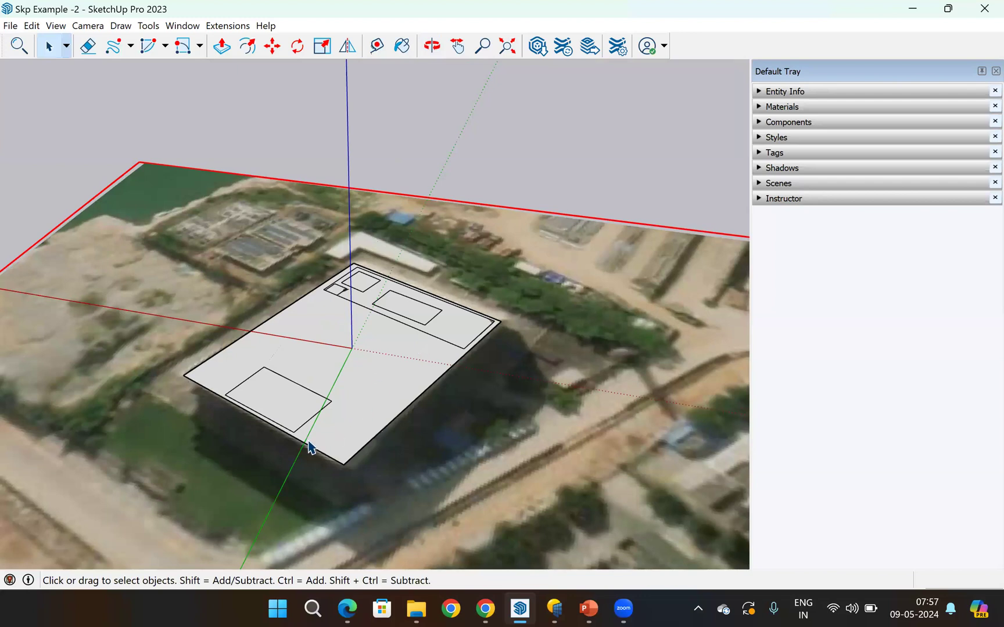
scroll(309, 446, up, 3)
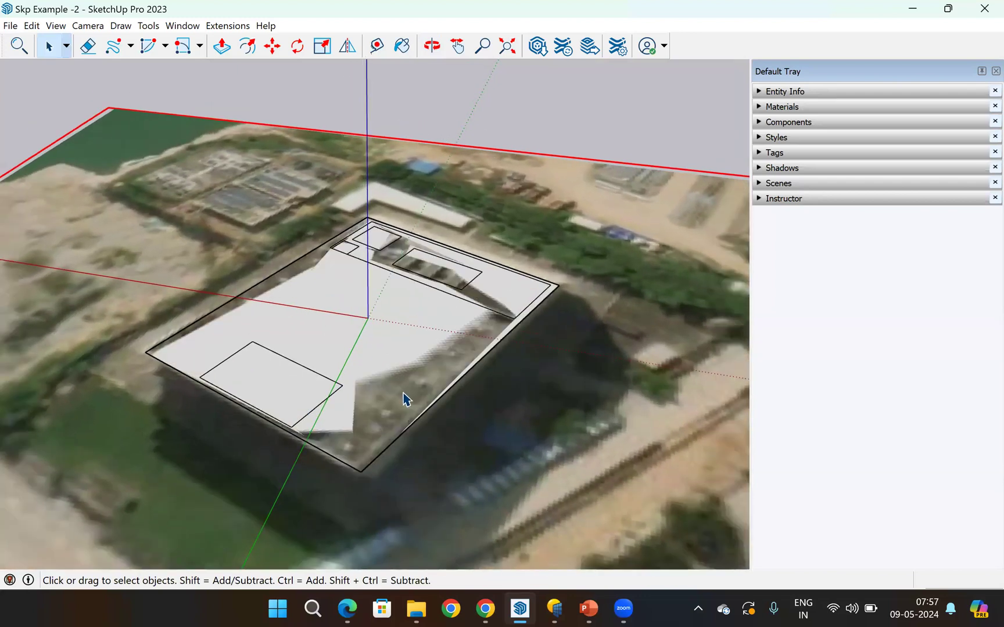
click(403, 392)
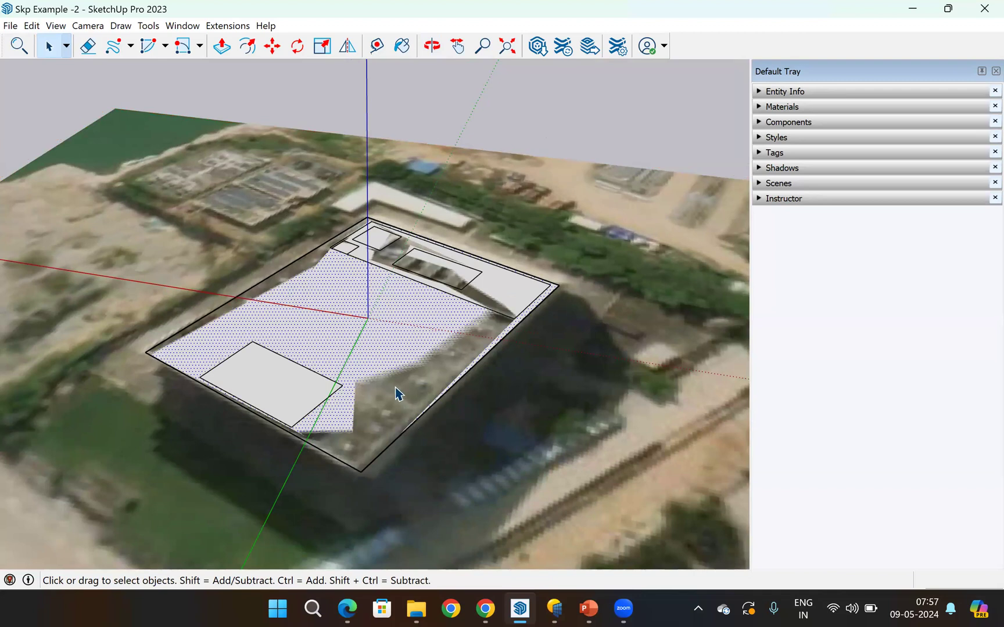
click(439, 440)
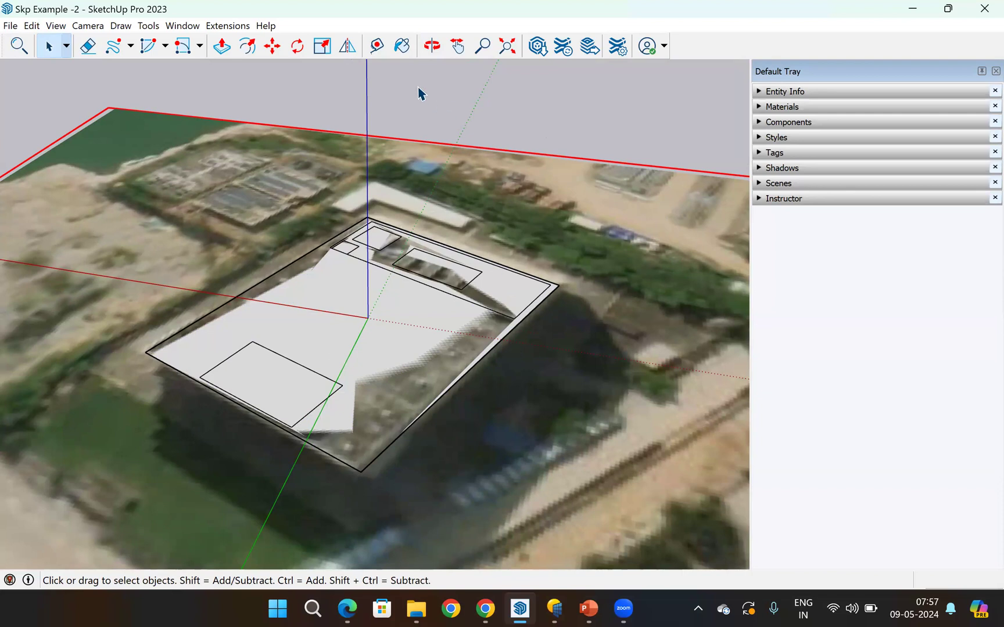
click(376, 45)
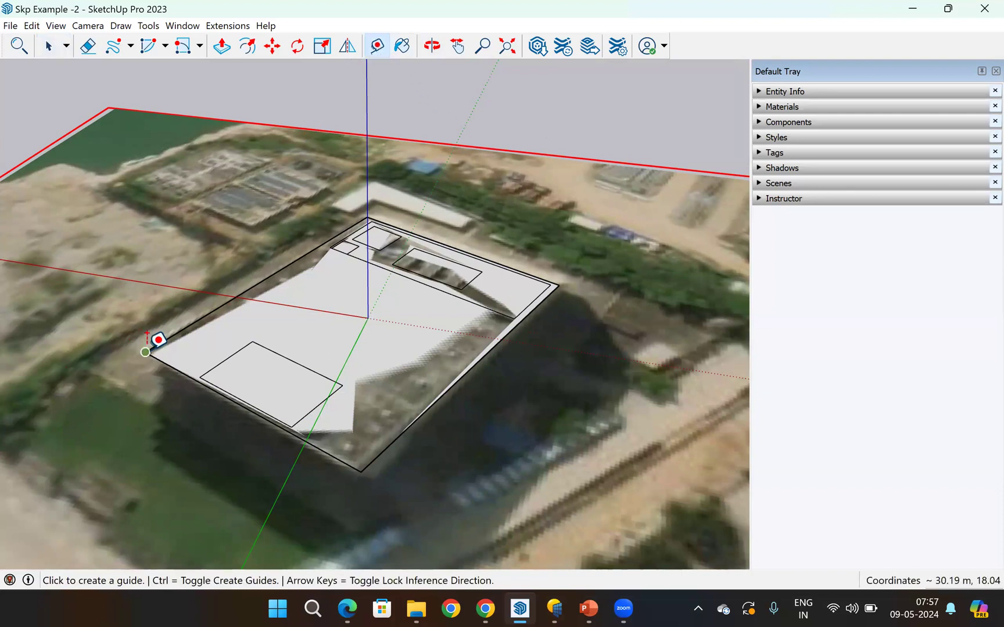
click(145, 352)
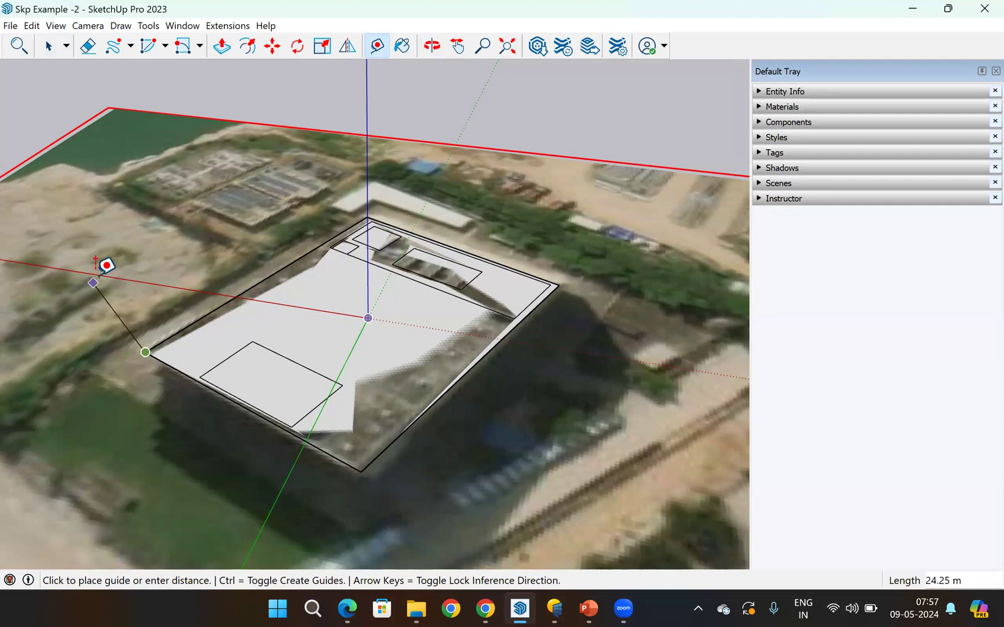
click(48, 52)
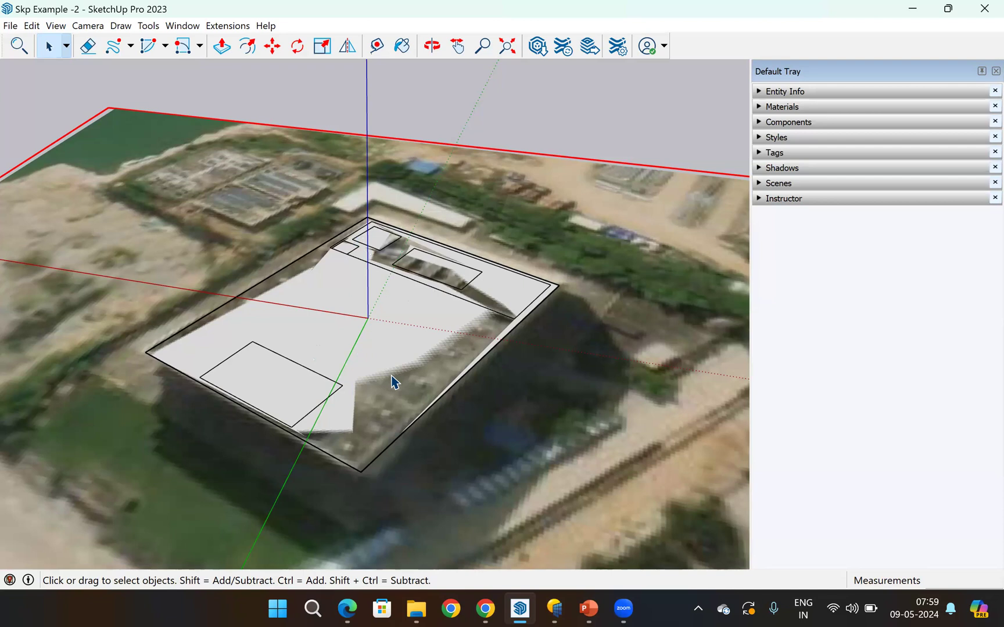
click(393, 382)
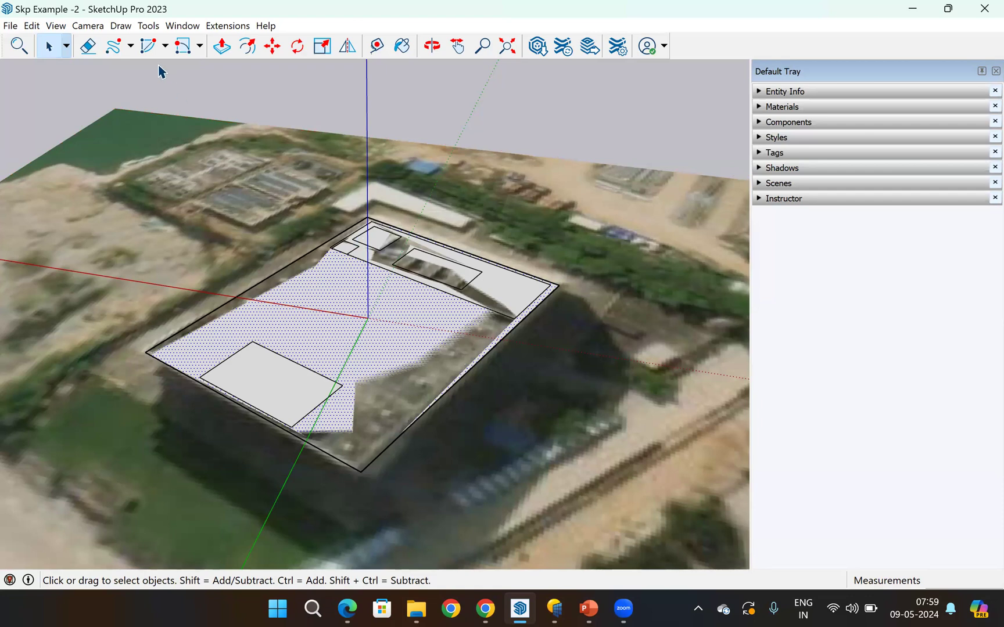
click(498, 183)
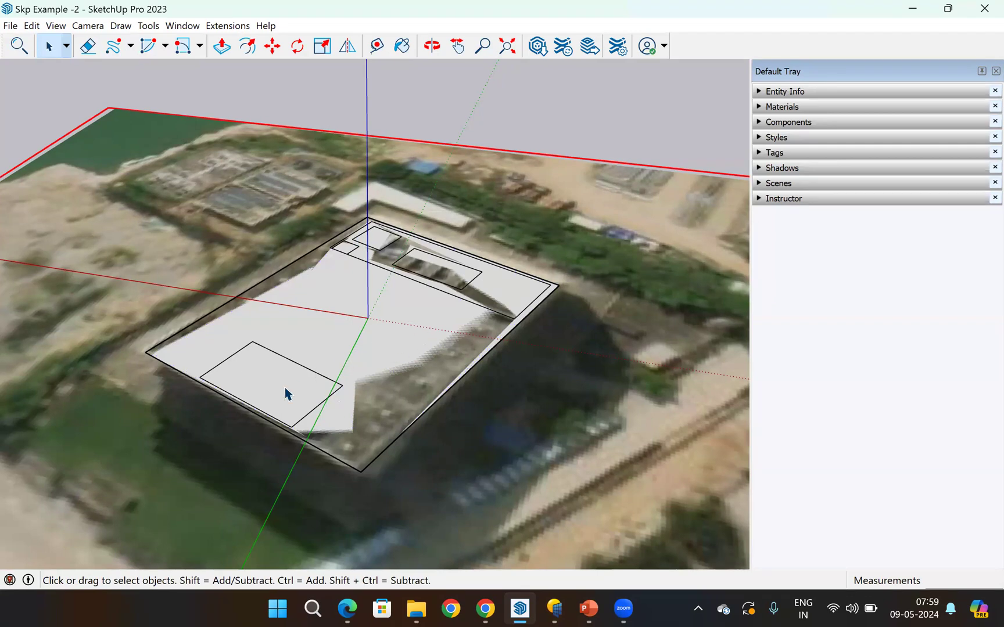
- Extrude the larger square at the west end of the roof's north strip upward by 35 m with Push/Pull
click(385, 243)
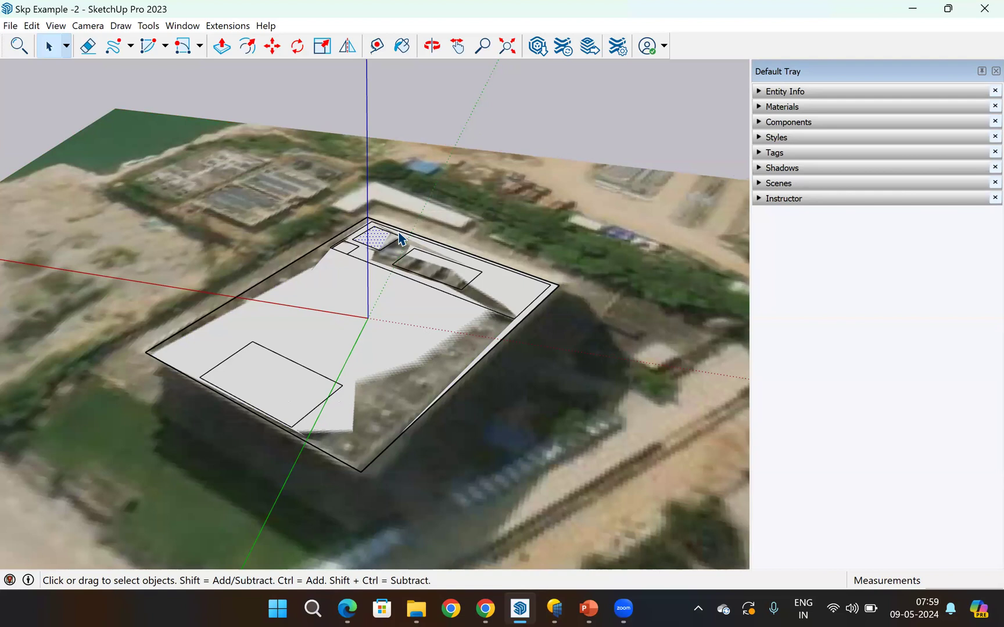
scroll(383, 244, up, 3)
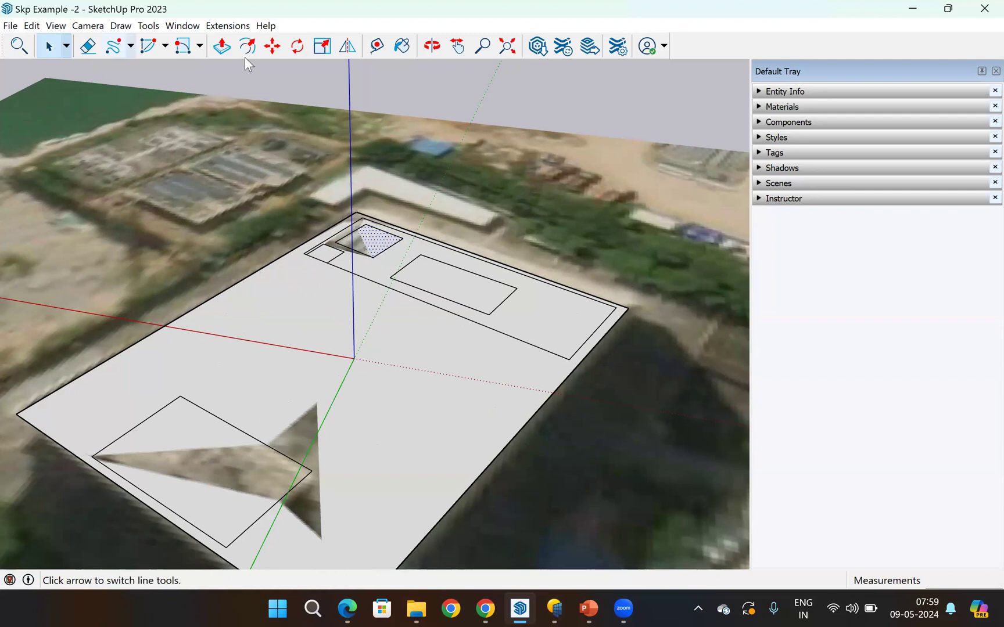
click(222, 46)
click(375, 238)
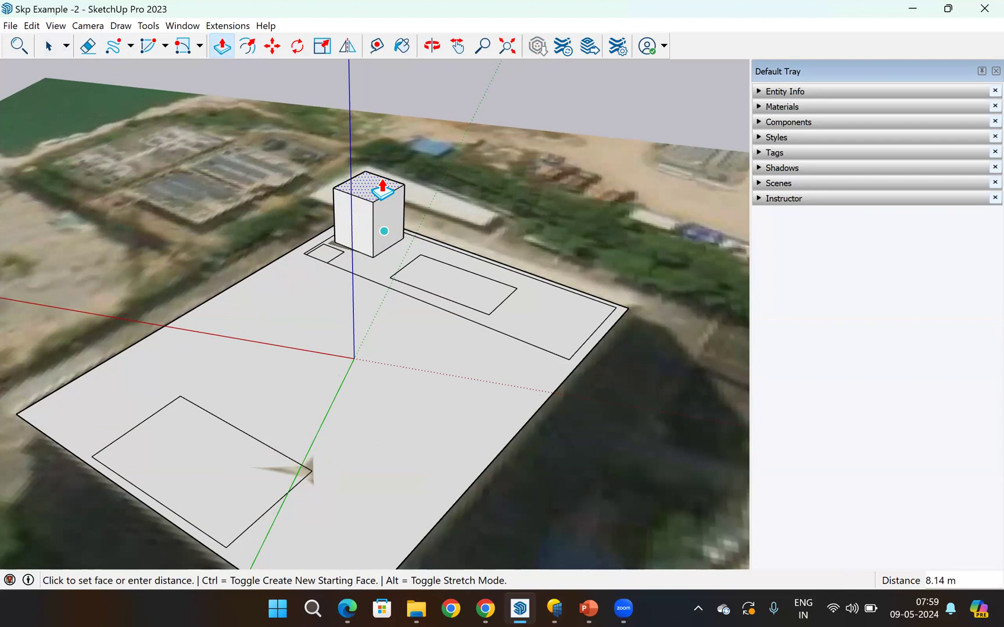
text(35)
key(Return)
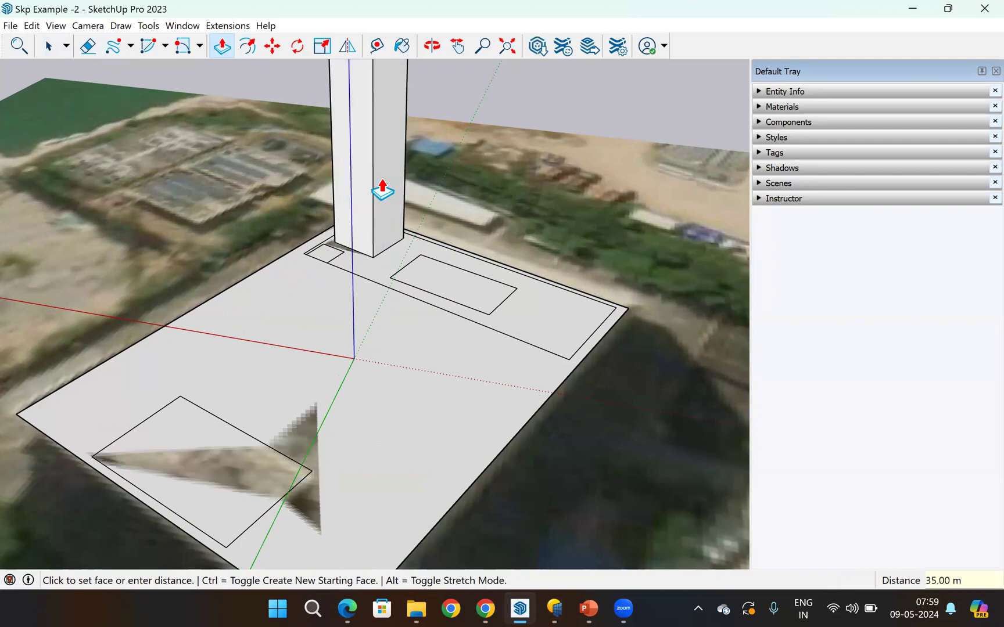
- Extrude the small square at the north strip's inner west corner upward by 35 m
scroll(324, 286, down, 2)
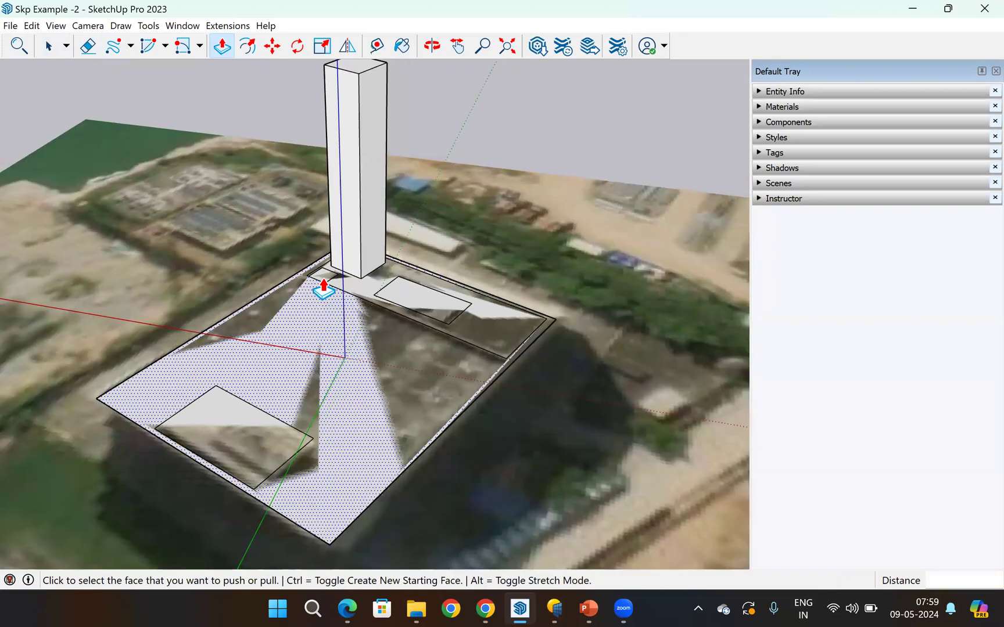
scroll(324, 286, up, 4)
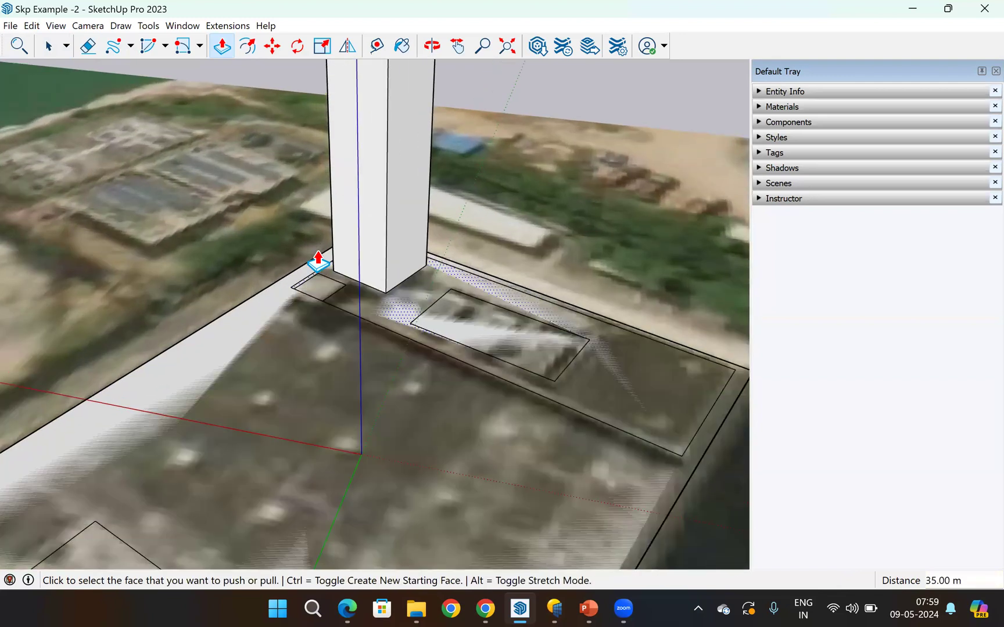
click(318, 261)
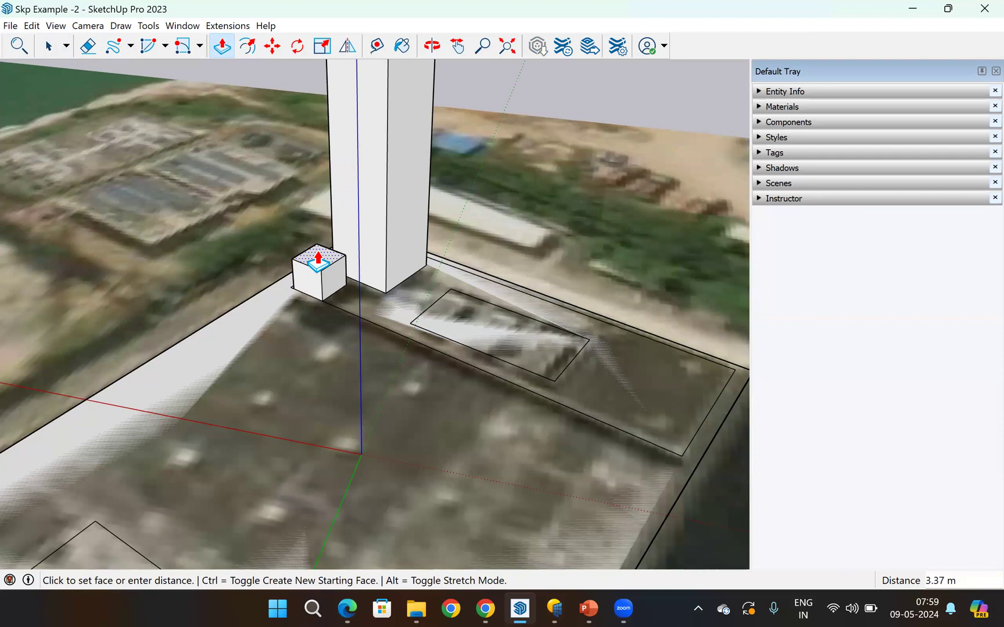
text(35)
key(Return)
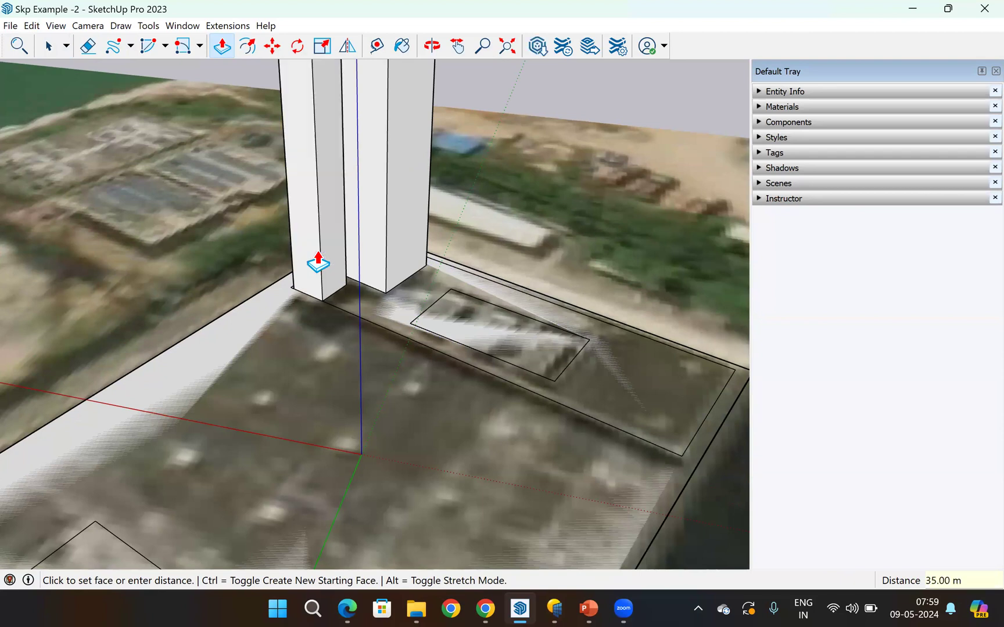
- Extrude the equipment-unit rectangle inside the north strip upward by 34 m
click(655, 404)
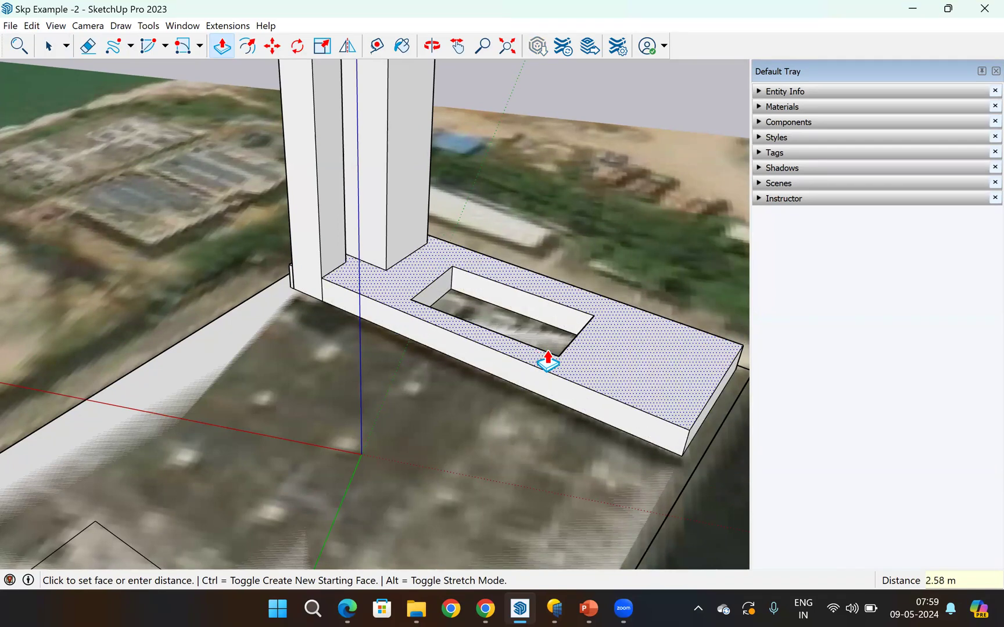
key(Escape)
click(541, 345)
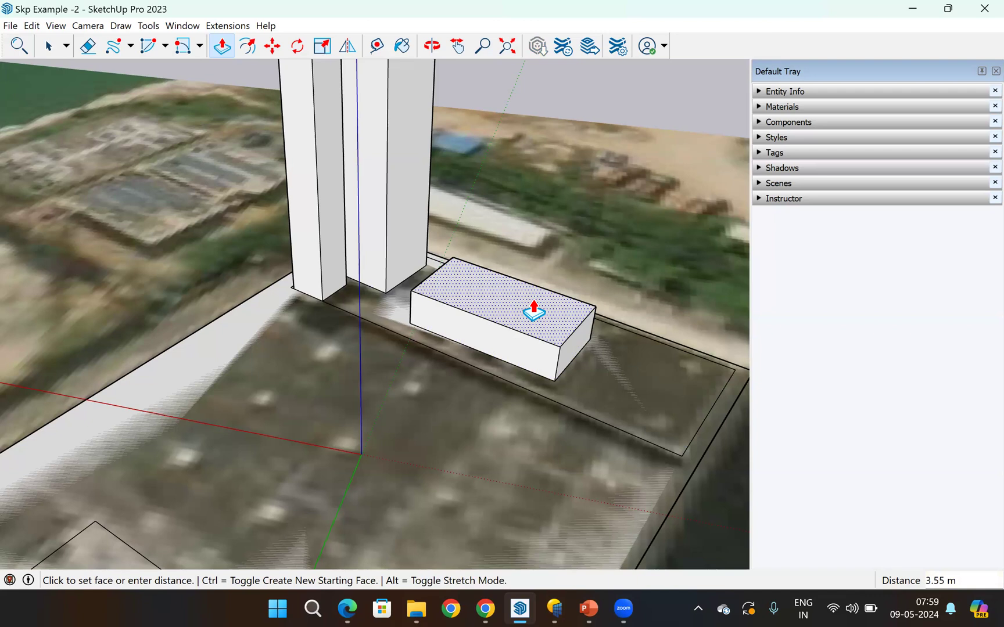
text(34)
key(Return)
- Extrude the remaining face of the north strip around the raised blocks upward by 31 m
click(638, 408)
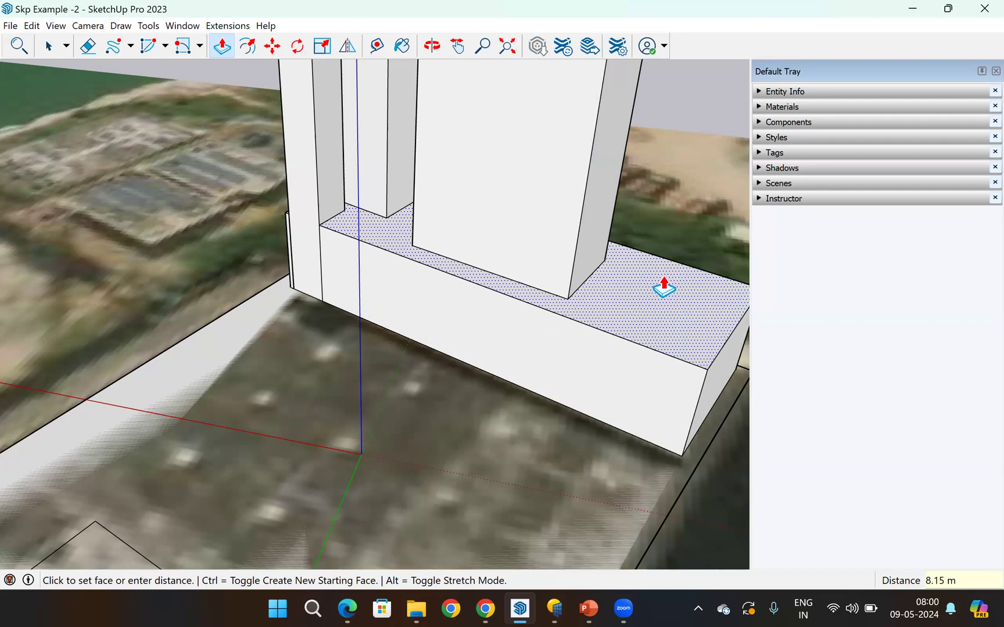
scroll(593, 316, down, 1)
scroll(596, 316, down, 3)
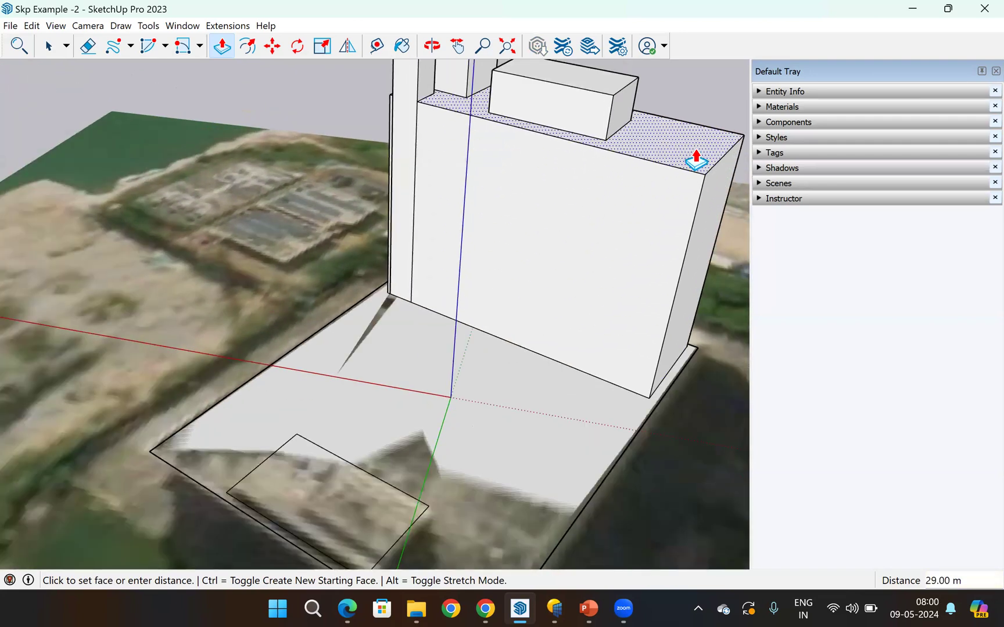
text(31)
key(Return)
- Extrude the rectangle near the roof's south edge upward by 34 m
scroll(515, 376, down, 5)
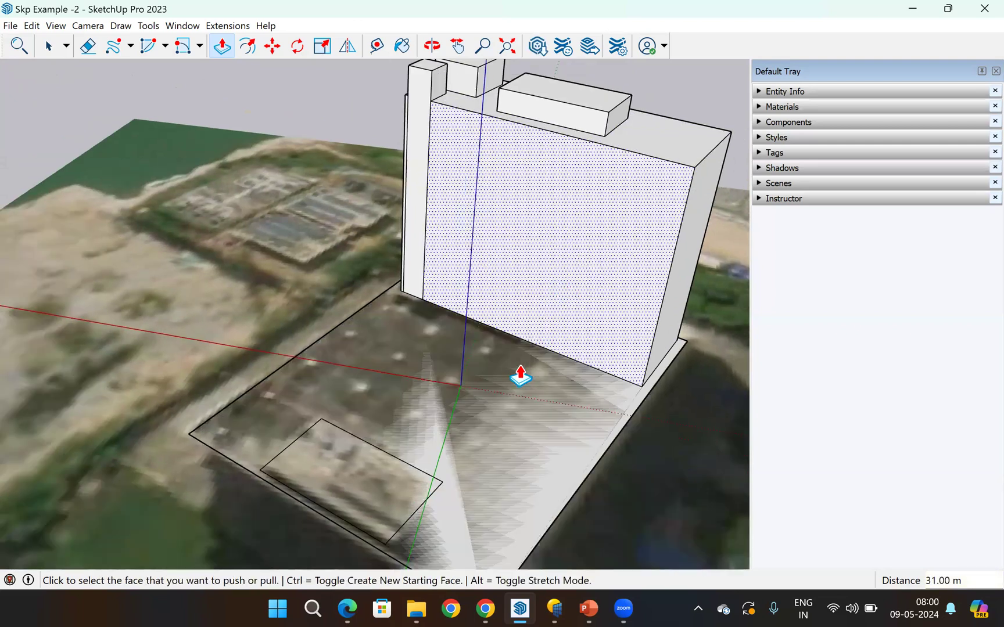
scroll(588, 371, down, 3)
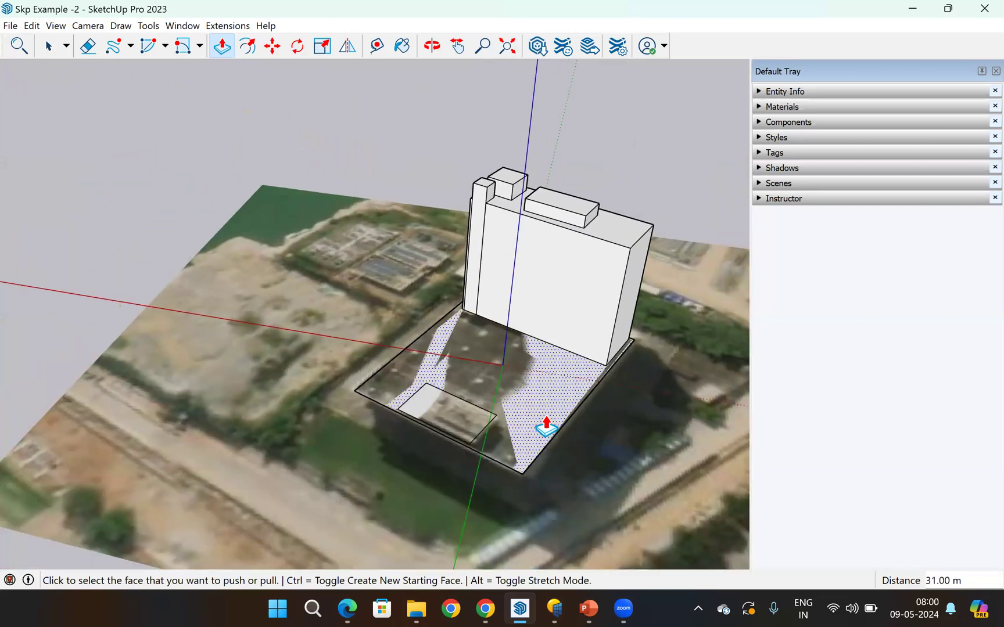
scroll(443, 417, up, 1)
click(443, 416)
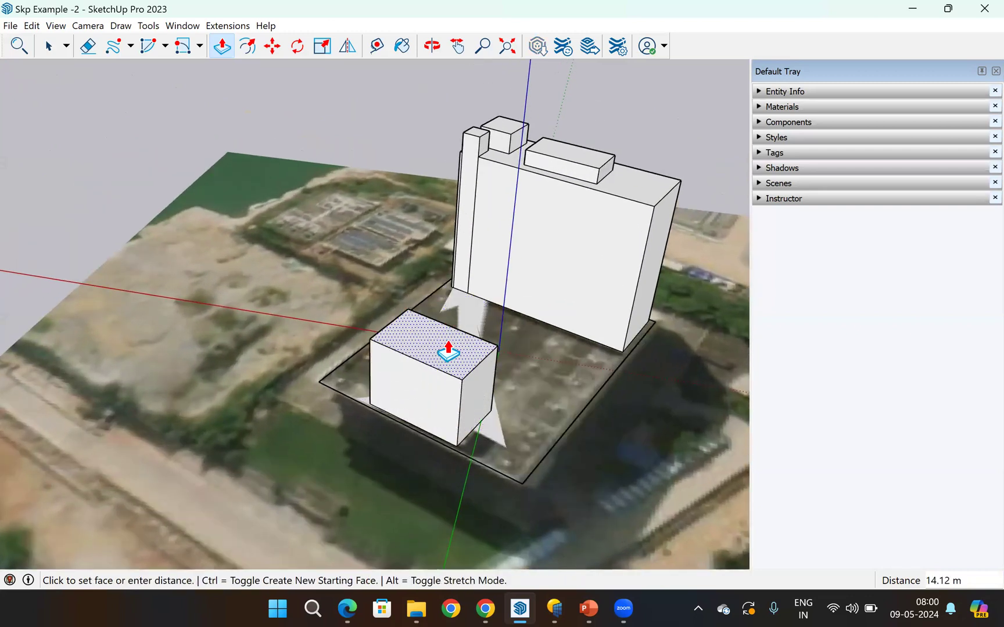
text(34)
key(Return)
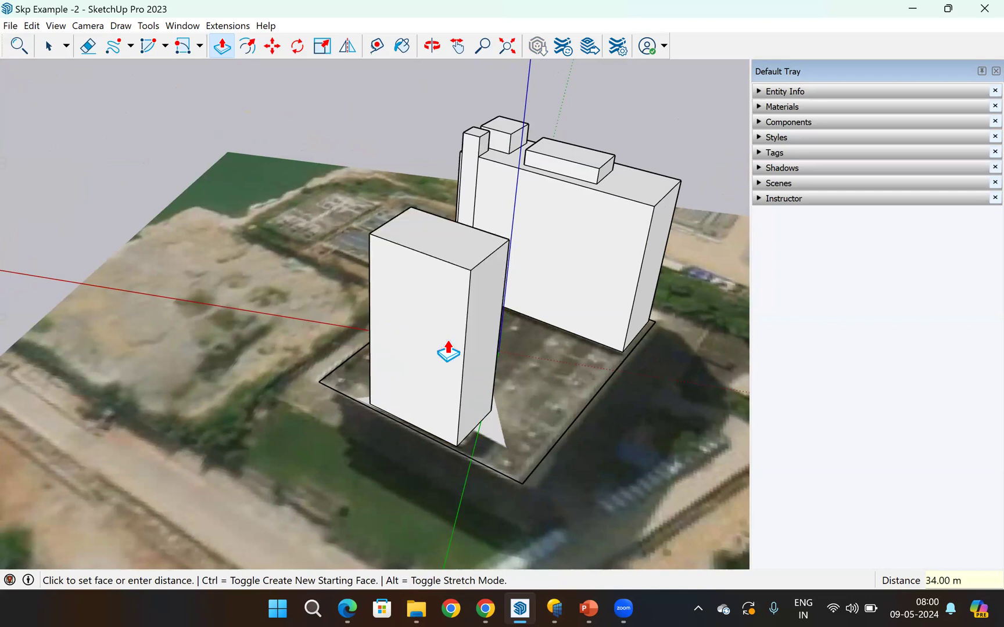
- Extrude the main roof face surrounding the south block and the north strip upward by 31 m
click(541, 393)
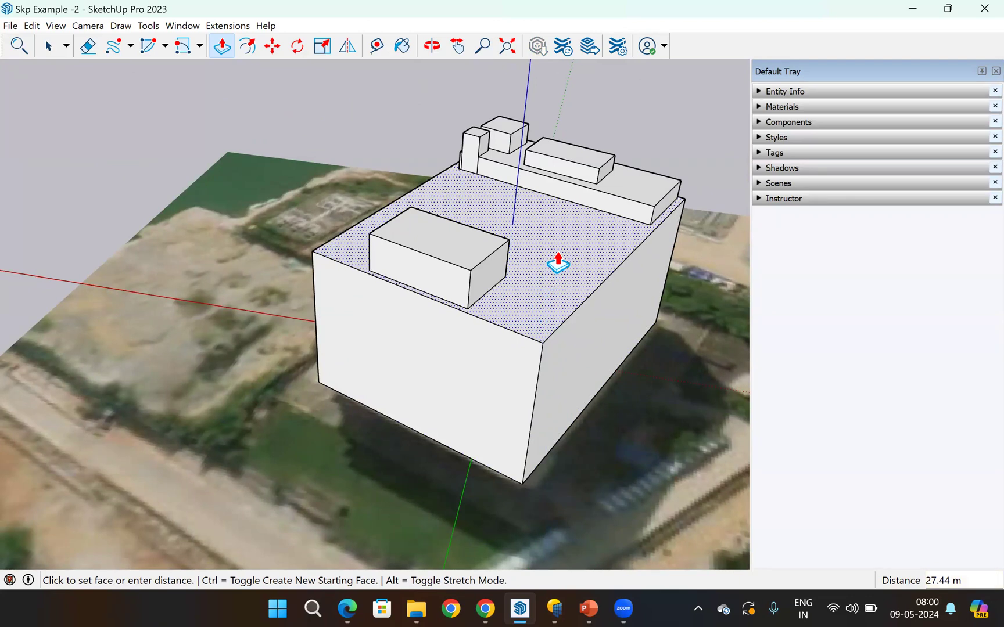
text(3)
text(1)
key(Return)
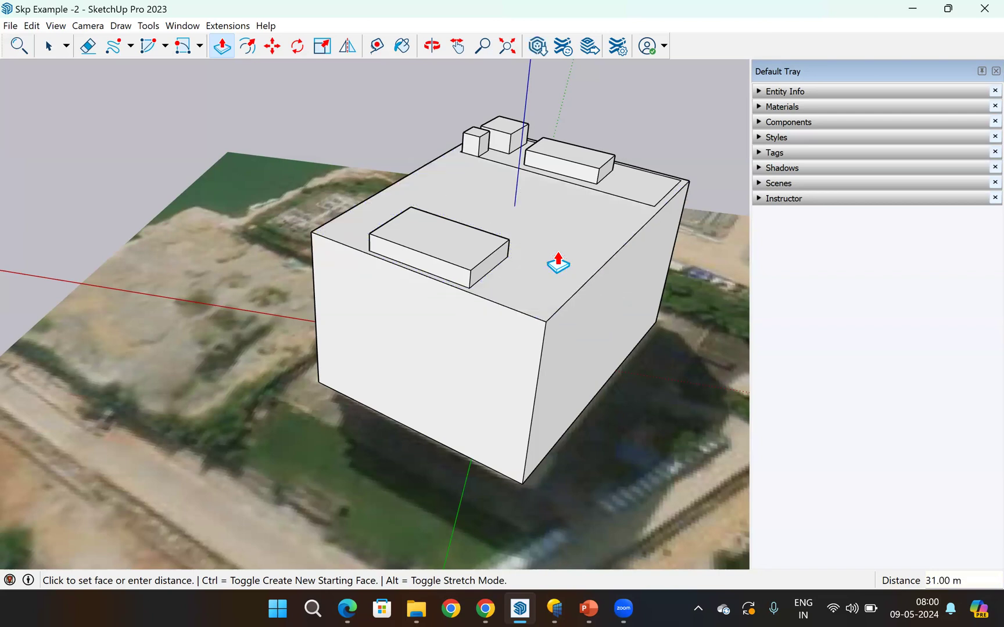
- Offset the main roof face's outline slightly inward to form a thin parapet border along the building's edges
click(253, 48)
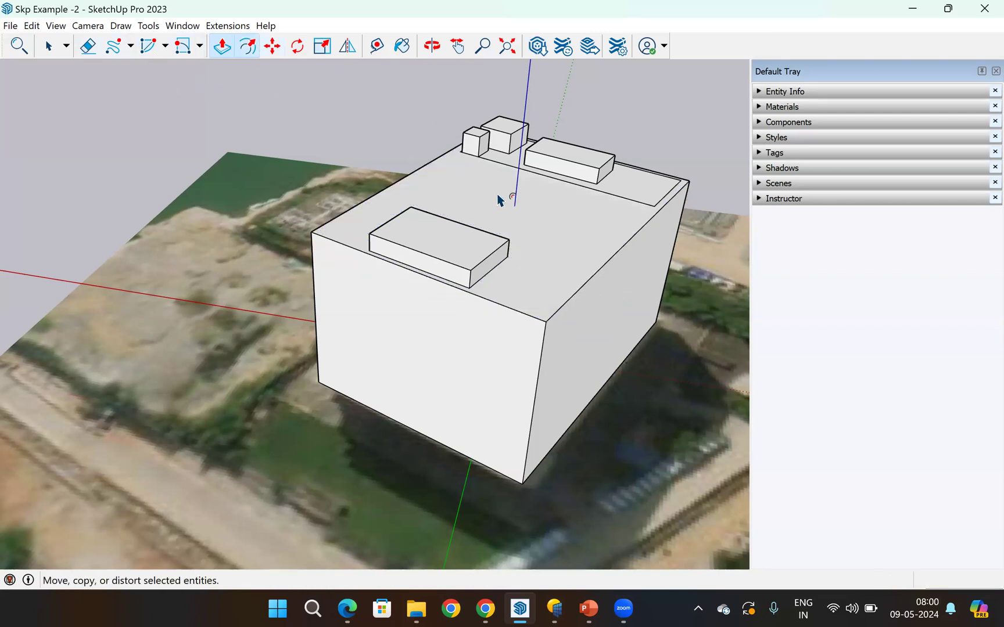
click(563, 263)
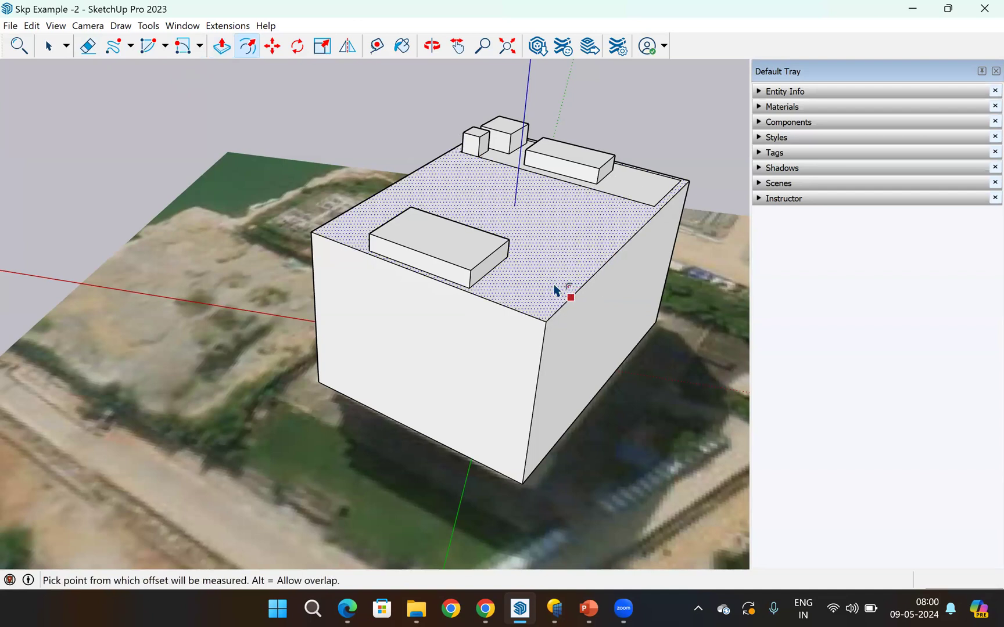
click(545, 271)
scroll(544, 323, up, 5)
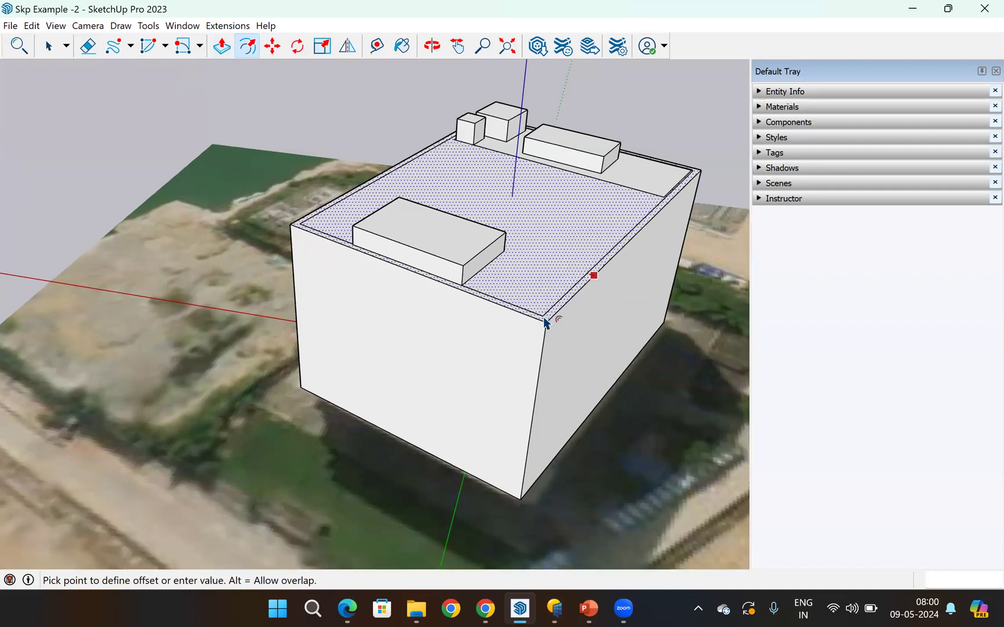
scroll(546, 330, up, 4)
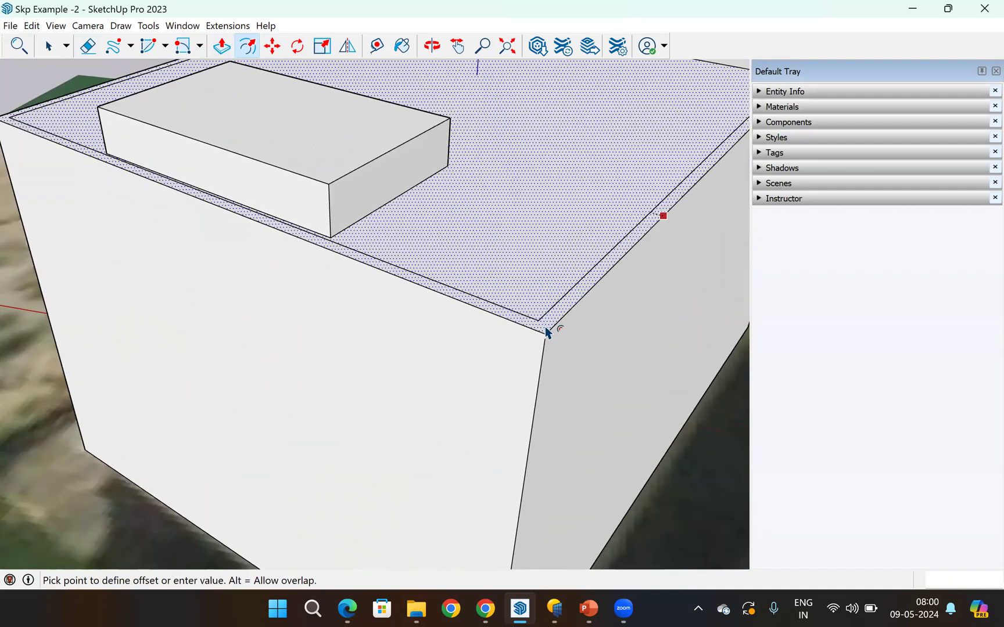
click(477, 350)
scroll(477, 348, down, 6)
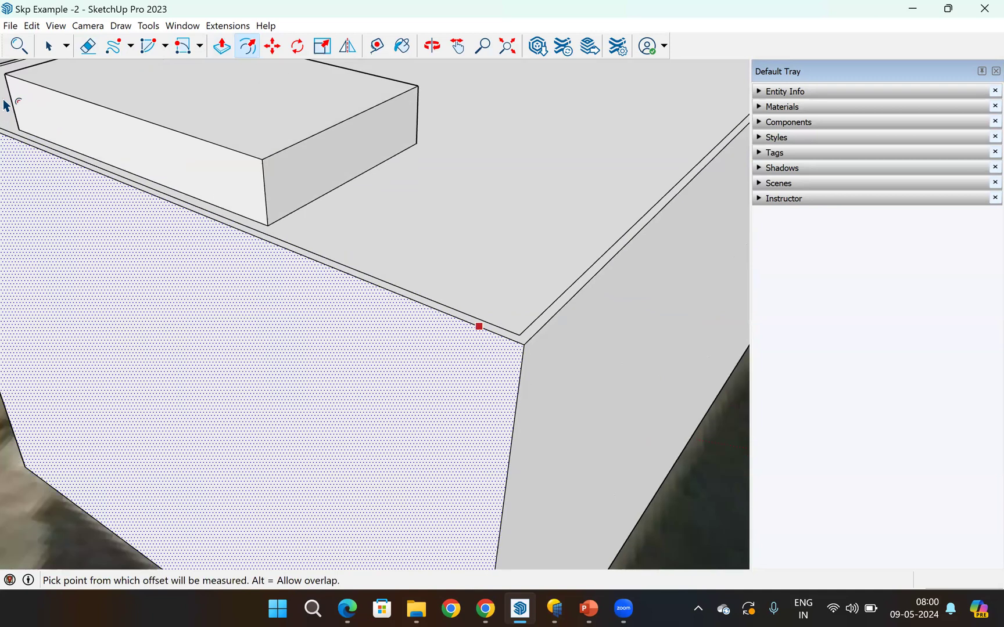
- Push the main roof face inside the parapet border down by 1 m
click(48, 46)
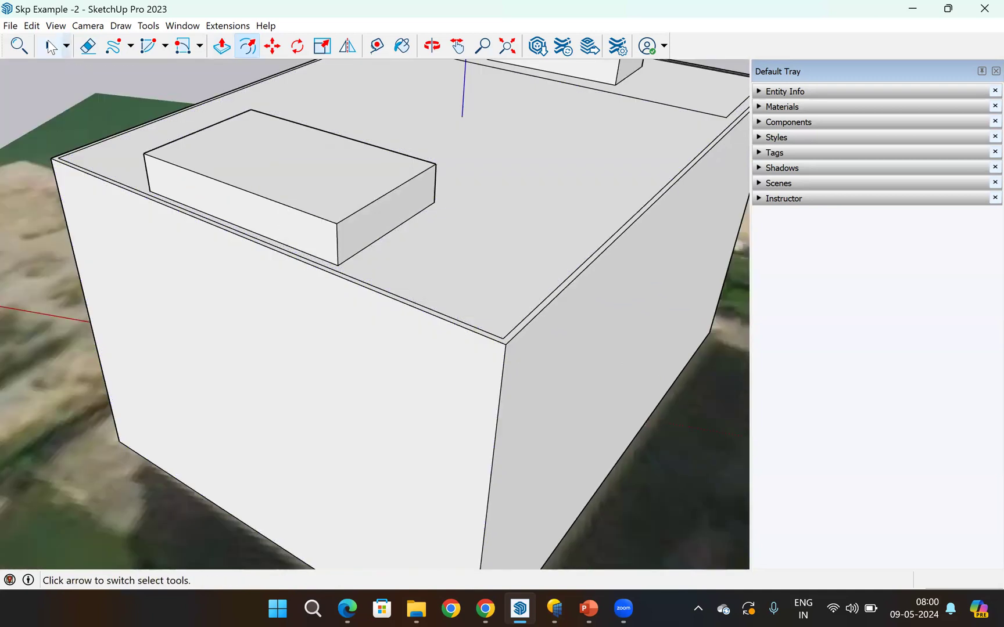
click(221, 46)
click(545, 190)
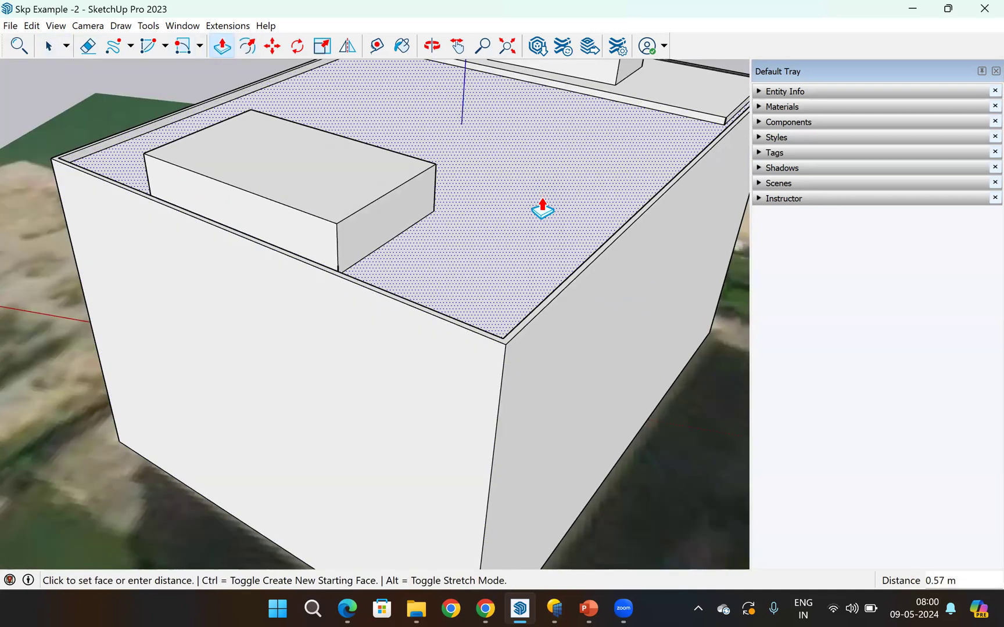
text(1)
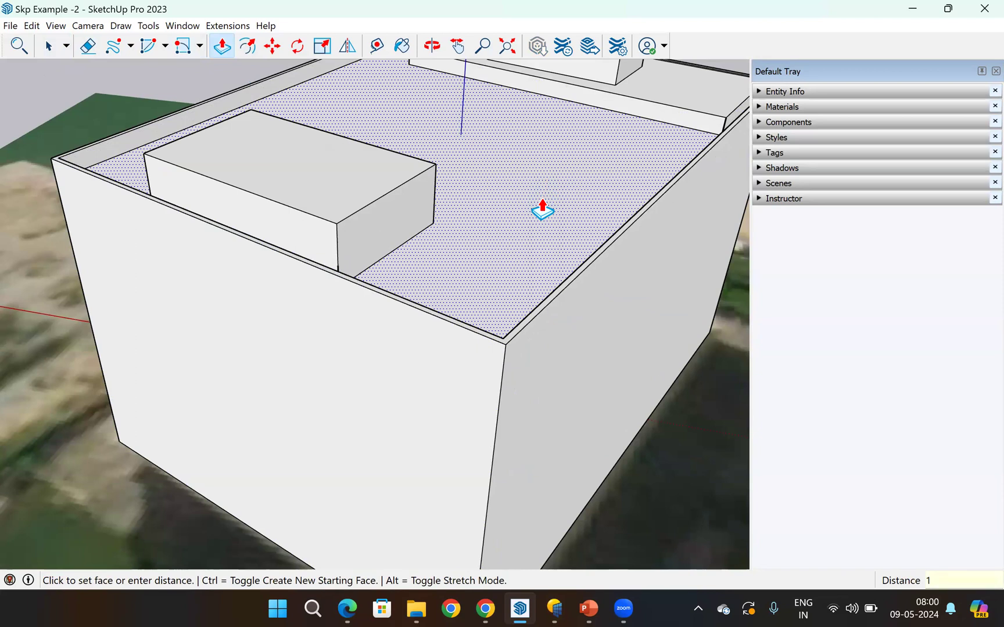
key(Return)
middle_drag(381, 280, 120, 72)
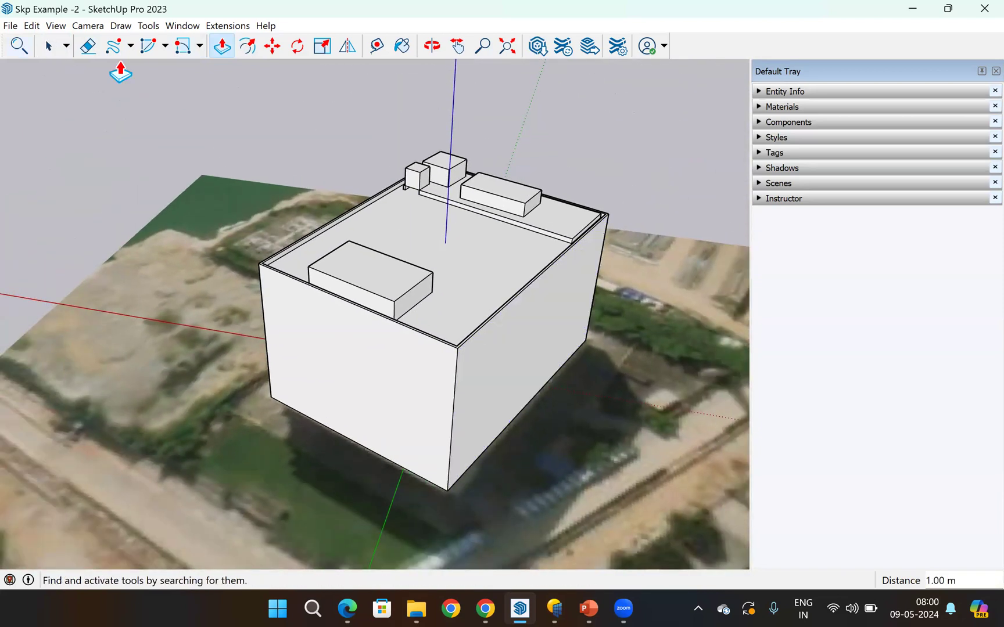
- Examine the extruded building from all sides, including its parapet, rooftop blocks and walls
click(433, 46)
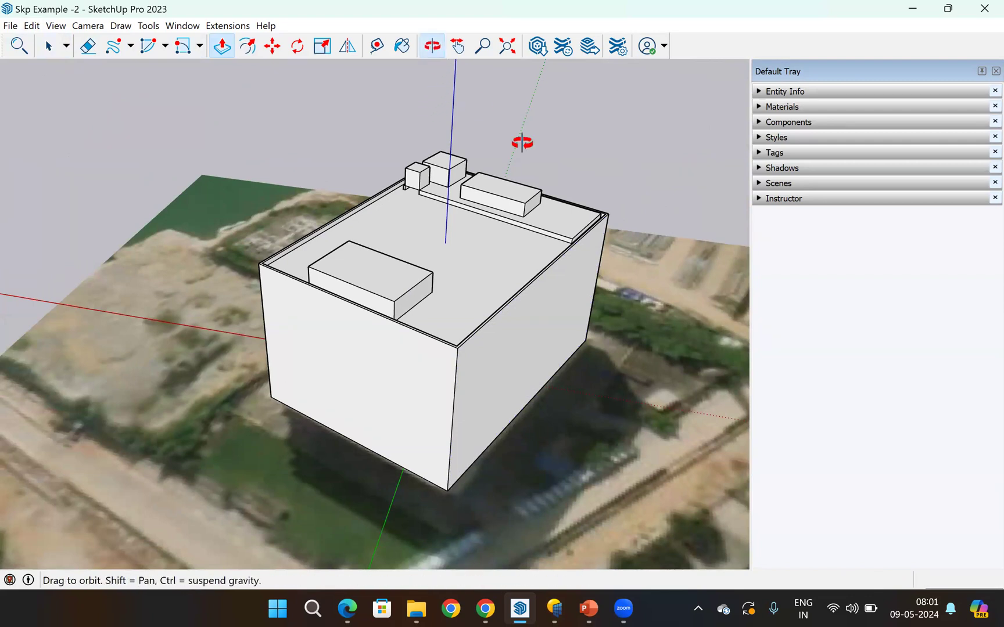
drag(535, 195, 397, 226)
drag(514, 198, 397, 263)
drag(511, 271, 341, 268)
scroll(494, 250, up, 10)
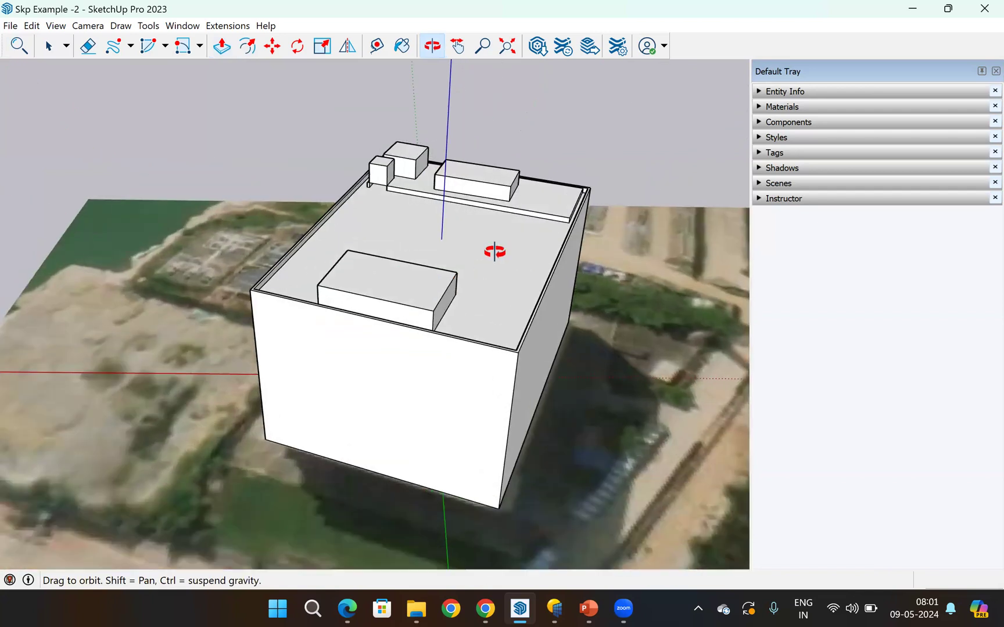
drag(501, 234, 546, 243)
drag(497, 306, 451, 293)
scroll(455, 293, down, 6)
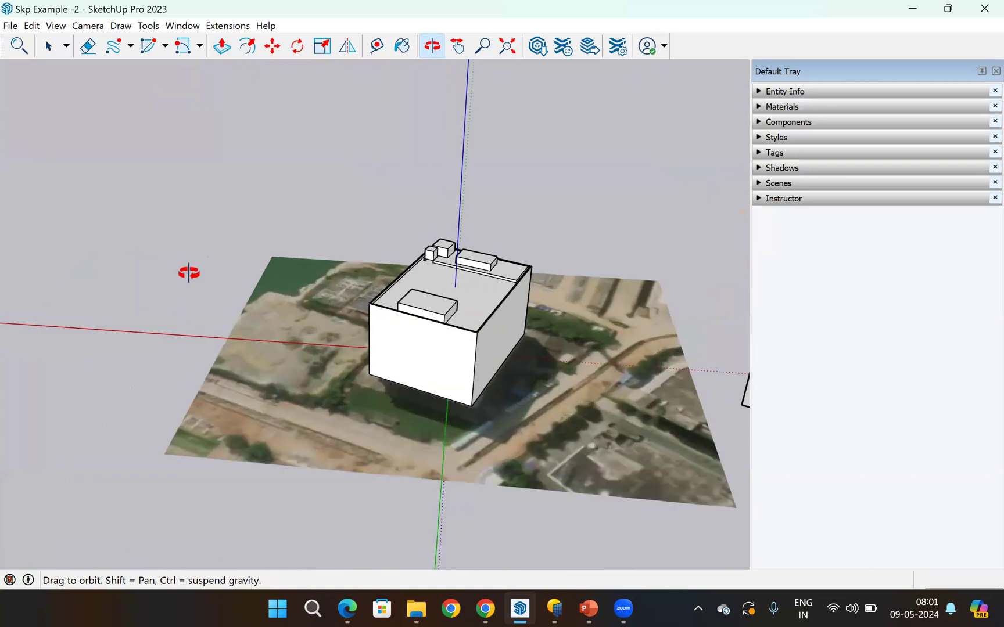
scroll(432, 309, up, 5)
drag(469, 309, 337, 250)
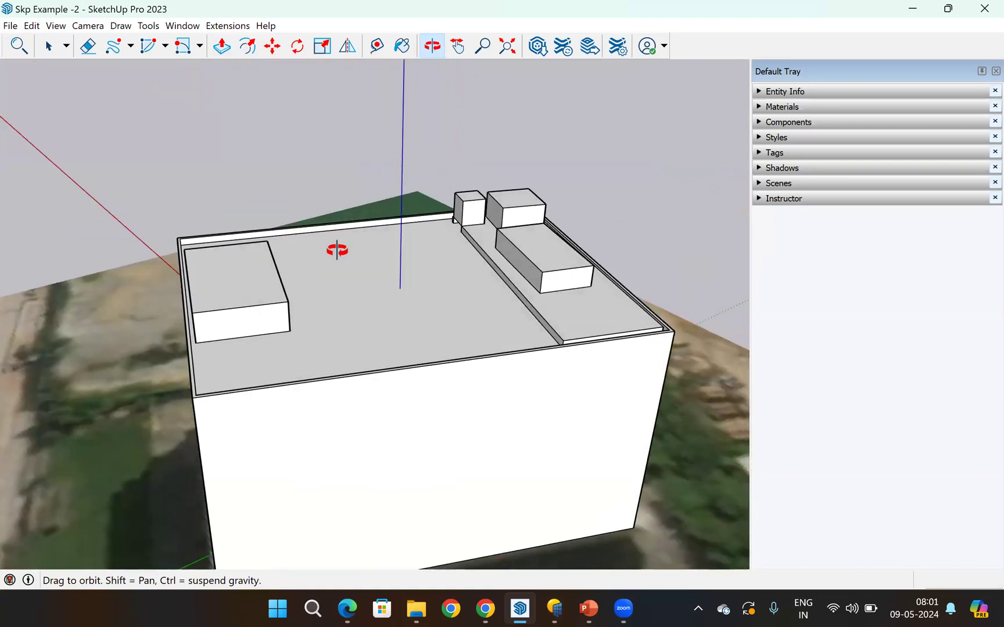
scroll(418, 233, down, 4)
drag(419, 233, 432, 258)
scroll(375, 272, down, 4)
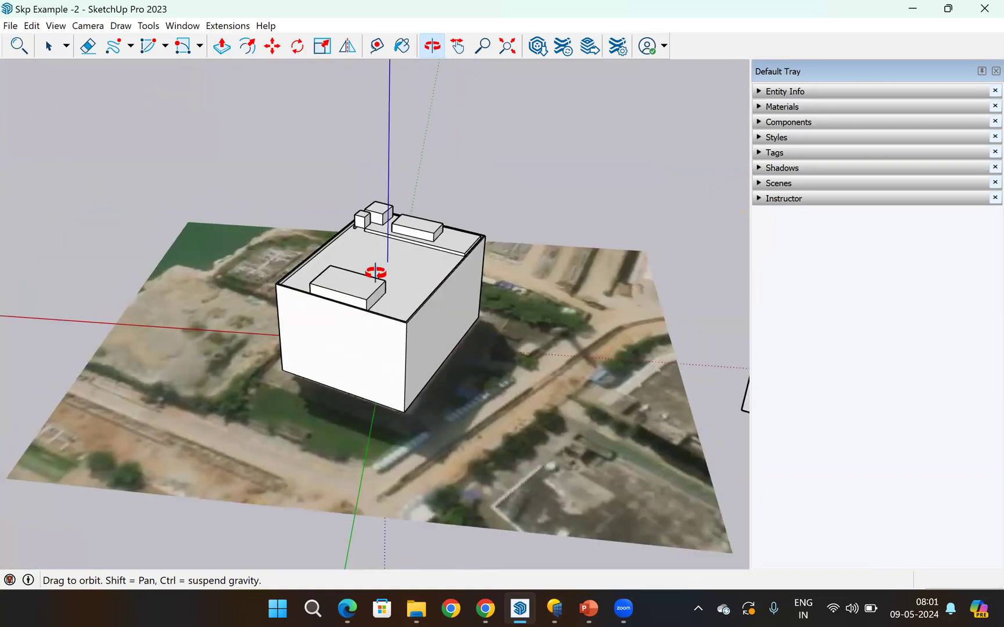
scroll(269, 285, up, 4)
scroll(188, 291, up, 4)
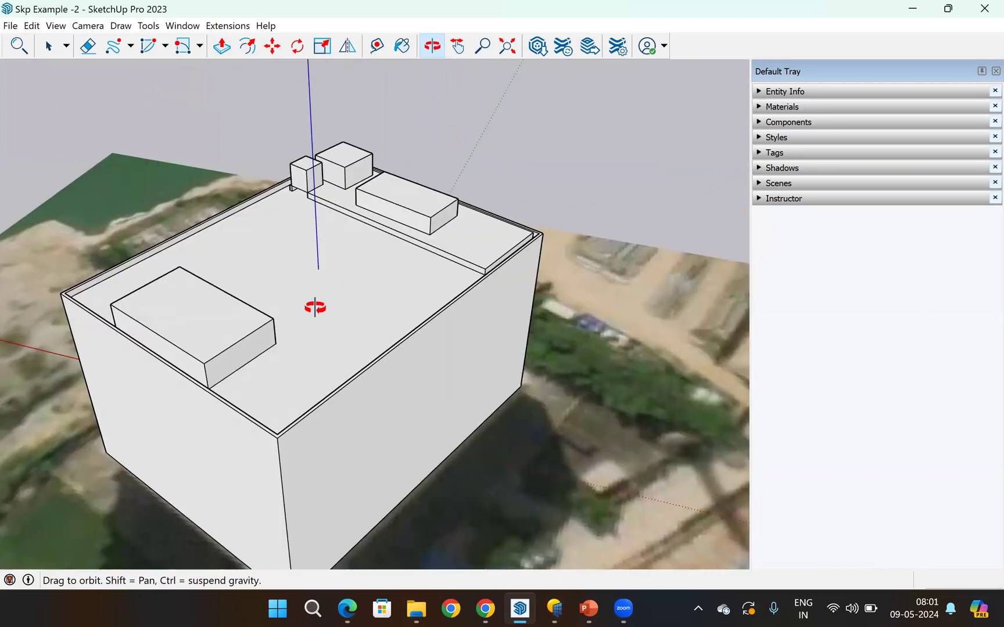
drag(315, 307, 97, 309)
drag(321, 276, 168, 248)
drag(332, 255, 192, 277)
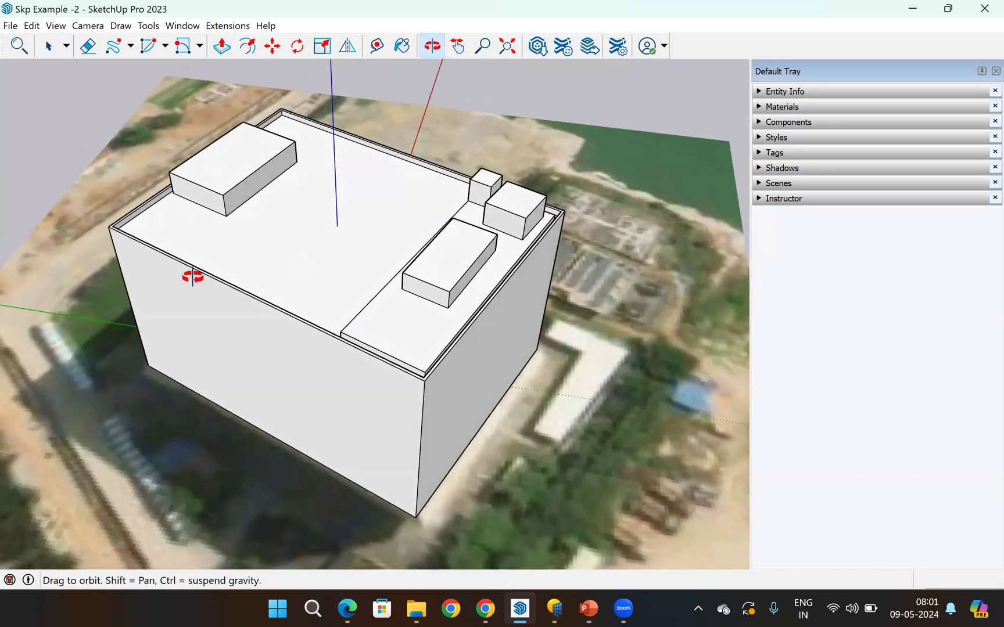
drag(367, 290, 247, 286)
drag(352, 278, 572, 273)
drag(303, 370, 372, 204)
click(49, 45)
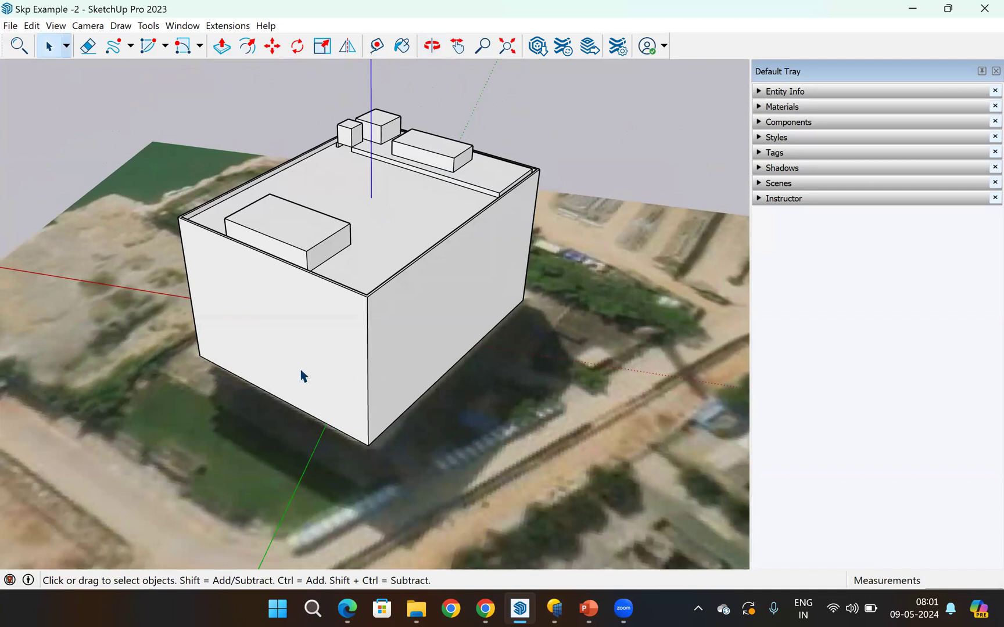
middle_drag(318, 360, 405, 368)
scroll(242, 314, up, 3)
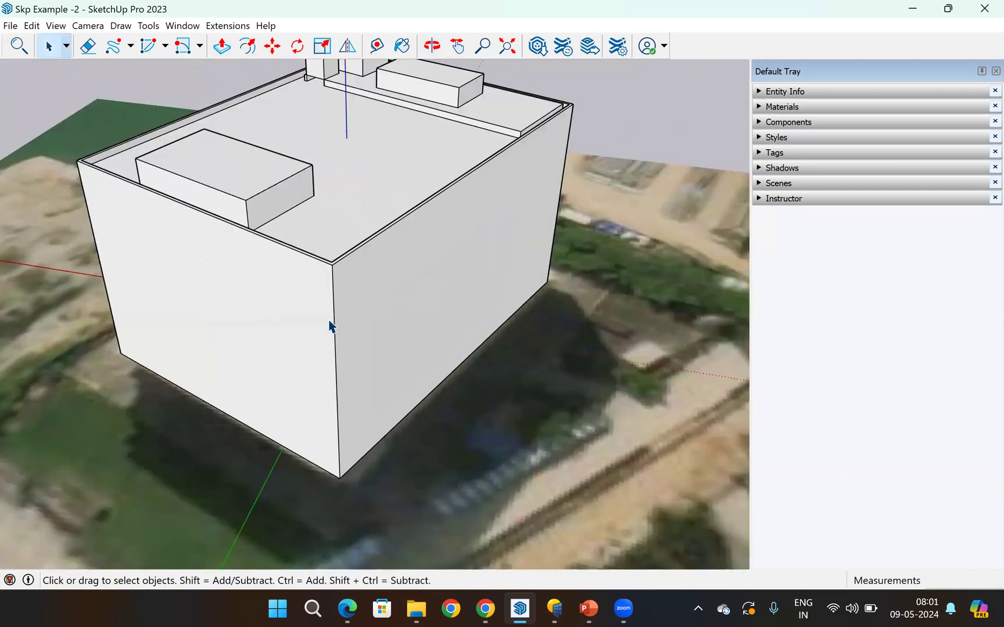
scroll(529, 247, down, 2)
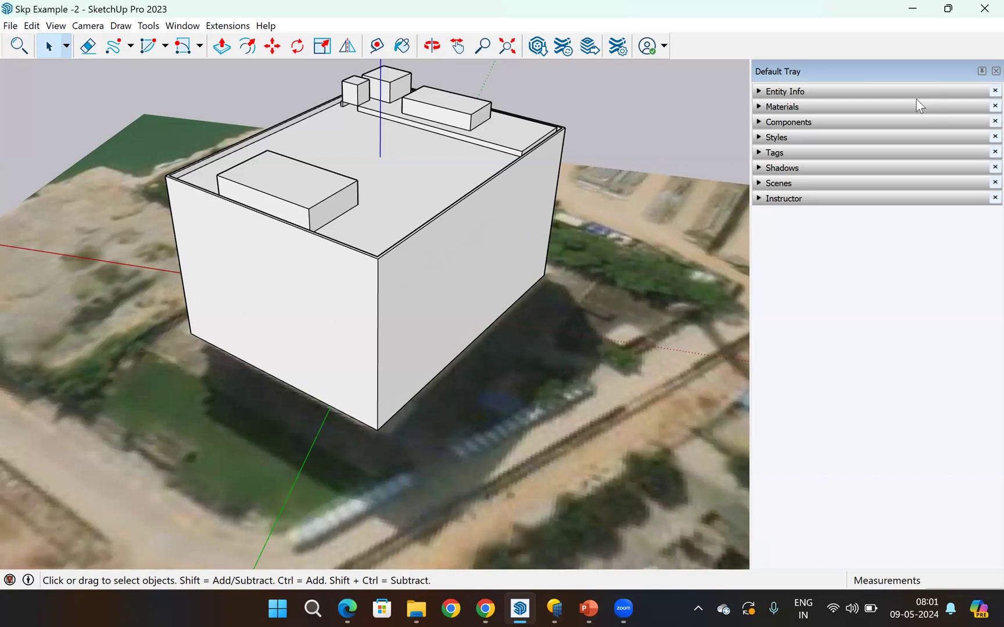
- Look through the available style collections and the component library
click(847, 107)
click(826, 108)
click(820, 121)
click(821, 121)
click(793, 93)
click(793, 93)
click(789, 139)
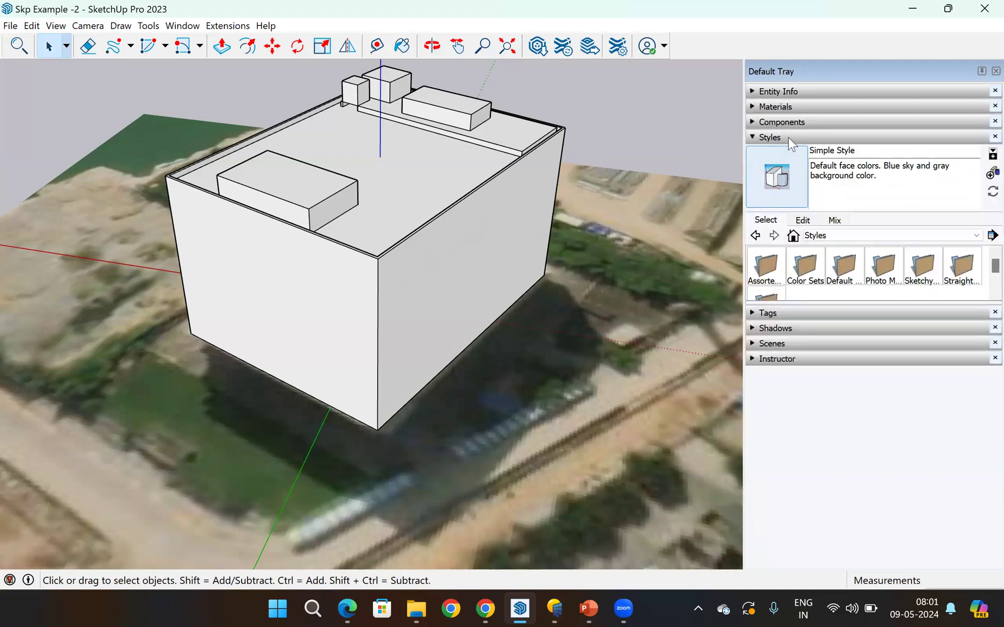
click(789, 139)
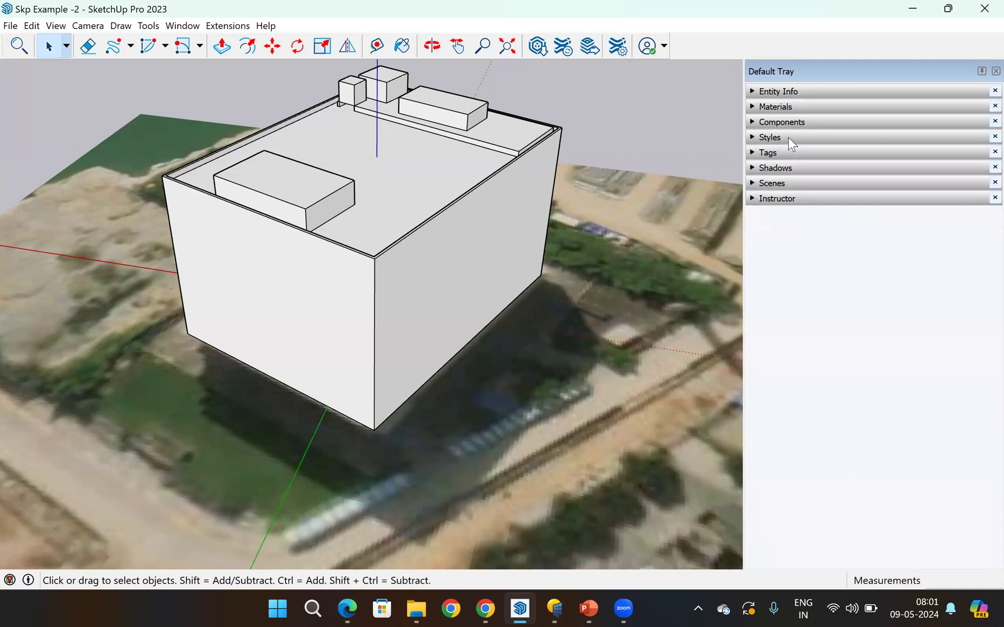
click(786, 123)
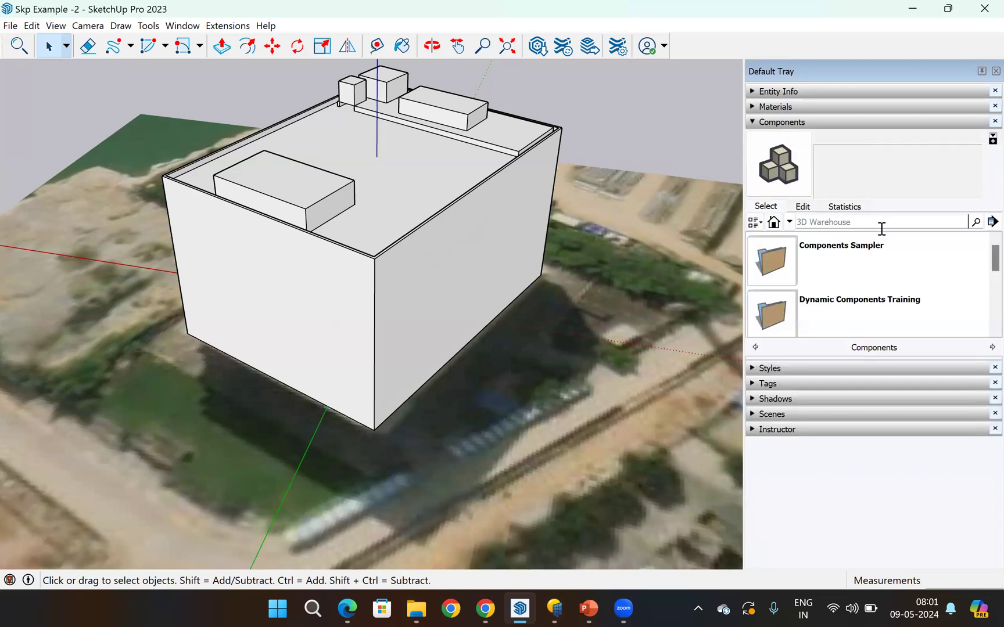
scroll(781, 267, down, 1)
scroll(799, 279, up, 1)
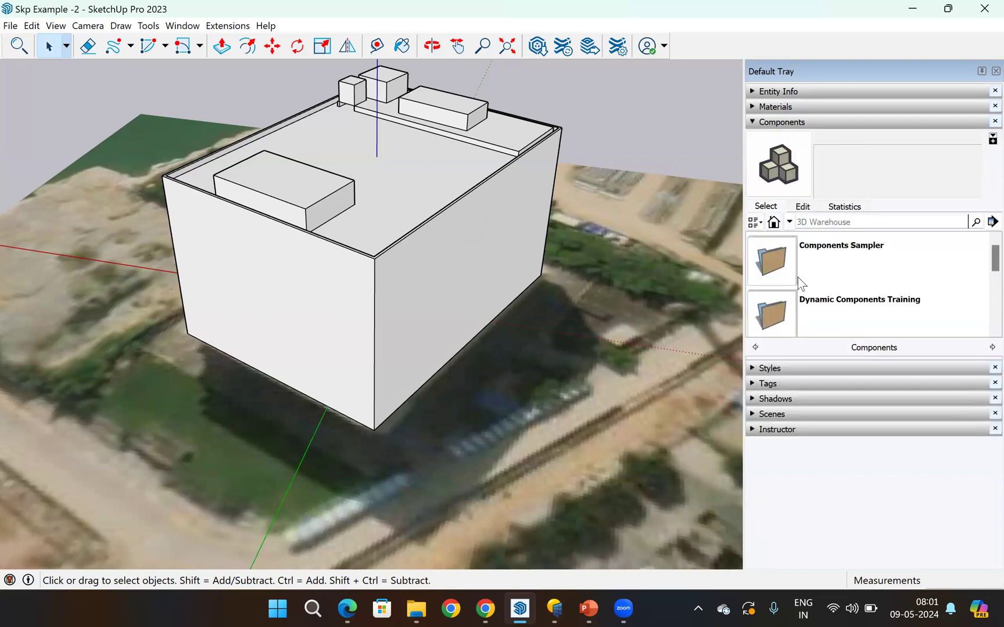
click(804, 208)
click(761, 208)
click(483, 283)
click(778, 122)
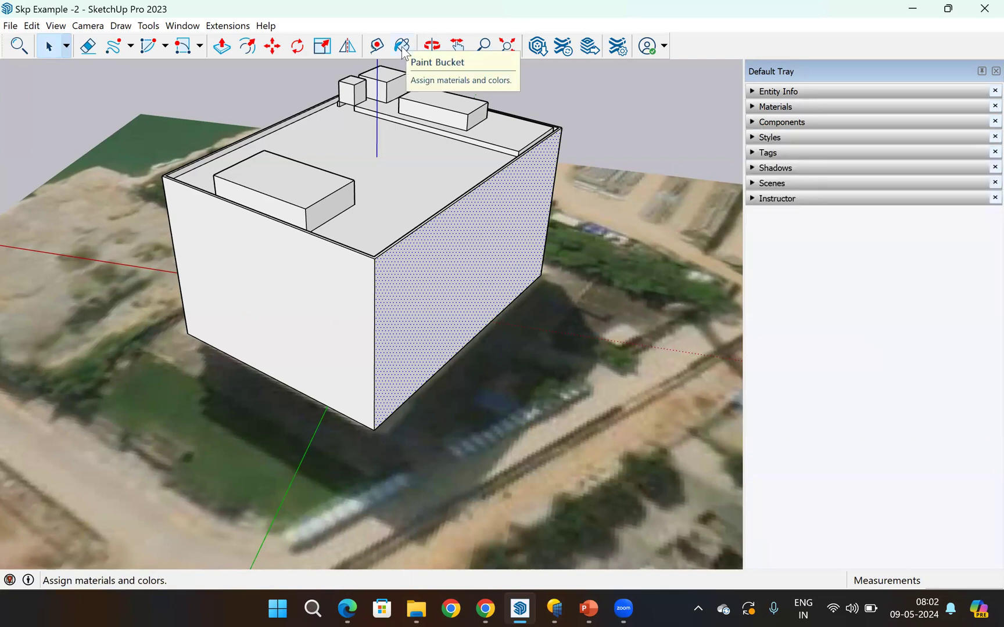
- Start the Paint Bucket and look through the Brick, Cladding and Siding and the Asphalt and Concrete material collections
click(402, 46)
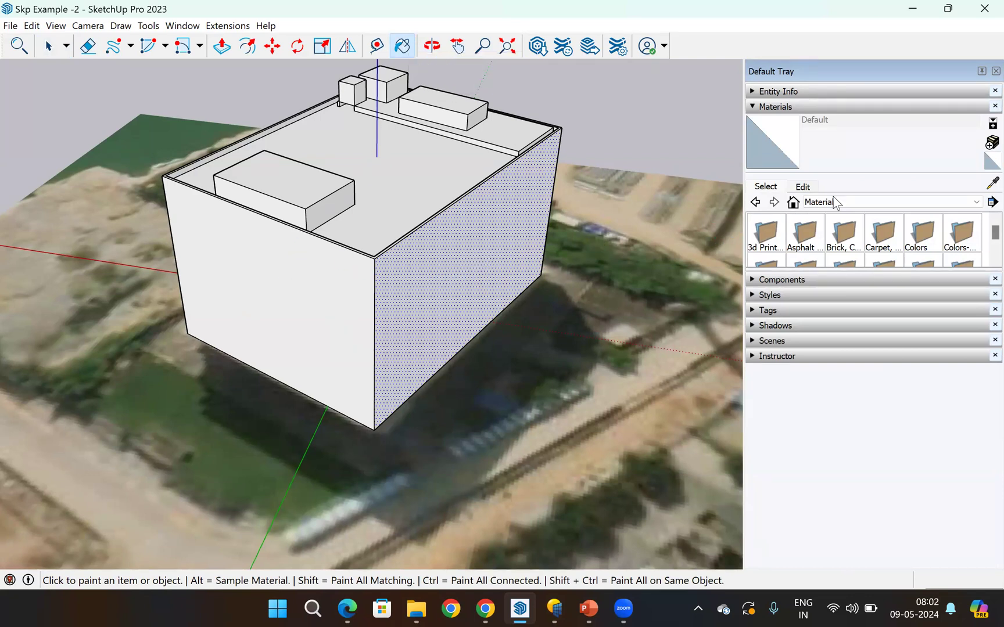
click(854, 203)
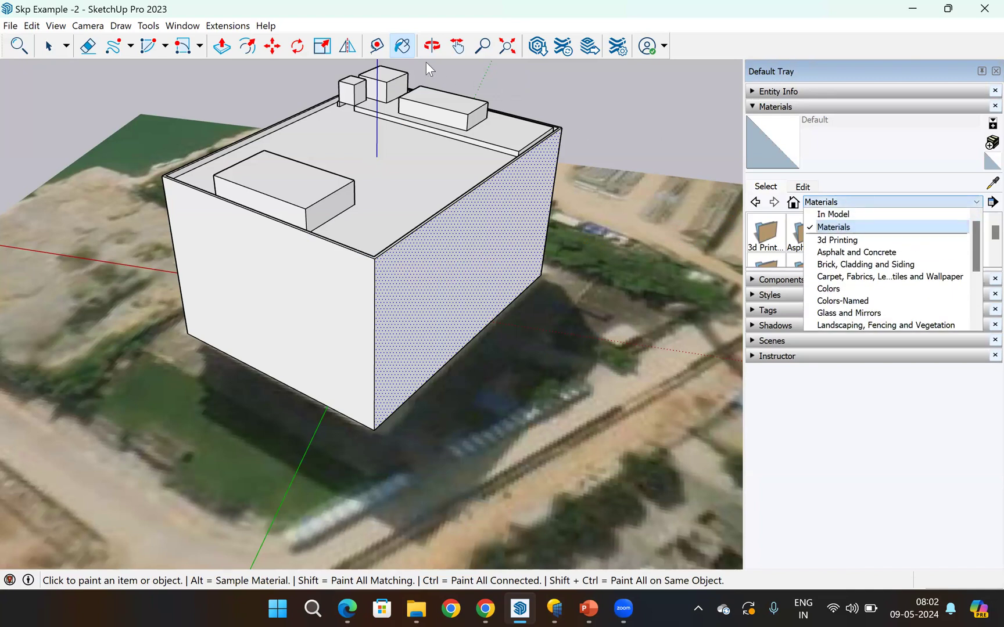
click(401, 46)
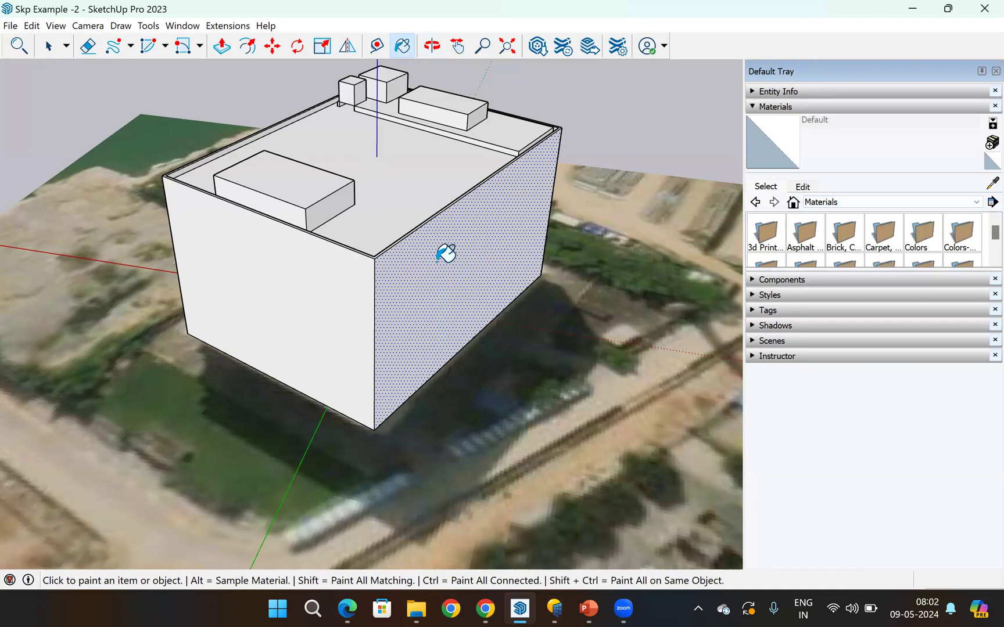
click(816, 204)
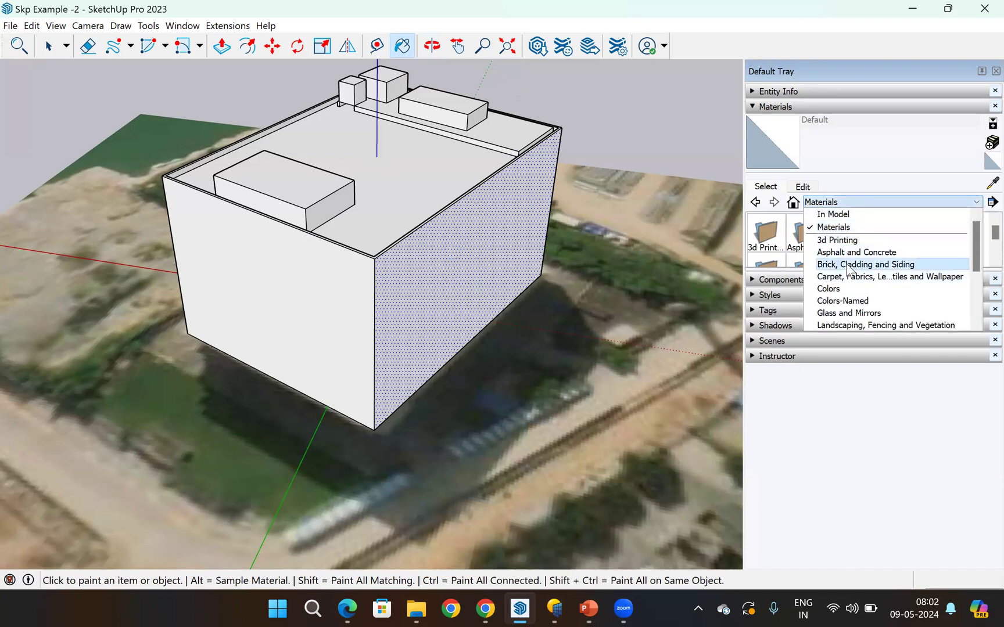
click(849, 265)
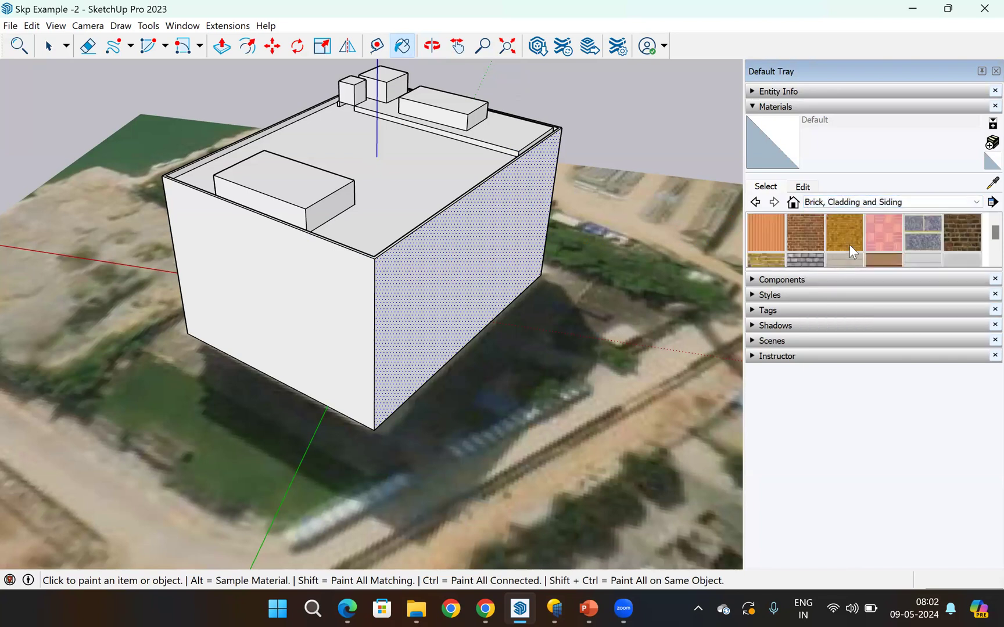
scroll(851, 235, down, 5)
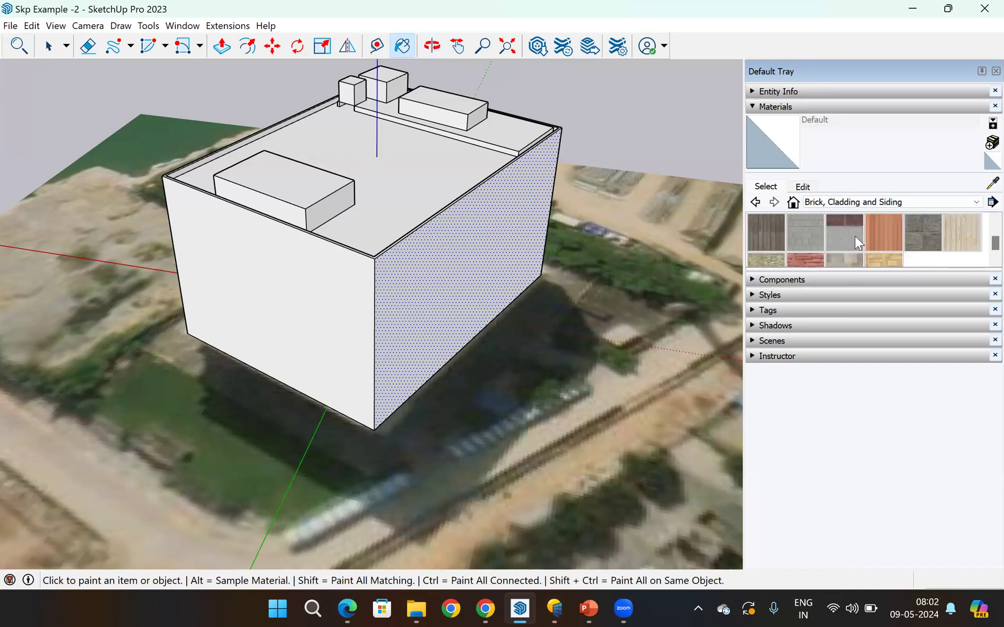
scroll(855, 238, up, 2)
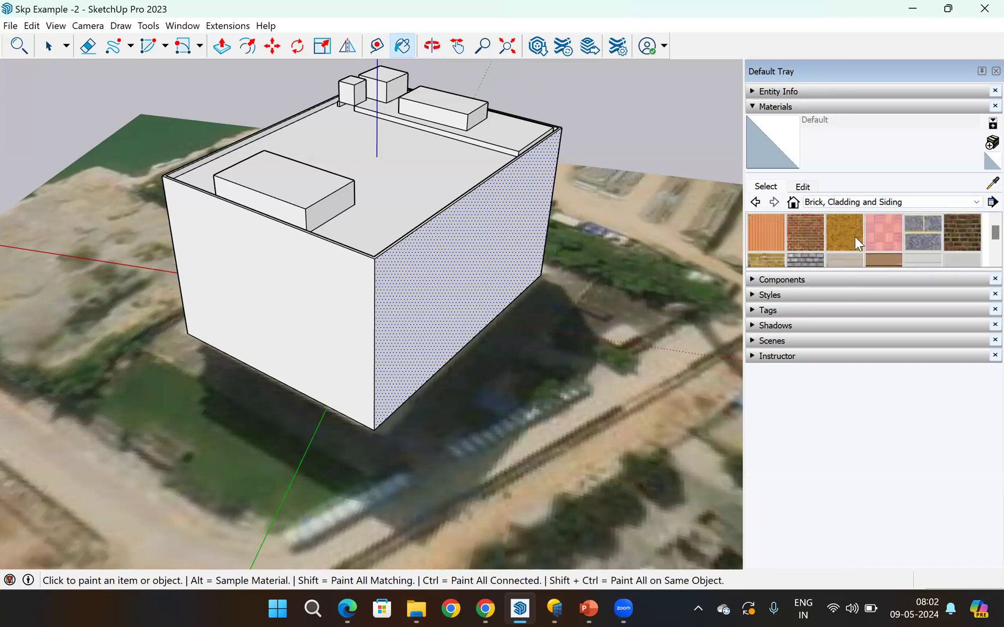
click(854, 202)
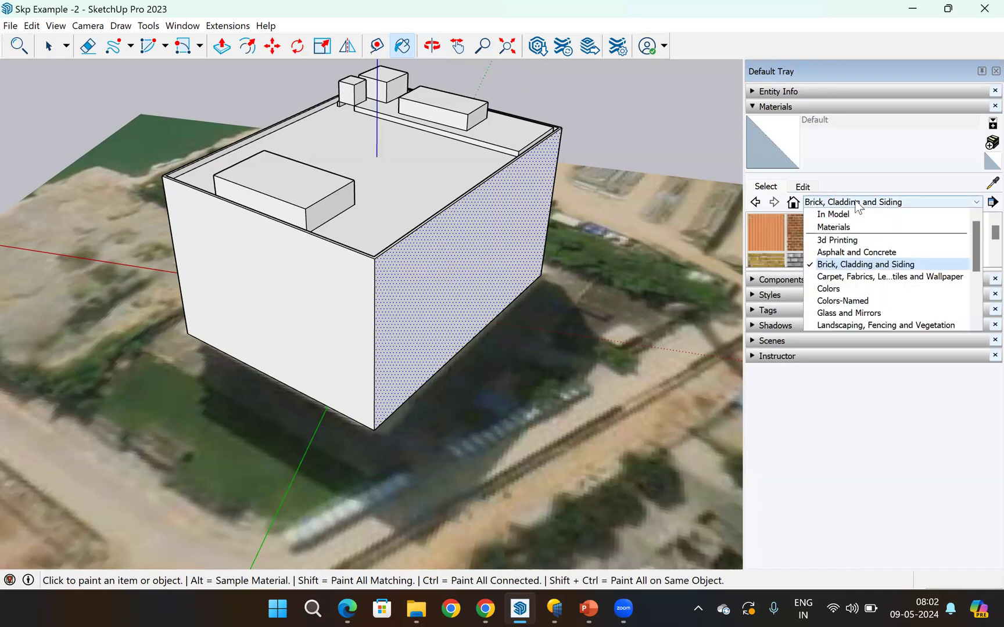
click(850, 253)
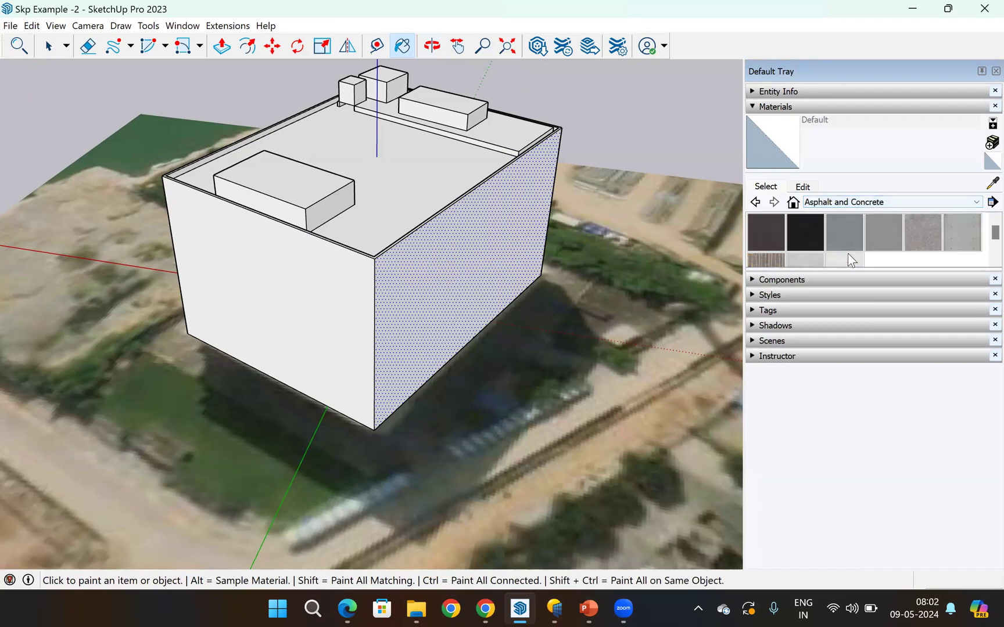
- Look through the Colors, Glass and Mirrors, and Landscaping, Fencing and Vegetation material collections
click(841, 203)
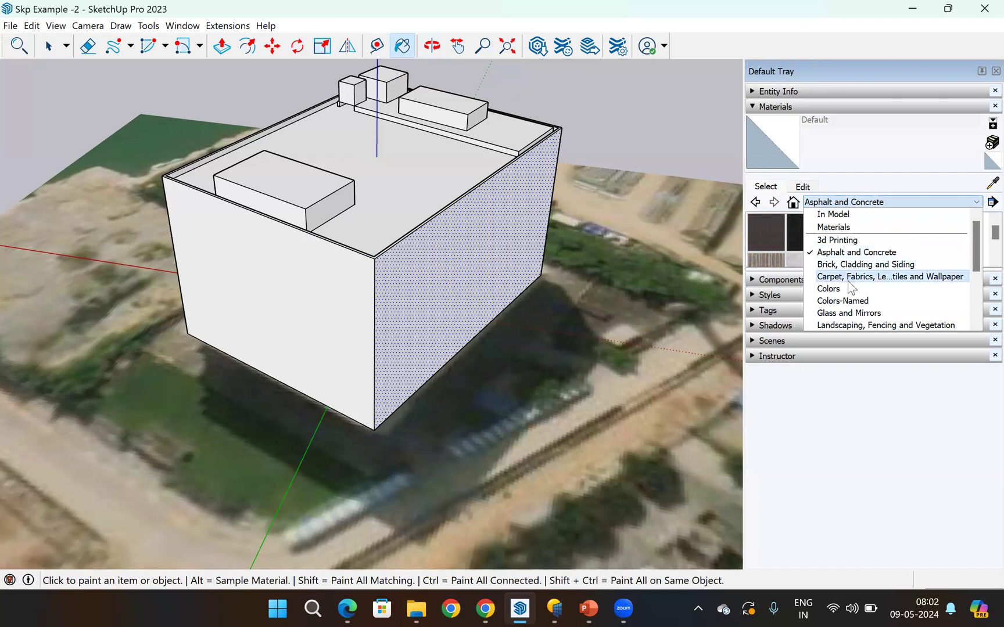
click(835, 289)
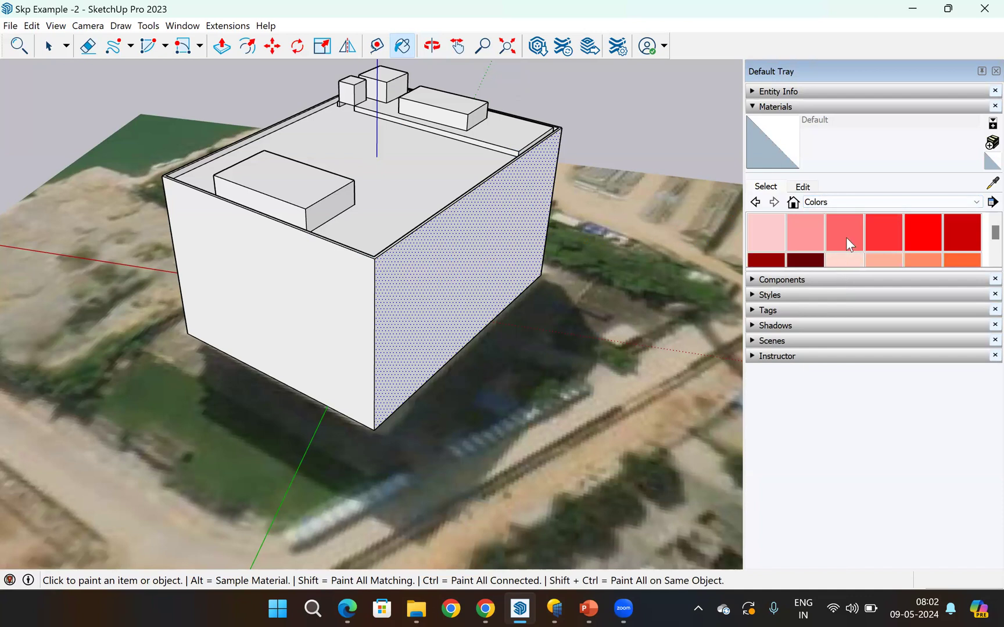
scroll(847, 236, down, 2)
click(839, 203)
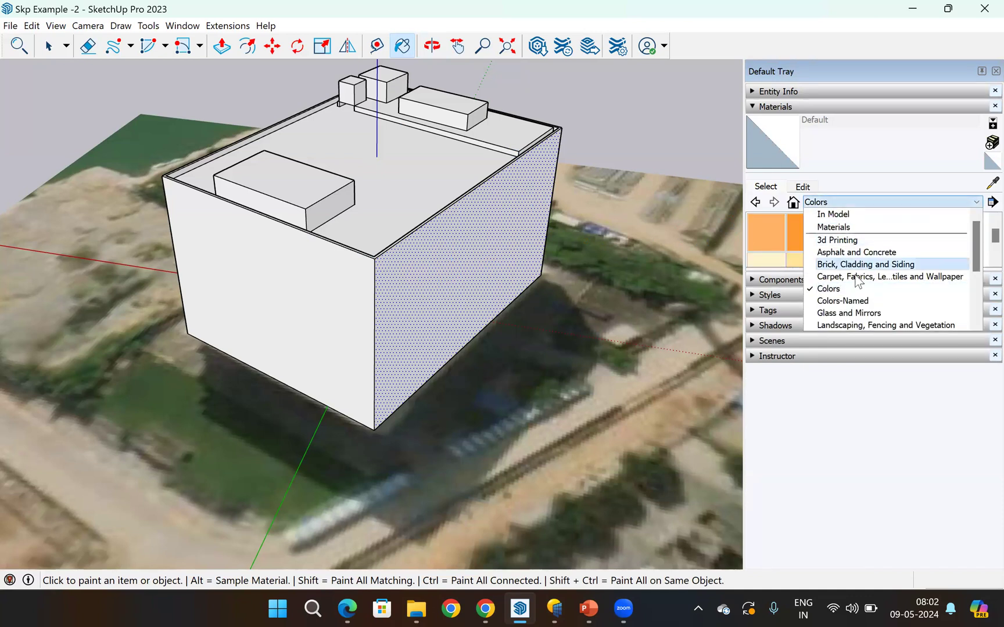
click(845, 301)
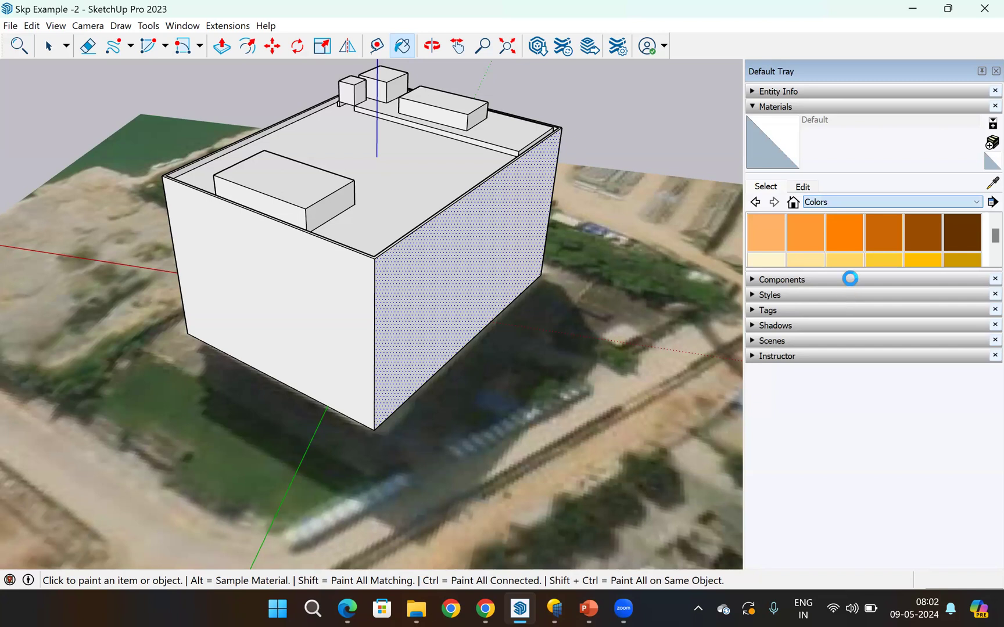
click(847, 204)
click(852, 314)
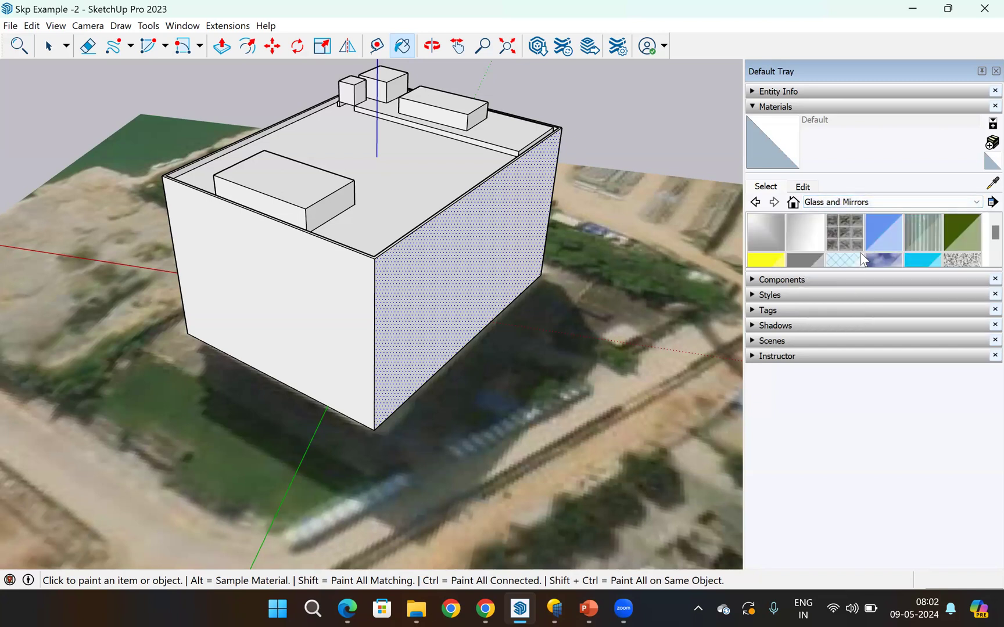
click(853, 202)
click(858, 325)
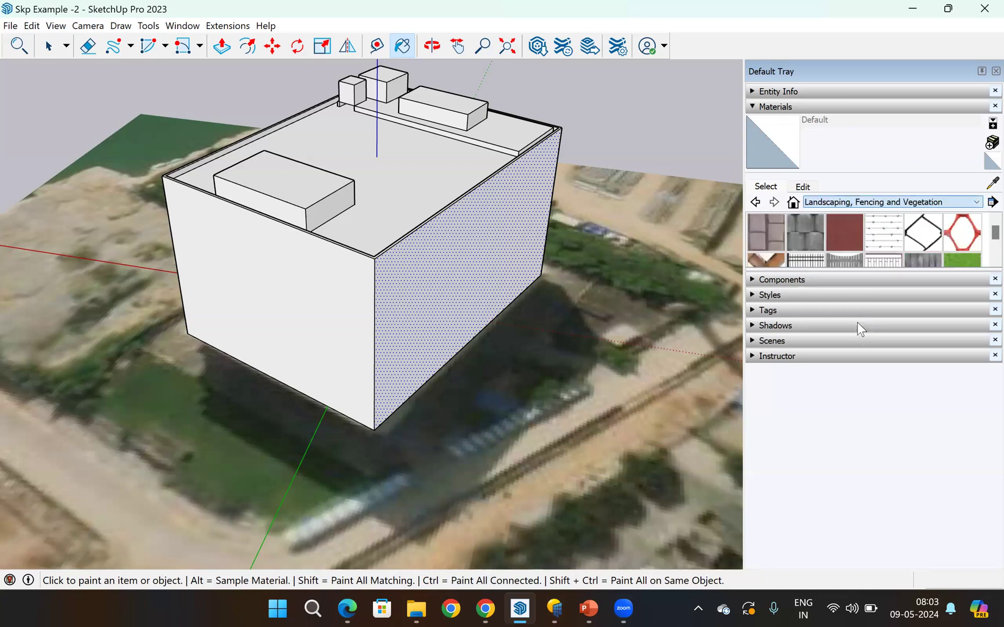
scroll(887, 235, up, 3)
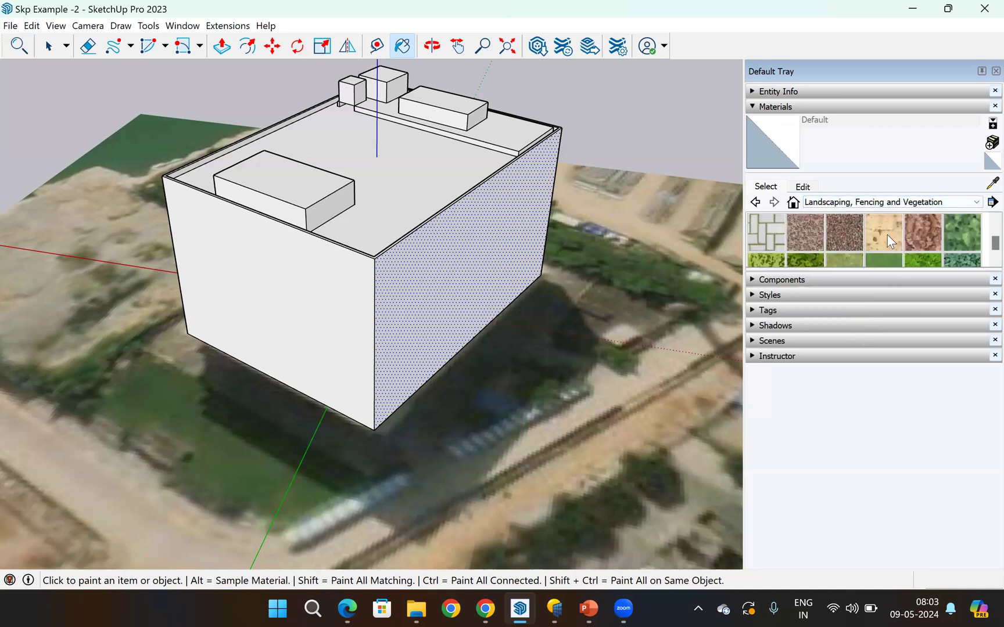
- Enlarge the material swatch area and display the Brick, Cladding and Siding collection in it
drag(830, 274, 829, 408)
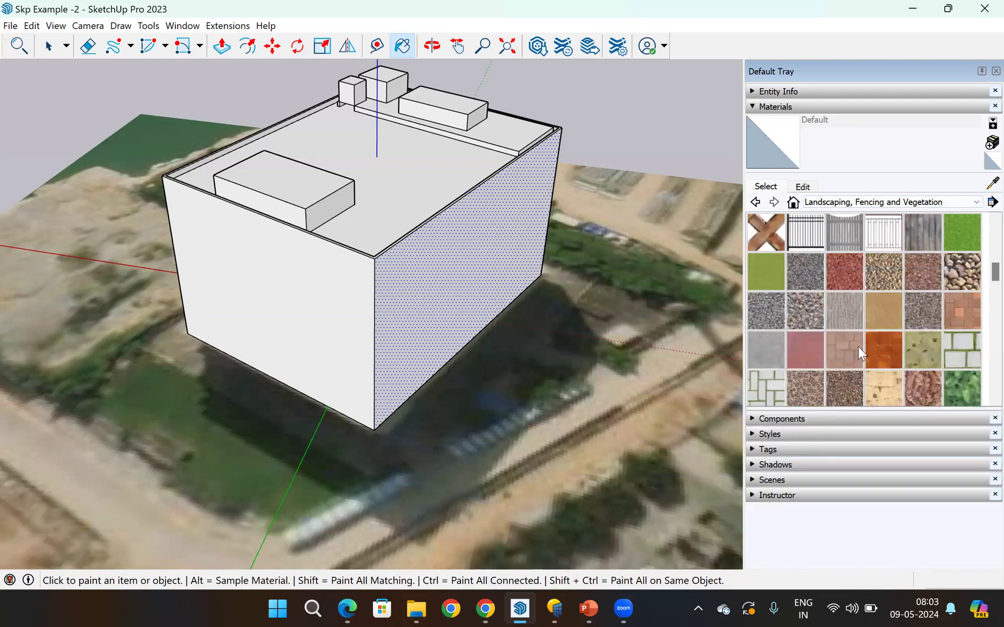
click(861, 204)
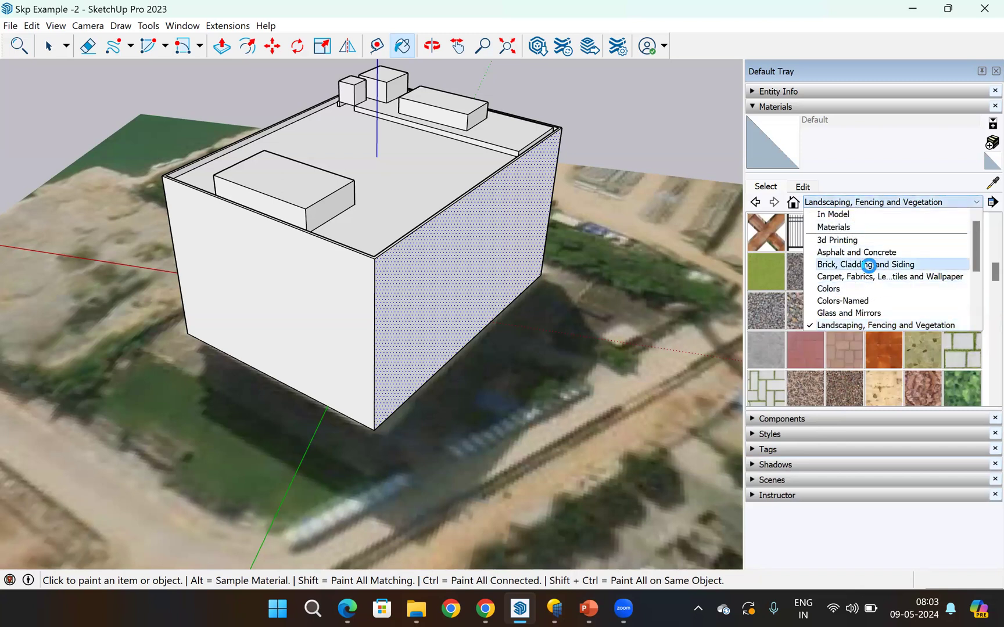
click(868, 265)
- Paint the building's selected long side wall with Translucent Glass Sky Reflection from Glass and Mirrors and inspect it from several sides
click(846, 205)
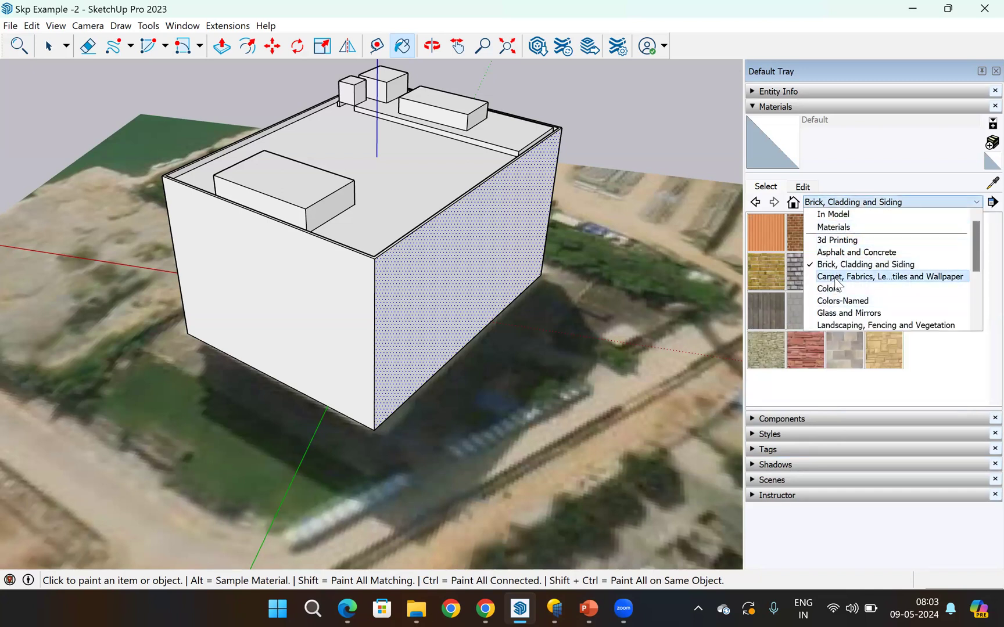
scroll(836, 289, down, 1)
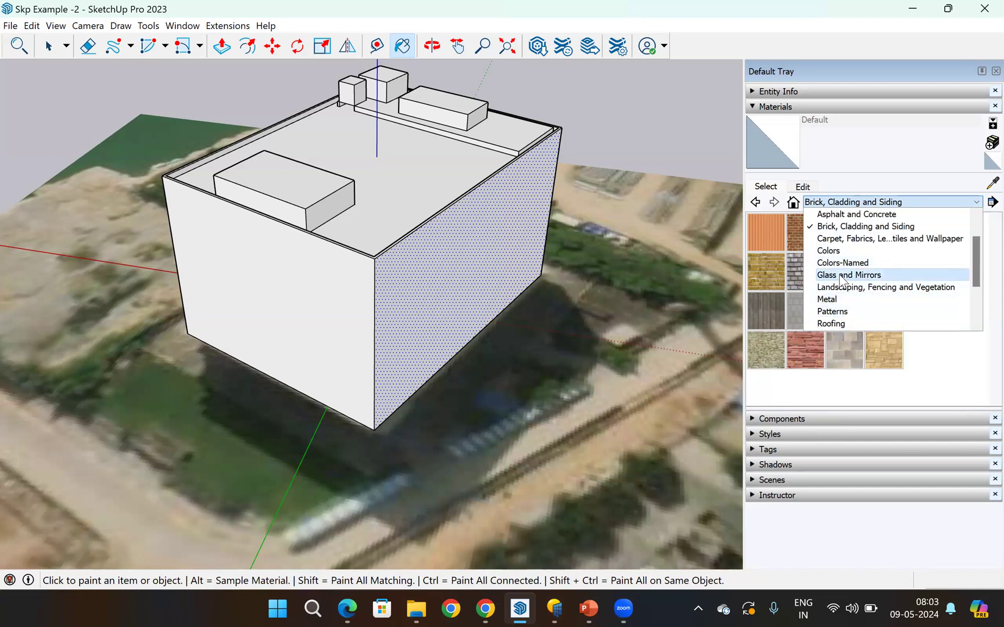
click(842, 278)
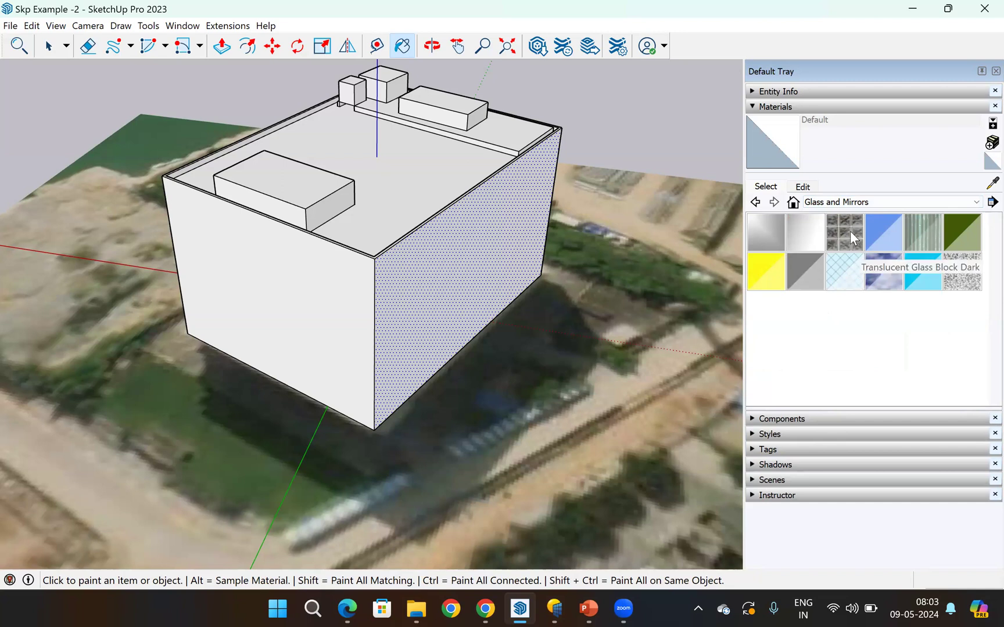
click(887, 275)
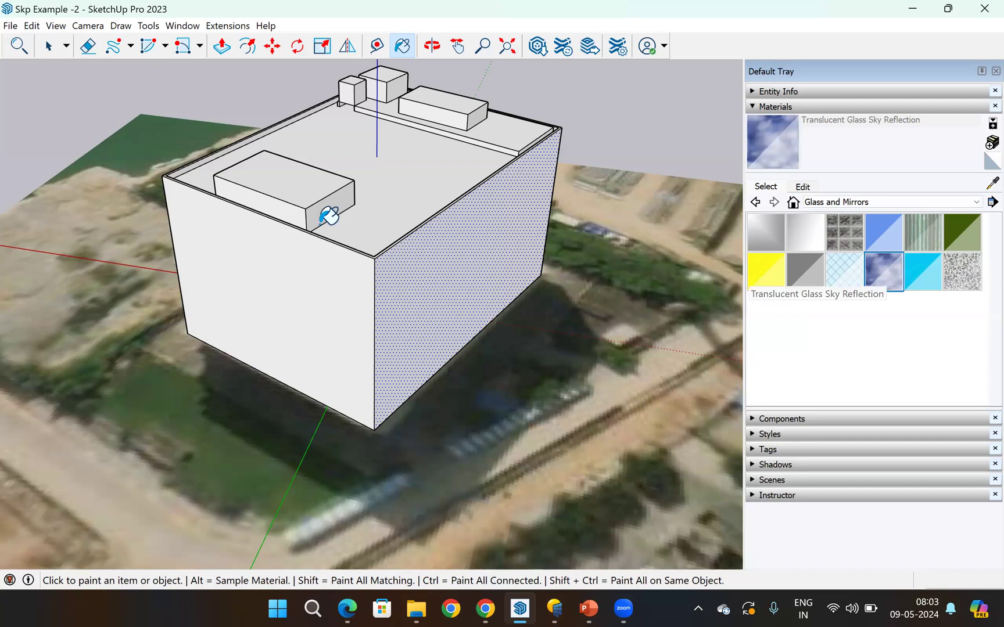
click(489, 256)
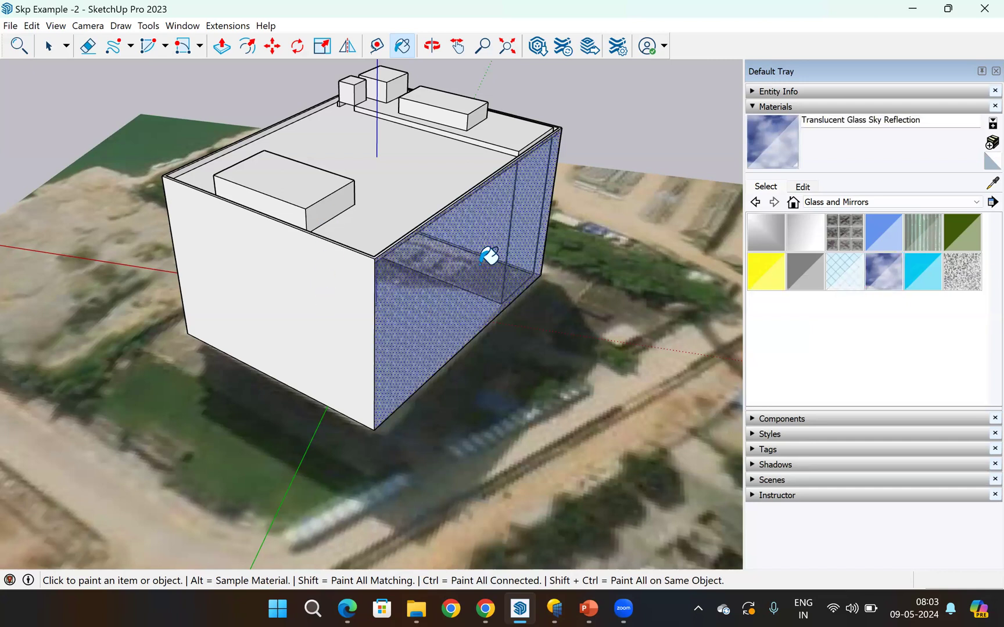
scroll(488, 300, up, 2)
middle_drag(413, 317, 171, 263)
mouse_move(386, 302)
middle_down()
mouse_move(284, 276)
mouse_move(172, 226)
middle_up()
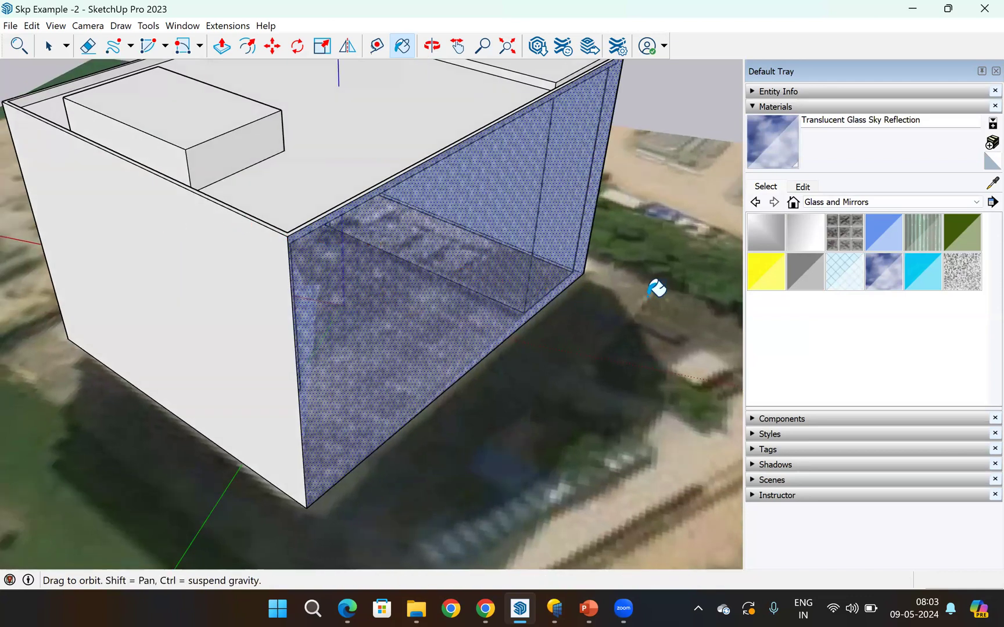
middle_drag(657, 287, 601, 276)
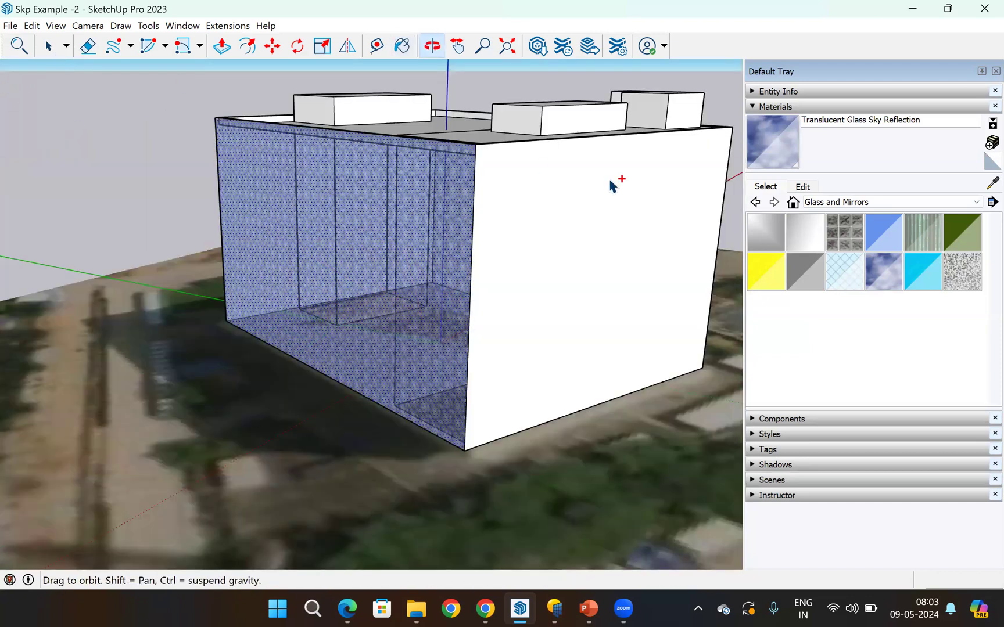
middle_drag(610, 181, 610, 180)
- Paint the long side wall and the adjoining front wall of the building with Translucent Glass Block Dark
click(842, 230)
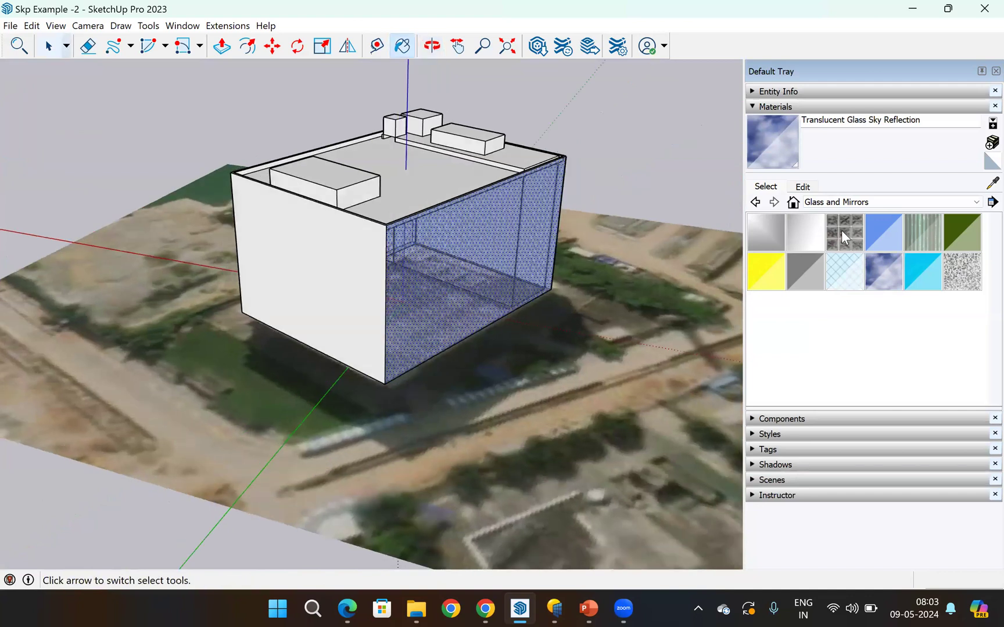
click(489, 246)
scroll(497, 237, up, 2)
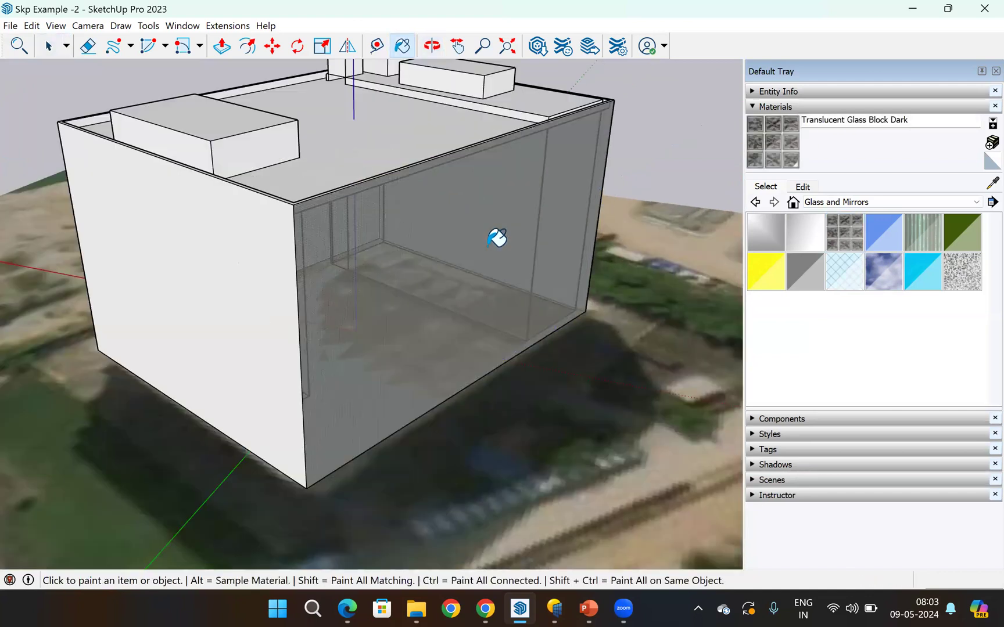
scroll(418, 238, up, 3)
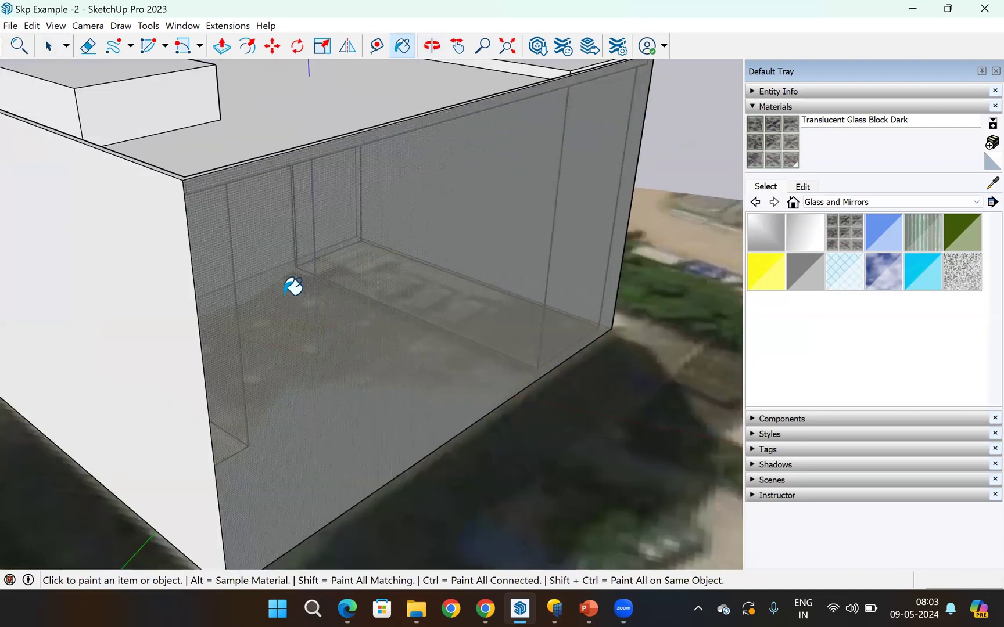
scroll(279, 279, down, 3)
scroll(278, 271, down, 3)
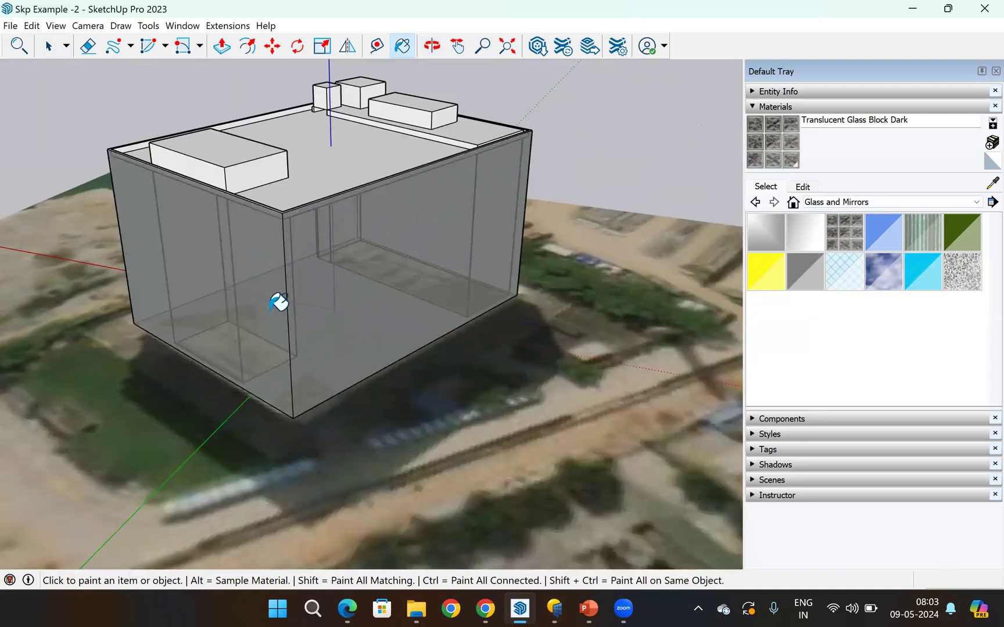
scroll(278, 300, down, 3)
middle_drag(352, 306, 335, 303)
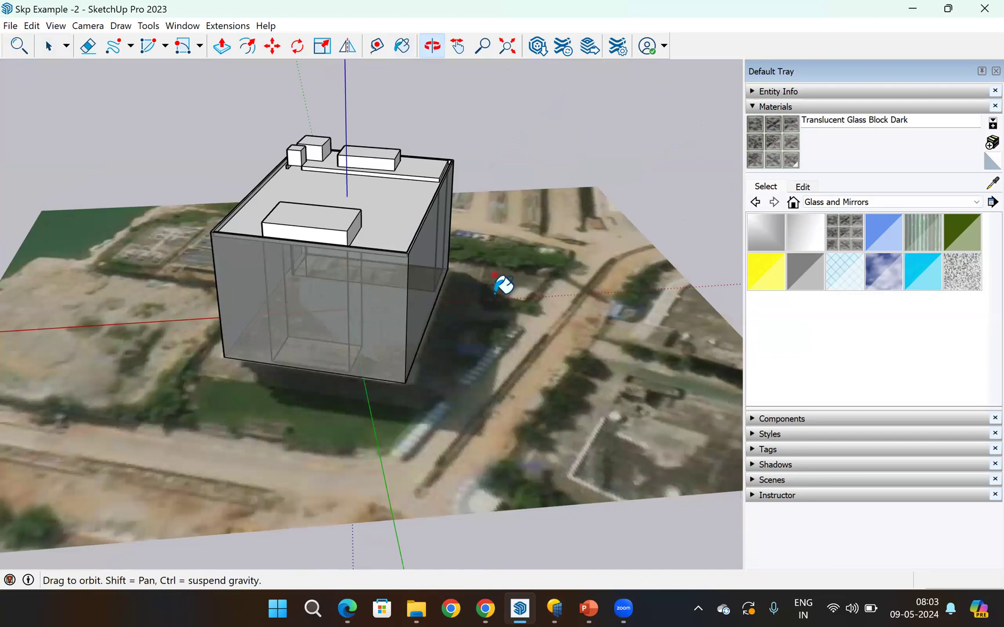
- Inspect the building's glass-painted facades and its plain side from several directions
scroll(511, 285, down, 2)
scroll(581, 290, down, 2)
mouse_move(695, 296)
middle_down()
mouse_move(554, 306)
mouse_move(11, 298)
mouse_move(11, 277)
middle_up()
middle_drag(453, 278, 110, 334)
middle_drag(493, 288, 506, 287)
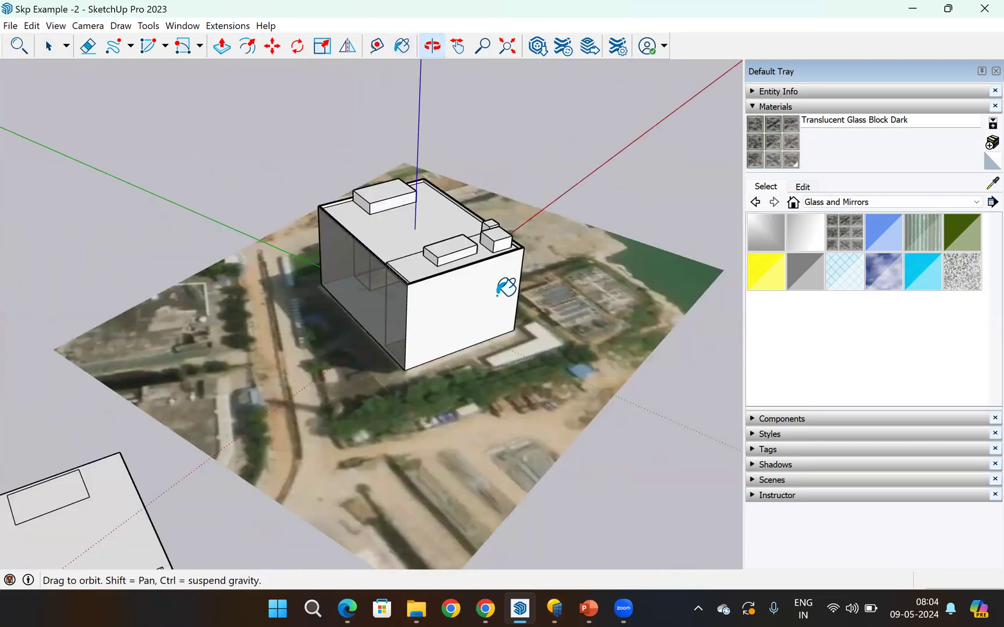
middle_drag(203, 379, 448, 347)
mouse_move(325, 343)
middle_down()
mouse_move(587, 302)
mouse_move(749, 313)
mouse_move(793, 374)
mouse_move(814, 350)
mouse_move(759, 348)
middle_up()
- Set the Translucent Glass Block Dark texture size to 1 m wide and 3 m high
click(802, 187)
drag(813, 352, 759, 348)
click(858, 366)
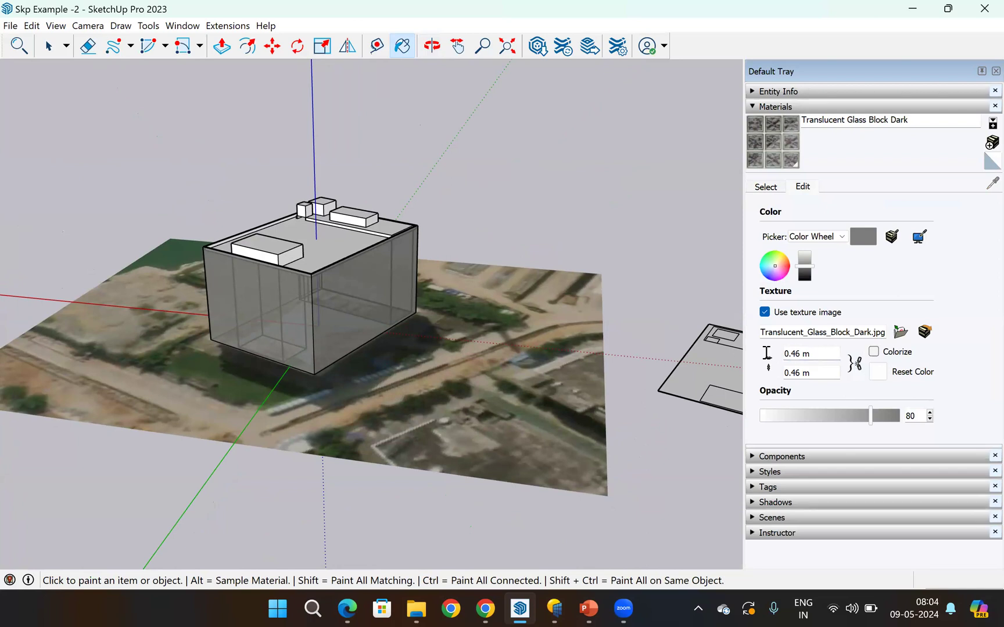
drag(767, 353, 741, 354)
text(3)
click(812, 375)
drag(819, 353, 779, 353)
text(1)
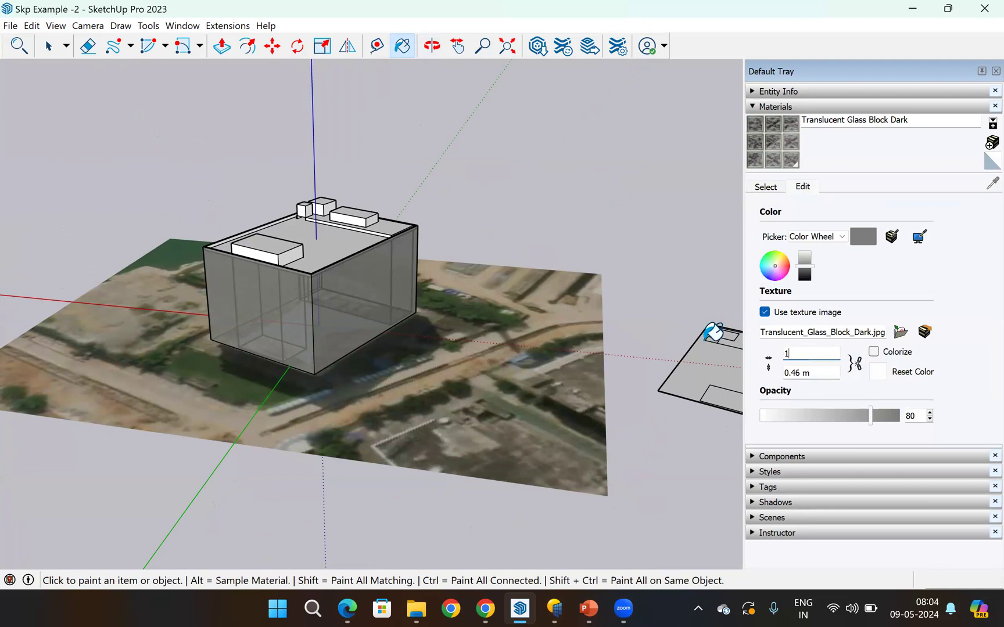
key(Tab)
text(3)
key(Return)
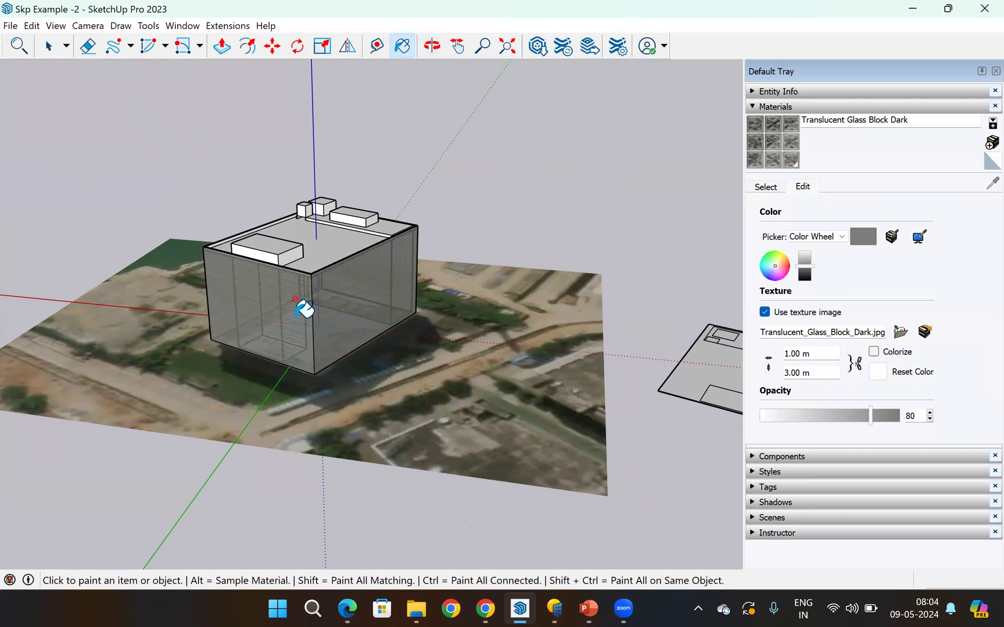
- Enlarge the Translucent Glass Block Dark texture on the facades to 3 m wide and 9 m high
scroll(305, 305, up, 2)
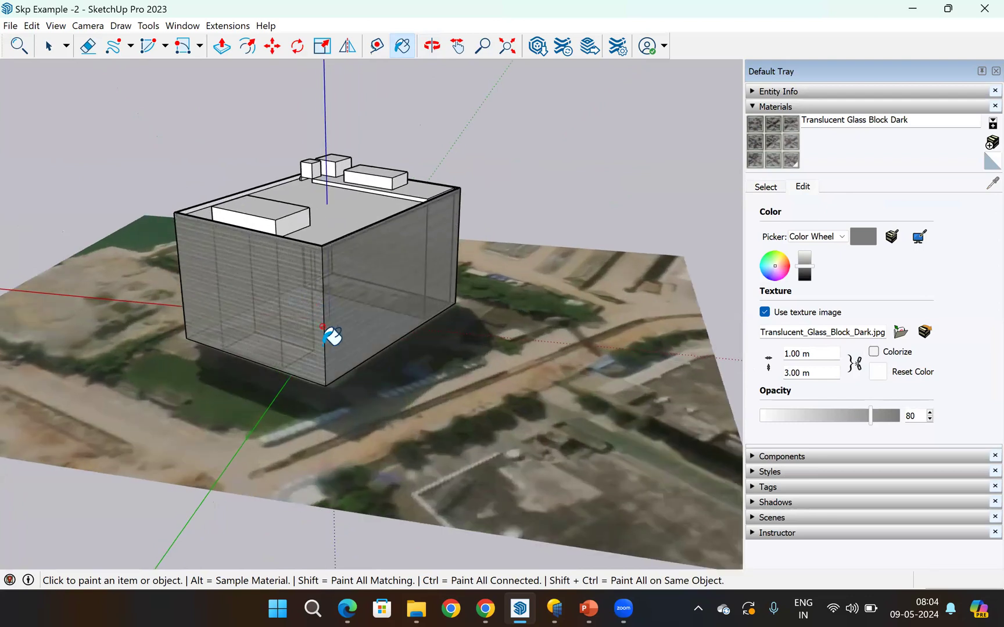
scroll(332, 336, up, 2)
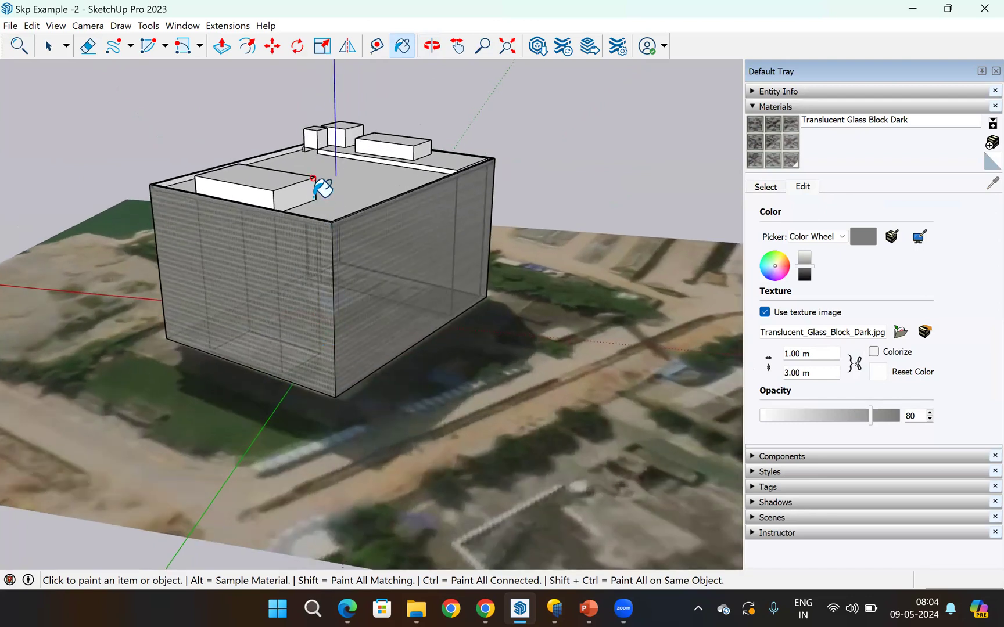
scroll(332, 335, up, 2)
scroll(704, 379, up, 2)
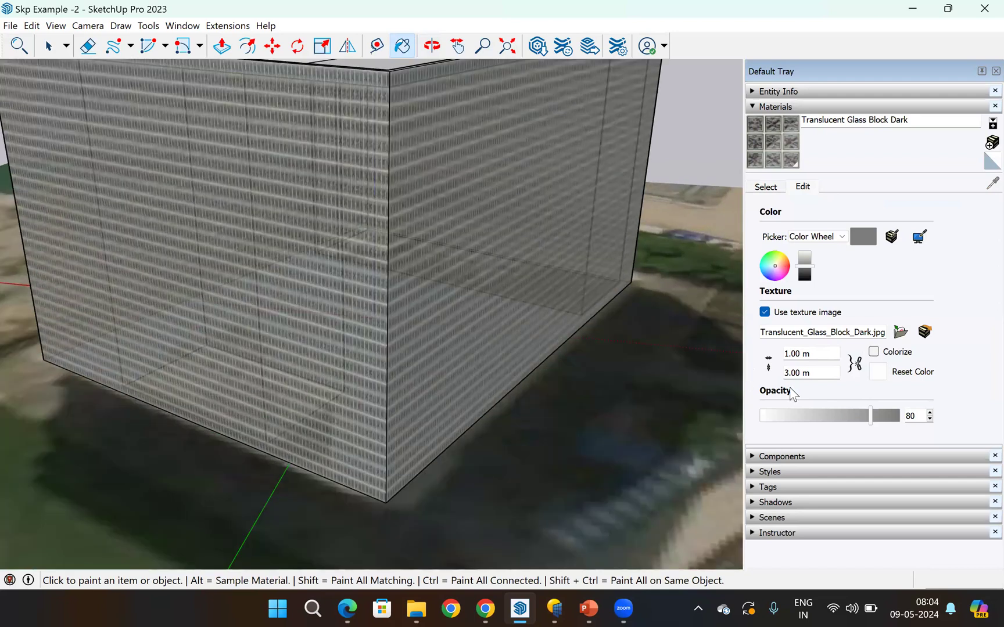
click(814, 355)
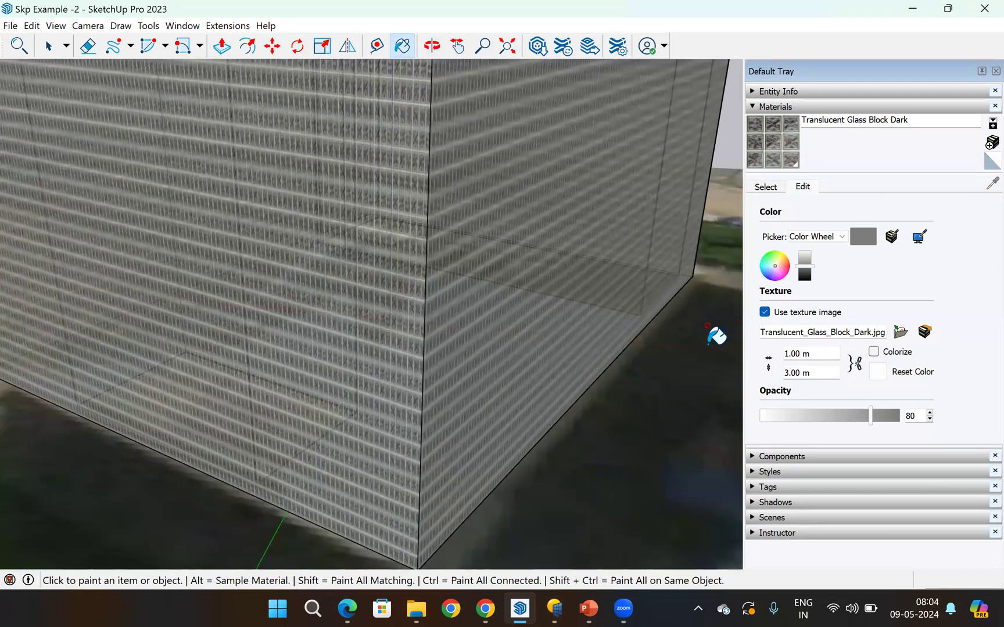
scroll(716, 336, down, 3)
text(1)
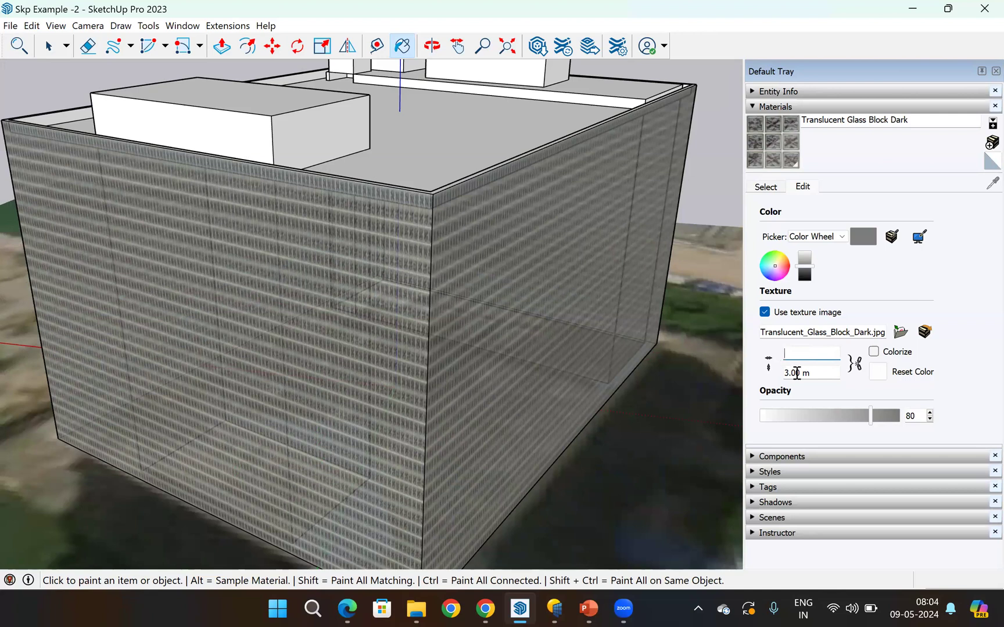
text(3)
key(Tab)
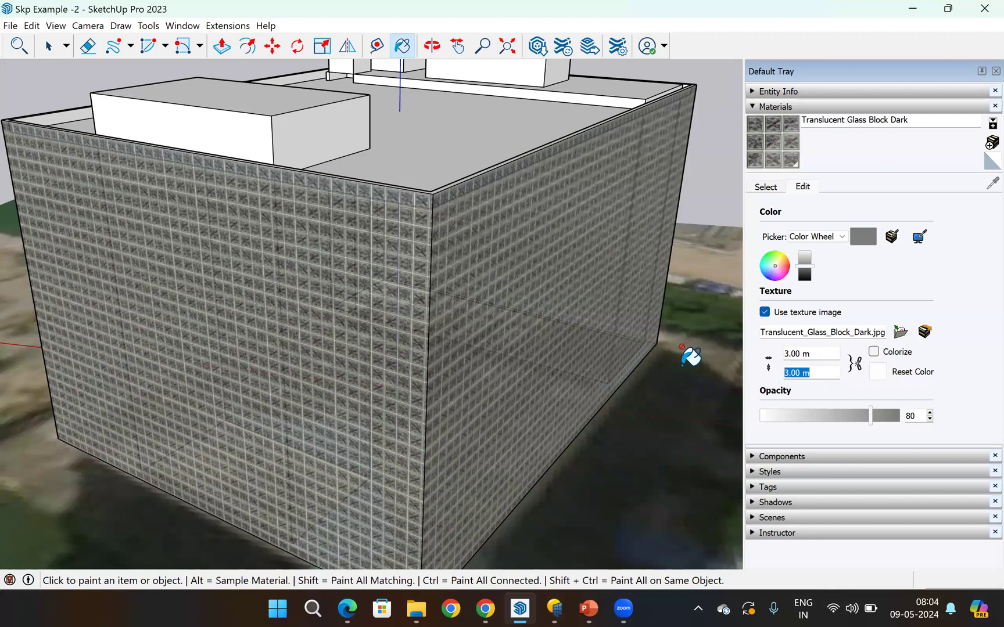
text(9)
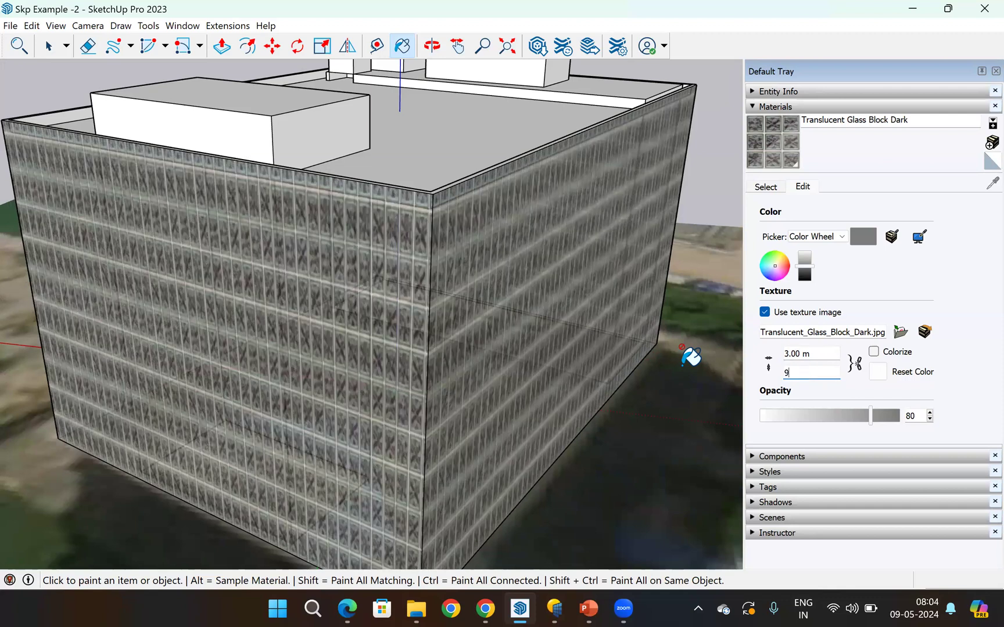
click(821, 354)
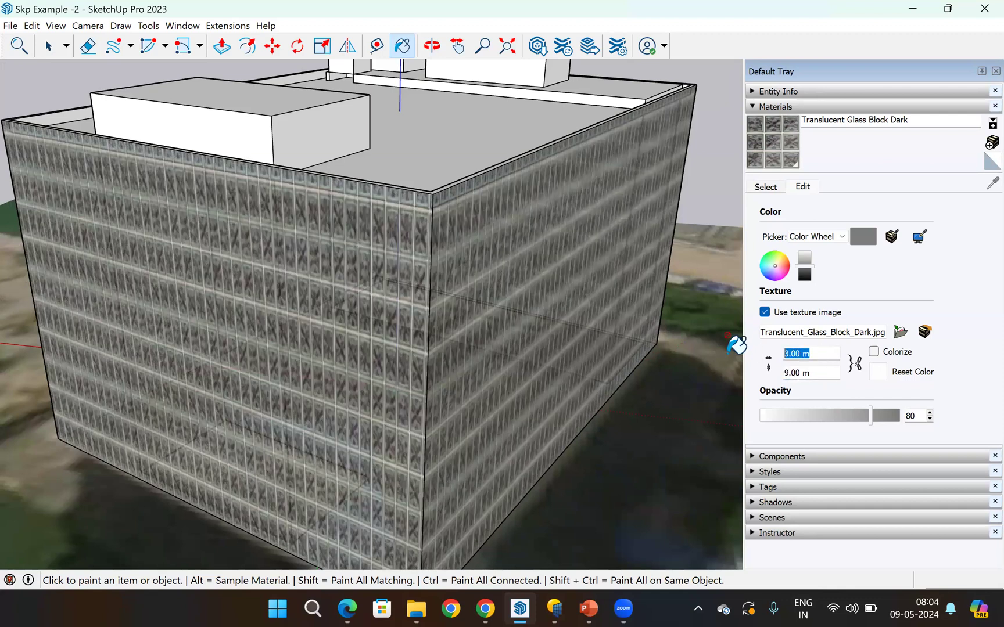
- Try magenta and purple tints on the glass block material, settling on a muted grey-green
middle_drag(502, 323, 462, 356)
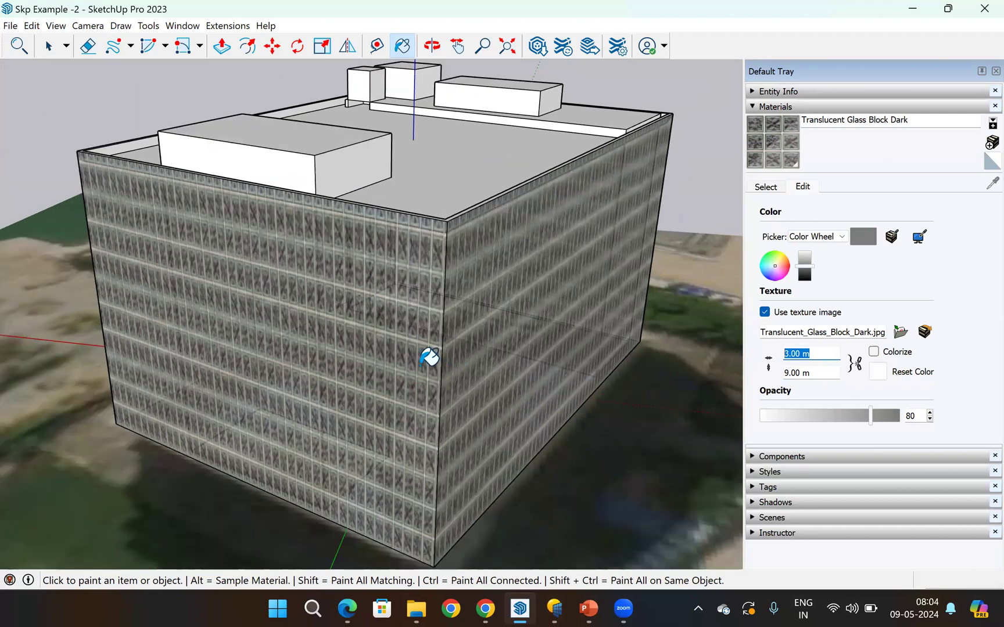
scroll(429, 356, down, 2)
scroll(118, 83, down, 1)
scroll(296, 204, down, 1)
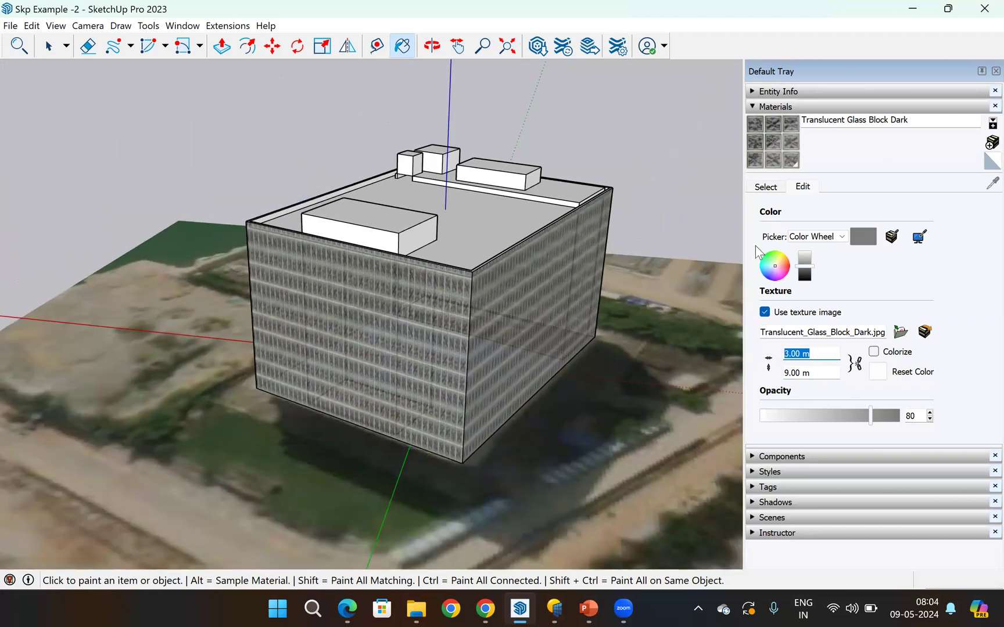
click(771, 273)
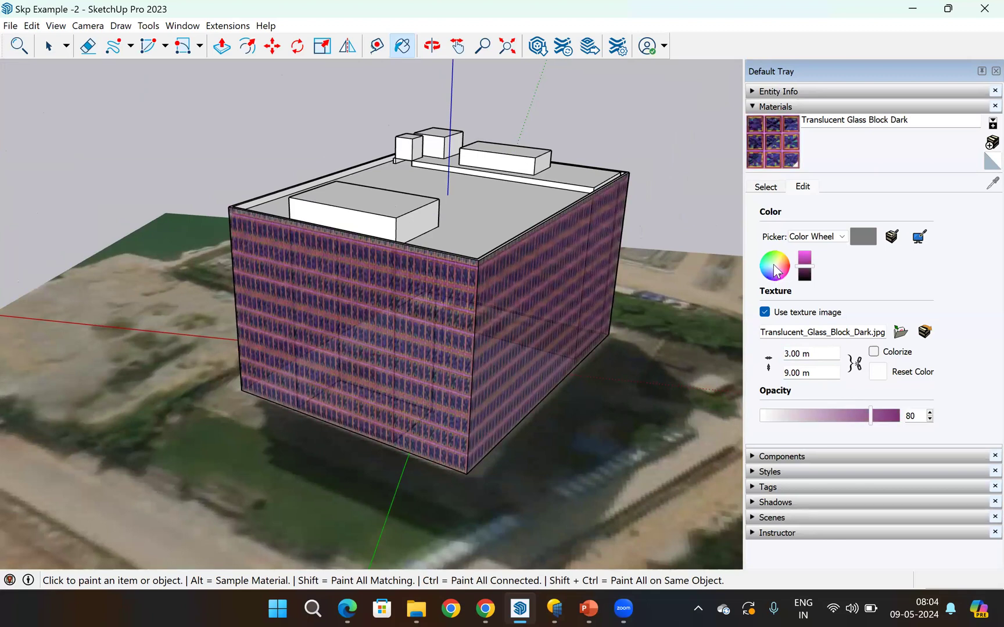
click(774, 277)
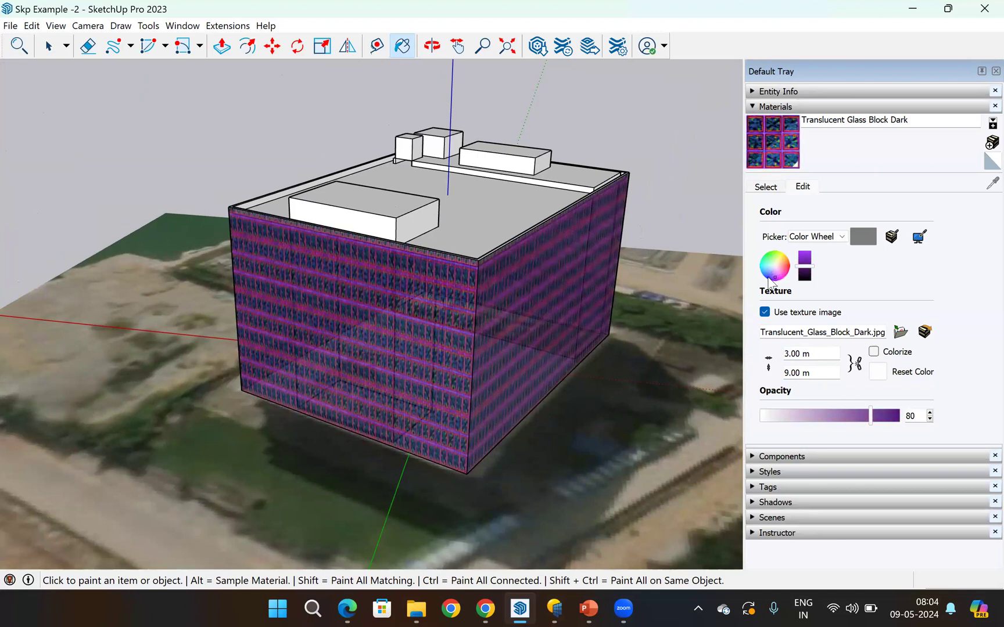
click(775, 272)
click(774, 265)
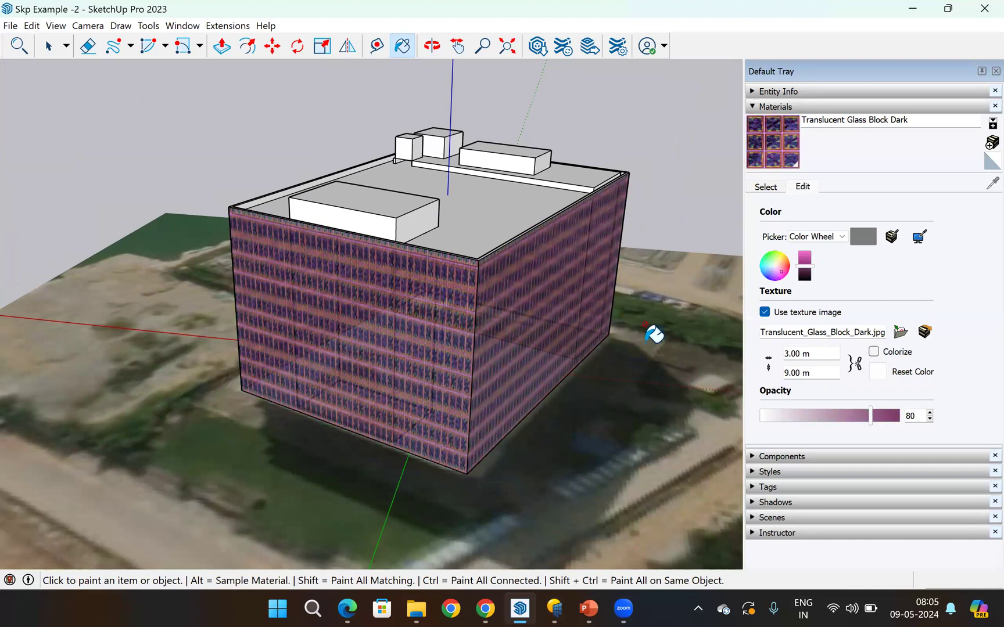
click(48, 46)
- Examine the retextured facades up close and the building's roof from above
scroll(474, 369, down, 3)
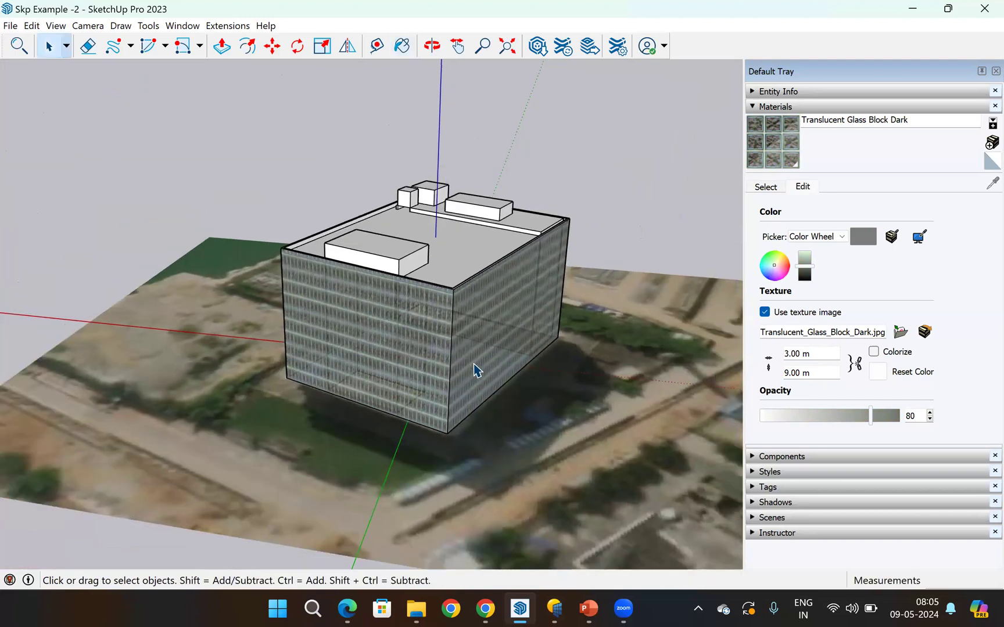
scroll(473, 369, up, 2)
scroll(439, 309, up, 2)
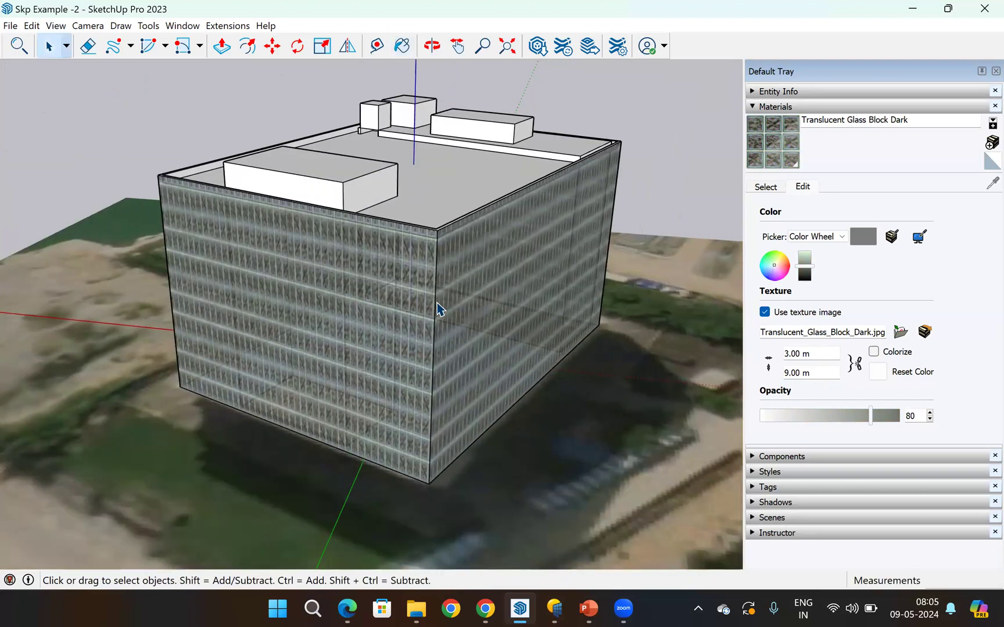
scroll(396, 192, up, 2)
scroll(397, 192, up, 2)
click(761, 107)
scroll(762, 107, down, 2)
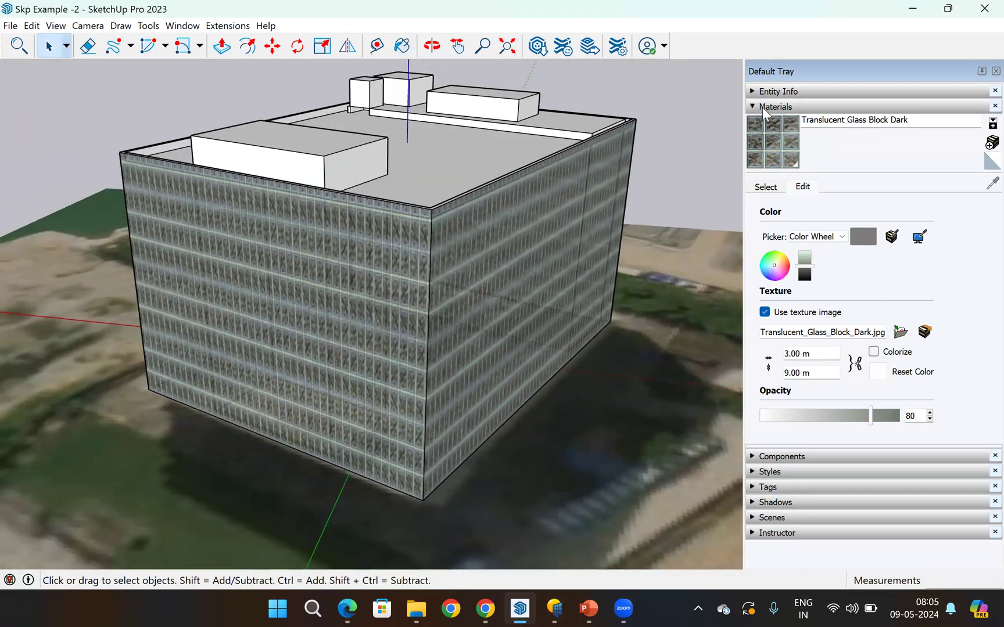
scroll(628, 226, down, 2)
middle_drag(274, 284, 227, 405)
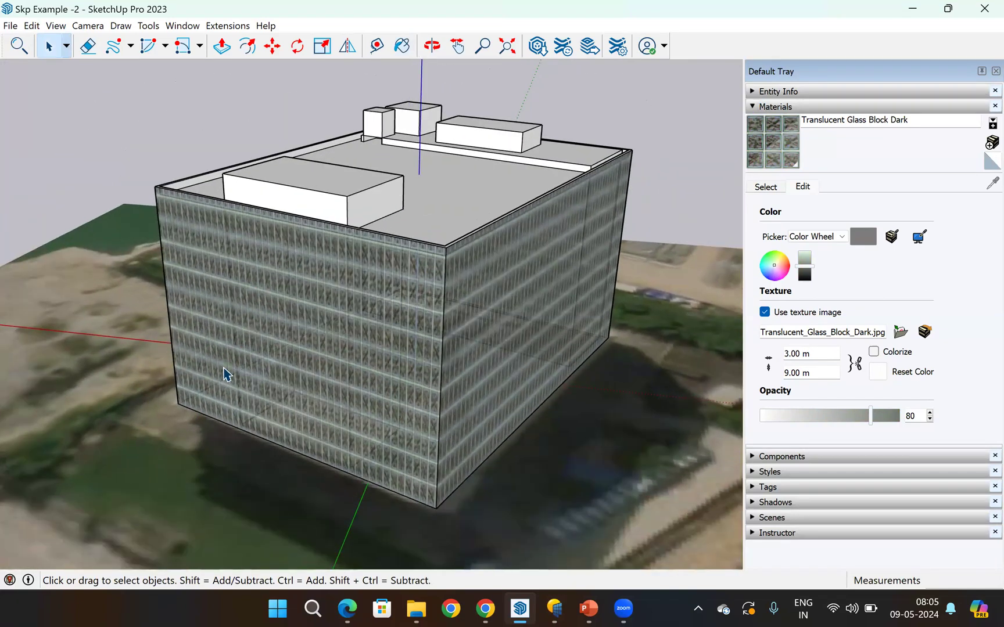
middle_drag(381, 370, 367, 294)
scroll(351, 307, down, 2)
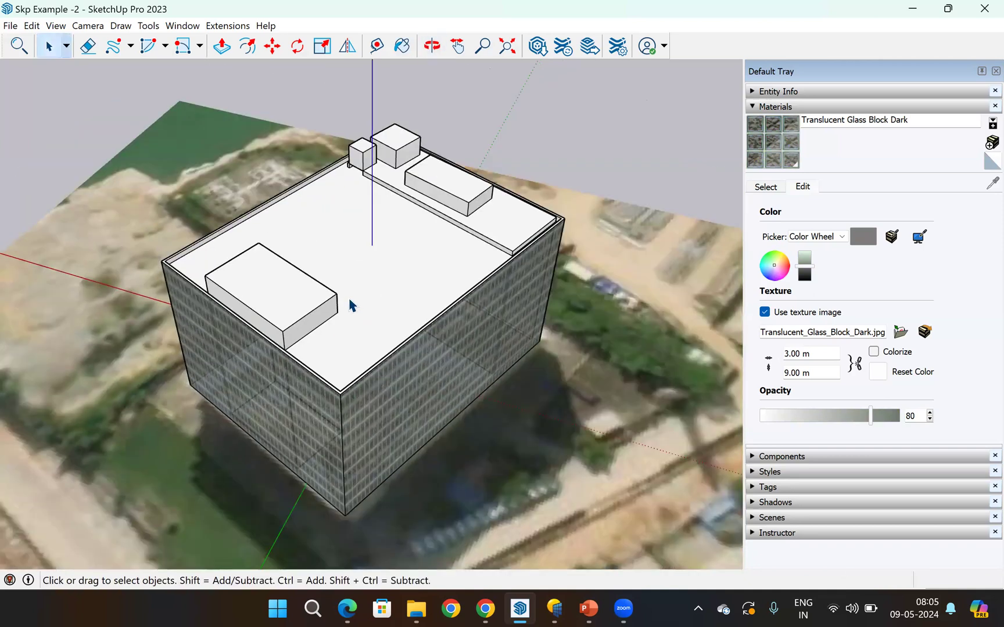
scroll(384, 232, up, 2)
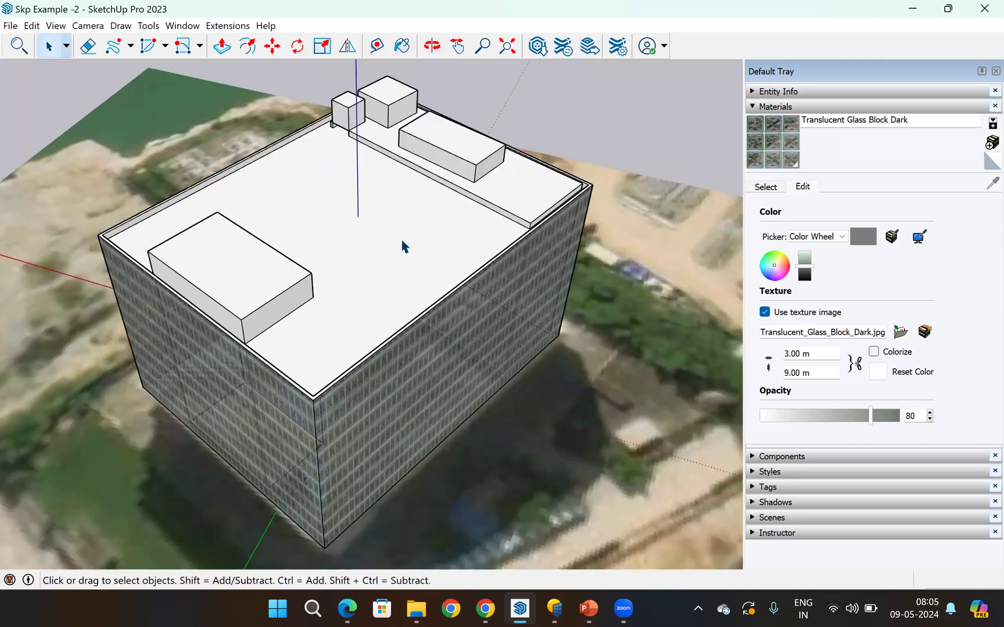
scroll(402, 240, down, 2)
scroll(835, 113, up, 3)
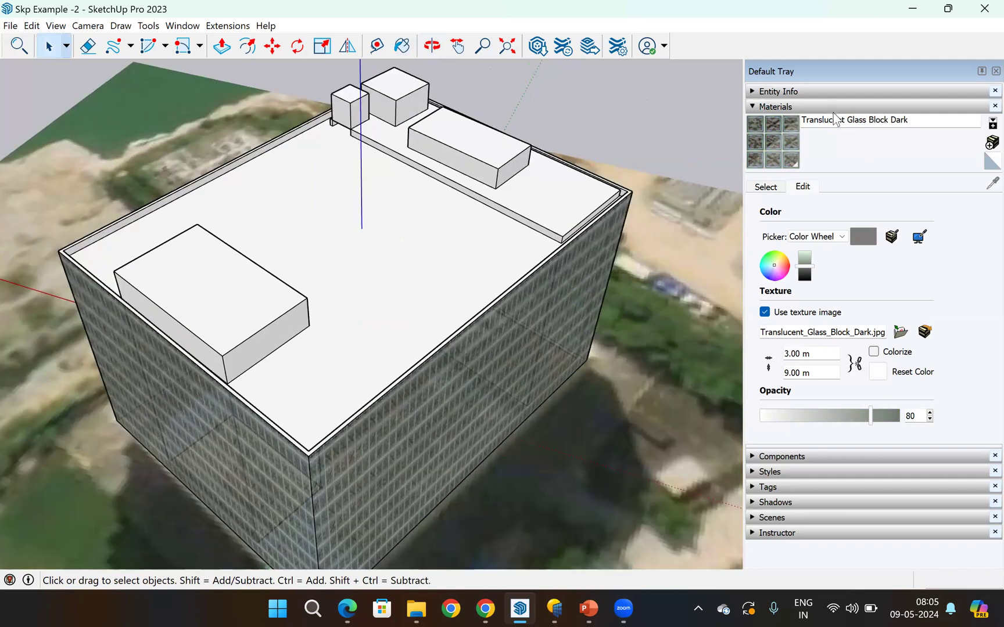
click(432, 46)
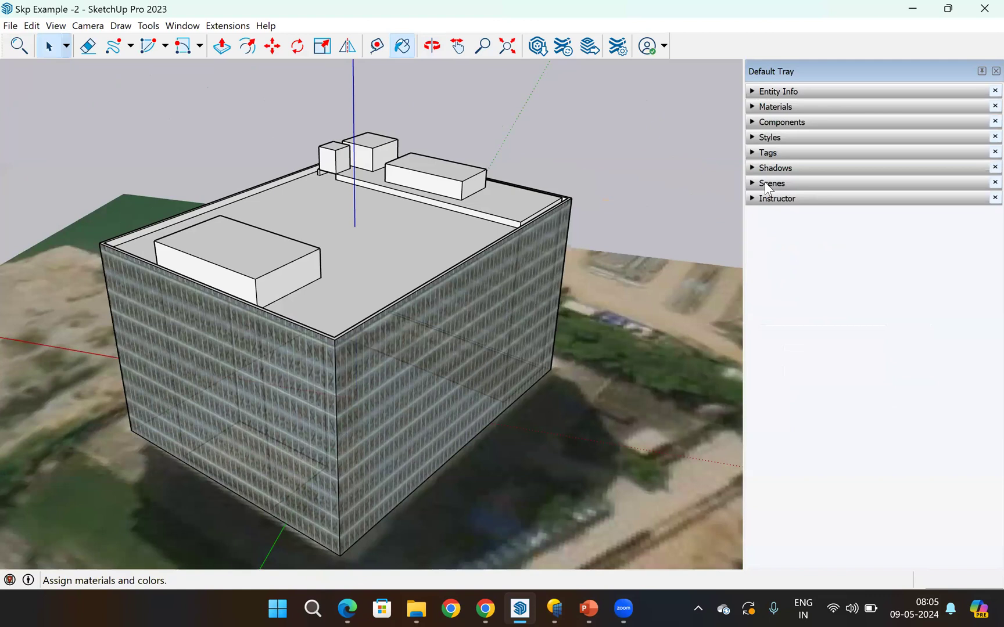
- Browse the Brick, Cladding and Siding, Roofing, Stone and Synthetic Surfaces material collections with the Paint Bucket active
key(b)
click(766, 186)
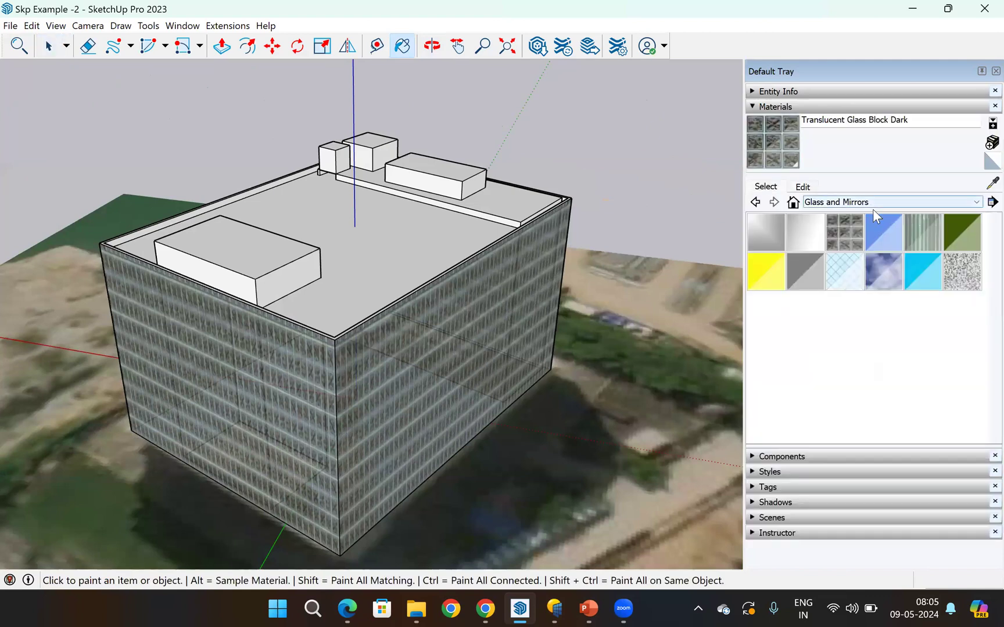
click(873, 204)
scroll(865, 244, up, 1)
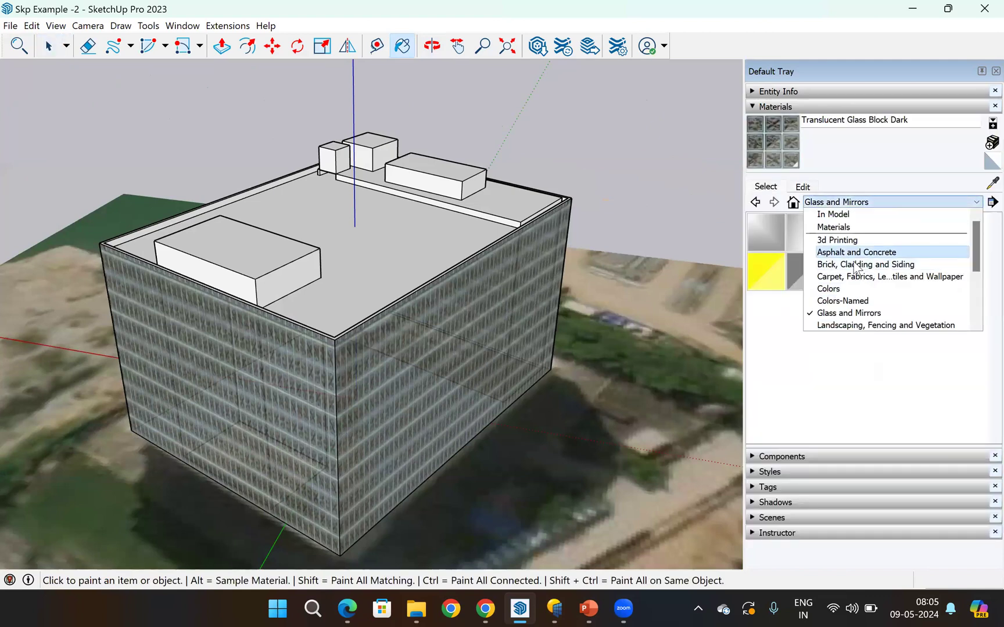
click(852, 265)
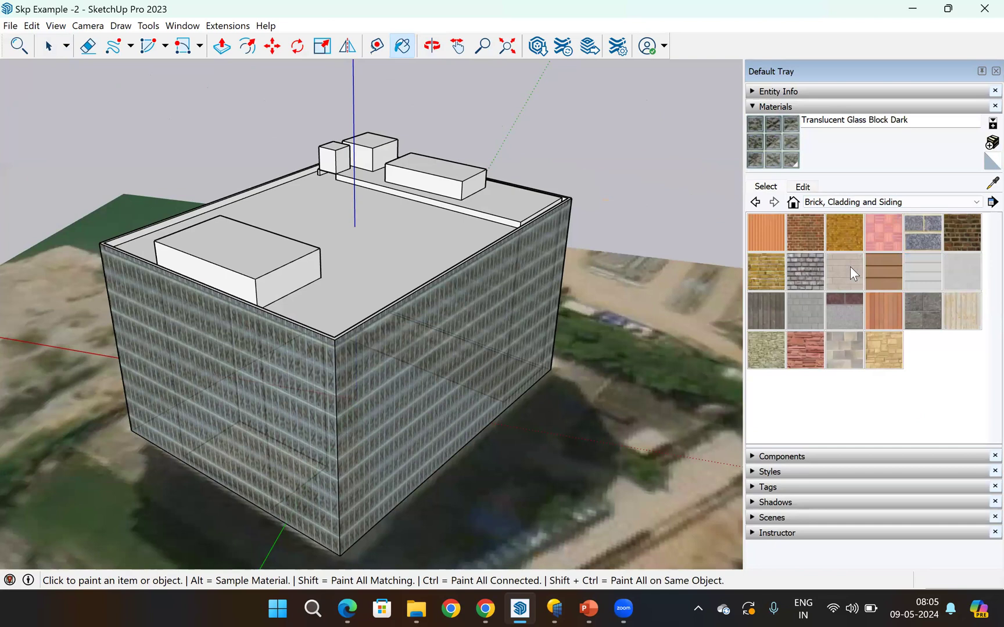
click(840, 204)
scroll(836, 247, up, 1)
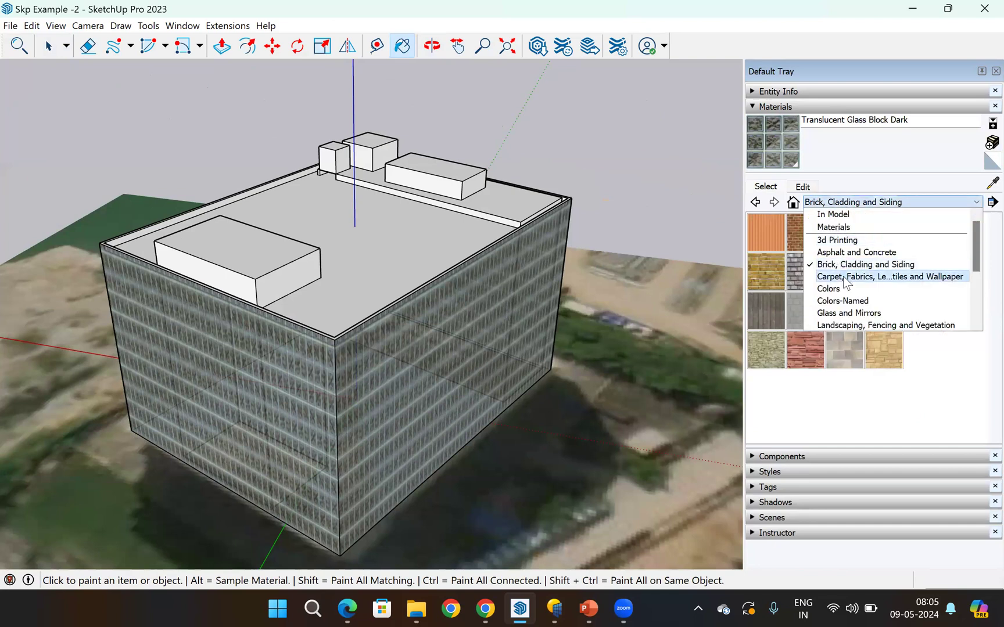
scroll(852, 296, down, 1)
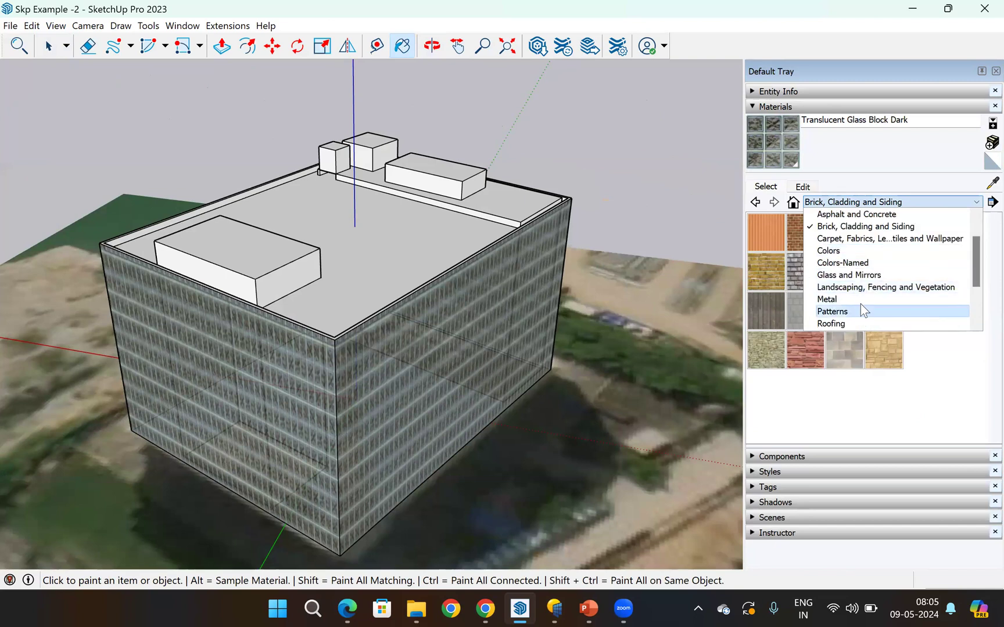
scroll(859, 297, down, 1)
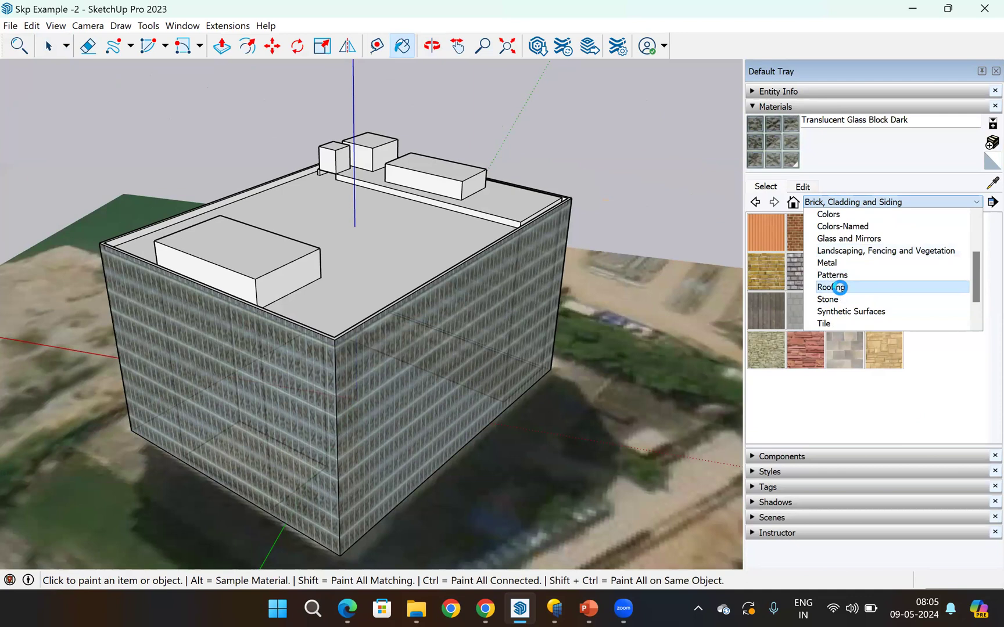
click(833, 287)
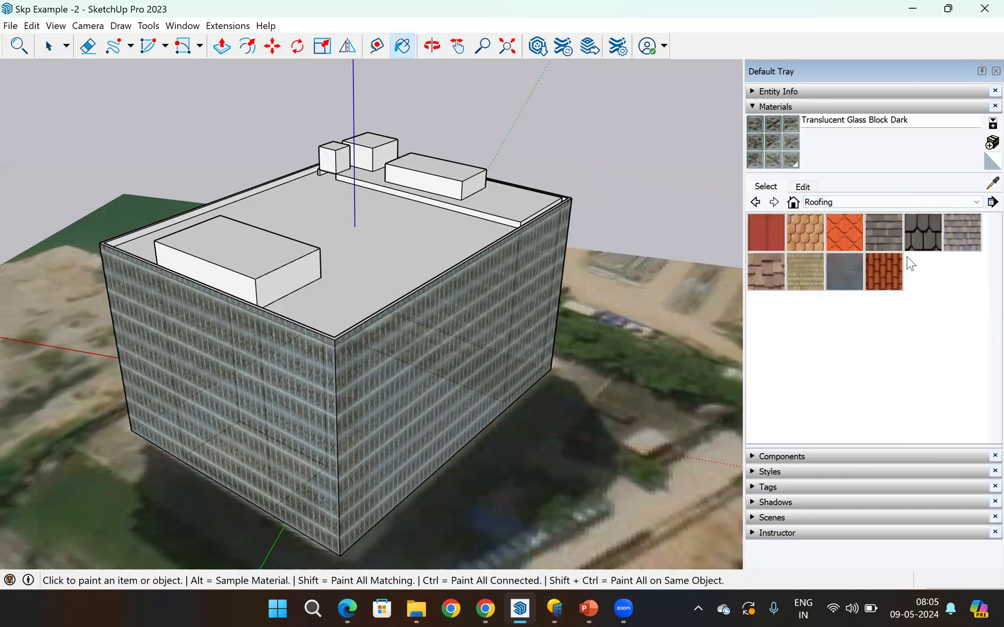
click(863, 202)
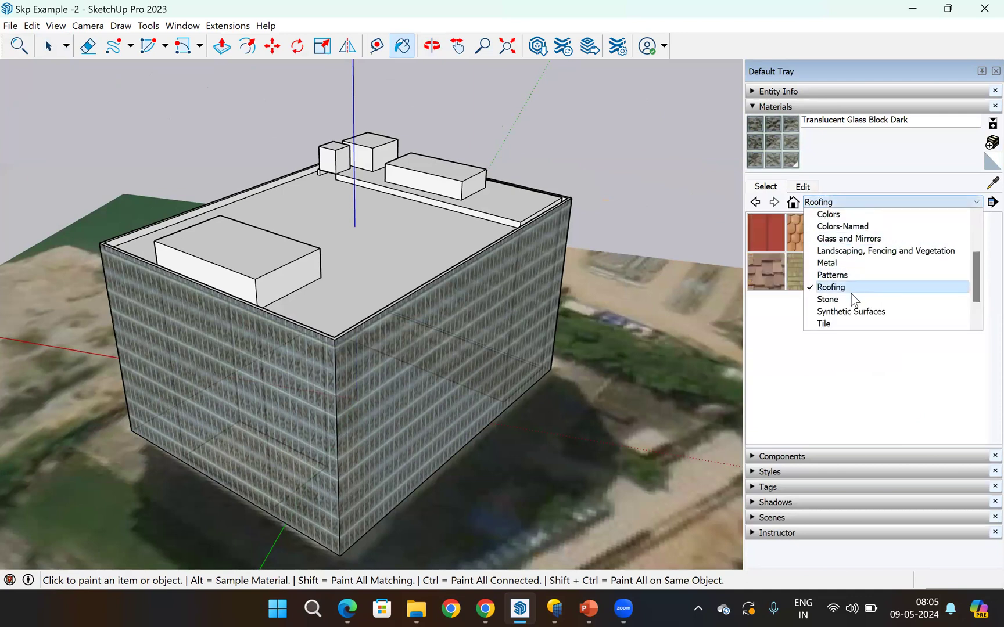
click(851, 300)
click(850, 202)
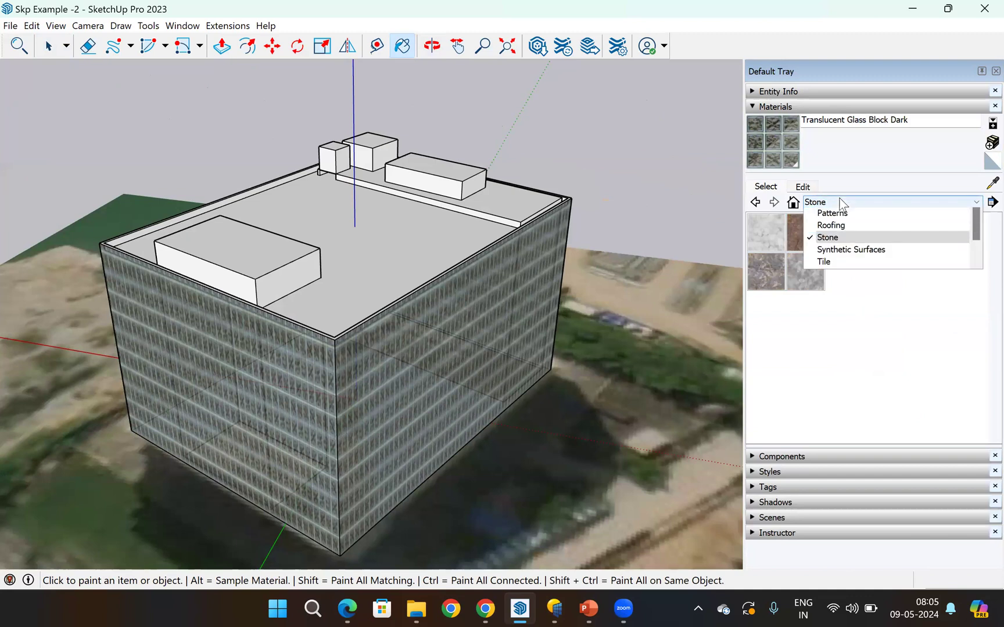
click(852, 312)
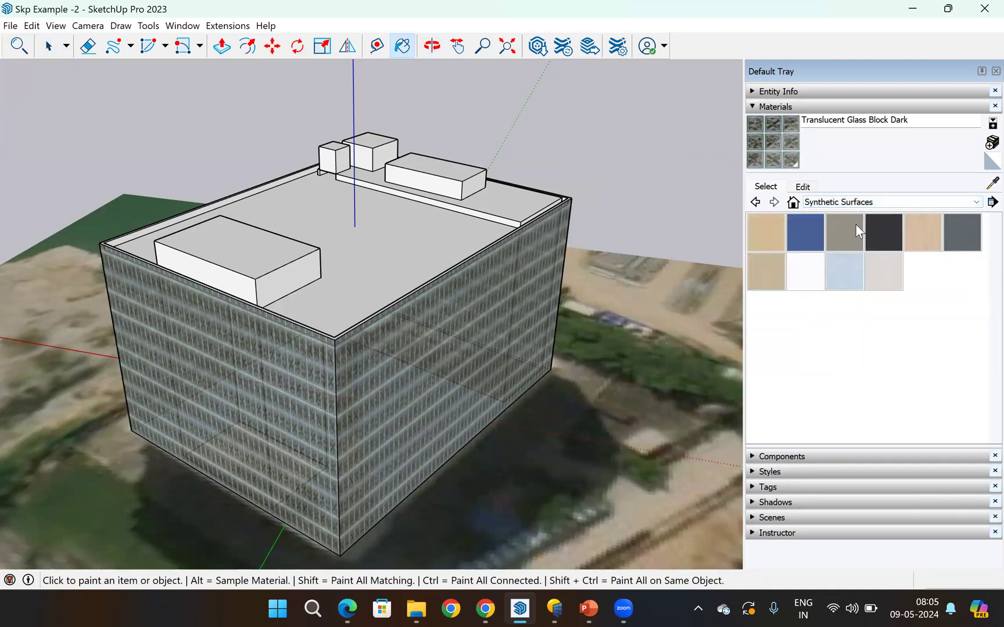
- Switch to the Tile material collection and look through its swatches
click(843, 203)
click(854, 320)
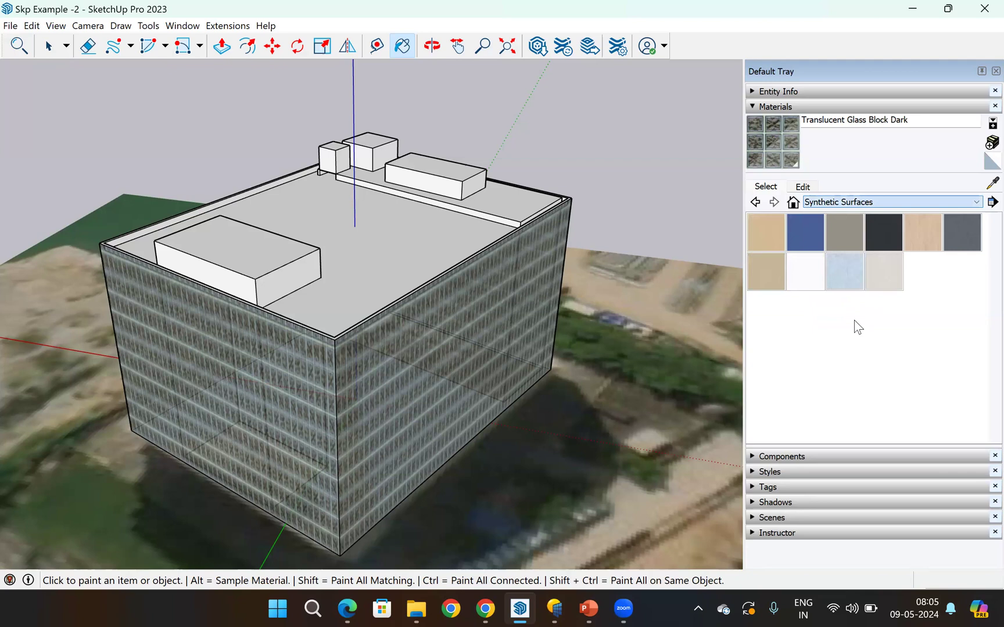
scroll(853, 321, down, 1)
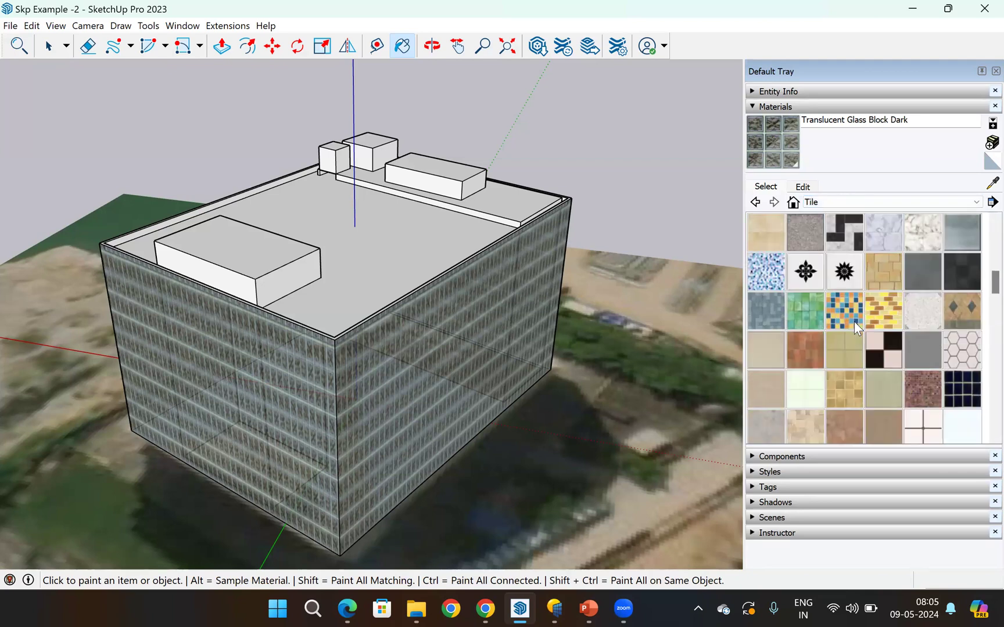
scroll(854, 322, down, 1)
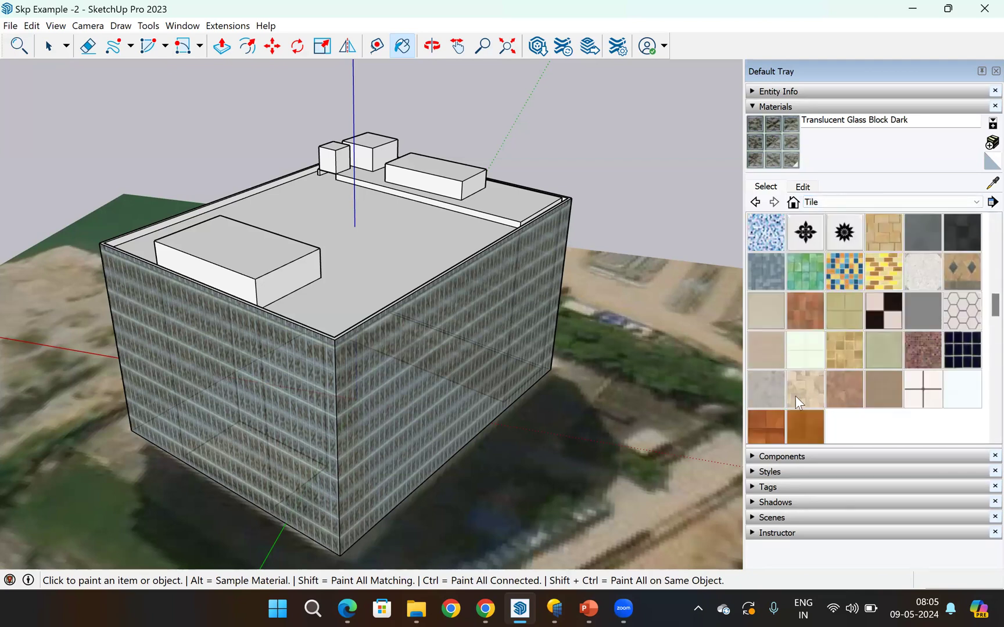
- Paint the building's main roof surface with Tile Ceramic Multi and inspect the tiling up close
click(802, 315)
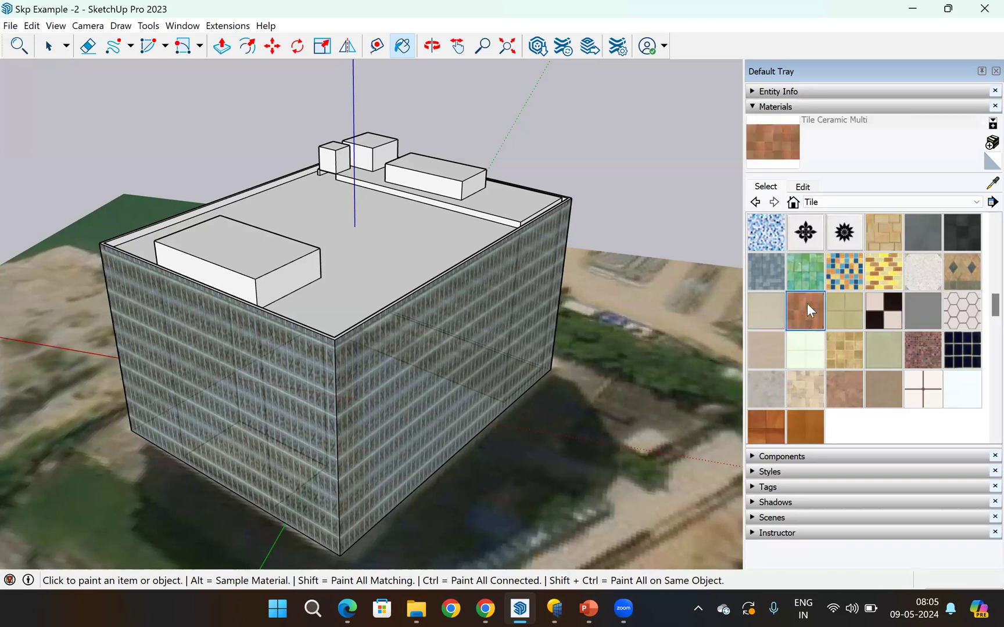
click(403, 46)
click(385, 233)
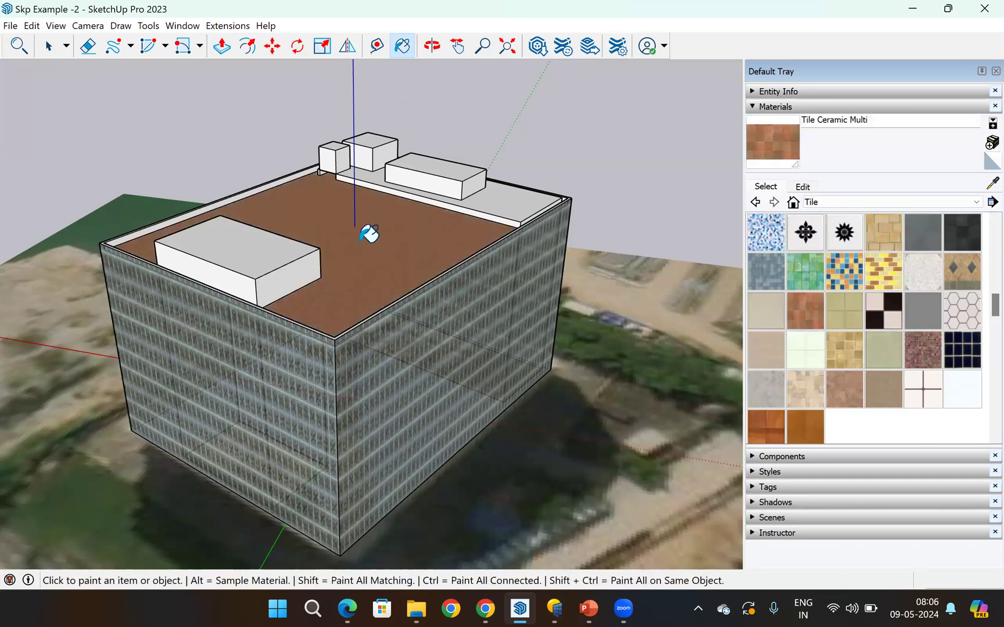
scroll(346, 268, up, 2)
scroll(366, 311, up, 2)
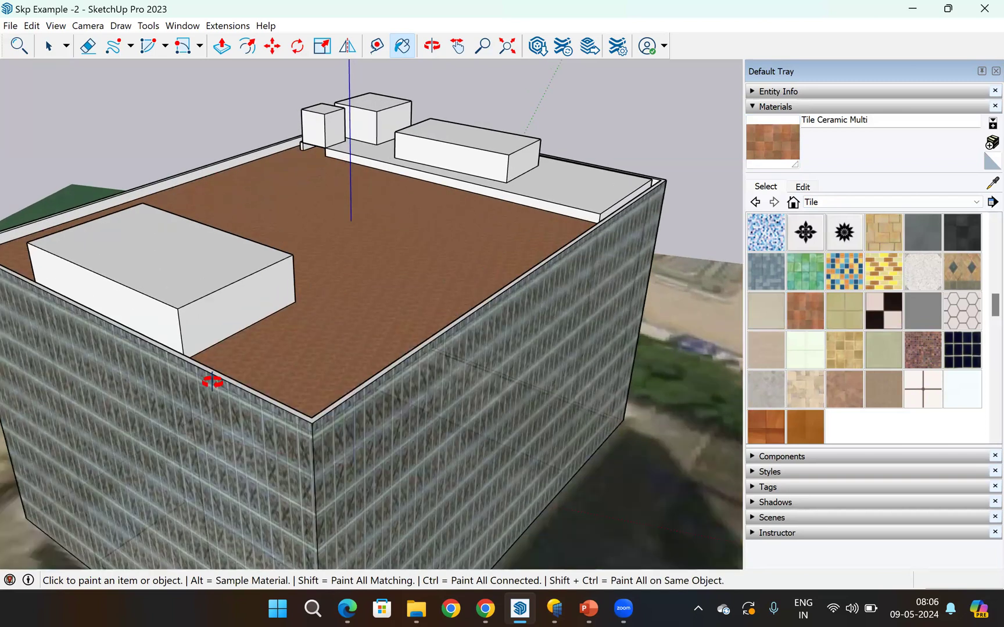
scroll(332, 329, up, 4)
scroll(333, 332, down, 2)
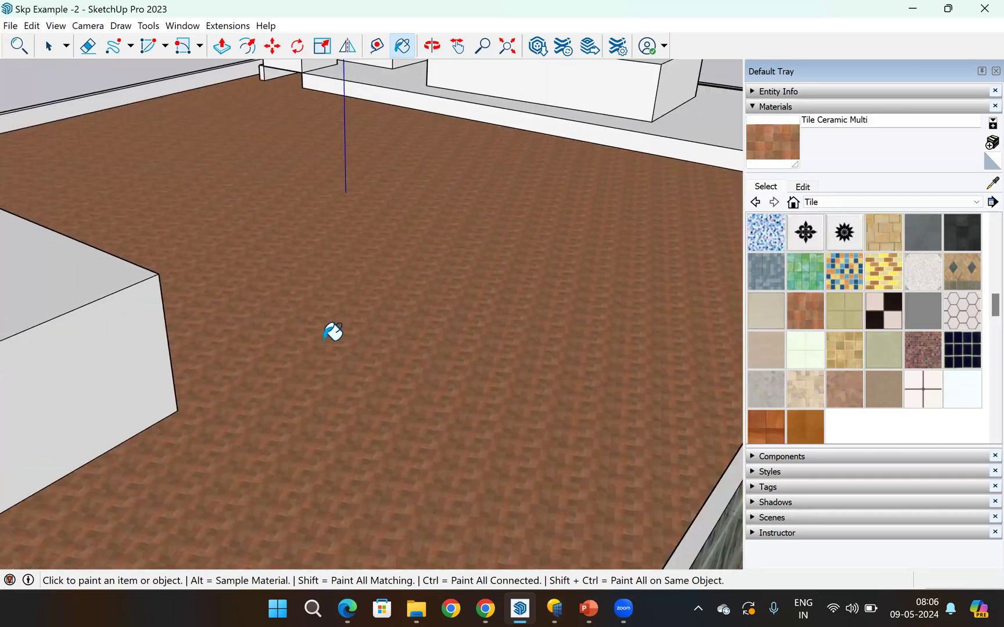
scroll(330, 346, down, 3)
scroll(314, 364, down, 2)
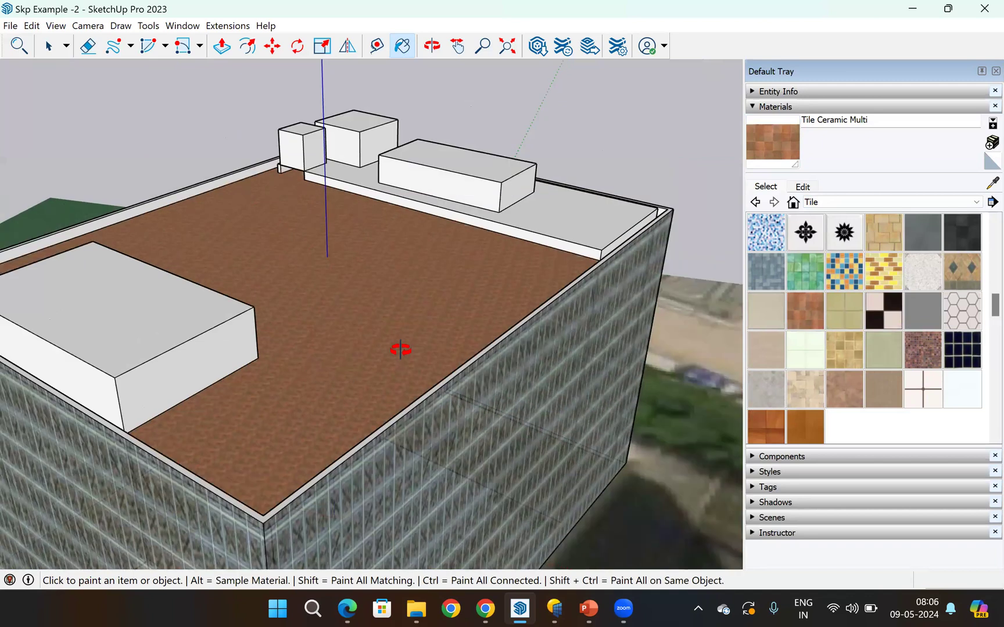
- Paint the roof surface with Wood Square Tile 01, trying a 6 m texture size before settling on 2 m
mouse_move(522, 309)
middle_down()
mouse_move(513, 296)
mouse_move(638, 351)
middle_up()
scroll(455, 324, up, 5)
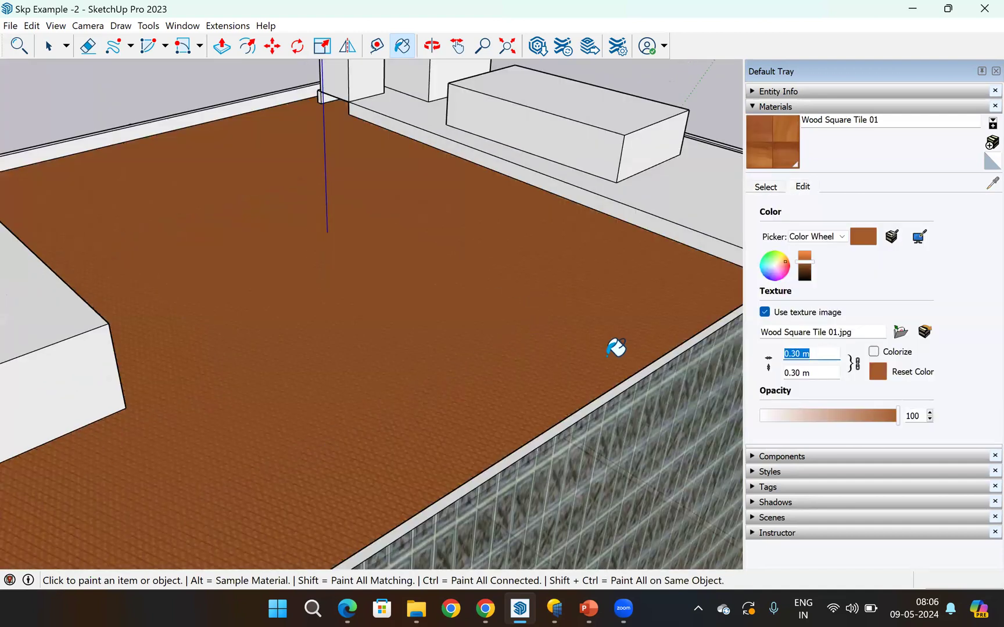
text(6)
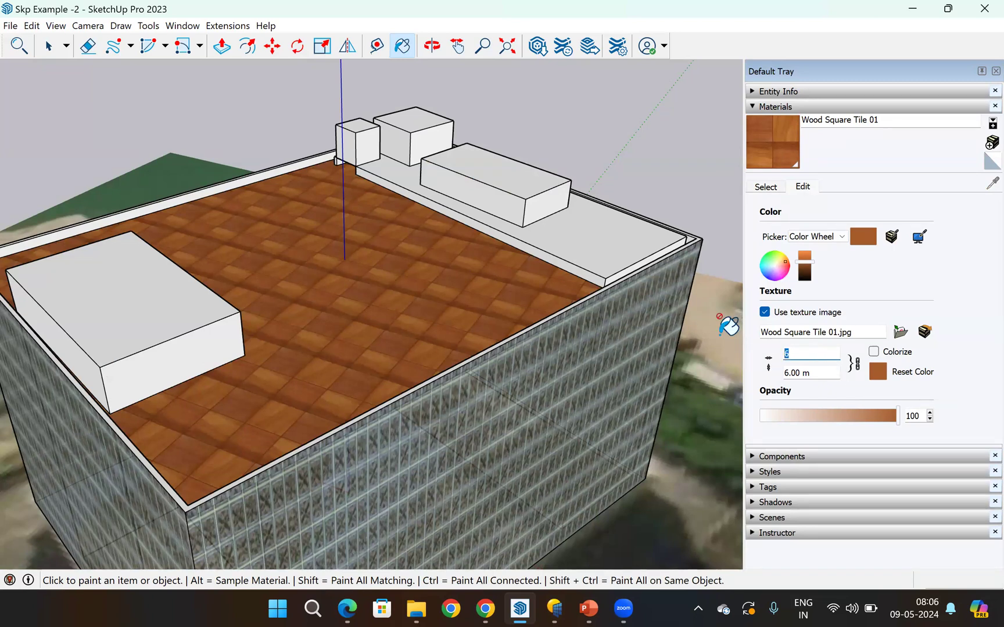
key(BackSpace)
text(2)
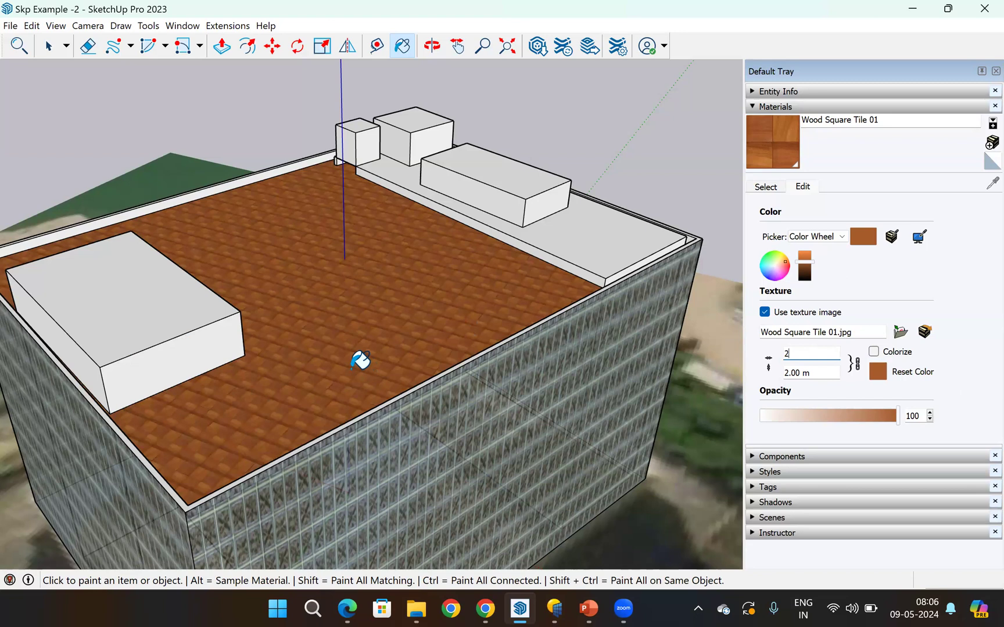
scroll(360, 377, up, 7)
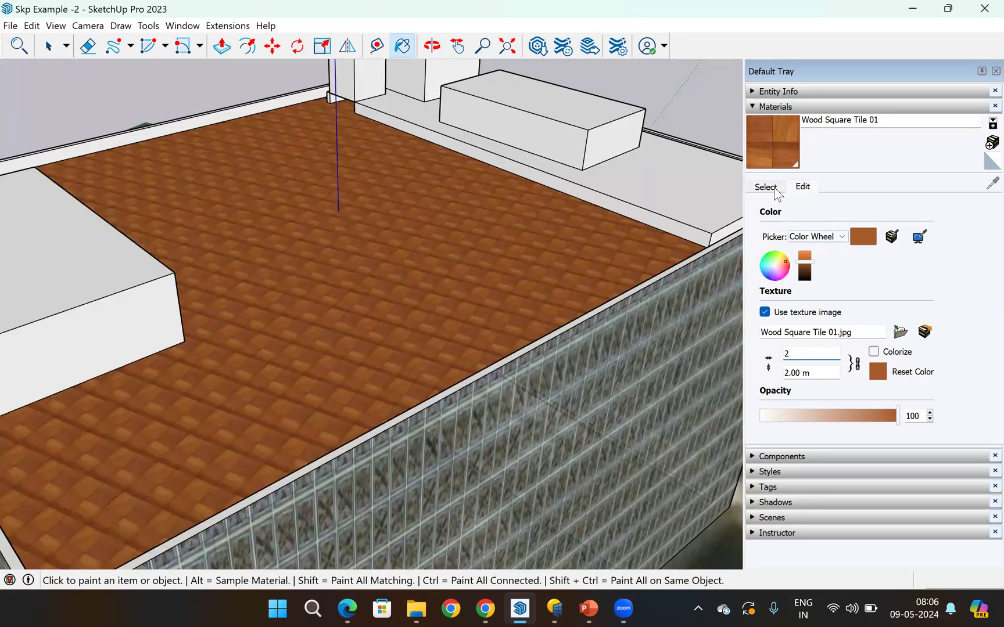
- Repaint the main roof surface with Tile Limestone Multi
click(766, 187)
click(842, 350)
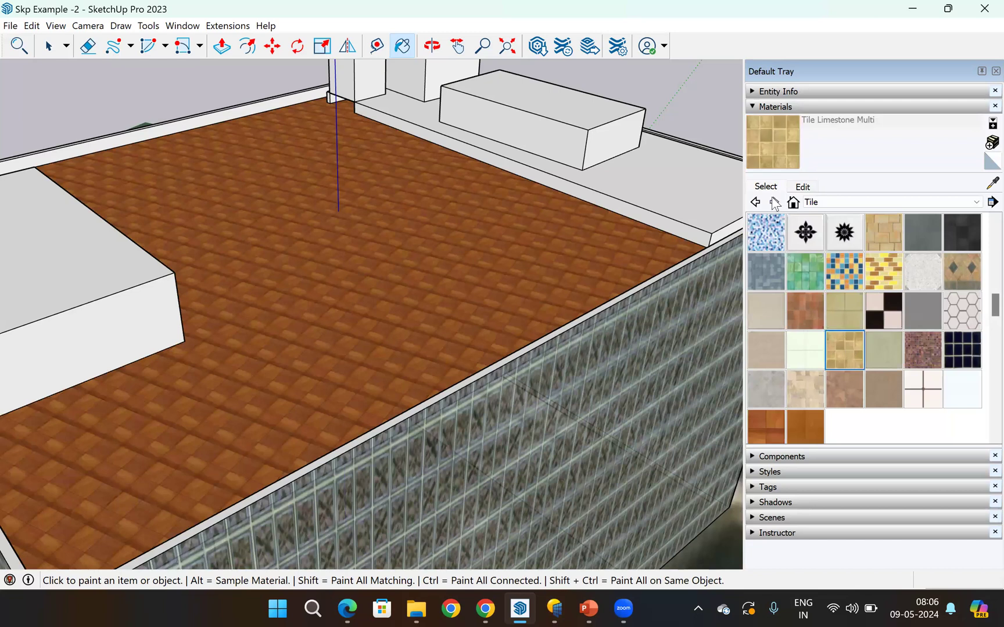
click(454, 245)
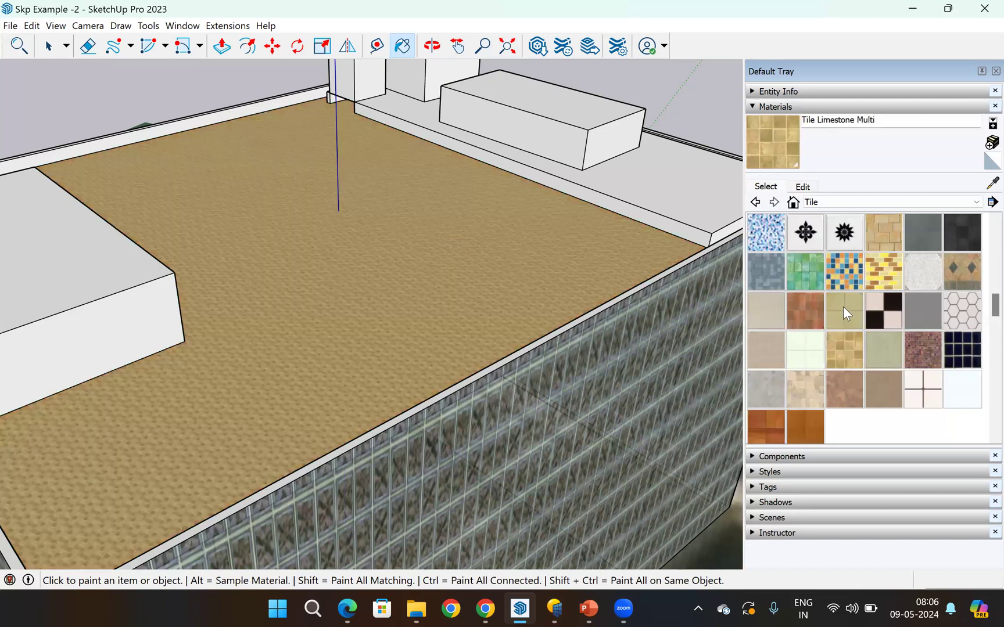
- Try Square Glass Tile 03 on the roof surface and check its pattern up close
click(804, 314)
click(844, 271)
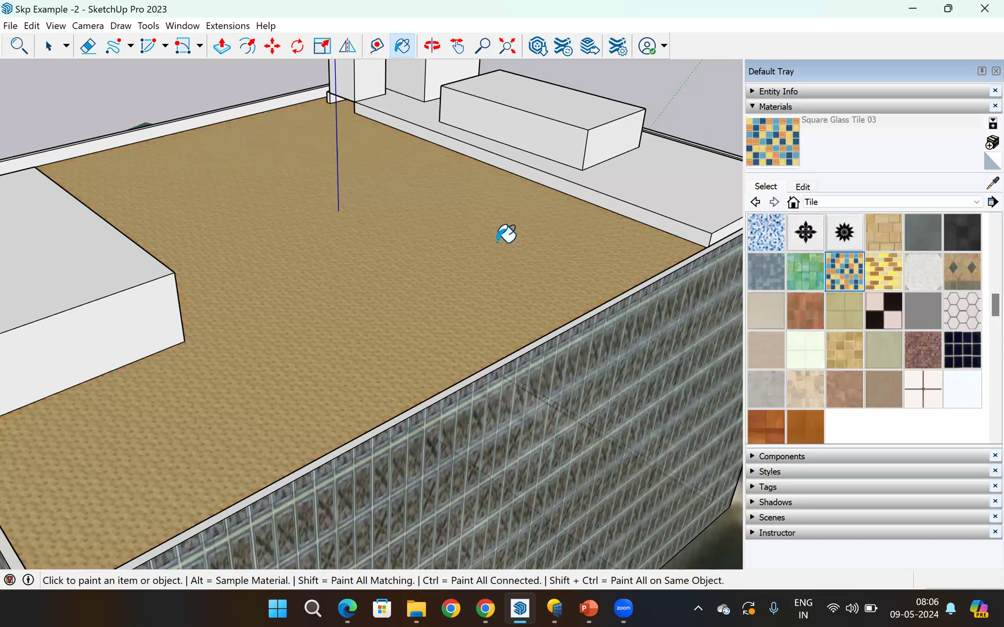
click(496, 337)
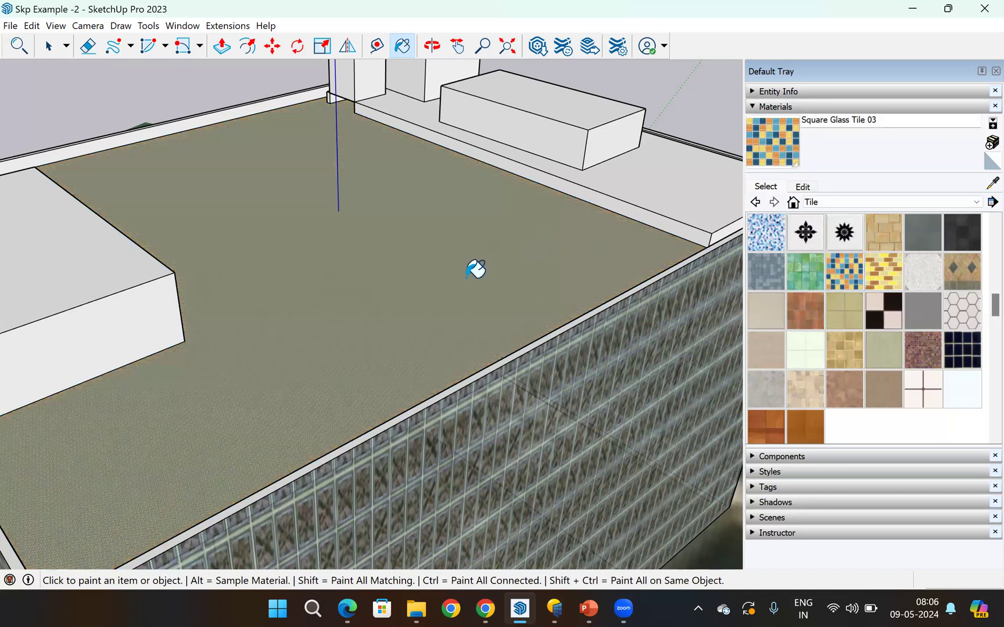
scroll(506, 302, up, 5)
scroll(495, 307, up, 1)
- Replace the roof finish with the green Square Glass Tile 02
click(805, 271)
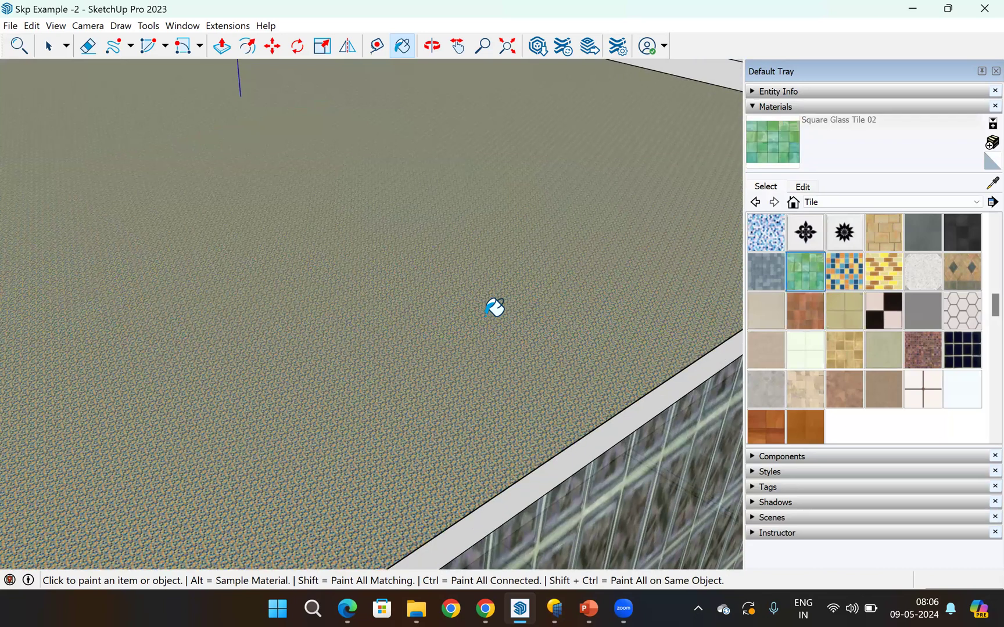
click(495, 308)
scroll(633, 309, down, 2)
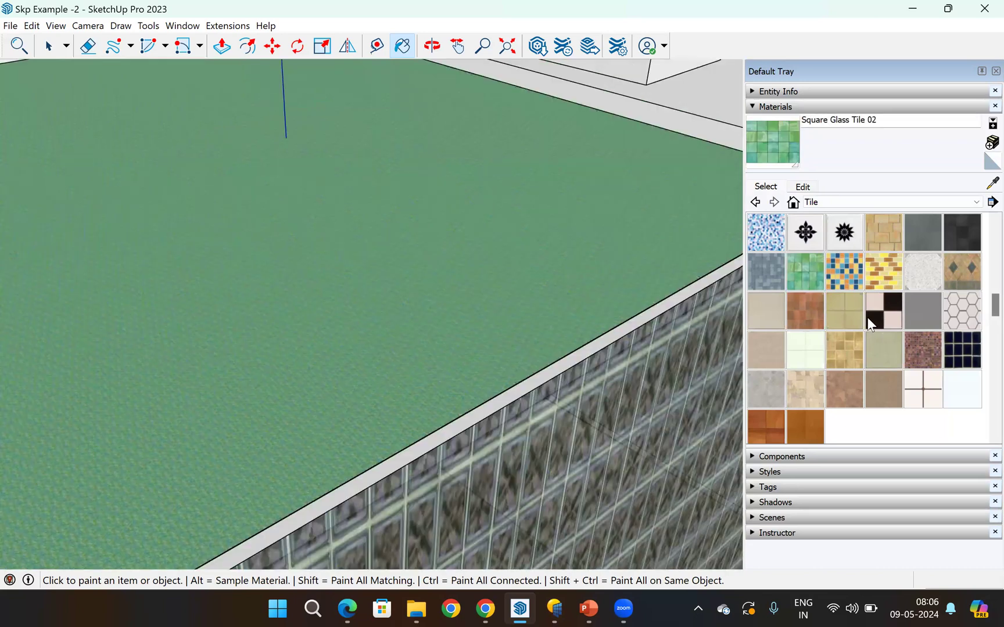
scroll(868, 318, down, 4)
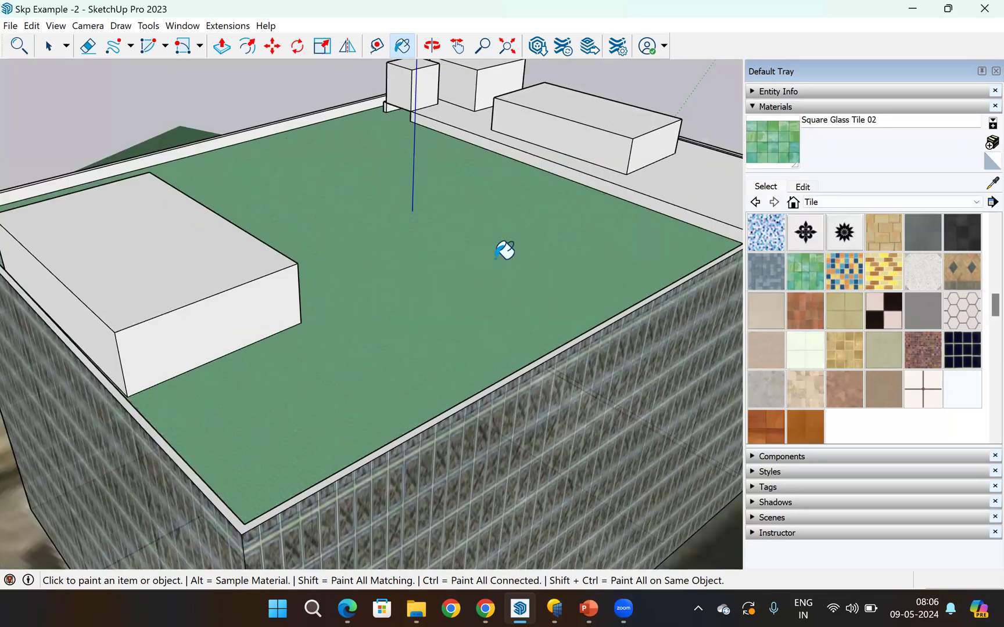
- Paint the roof surface with Tile Hexagon White and set its texture width to 2 m
scroll(504, 249, down, 3)
click(804, 189)
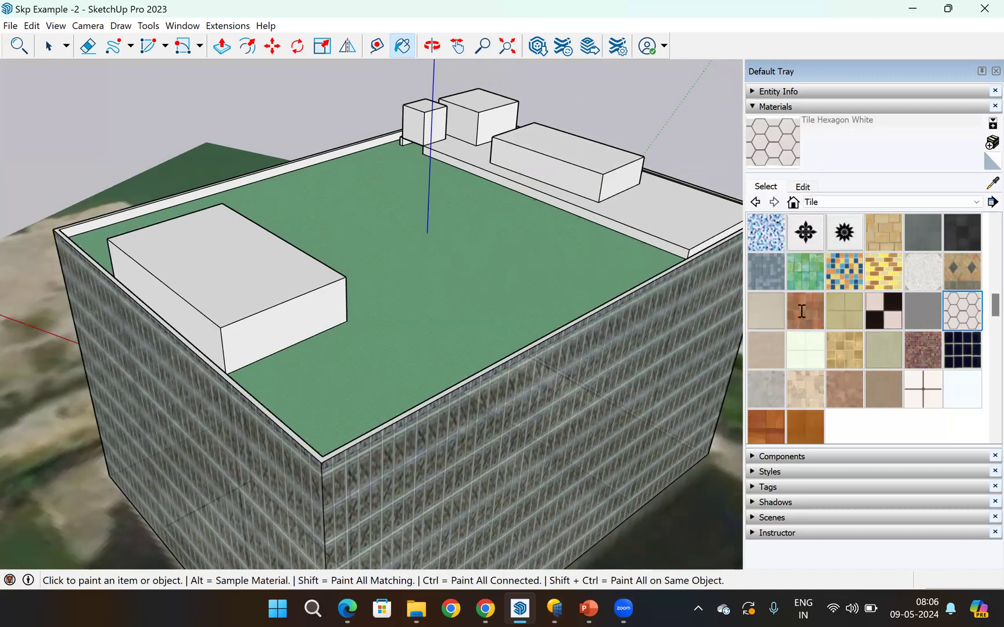
drag(818, 358, 727, 335)
text(2)
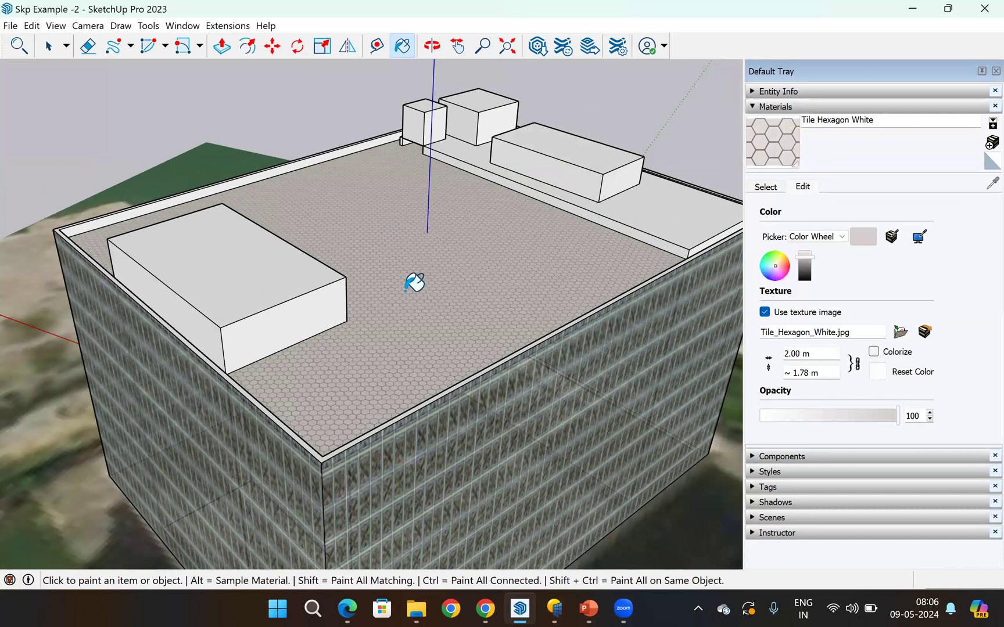
scroll(414, 283, up, 1)
scroll(415, 283, up, 1)
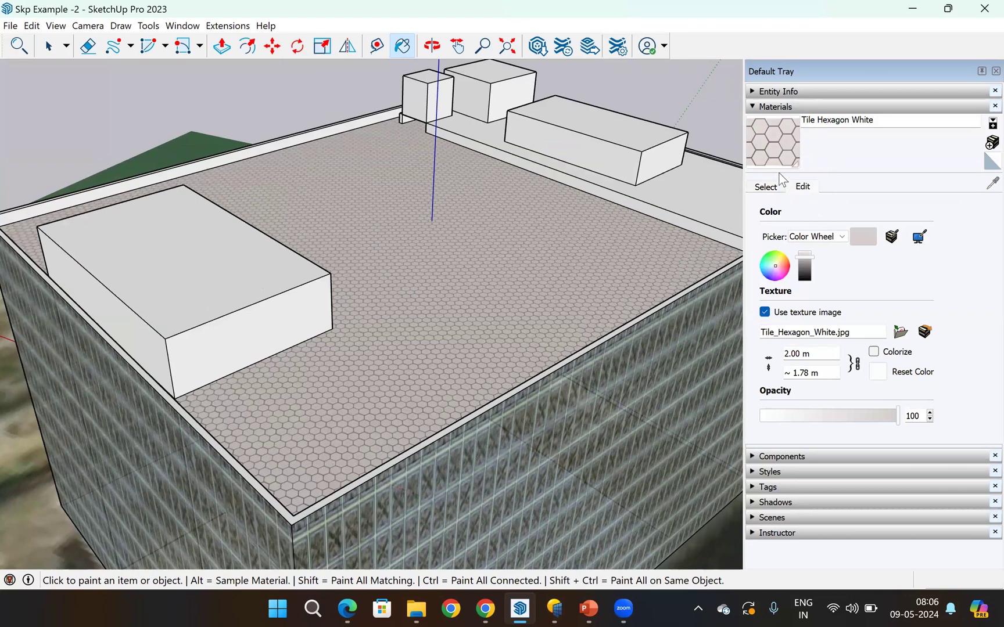
- Try Tile Navy from the Tile collection on the roof surface
click(773, 186)
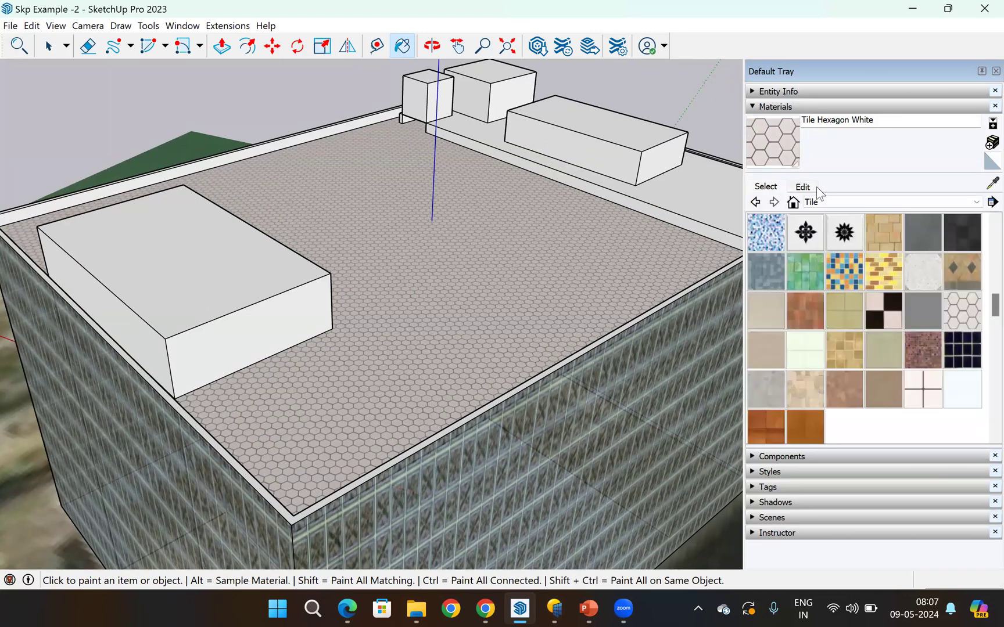
click(964, 351)
click(544, 238)
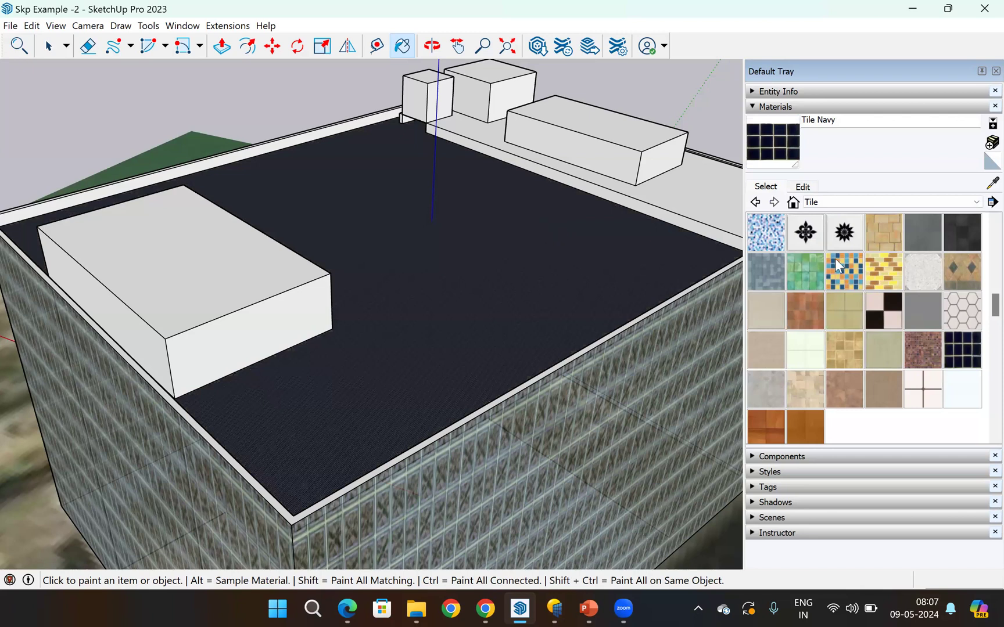
- Paint the roof surface with Tile Ceramic Multi again and set its texture width to 2 m
click(807, 309)
click(562, 276)
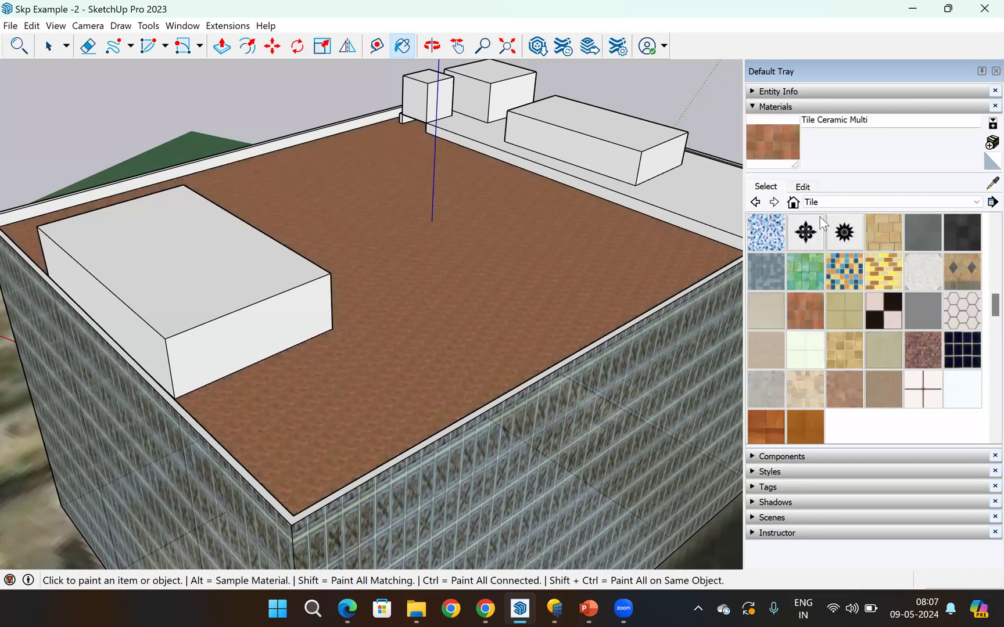
click(803, 186)
drag(821, 348, 756, 358)
text(2)
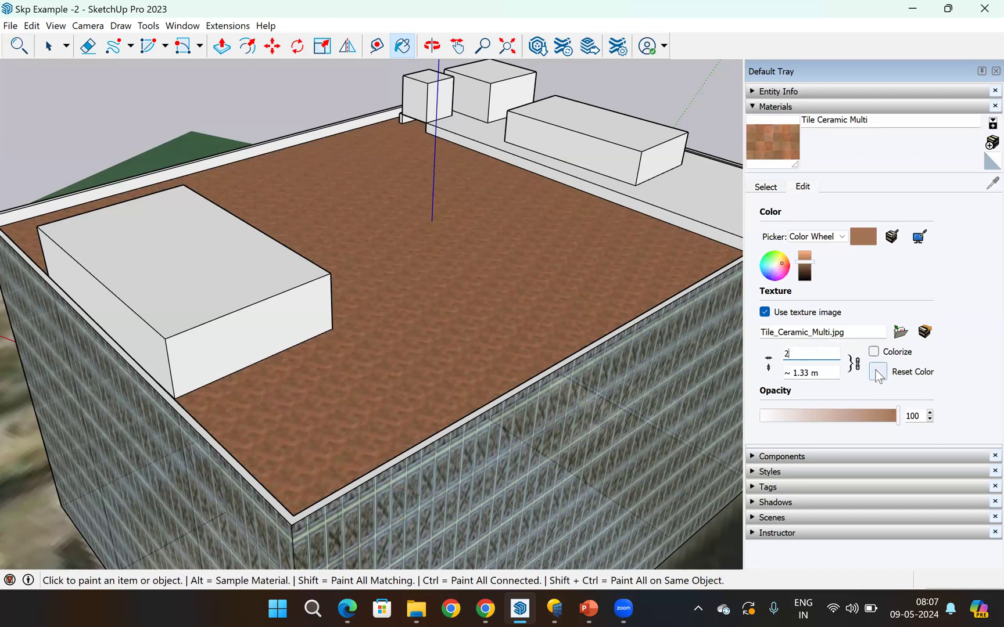
- Unlock the Tile Ceramic Multi texture's aspect ratio and set its height to 2 m
click(857, 366)
click(833, 375)
text(2)
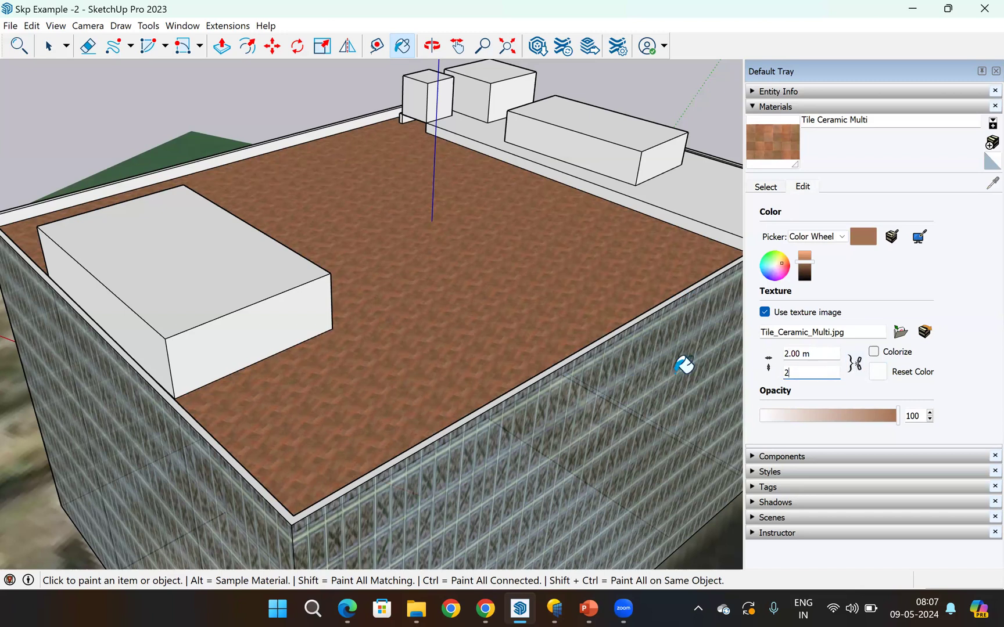
scroll(412, 340, up, 3)
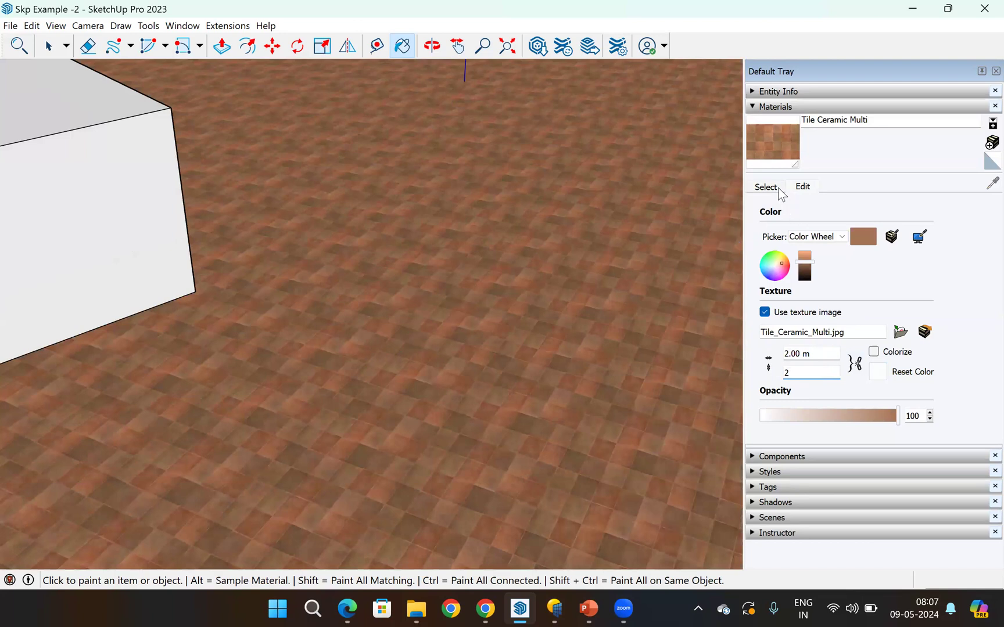
scroll(778, 188, down, 3)
scroll(767, 362, down, 1)
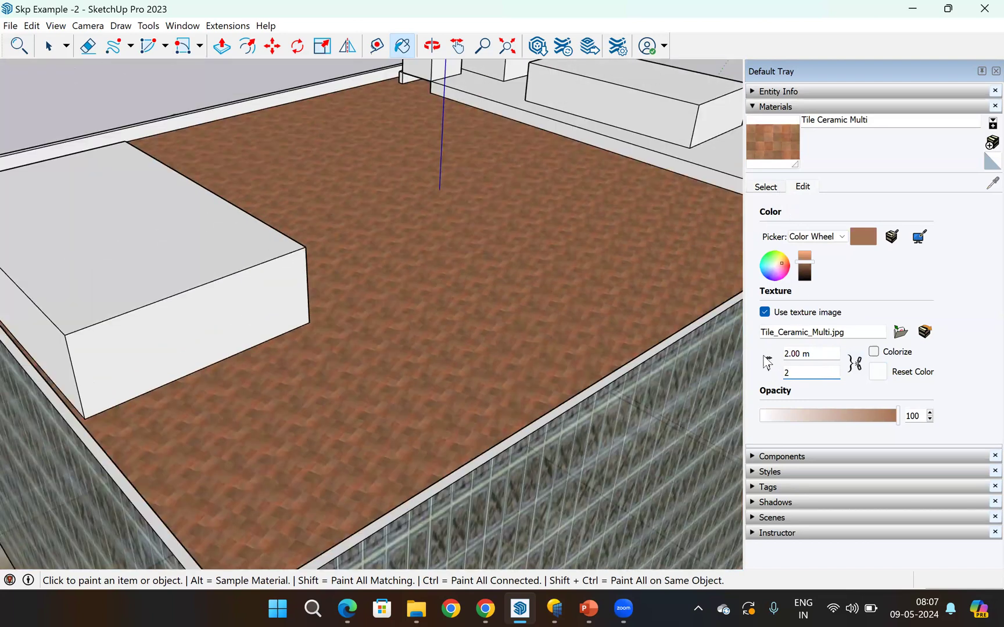
scroll(764, 354, down, 1)
- Paint the roof surface with Tile Large Brown and set its texture width to 3 m
click(774, 187)
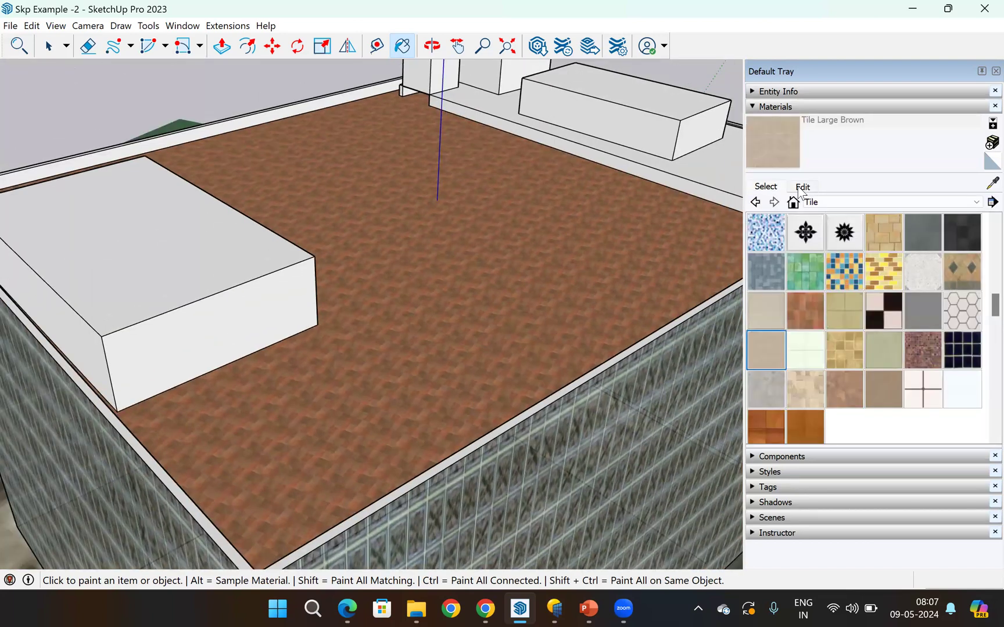
click(616, 308)
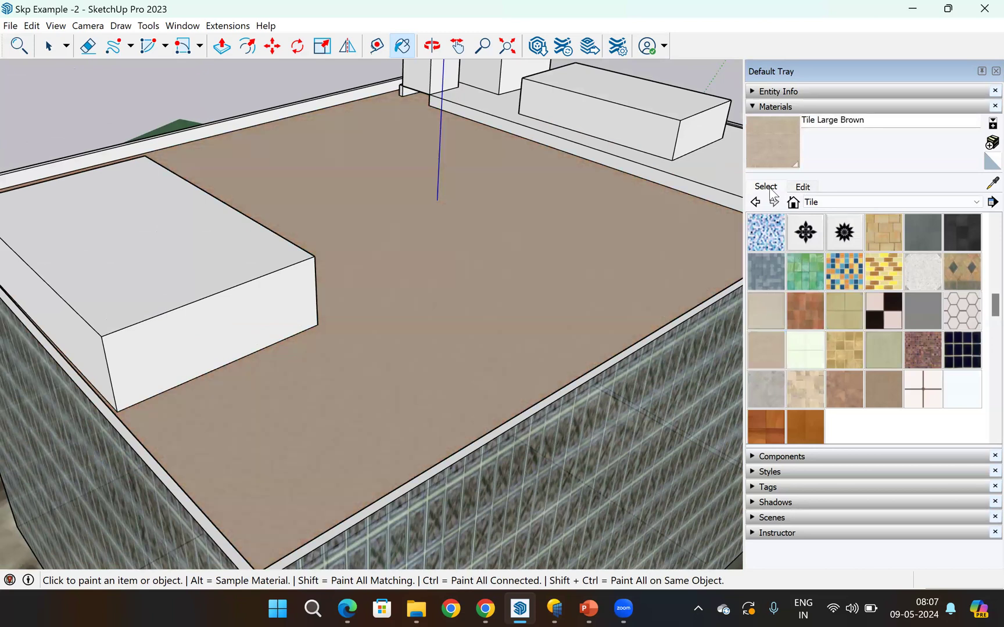
click(802, 187)
drag(806, 352, 722, 351)
text(3)
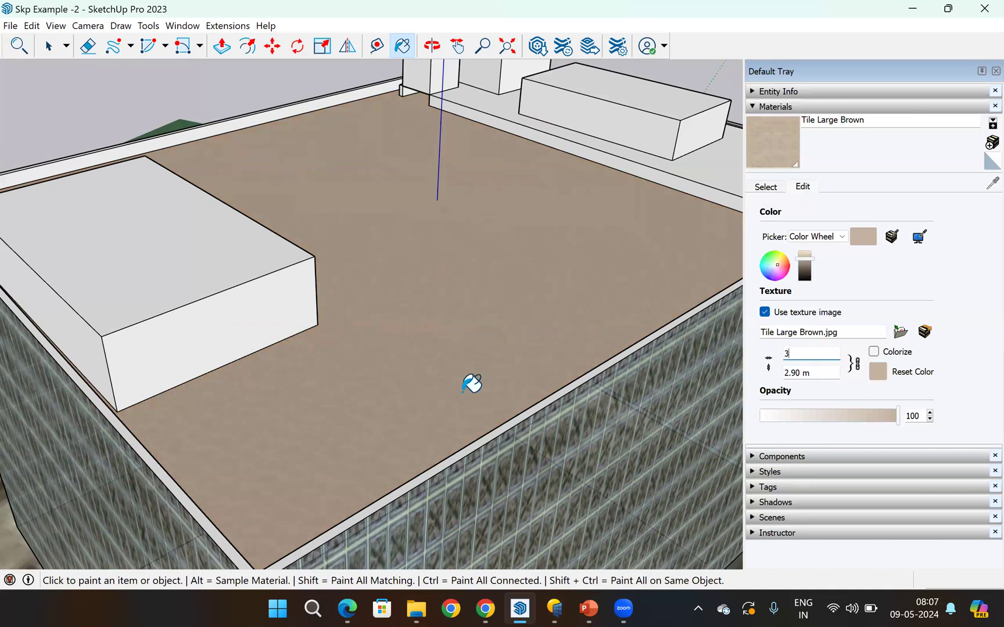
- Inspect the brown roof tiling up close and lower the Tile Large Brown material's opacity to 43
scroll(472, 383, up, 6)
scroll(473, 384, up, 4)
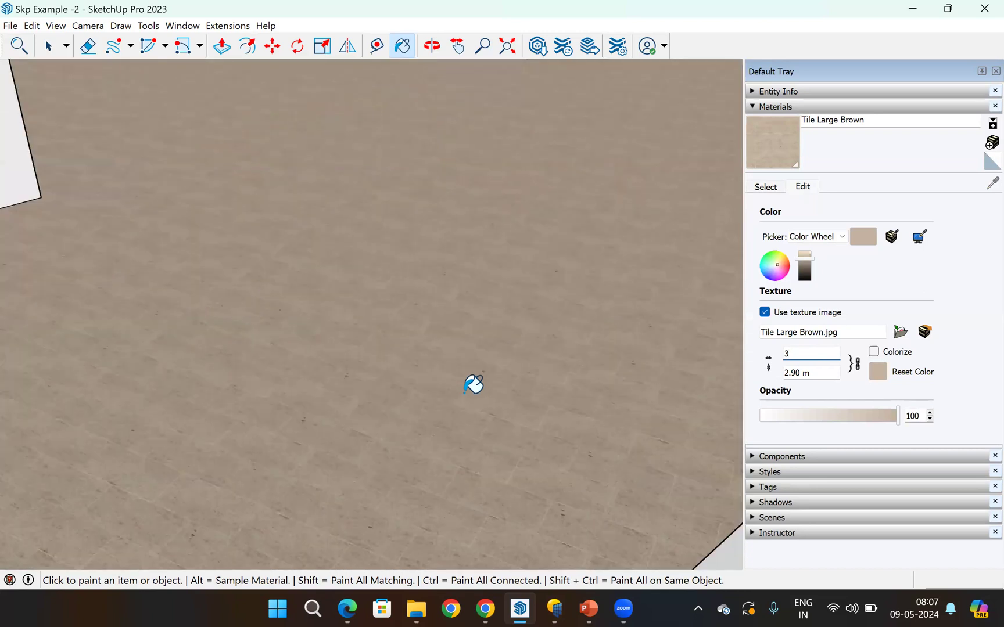
scroll(665, 357, down, 8)
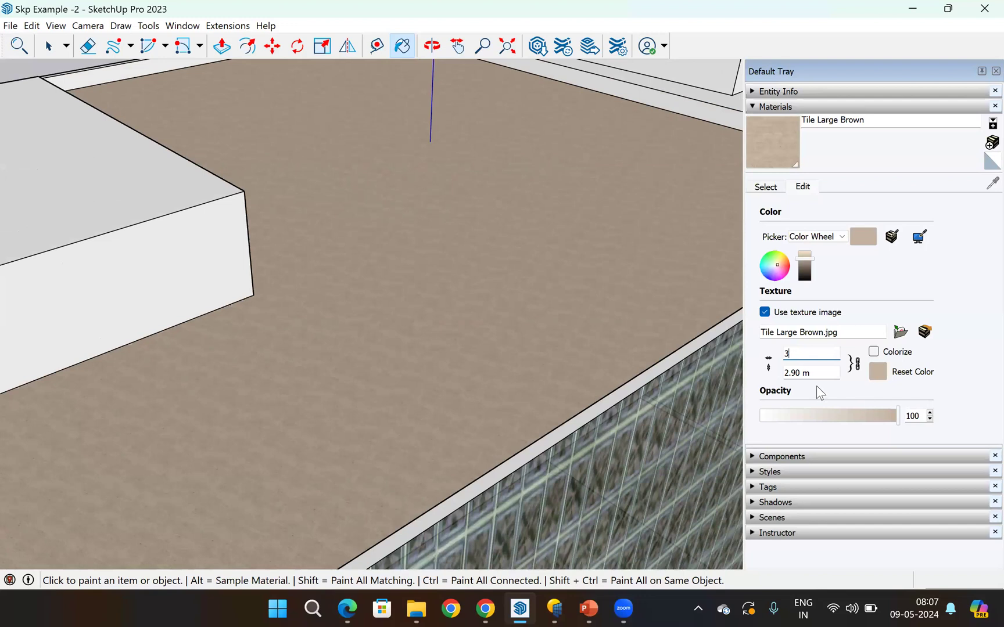
drag(898, 417, 820, 425)
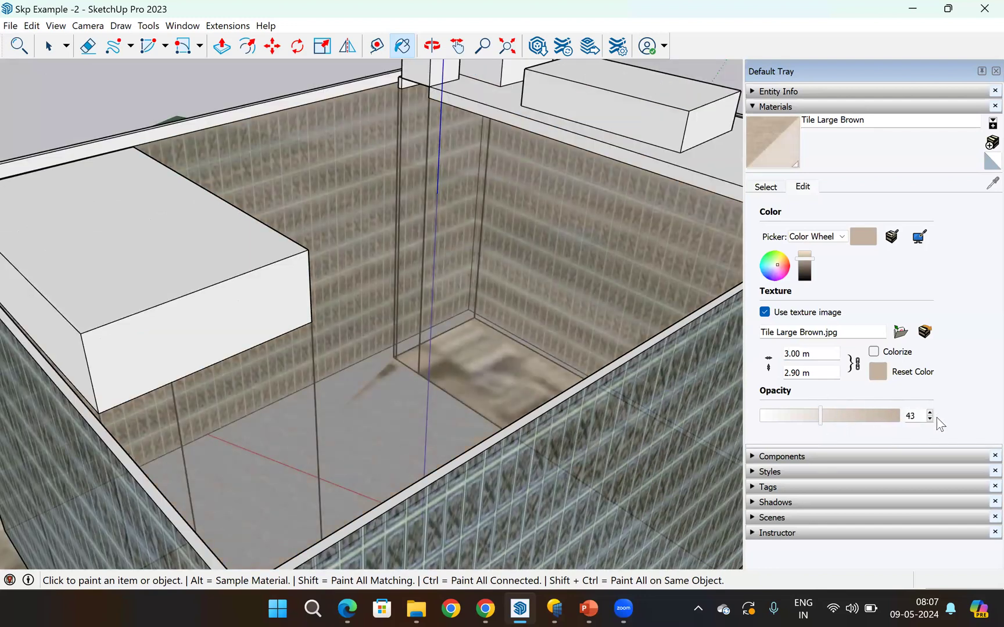
- Restore the Tile Large Brown material's opacity to 100 and paint the roof surface with Tile Checker BW
scroll(935, 417, up, 15)
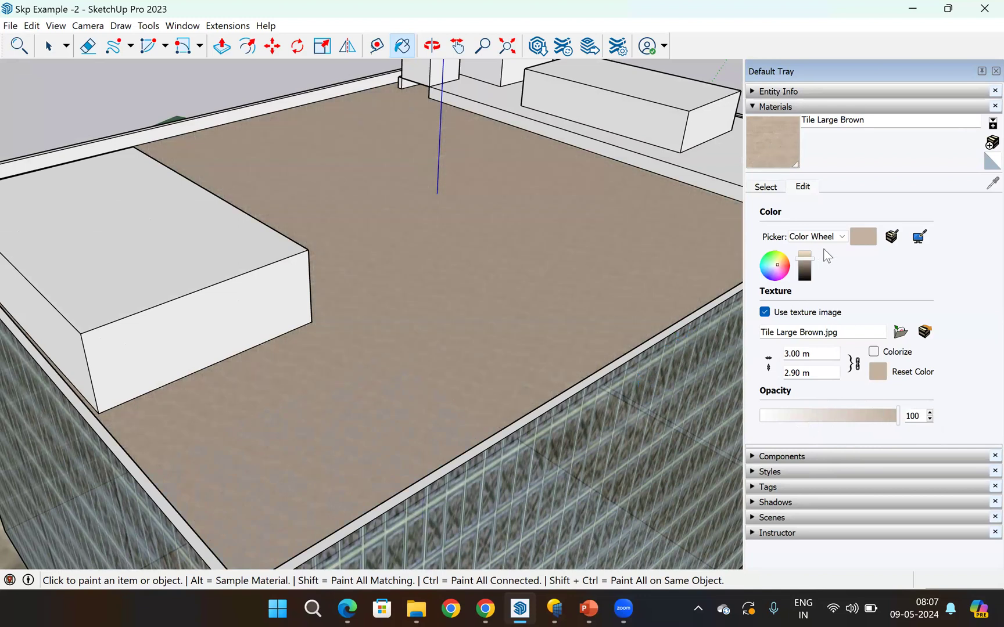
click(768, 188)
click(879, 308)
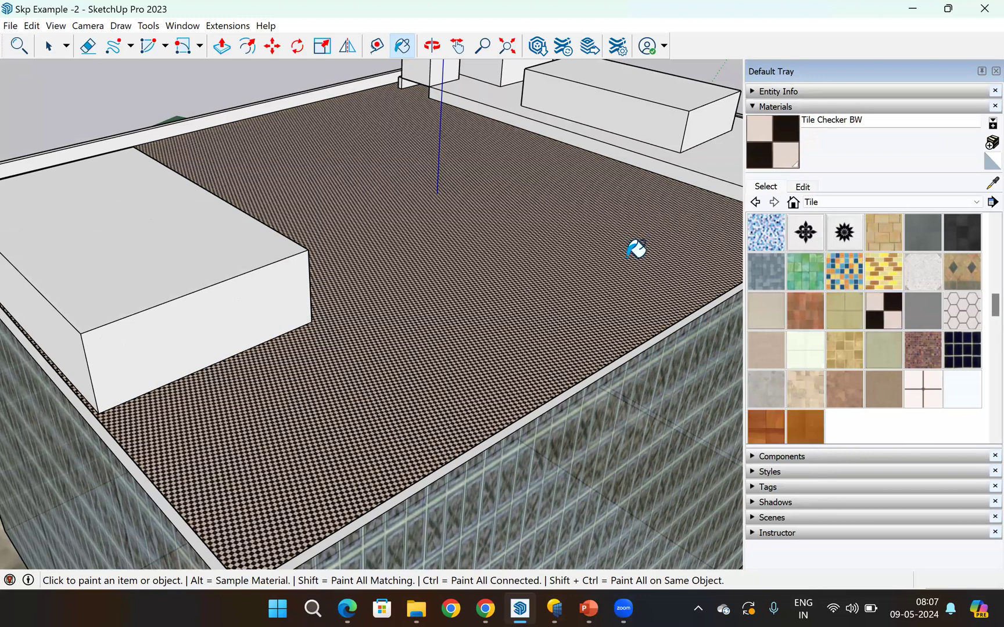
- Try Ornate Tile 01, Slate Light Tile and Slate on the roof surface to compare the finishes
click(807, 238)
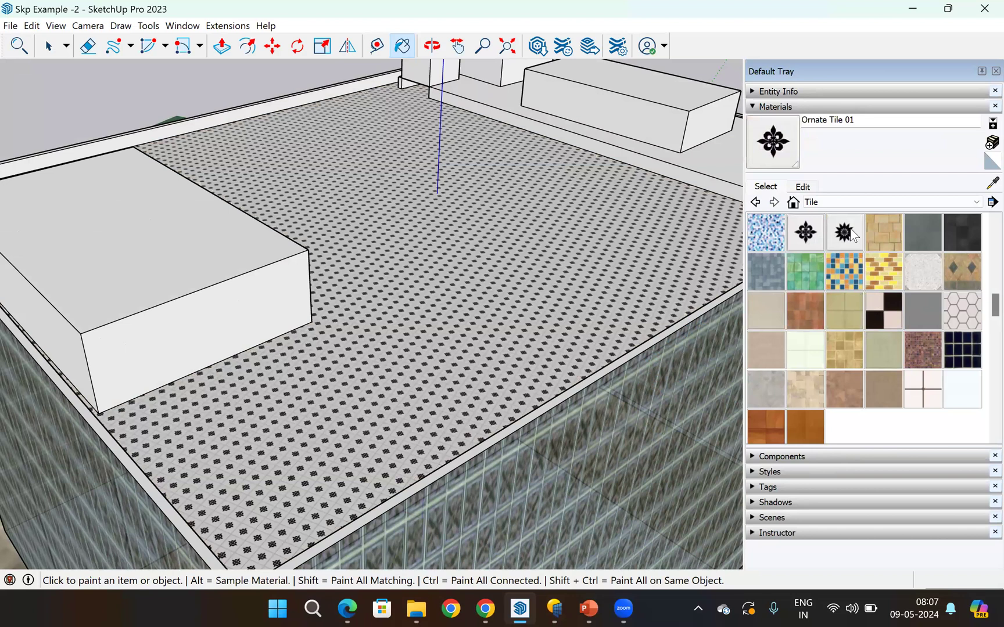
click(957, 233)
click(621, 226)
click(922, 238)
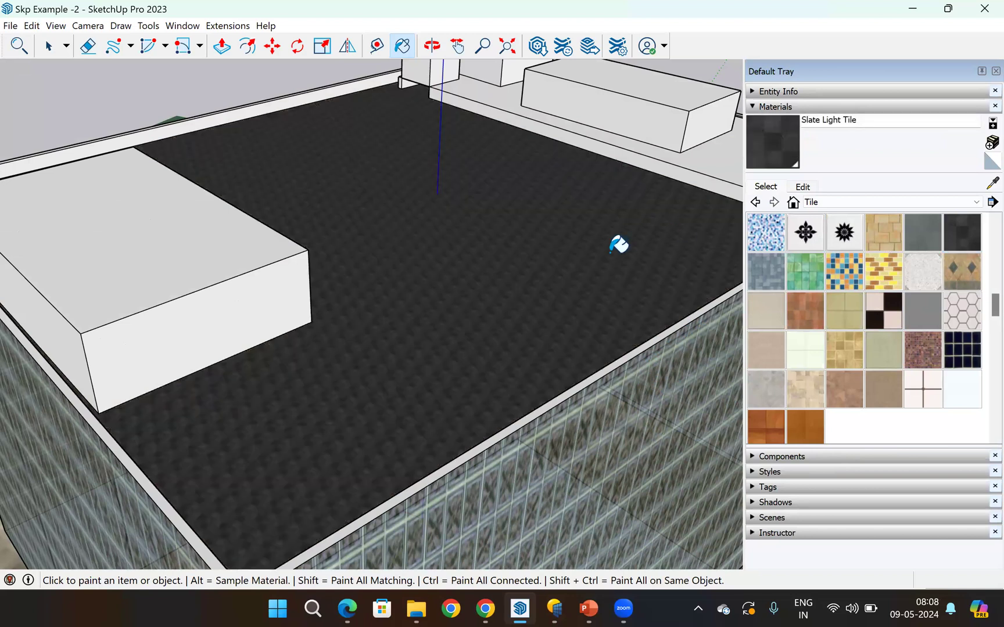
click(619, 242)
click(851, 237)
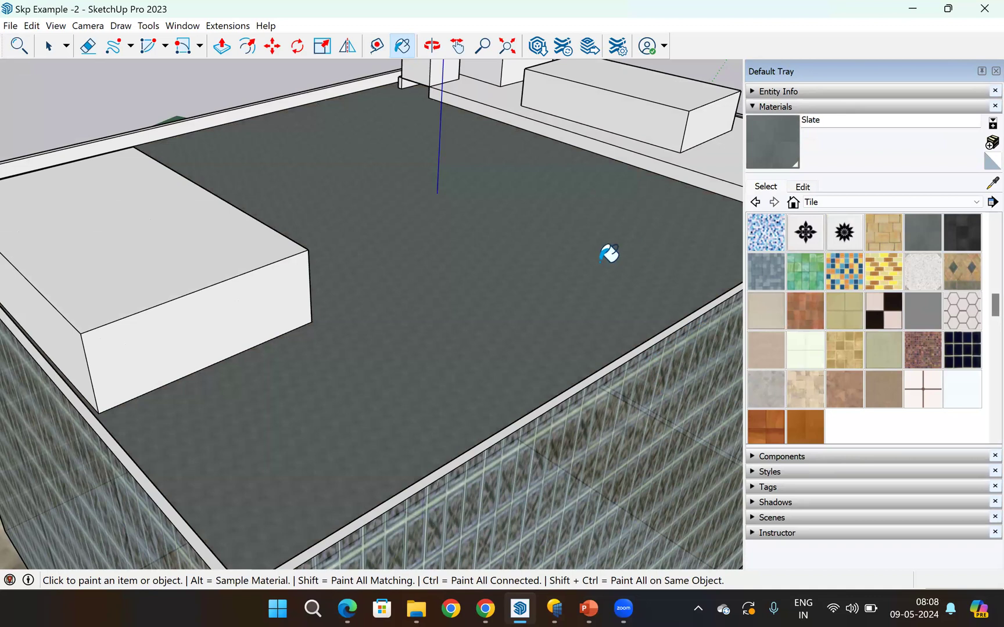
click(610, 256)
- Paint the roof surface with Ornate Tile 01 again and set its texture width to 2 m
click(801, 241)
click(592, 253)
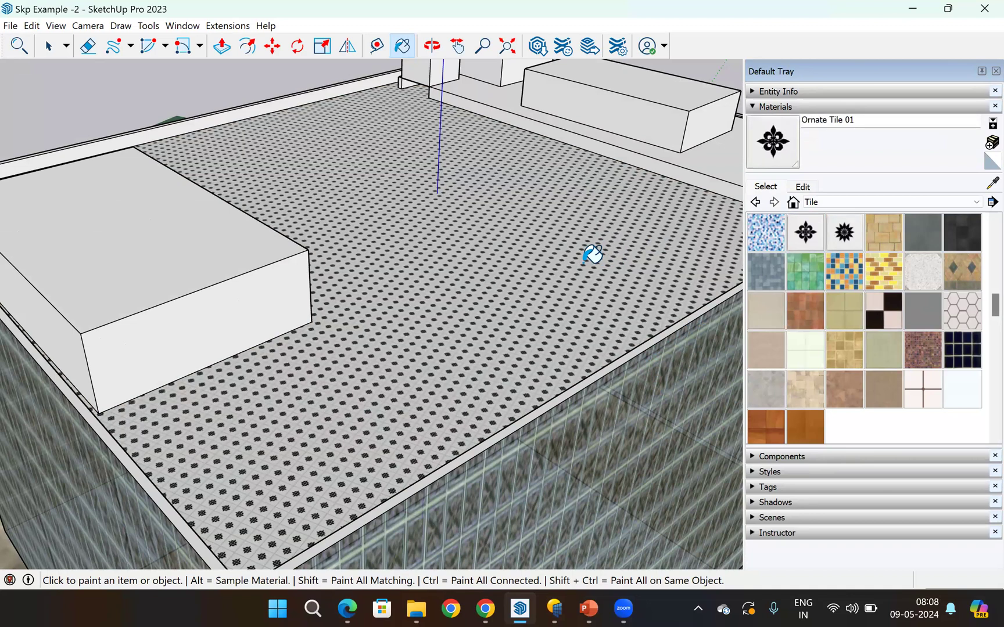
click(804, 187)
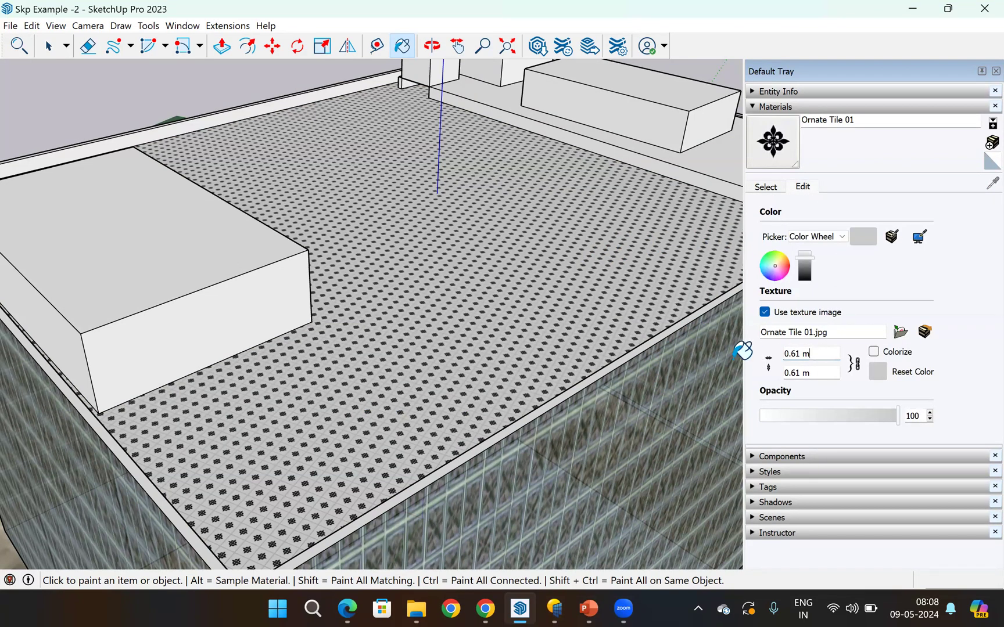
text(2)
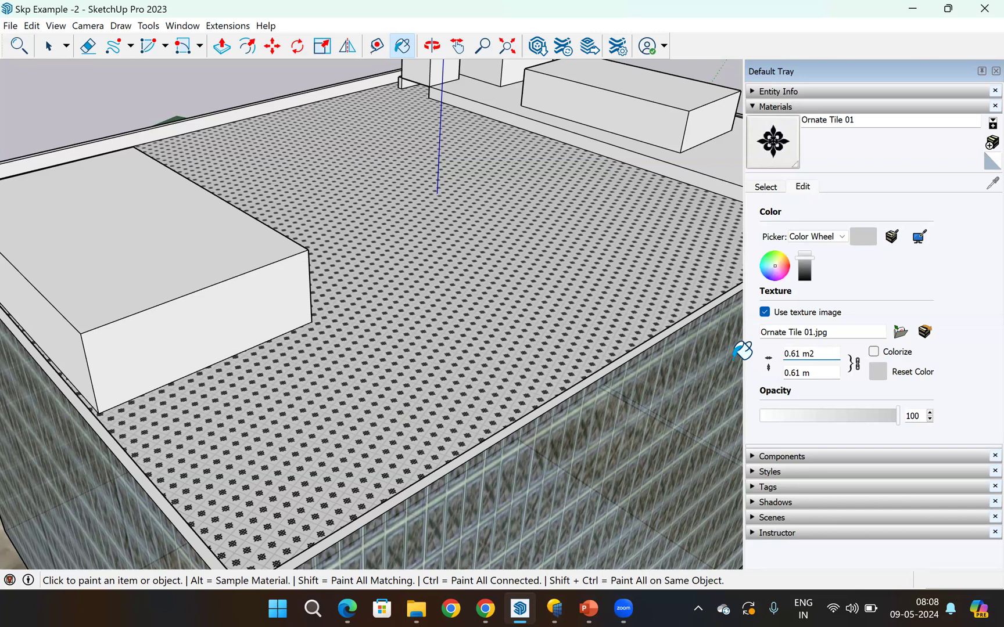
key(BackSpace)
key(BackSpace)
key(BackSpace)
key(BackSpace)
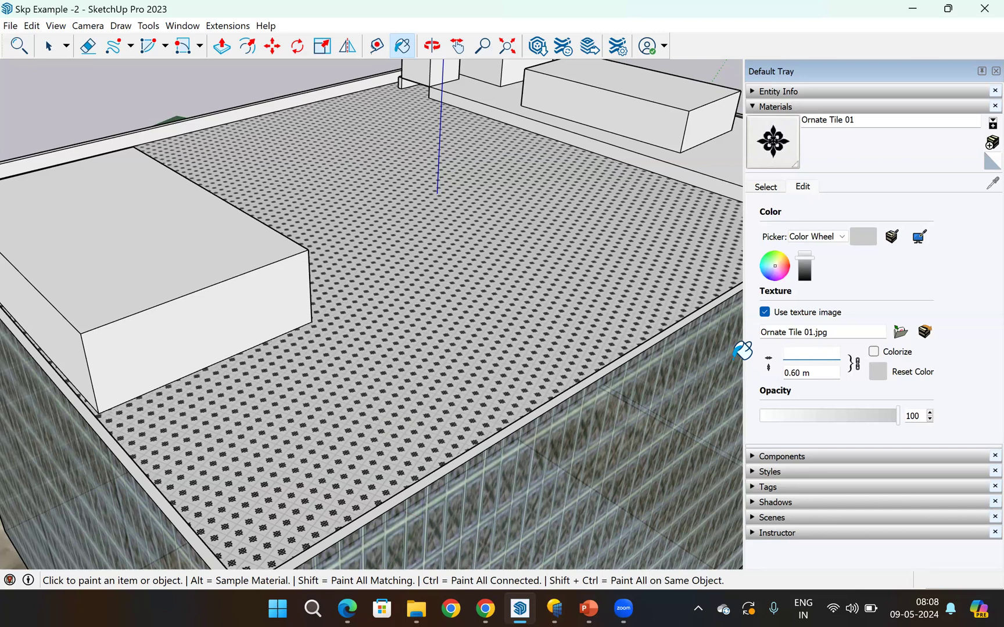
text(2)
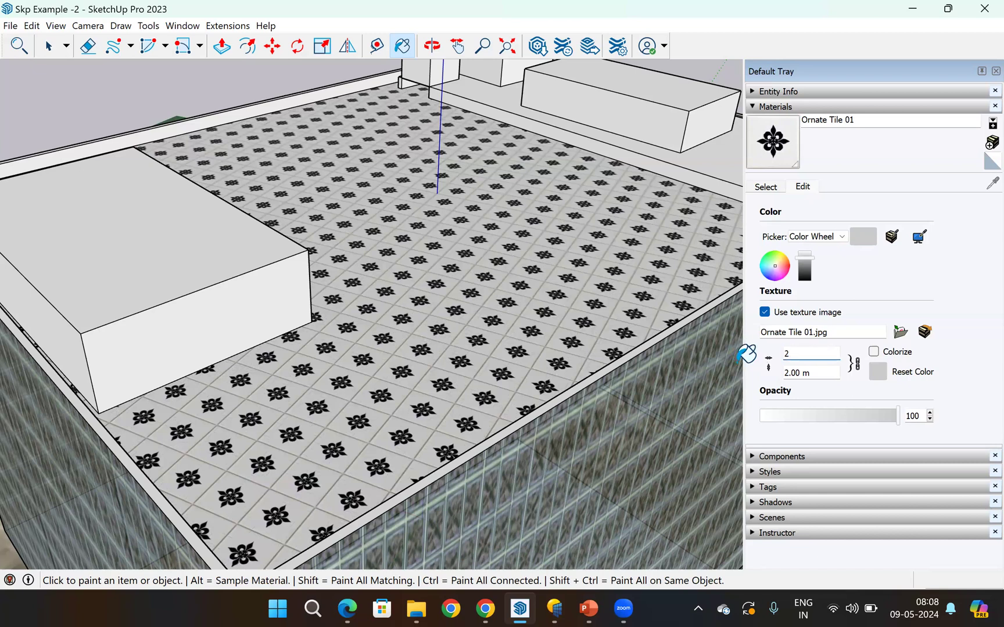
- Set the Ornate Tile 01 texture's width to 1 m
text(1)
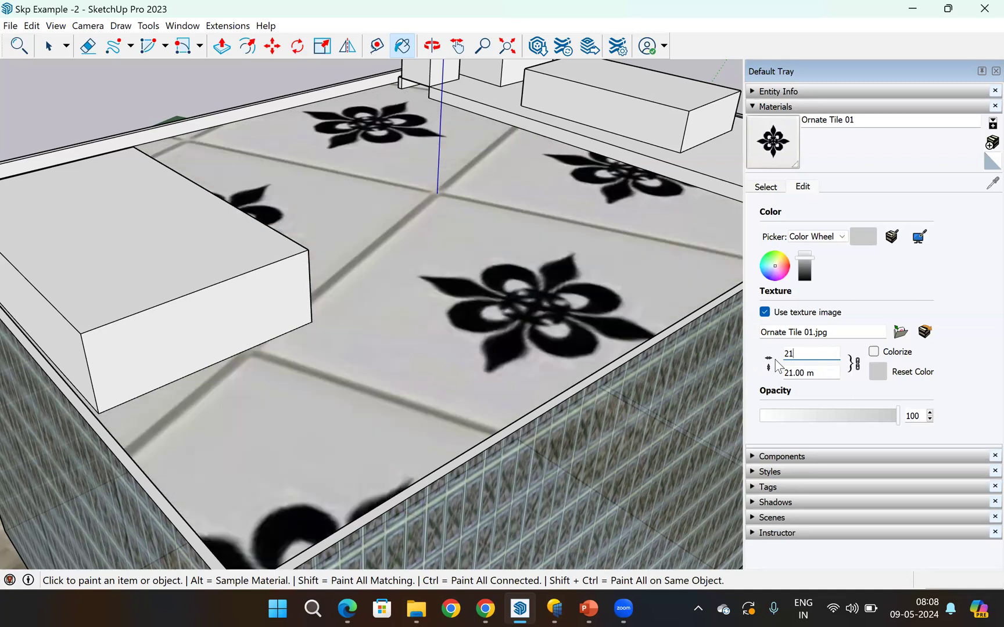
key(BackSpace)
key(BackSpace)
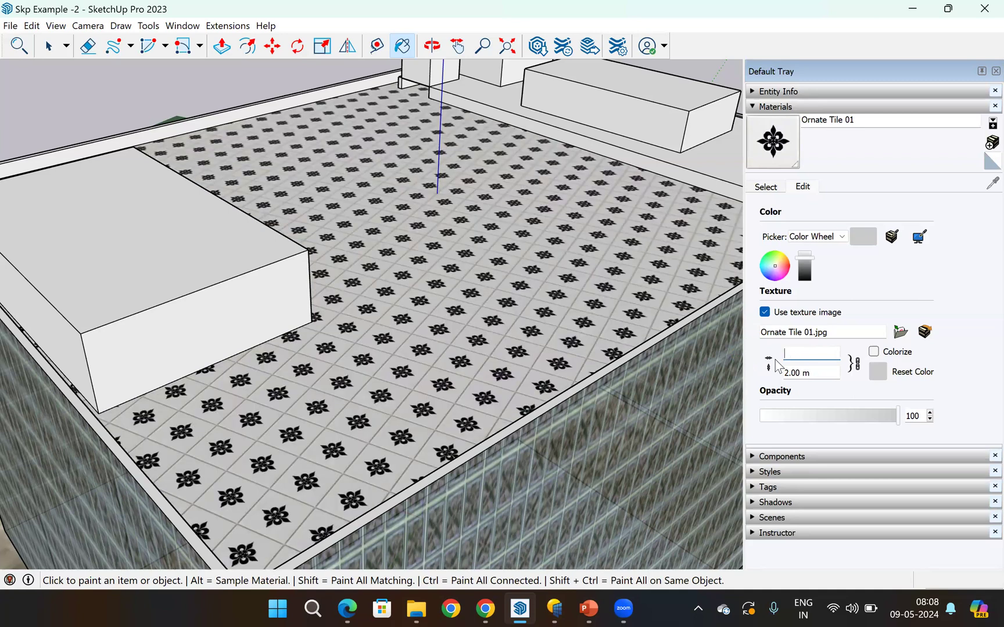
text(1)
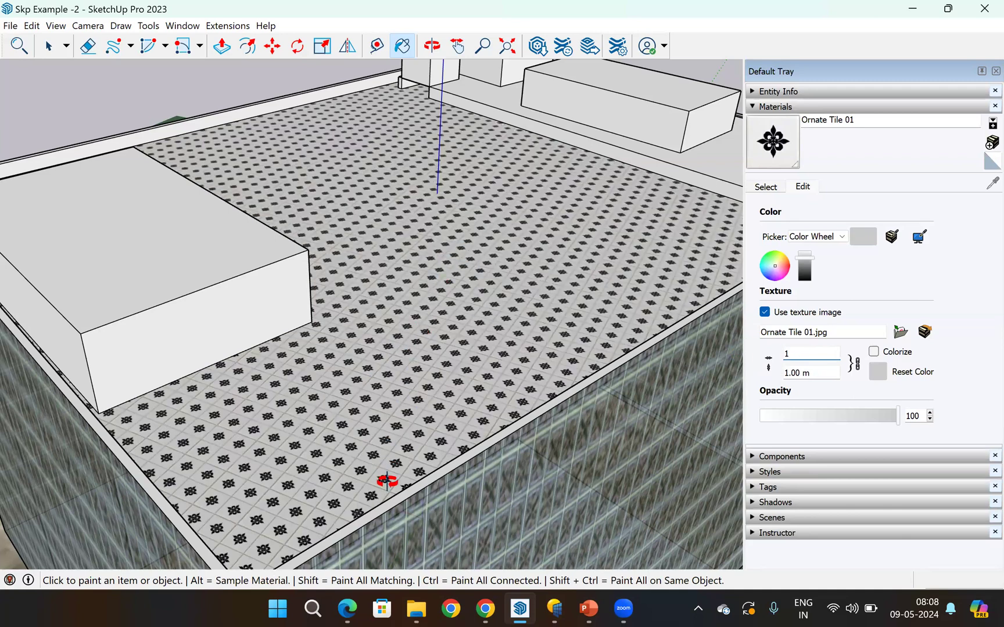
- Paint the raised roof strip, the top of the large separate block and the main roof surface with Tile Ceramic Natural
scroll(276, 284, down, 1)
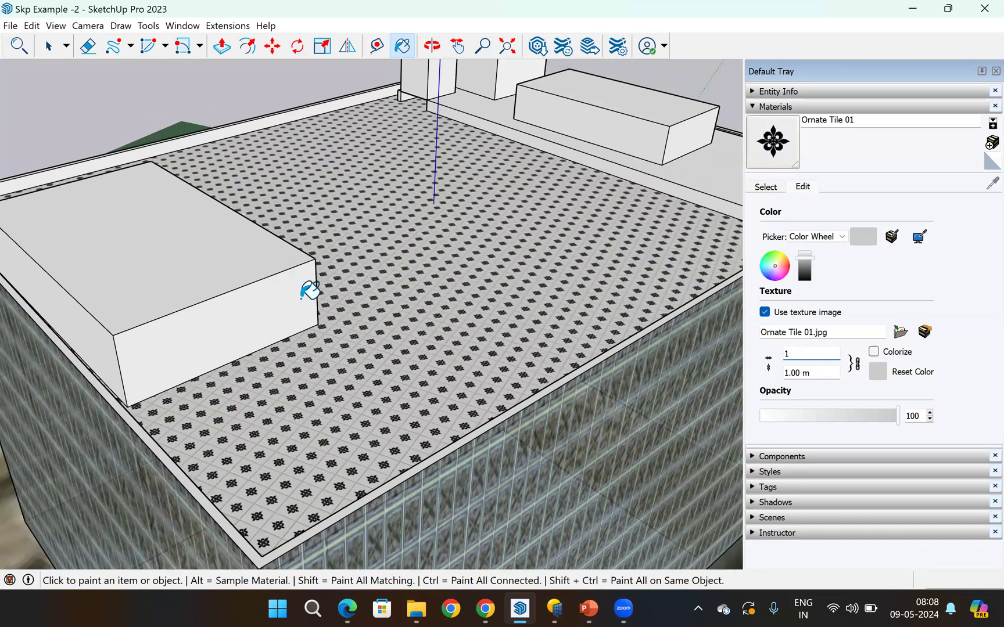
scroll(310, 289, down, 2)
mouse_move(310, 290)
middle_down()
mouse_move(324, 262)
mouse_move(367, 247)
middle_up()
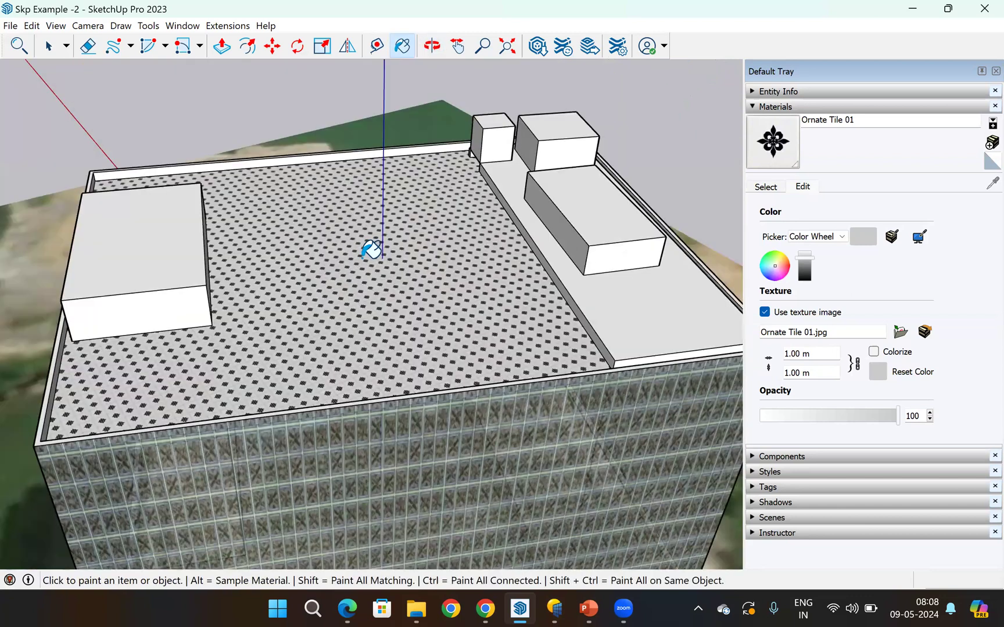
scroll(372, 251, down, 1)
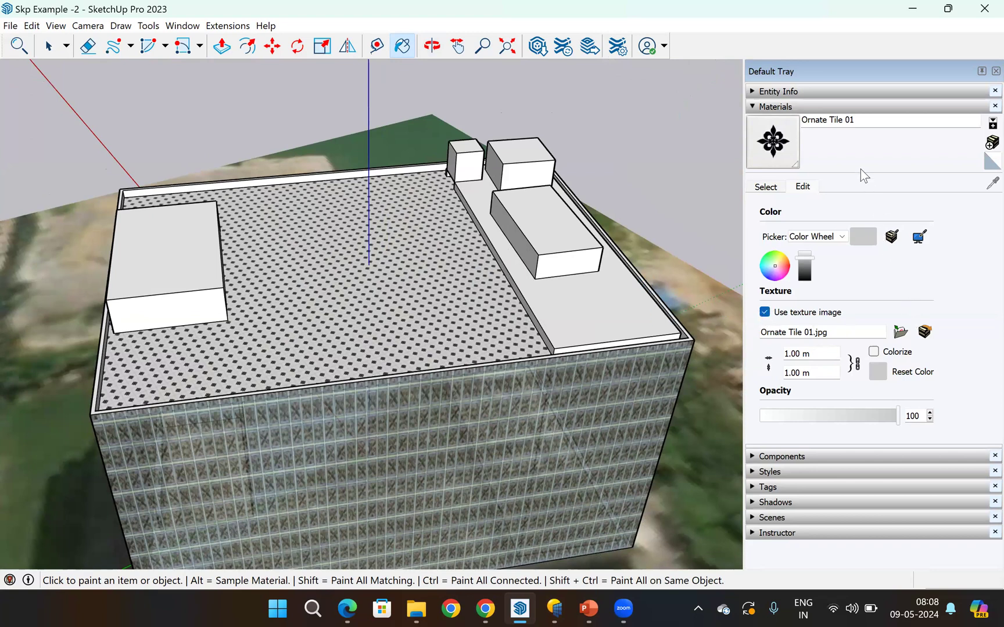
click(764, 187)
click(858, 297)
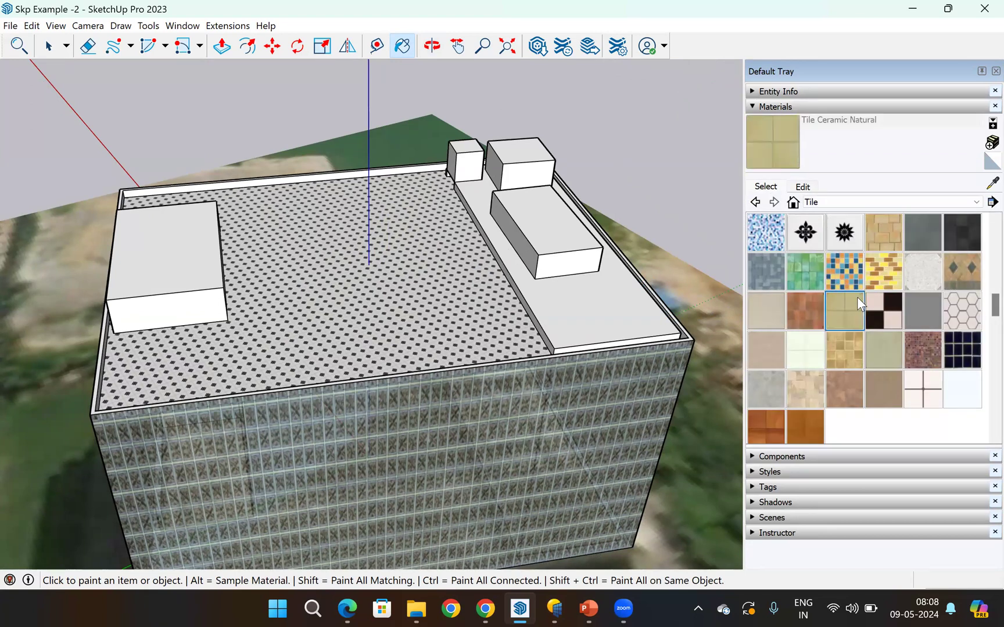
click(512, 257)
click(172, 253)
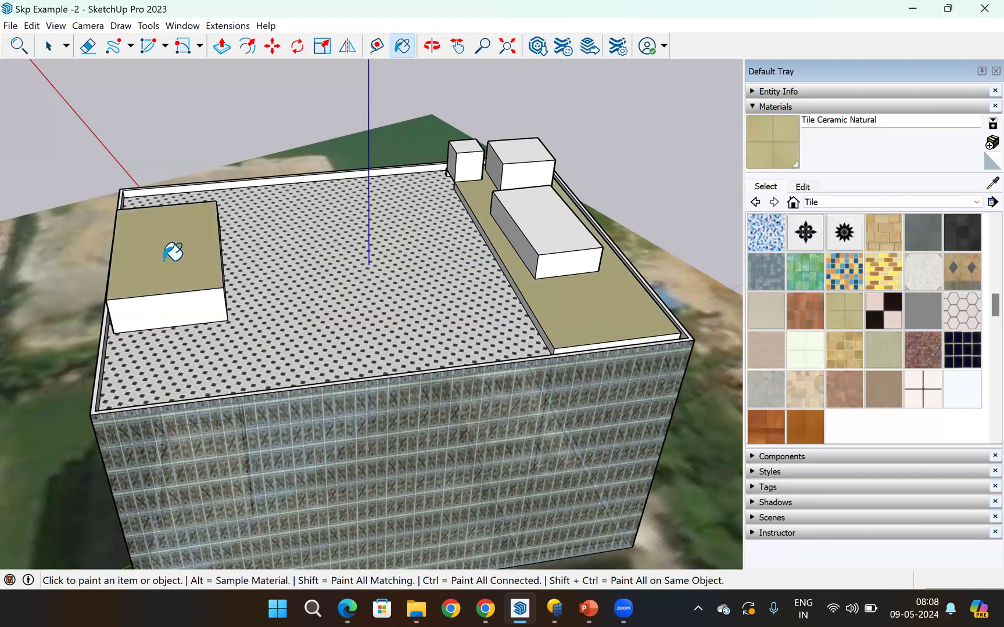
click(434, 308)
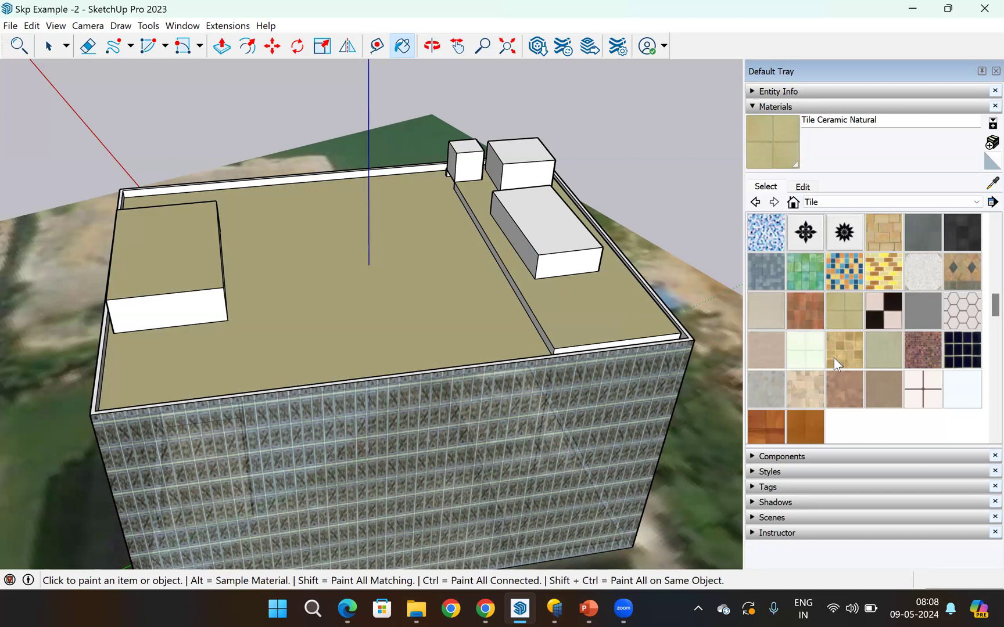
- Paint the main roof surface with Tile Veriegated Stone and examine its texture up close
click(845, 401)
click(379, 271)
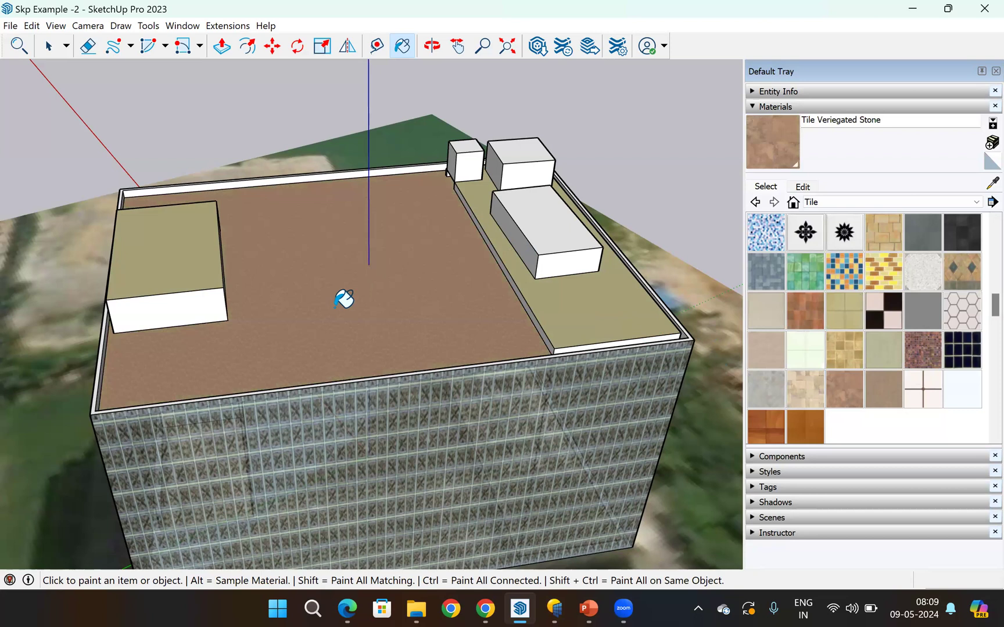
scroll(348, 299, up, 1)
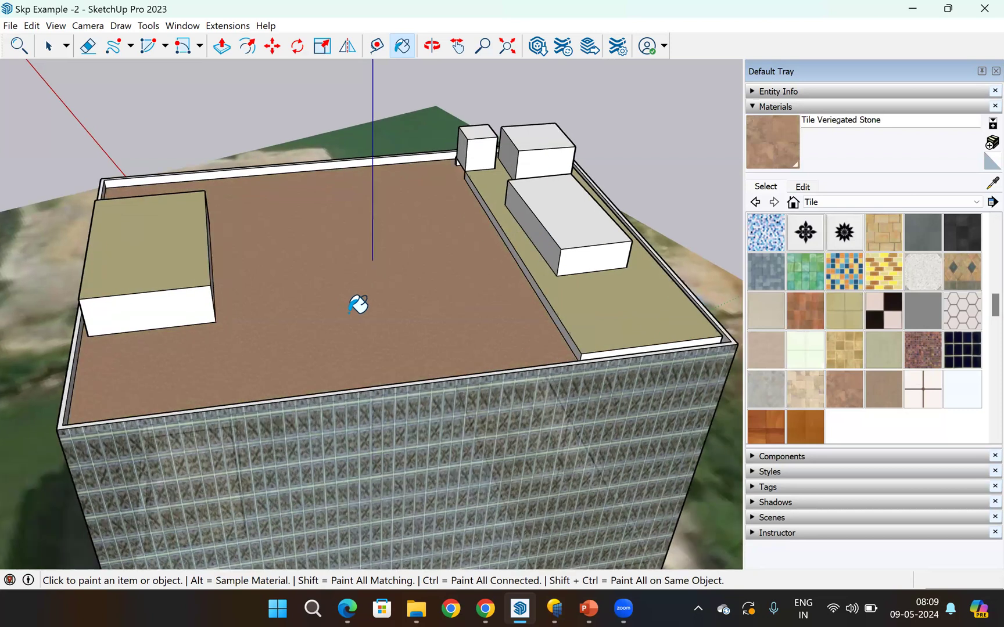
scroll(359, 304, up, 6)
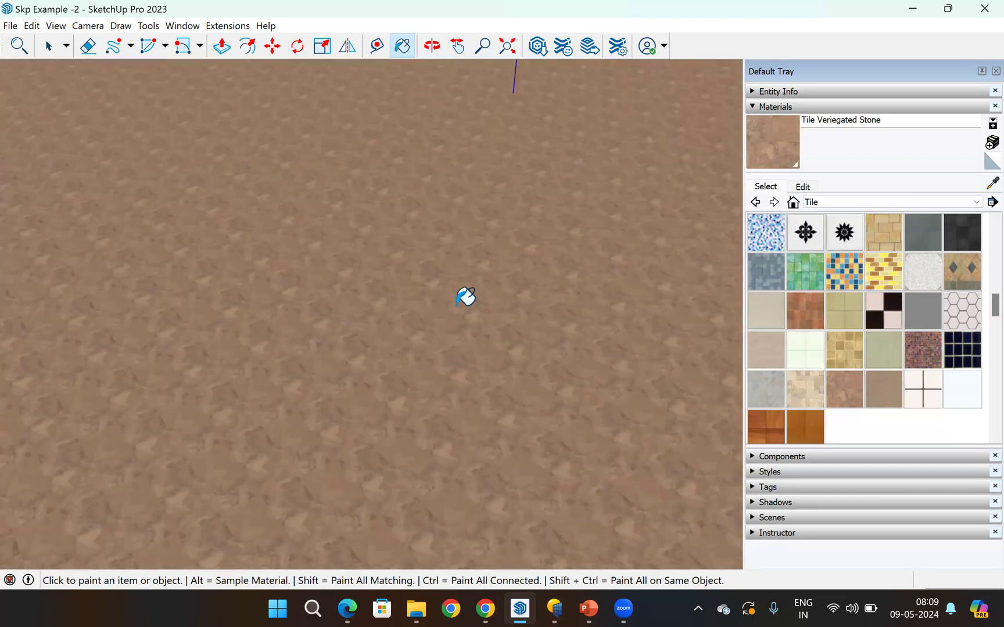
- Paint the main roof surface with White Square Tile and enter 2 m for its texture width and its height
scroll(465, 297, up, 1)
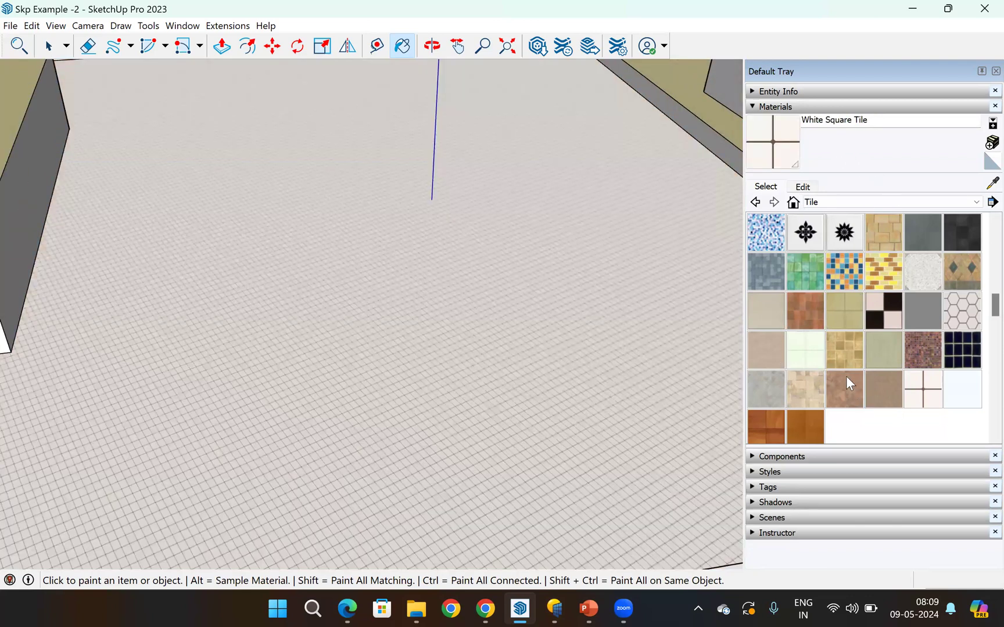
click(802, 186)
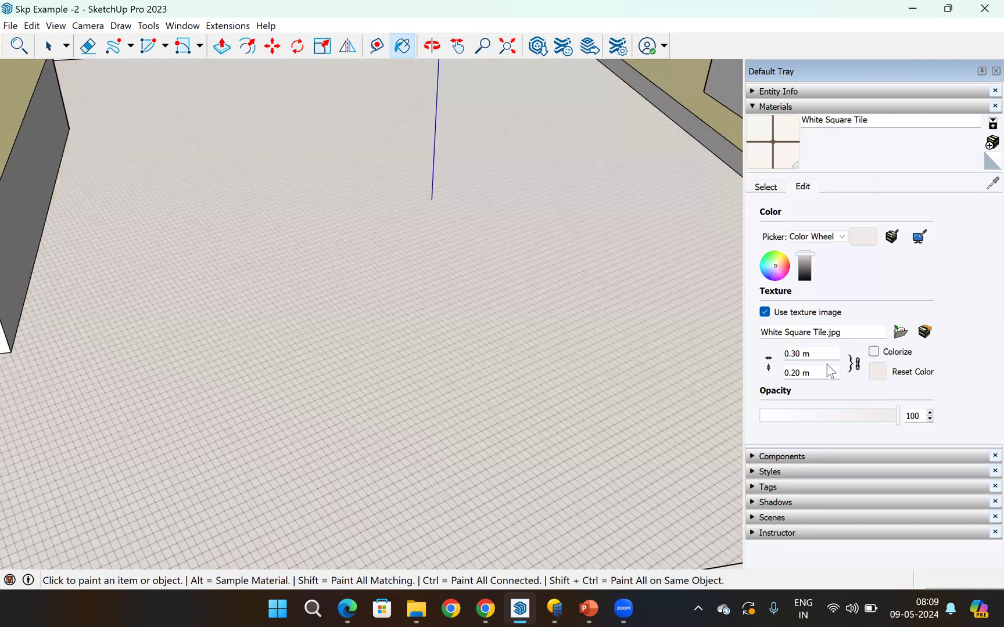
double_click(826, 358)
text(2)
key(Return)
drag(824, 373, 779, 376)
text(2)
key(Return)
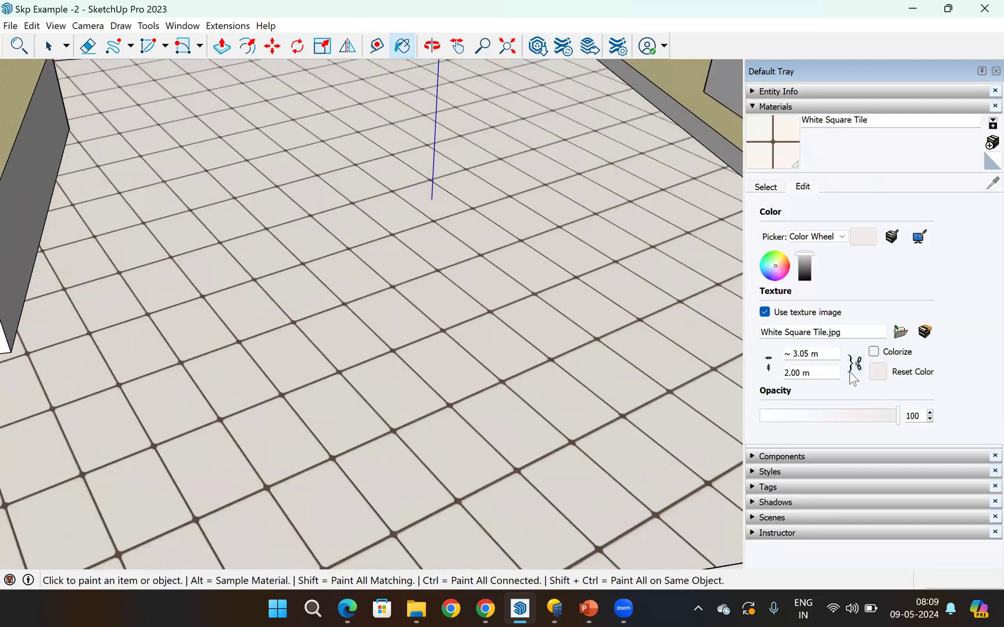
- Unlock the White Square Tile texture's aspect ratio and set its width to 2 m
double_click(801, 354)
text(2)
click(828, 373)
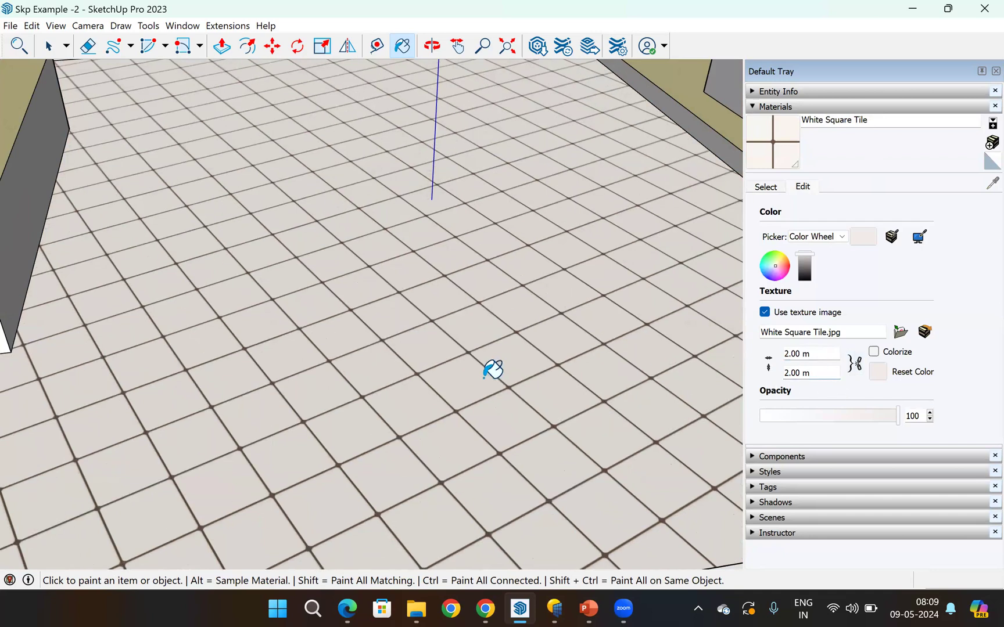
- Paint the main roof surface with Tile Canvas and leave the paint tool for the Select tool
scroll(493, 365, down, 2)
scroll(470, 353, down, 3)
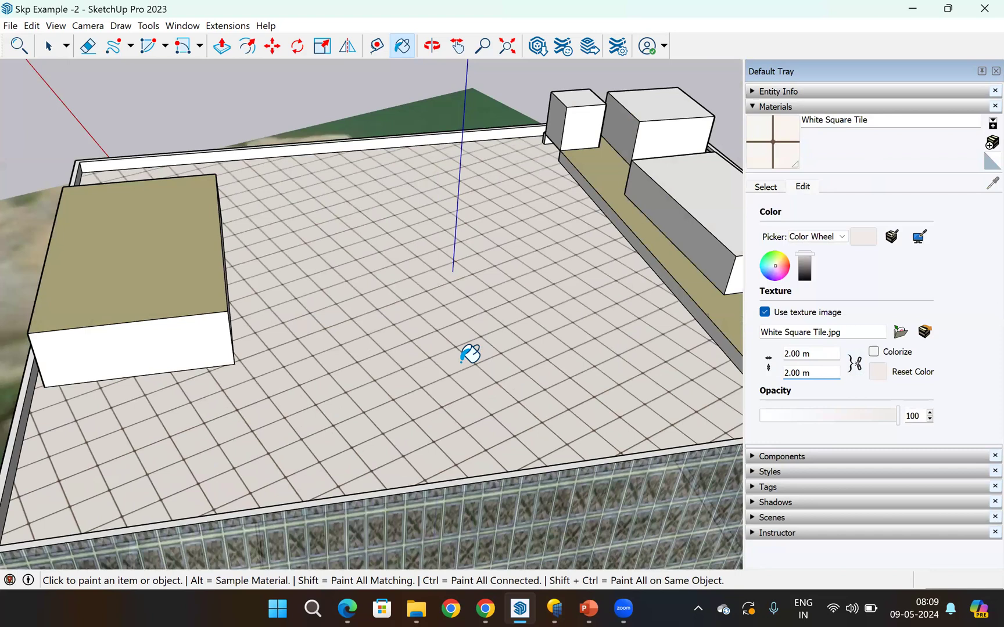
scroll(471, 353, down, 2)
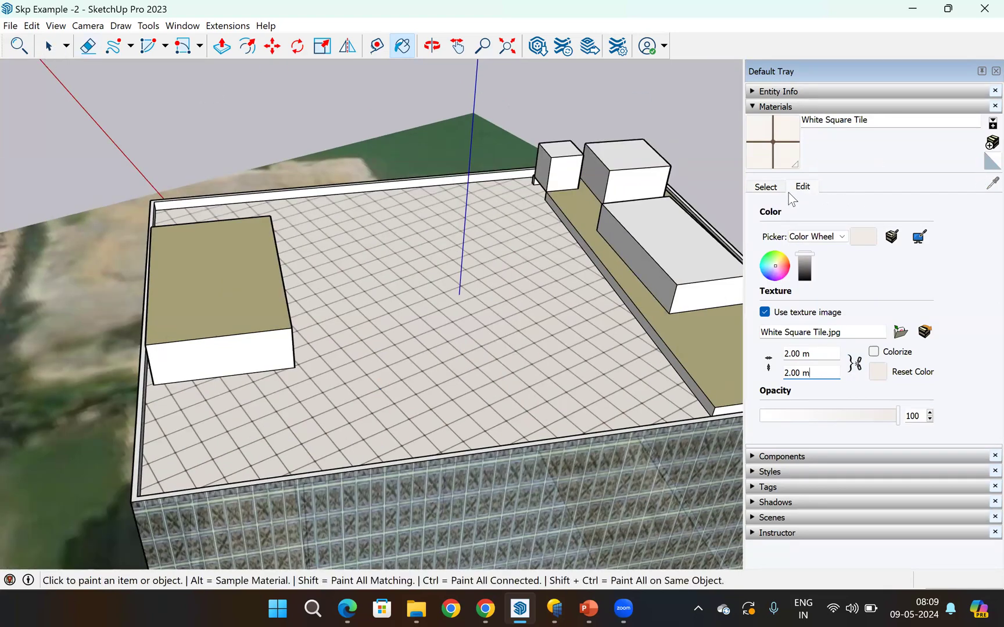
click(771, 187)
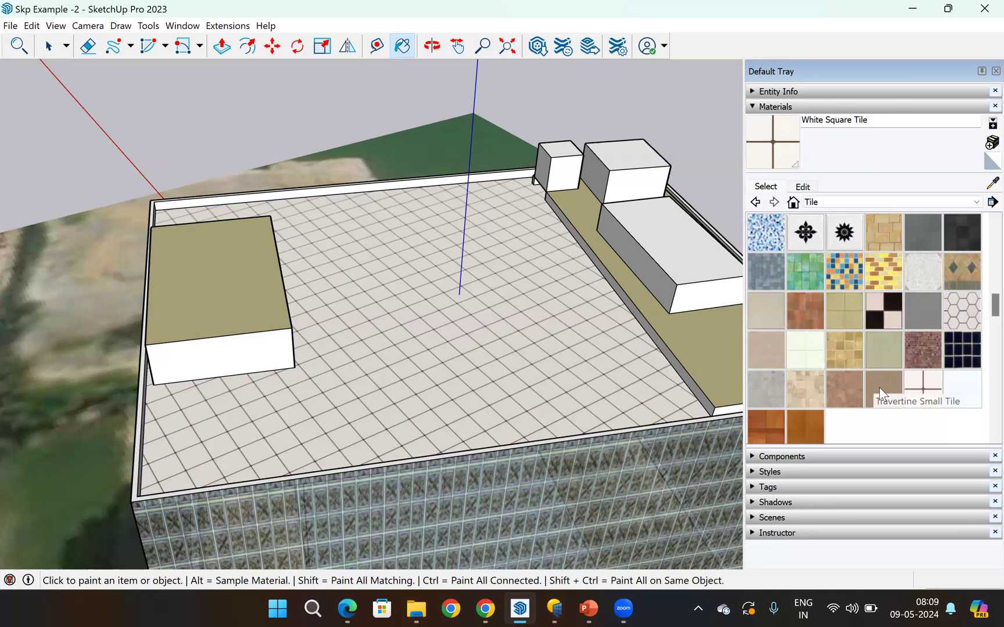
click(772, 316)
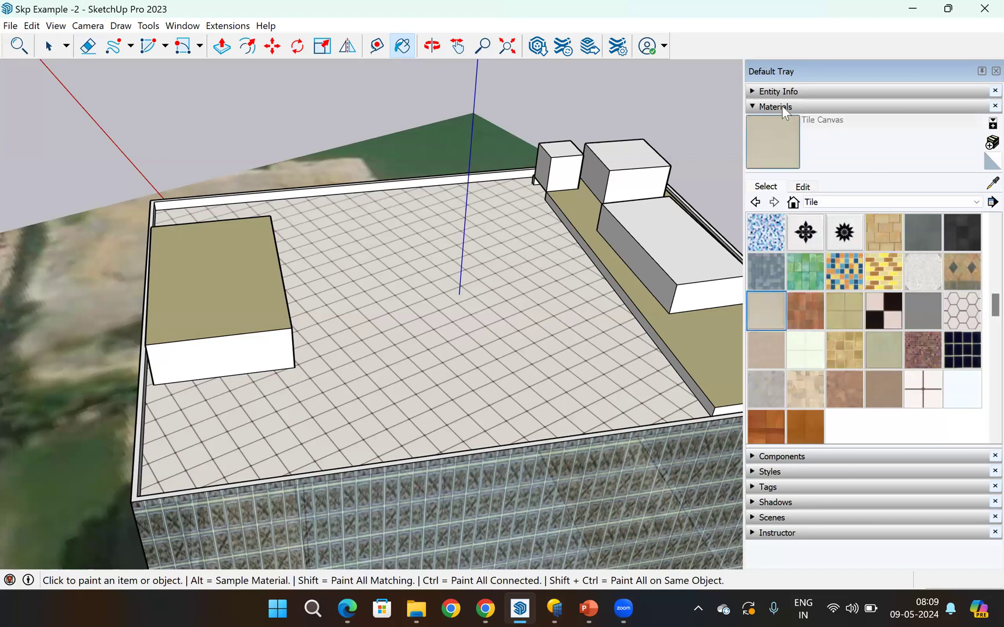
click(544, 316)
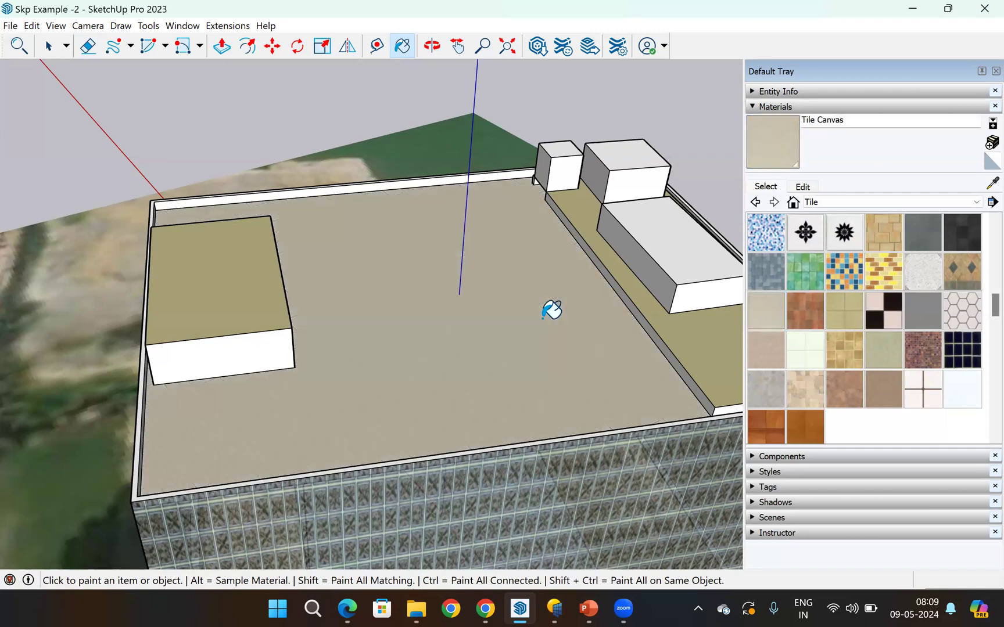
click(46, 47)
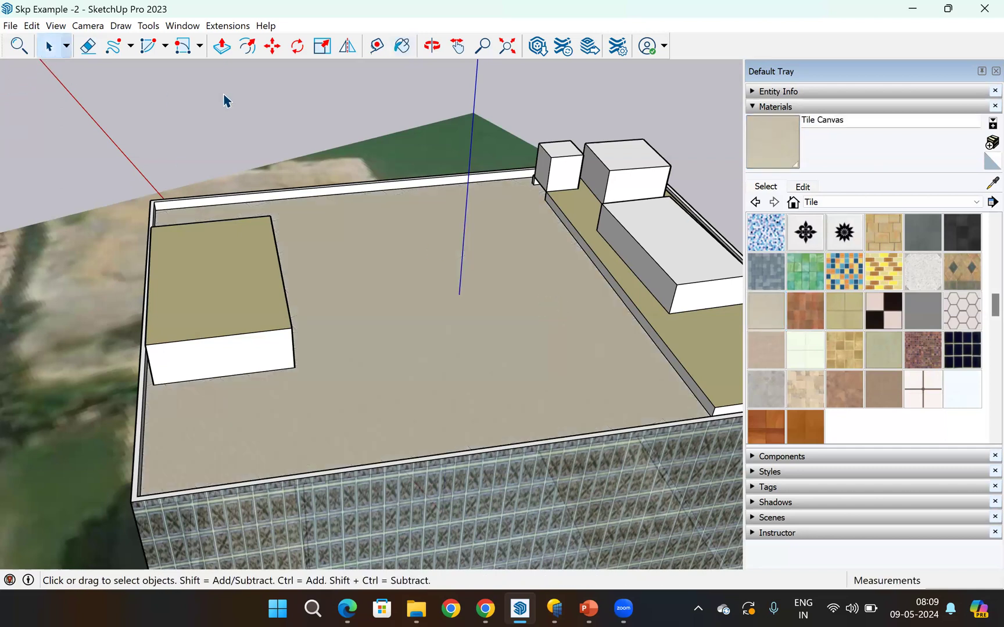
- Examine the Tile Canvas finish on the main roof up close and from farther away
scroll(382, 375, down, 3)
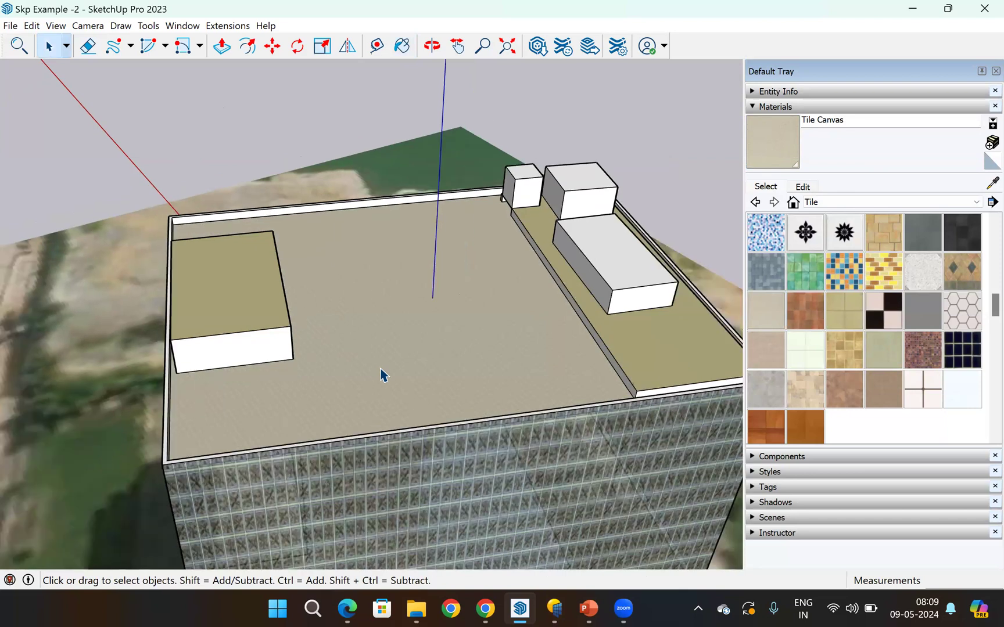
middle_drag(384, 375, 465, 167)
scroll(465, 163, up, 6)
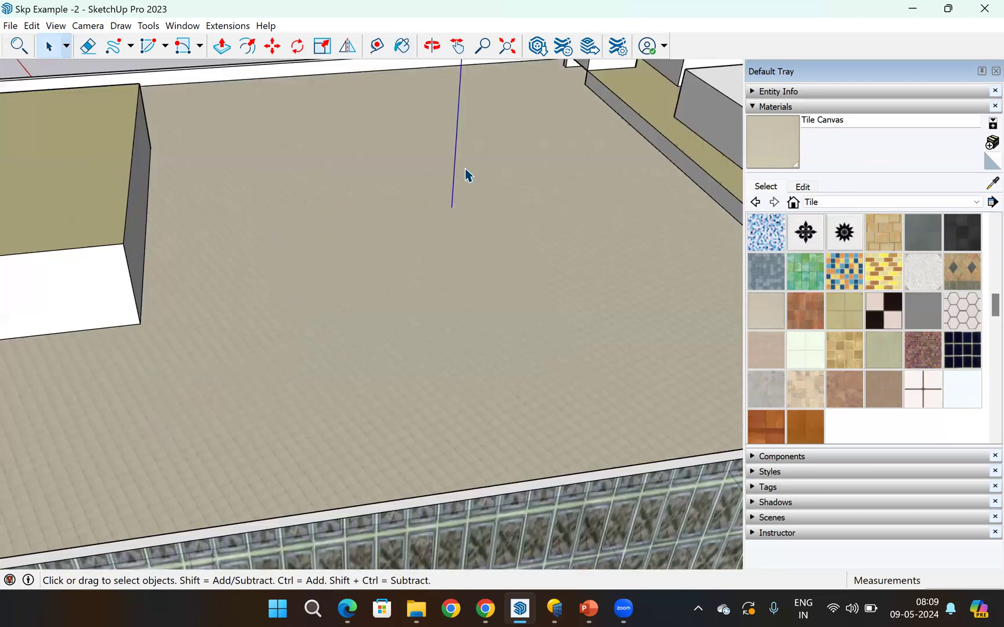
scroll(467, 173, down, 2)
scroll(339, 70, down, 3)
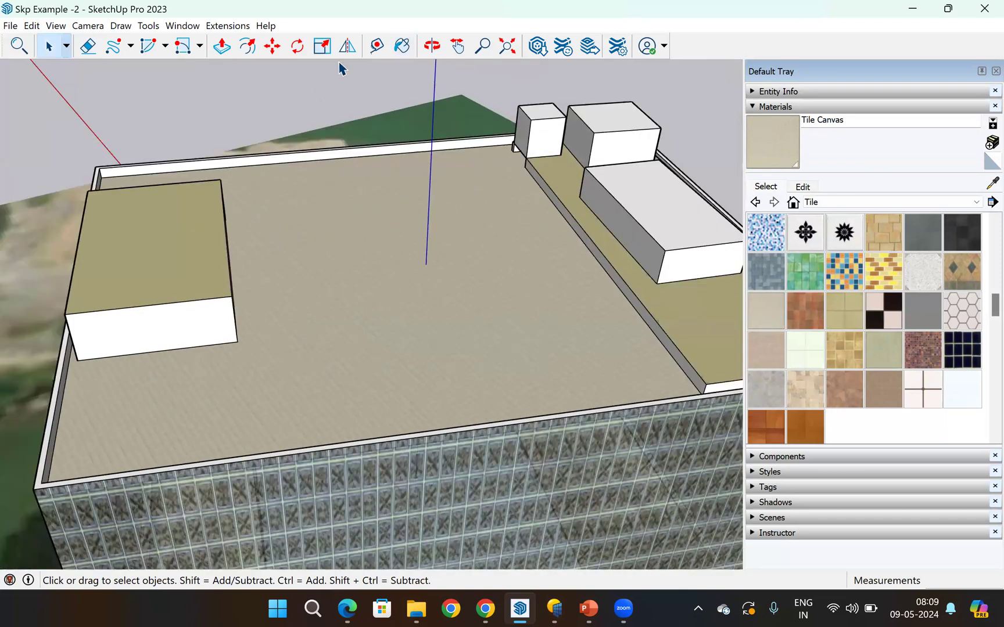
- Examine the Tile Canvas roof and the whole building from several sides, from above and up close
click(433, 50)
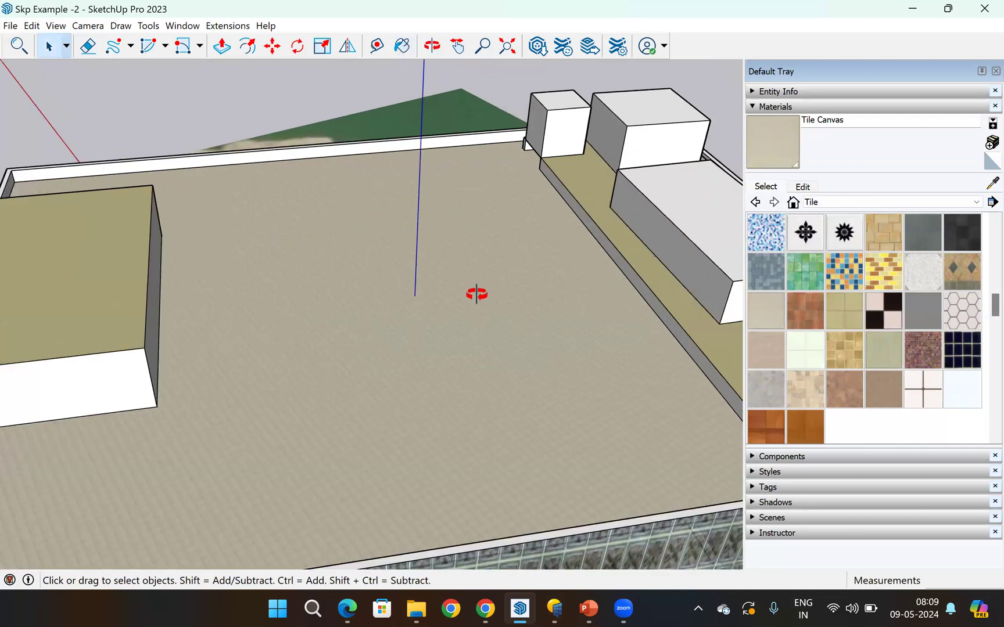
drag(475, 291, 463, 271)
scroll(431, 295, down, 3)
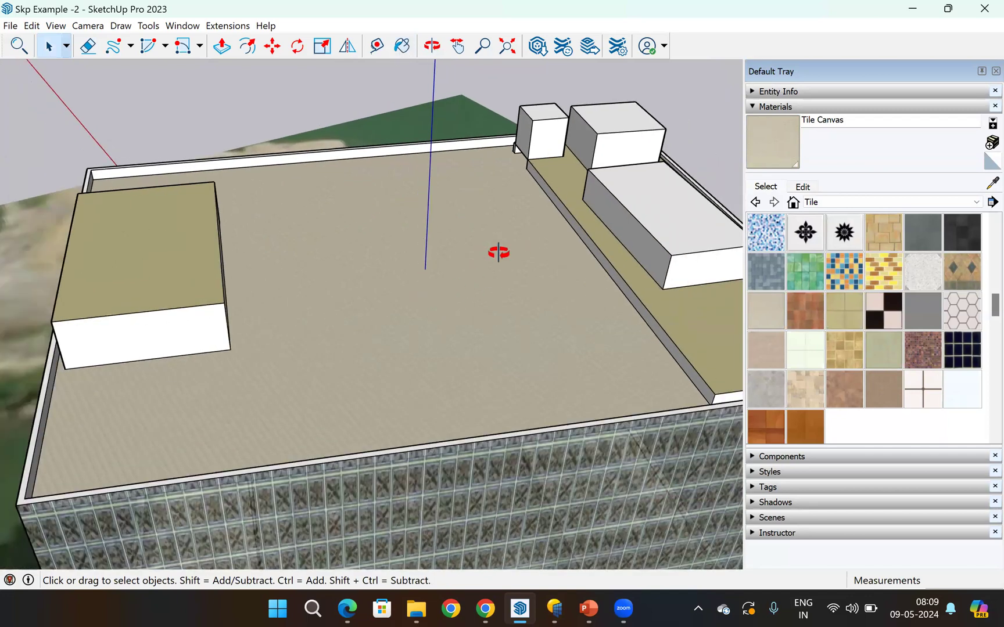
scroll(477, 287, up, 2)
drag(470, 271, 341, 321)
scroll(228, 348, down, 5)
scroll(198, 284, up, 2)
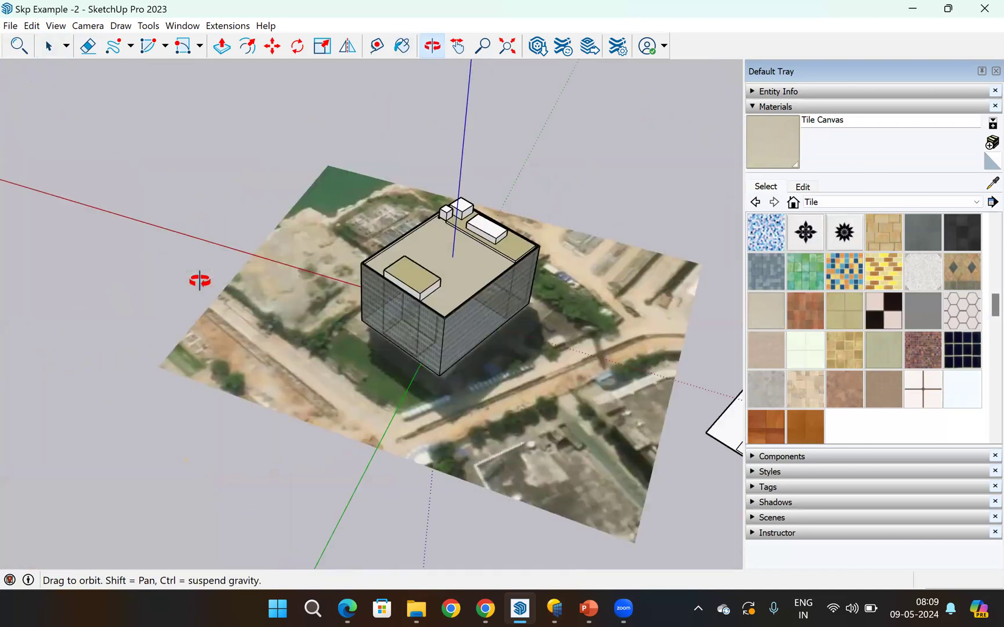
scroll(199, 281, up, 4)
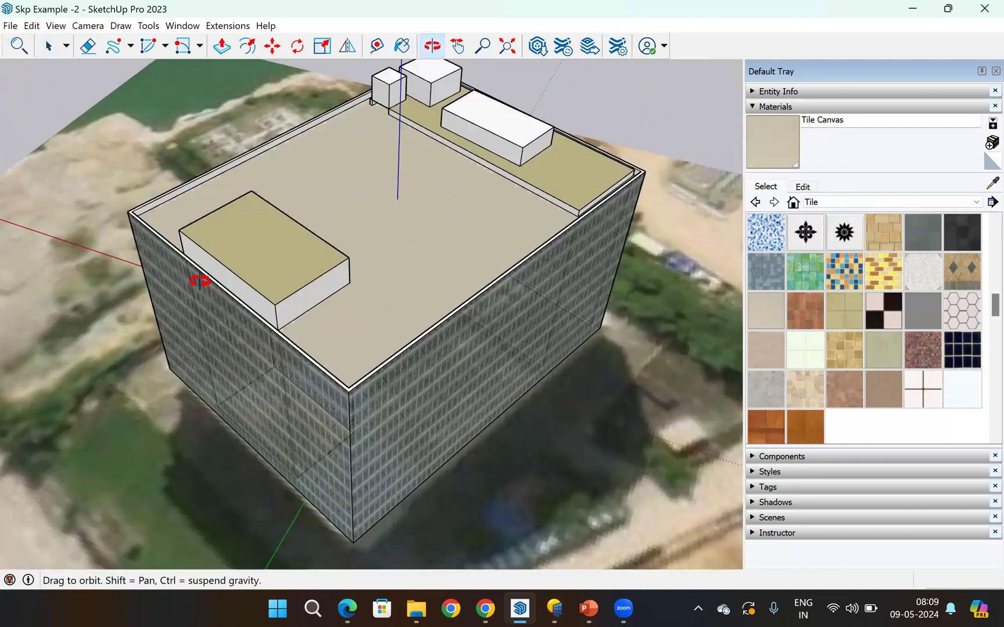
scroll(199, 279, up, 4)
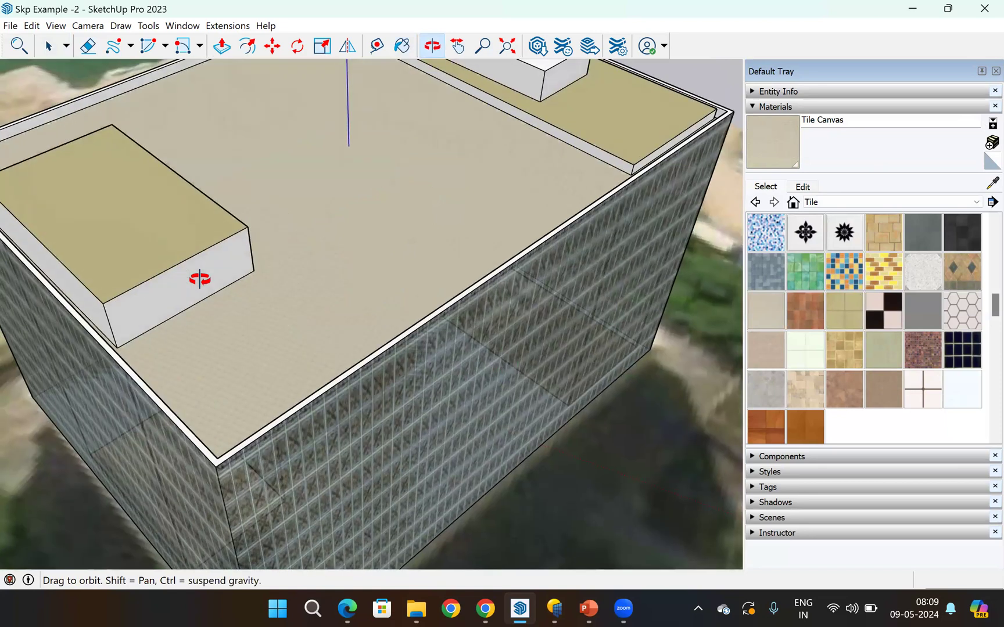
scroll(199, 280, down, 3)
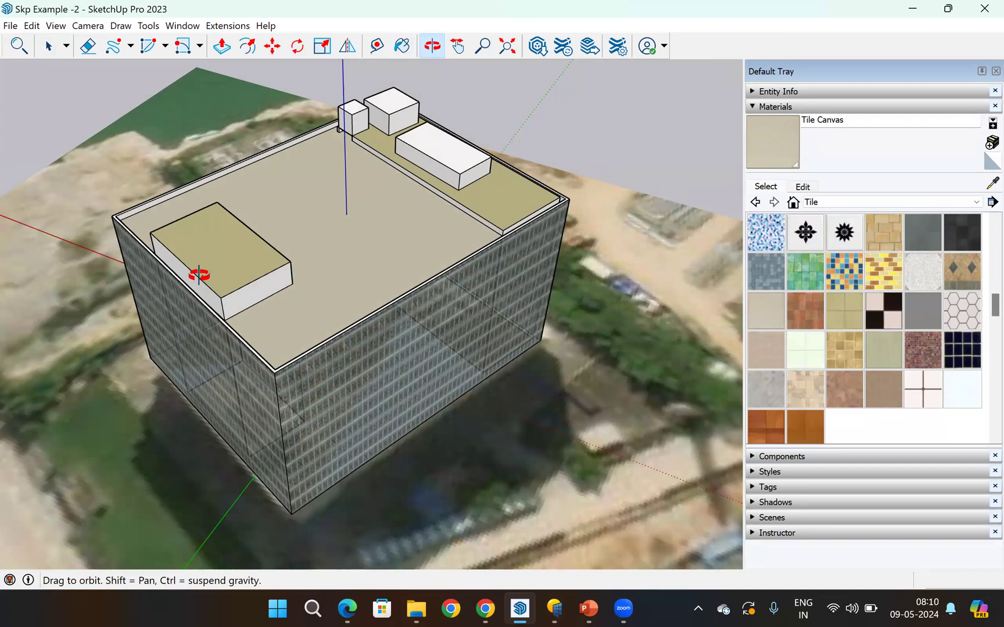
drag(381, 313, 577, 401)
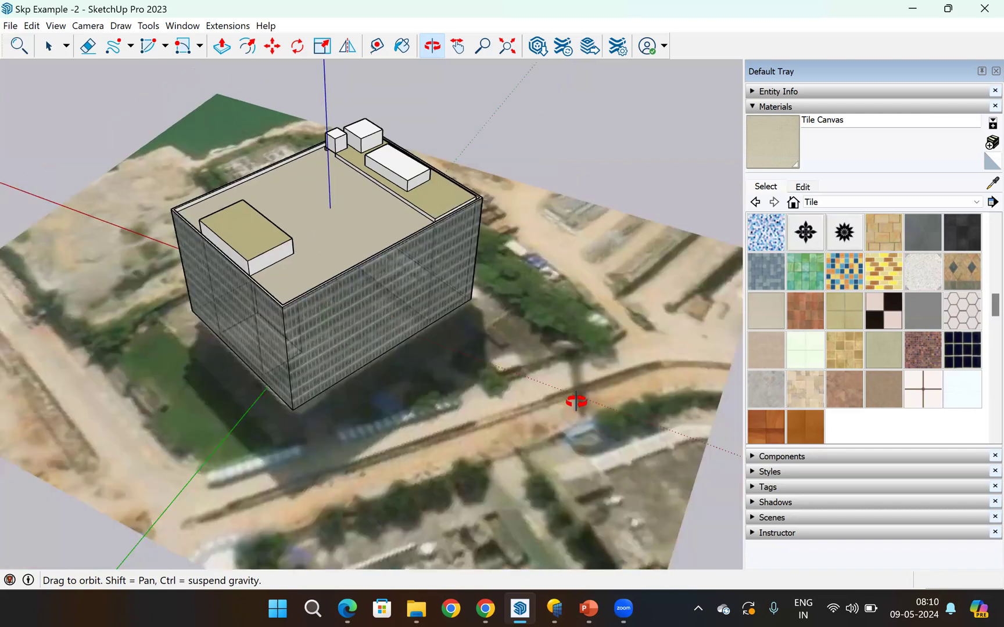
drag(293, 260, 343, 231)
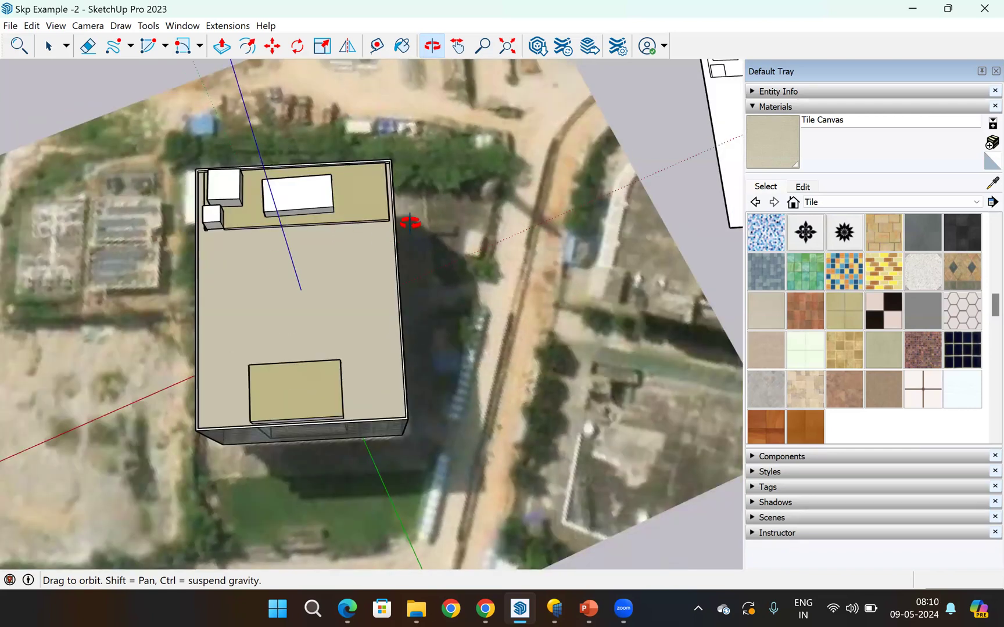
drag(410, 222, 448, 317)
drag(386, 376, 179, 342)
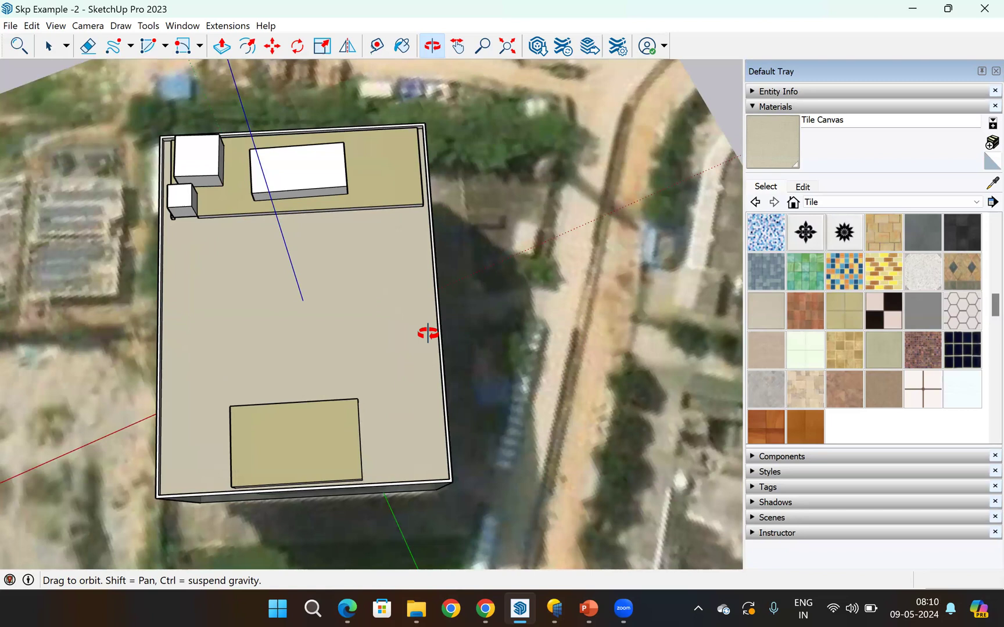
drag(253, 343, 311, 313)
drag(589, 336, 455, 356)
scroll(452, 356, up, 3)
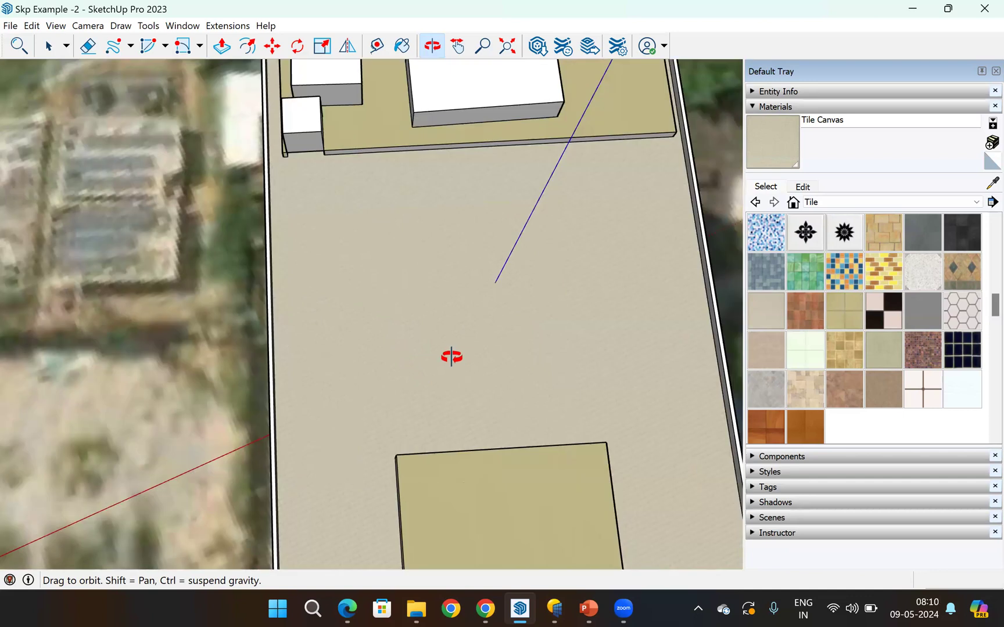
- Draw a rotated rectangle about 37.75 m by 24.94 m on the main roof, between the raised strip and the separate roof block
scroll(451, 356, down, 3)
scroll(453, 352, down, 2)
scroll(454, 348, up, 2)
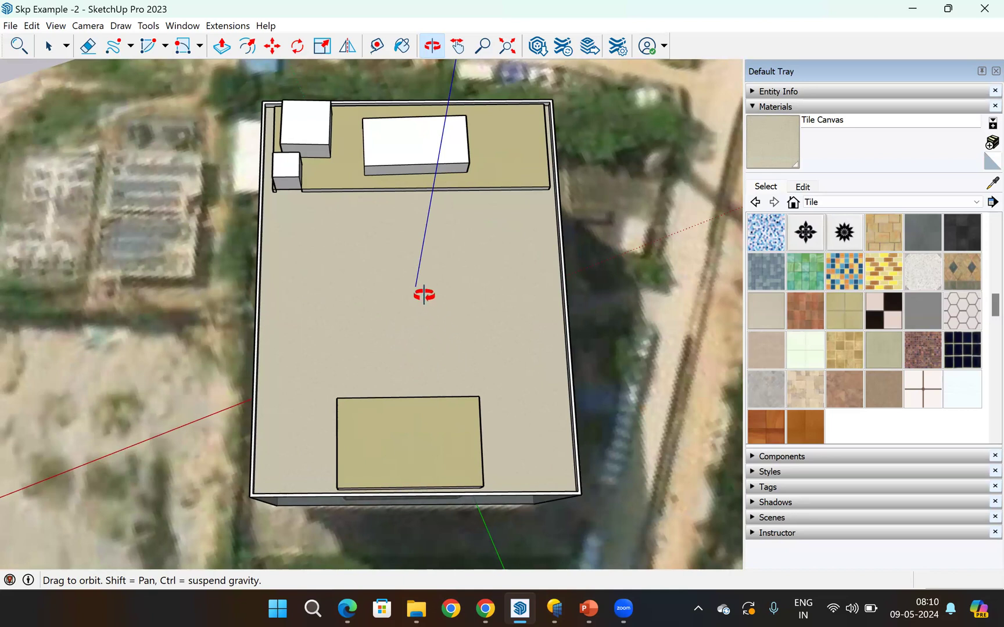
scroll(424, 294, up, 1)
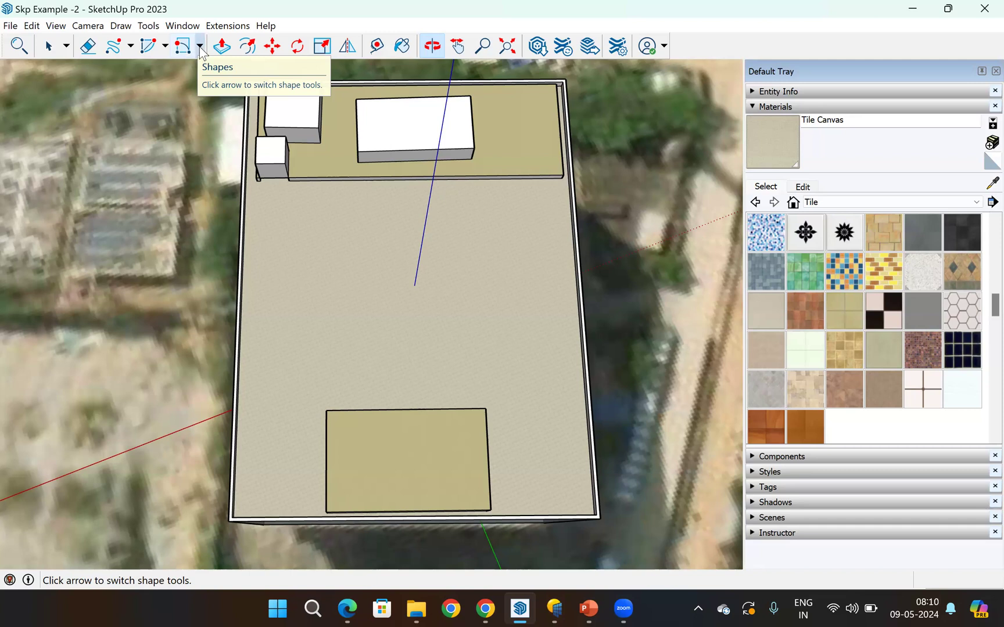
click(199, 48)
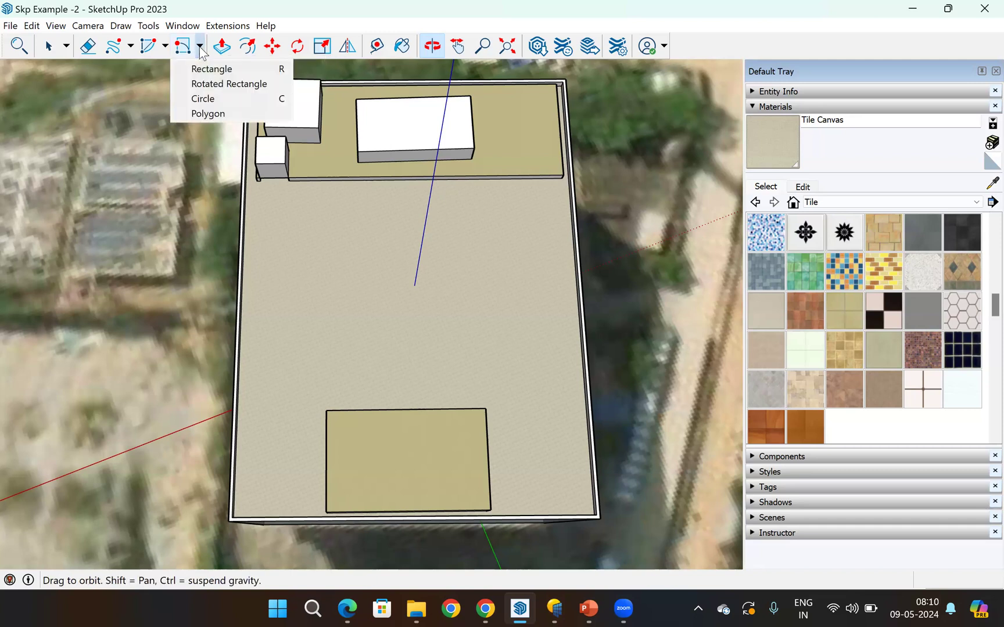
click(198, 85)
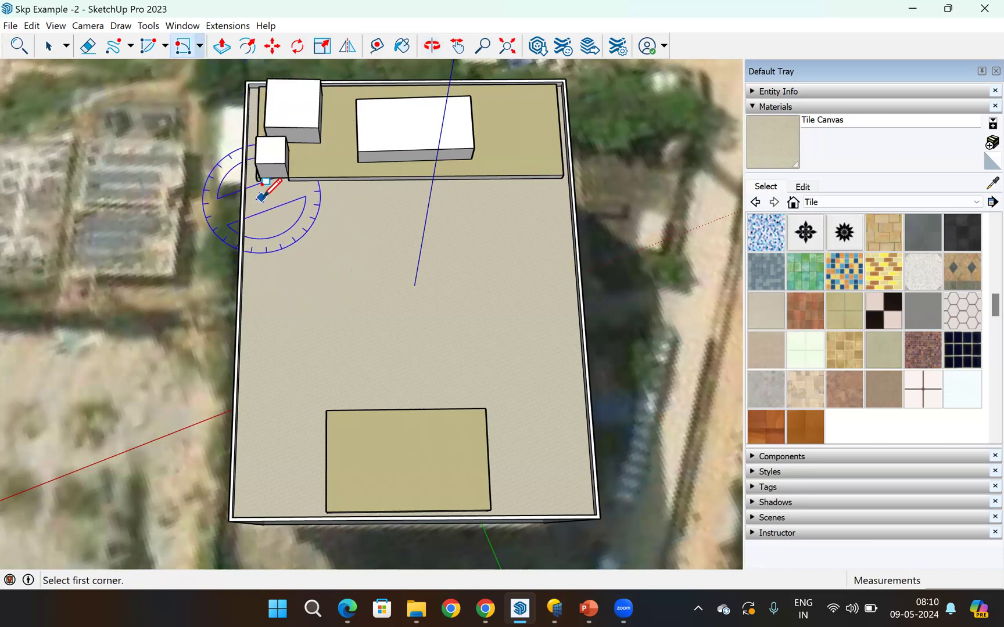
click(261, 197)
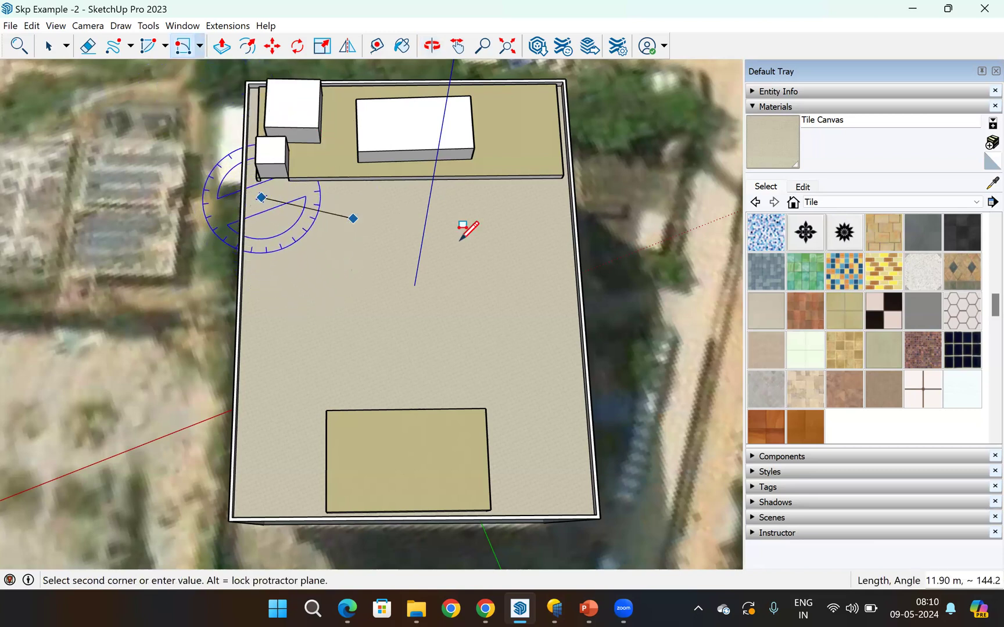
click(561, 194)
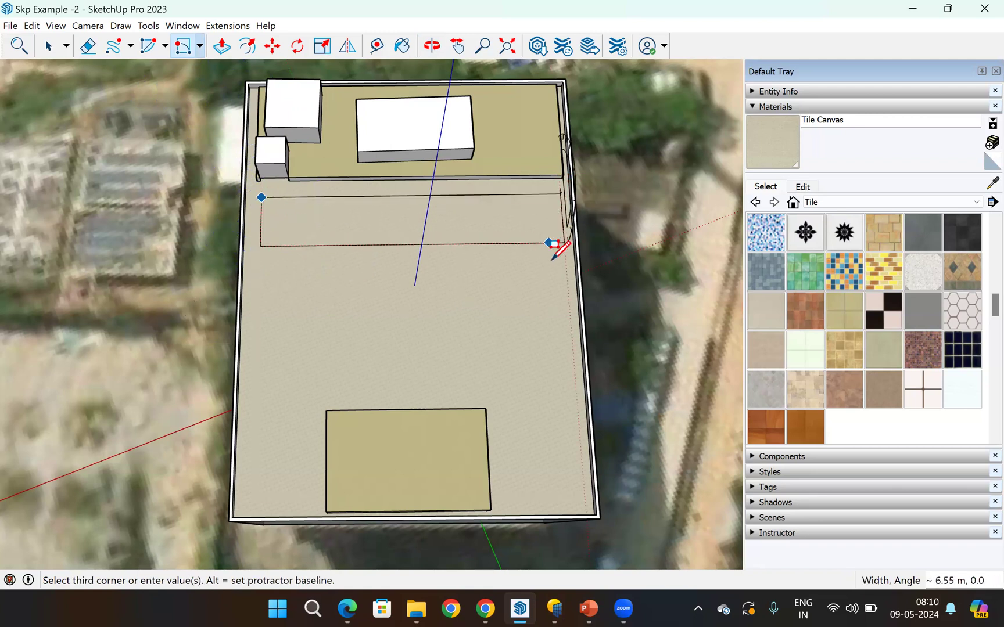
click(536, 388)
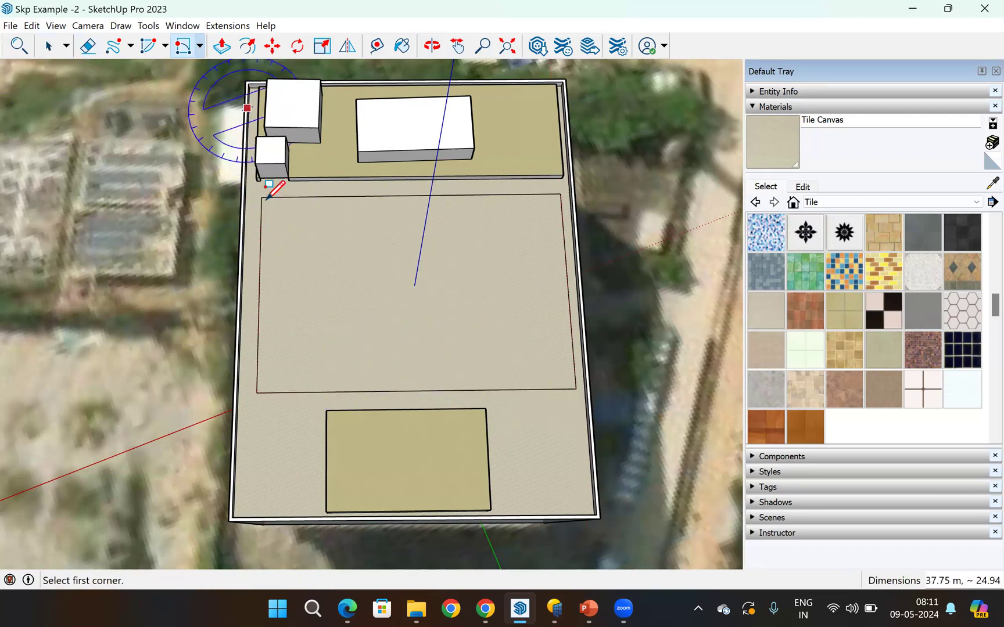
- Draw a small rotated rectangle about 0.89 m by 0.89 m inside the large rectangle's corner nearest the smallest rooftop box
scroll(262, 197, up, 3)
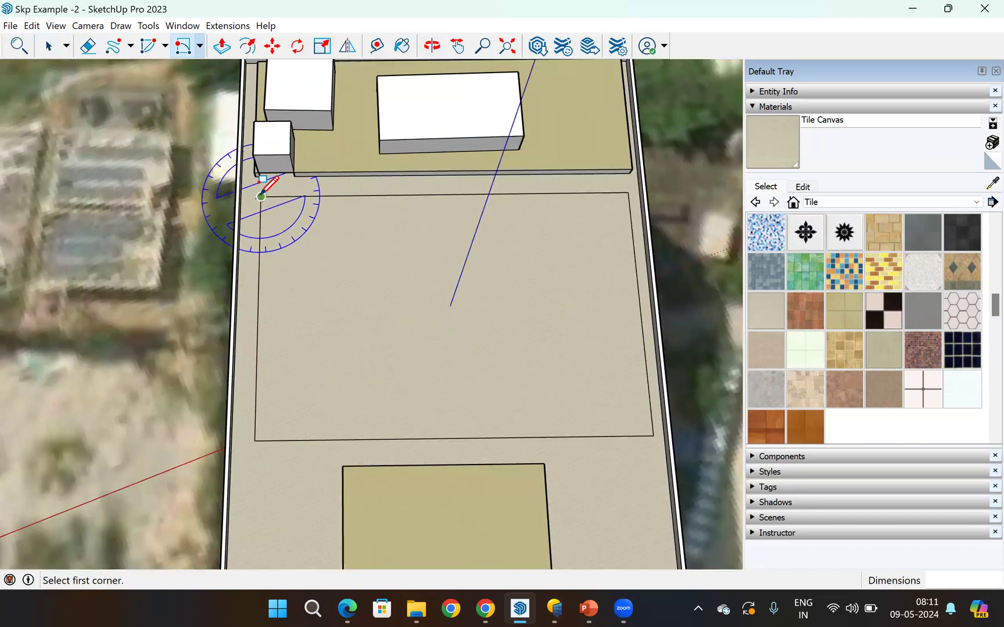
scroll(263, 200, up, 1)
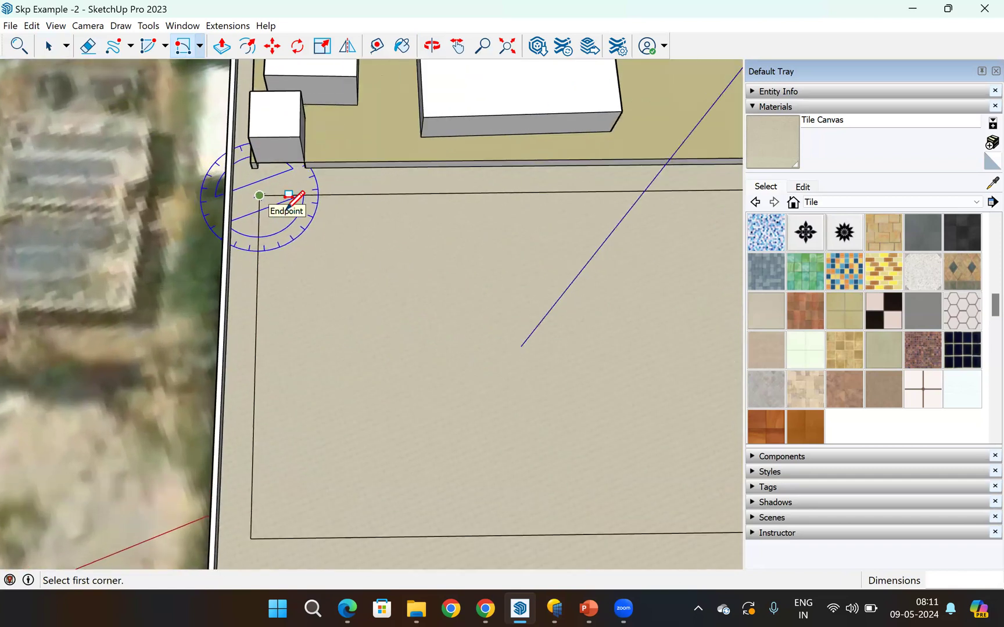
click(259, 195)
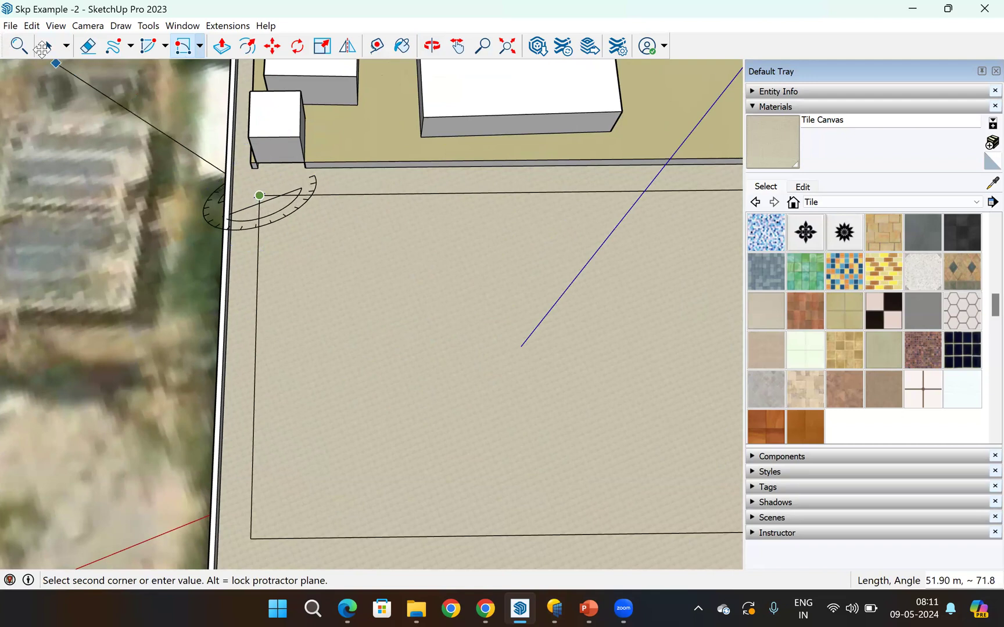
key(space)
click(184, 47)
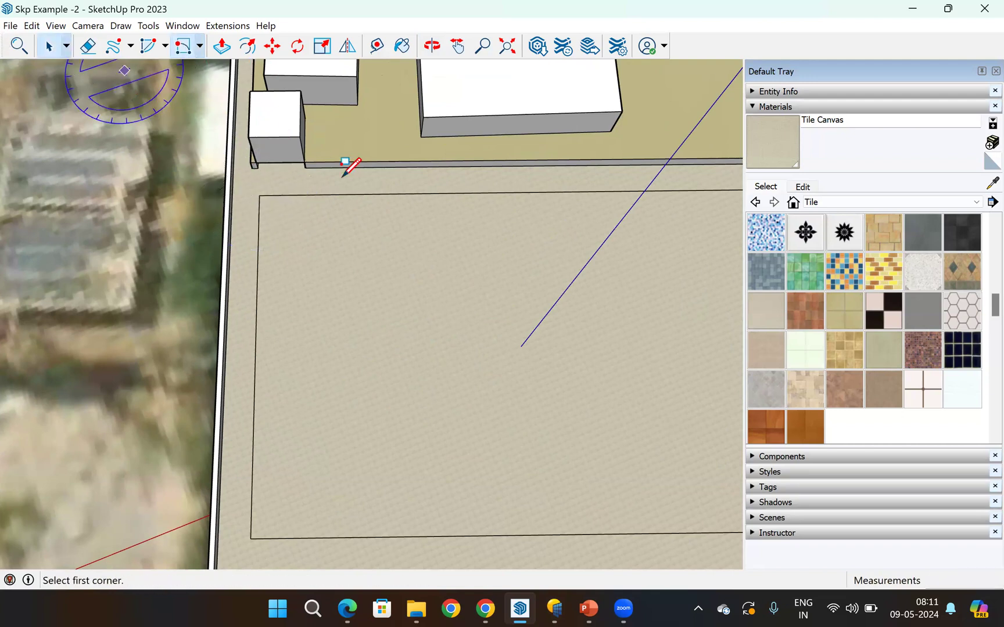
click(260, 196)
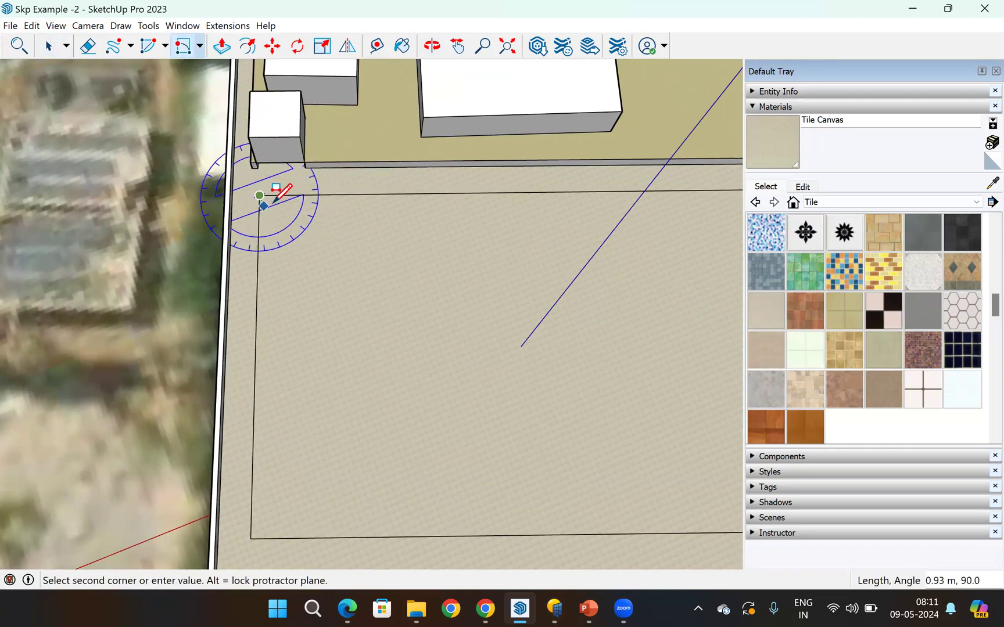
scroll(271, 181, up, 2)
scroll(289, 191, up, 3)
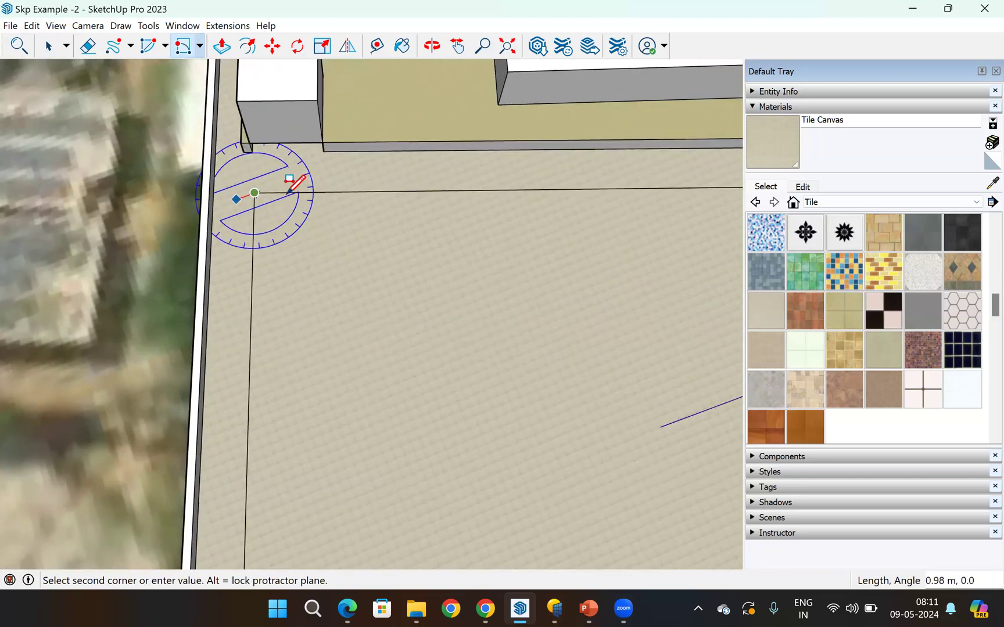
click(264, 220)
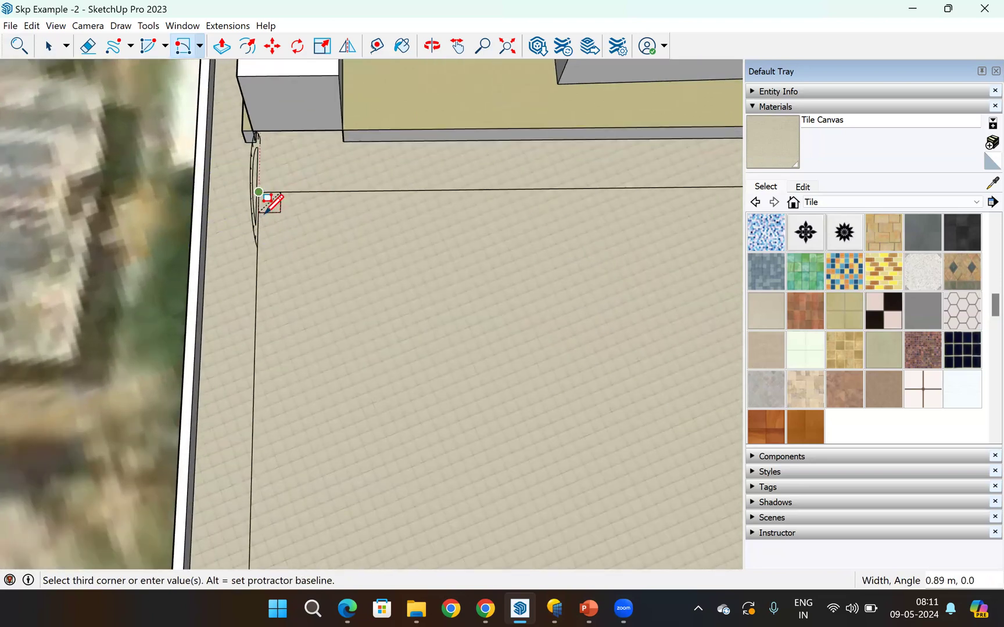
click(335, 197)
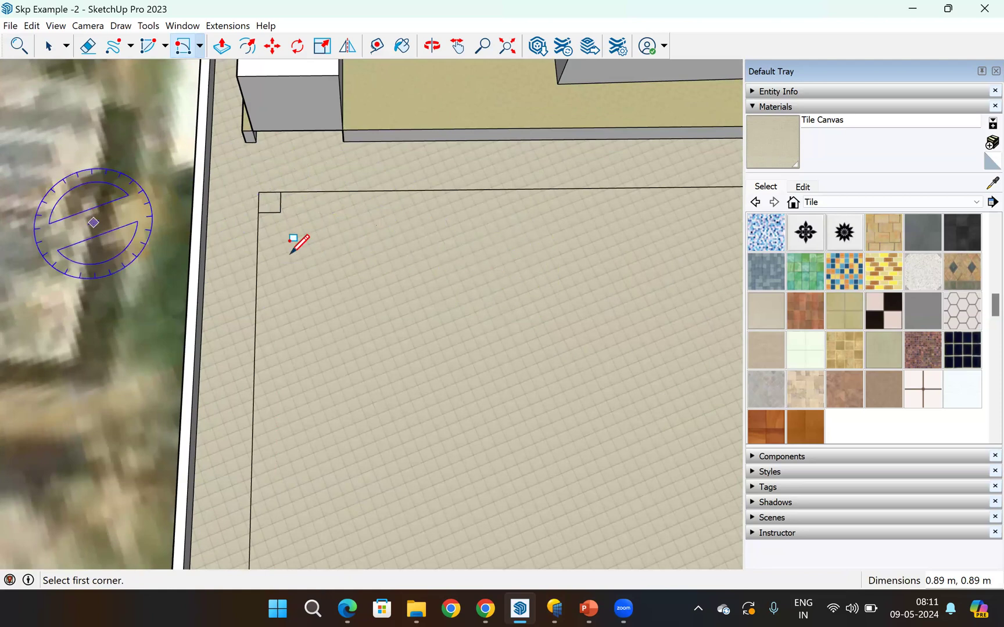
scroll(94, 217, down, 3)
key(space)
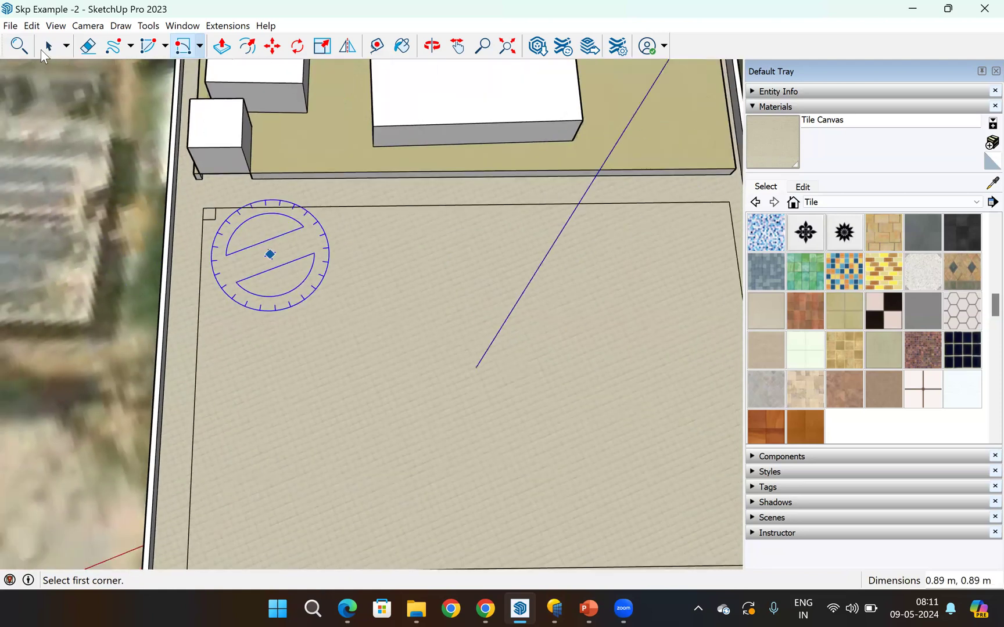
- Copy the small corner square and paste the copy onto the ground beside the building
scroll(220, 213, down, 3)
scroll(210, 205, up, 4)
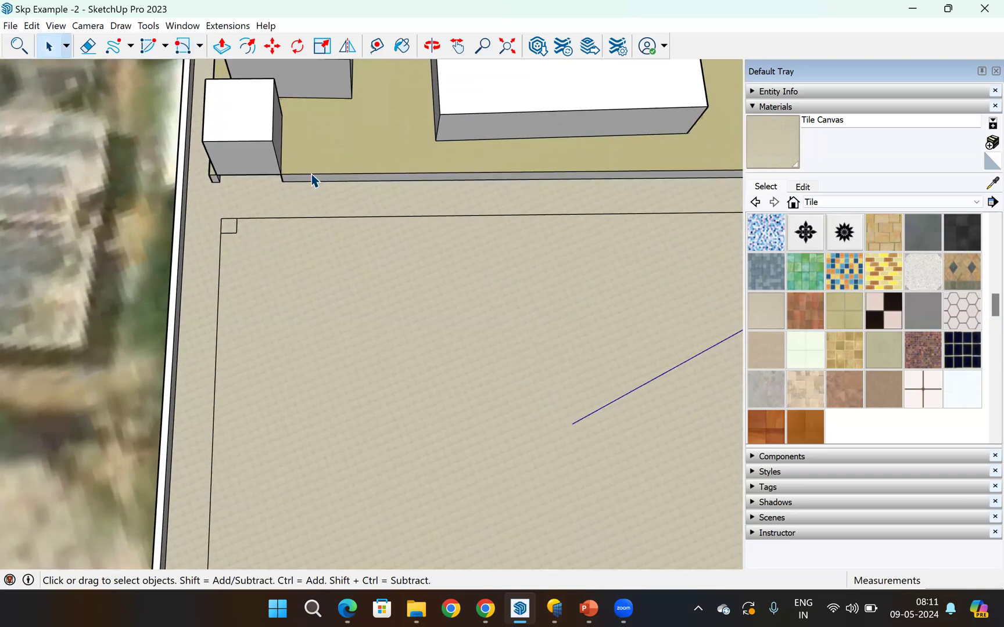
scroll(233, 139, down, 2)
scroll(304, 72, down, 2)
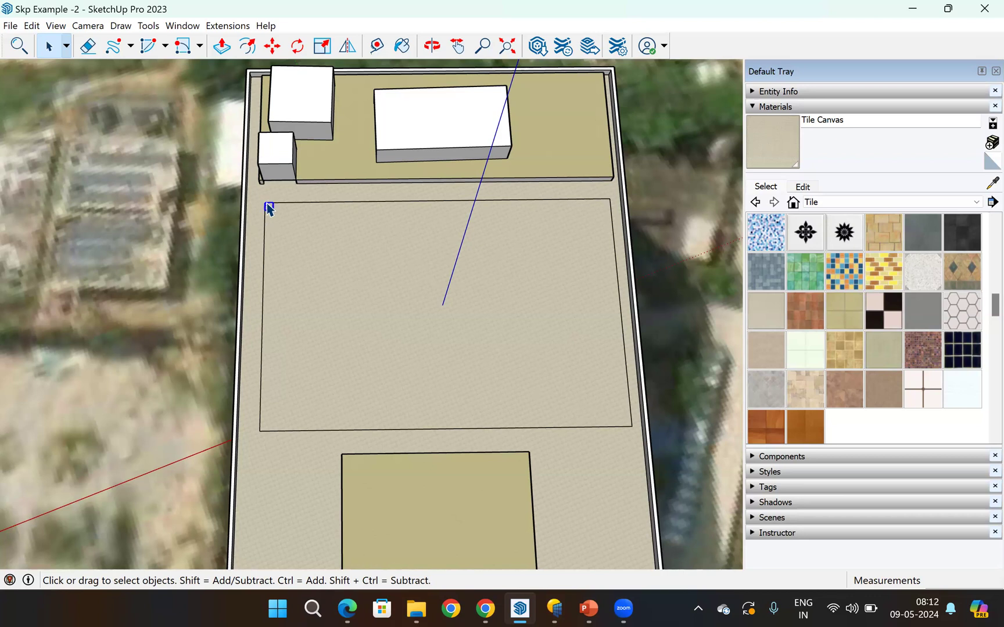
scroll(269, 211, up, 2)
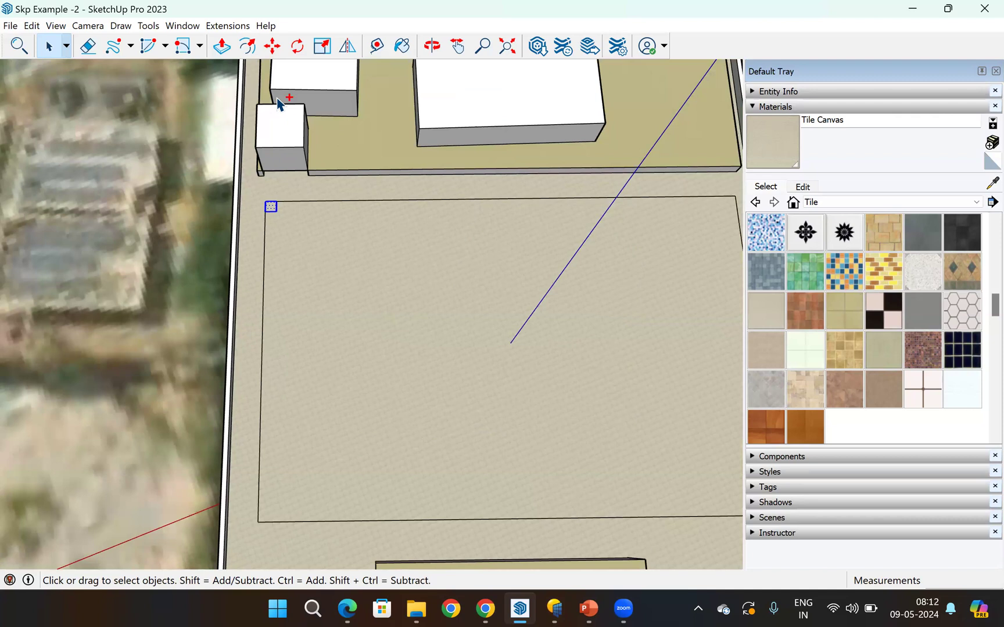
key(ctrl+v)
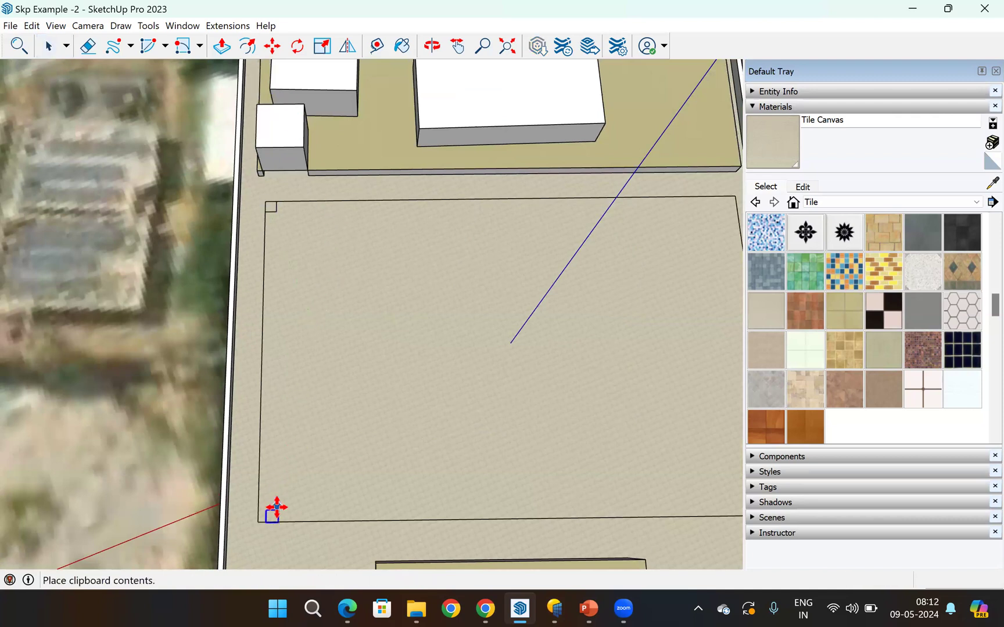
scroll(278, 494, up, 2)
scroll(153, 374, down, 2)
click(151, 377)
key(space)
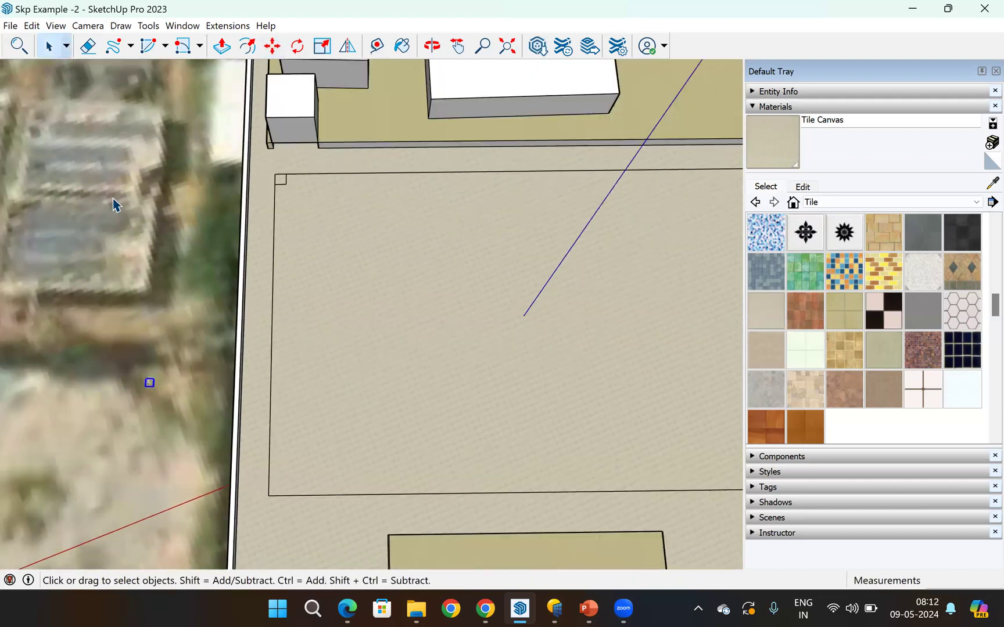
- Move the pasted square by its corner into the large rectangle's corner at the other end of the same short side
drag(125, 349, 157, 395)
click(272, 45)
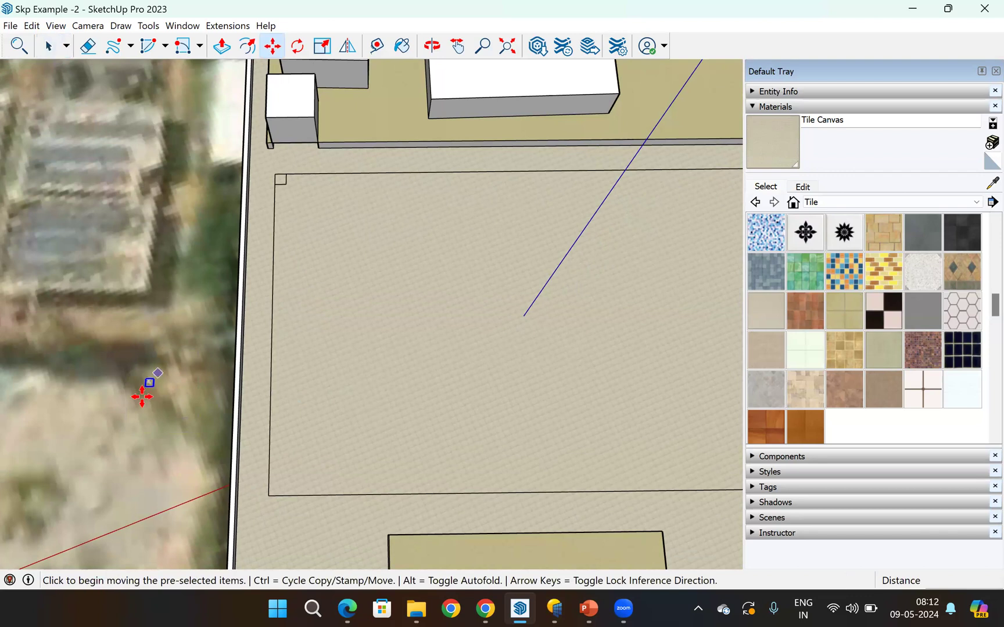
scroll(145, 383, up, 6)
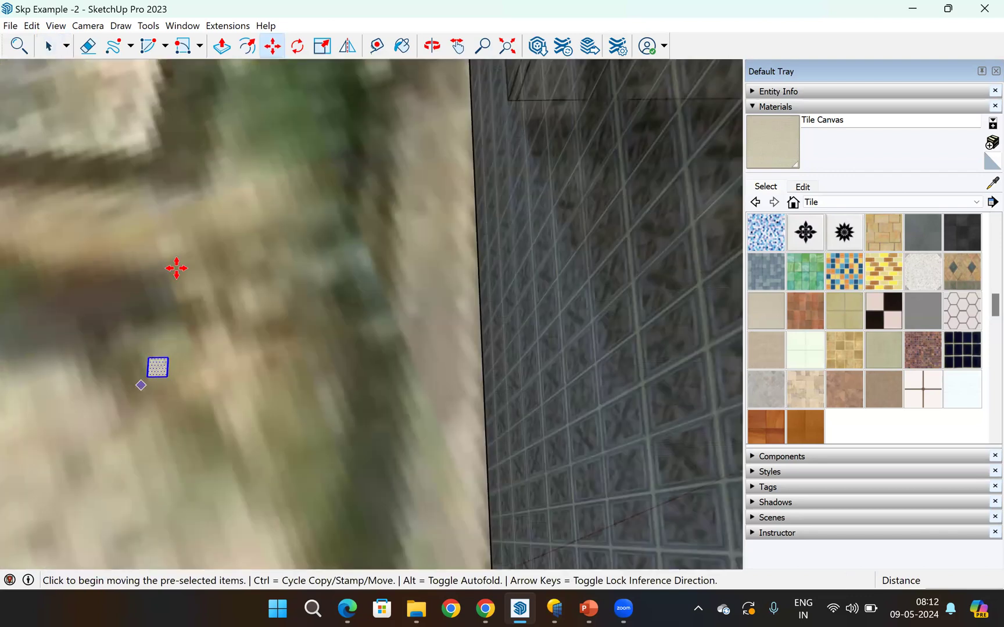
click(174, 269)
scroll(437, 493, down, 5)
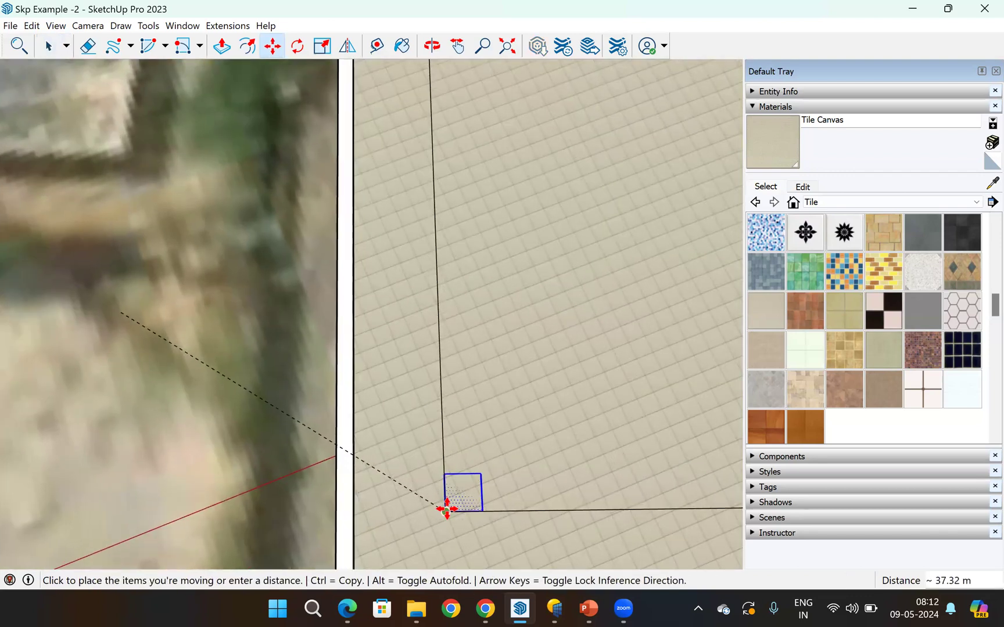
click(445, 510)
scroll(239, 395, down, 5)
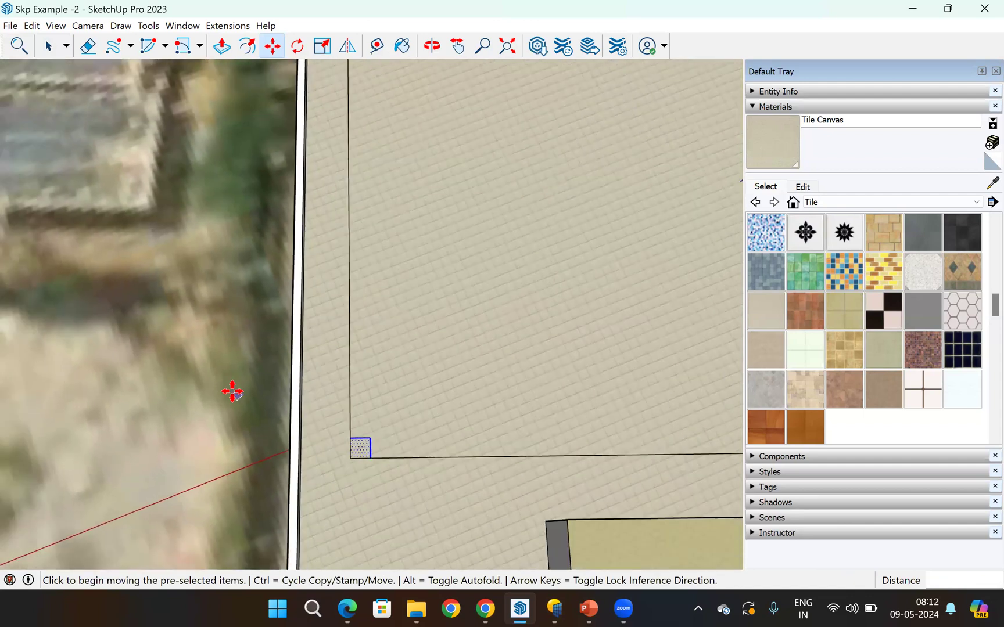
- Paste a copy of the small square into the large rectangle's other corner facing the raised strip
scroll(347, 300, down, 2)
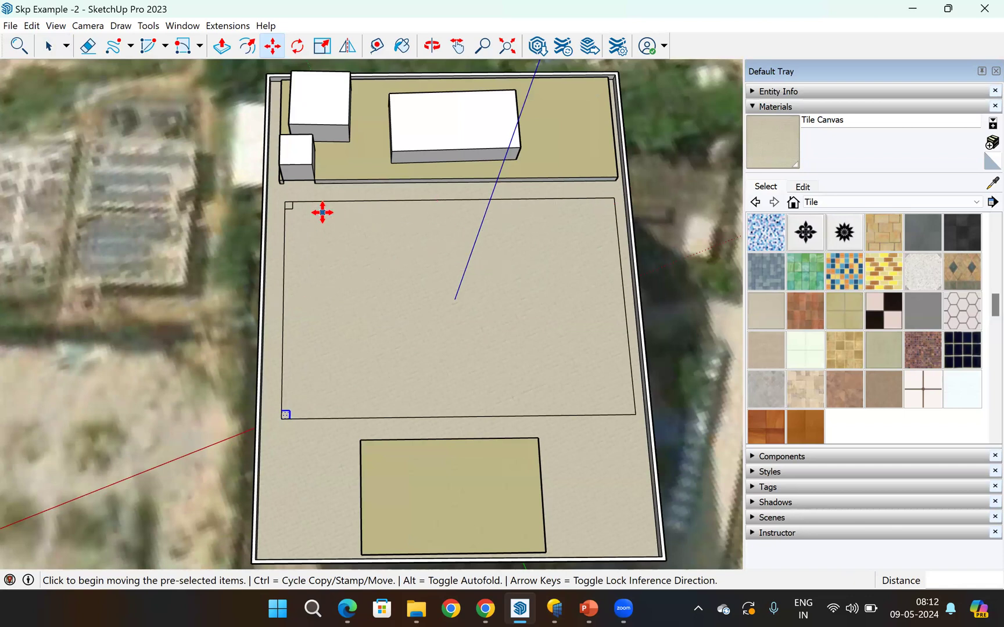
key(ctrl+v)
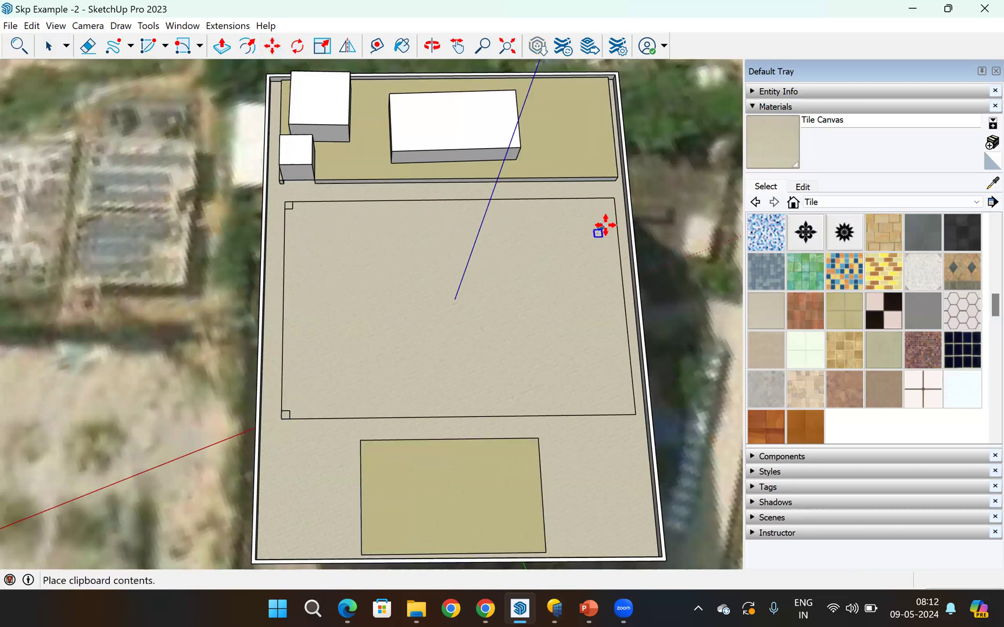
scroll(616, 201, up, 1)
scroll(598, 211, up, 2)
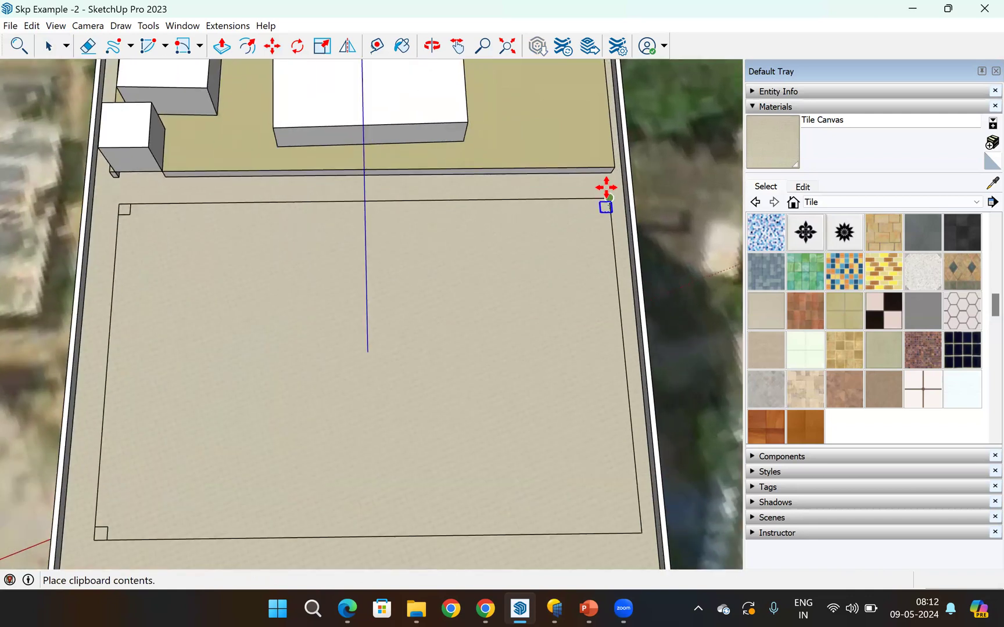
scroll(607, 195, up, 1)
click(609, 188)
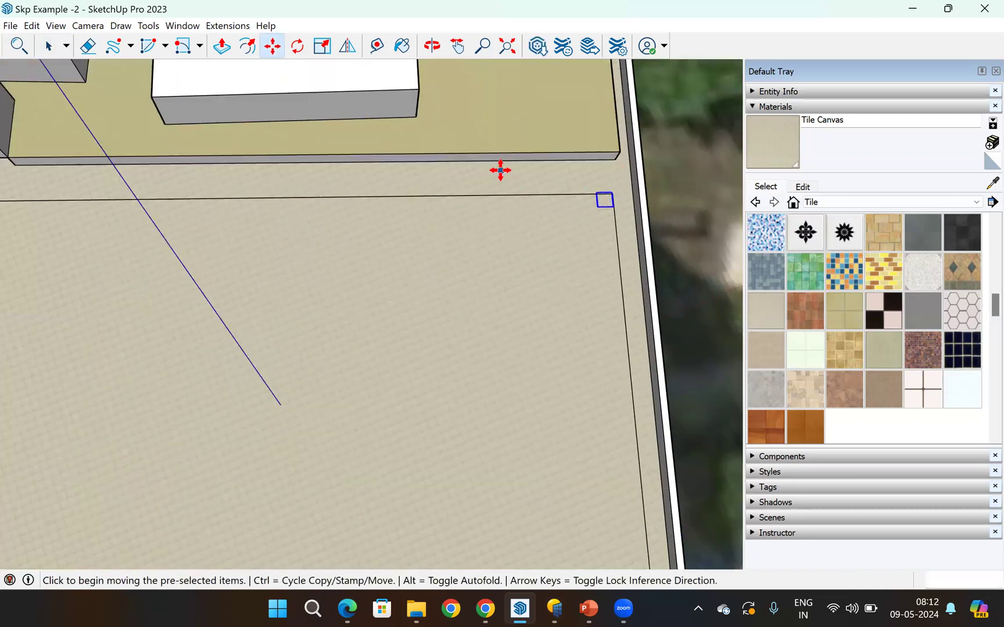
- Paste another copy of the small square near the large rectangle's remaining empty corner
scroll(583, 196, down, 2)
scroll(582, 198, down, 1)
key(ctrl+v)
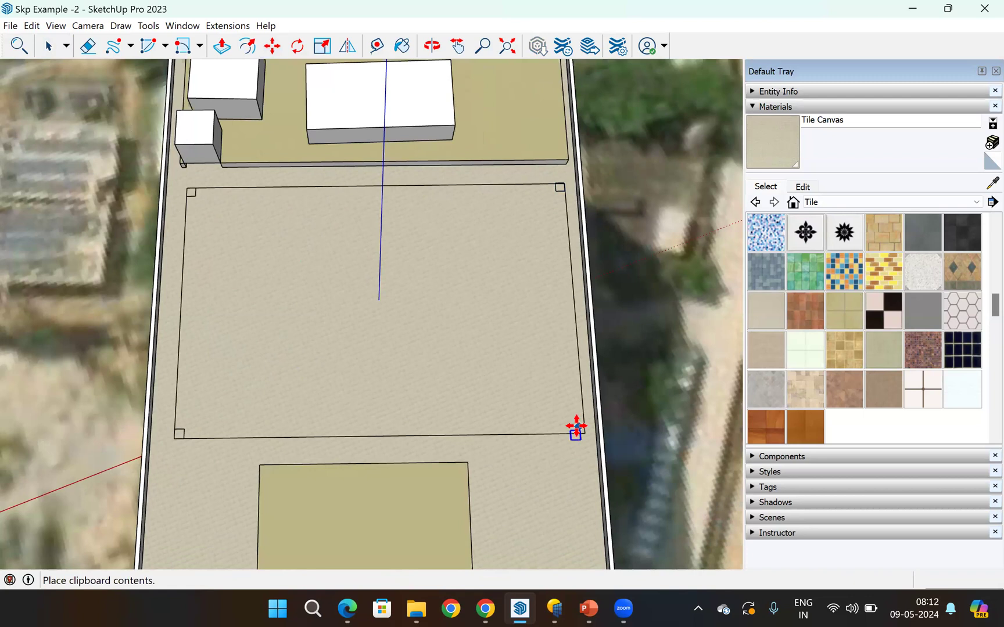
scroll(575, 412, up, 2)
scroll(588, 417, up, 2)
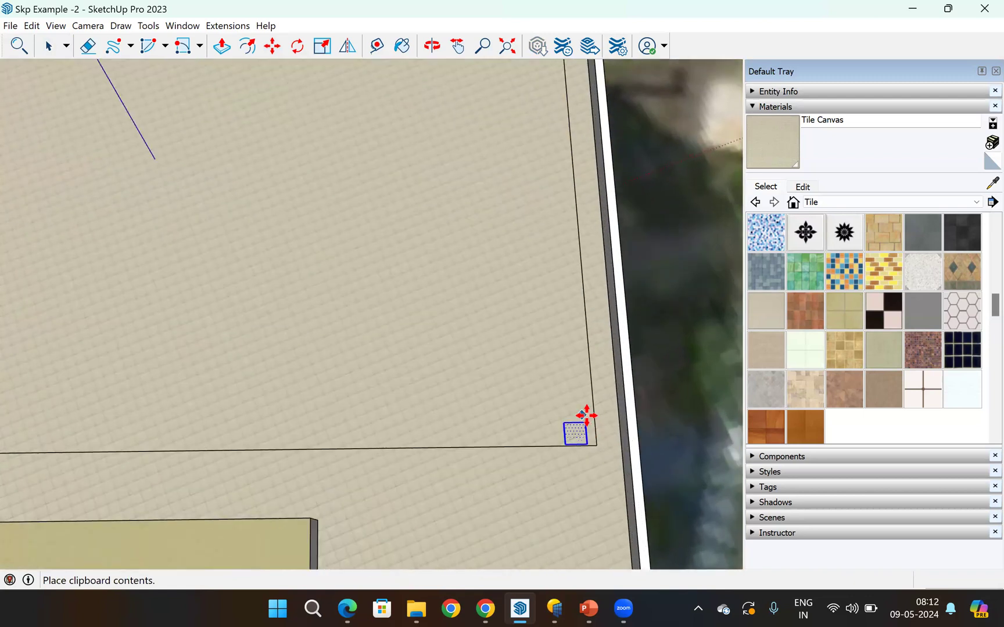
scroll(589, 415, up, 1)
click(577, 407)
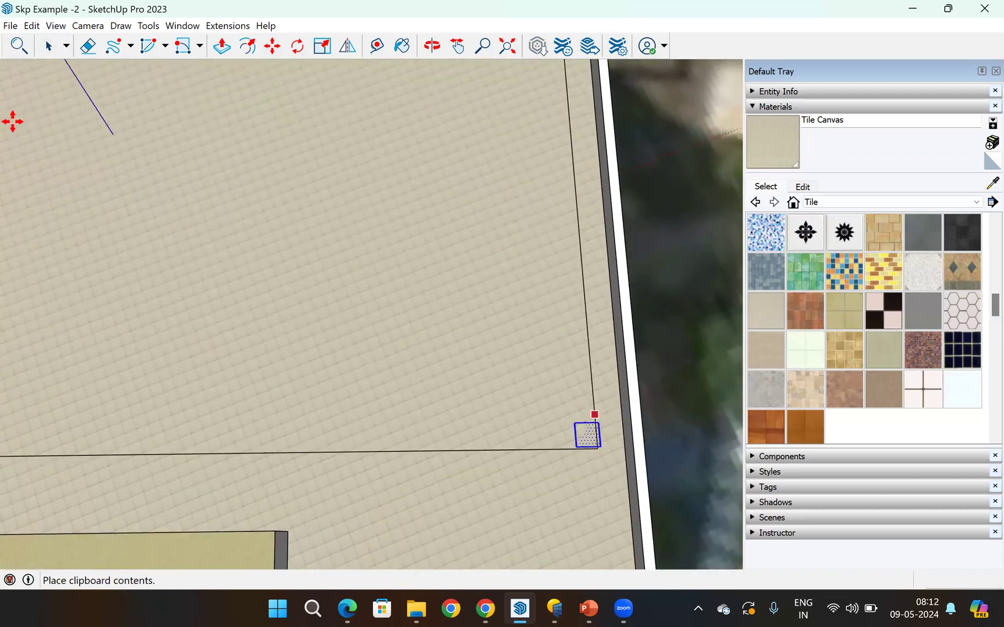
- Move the last pasted square by its outer corner onto the large rectangle's corner
click(53, 53)
drag(477, 385, 582, 443)
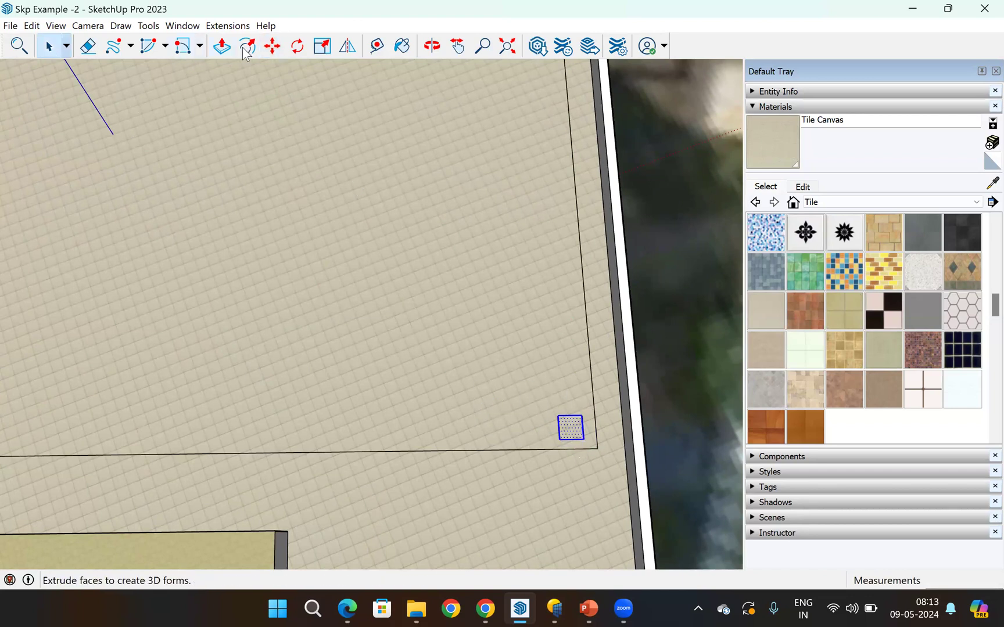
click(272, 45)
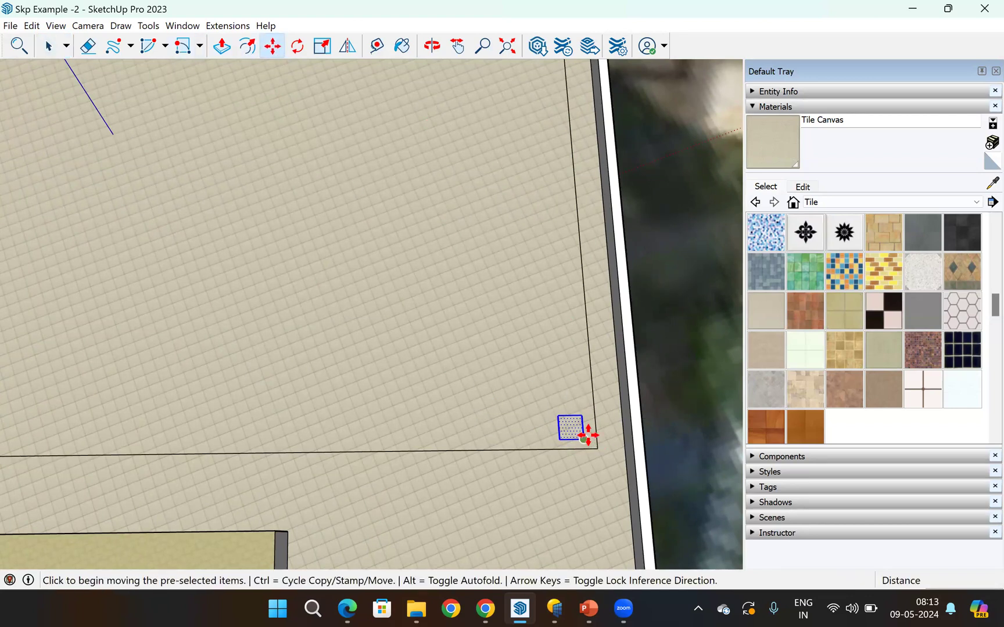
click(584, 439)
click(597, 448)
scroll(501, 440, down, 4)
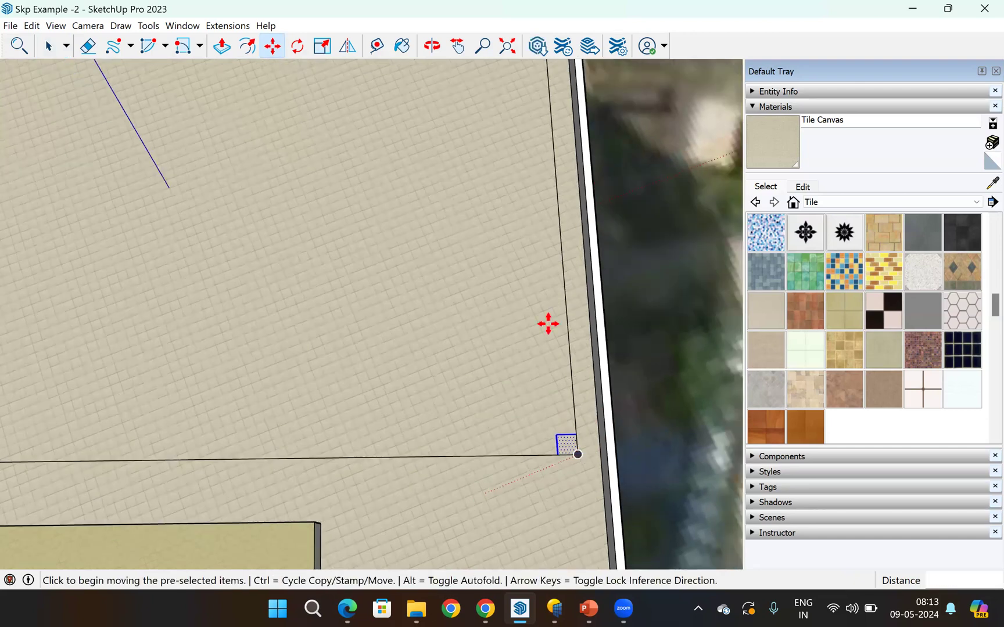
- Try to move the pasted square facing the raised strip by its outer corner onto the rectangle's corner
scroll(526, 138, up, 3)
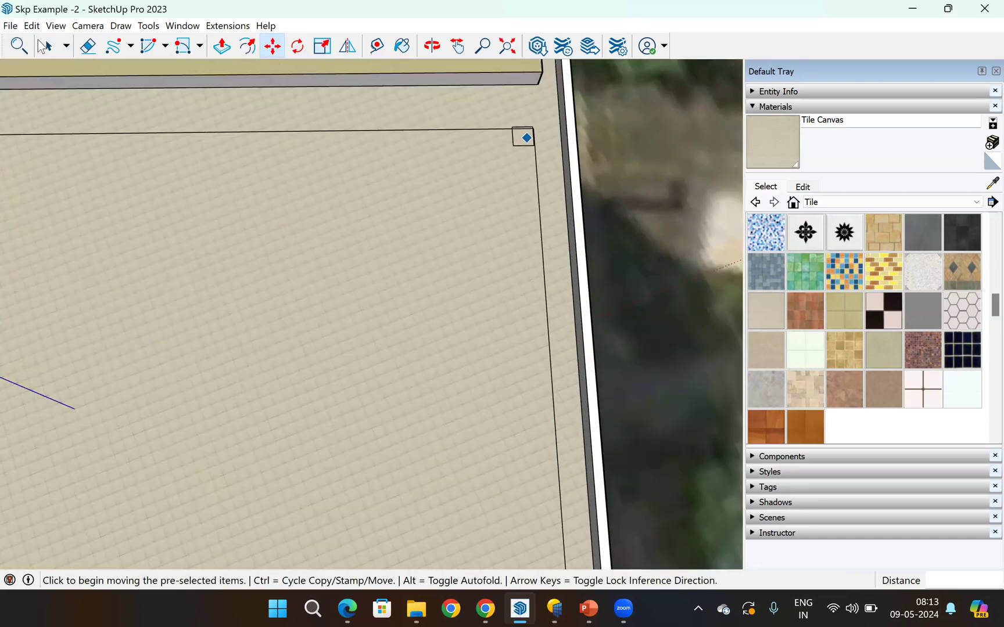
key(space)
click(520, 135)
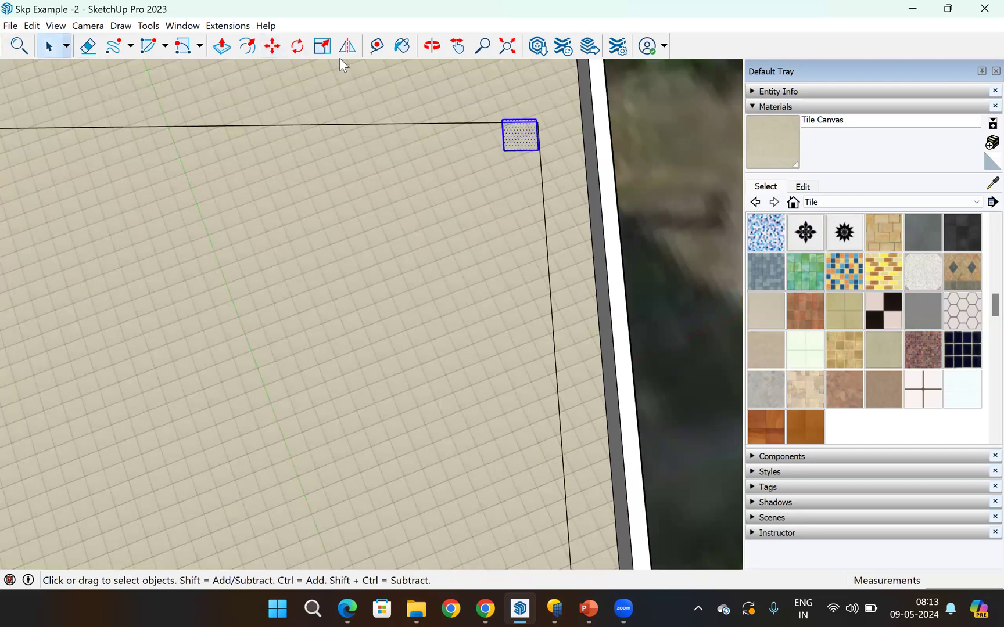
click(272, 46)
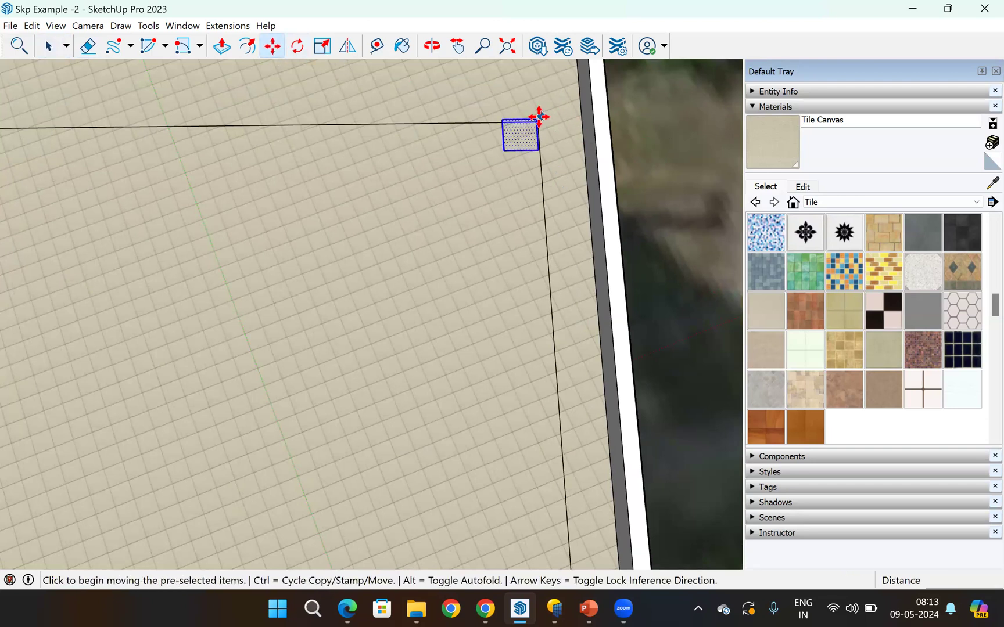
click(534, 119)
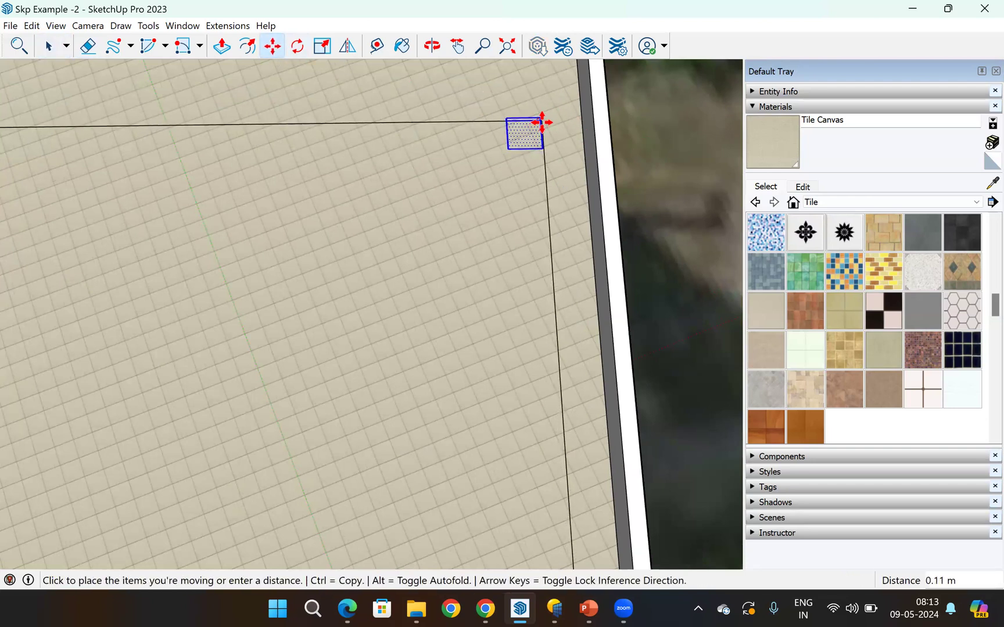
click(541, 121)
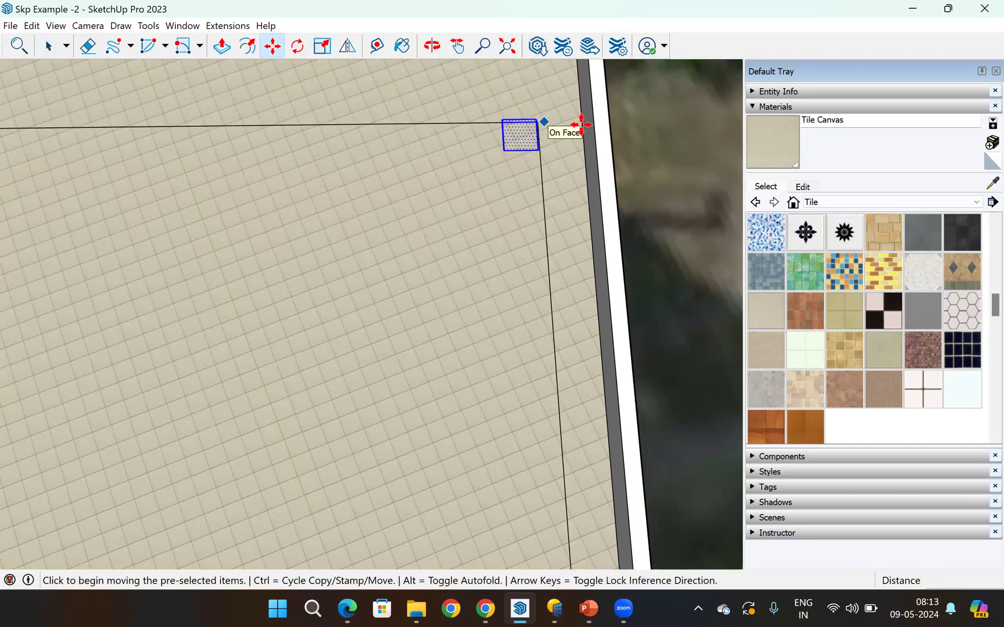
key(ctrl)
click(49, 46)
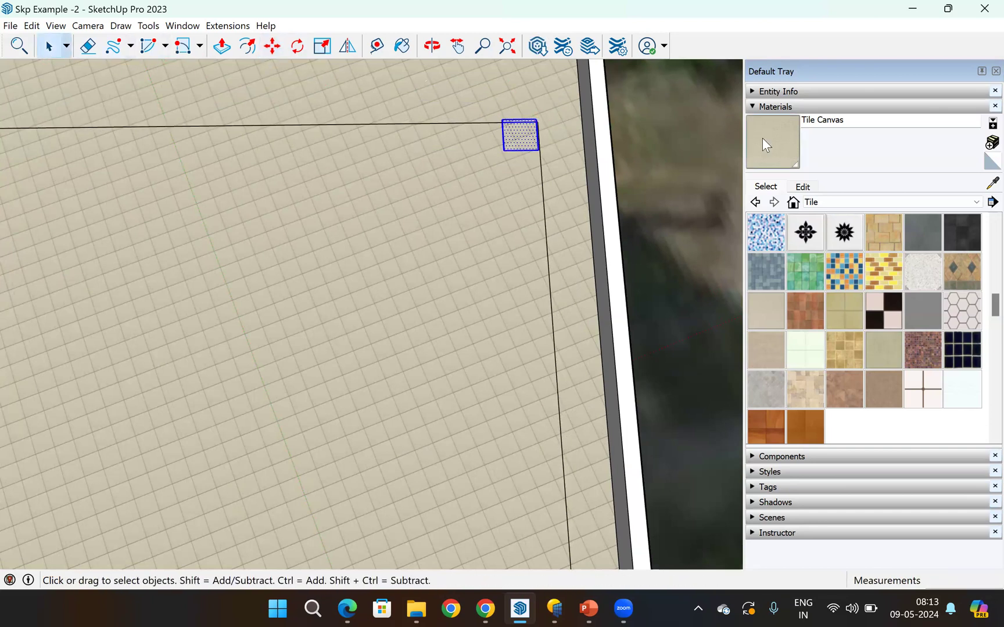
- Undo the recent pastes and moves back to before the two newest corner squares were added
key(ctrl+z)
key(ctrl+z)
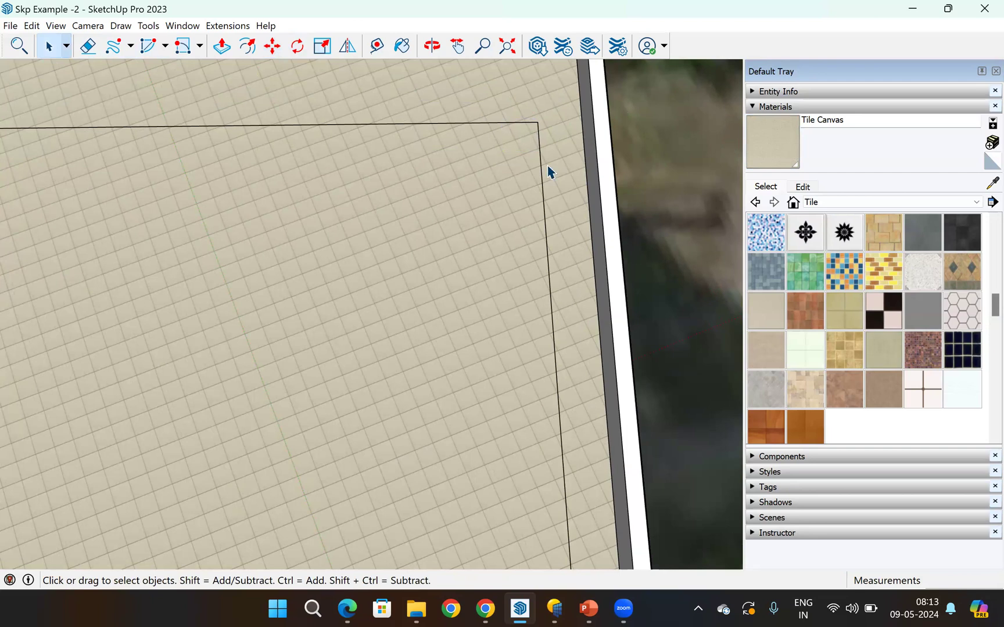
scroll(589, 191, down, 4)
scroll(169, 163, up, 1)
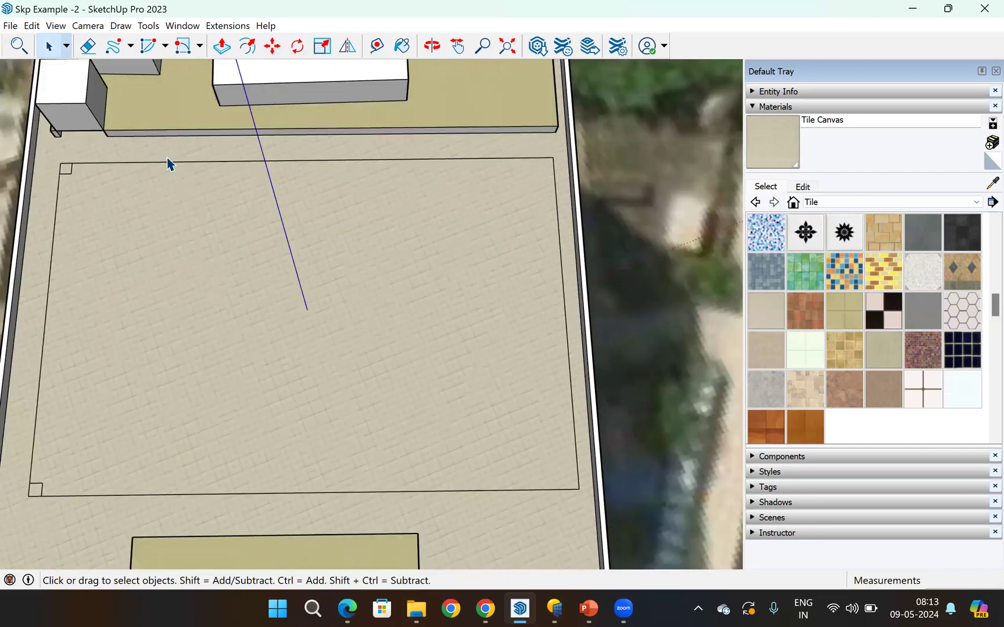
- Copy the small square with its edges from the large rectangle's corner nearest the smallest rooftop box
scroll(167, 158, down, 3)
scroll(193, 185, up, 1)
double_click(176, 163)
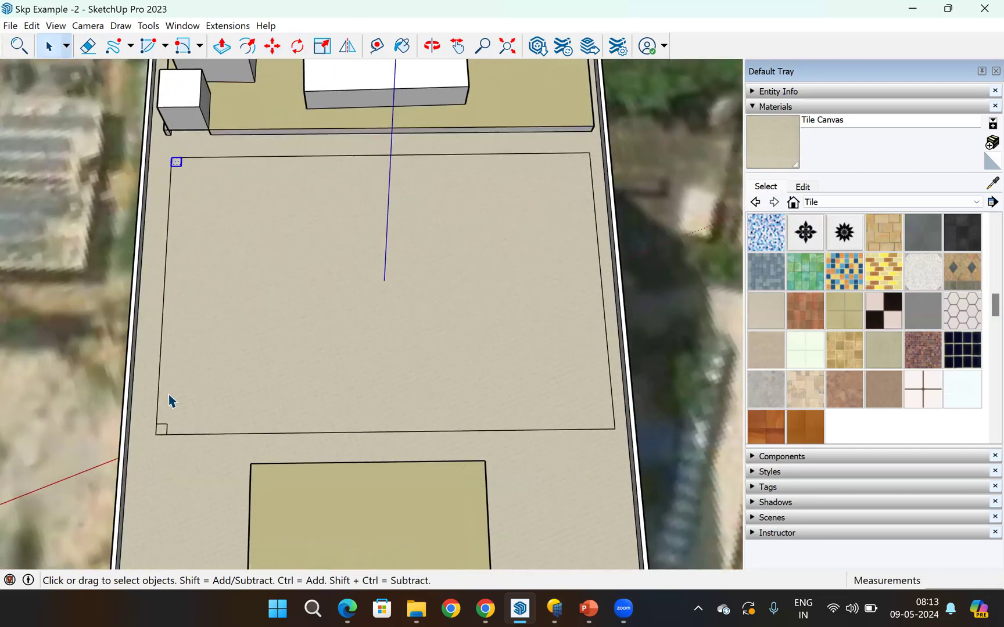
double_click(161, 430)
double_click(177, 162)
click(175, 154)
click(166, 151)
click(68, 150)
double_click(176, 162)
key(ctrl+c)
- Paste two copies of the small square onto the ground beside the building
key(ctrl+v)
scroll(494, 202, down, 1)
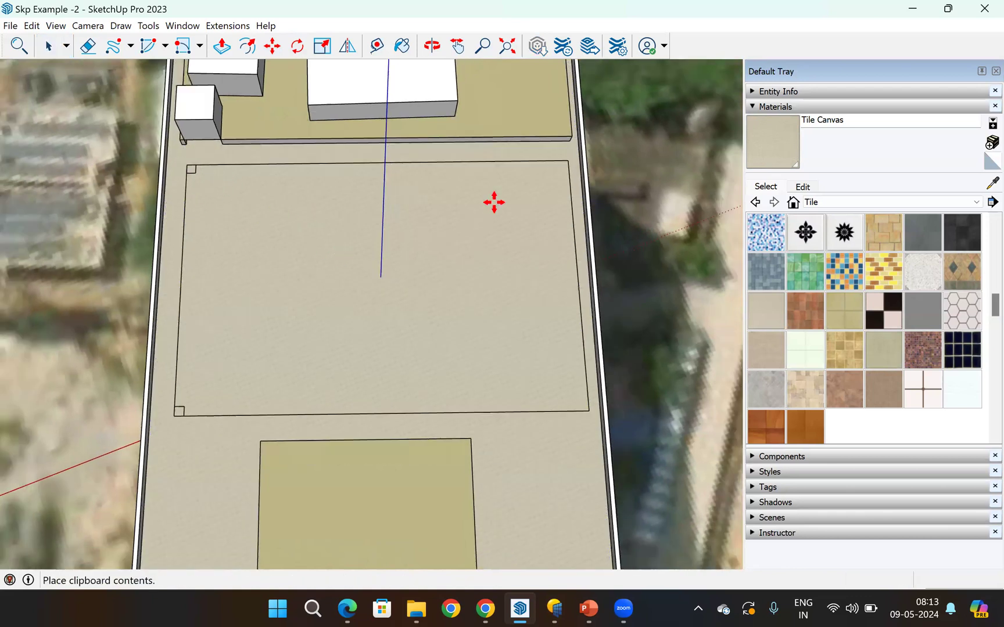
scroll(494, 202, down, 1)
click(603, 195)
scroll(593, 196, up, 3)
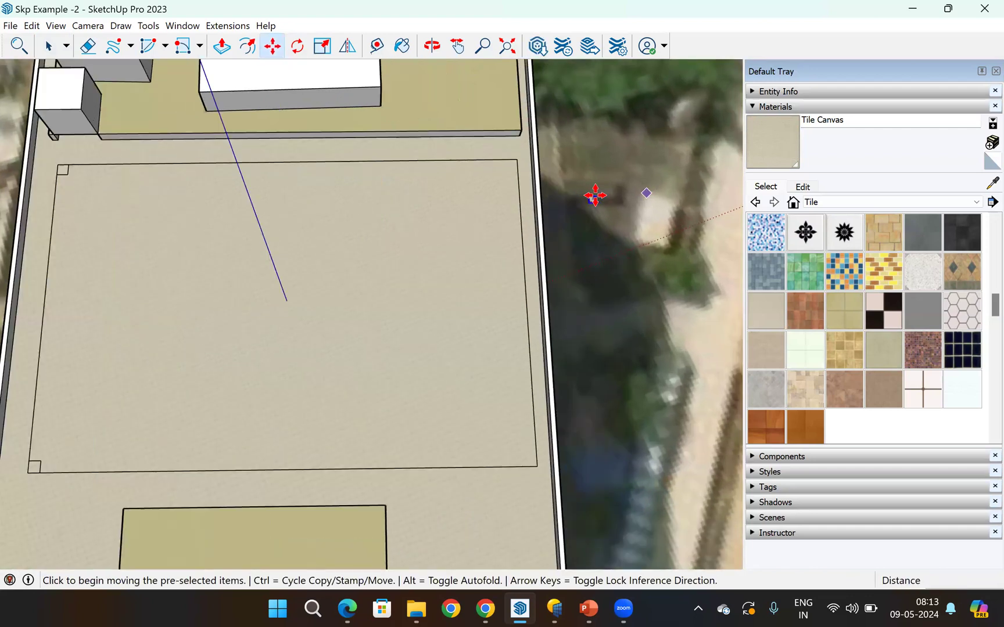
scroll(594, 195, up, 3)
key(ctrl+v)
click(580, 351)
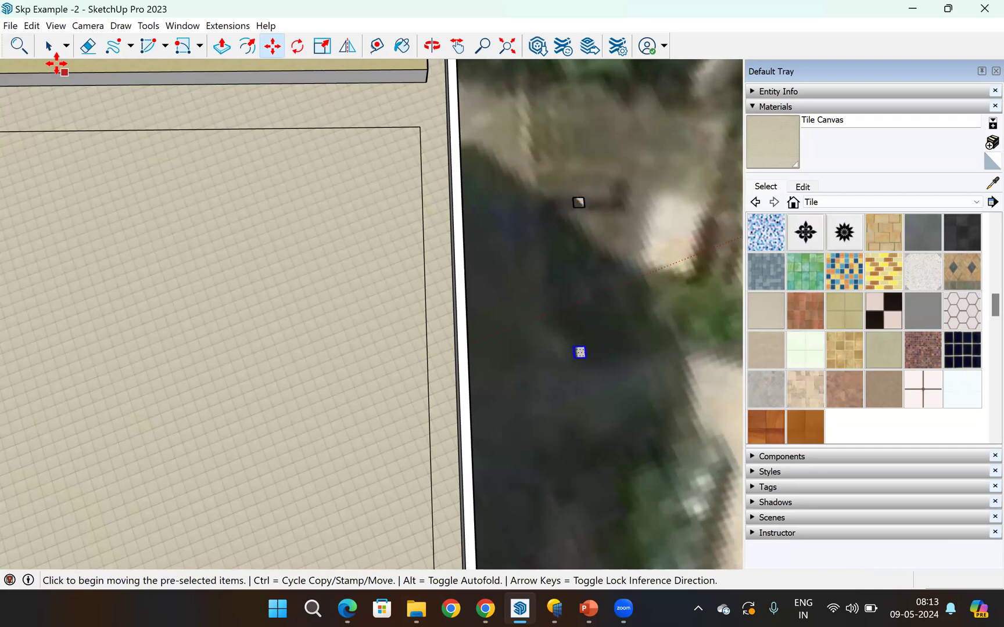
- Move the first pasted ground square by its corner into the large rectangle's empty corner facing the raised strip
click(49, 45)
drag(530, 170, 614, 215)
click(272, 45)
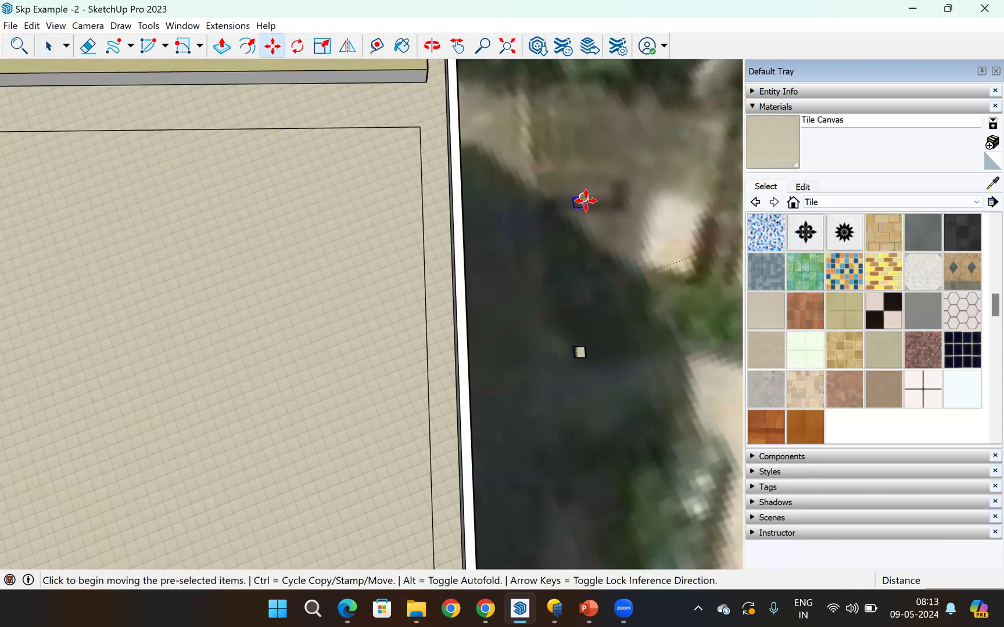
scroll(585, 201, up, 2)
click(578, 197)
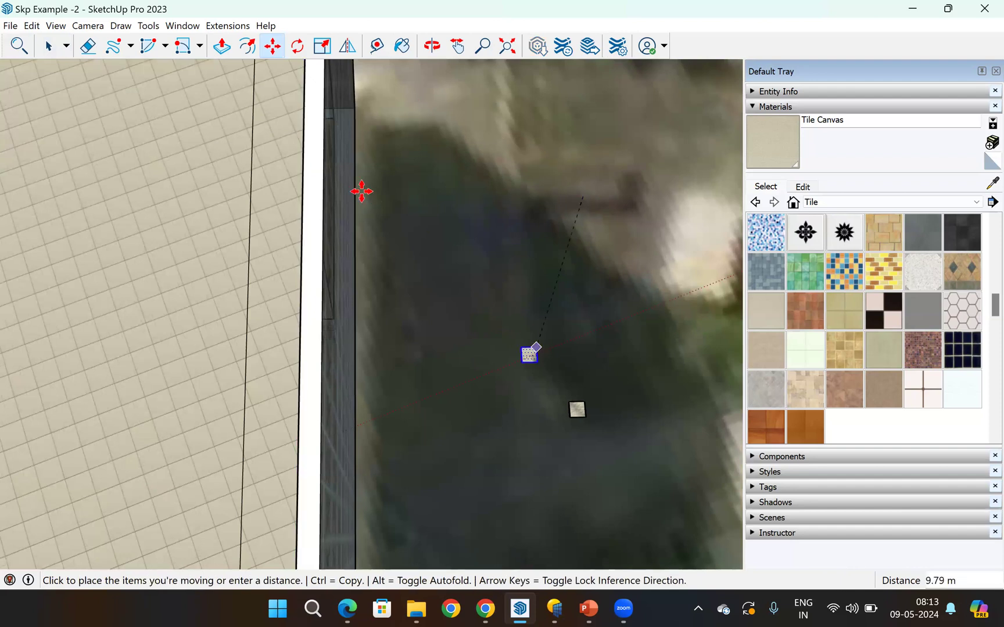
scroll(536, 347, down, 2)
scroll(353, 156, up, 1)
click(354, 157)
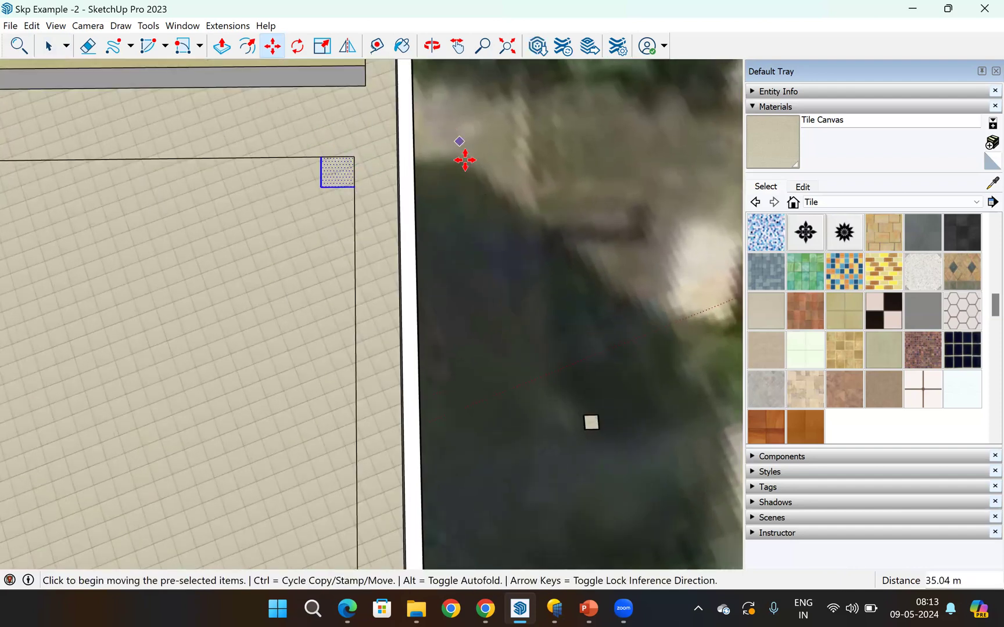
- Move the remaining ground square by its corner into the large rectangle's last empty corner
scroll(464, 160, down, 4)
click(49, 46)
click(518, 268)
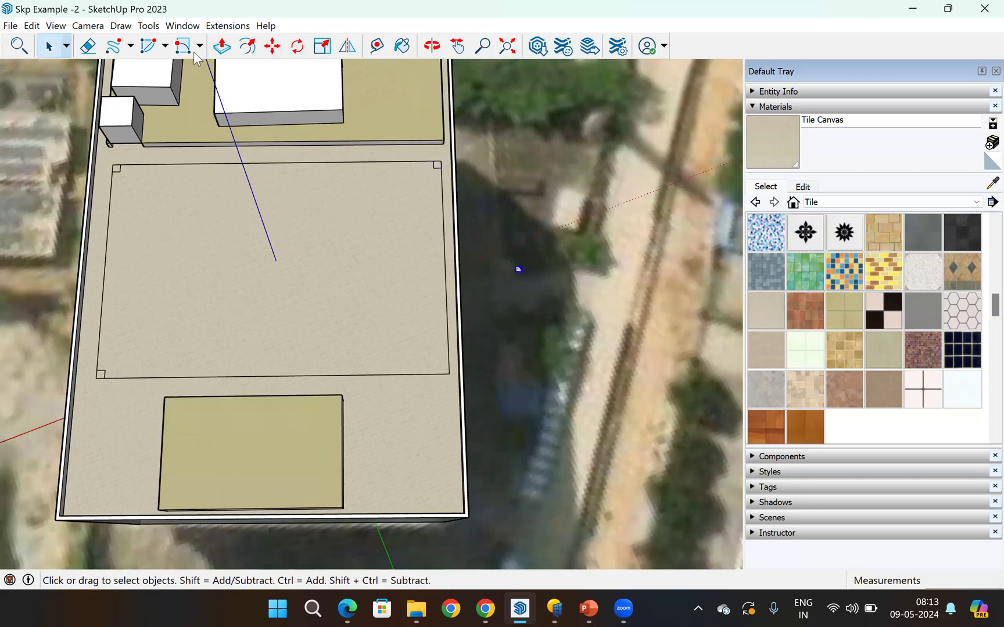
click(272, 46)
scroll(515, 273, up, 2)
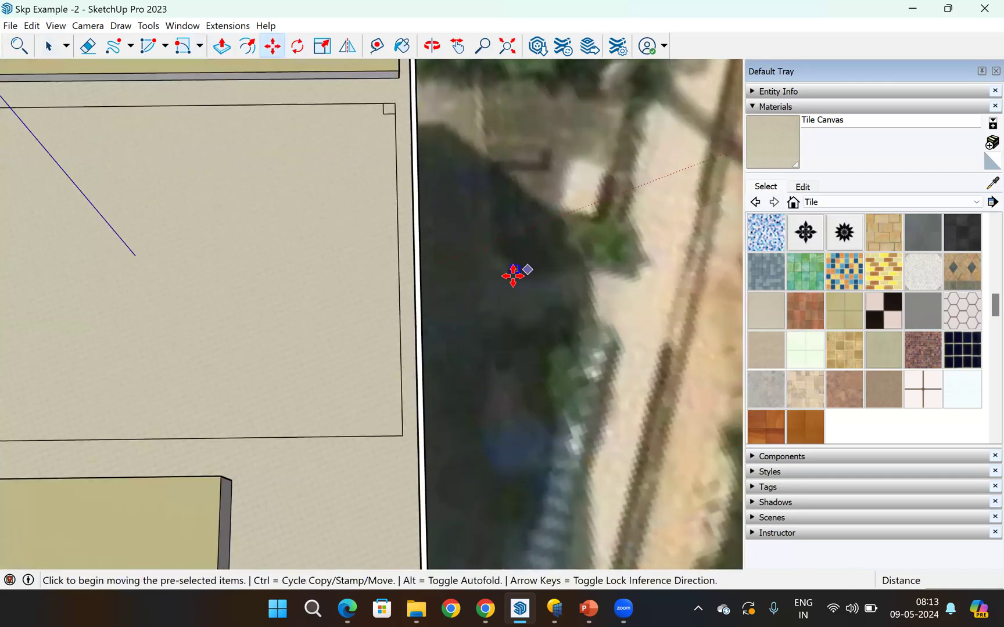
scroll(513, 274, up, 3)
click(511, 271)
scroll(414, 373, down, 2)
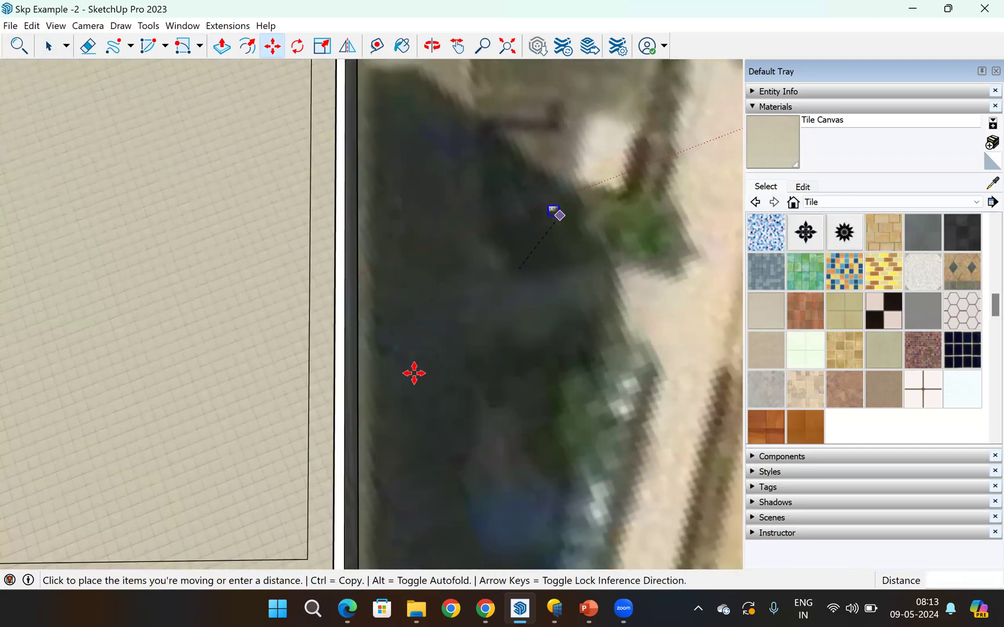
scroll(454, 395, down, 3)
scroll(494, 366, up, 2)
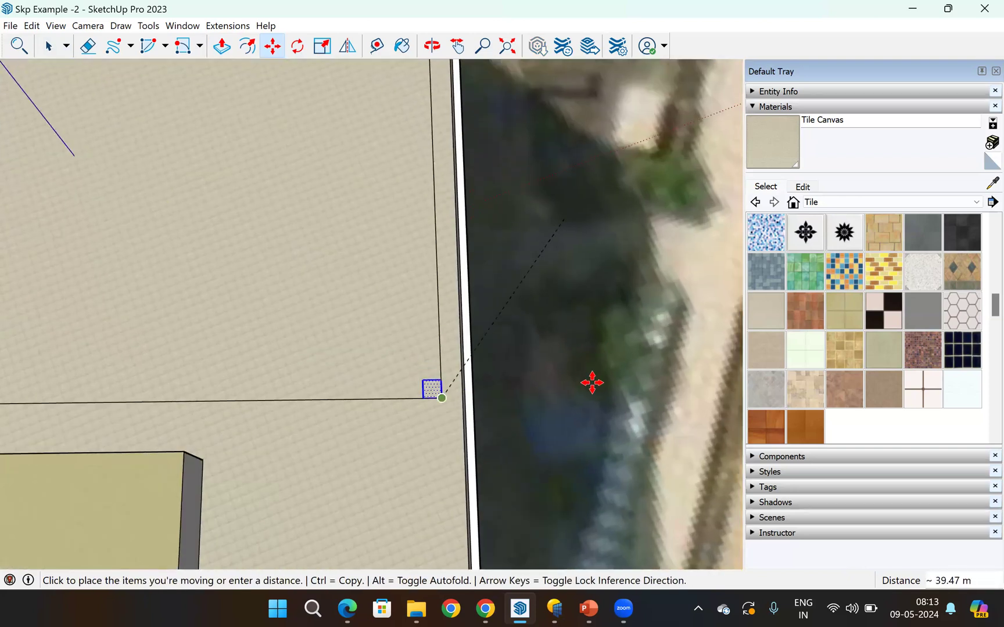
click(441, 398)
scroll(591, 378, down, 3)
click(49, 45)
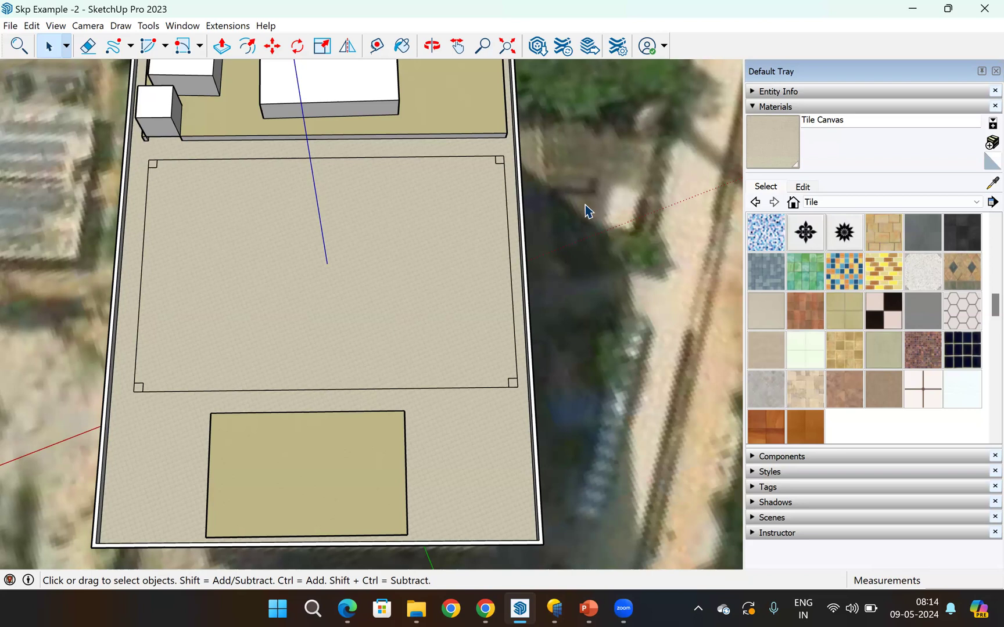
- Push/Pull the large rectangle's face, without its corner squares, up 4 m from the roof
click(433, 47)
drag(488, 256, 519, 494)
drag(439, 340, 441, 344)
scroll(441, 343, up, 3)
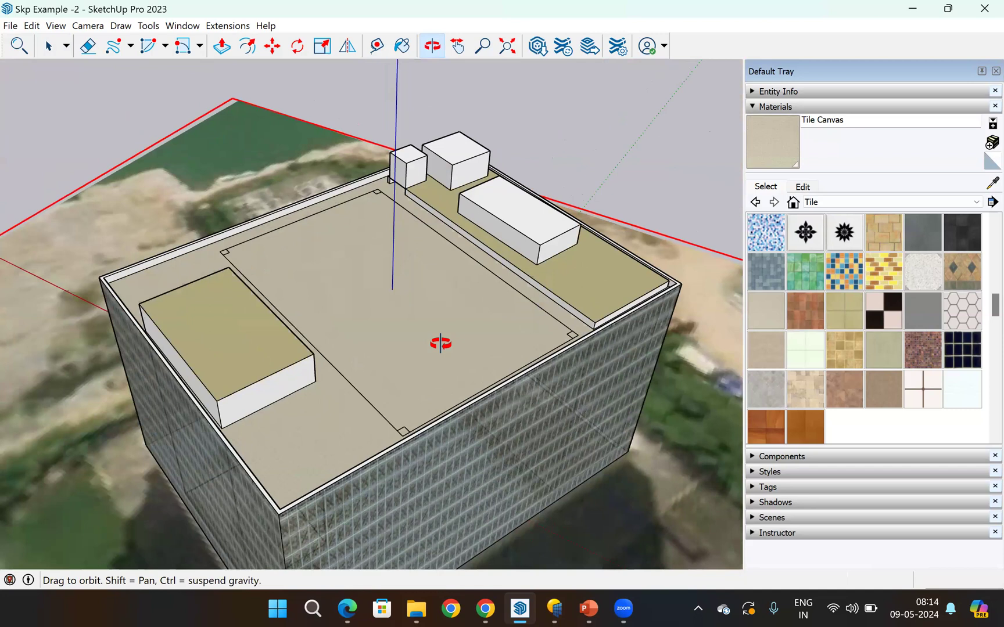
click(42, 50)
click(403, 343)
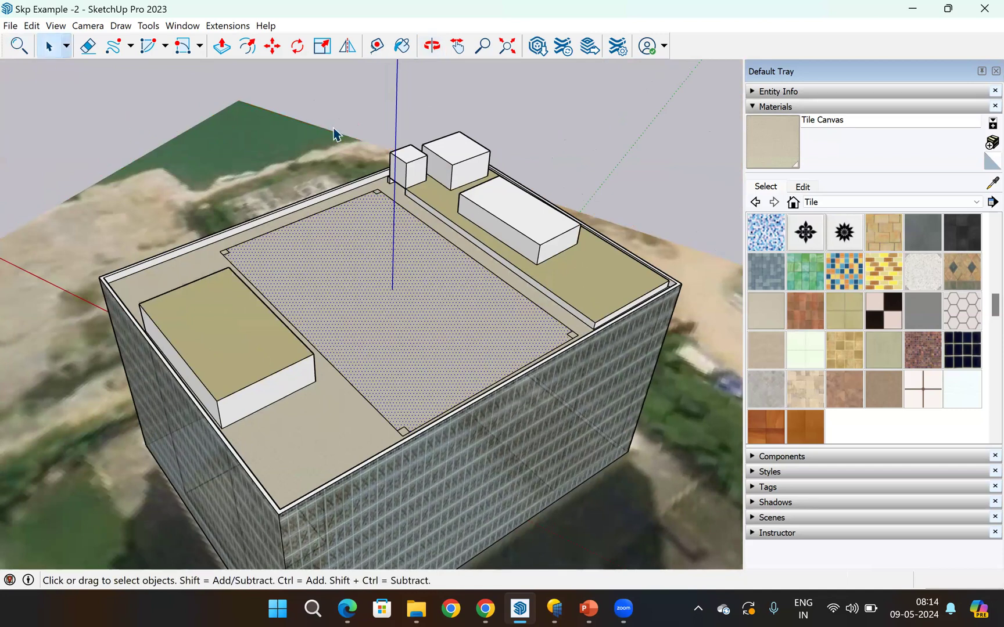
click(432, 328)
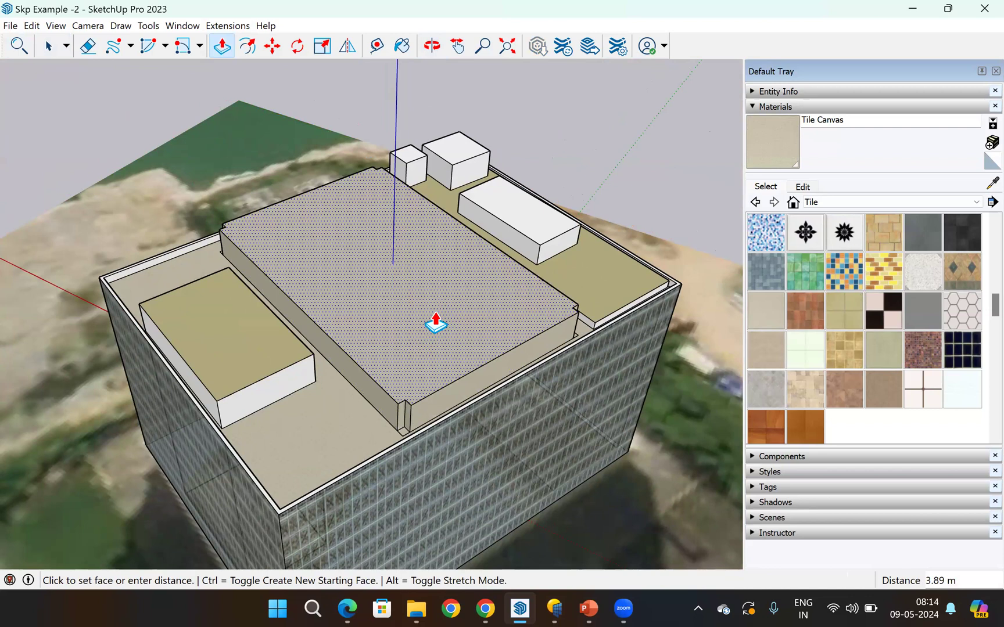
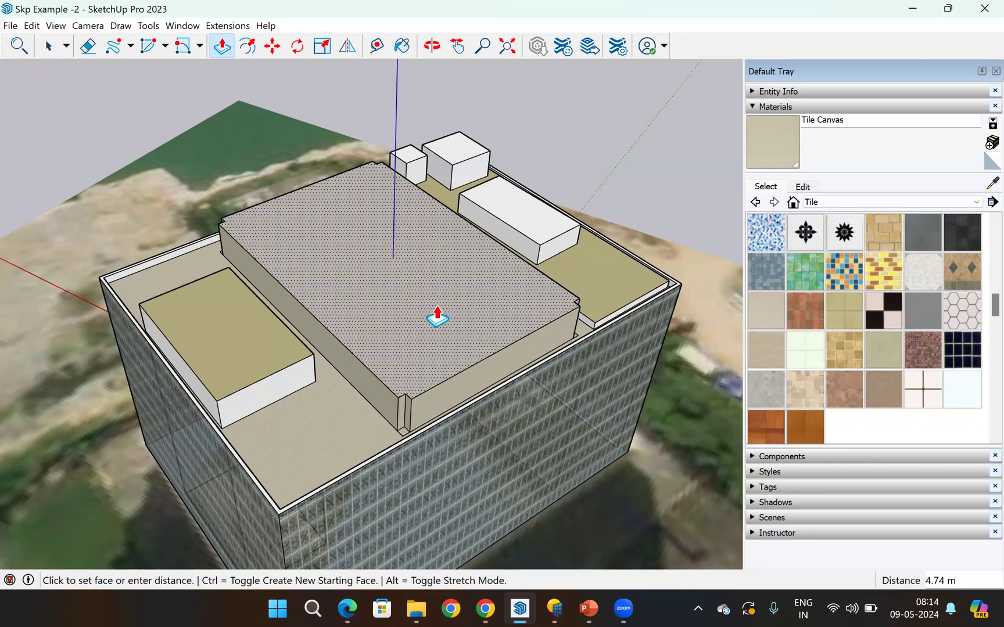
scroll(436, 317, down, 4)
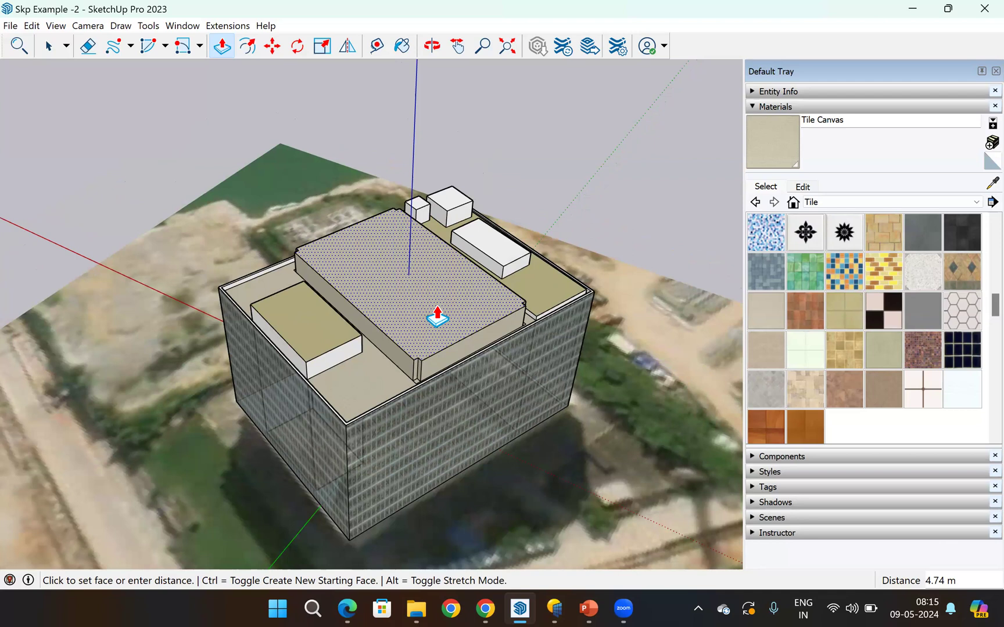
scroll(437, 319, up, 4)
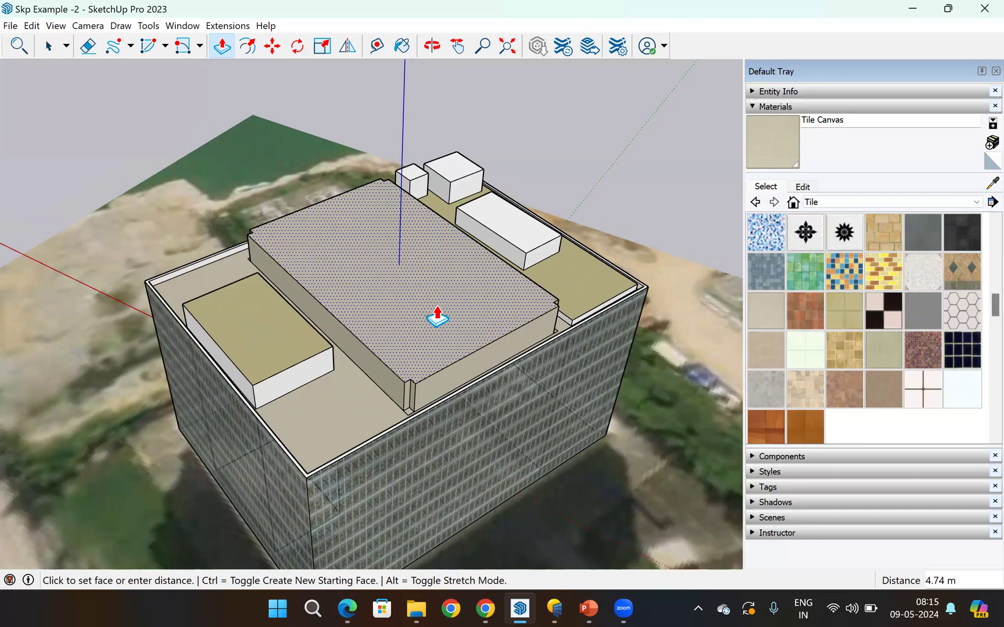
key(Return)
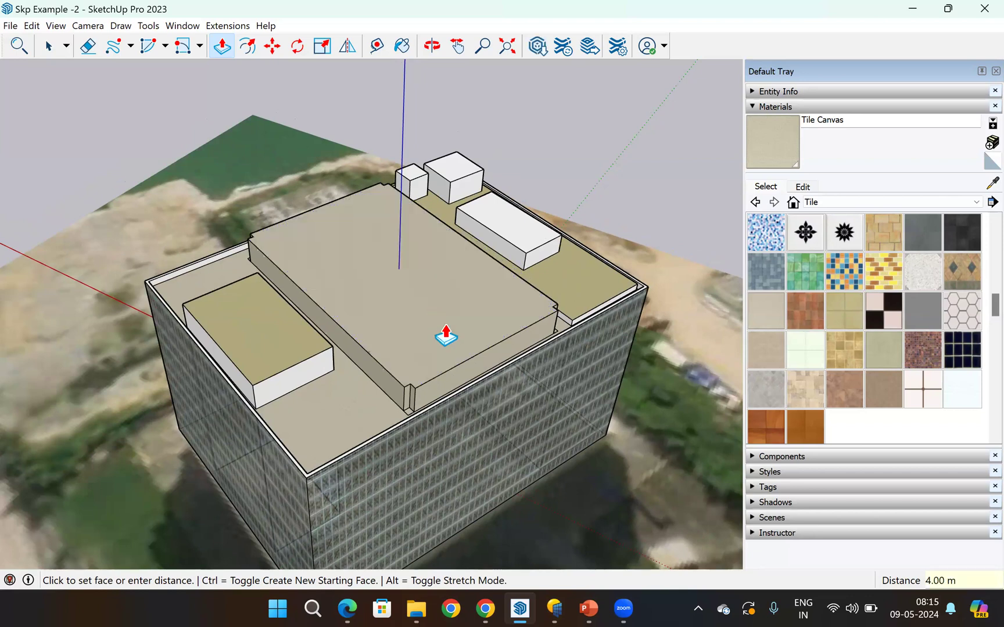
- Raise the small square in the large block's nearest corner 4 m, level with the block's top
scroll(446, 369, up, 2)
scroll(322, 294, up, 4)
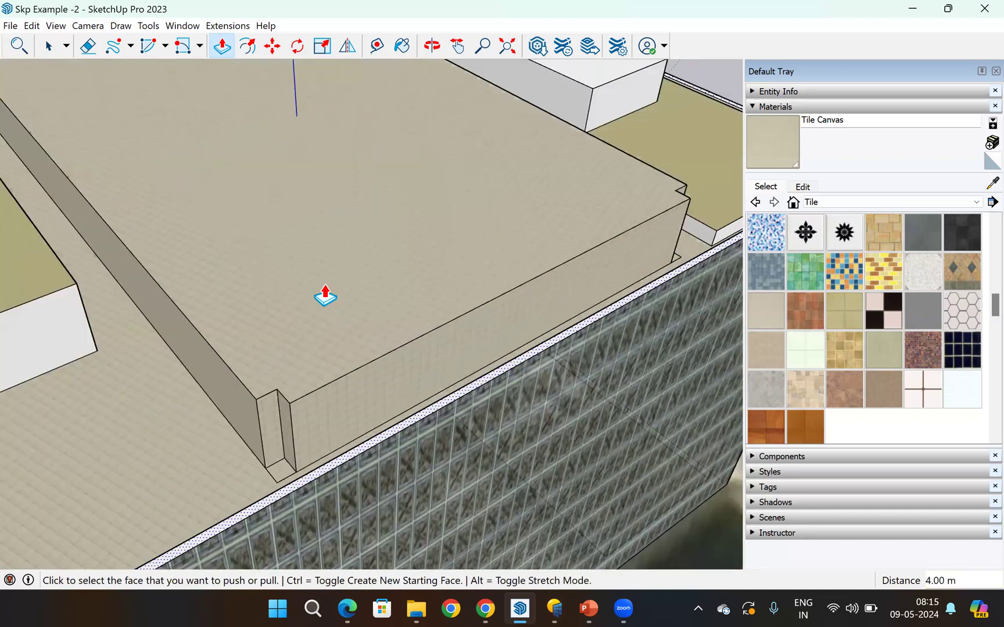
scroll(325, 295, down, 2)
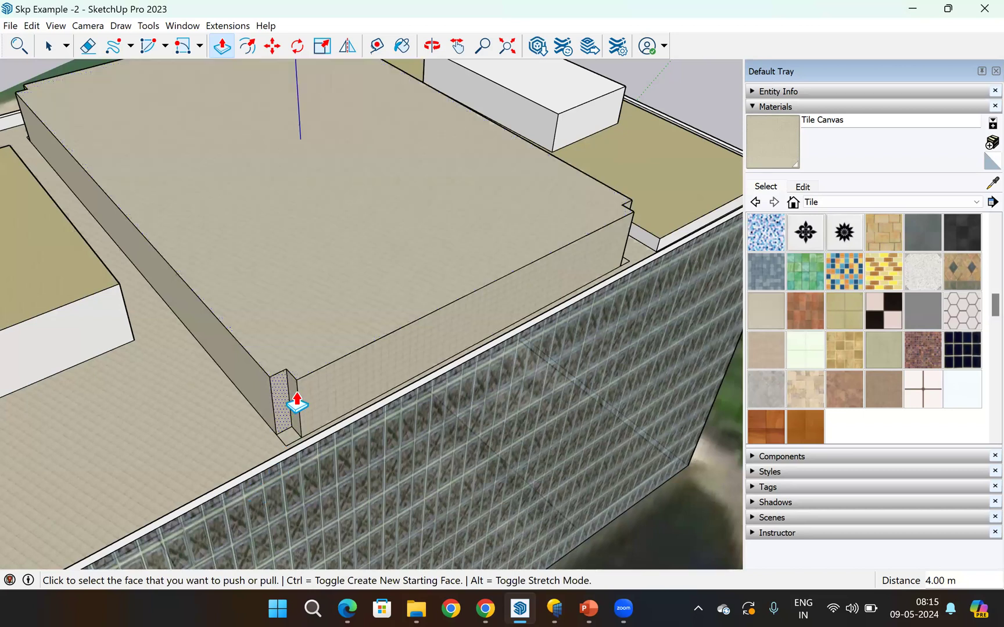
click(392, 347)
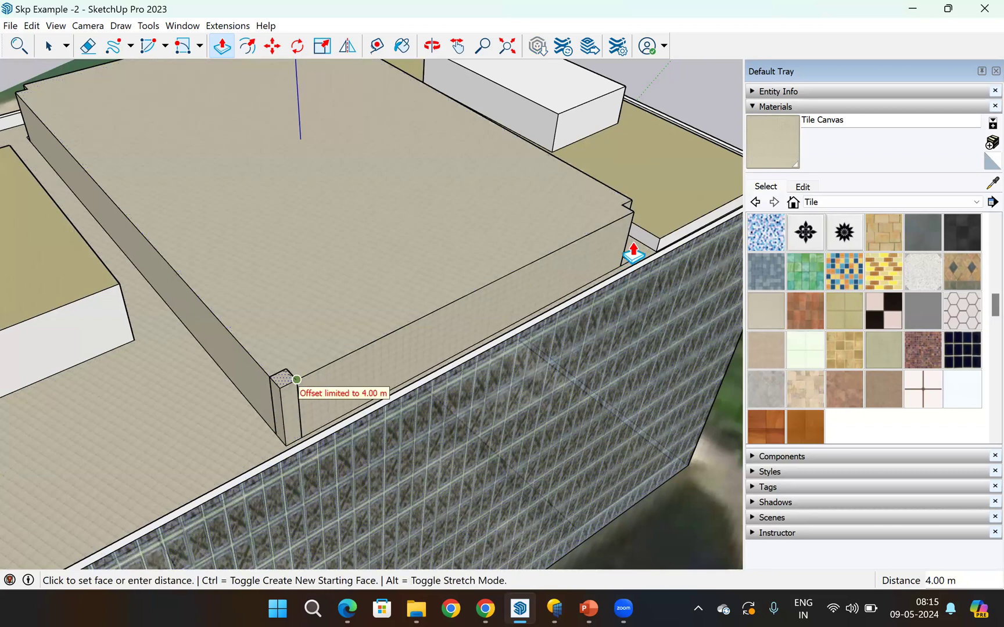
click(624, 268)
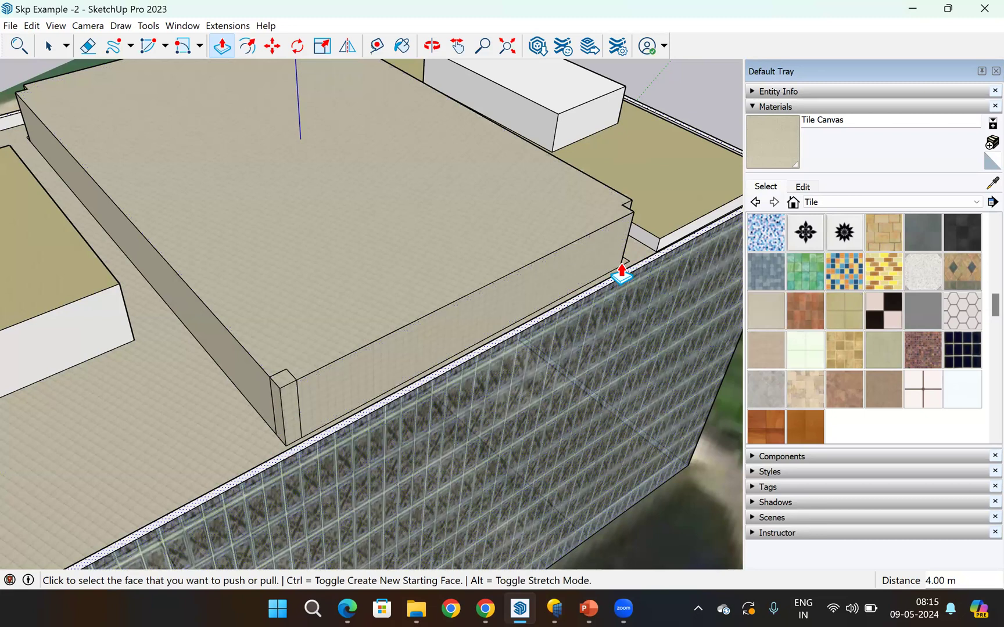
- Raise the small square at the other end of the block's parapet-facing side by 4 m
scroll(614, 286, up, 3)
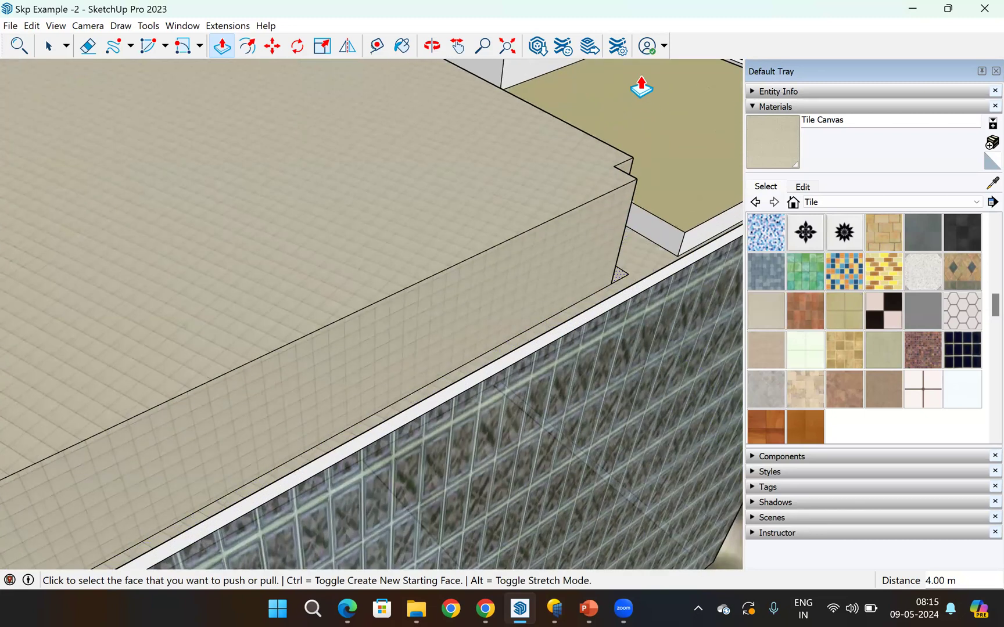
scroll(683, 152, up, 4)
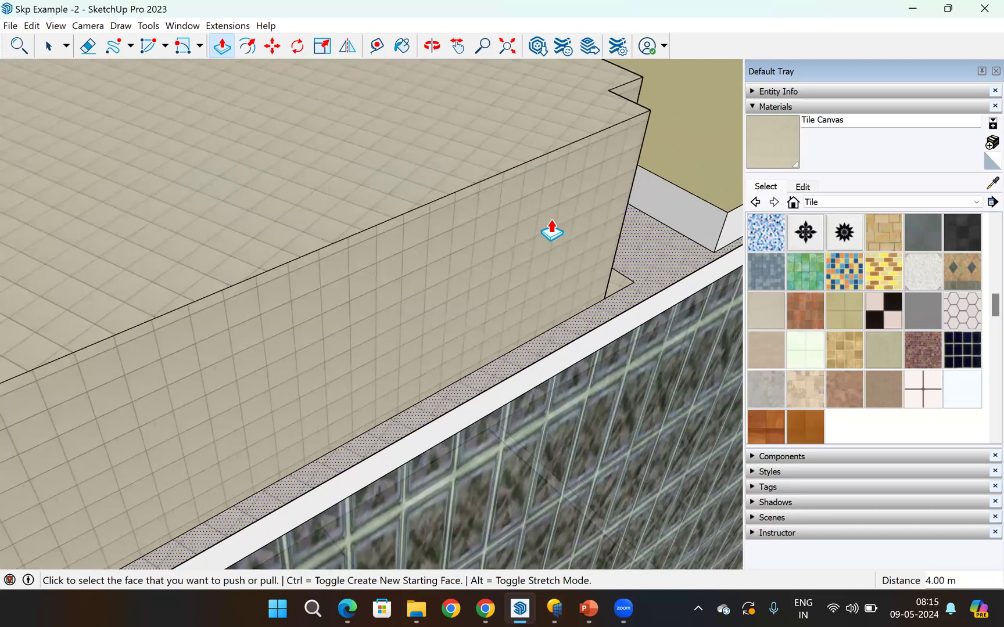
click(59, 66)
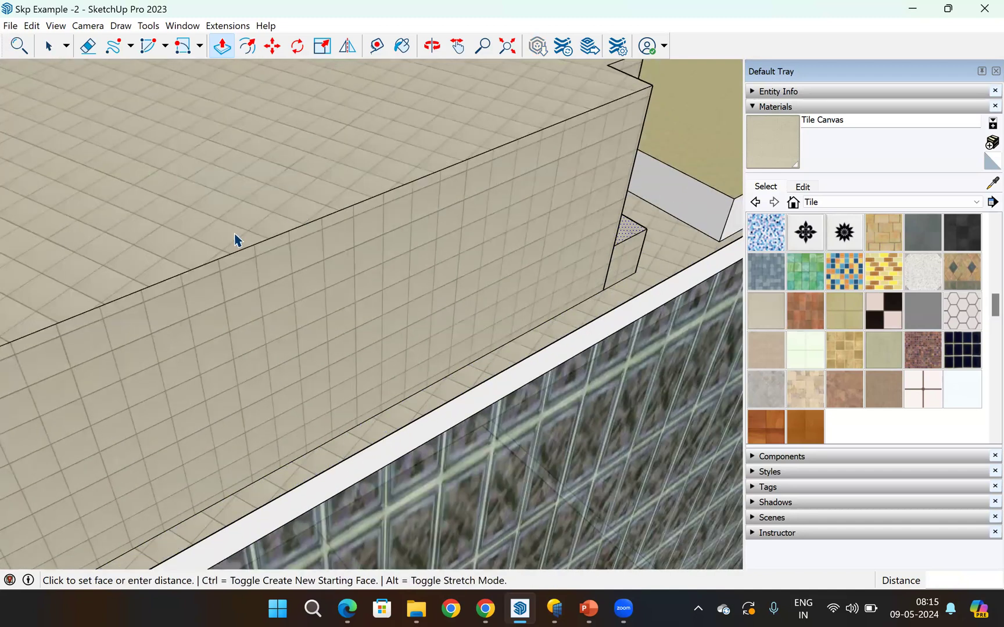
text(4)
key(Return)
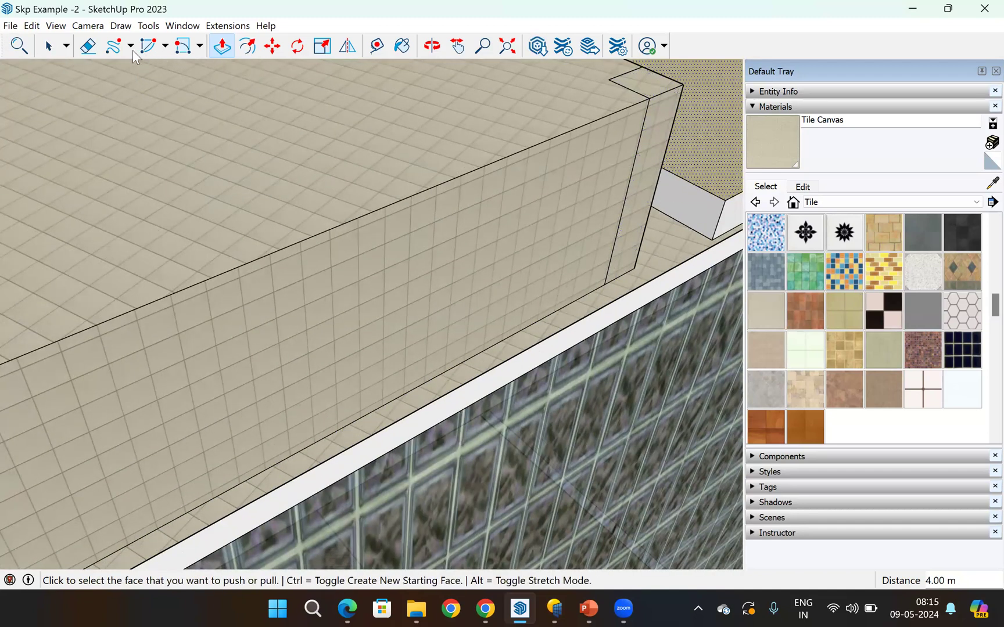
- Draw a 1 m line down the nearest corner post's outer vertical edge, starting from its top corner
key(ctrl+z)
key(ctrl+z)
key(ctrl+z)
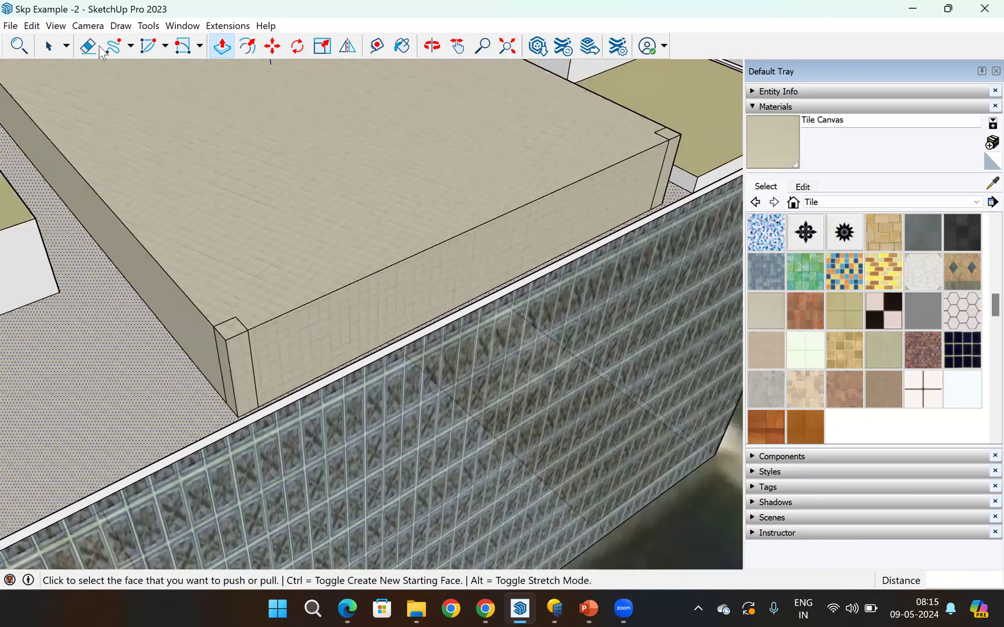
key(ctrl+z)
key(ctrl+z)
click(131, 47)
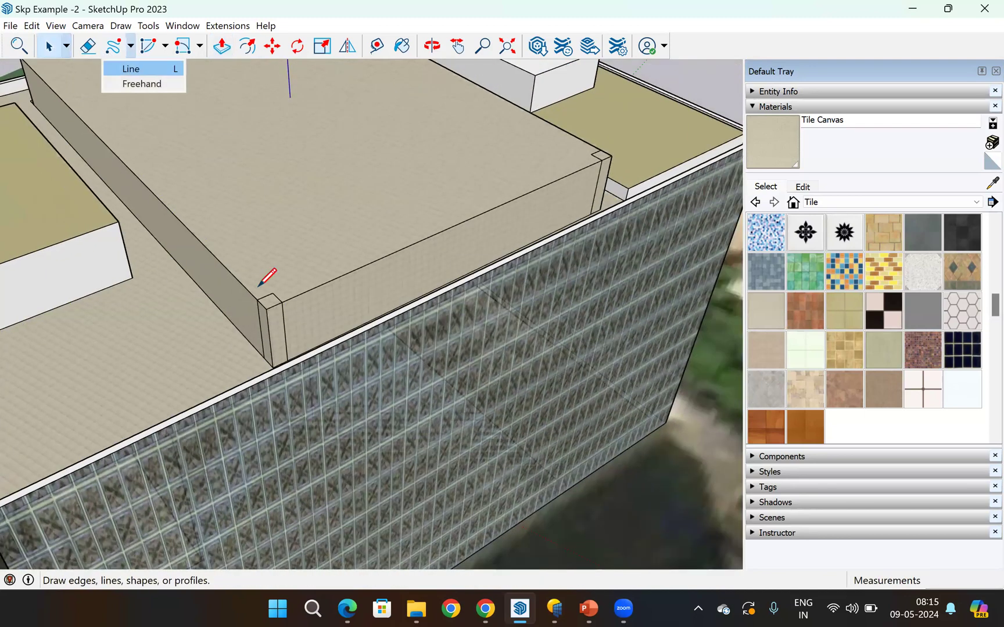
key(l)
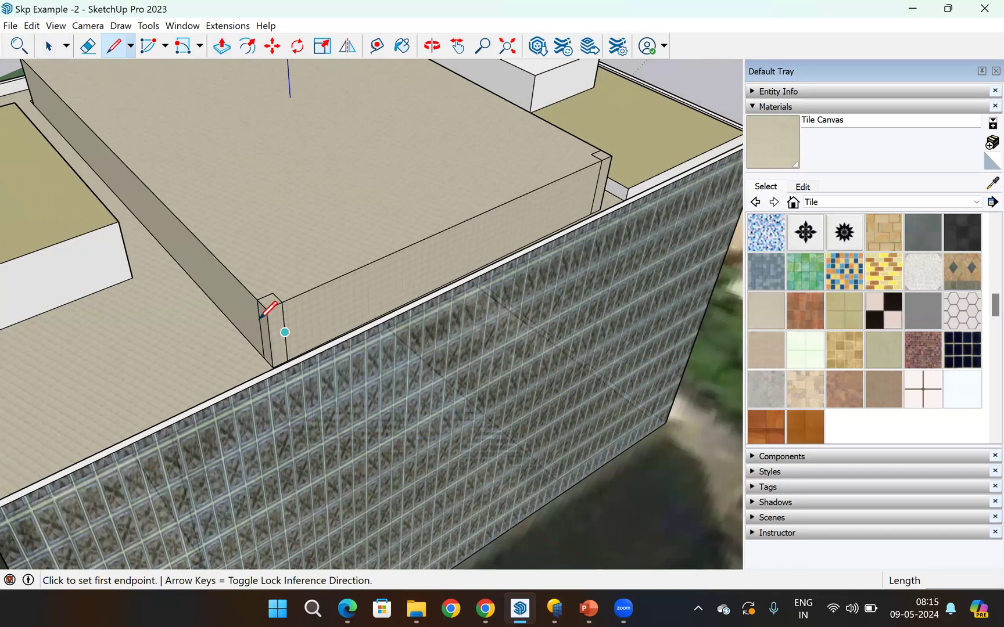
scroll(272, 305, up, 3)
click(267, 308)
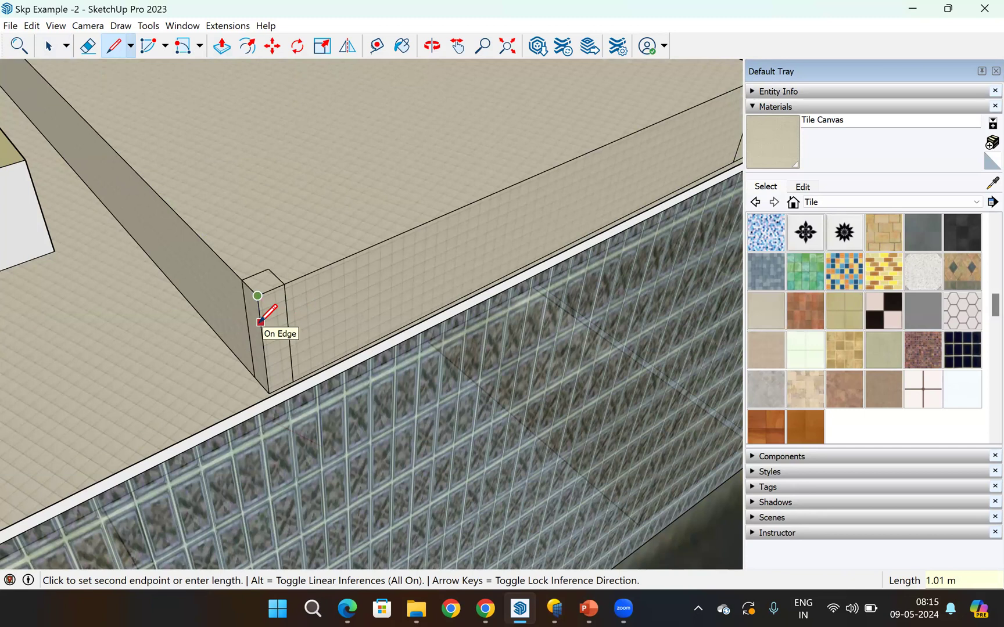
key(Escape)
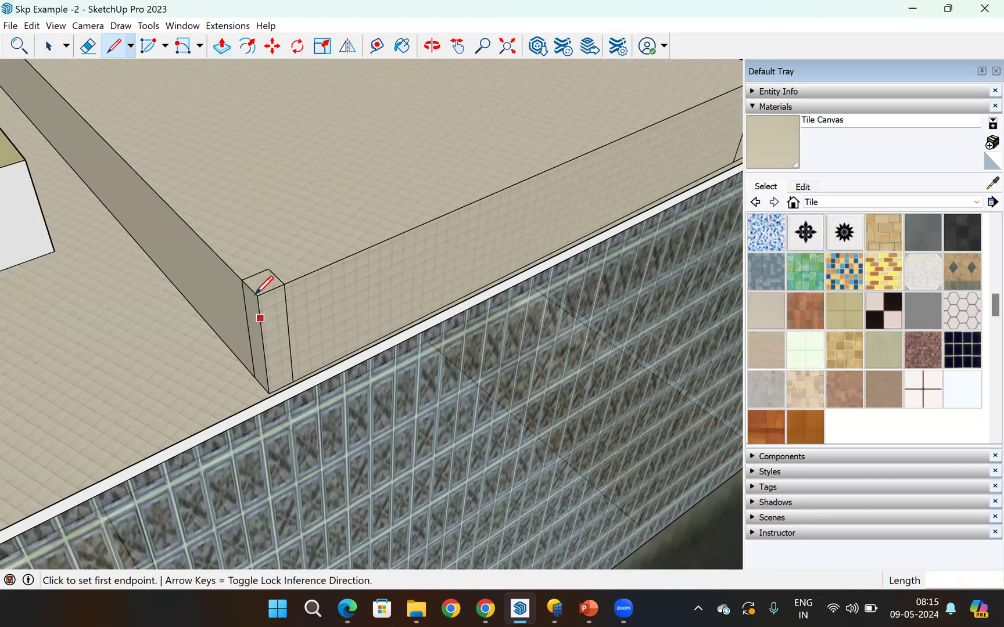
click(260, 314)
text(1)
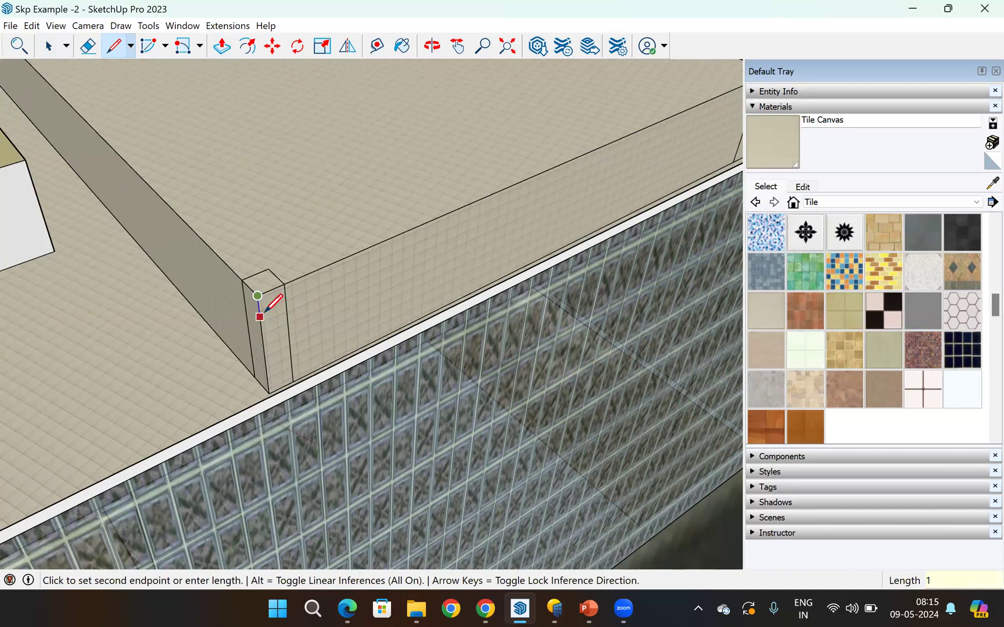
key(Escape)
- Draw a line from the 1 m mark across the post and about 25 m along the block's side to the other post
click(260, 315)
scroll(293, 293, down, 1)
scroll(616, 181, down, 1)
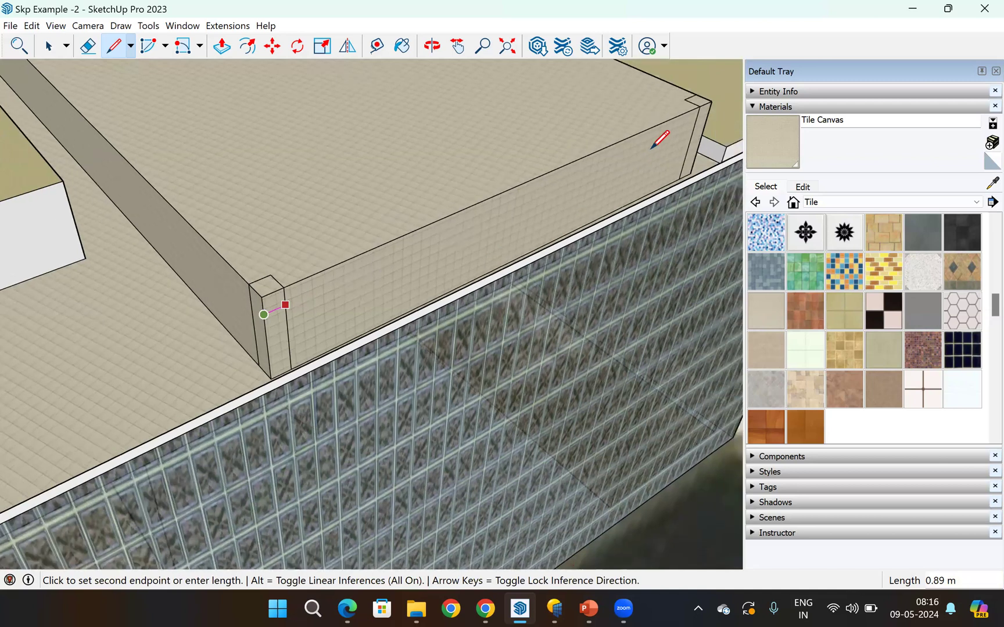
scroll(668, 108, down, 2)
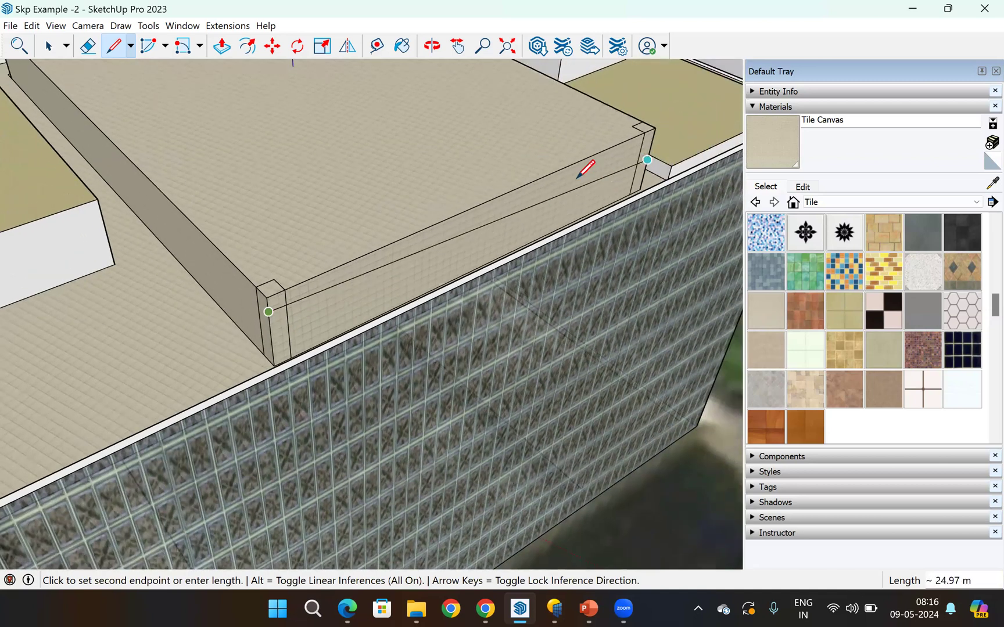
scroll(651, 139, up, 1)
key(Escape)
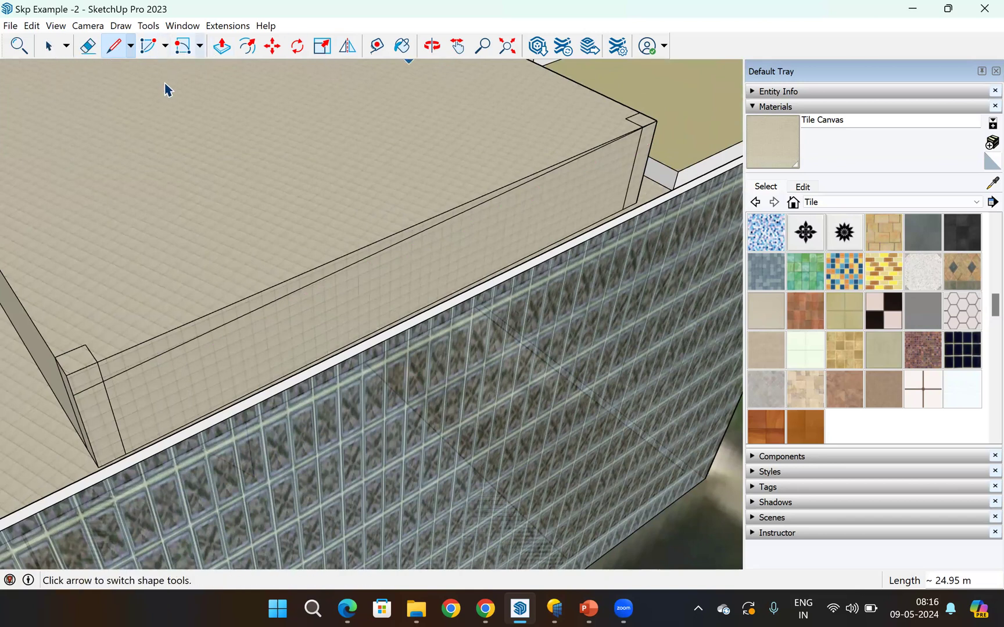
- Push the thin strip above the new line inward through the block to its opposite end with Push/Pull
key(space)
click(248, 313)
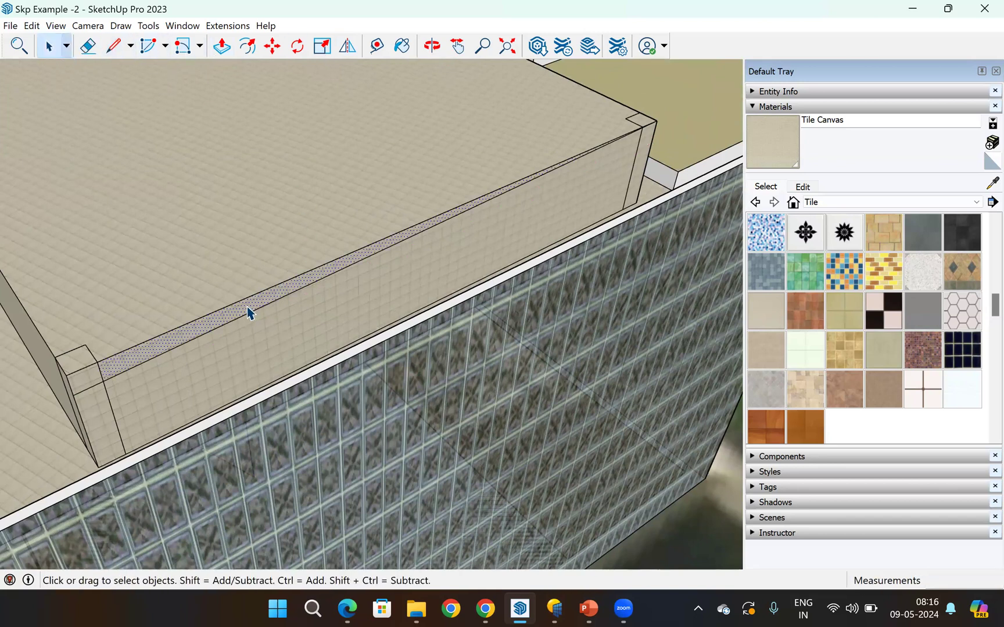
click(81, 376)
ctrl+click(180, 347)
scroll(267, 360, down, 2)
click(222, 46)
scroll(291, 326, up, 1)
scroll(290, 363, up, 1)
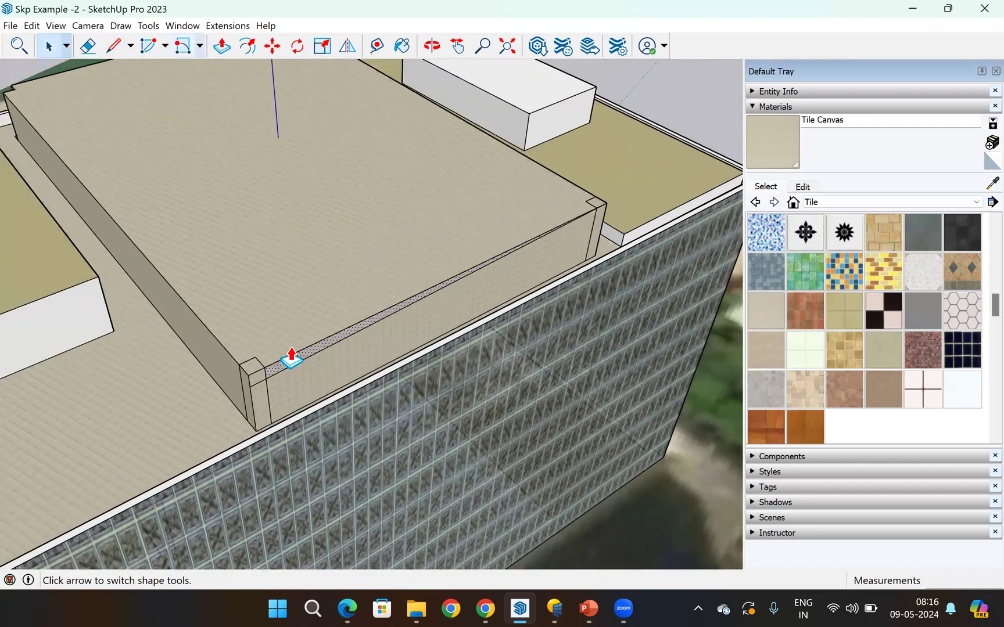
key(p)
scroll(270, 280, up, 1)
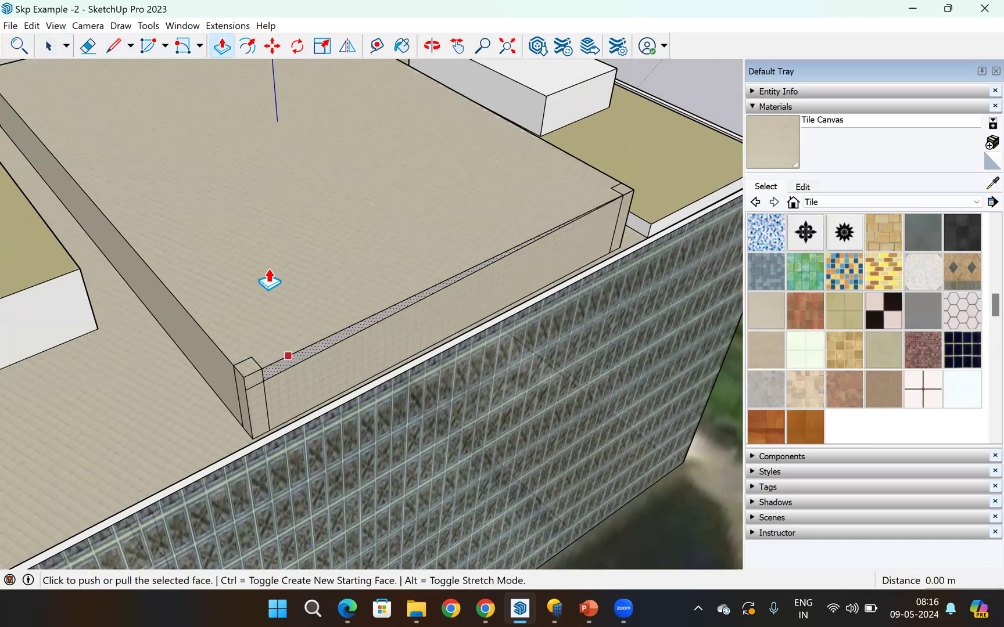
scroll(272, 291, up, 1)
click(275, 293)
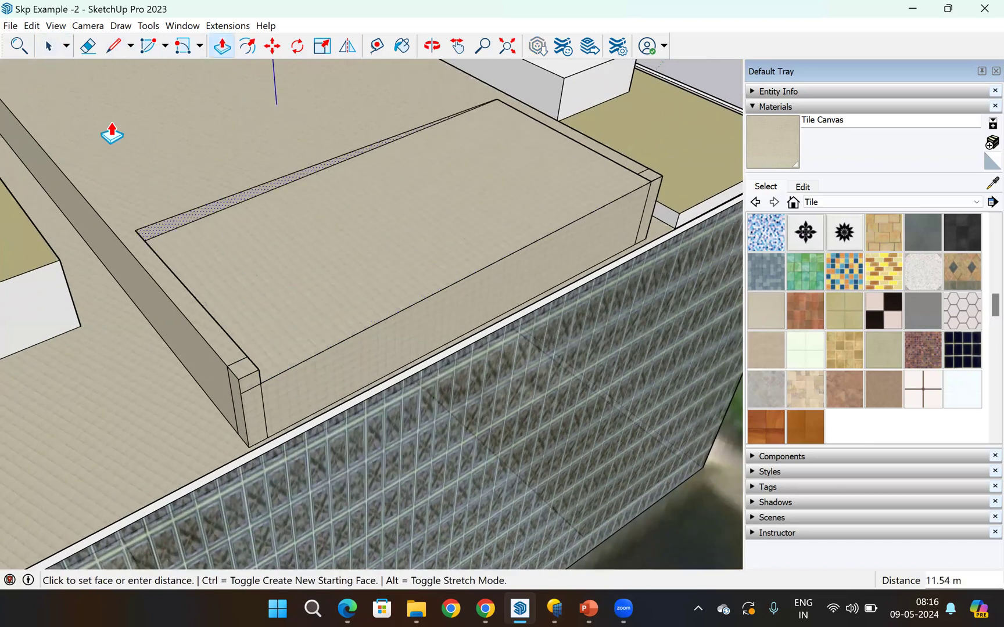
scroll(84, 97, down, 1)
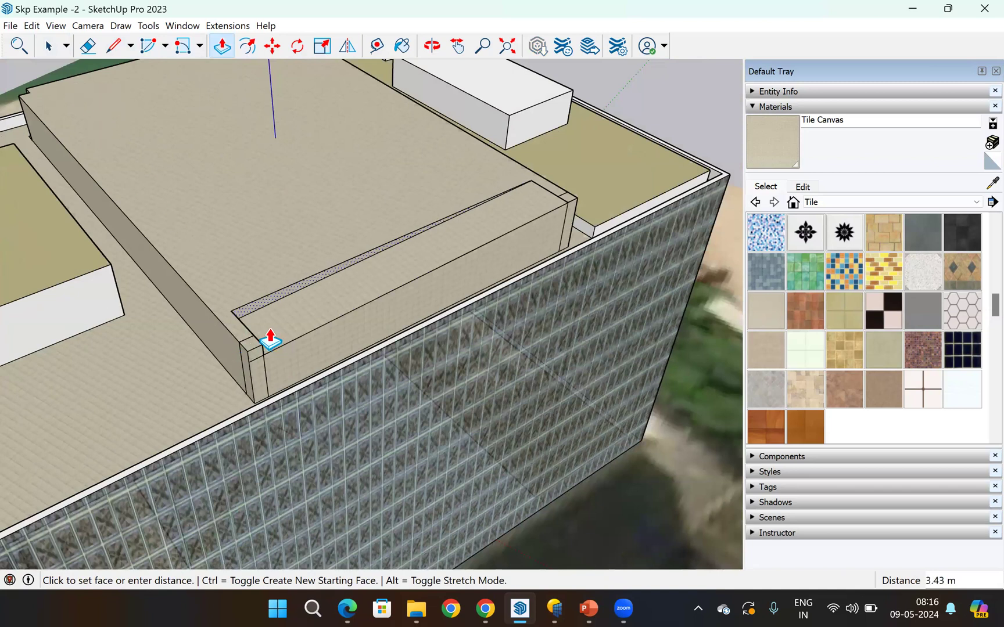
scroll(270, 340, down, 1)
scroll(270, 342, down, 1)
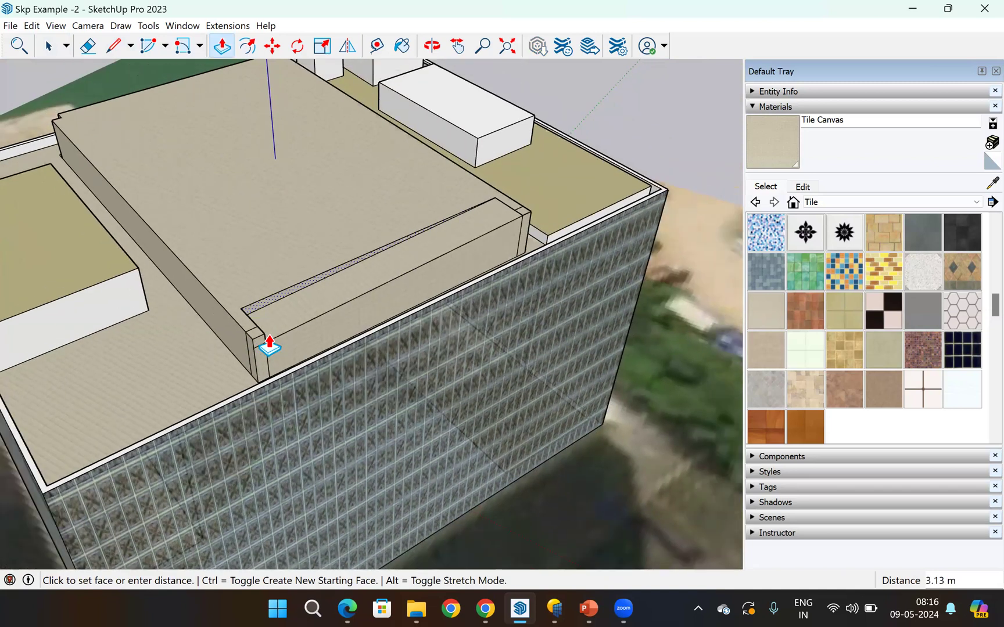
click(189, 228)
- Push the small upper face of the nearest corner post about 36 m along the block's long edge toward its far corner
scroll(191, 235, up, 2)
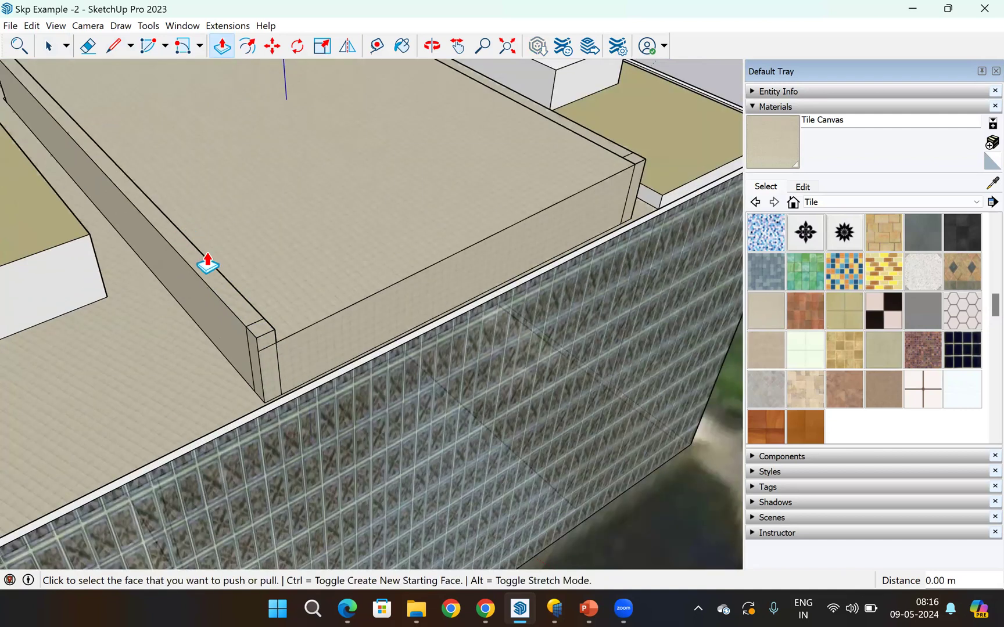
scroll(233, 311, up, 1)
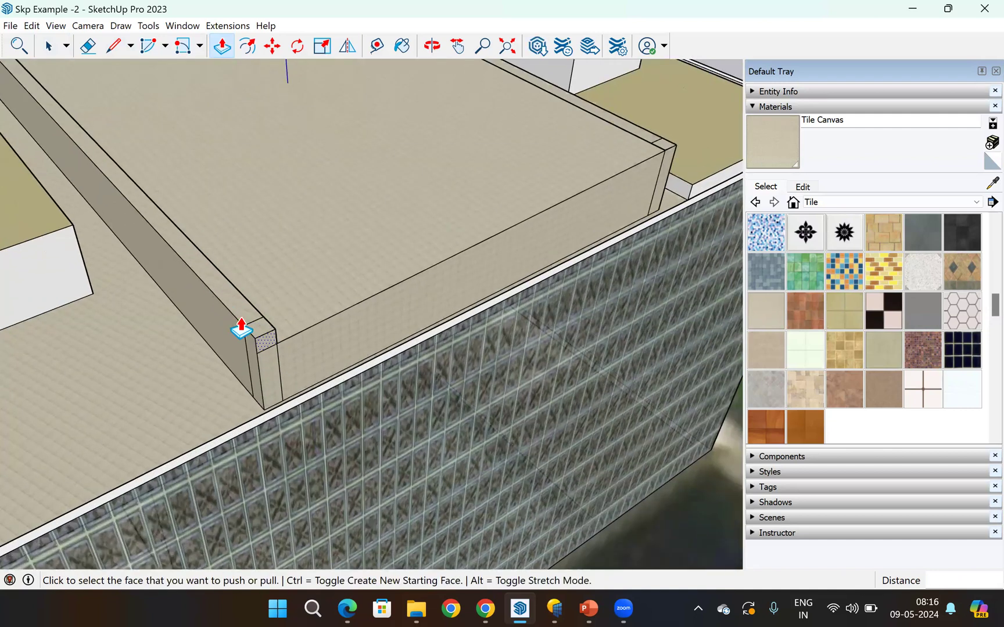
scroll(218, 298, up, 1)
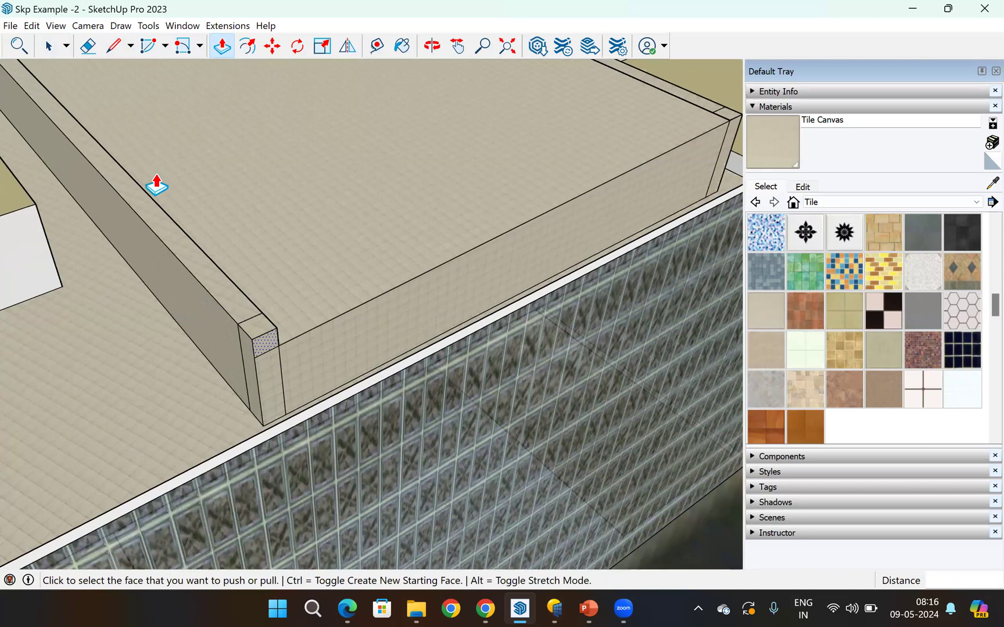
scroll(148, 177, up, 1)
click(68, 114)
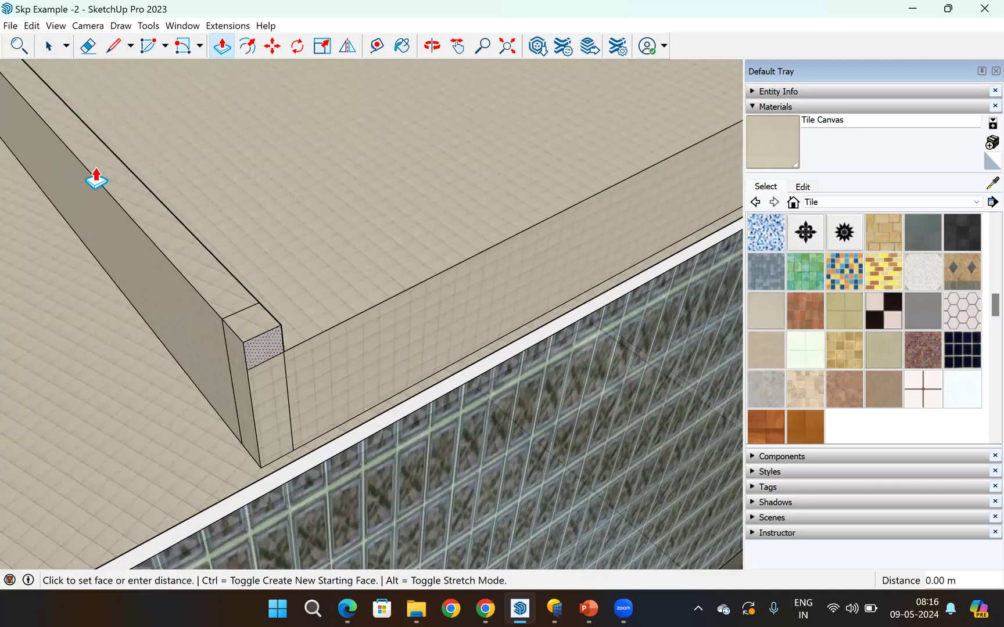
scroll(94, 174, down, 3)
click(67, 118)
scroll(67, 113, up, 3)
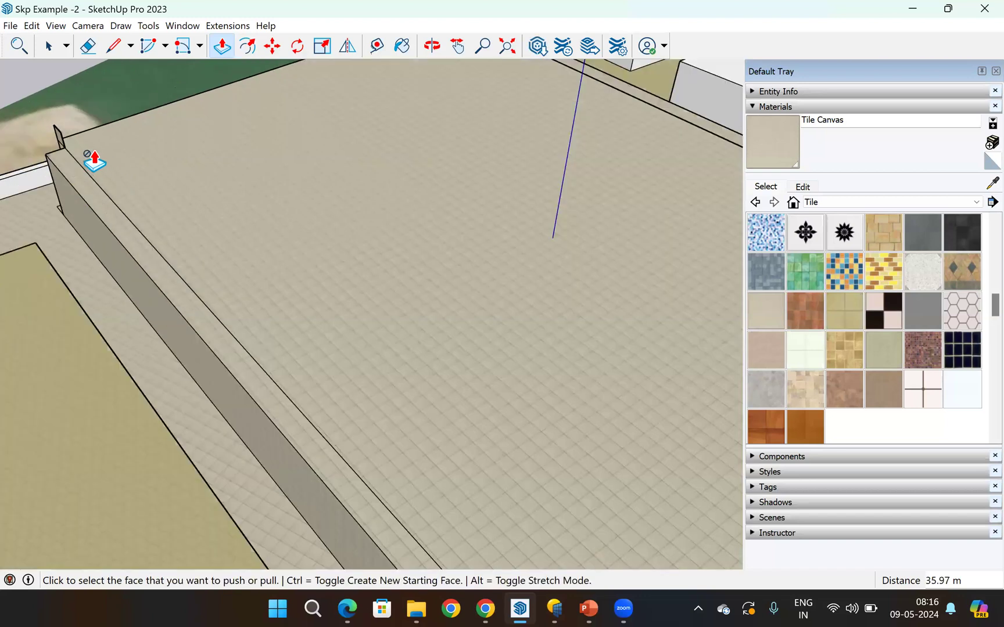
- Try to delete the leftover sliver face standing at the block's far corner and undo the deletion
click(50, 45)
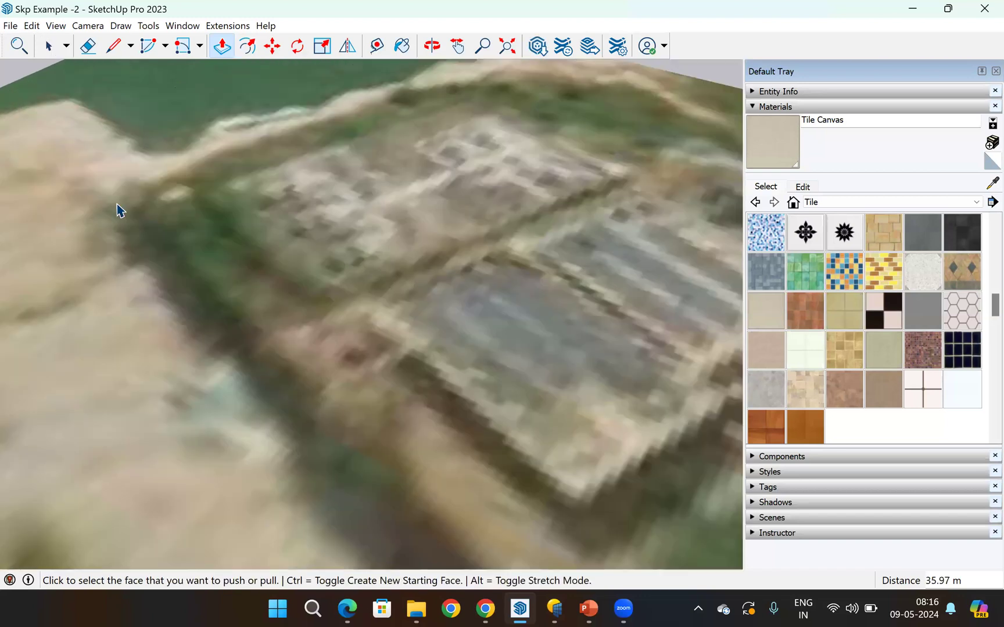
scroll(136, 203, down, 1)
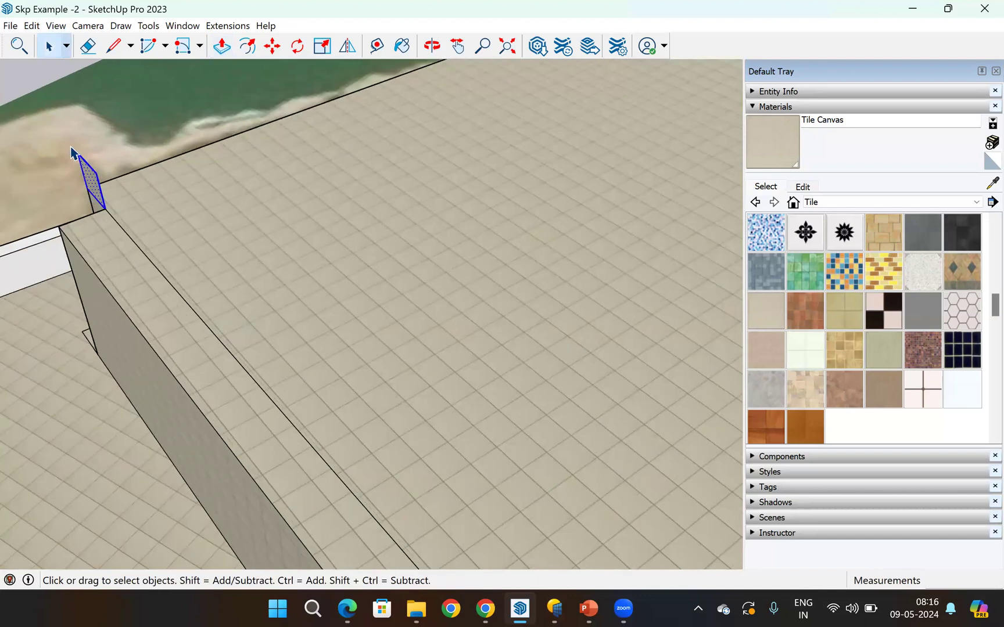
key(Delete)
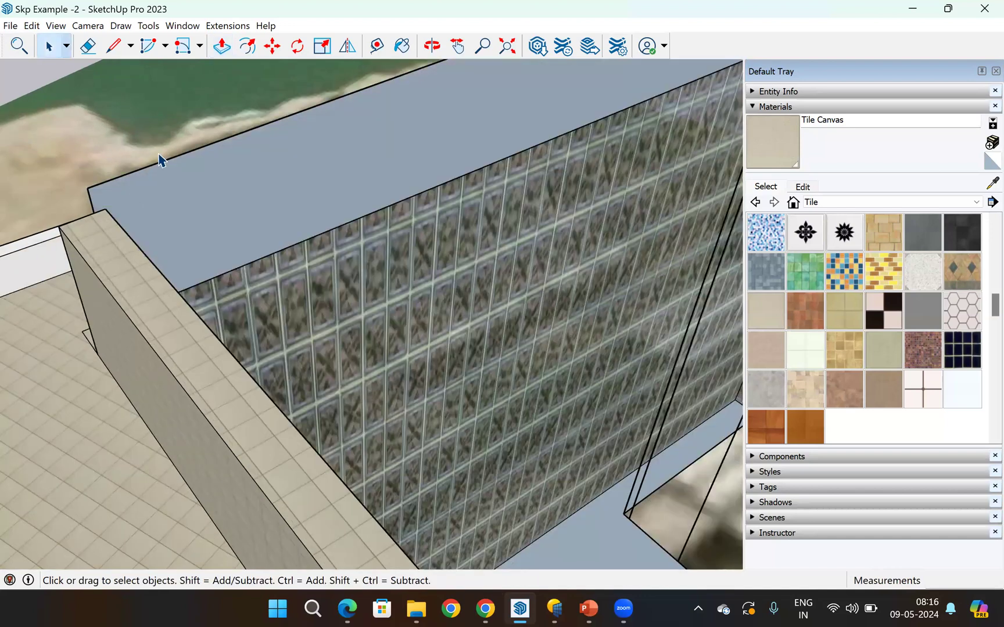
key(ctrl+z)
- Delete the leftover sliver face and its edges standing at the block's far corner
drag(70, 145, 97, 176)
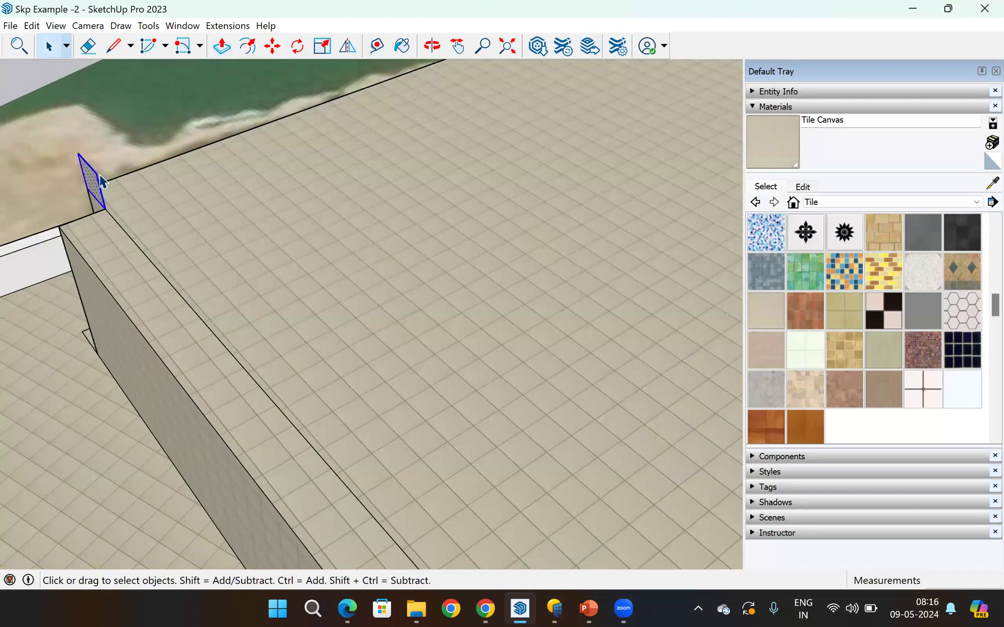
key(Delete)
scroll(86, 167, up, 5)
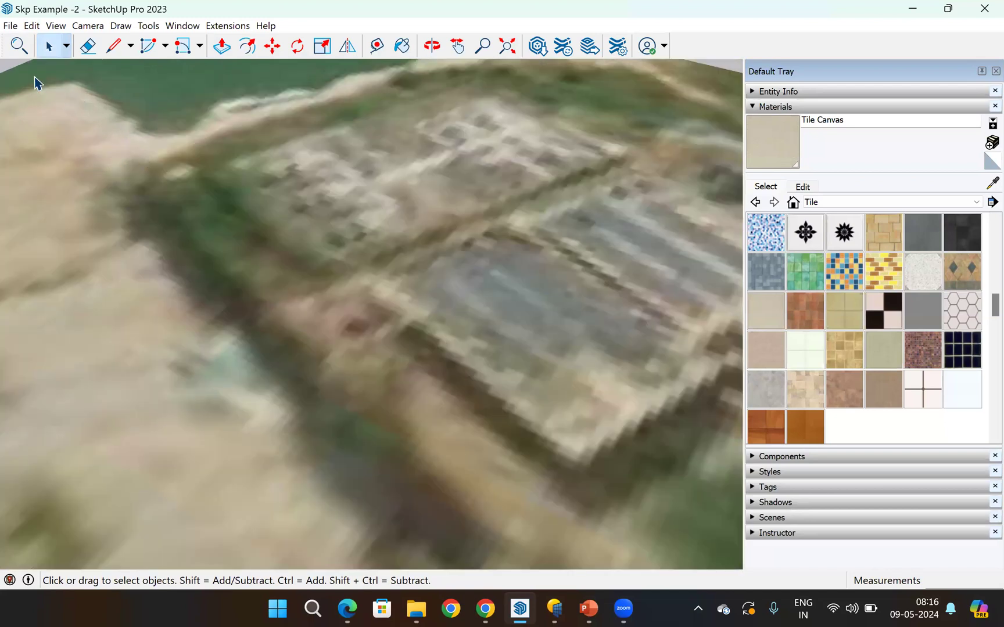
scroll(99, 150, down, 1)
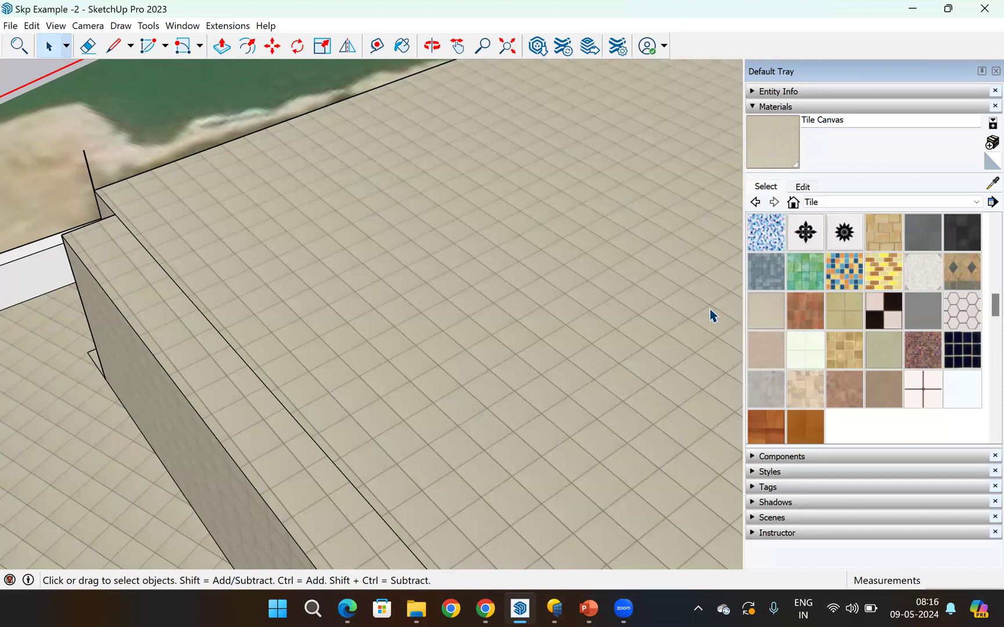
scroll(623, 291, down, 1)
scroll(440, 469, down, 1)
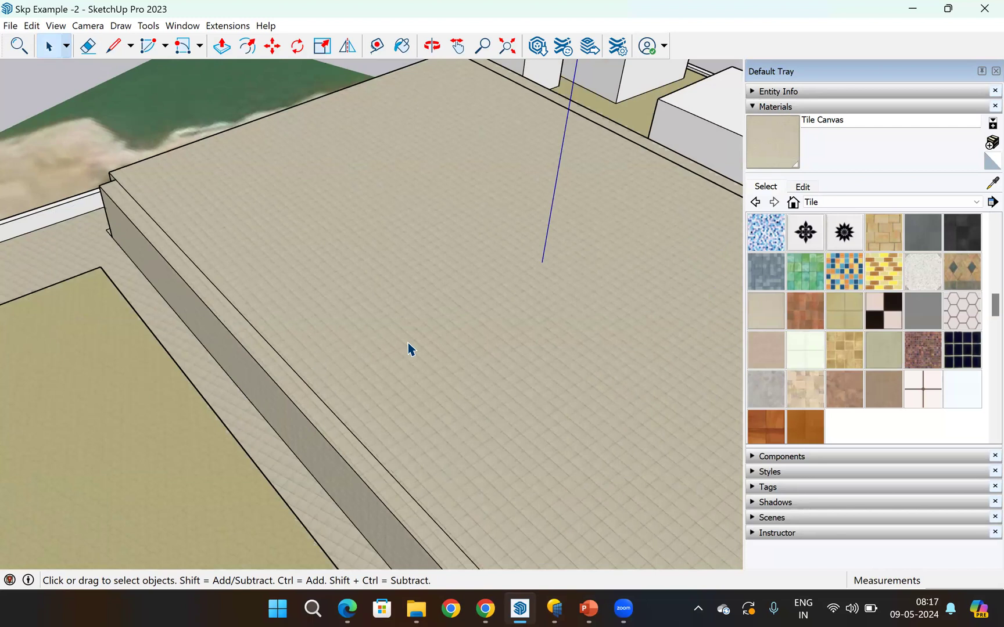
scroll(412, 349, down, 2)
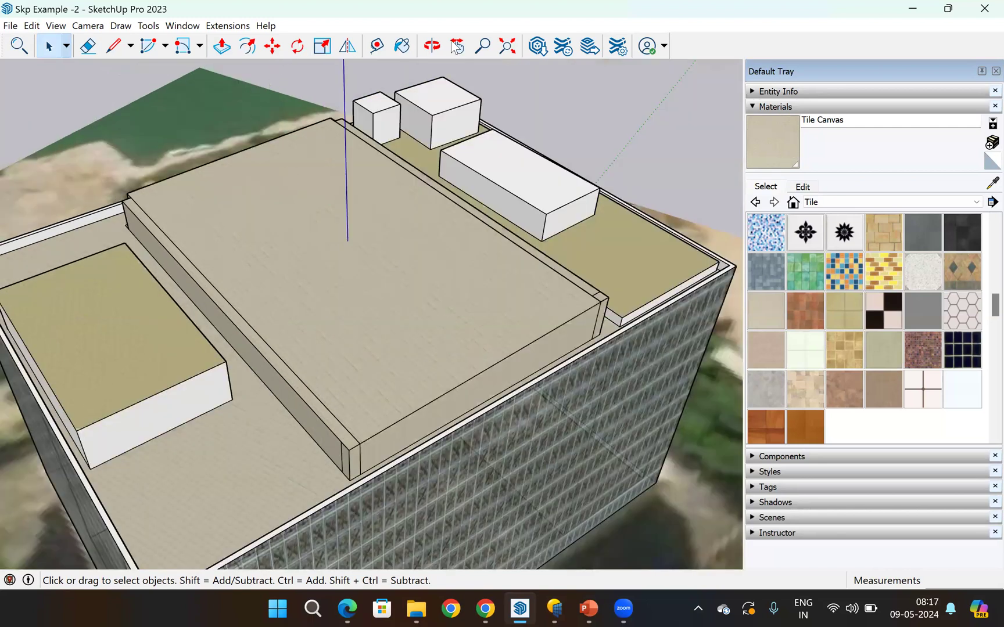
- Fill the two open corner notches at the block's opposite short end with Push/Pull, pulling the second post up about 3.97 m
mouse_move(168, 218)
middle_down()
mouse_move(689, 203)
mouse_move(282, 383)
mouse_move(392, 410)
mouse_move(13, 198)
mouse_move(24, 96)
middle_up()
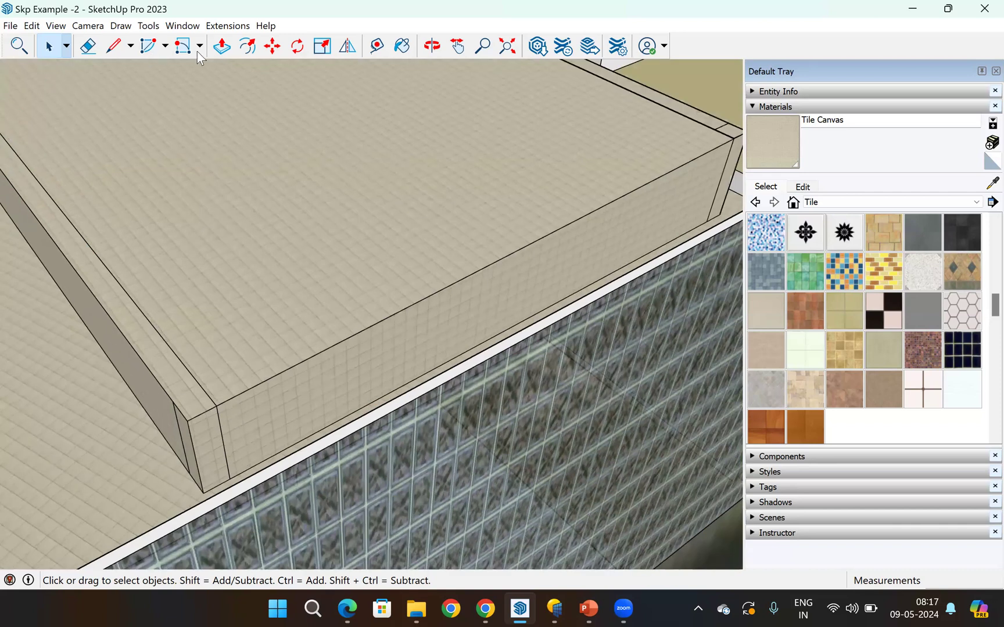
click(219, 52)
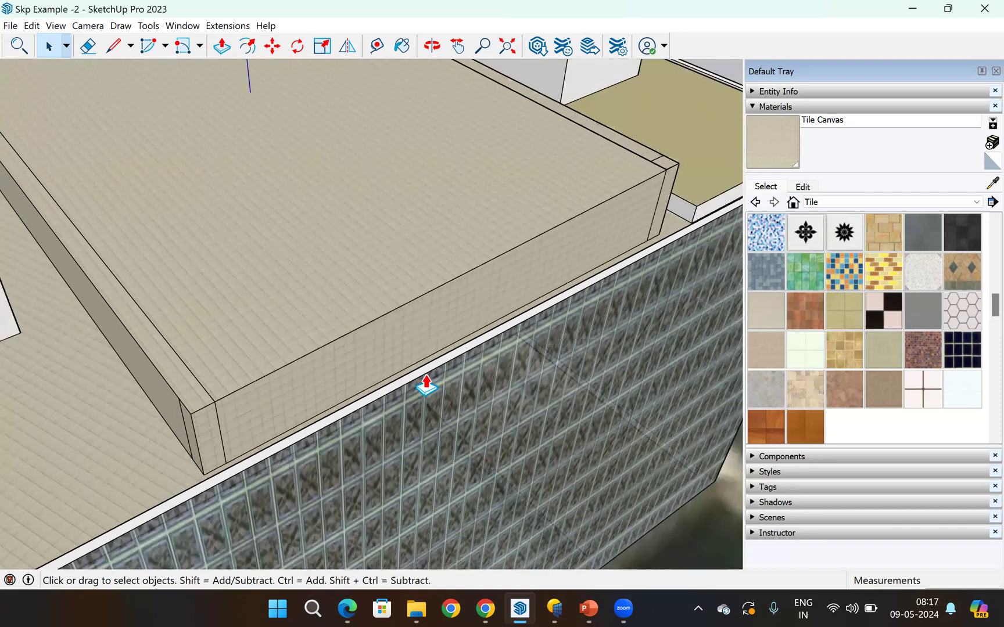
middle_drag(384, 410, 377, 372)
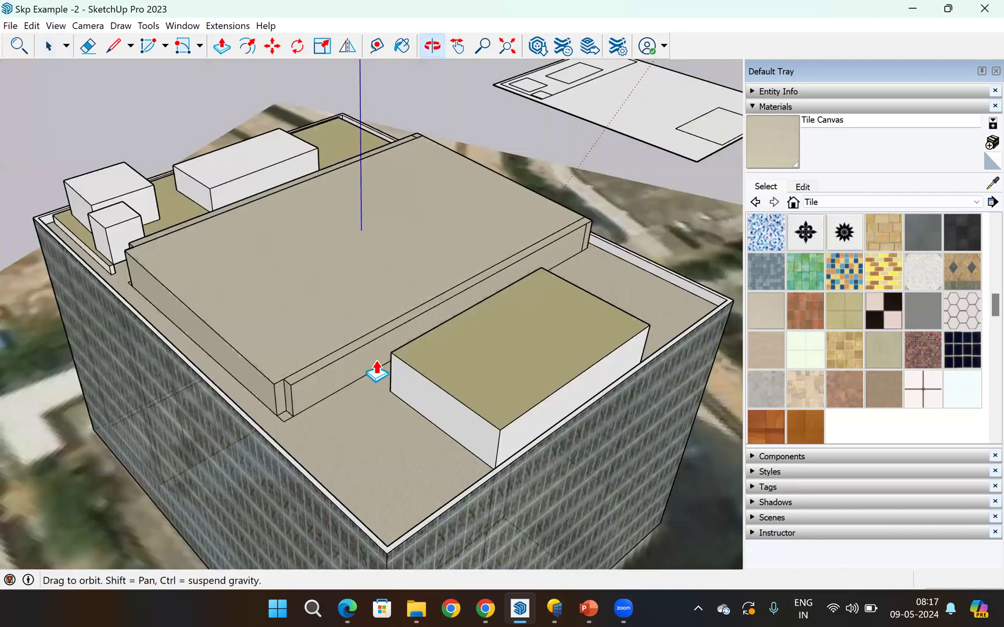
scroll(379, 401, up, 3)
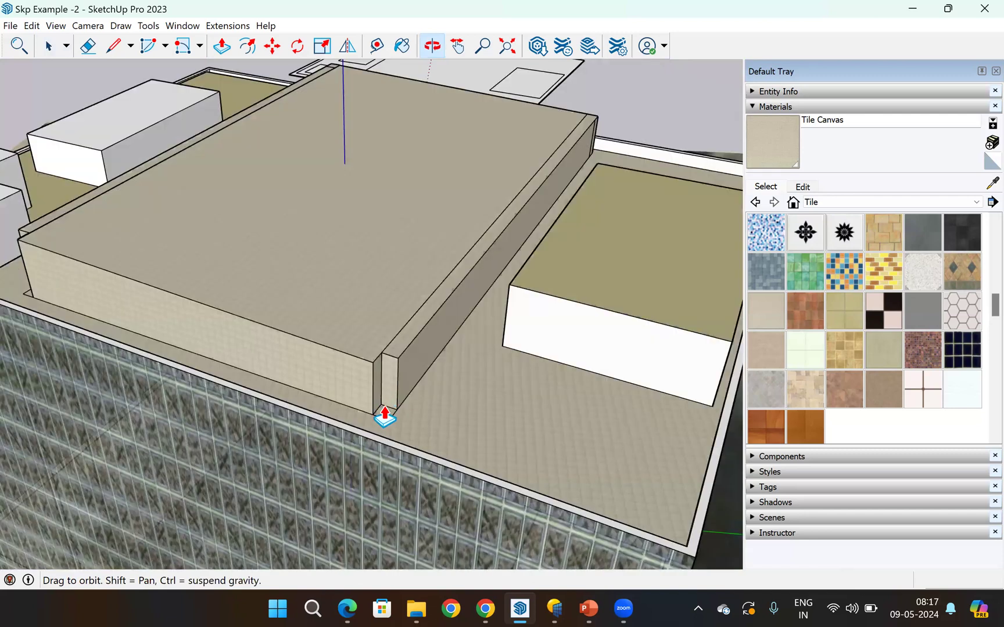
scroll(375, 320, up, 2)
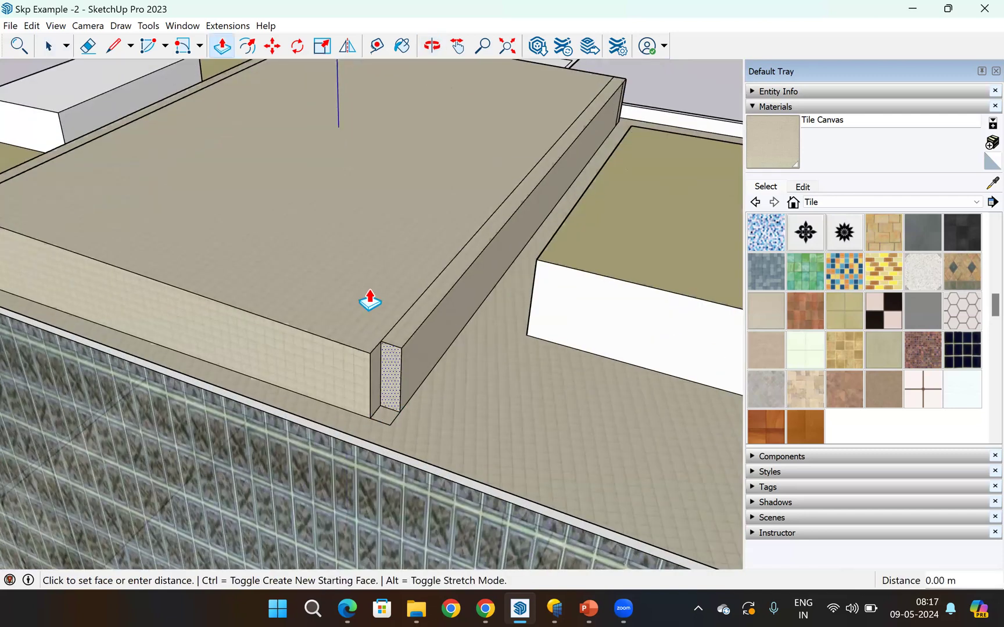
scroll(382, 413, up, 3)
click(387, 415)
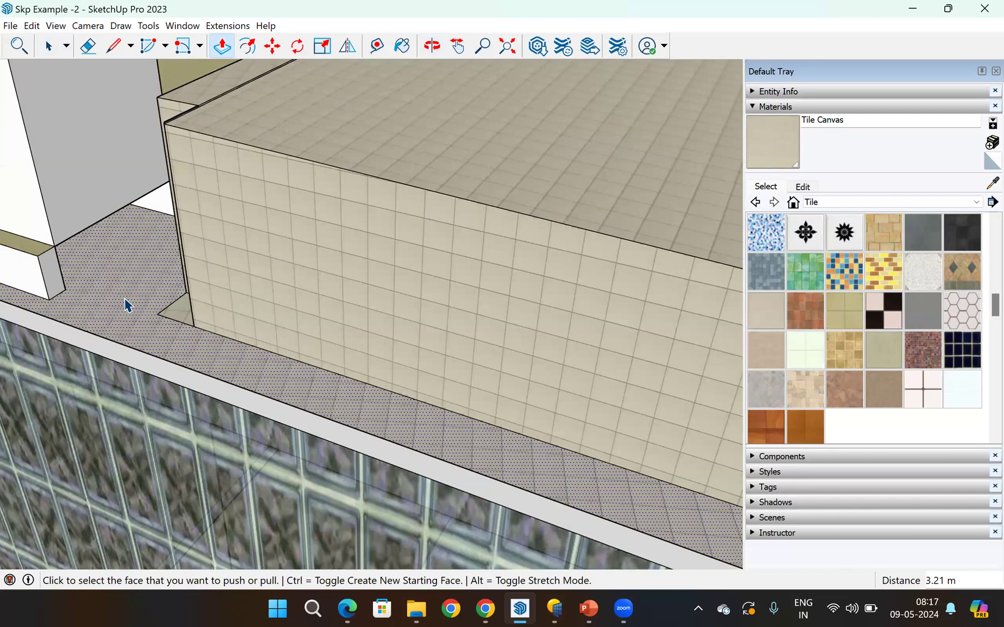
click(408, 363)
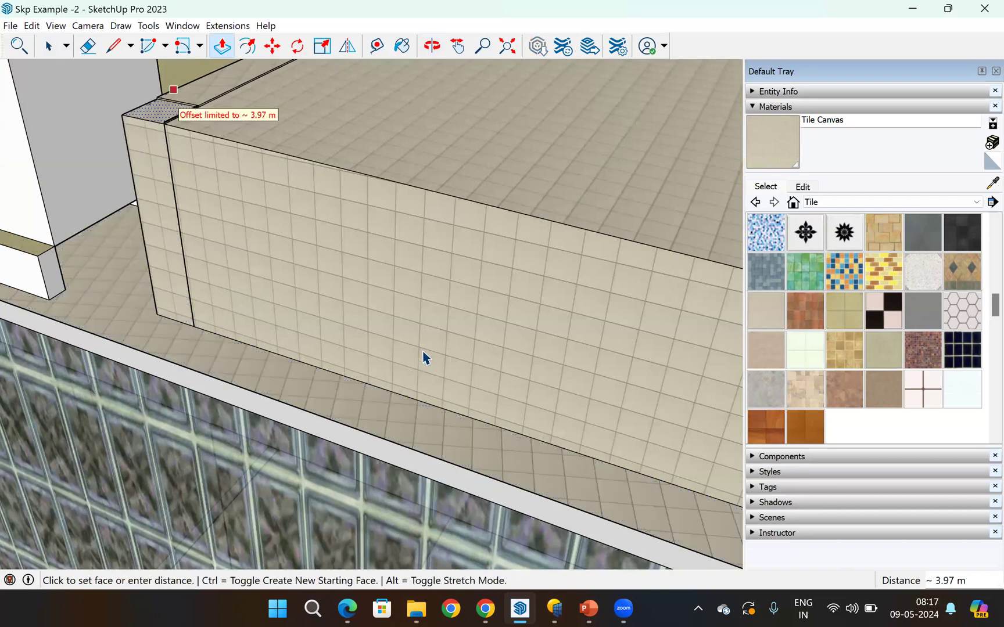
click(426, 356)
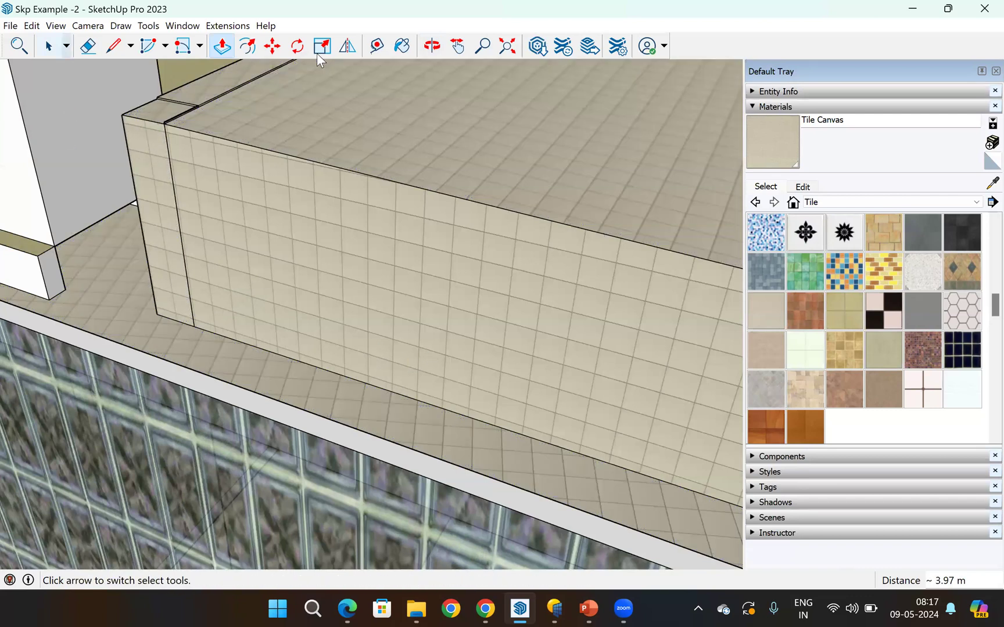
- Offset the outline of the block's short end face inward by about 0.21 m
key(space)
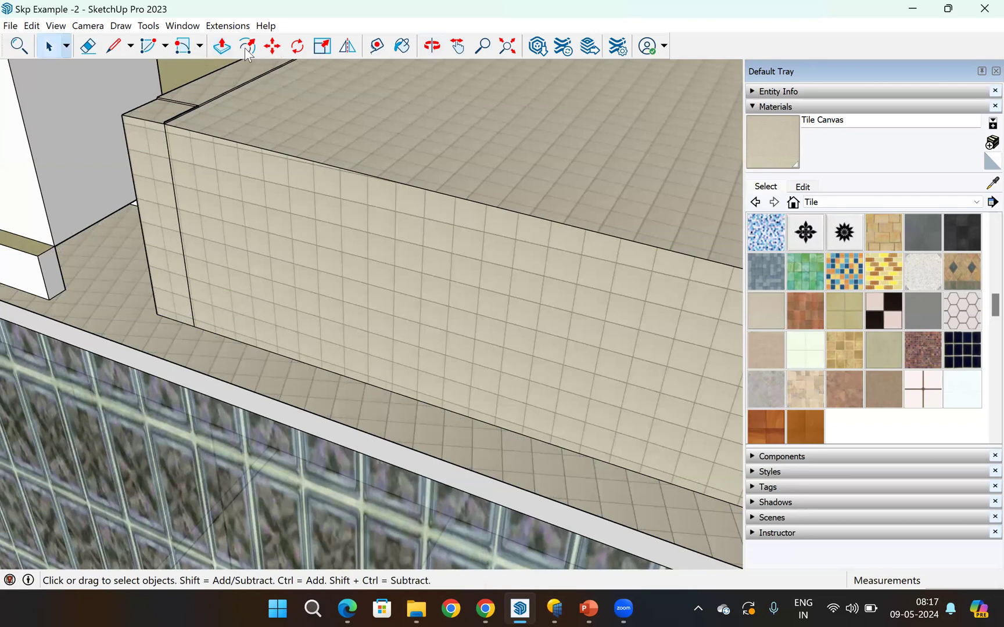
scroll(253, 317, down, 5)
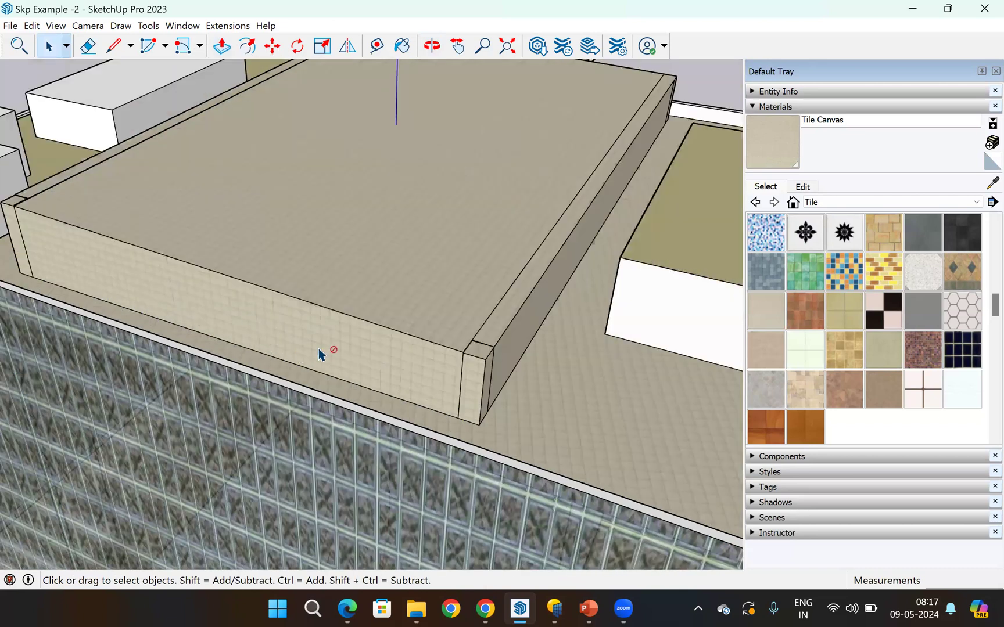
scroll(299, 337, down, 3)
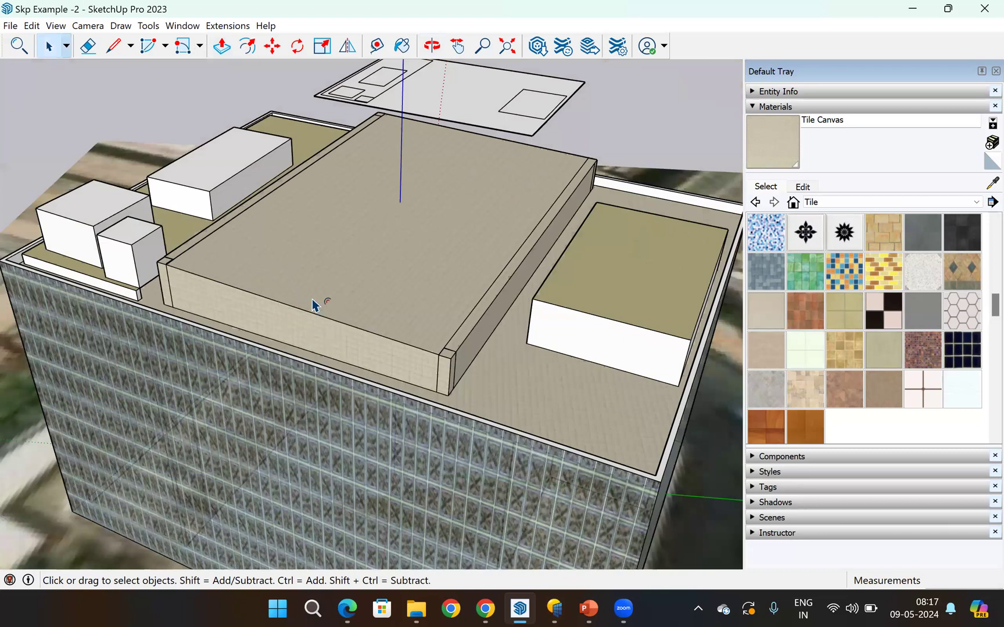
key(f)
key(Escape)
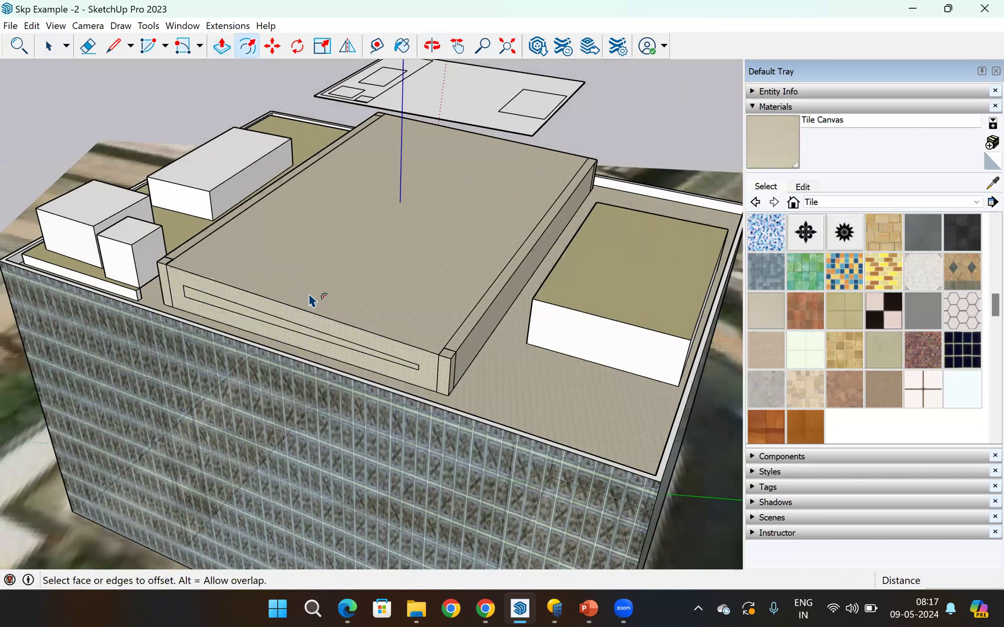
scroll(309, 299, up, 3)
click(311, 297)
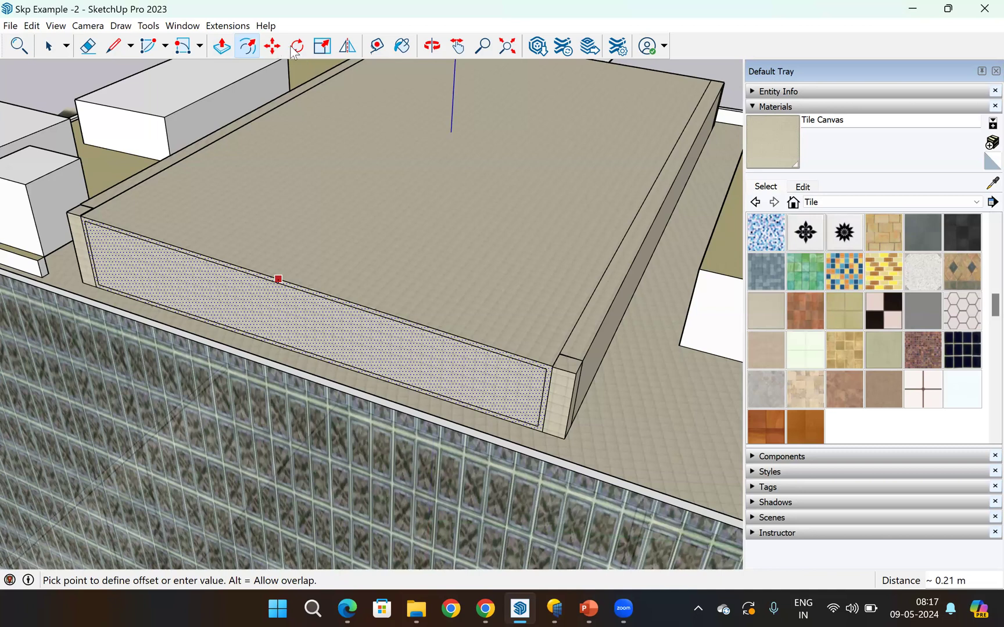
key(Escape)
- Push the inset panel of the short end face through the block to its opposite end with Push/Pull
key(p)
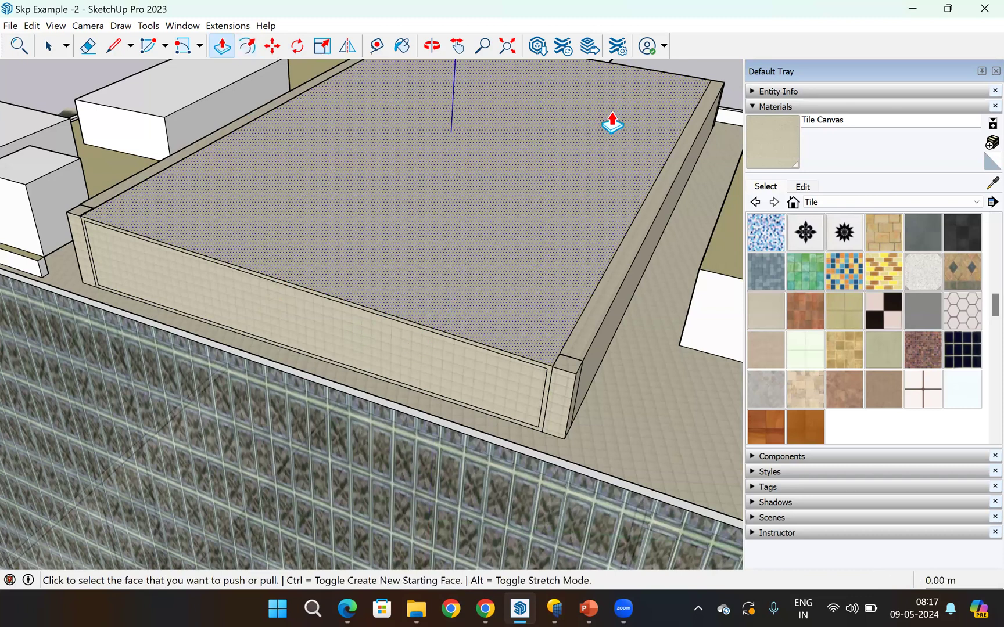
scroll(220, 285, up, 5)
click(166, 270)
scroll(203, 153, down, 2)
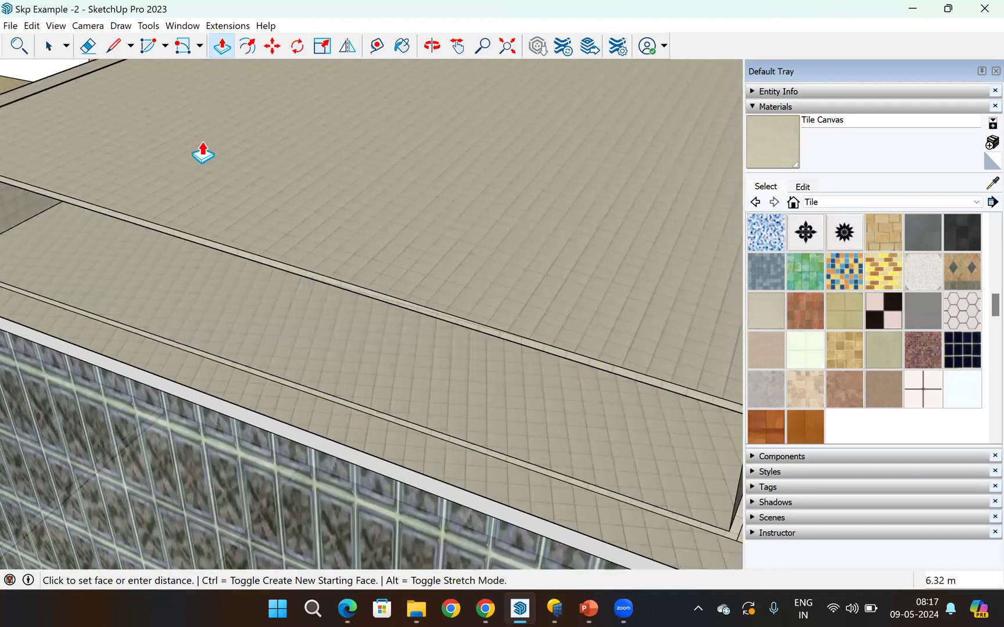
scroll(418, 233, down, 1)
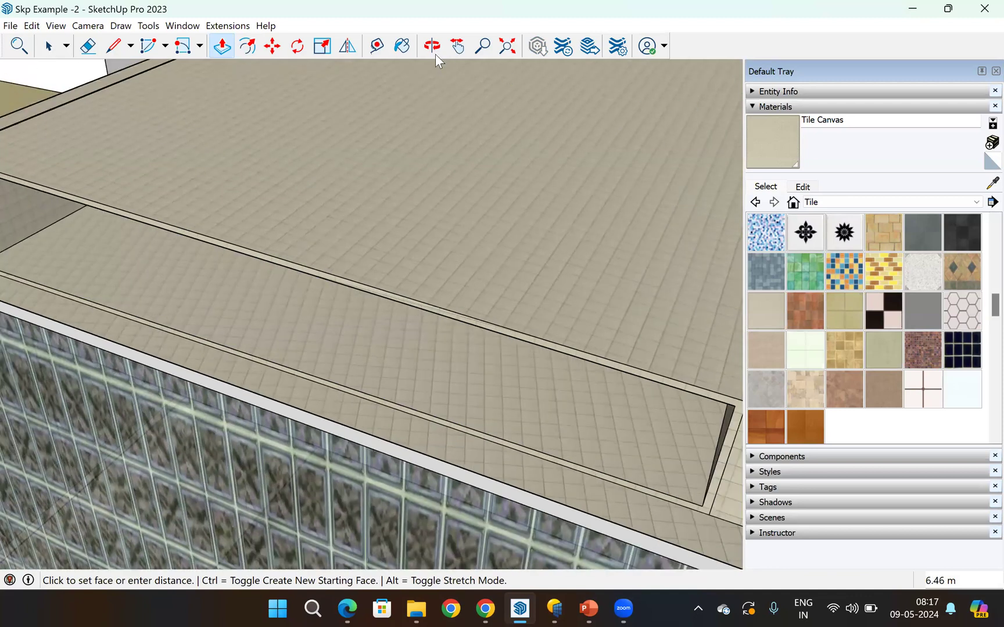
scroll(300, 179, down, 5)
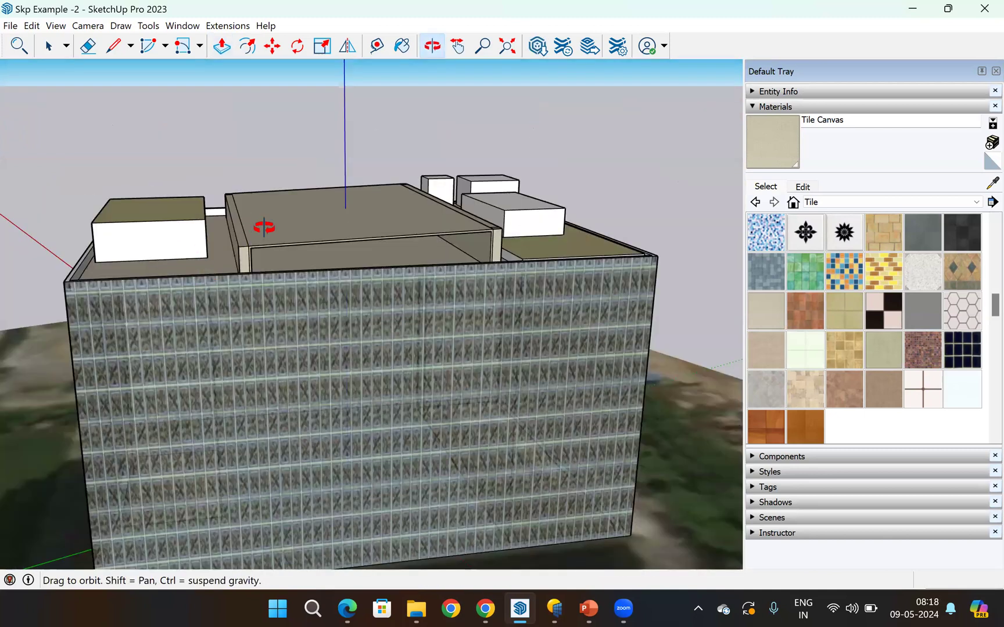
- Examine the hollowed rooftop structure from above and through its open end to check the passage and side walls
scroll(273, 208, up, 5)
middle_drag(295, 242, 352, 237)
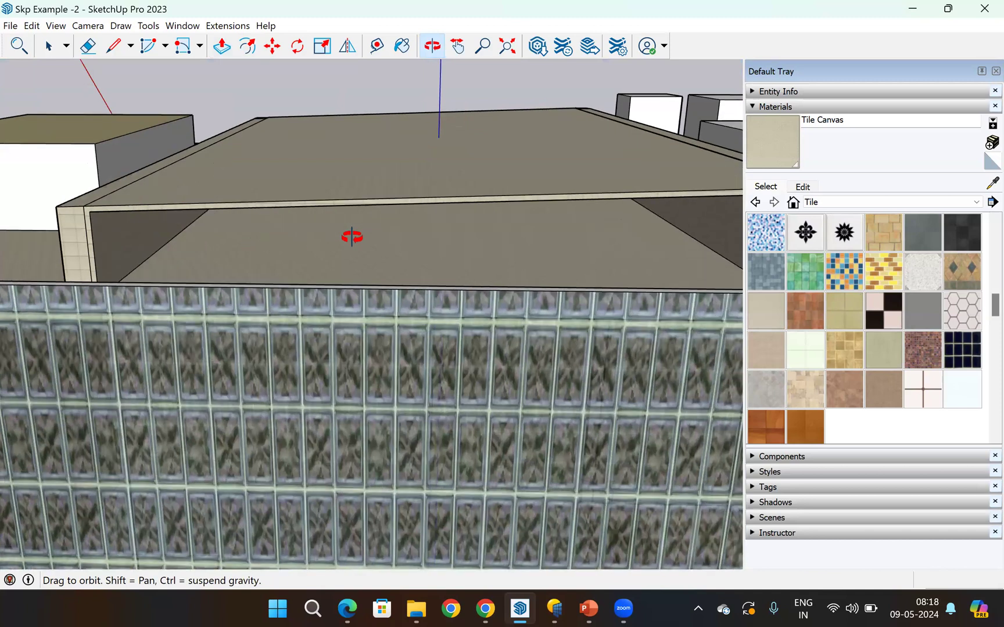
drag(342, 274, 535, 415)
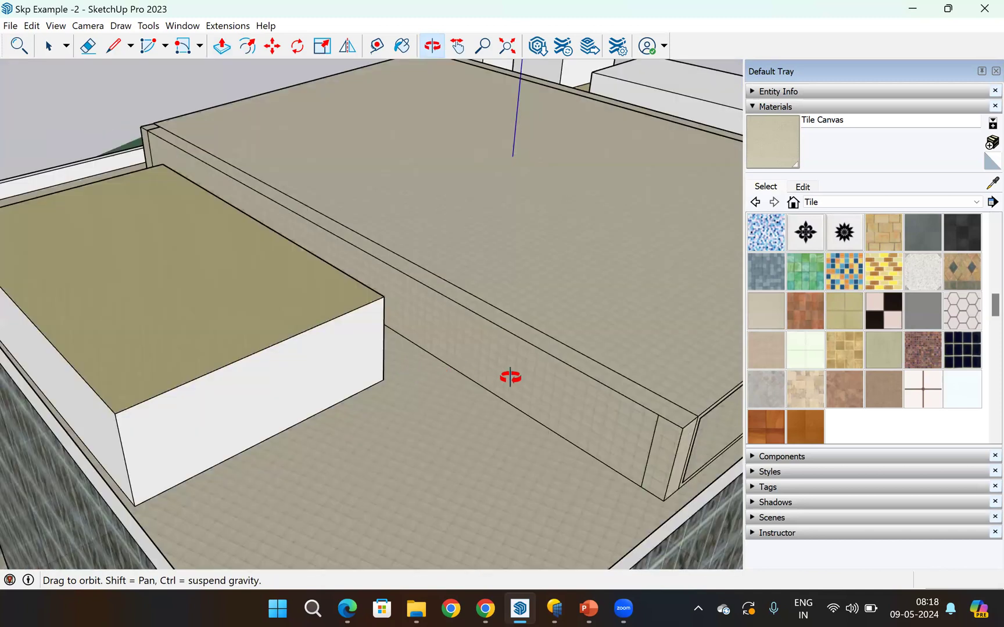
scroll(519, 382, down, 5)
drag(12, 276, 51, 280)
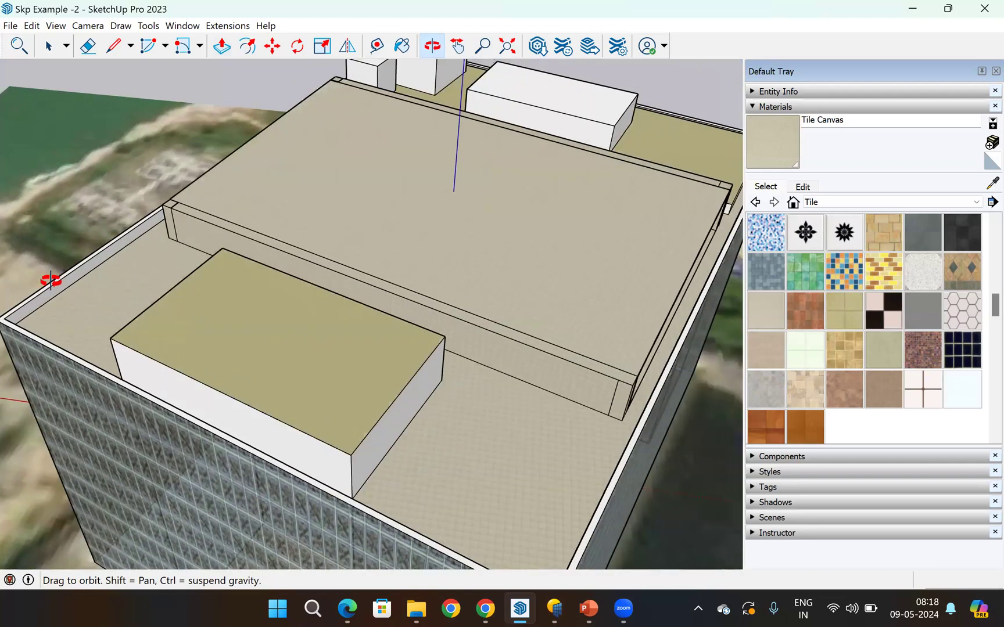
scroll(295, 290, down, 3)
drag(372, 217, 455, 285)
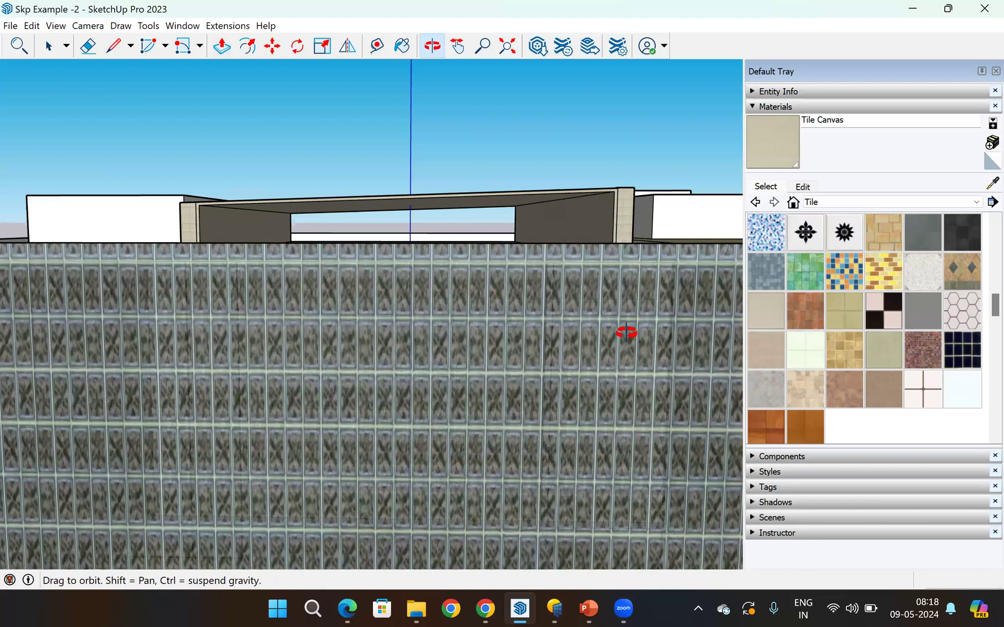
drag(626, 332, 328, 384)
drag(461, 395, 457, 417)
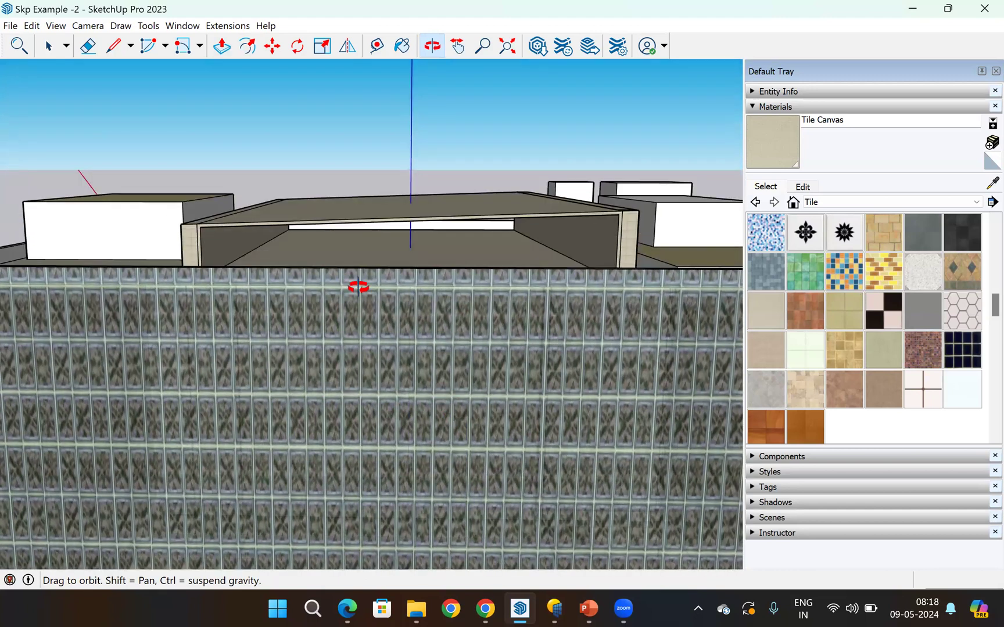
- Offset the outline of the rooftop structure's long side face, between its corner posts, inward by a narrow margin
drag(358, 287, 221, 71)
click(253, 51)
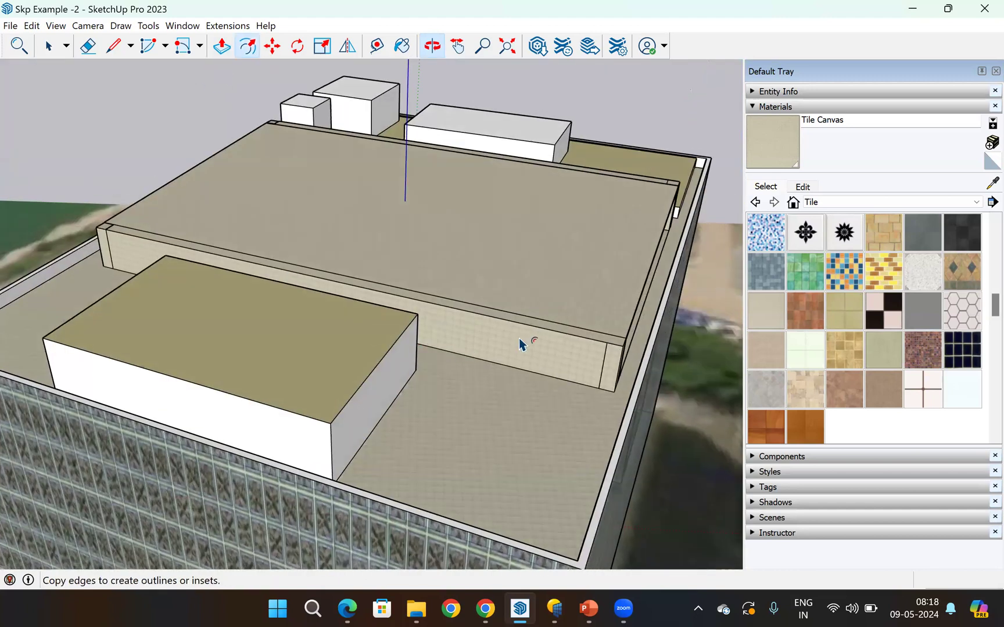
click(600, 356)
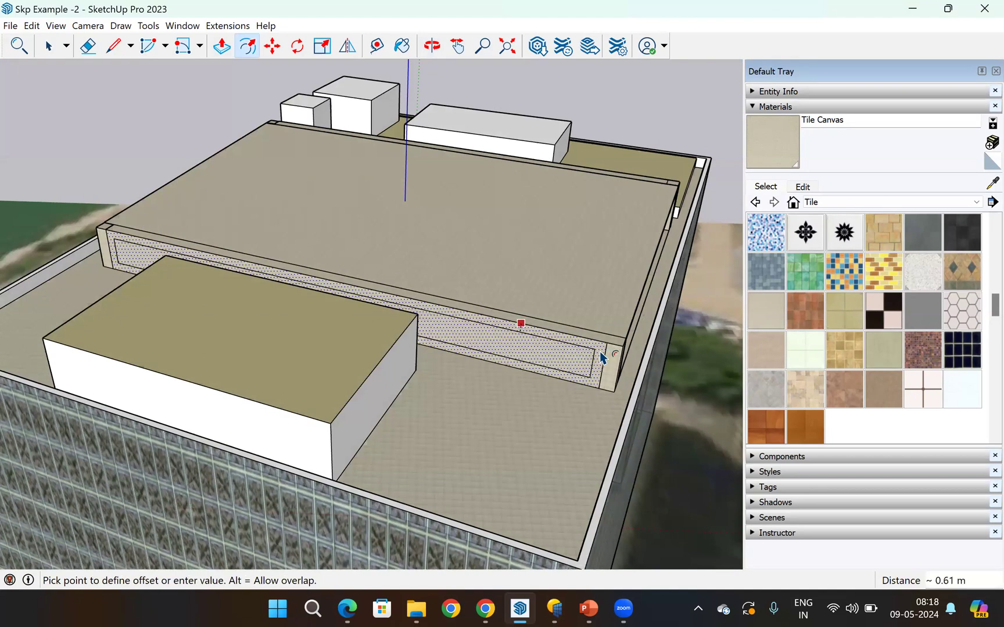
scroll(630, 355, up, 2)
scroll(639, 357, up, 2)
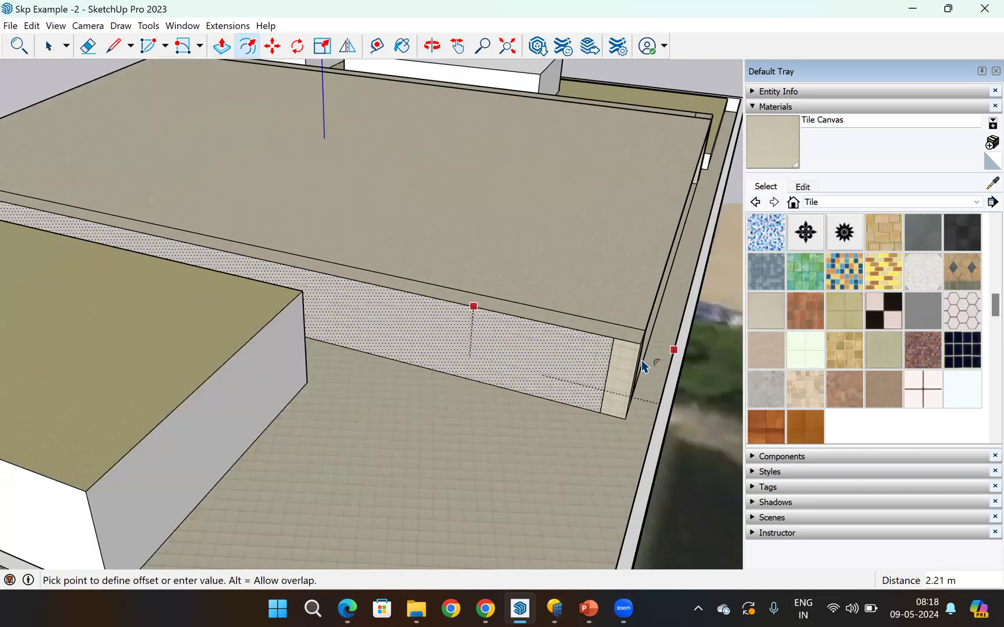
scroll(605, 341, up, 2)
click(604, 341)
- Push the inset panel of the rooftop structure's long side face inward with Push/Pull, leaving the narrow frame around it
click(223, 48)
click(407, 328)
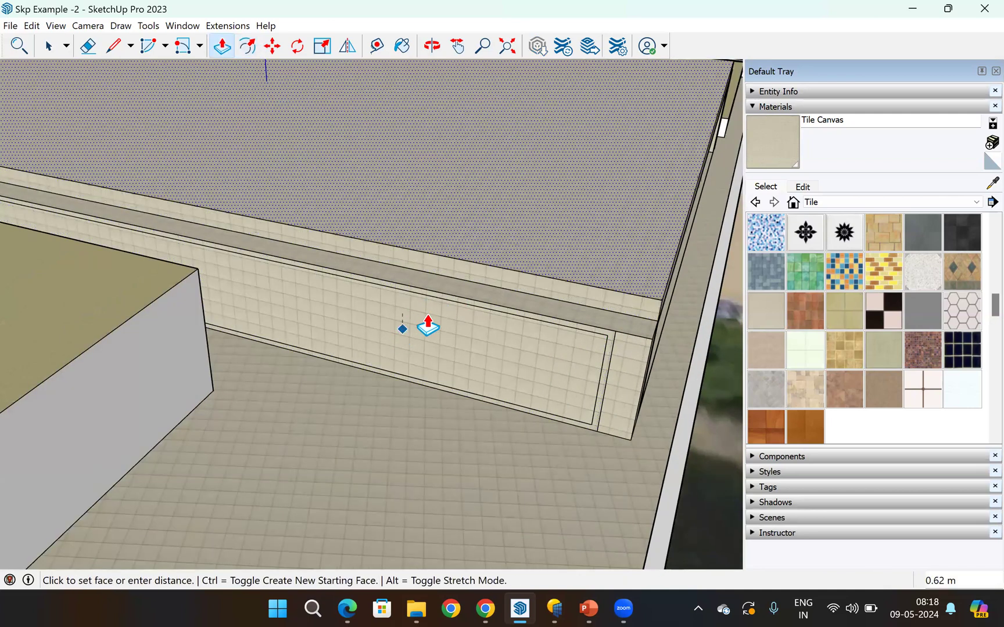
click(418, 349)
click(470, 314)
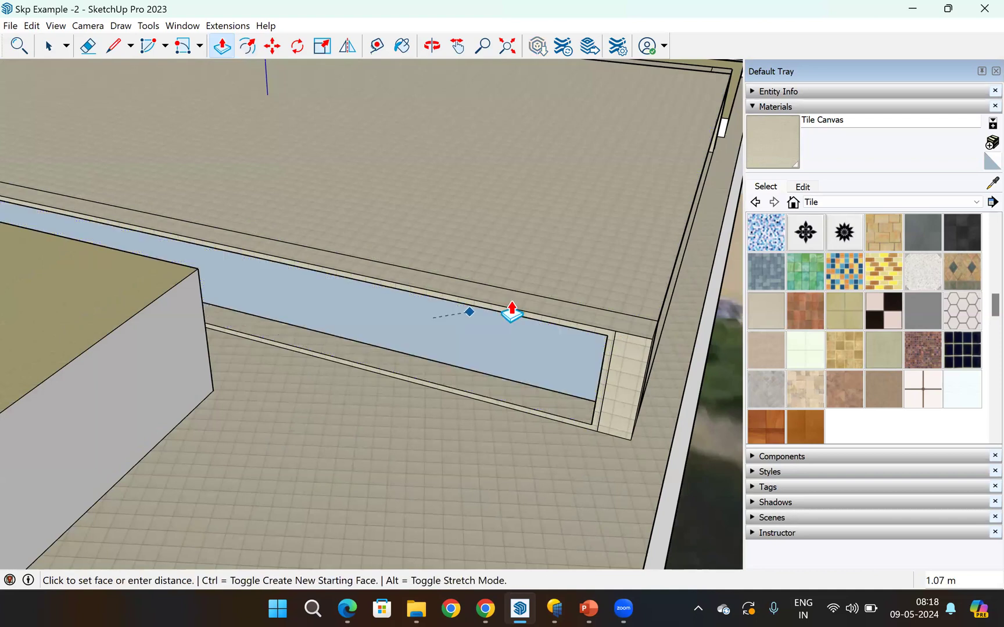
click(470, 337)
click(471, 336)
click(474, 334)
click(473, 334)
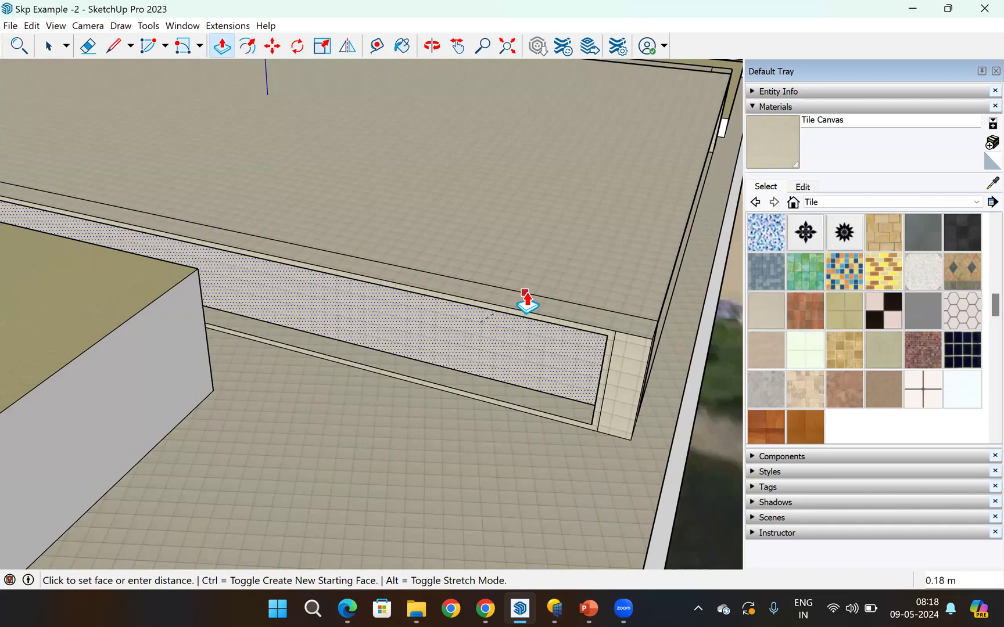
click(509, 333)
- Adjust the depth of the recessed long-side panel with Push/Pull and delete the panel to open that side of the structure
mouse_move(499, 347)
middle_down()
mouse_move(567, 320)
mouse_move(322, 276)
middle_up()
middle_drag(130, 264, 101, 233)
scroll(103, 236, up, 3)
drag(106, 240, 306, 232)
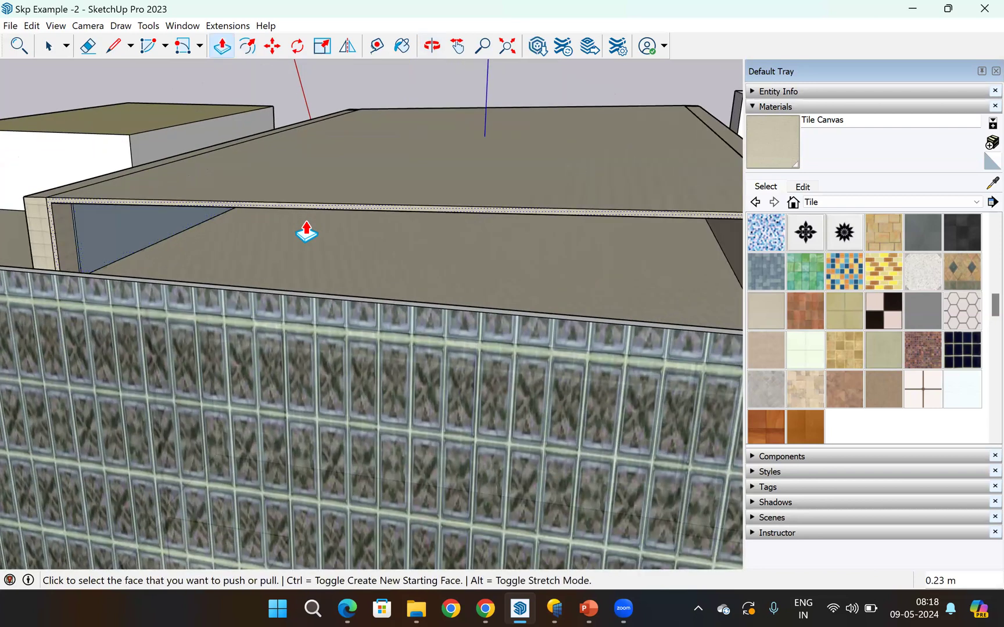
scroll(206, 246, down, 3)
scroll(484, 228, up, 1)
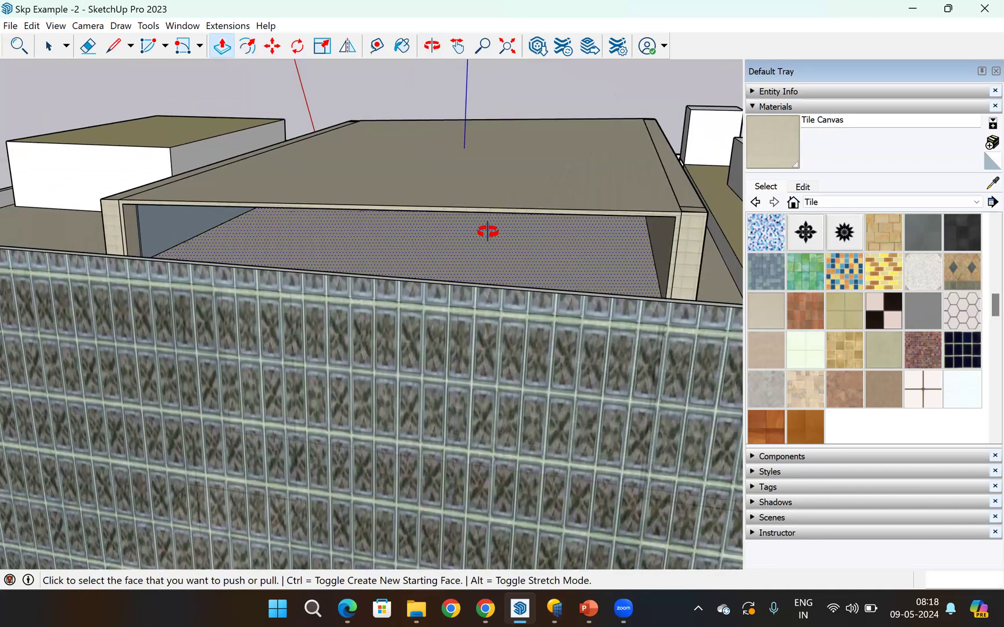
scroll(116, 294, up, 5)
middle_drag(128, 295, 558, 208)
middle_drag(218, 283, 112, 321)
click(112, 320)
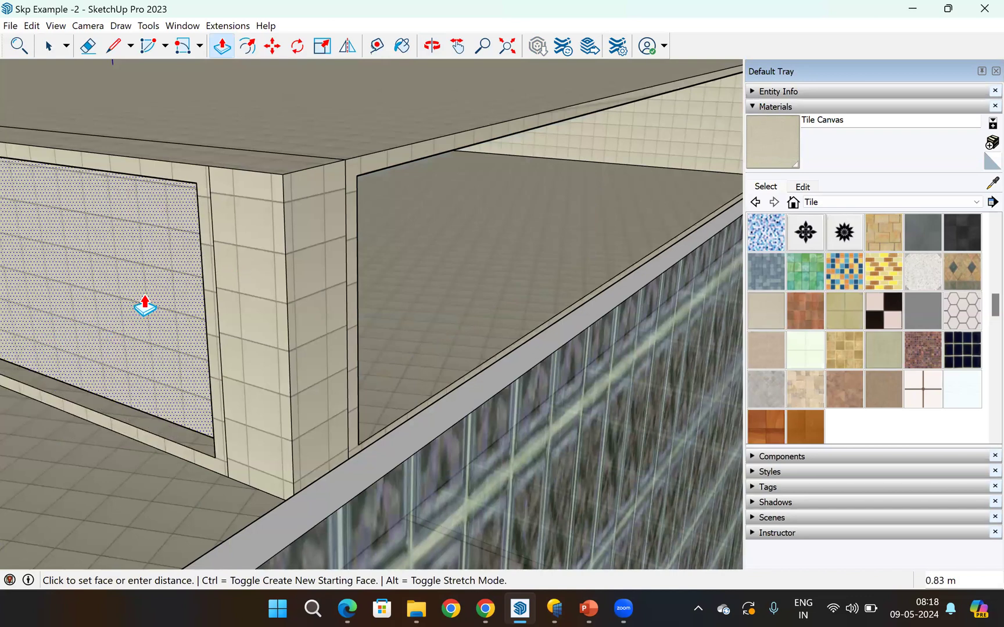
click(145, 305)
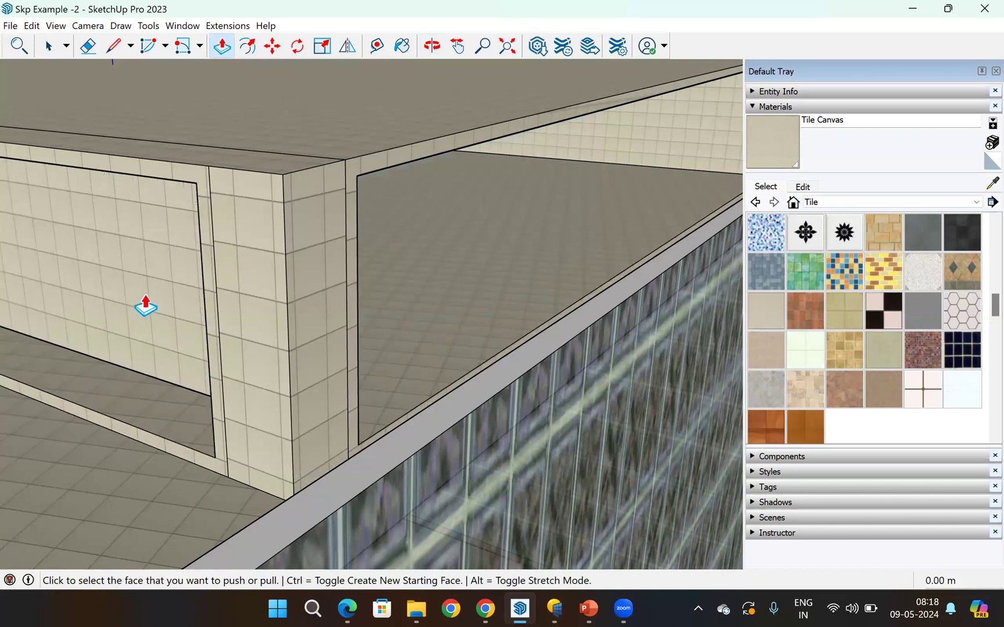
click(105, 319)
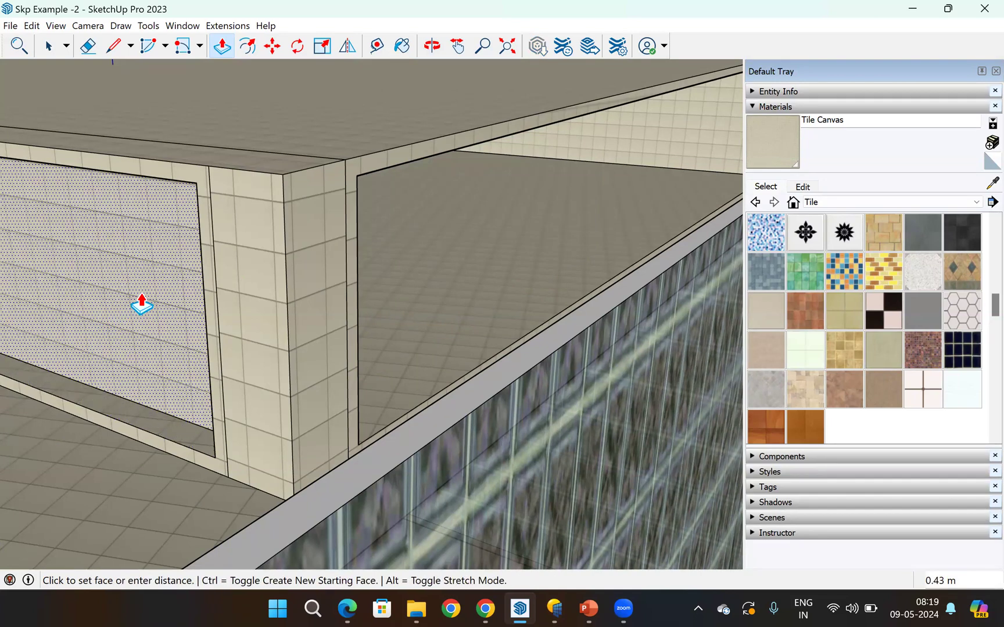
click(186, 284)
click(125, 290)
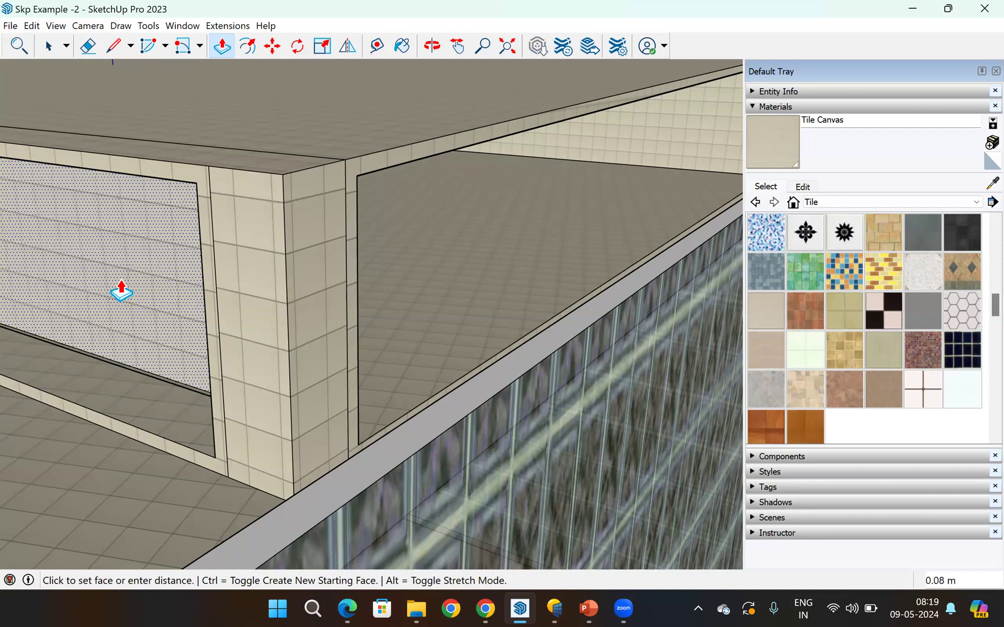
click(122, 290)
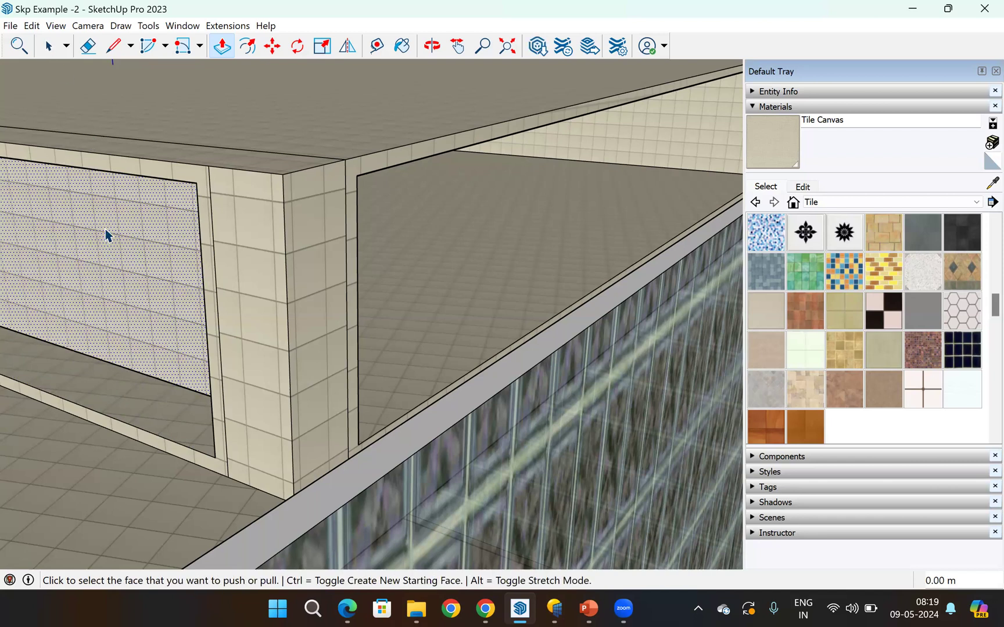
key(space)
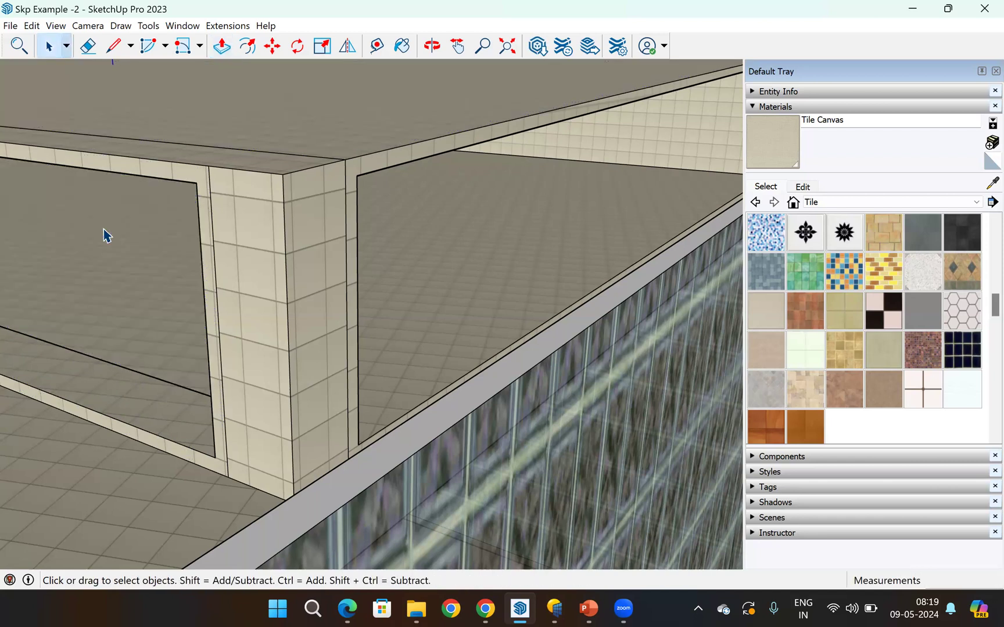
- Examine the rooftop structure's corner posts and open sides from around the building's facade
scroll(282, 314, down, 4)
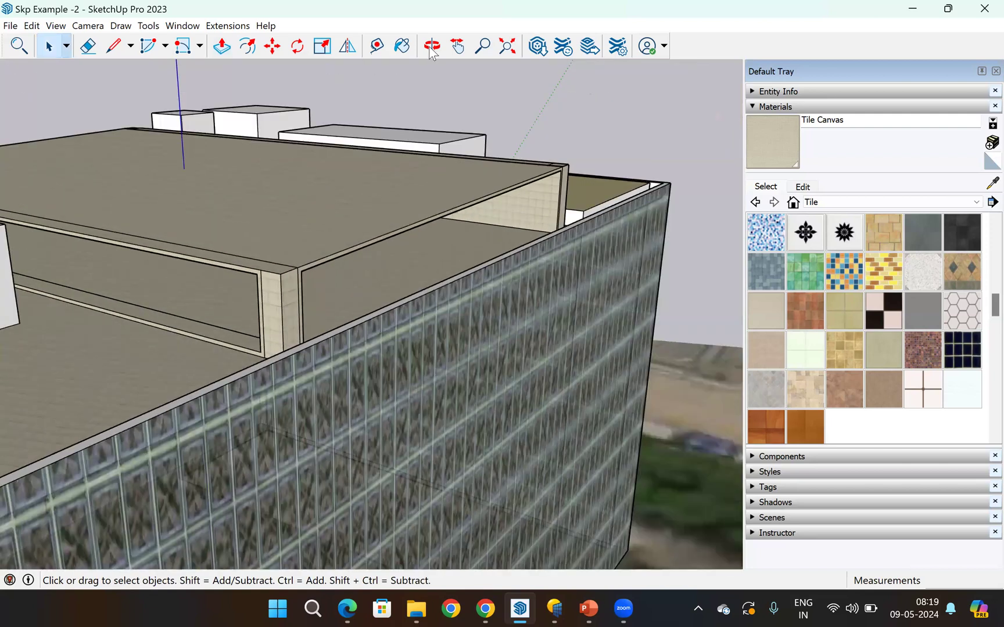
click(429, 47)
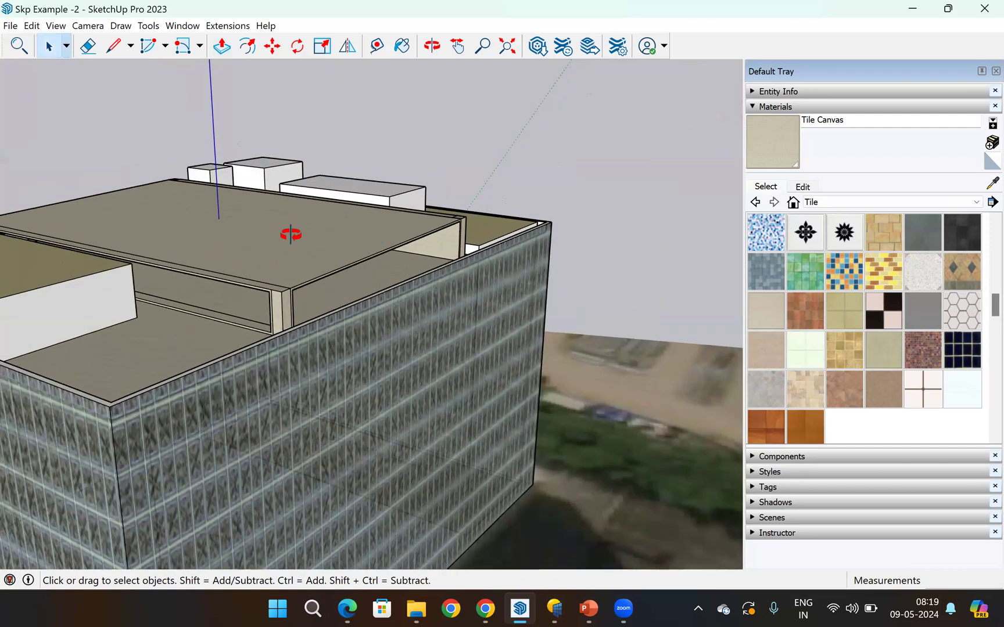
drag(208, 244, 466, 264)
drag(457, 168, 460, 201)
scroll(460, 202, up, 6)
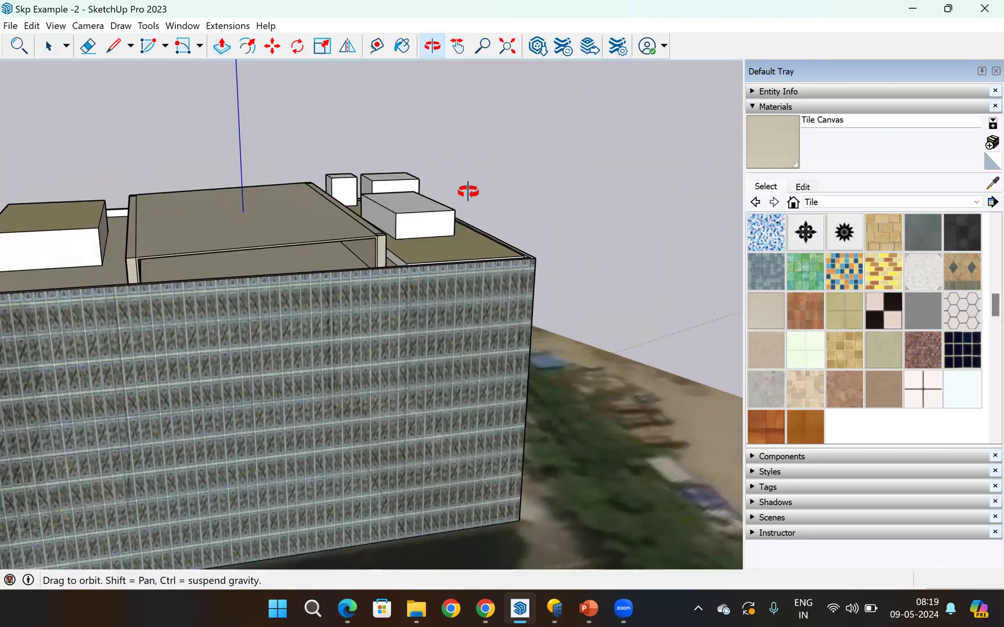
scroll(526, 163, down, 5)
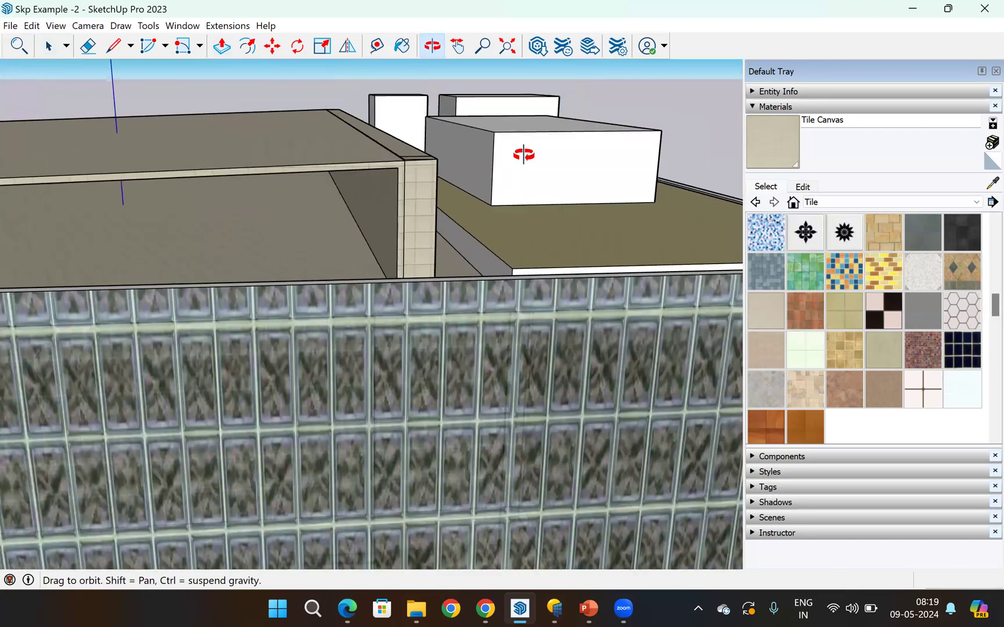
scroll(343, 195, down, 2)
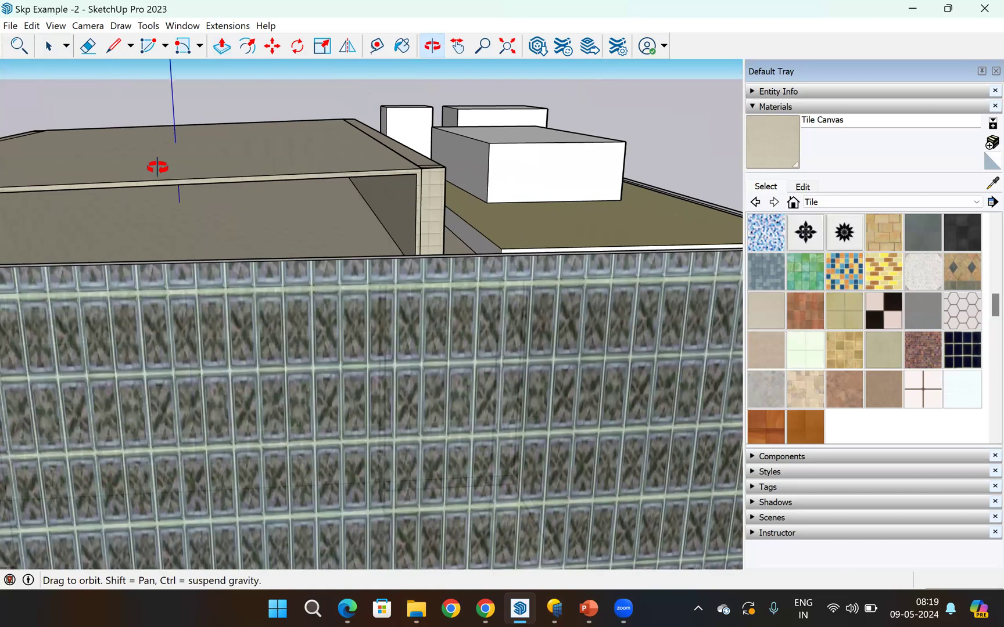
scroll(151, 165, down, 2)
scroll(244, 177, down, 1)
scroll(308, 195, down, 1)
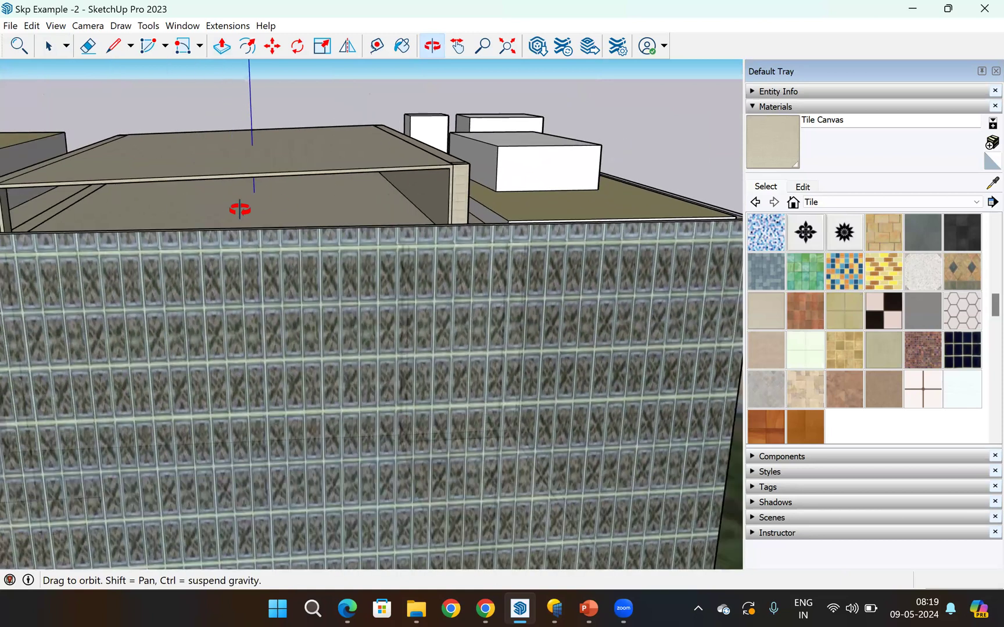
drag(239, 209, 428, 290)
scroll(334, 267, up, 3)
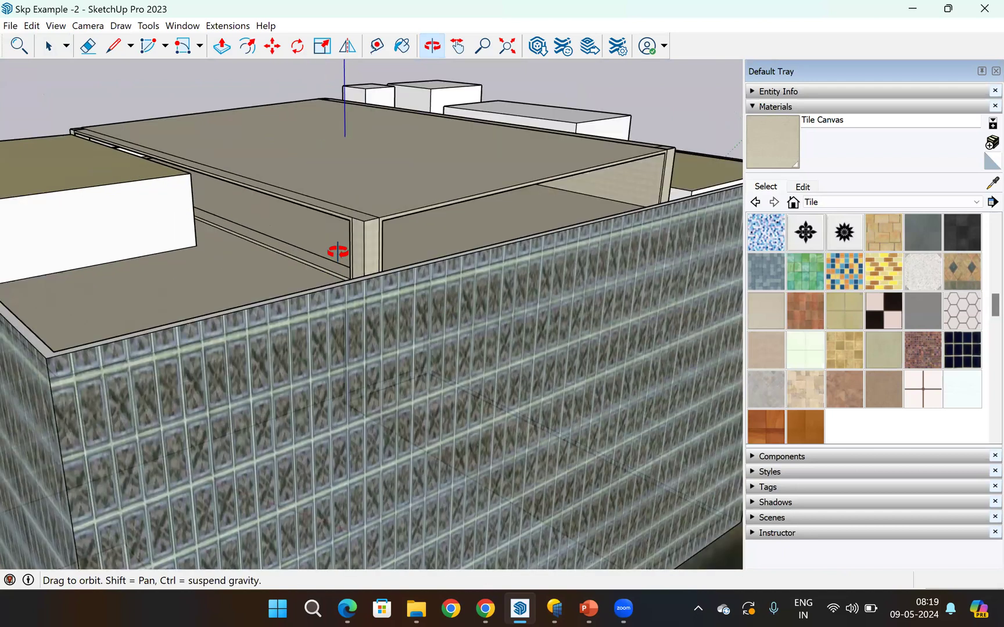
scroll(346, 249, down, 2)
scroll(338, 193, down, 2)
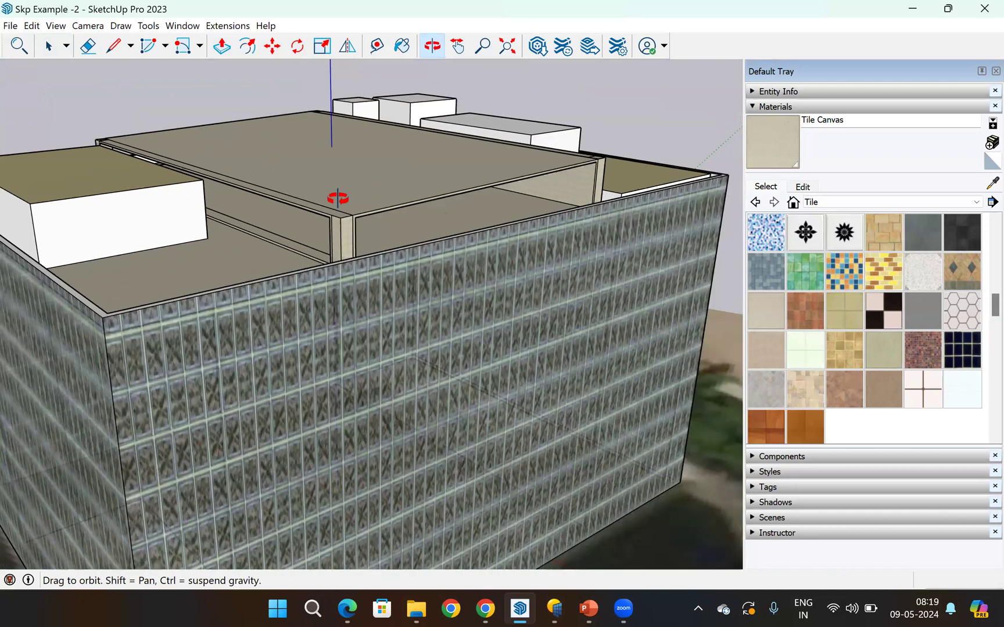
- Review the complete rooftop layout from above together with the surrounding site and the flat roof outline beside it
scroll(348, 209, up, 1)
drag(408, 247, 132, 278)
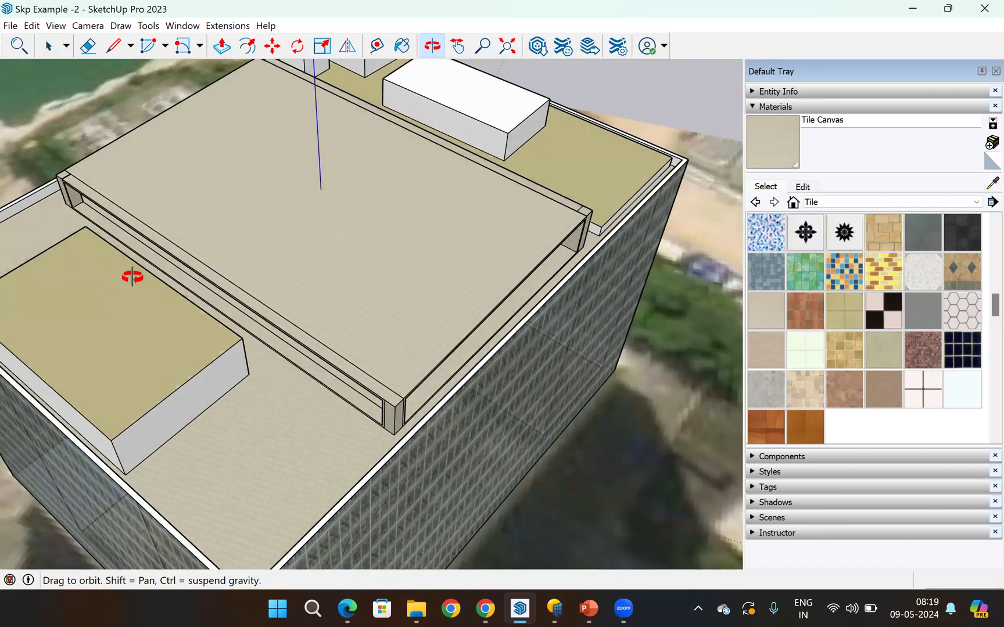
scroll(271, 324, down, 3)
scroll(355, 403, up, 2)
scroll(459, 291, down, 1)
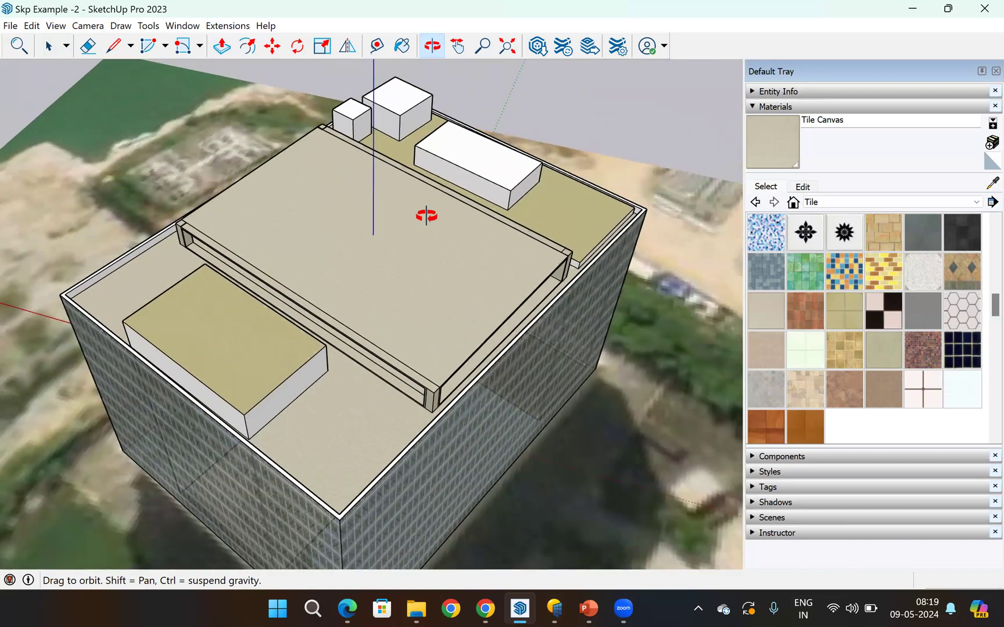
scroll(475, 279, up, 3)
scroll(442, 307, down, 2)
scroll(278, 315, down, 4)
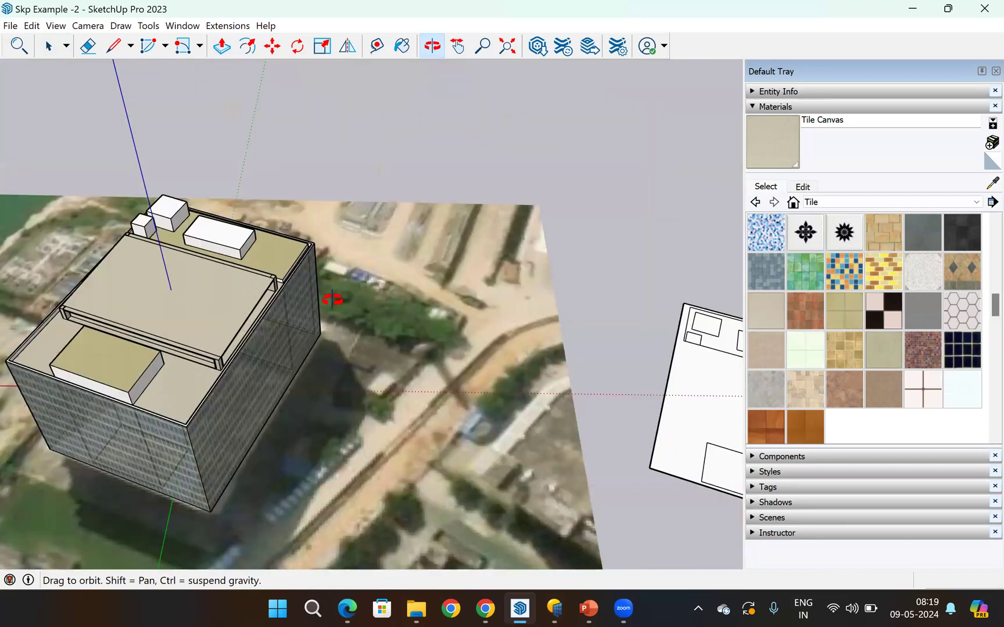
drag(261, 337, 291, 363)
scroll(296, 361, down, 3)
drag(215, 145, 181, 194)
click(187, 50)
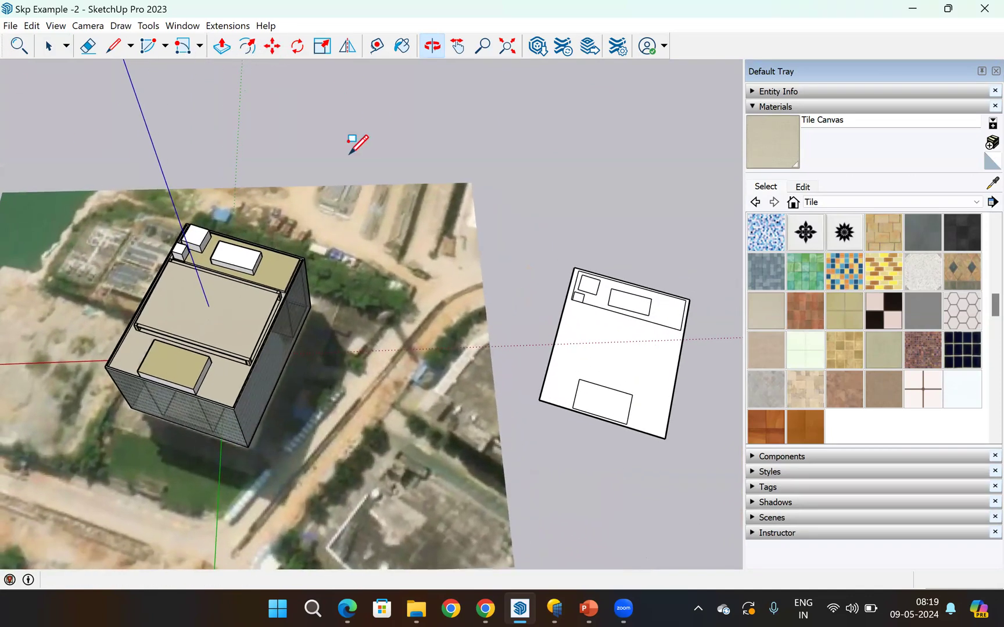
scroll(352, 152, down, 1)
scroll(335, 130, up, 1)
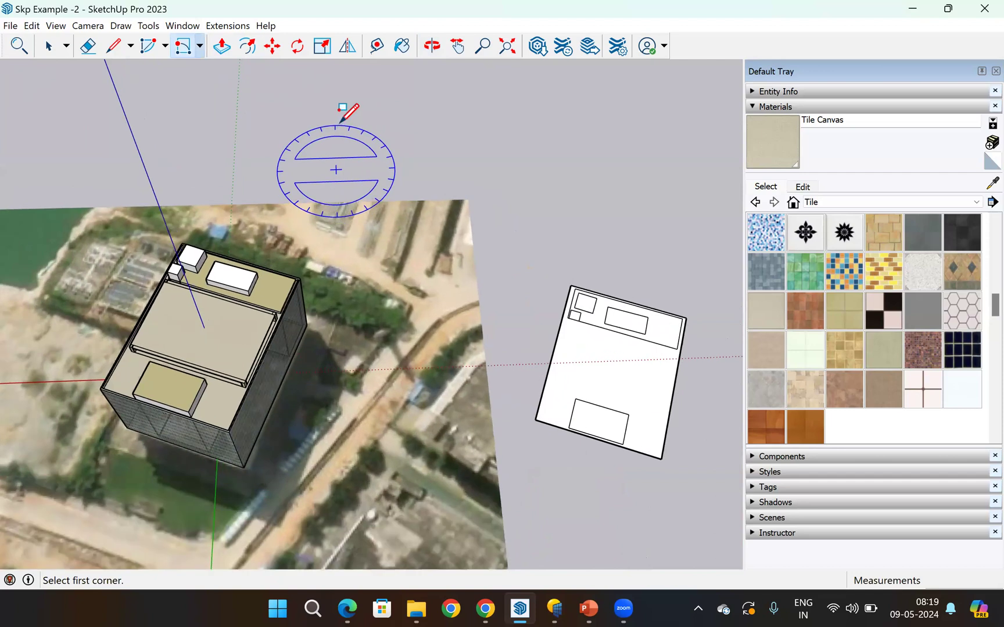
scroll(342, 109, up, 1)
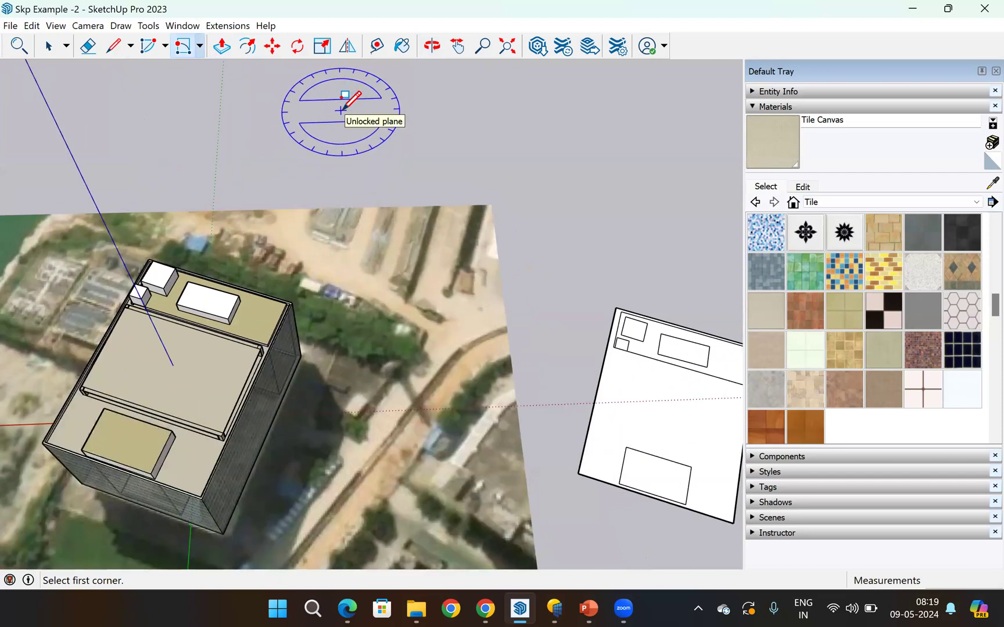
click(343, 109)
key(Escape)
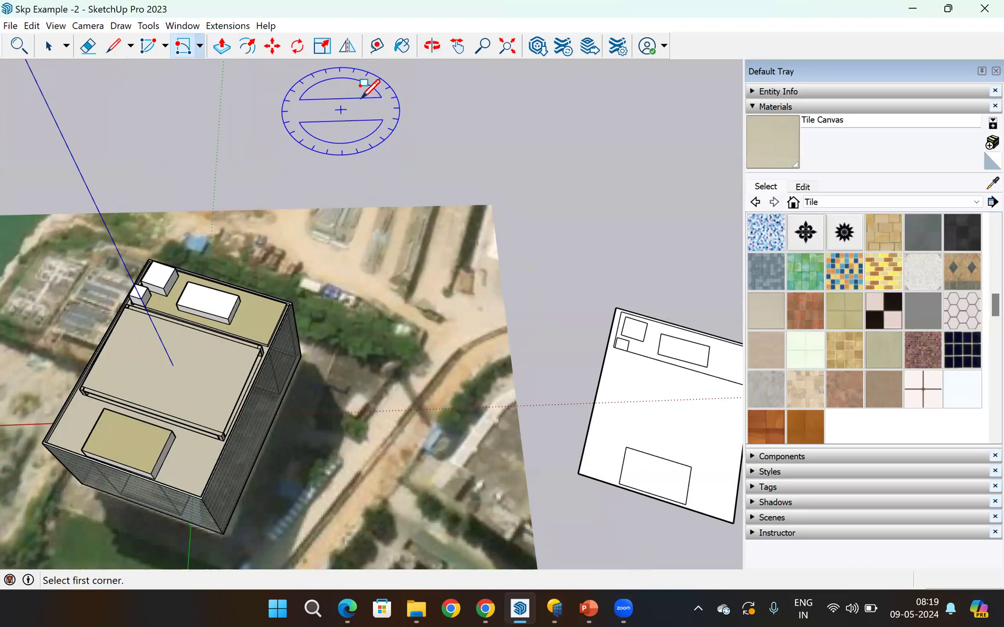
click(200, 47)
click(205, 67)
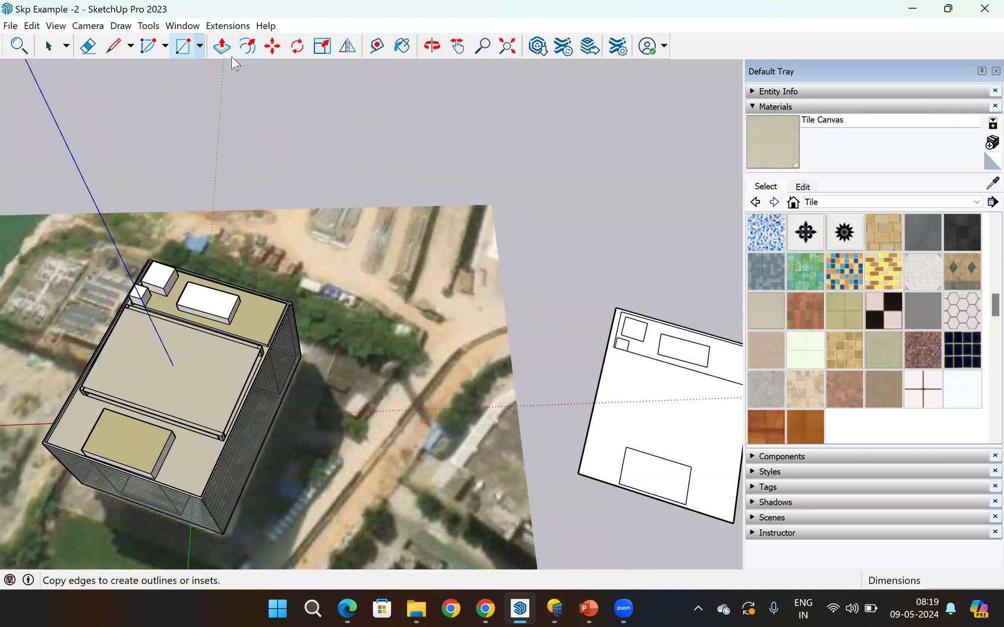
click(336, 98)
key(Escape)
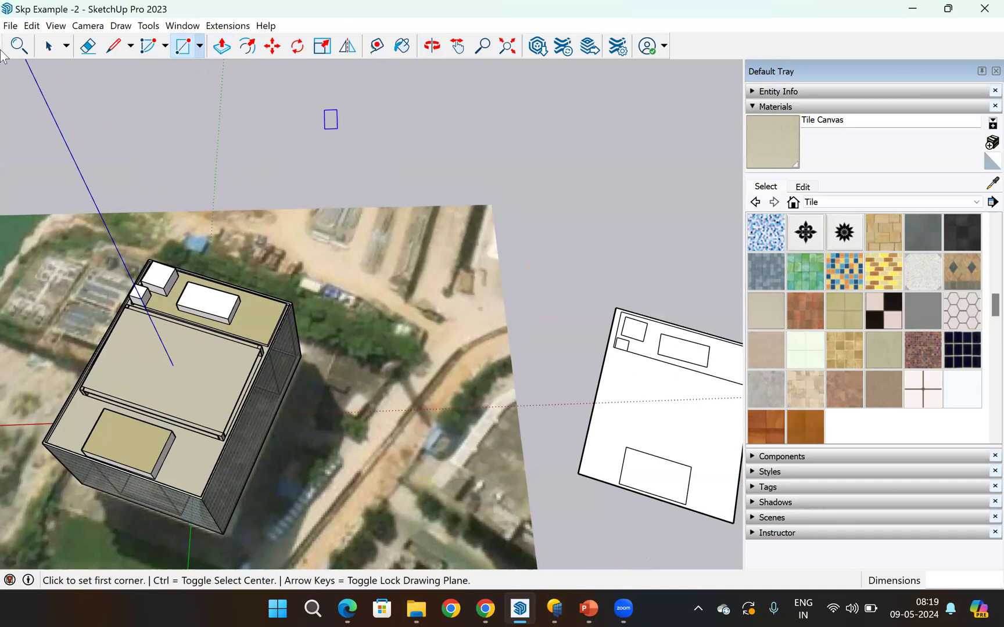
click(49, 46)
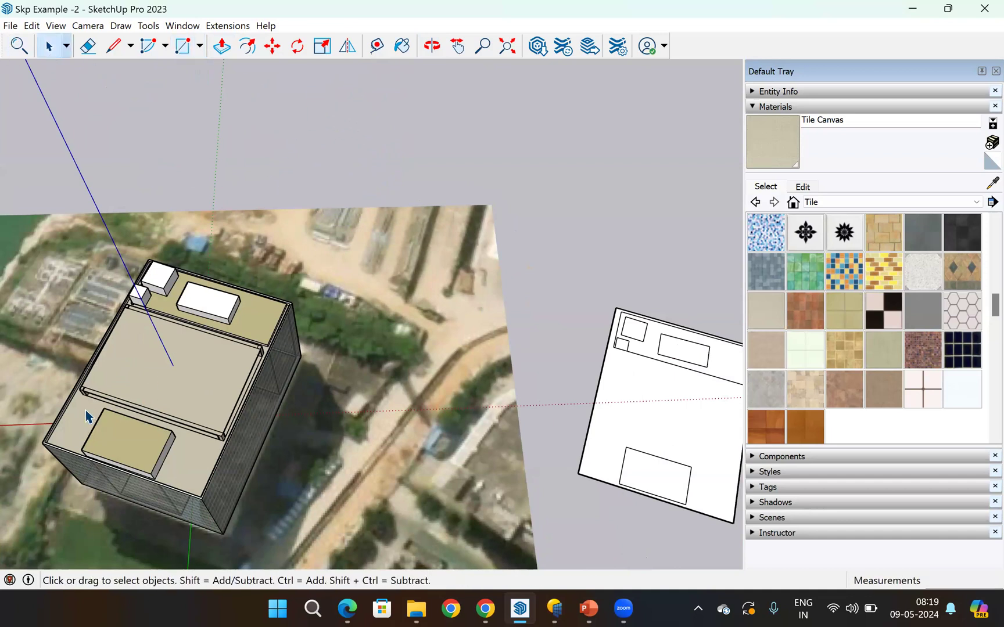
- Measure the top edge along the rooftop structure's short end with the Tape Measure
scroll(86, 416, up, 1)
scroll(118, 333, up, 2)
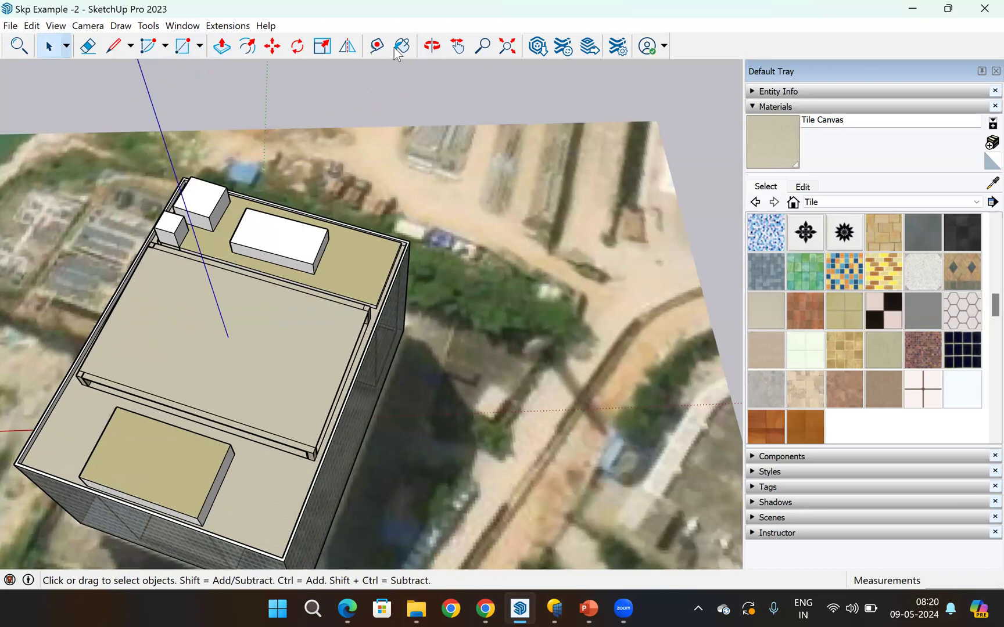
scroll(90, 320, up, 3)
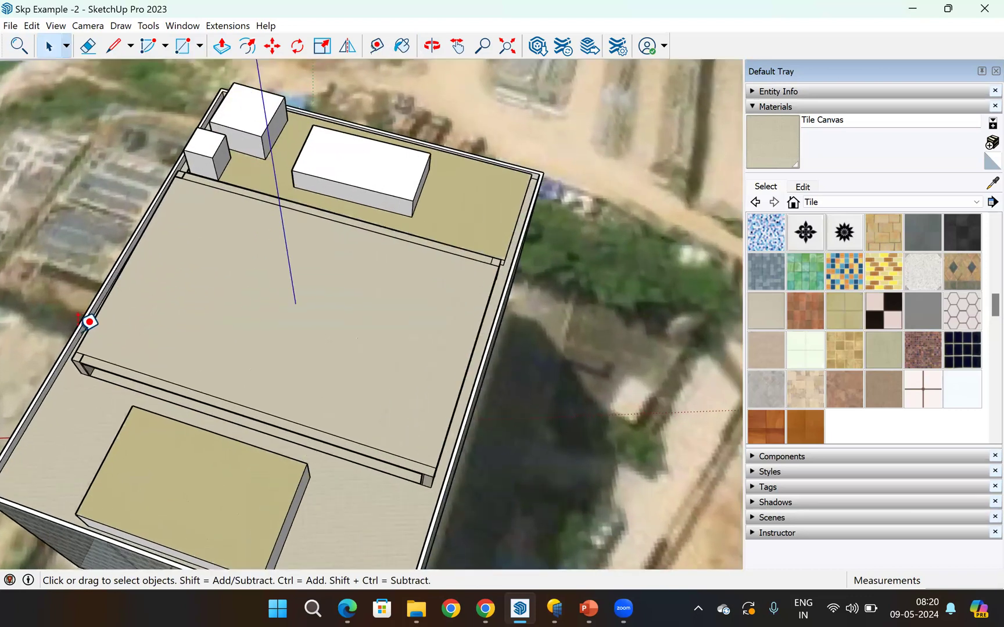
scroll(439, 448, up, 2)
scroll(438, 448, down, 2)
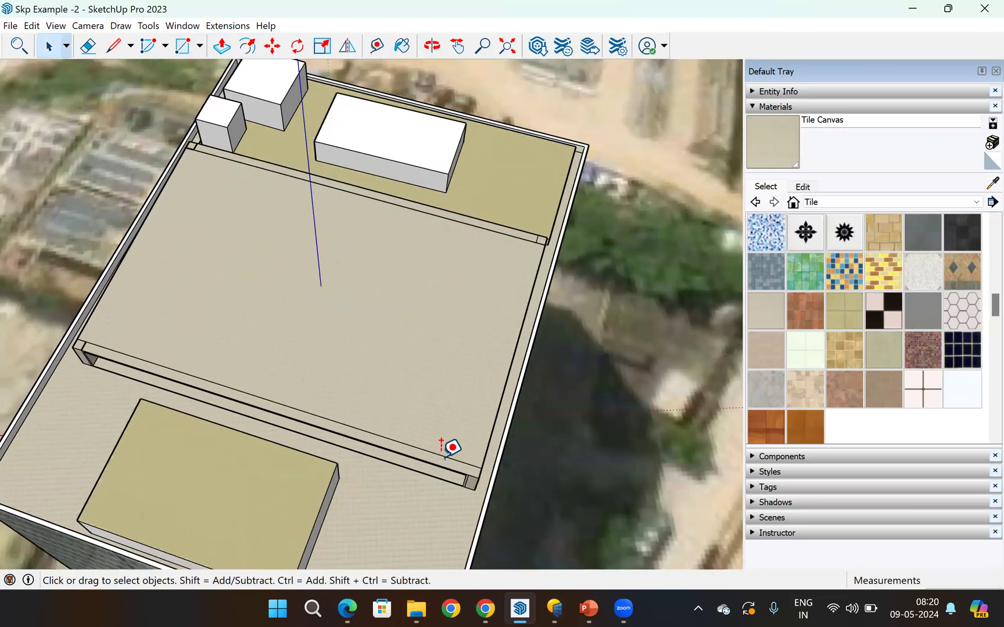
key(t)
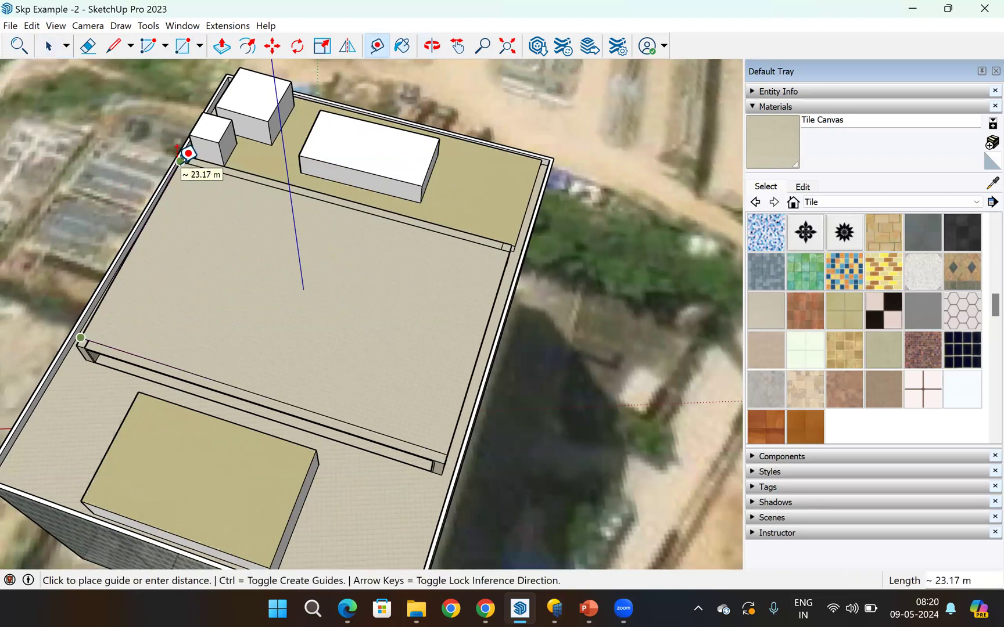
click(140, 426)
middle_drag(342, 233, 341, 132)
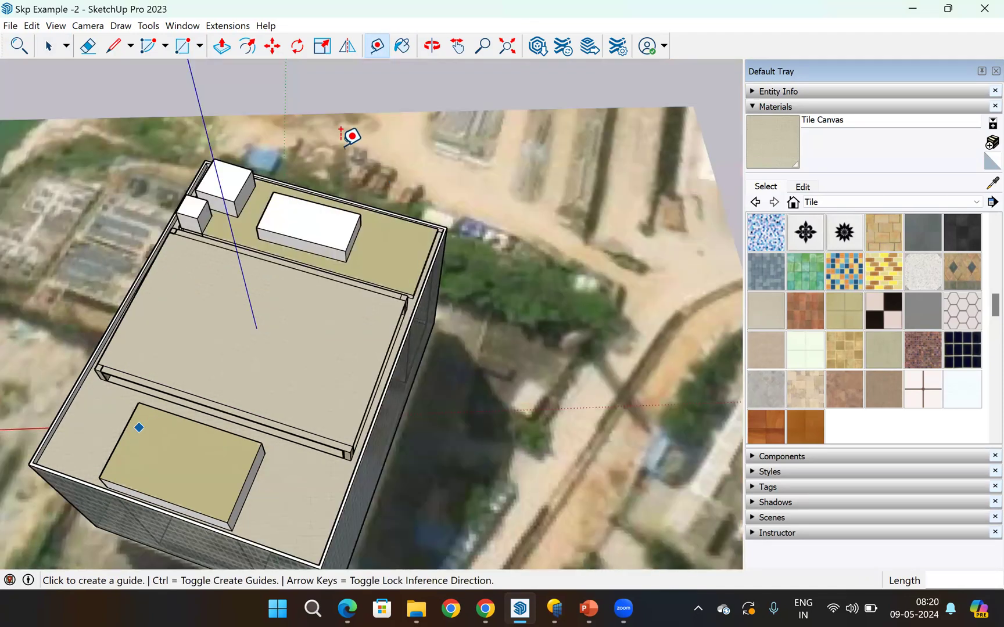
scroll(341, 128, down, 5)
scroll(198, 66, up, 1)
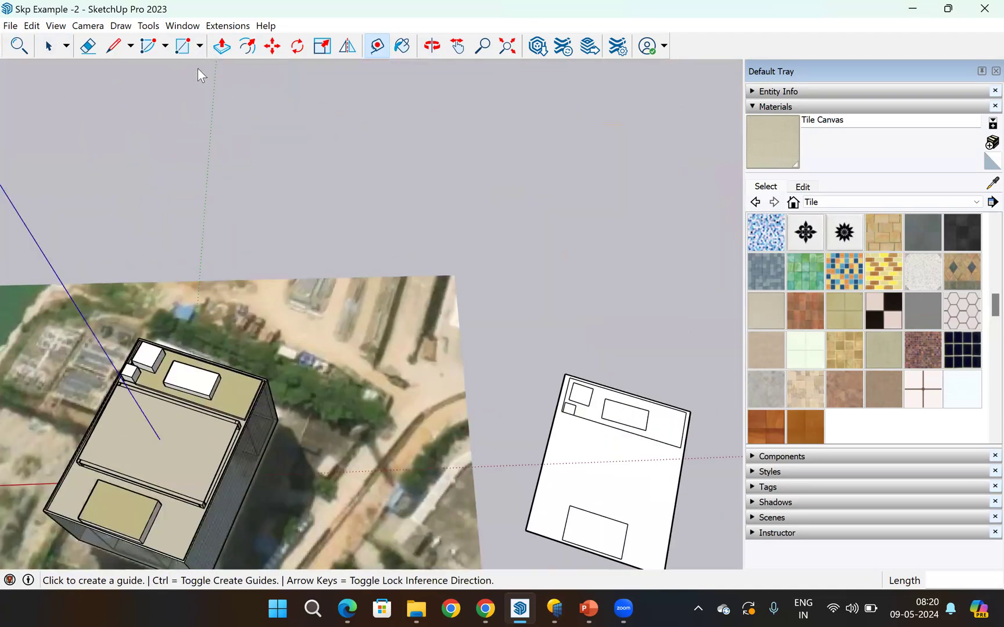
- Draw a 1.134 by 2.278 m rectangle on the empty ground beyond the site image
scroll(199, 66, up, 3)
click(199, 46)
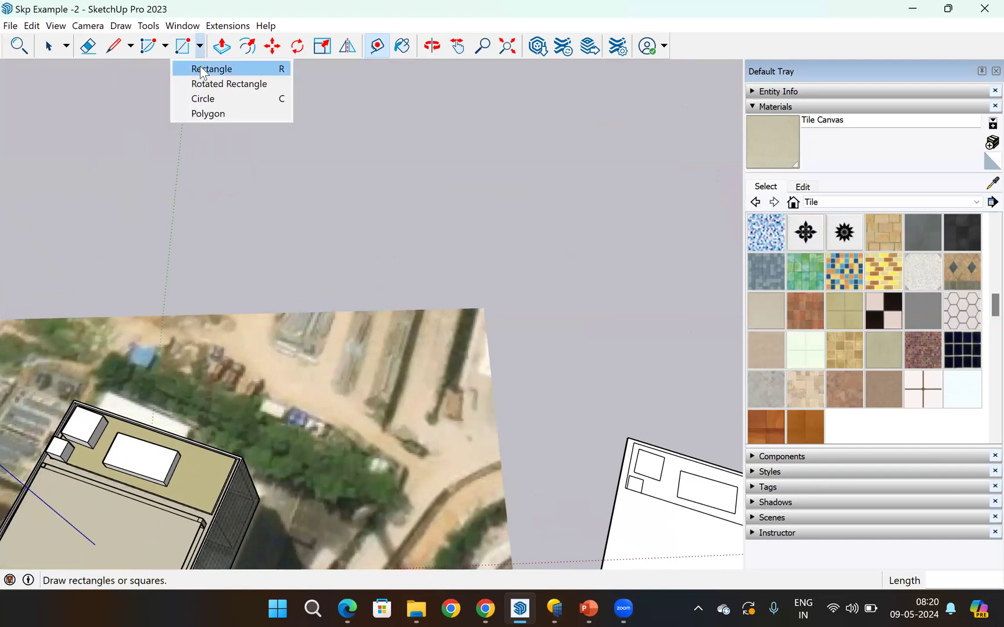
click(201, 69)
click(306, 119)
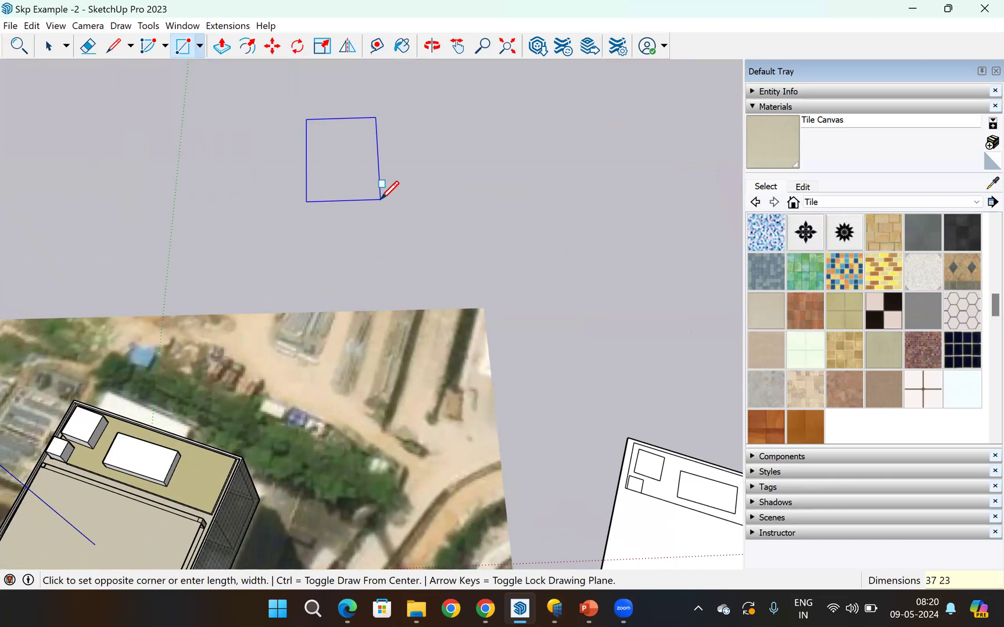
key(Escape)
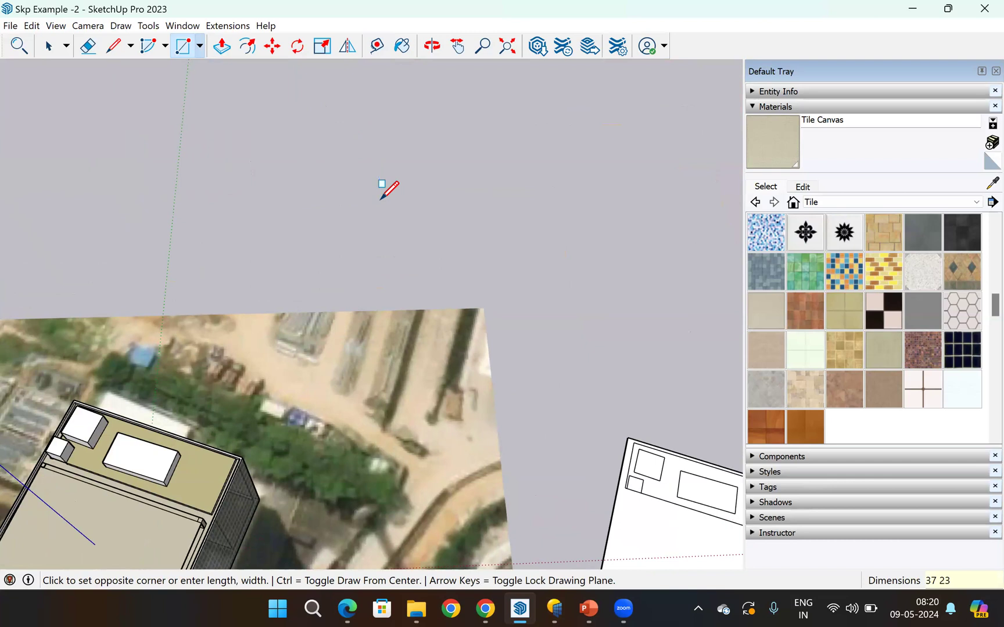
click(248, 120)
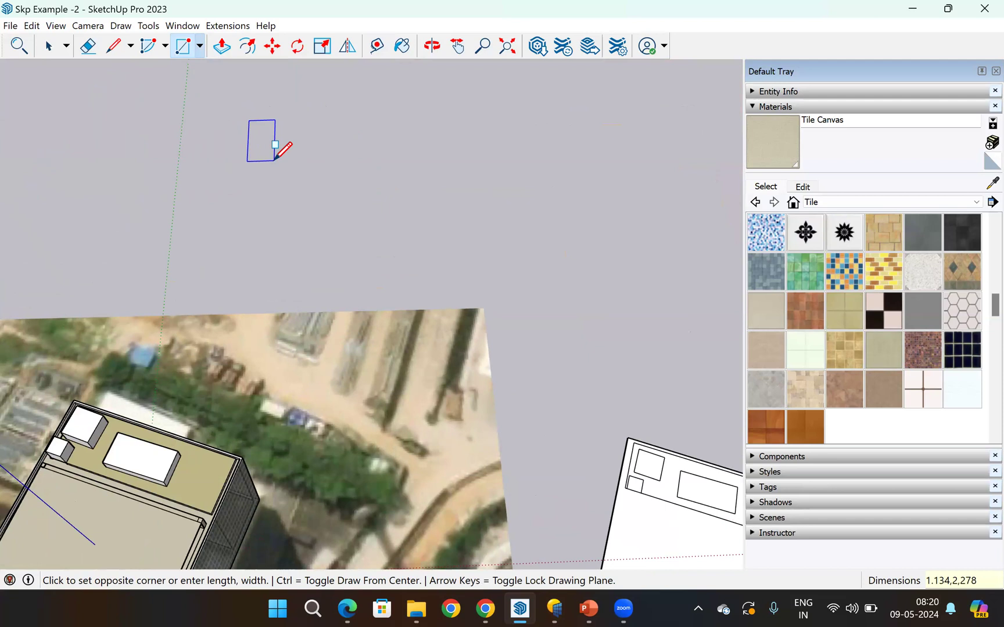
key(Escape)
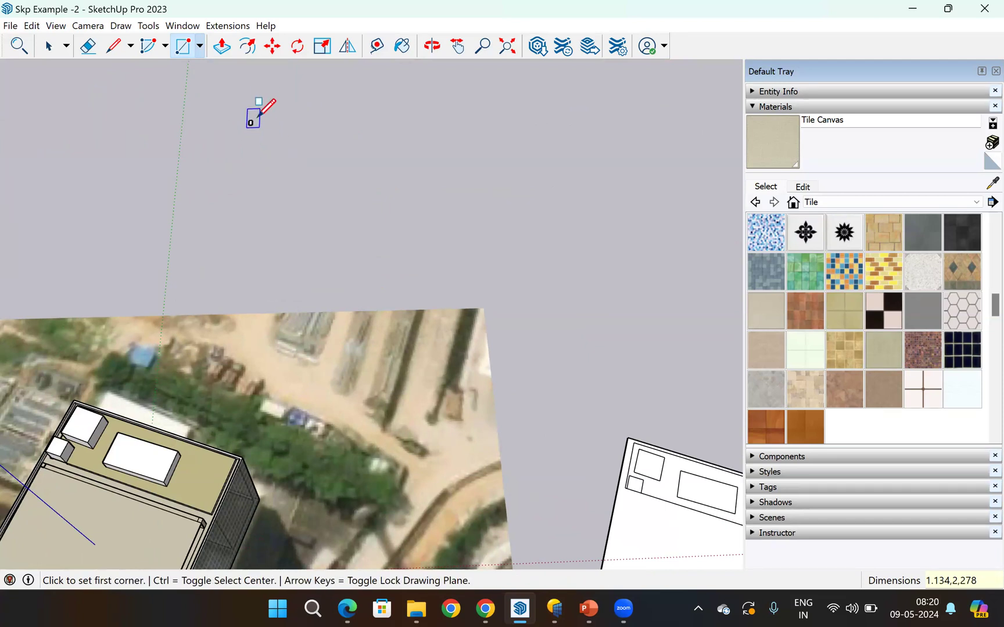
scroll(244, 93, up, 5)
scroll(255, 139, up, 5)
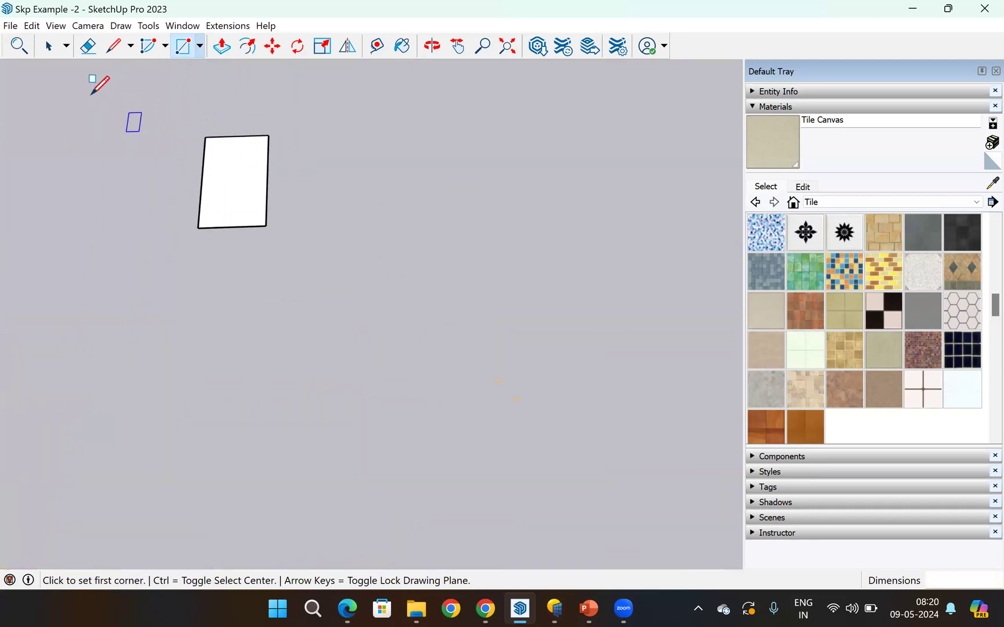
click(49, 46)
scroll(313, 207, up, 4)
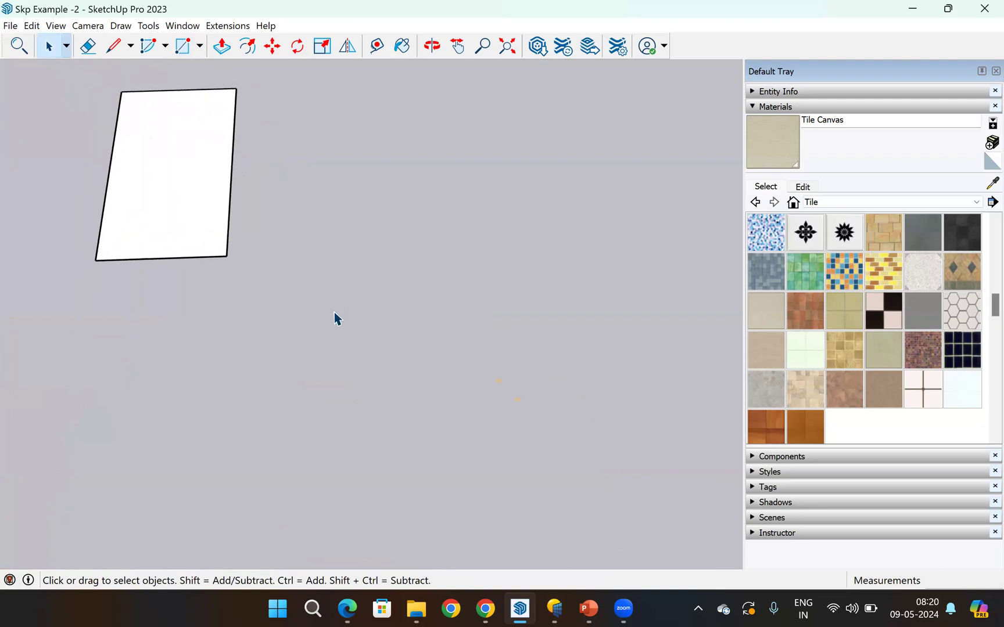
- Extrude the rectangle 0.035 m with Push/Pull to form a thin panel
scroll(337, 318, down, 2)
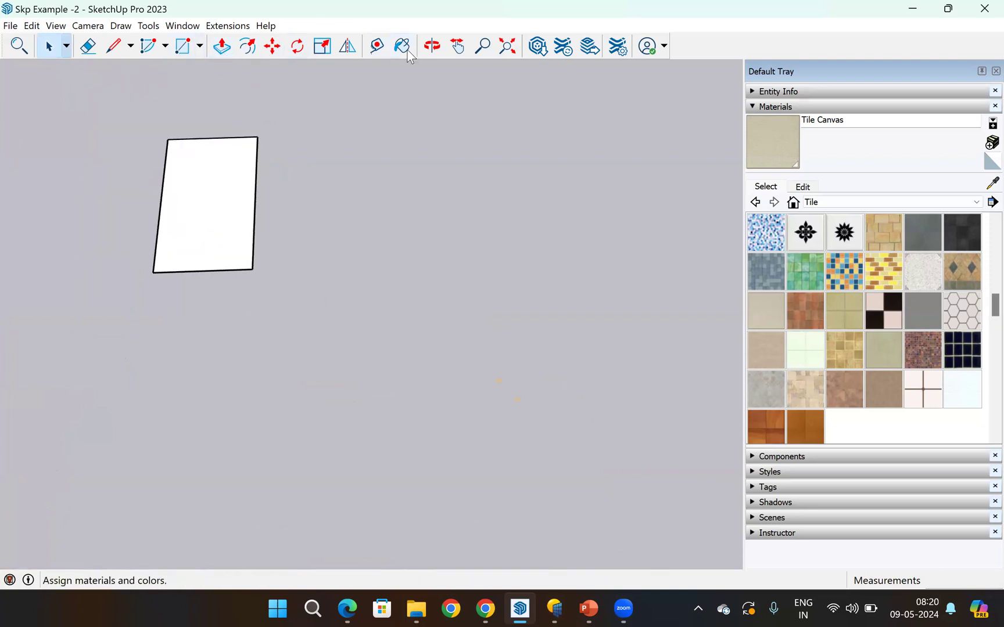
click(432, 46)
drag(239, 179, 327, 256)
key(space)
click(274, 254)
click(221, 47)
click(273, 237)
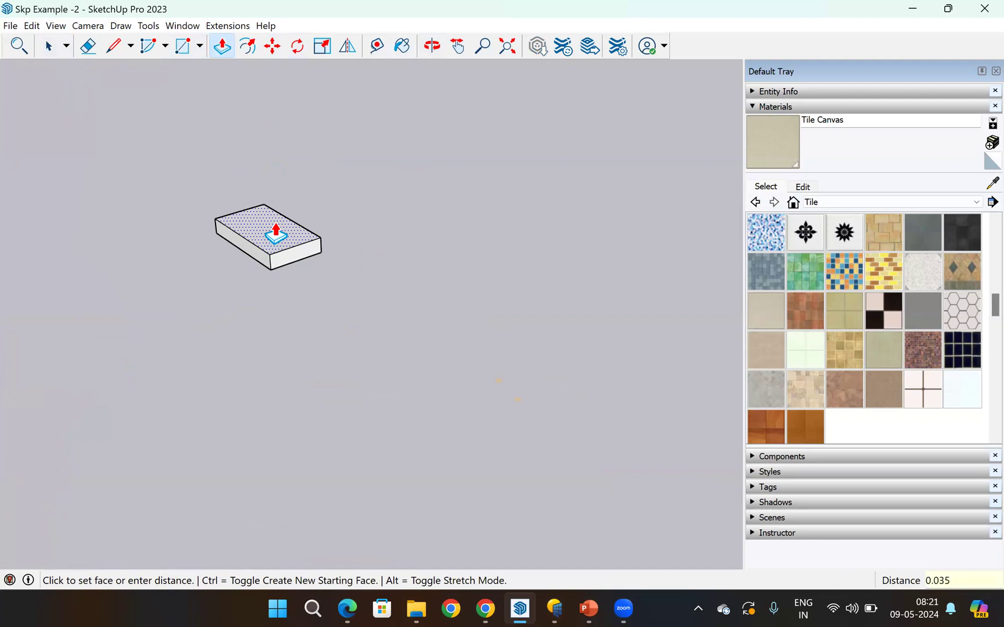
key(Return)
- Offset the outline of the panel's top face inward by about 0.02 m to form a narrow border frame
scroll(262, 266, up, 3)
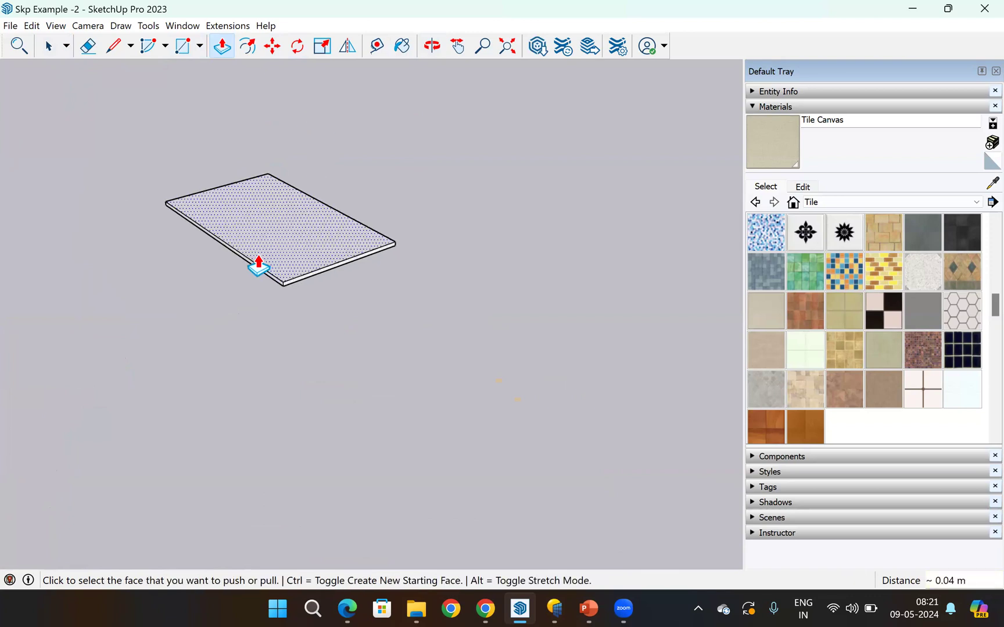
scroll(259, 264, up, 2)
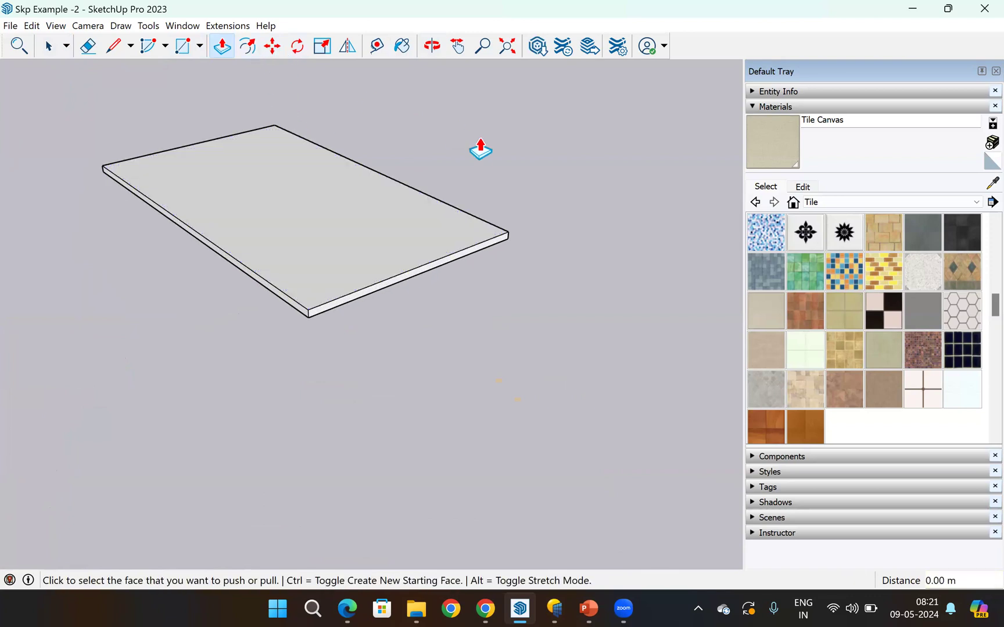
click(247, 52)
click(302, 238)
click(243, 204)
key(ctrl+z)
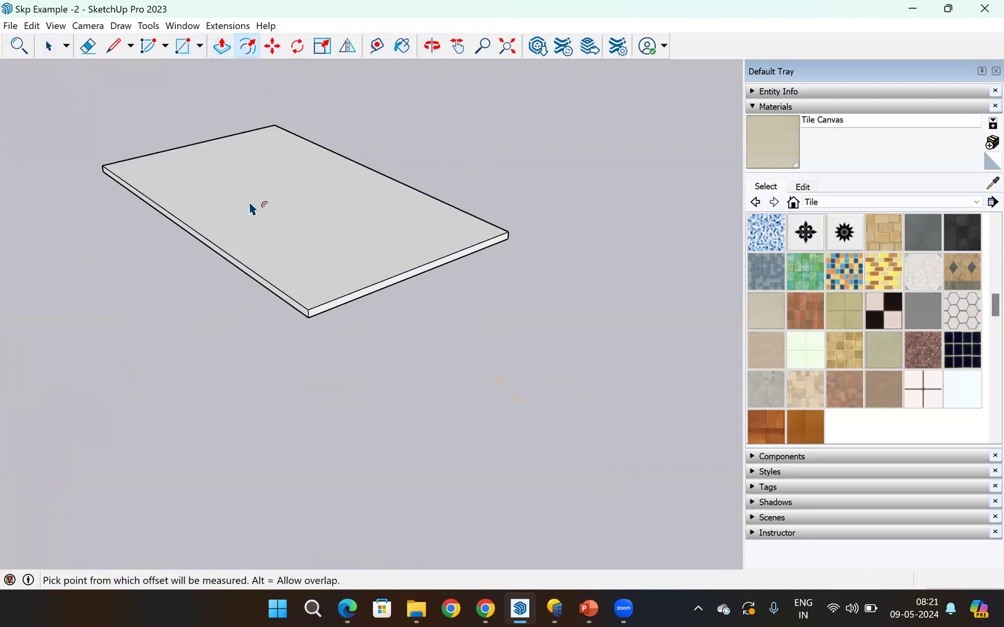
click(248, 206)
scroll(176, 217, up, 2)
scroll(172, 222, up, 3)
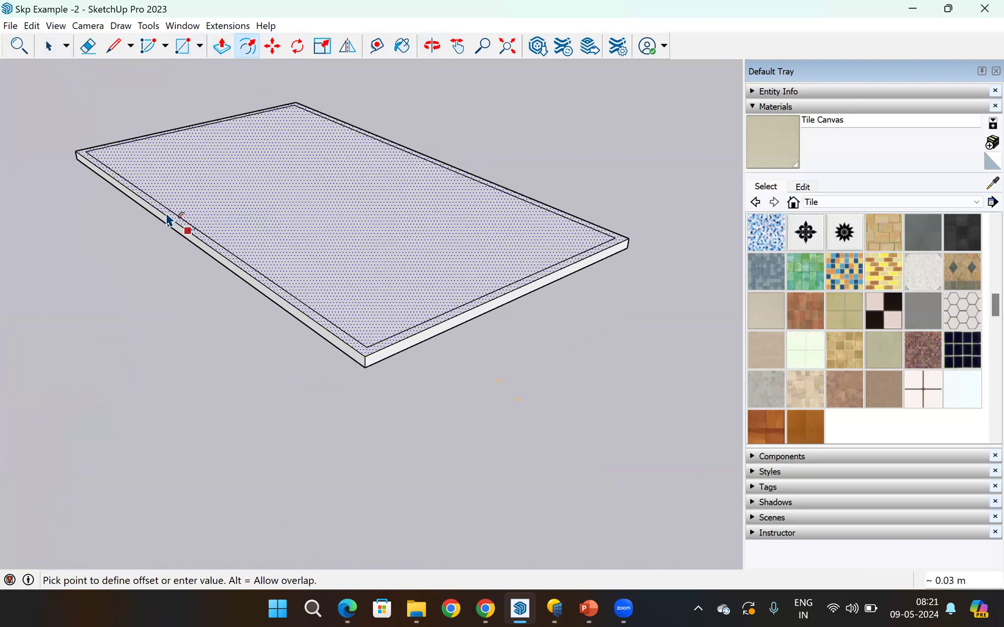
click(172, 218)
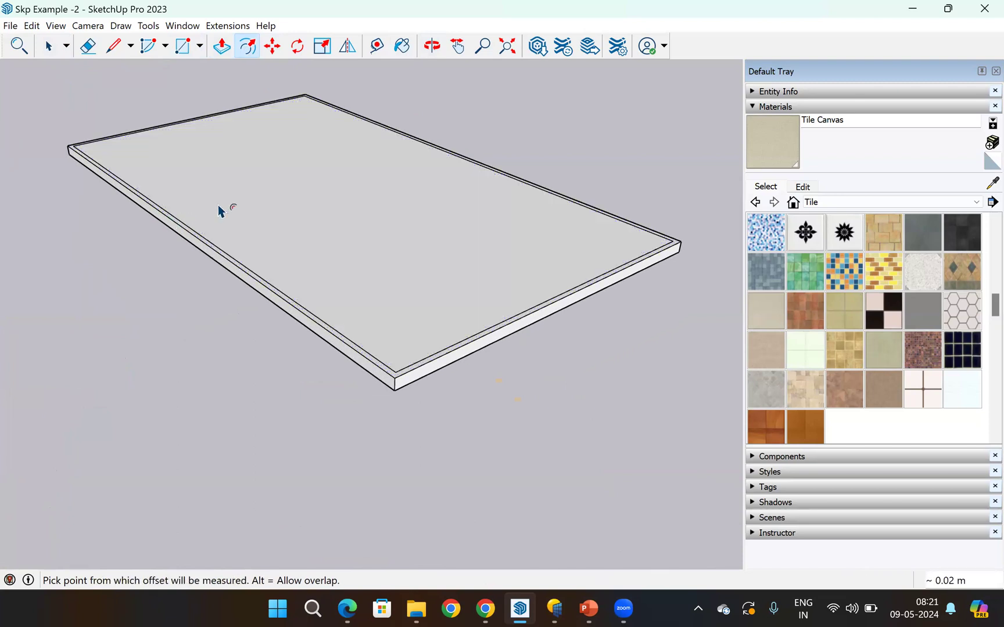
click(48, 46)
- Paint the panel's inner top face with the Tile Navy material
scroll(442, 268, down, 2)
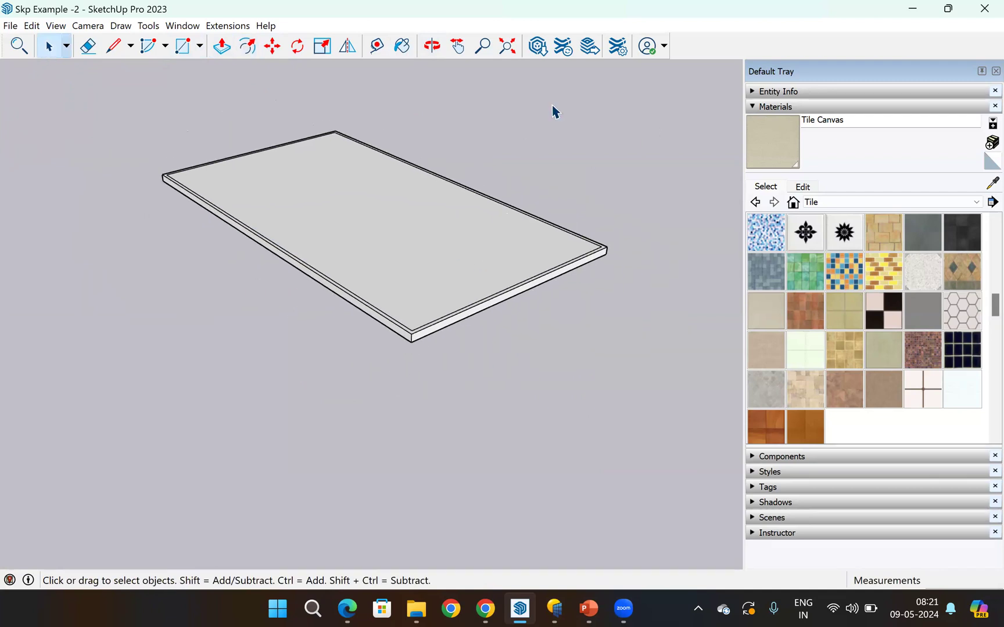
middle_drag(552, 182, 549, 299)
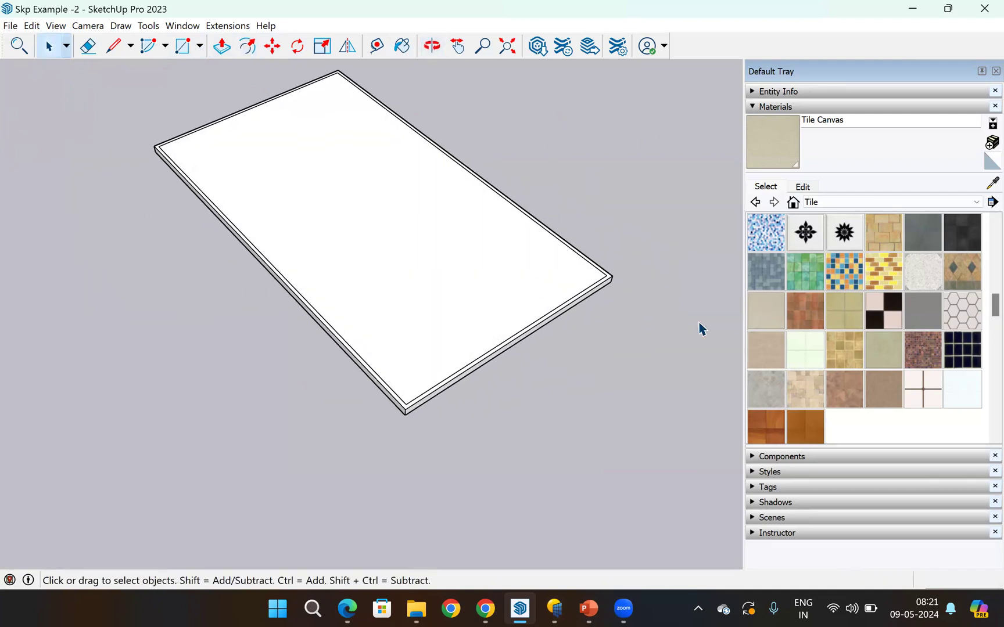
click(402, 46)
click(445, 189)
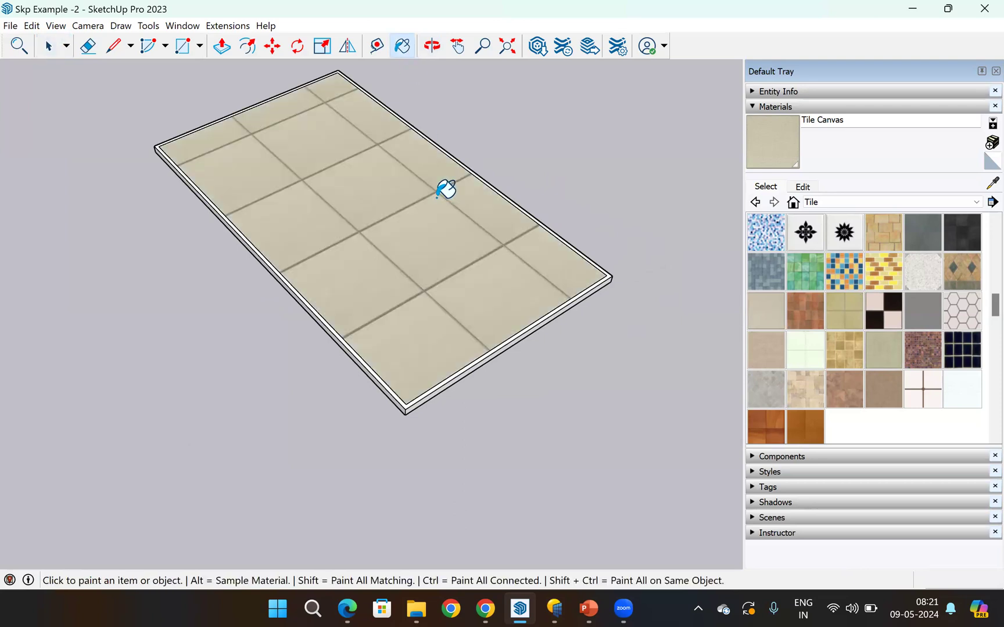
click(959, 346)
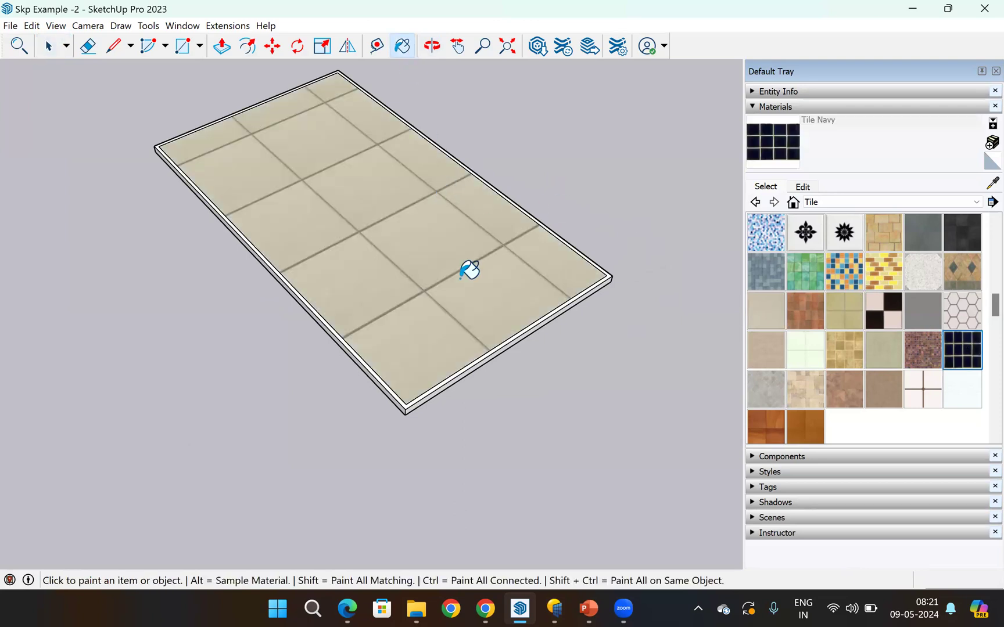
click(469, 269)
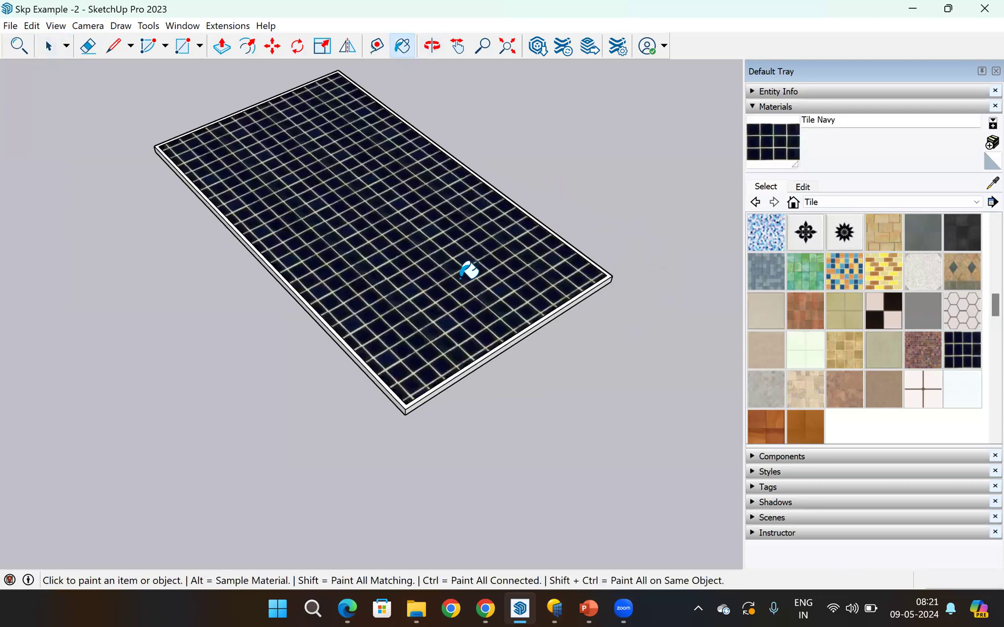
- Set the Tile Navy texture width to 0.66 m and shift the material's colour to a dark purple tint
click(803, 188)
click(812, 353)
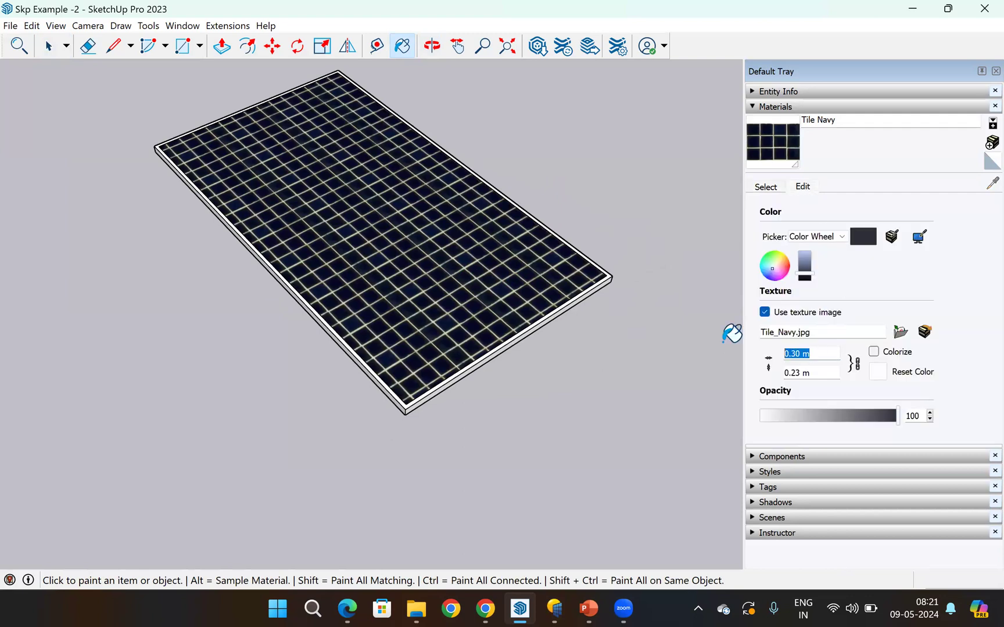
text(0.5)
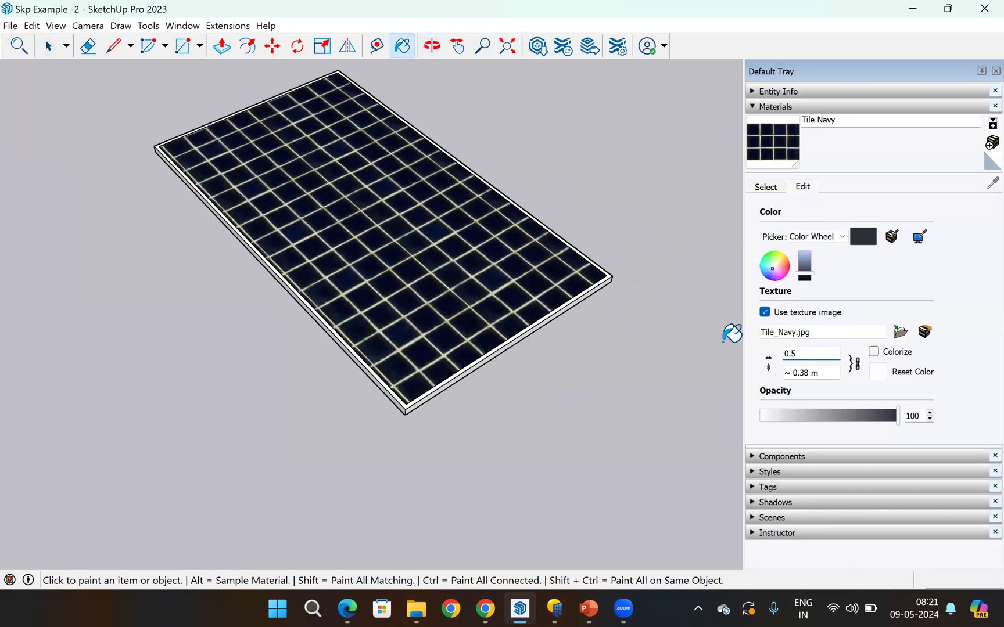
text(6)
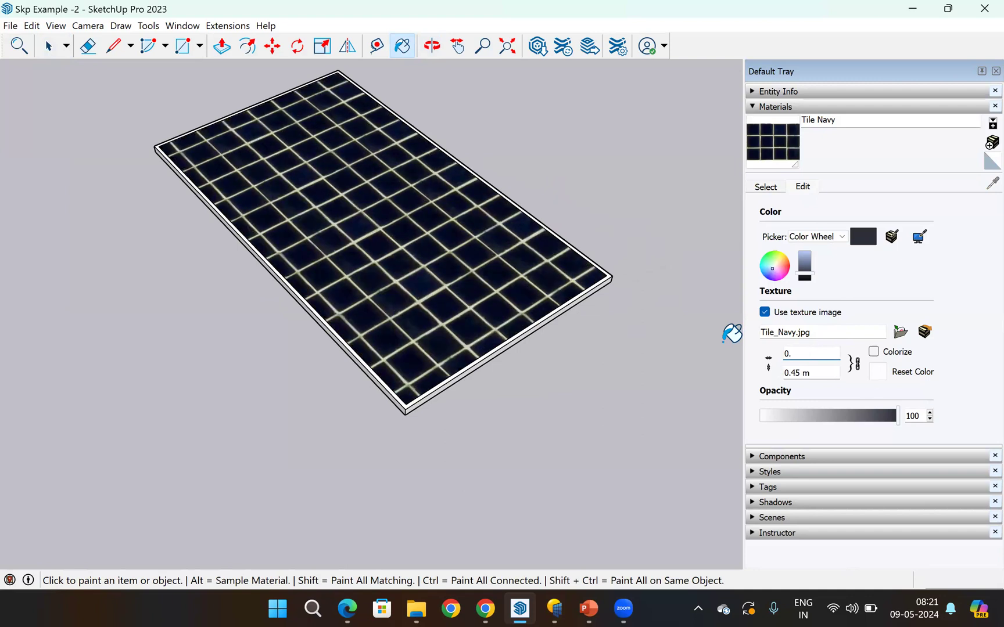
text(7)
text(66)
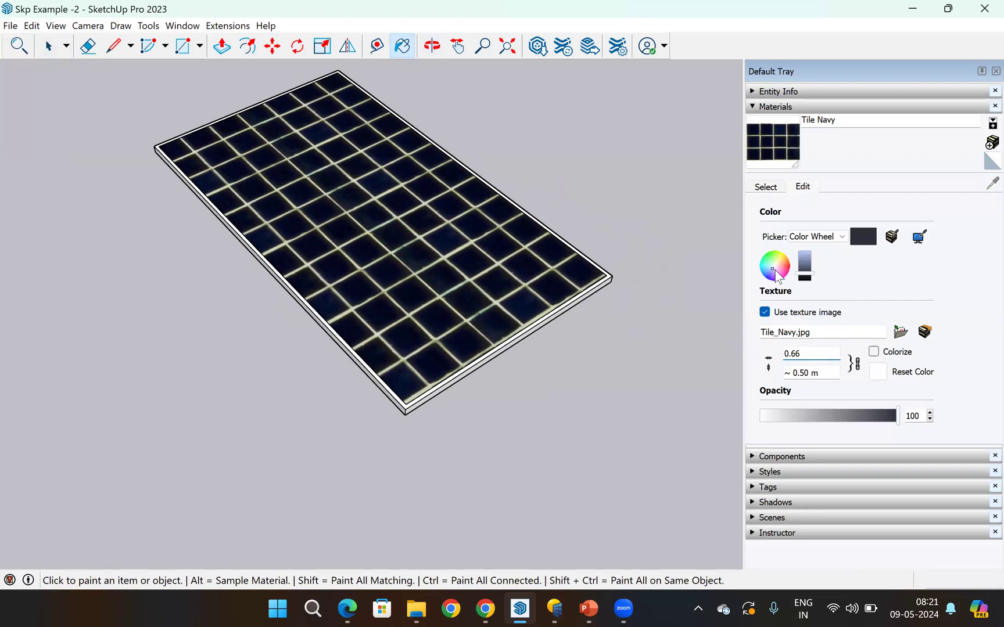
mouse_move(772, 273)
mouse_down()
mouse_move(769, 285)
mouse_move(787, 277)
mouse_move(770, 261)
mouse_up()
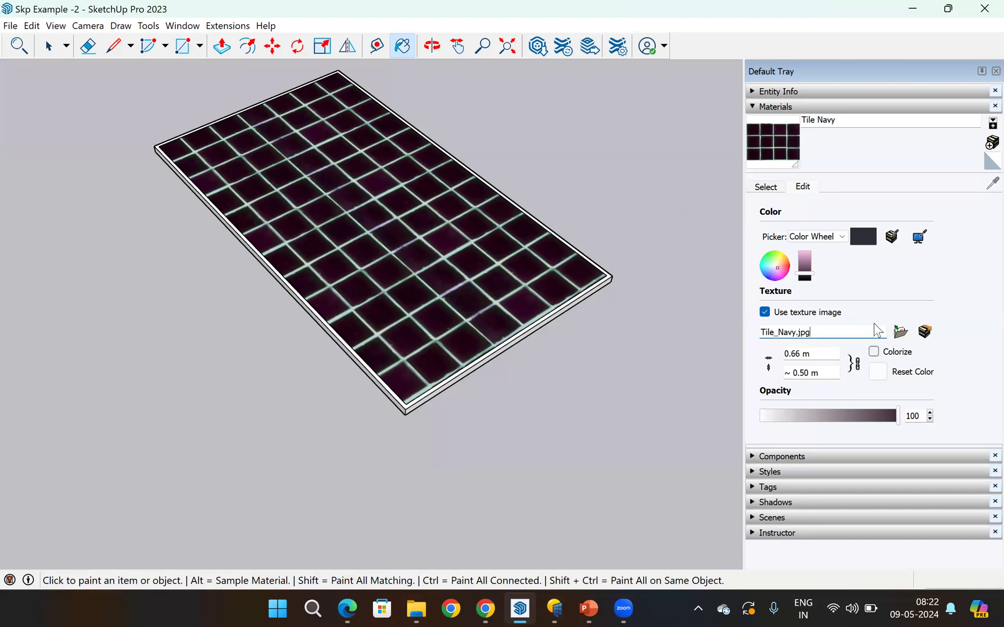
scroll(329, 370, down, 3)
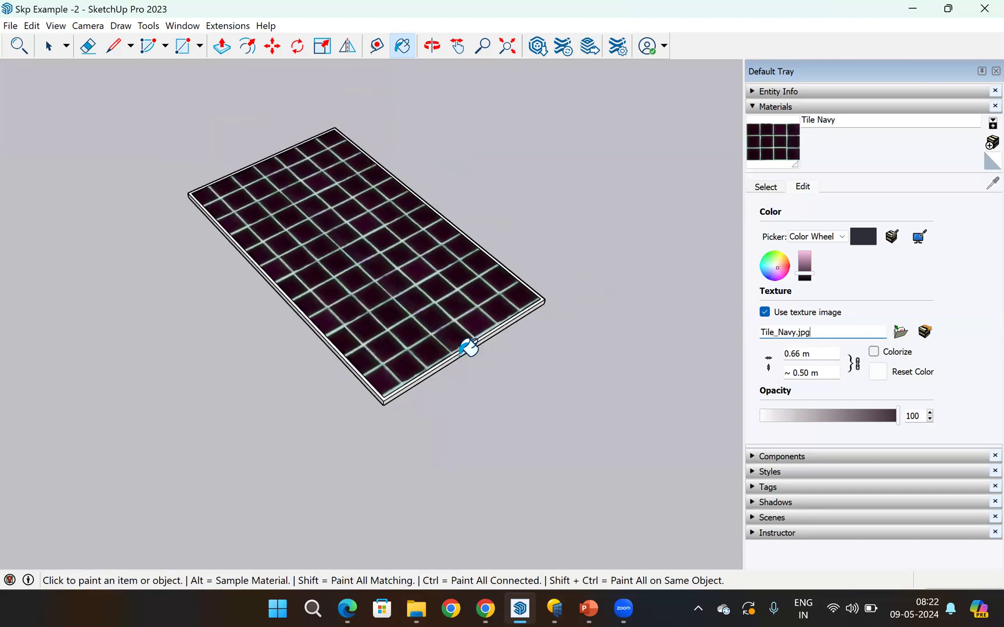
- Make the whole panel, including its frame and sides, a component named 580 Wp Solar PV Module
click(49, 46)
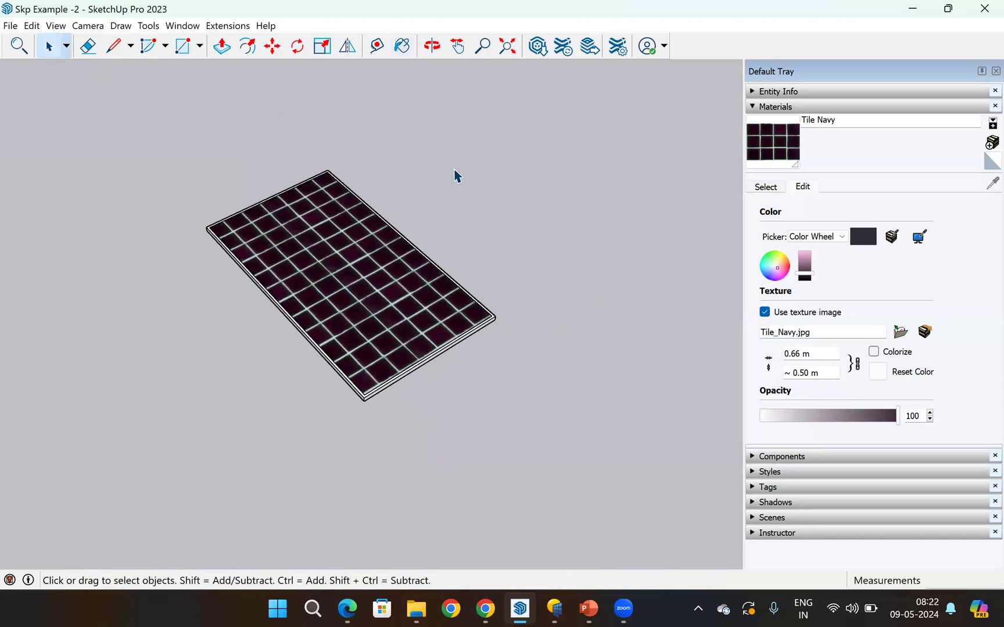
scroll(479, 232, down, 3)
scroll(480, 336, up, 1)
scroll(479, 336, up, 2)
middle_drag(480, 335, 432, 307)
drag(215, 157, 555, 375)
right_click(405, 260)
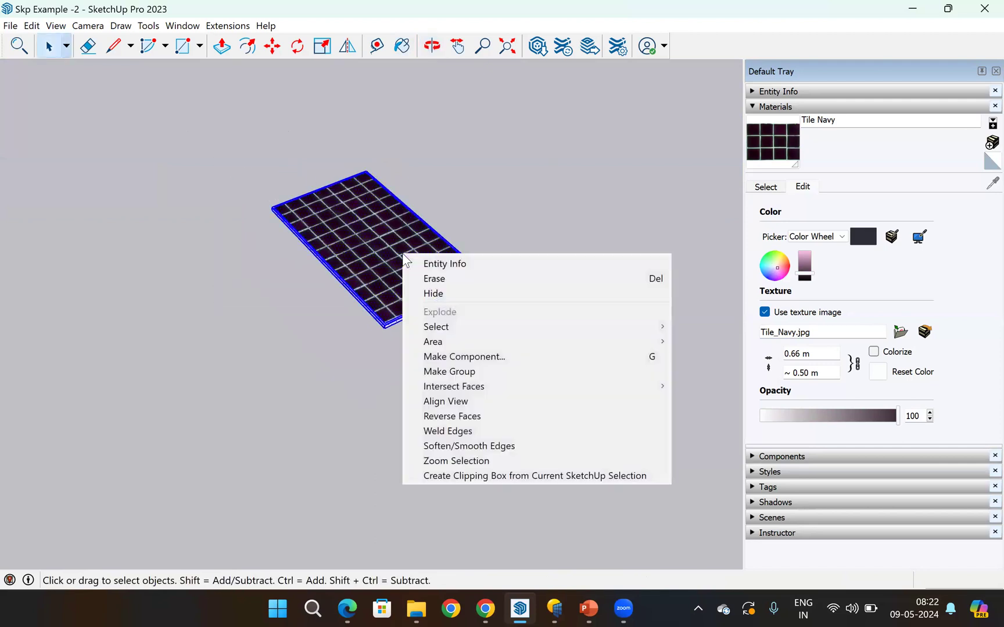
click(455, 357)
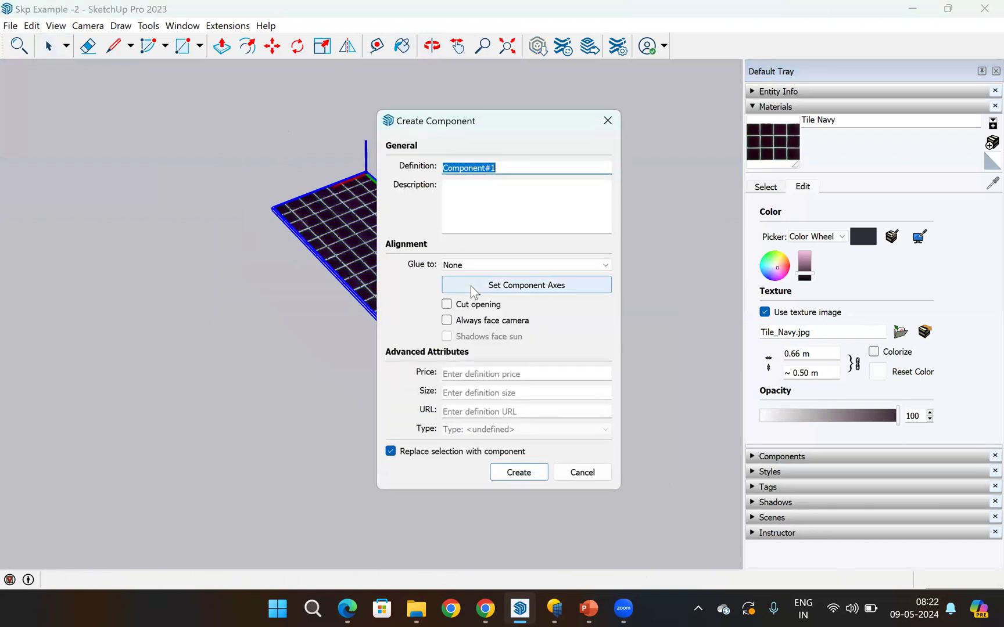
text(Solar)
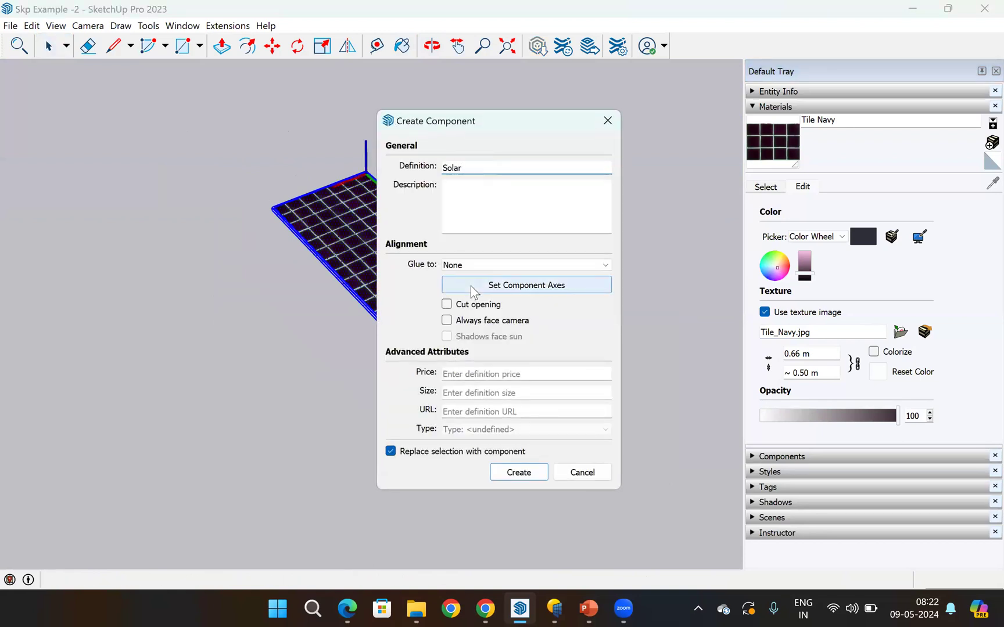
text( PV  Module)
key(Left)
key(Left)
key(Left)
key(Left)
key(Left)
key(Left)
key(BackSpace)
key(BackSpace)
key(Home)
text(589)
key(BackSpace)
text(0 Wp)
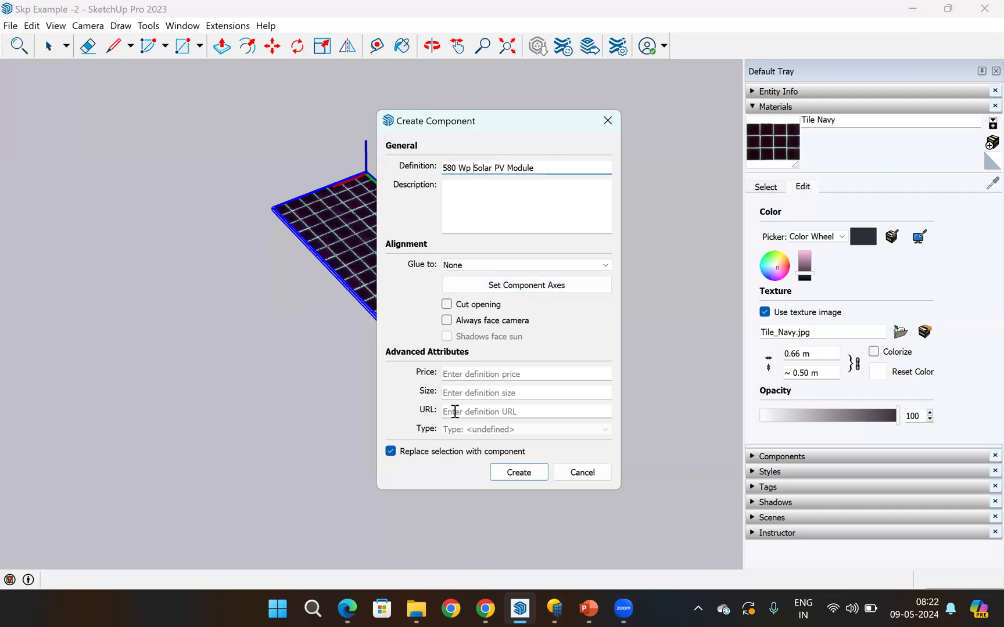
click(531, 476)
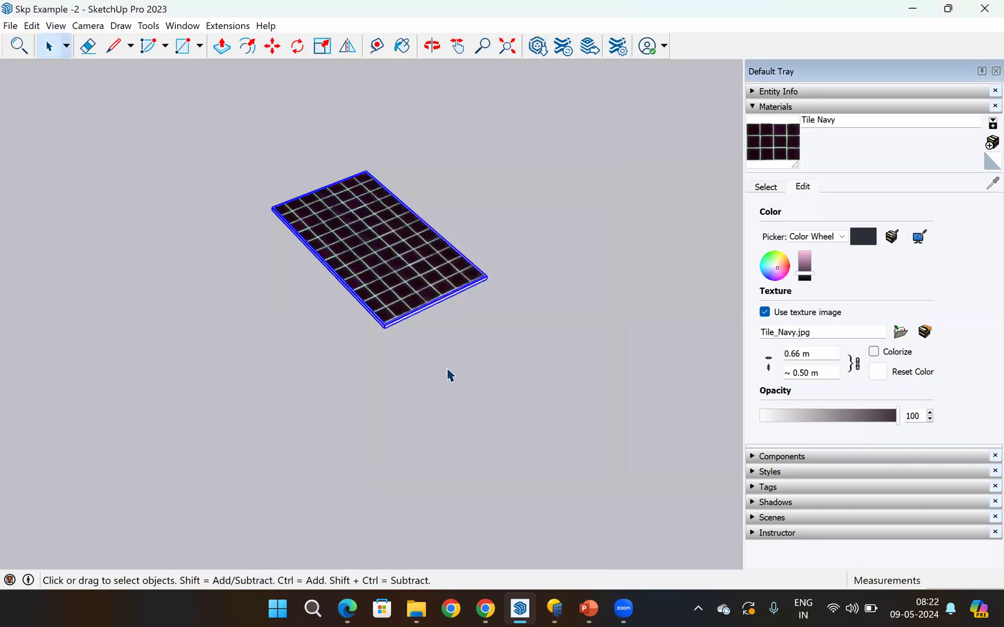
- Place a copy of the solar module alongside its long edge, leaving a narrow gap between the two
scroll(462, 275, up, 3)
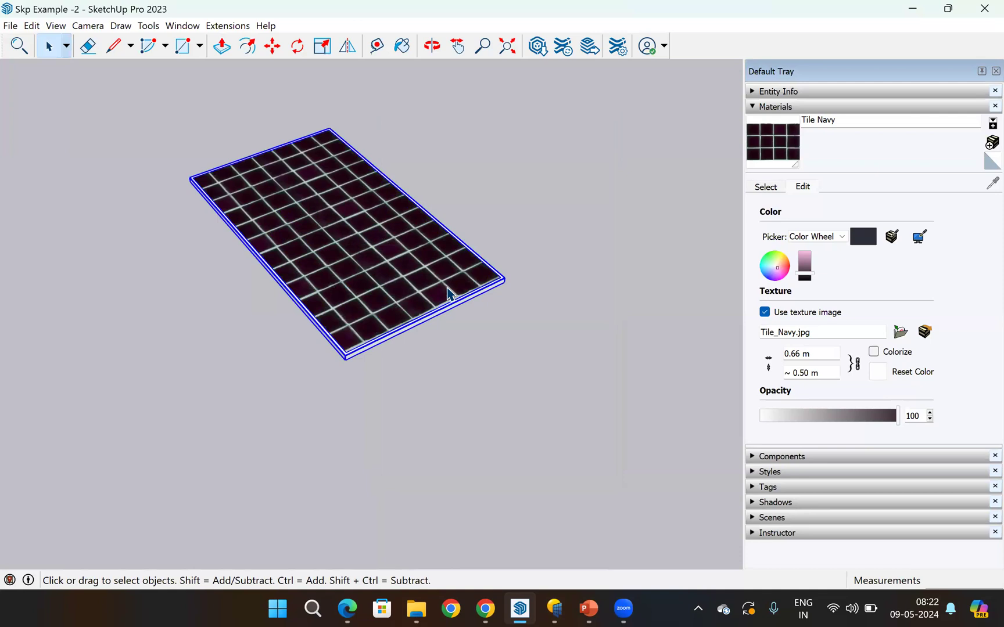
key(ctrl+v)
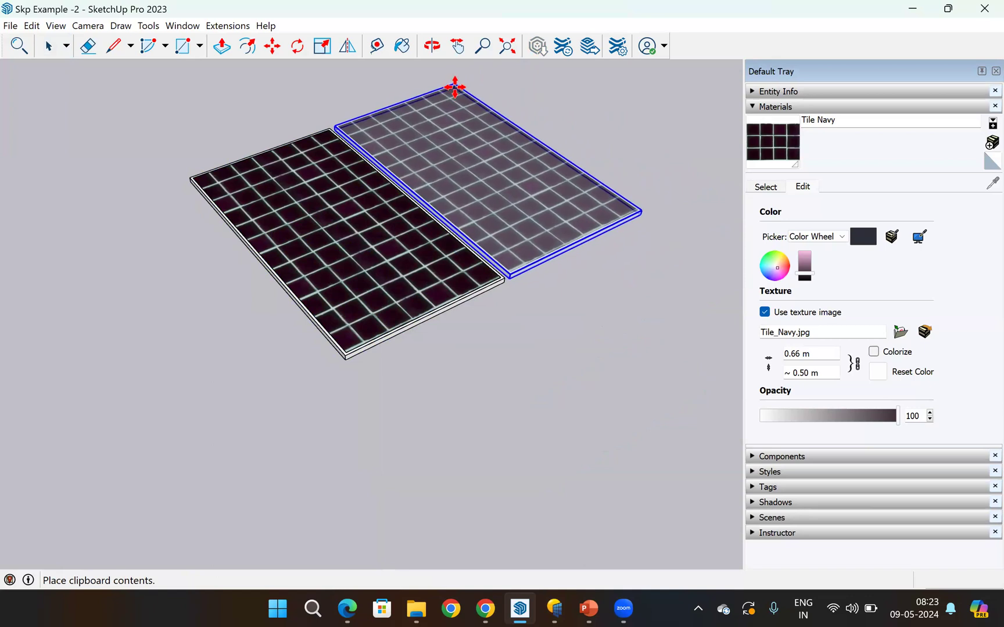
click(455, 87)
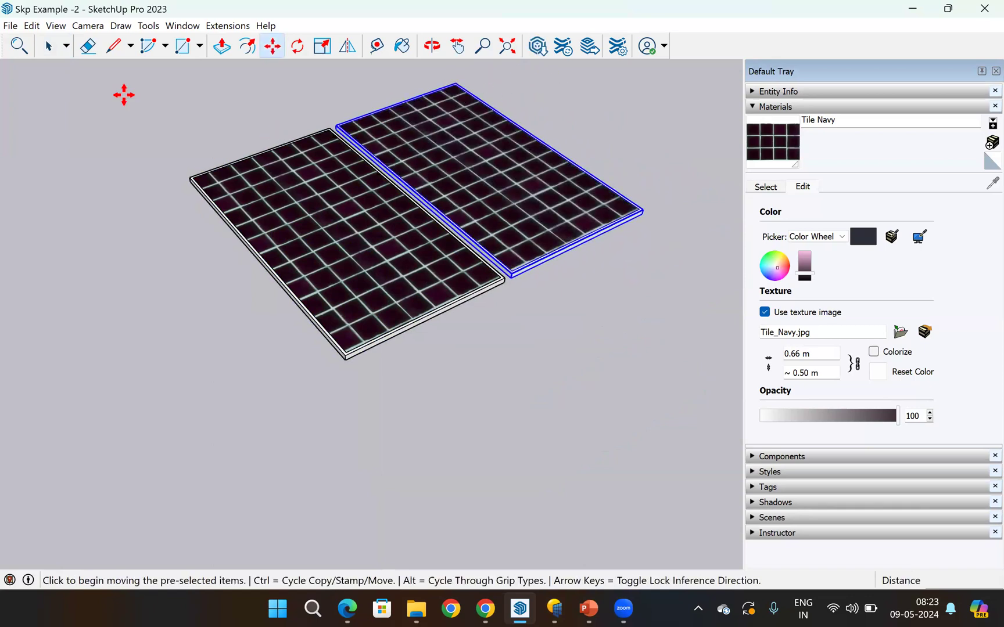
click(49, 45)
scroll(557, 277, up, 1)
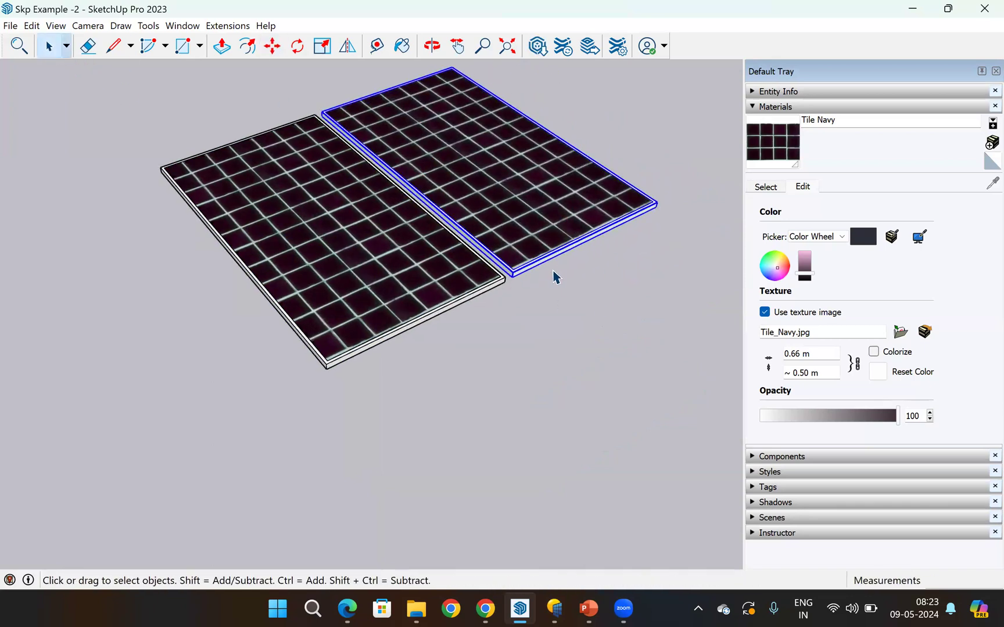
- Draw a 0.02 m spacing line from the first module's lower front corner towards the second module
scroll(557, 277, up, 3)
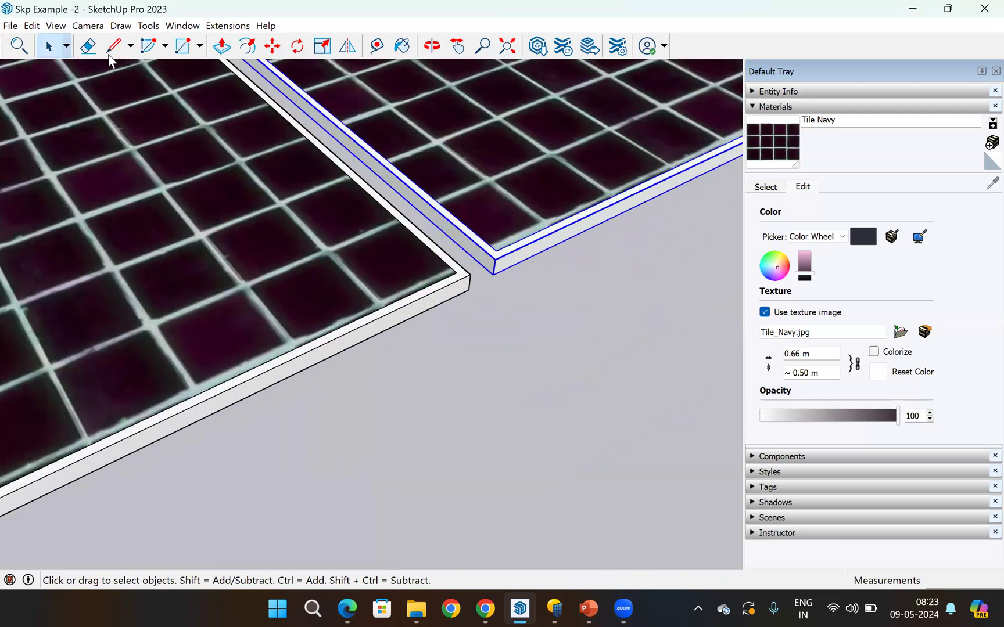
click(109, 51)
scroll(455, 306, up, 3)
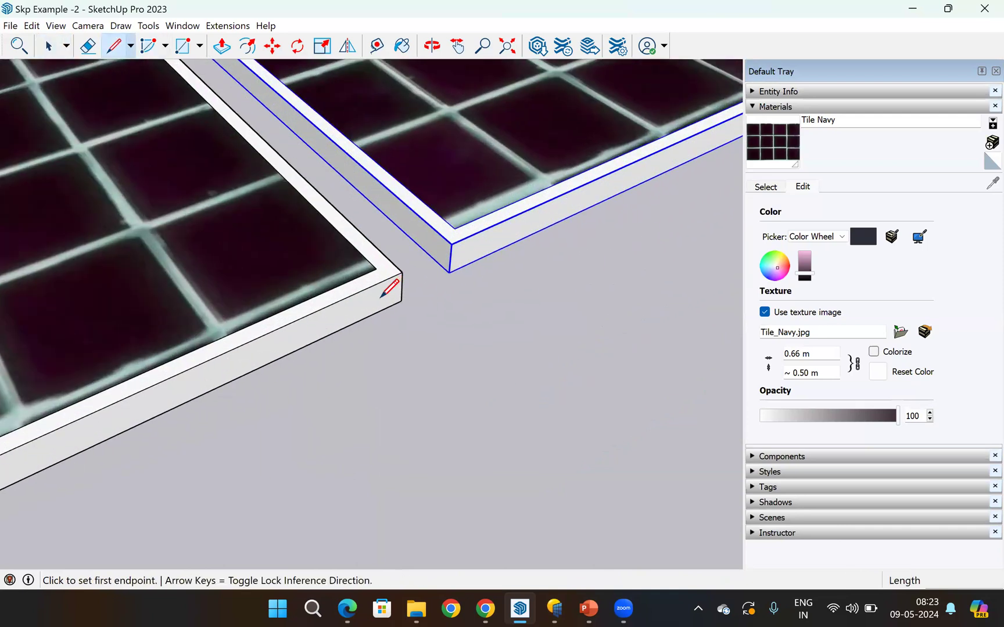
click(380, 297)
text(0.02)
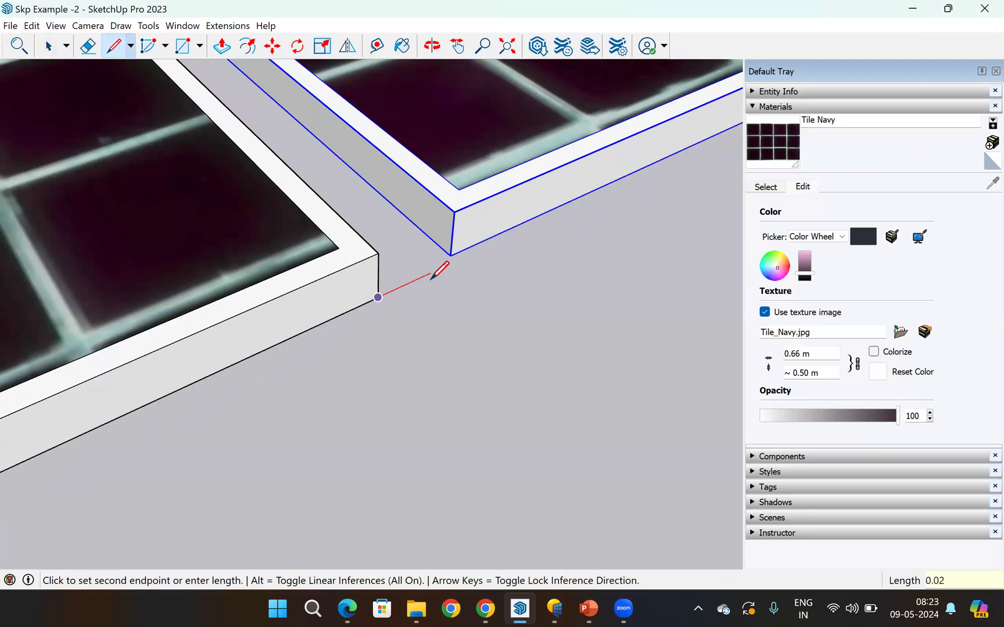
key(Return)
key(Escape)
click(48, 46)
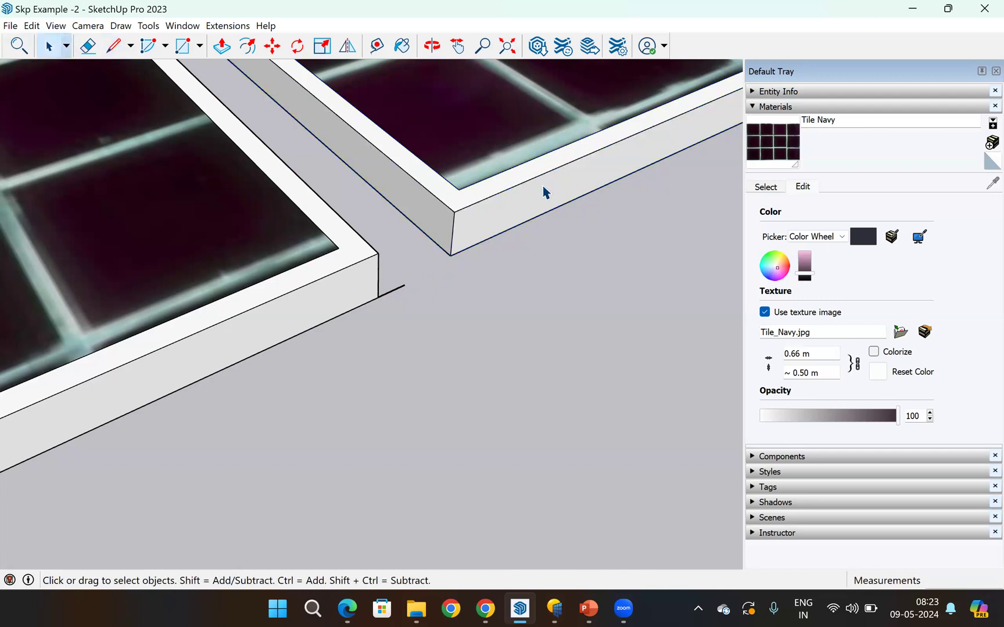
- Move the second module by its lower front corner onto the free end of the spacing line
scroll(497, 323, down, 6)
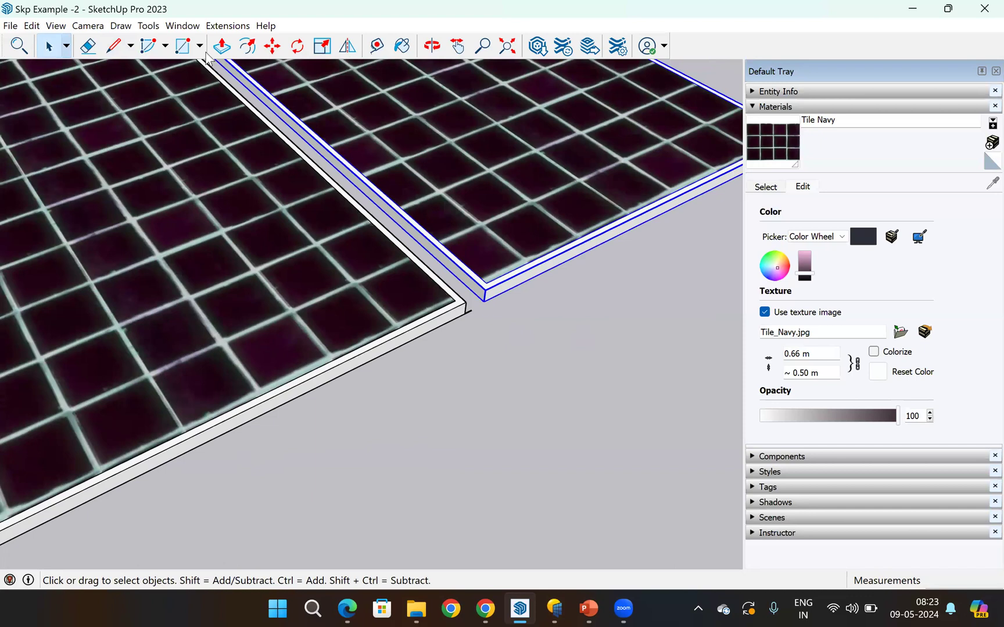
scroll(206, 55, down, 4)
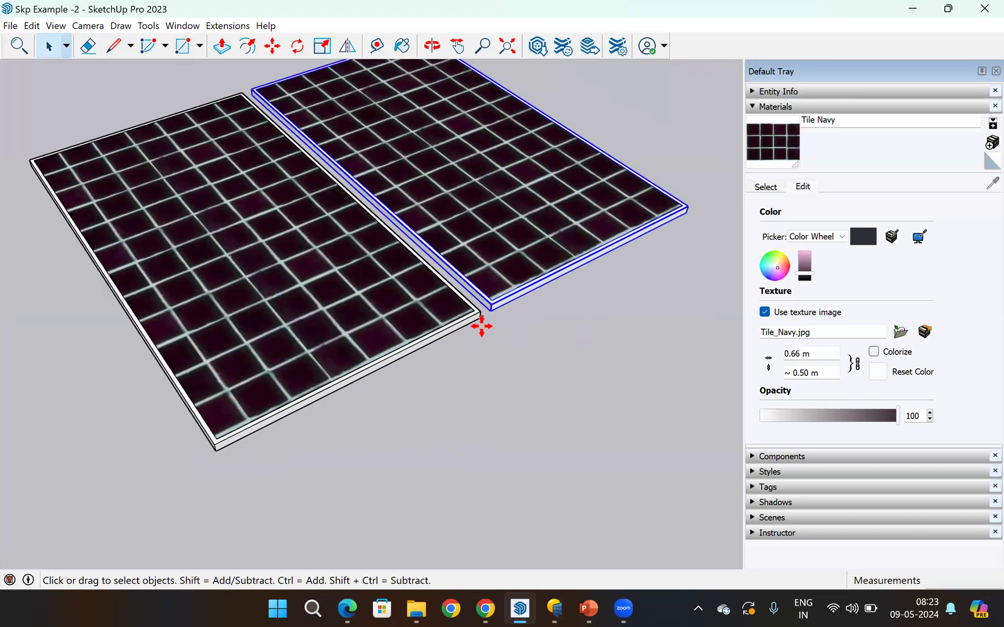
key(m)
scroll(505, 285, up, 5)
scroll(530, 274, up, 2)
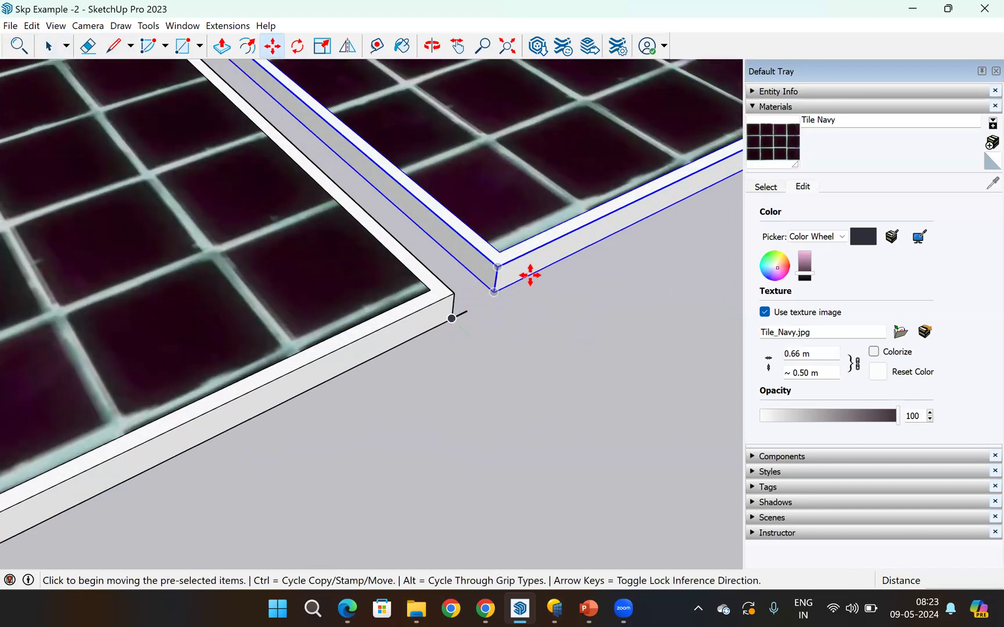
scroll(486, 329, up, 2)
click(497, 273)
click(459, 303)
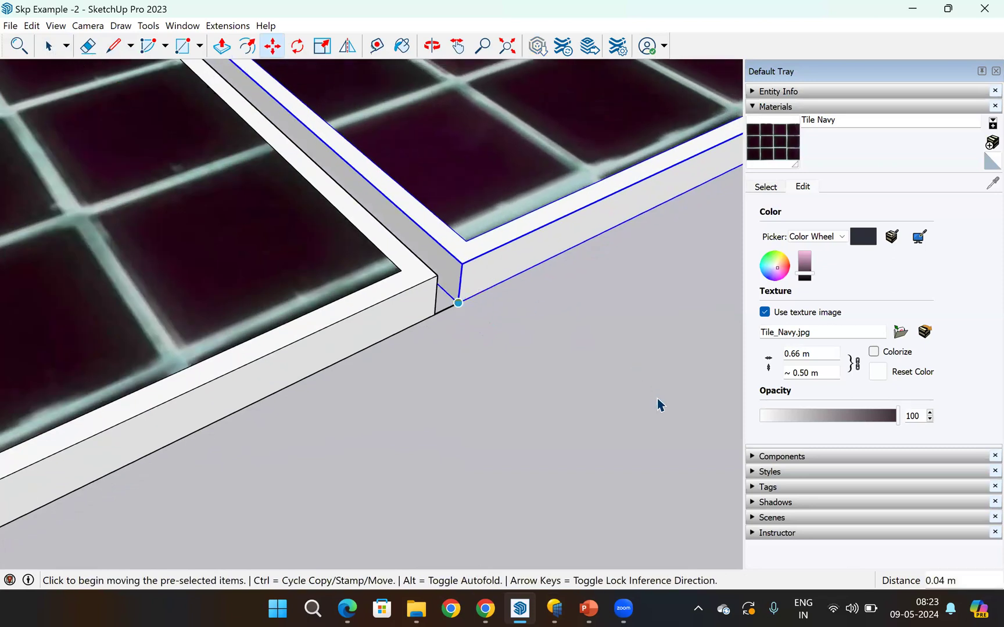
click(48, 46)
- Paste three separate copies of the second module with its spacing line into the open space behind the pair
scroll(401, 387, down, 1)
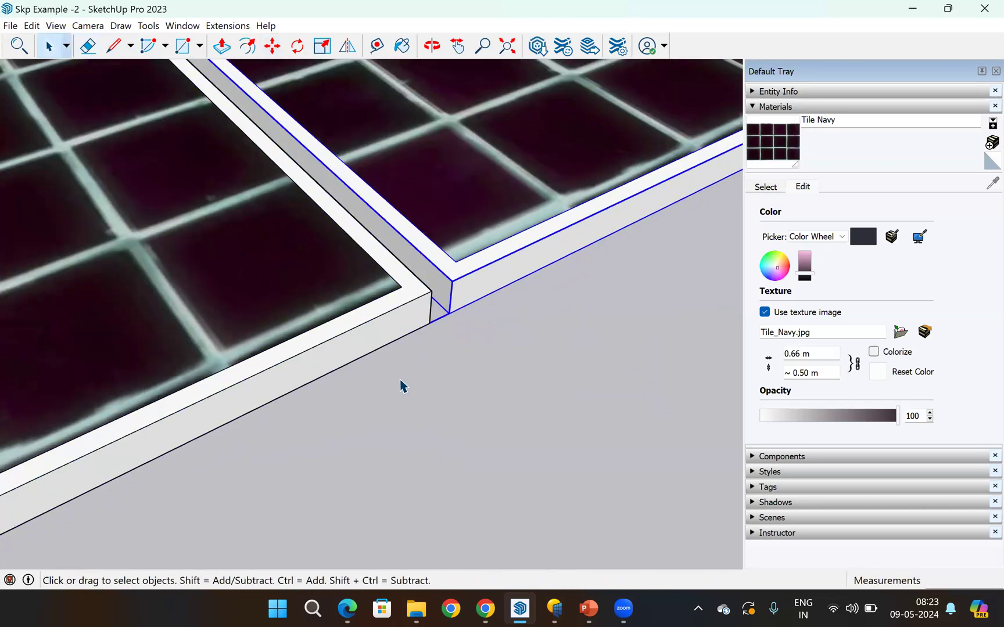
scroll(401, 387, down, 2)
scroll(453, 382, down, 2)
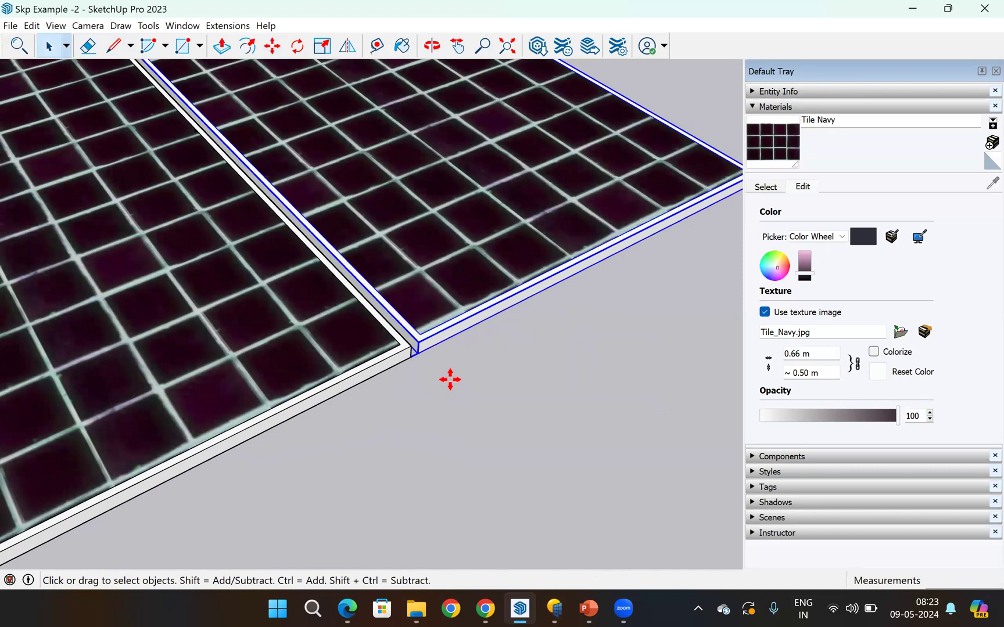
scroll(499, 303, down, 2)
scroll(307, 152, down, 2)
key(ctrl+v)
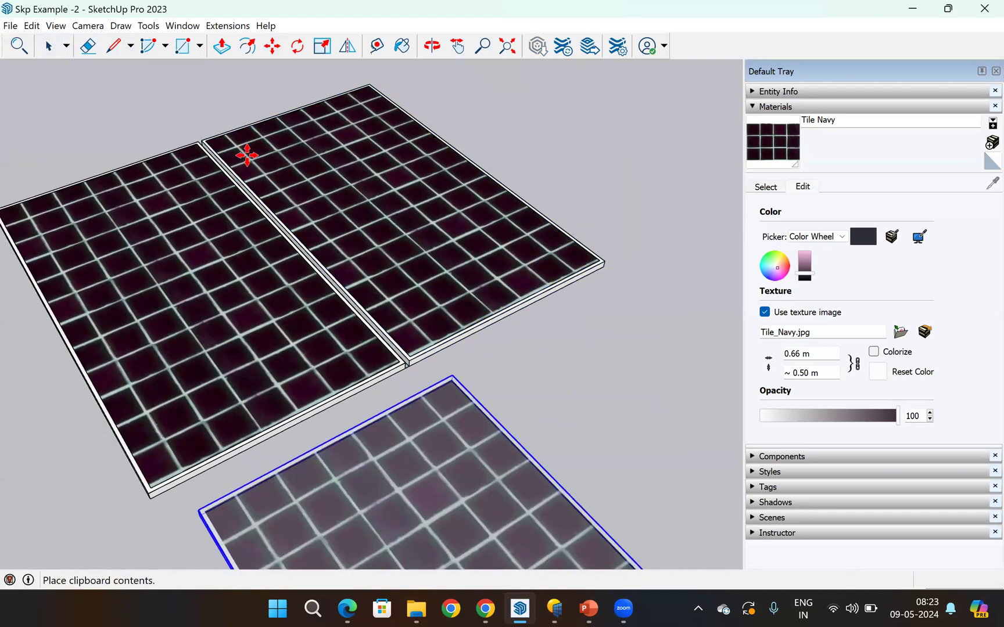
scroll(273, 186, down, 5)
scroll(450, 281, down, 3)
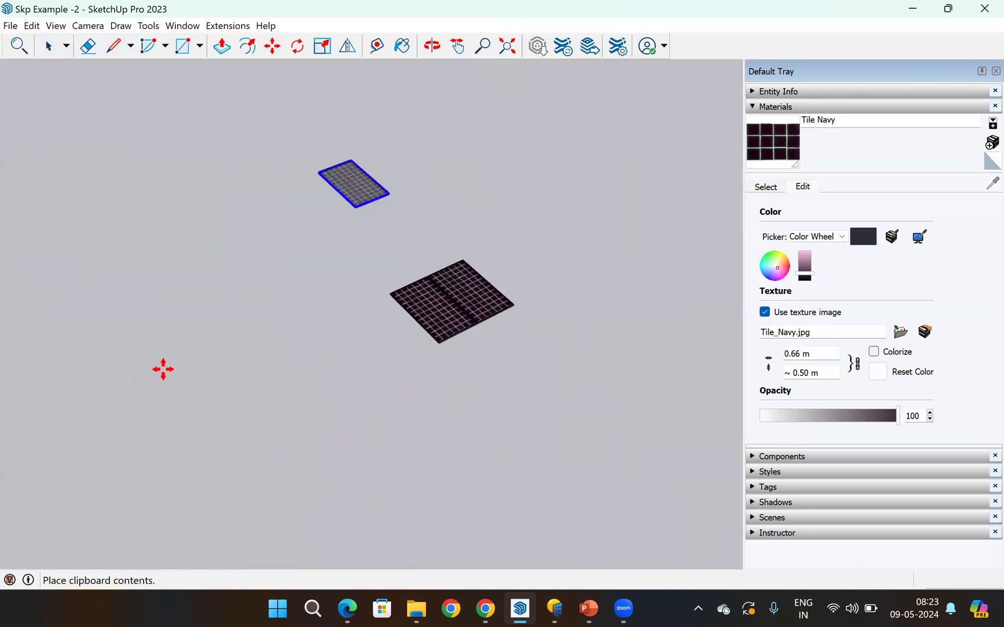
click(258, 192)
scroll(272, 192, up, 7)
scroll(361, 187, down, 5)
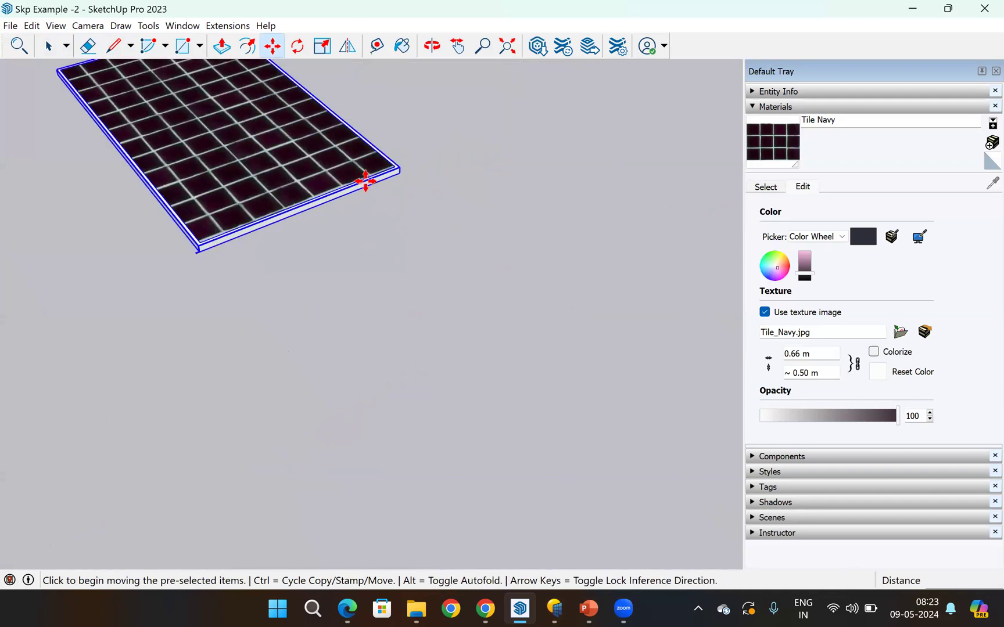
key(ctrl+v)
scroll(387, 168, down, 1)
scroll(353, 186, down, 1)
click(383, 133)
scroll(363, 247, down, 2)
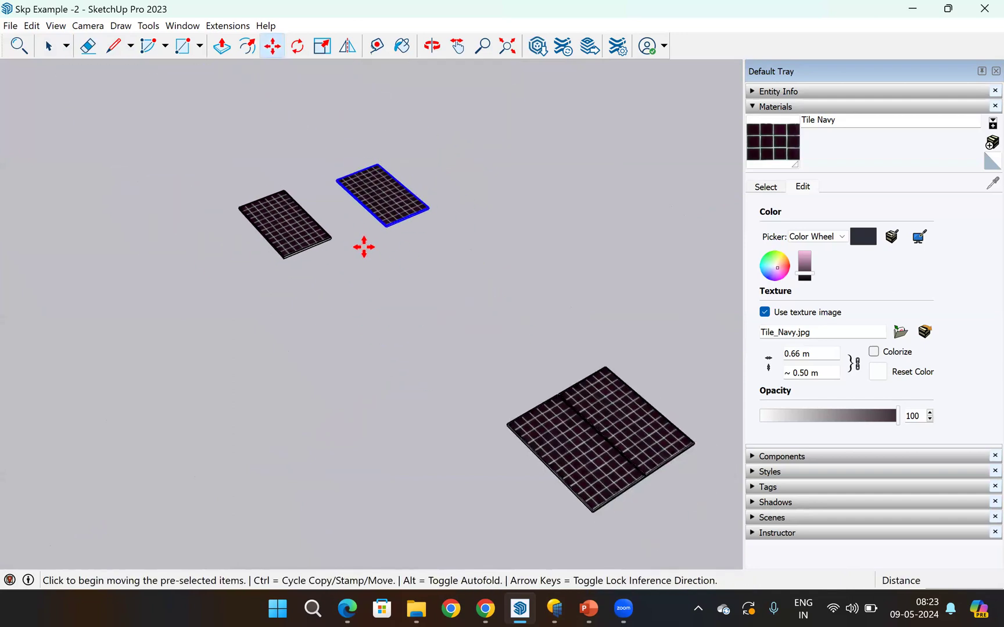
key(ctrl+v)
click(501, 127)
click(49, 46)
- Move the nearest pasted module by the end of its spacing line towards the second module's lower outer corner
drag(143, 161, 340, 298)
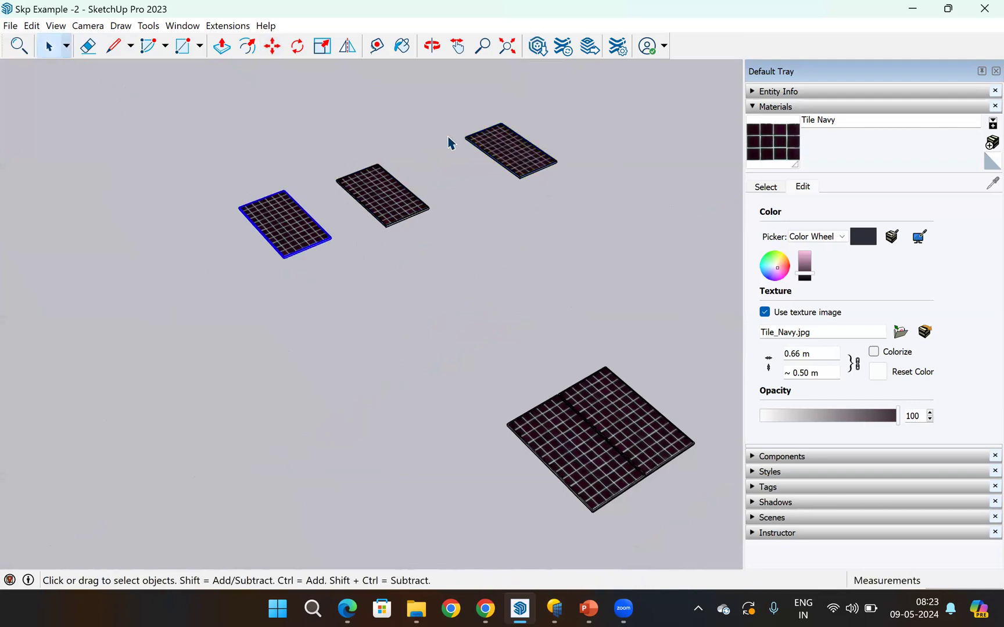
click(272, 46)
scroll(274, 261, up, 10)
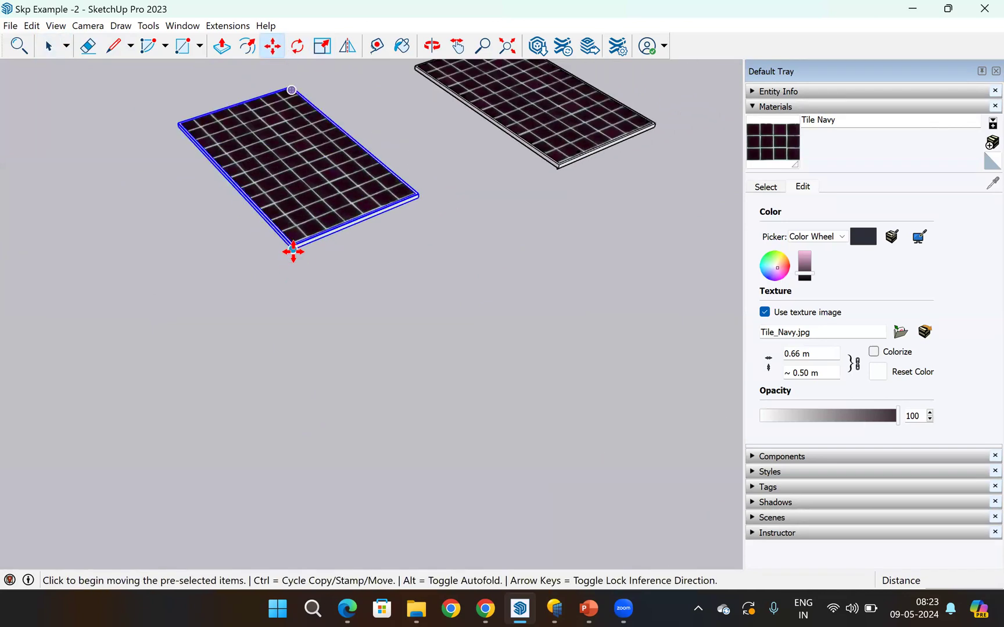
click(281, 230)
scroll(183, 230, down, 6)
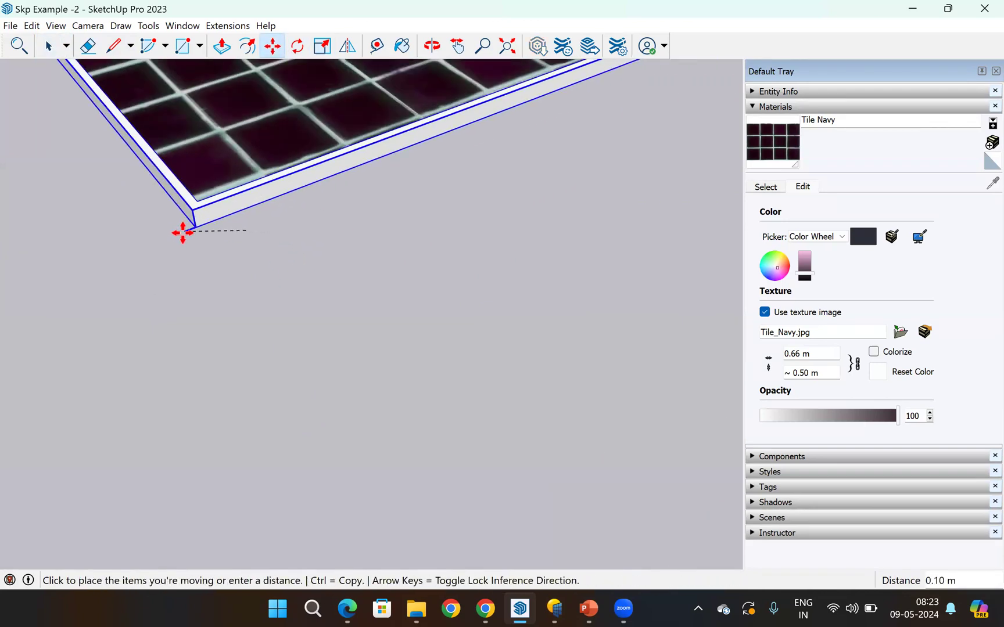
scroll(385, 228, down, 8)
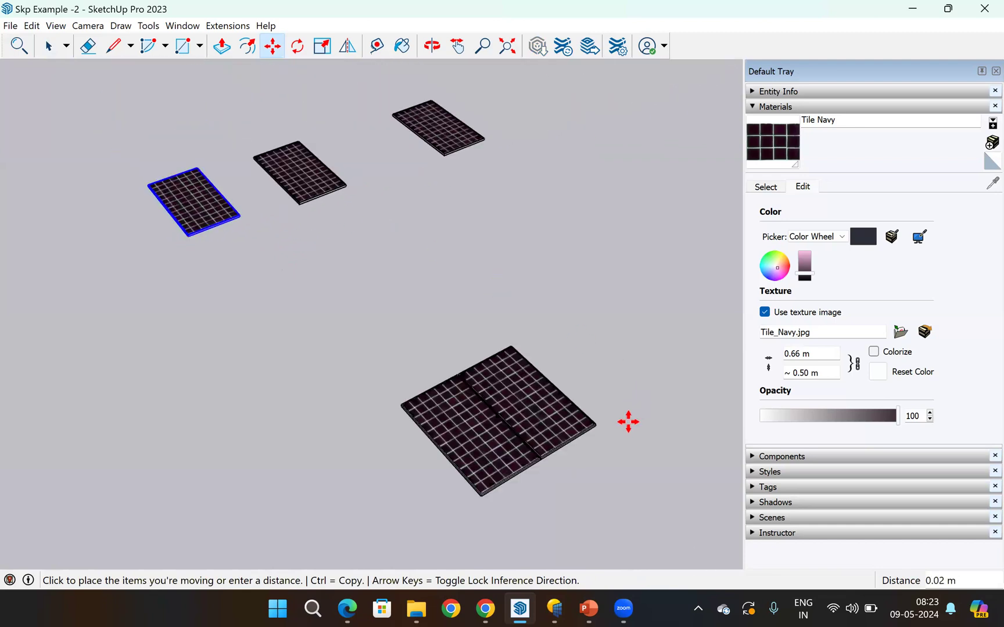
scroll(585, 410, up, 5)
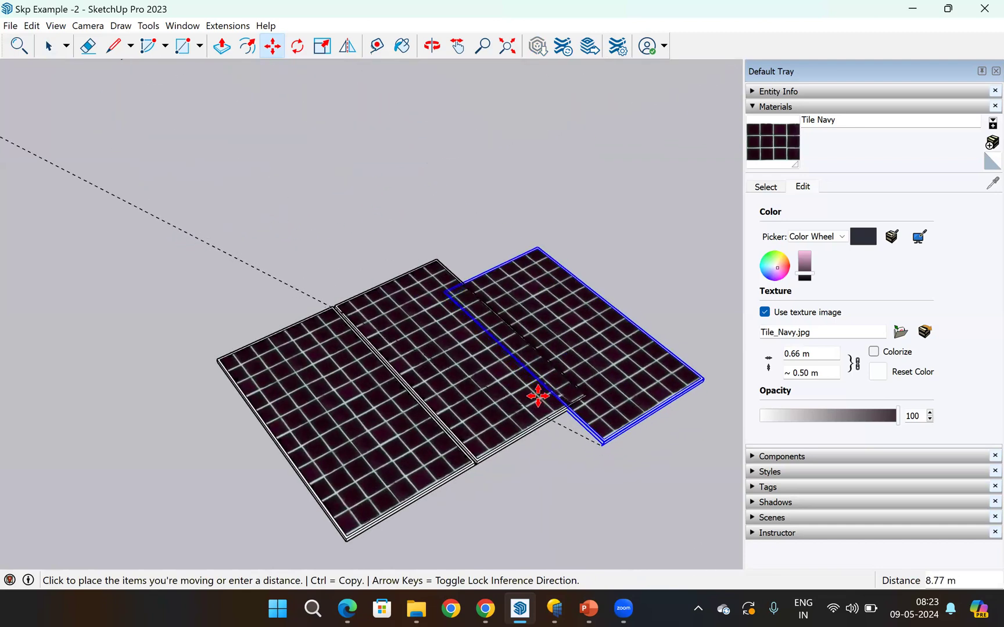
scroll(486, 414, up, 8)
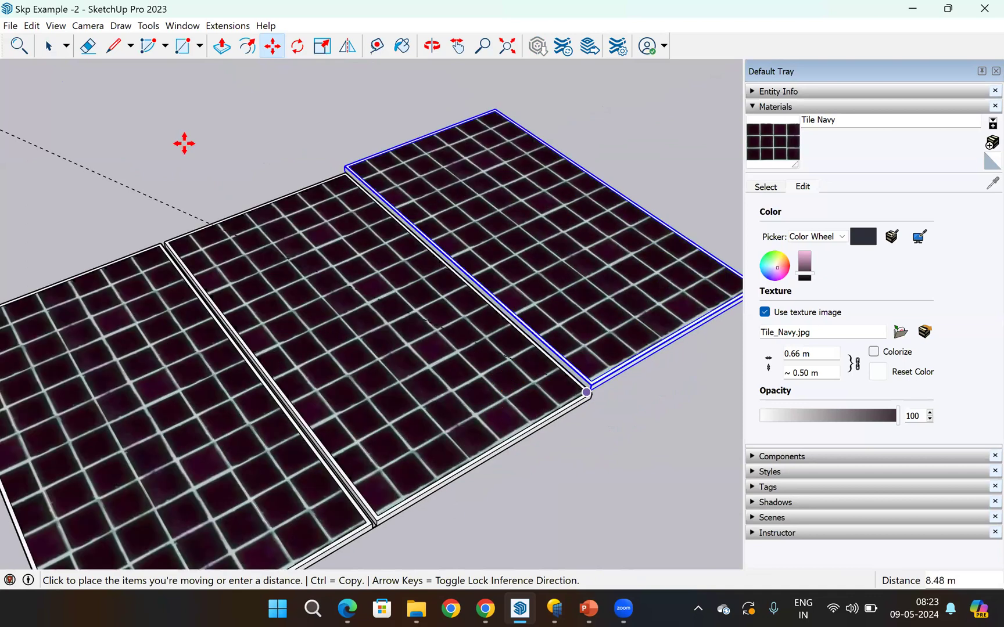
scroll(622, 381, up, 4)
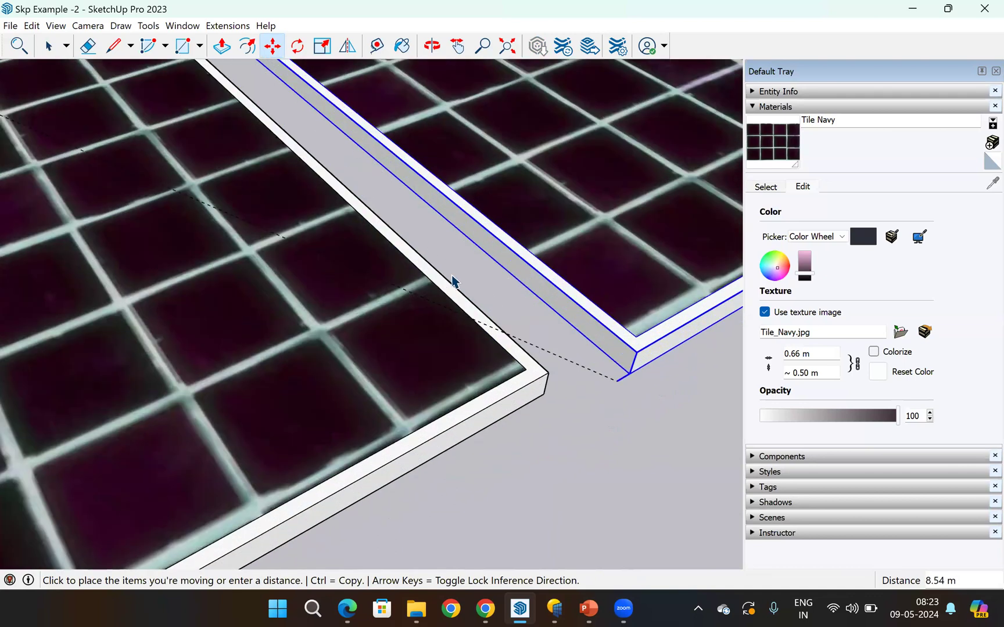
- Place the panel being moved against the bottom end corner of the two-panel row as its third panel
click(544, 393)
scroll(358, 434, down, 3)
scroll(255, 162, down, 6)
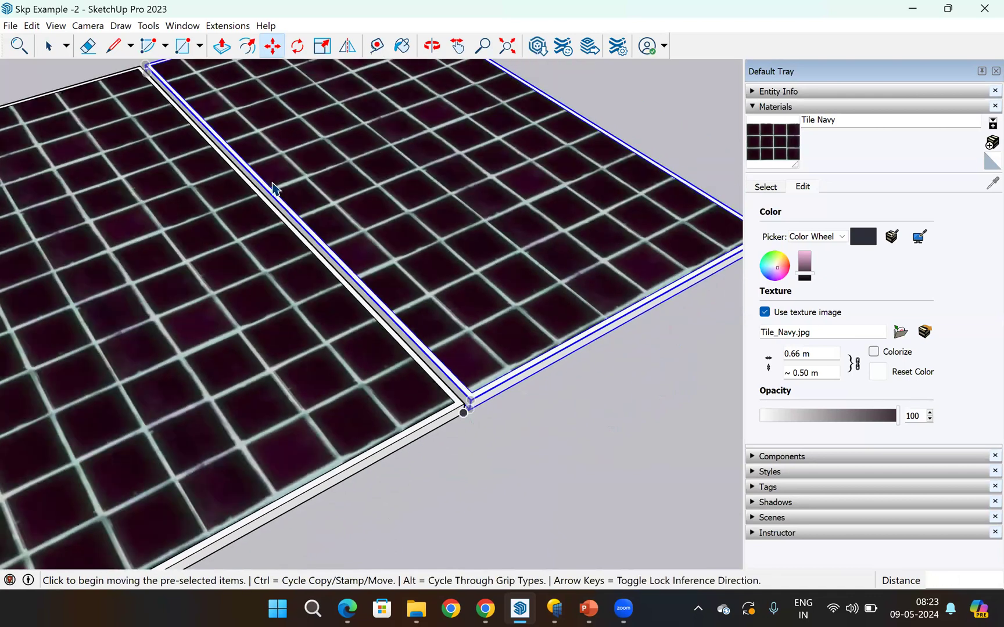
scroll(195, 149, down, 4)
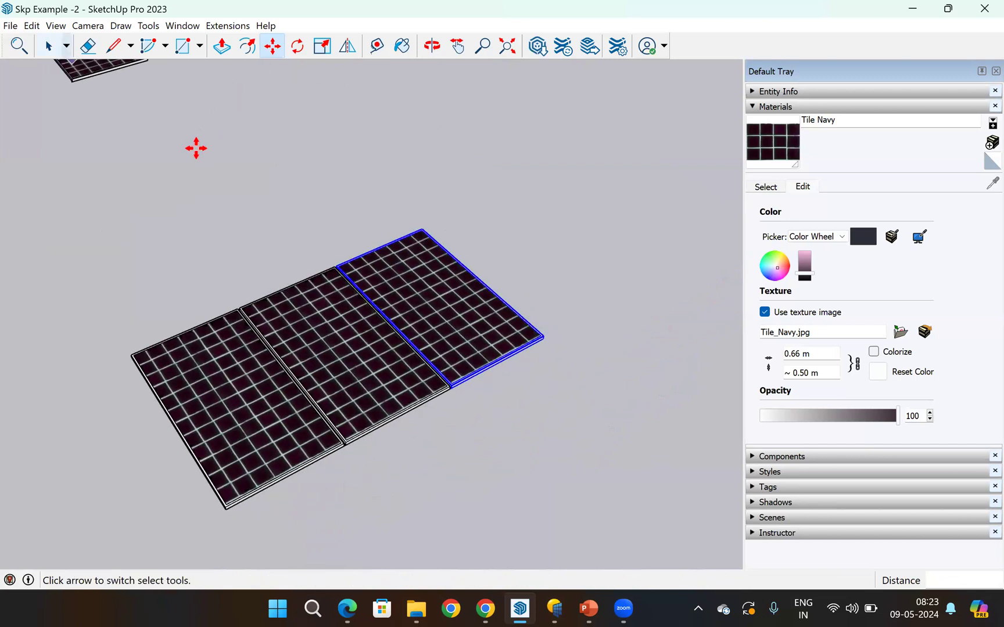
- Move the selected loose panel by the tip of its short corner spacer line onto the row's bottom end corner as the fourth panel
scroll(220, 150, up, 10)
scroll(225, 152, up, 2)
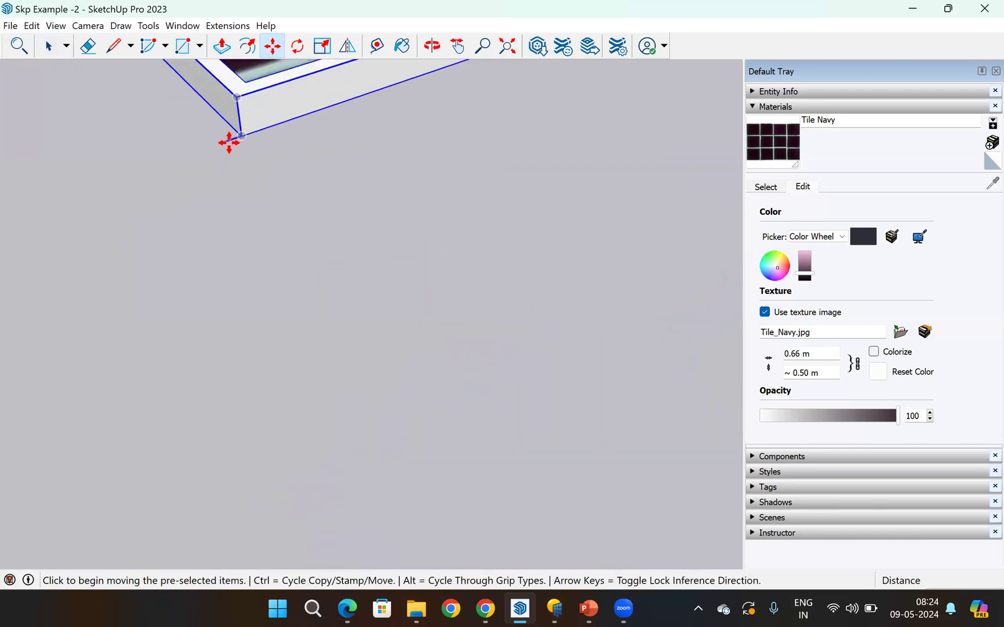
click(217, 142)
scroll(136, 180, down, 8)
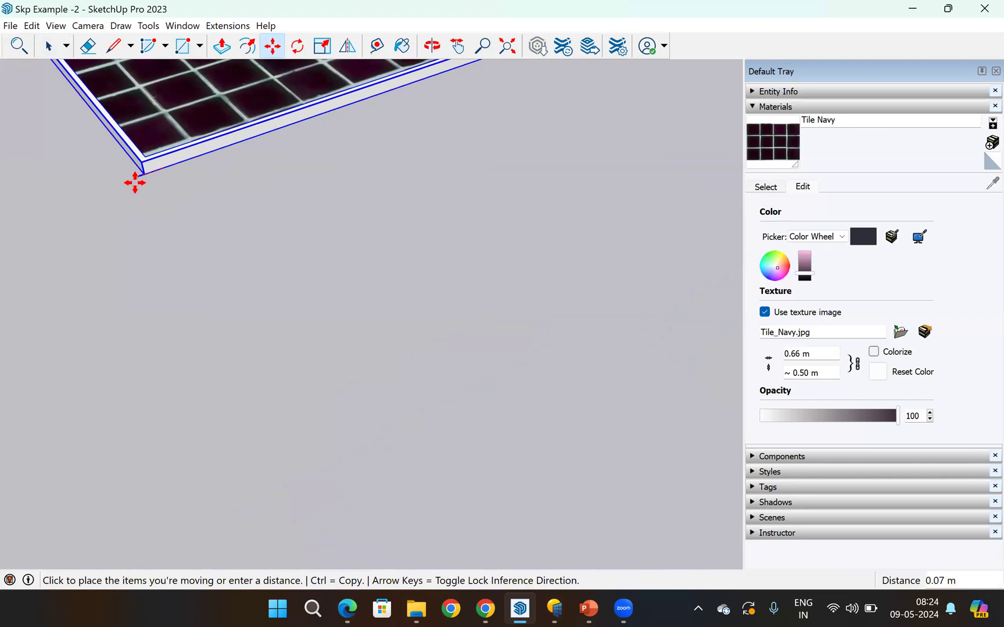
scroll(360, 314, up, 10)
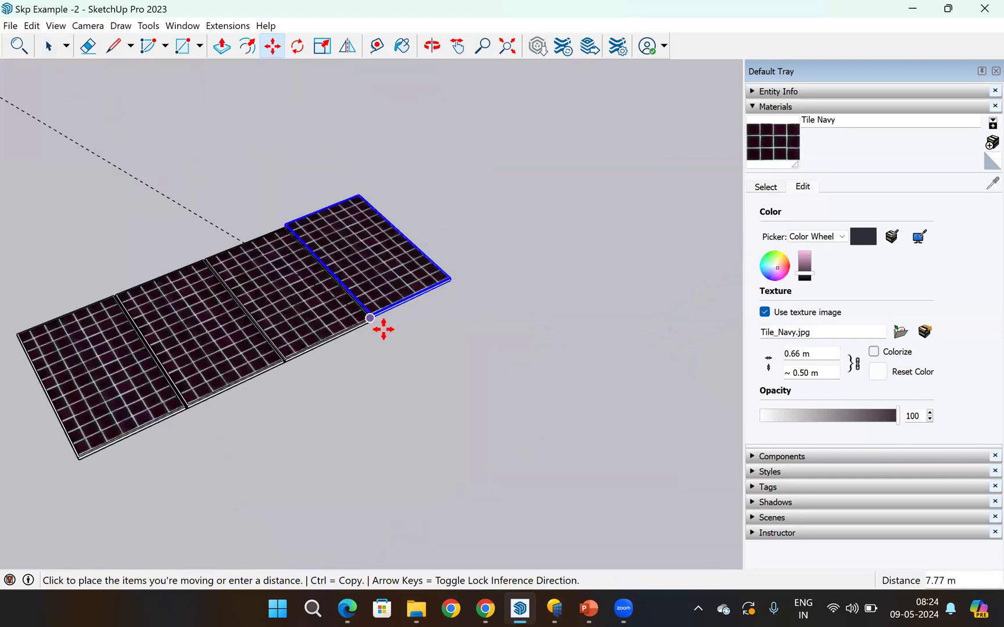
scroll(316, 291, up, 3)
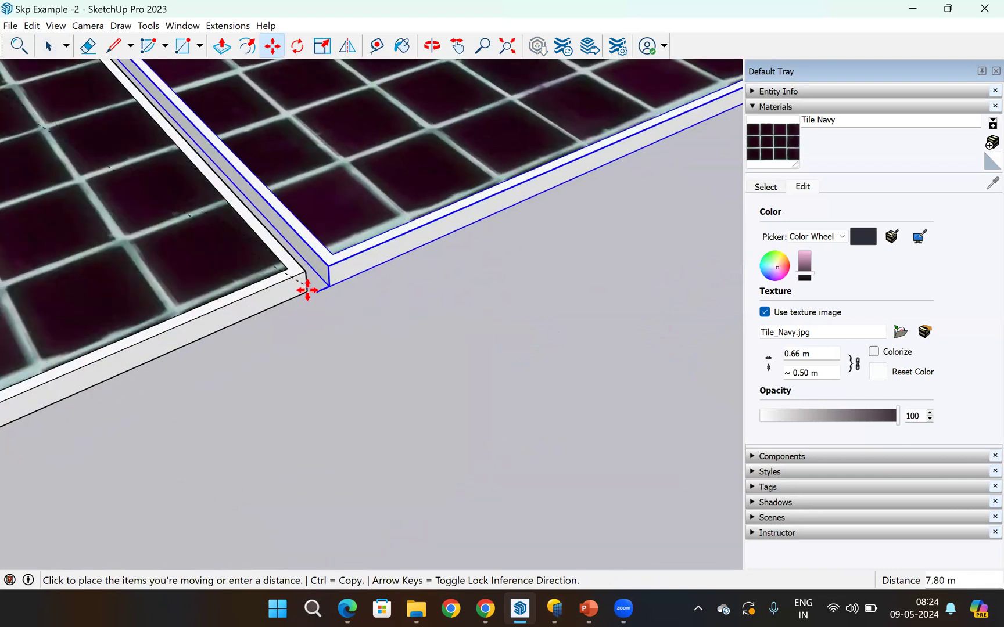
click(319, 287)
scroll(324, 355, down, 10)
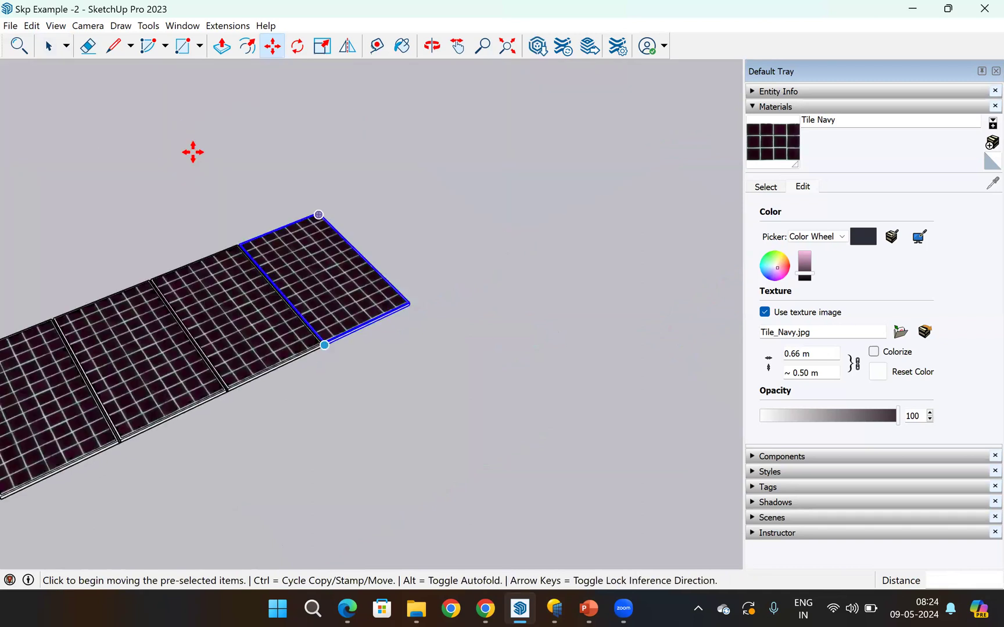
- Move the last loose panel by its corner spacer line onto the free end corner of the four-panel row
click(49, 46)
drag(174, 139, 342, 270)
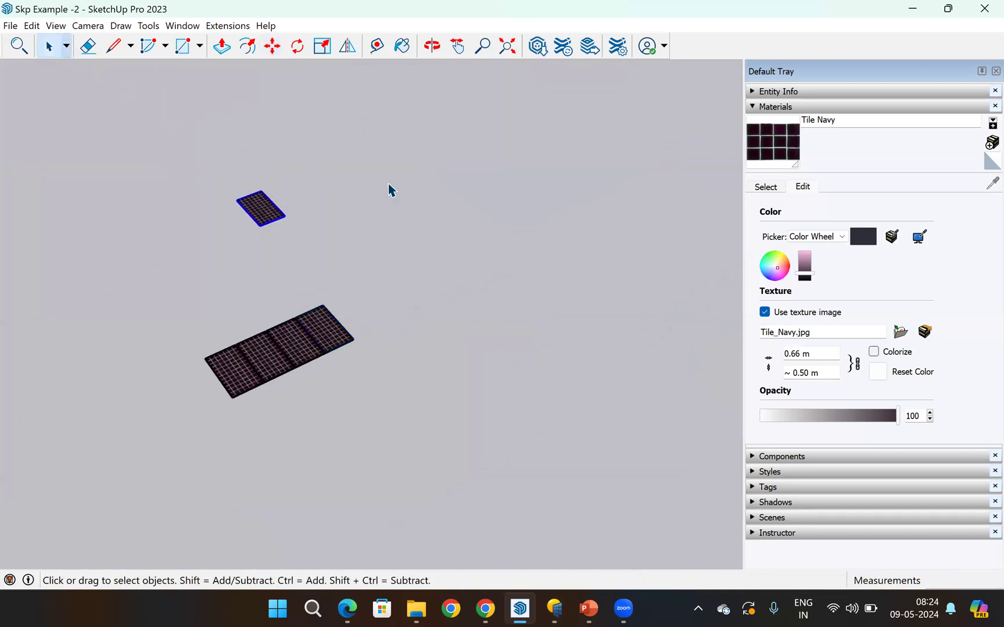
click(272, 46)
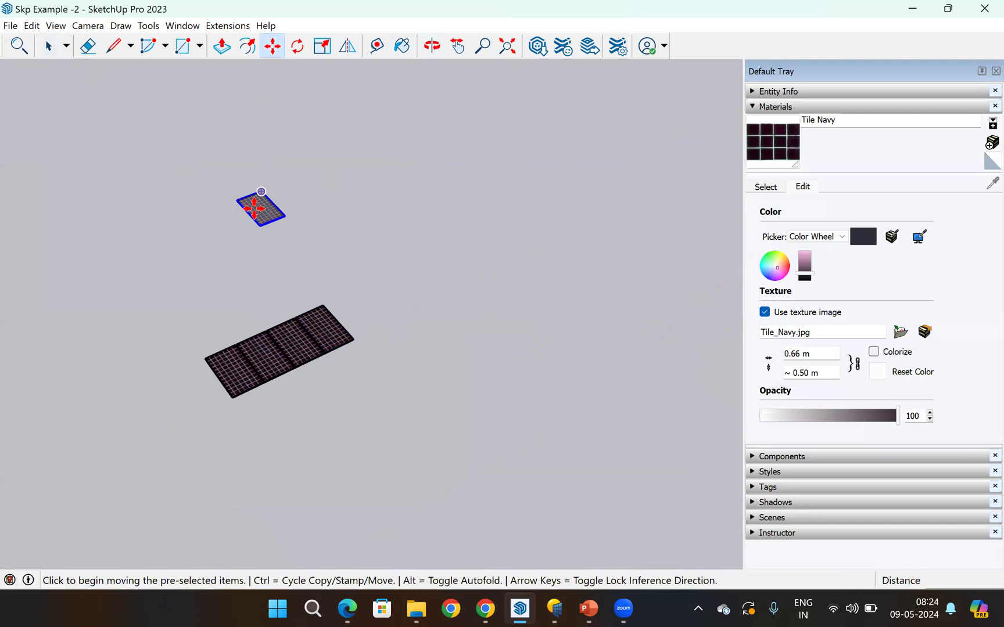
scroll(239, 265, up, 2)
scroll(269, 213, up, 8)
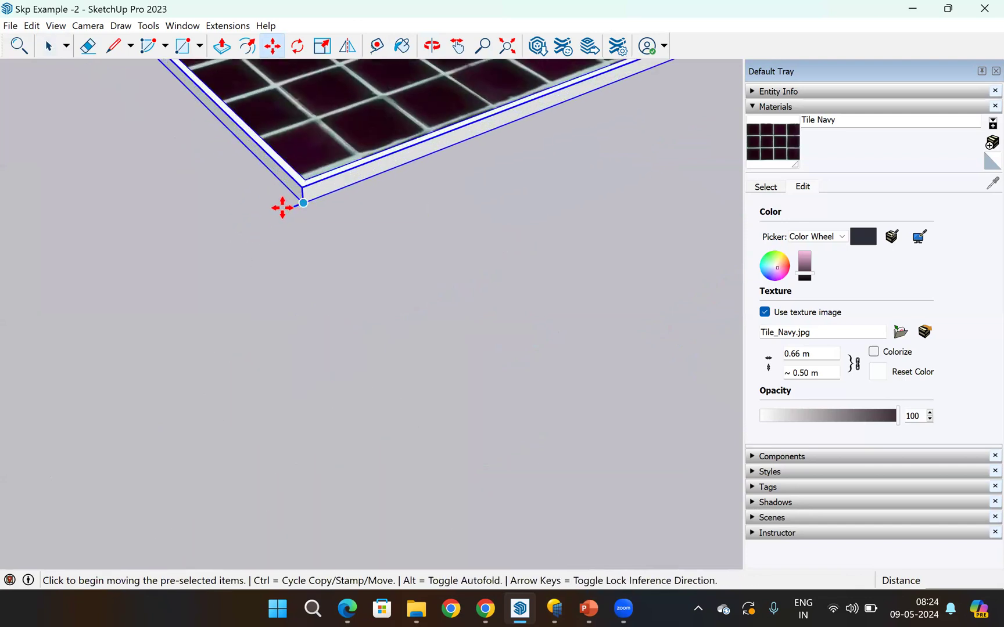
click(295, 205)
scroll(348, 169, down, 6)
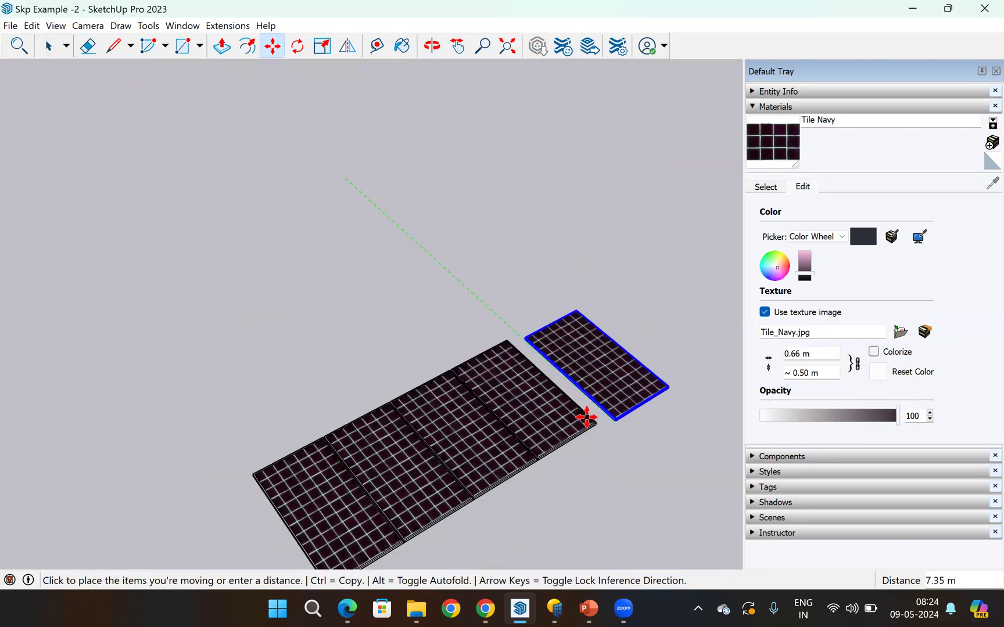
scroll(560, 384, up, 4)
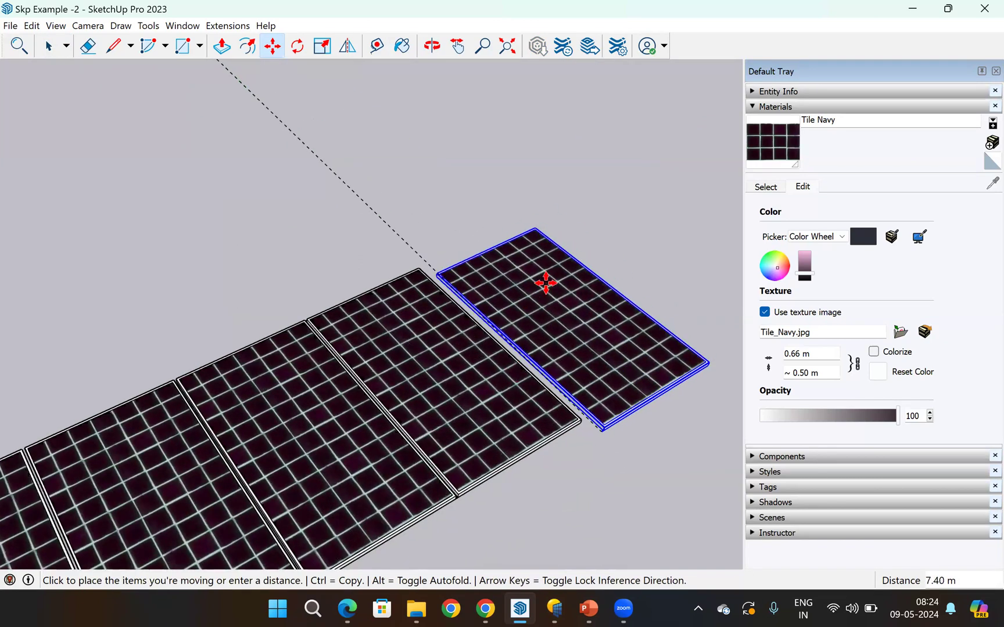
scroll(534, 343, up, 1)
scroll(238, 78, up, 4)
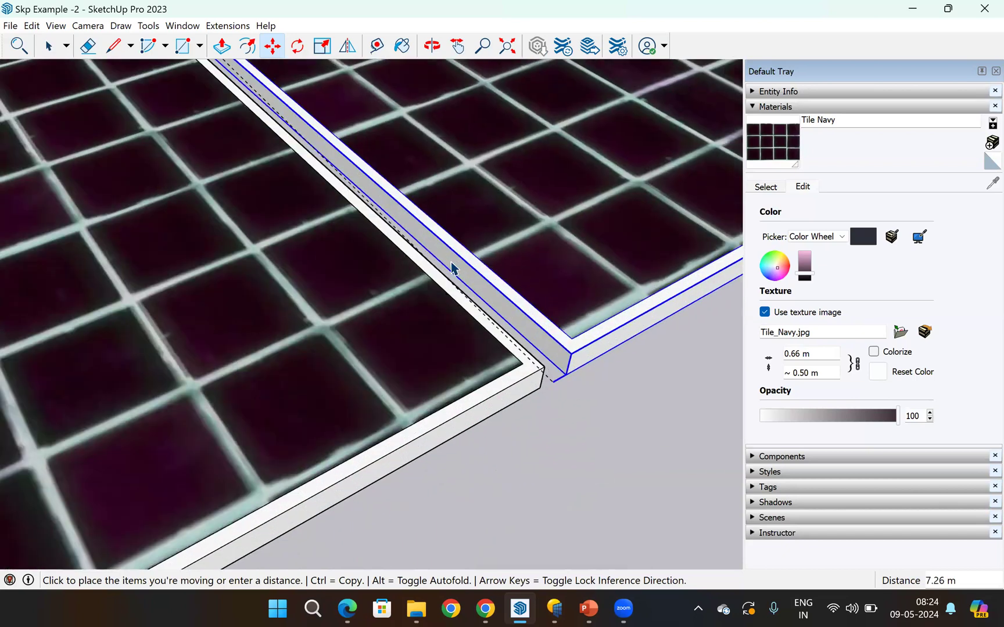
click(351, 317)
scroll(325, 331, down, 4)
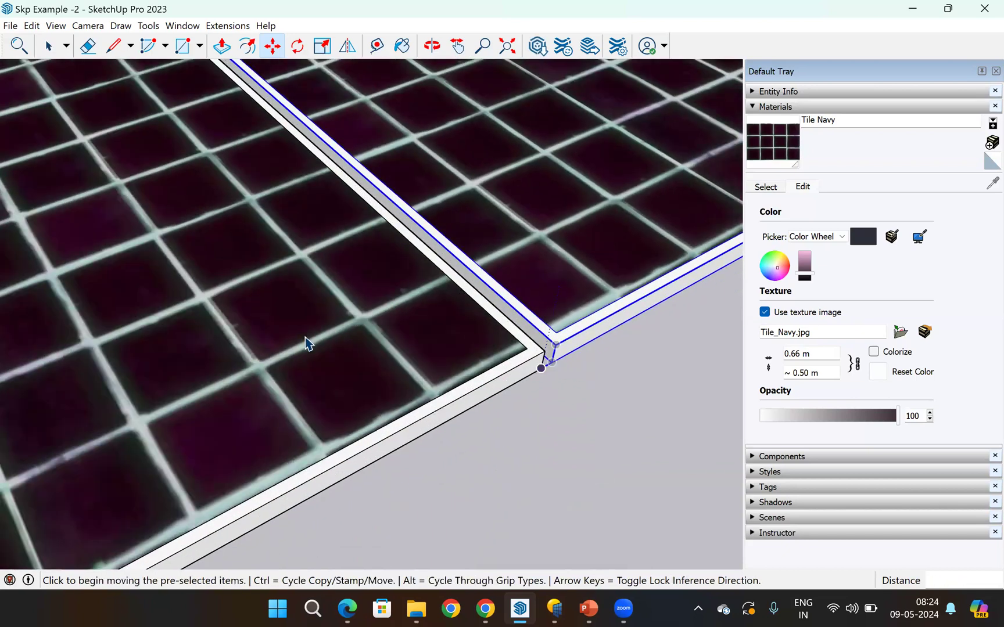
scroll(264, 213, down, 5)
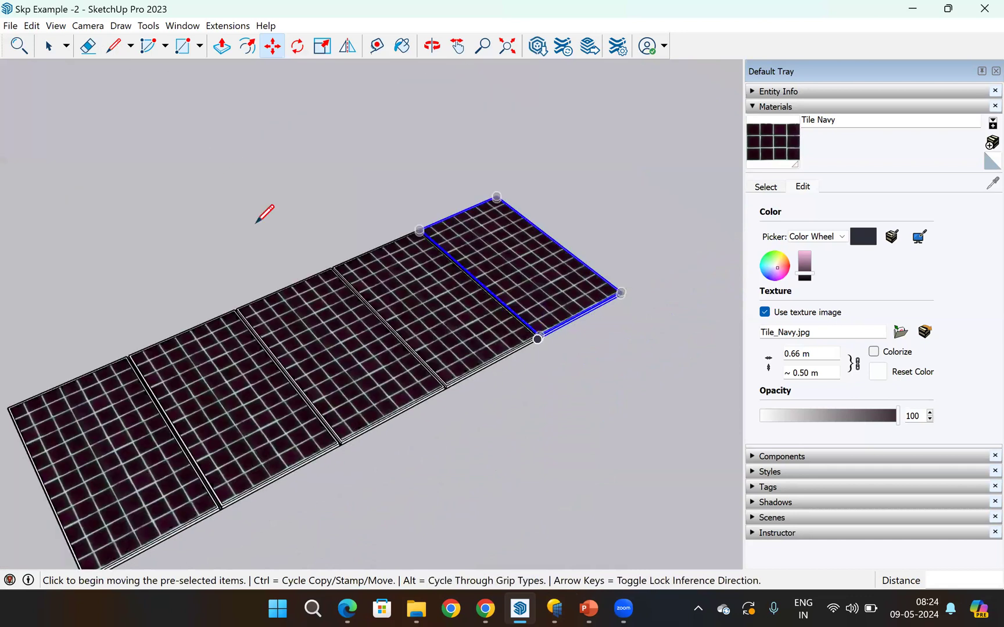
key(space)
scroll(366, 348, down, 3)
scroll(369, 351, up, 6)
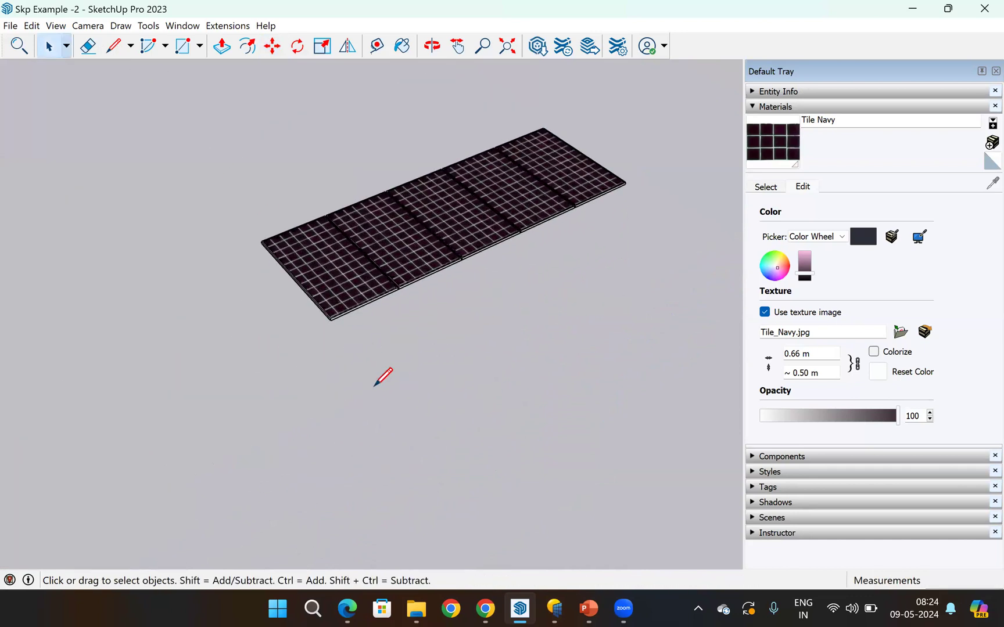
key(l)
scroll(363, 357, up, 5)
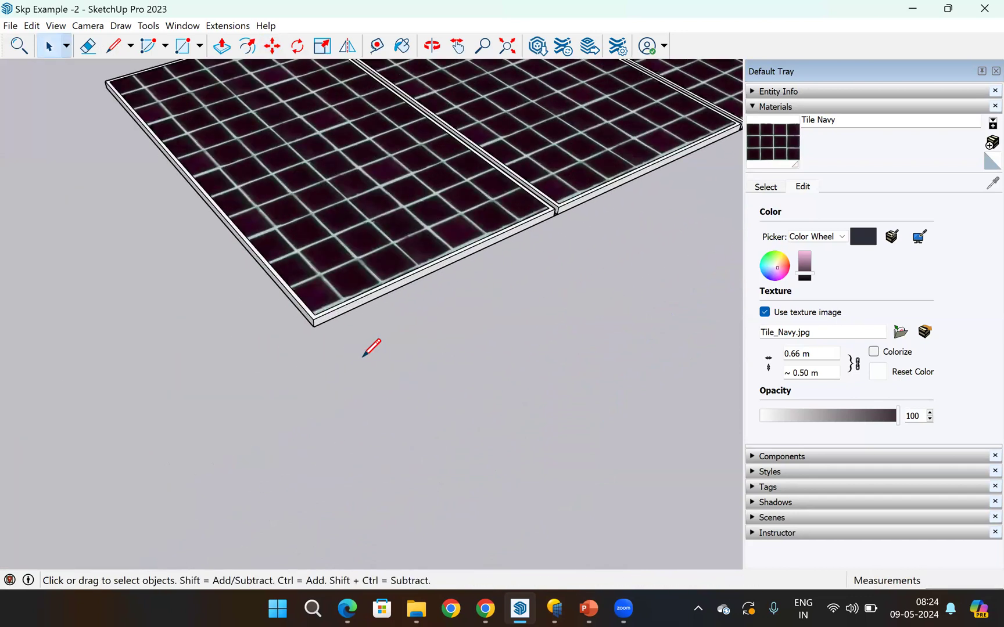
click(360, 359)
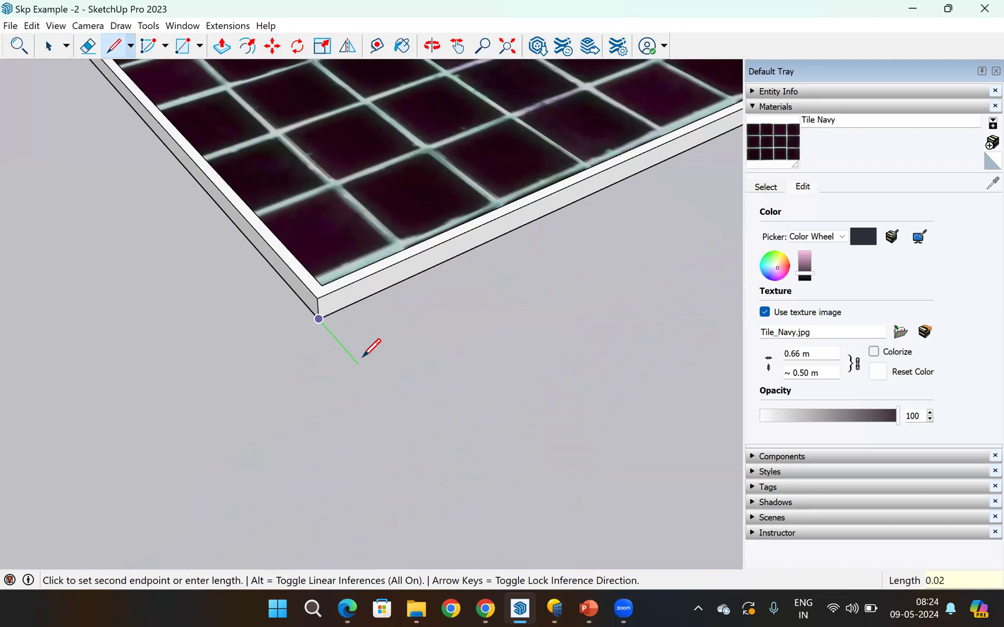
key(alt)
key(Escape)
scroll(278, 348, down, 5)
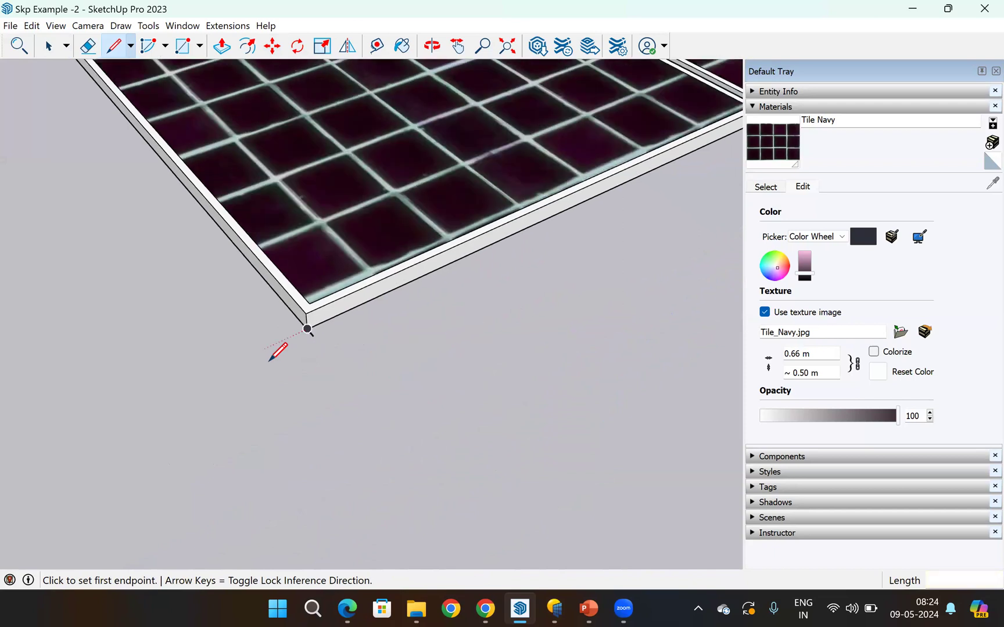
- Copy the complete five-panel row and paste the duplicate behind the original row
click(56, 46)
scroll(406, 211, down, 2)
drag(170, 127, 610, 338)
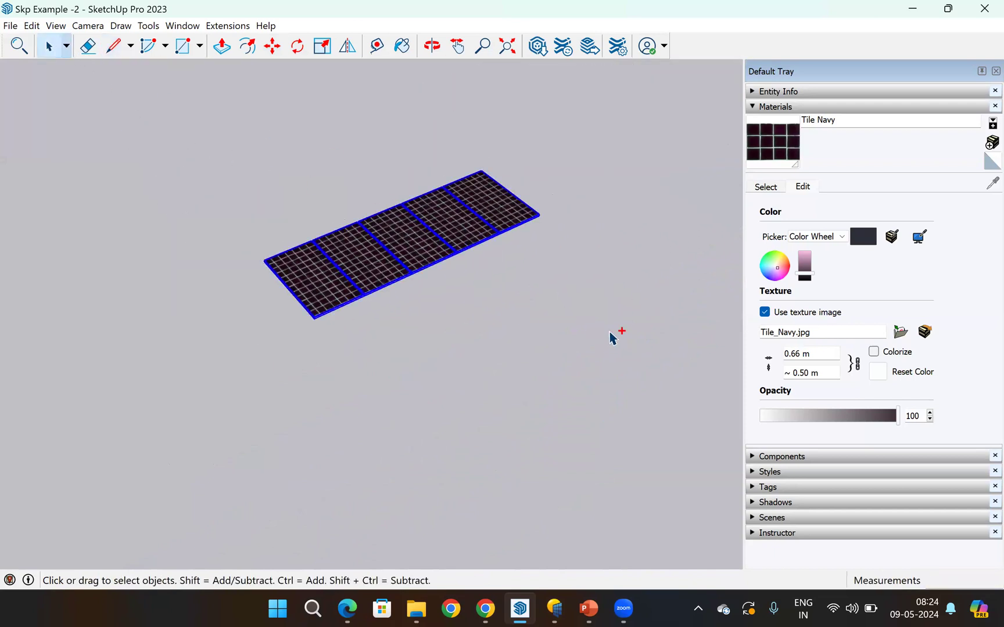
key(ctrl+c)
key(ctrl+v)
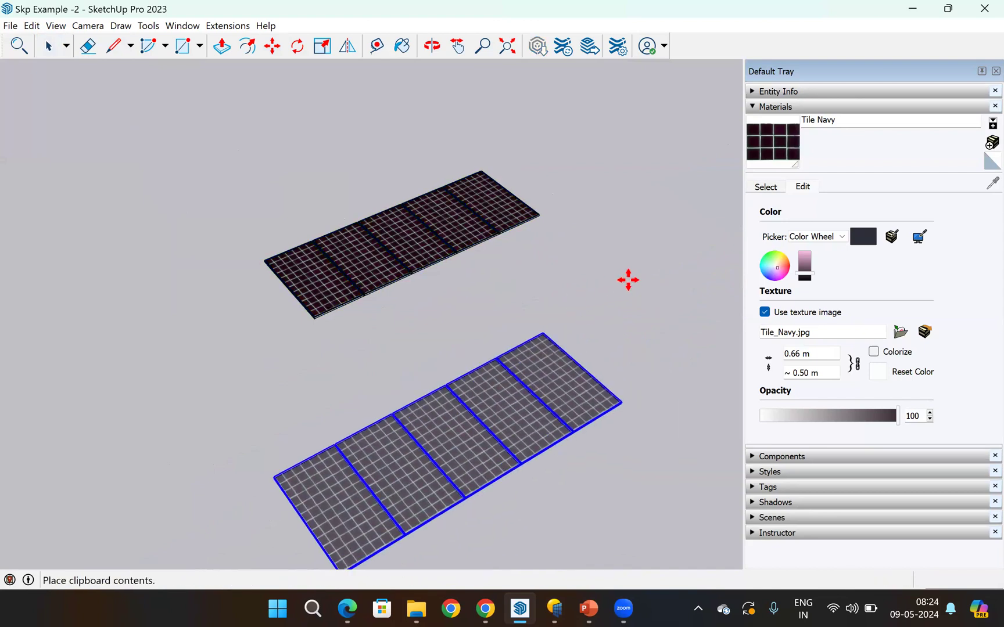
scroll(608, 297, down, 2)
click(348, 148)
key(Escape)
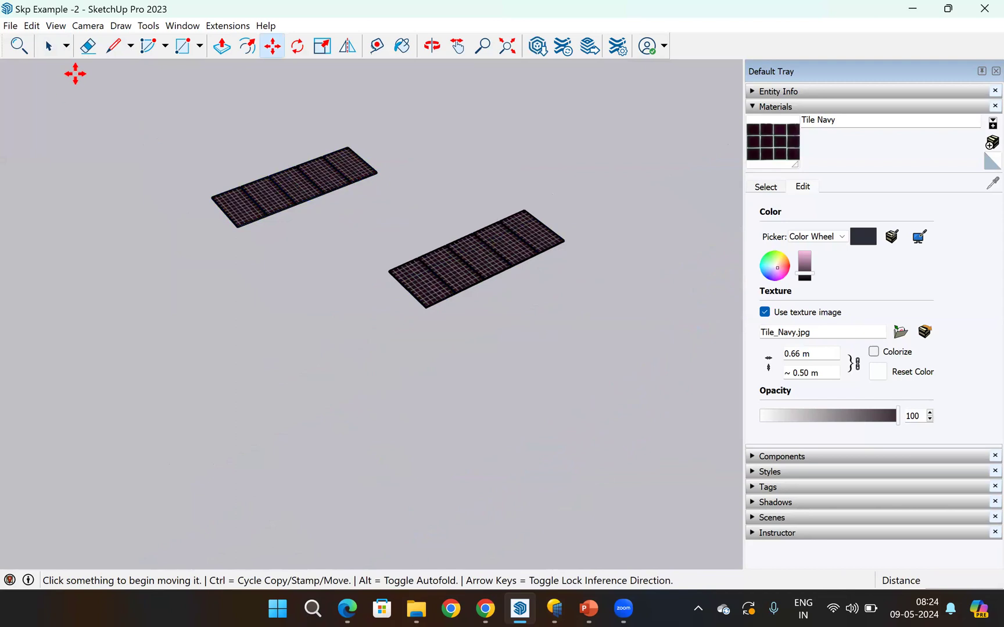
- Select the rear five-panel row and place two more copies of the row behind the existing ones
click(51, 55)
drag(168, 85, 426, 250)
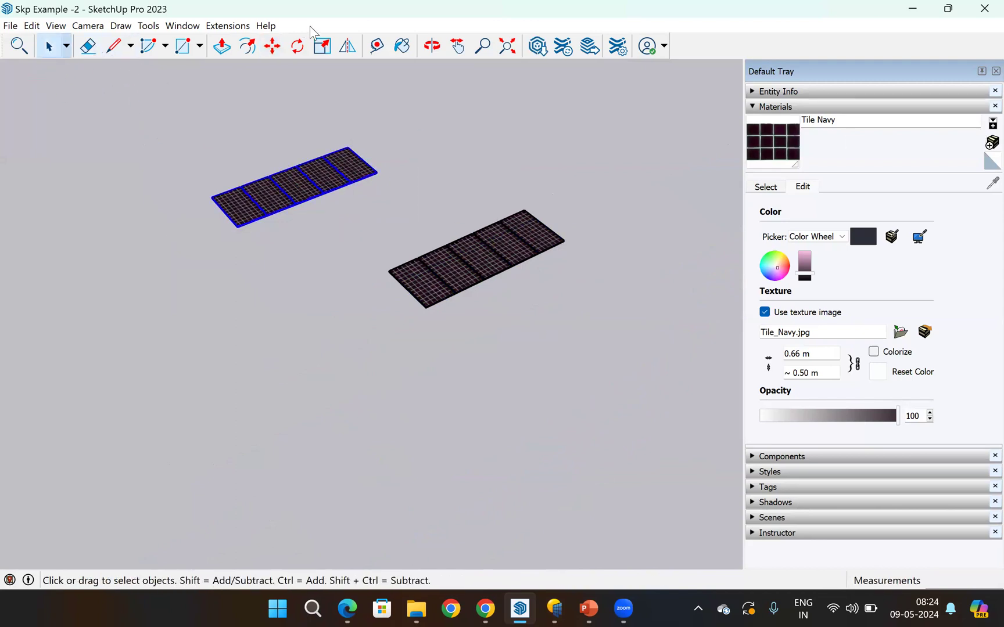
click(271, 46)
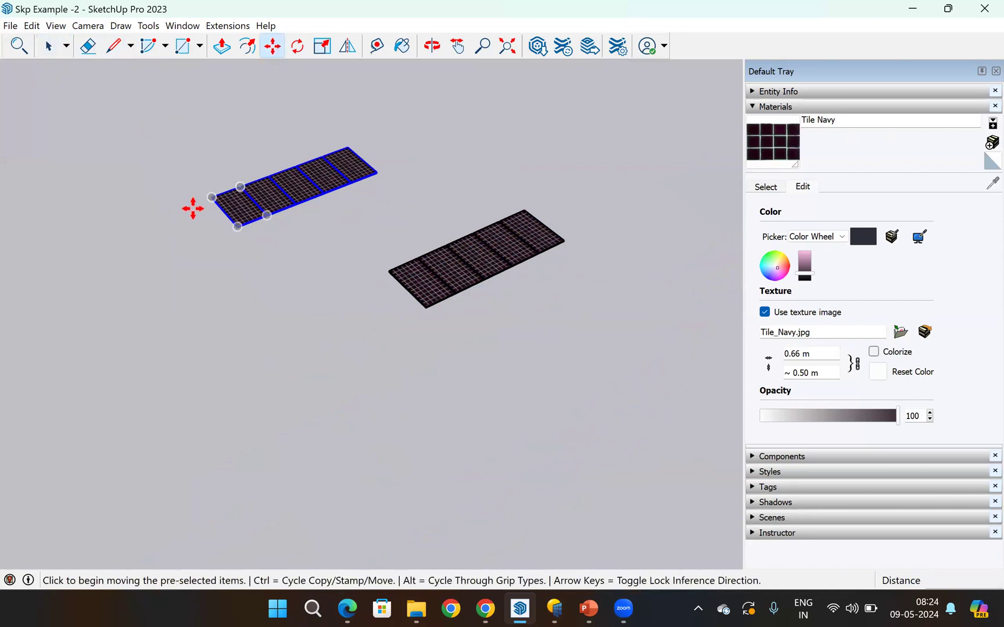
scroll(227, 187, up, 5)
scroll(227, 189, up, 1)
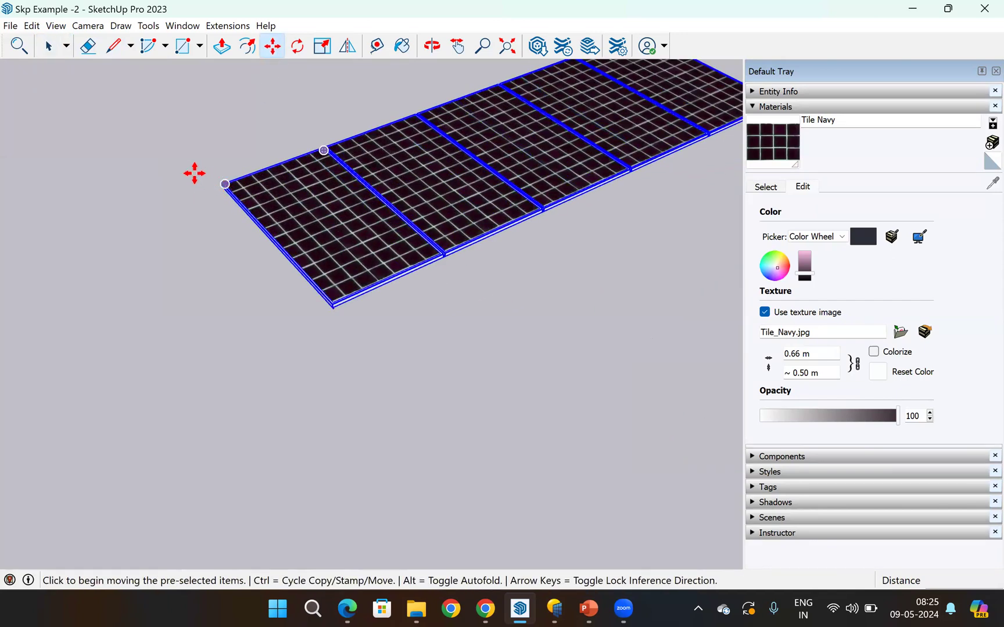
scroll(195, 173, up, 3)
scroll(190, 242, up, 4)
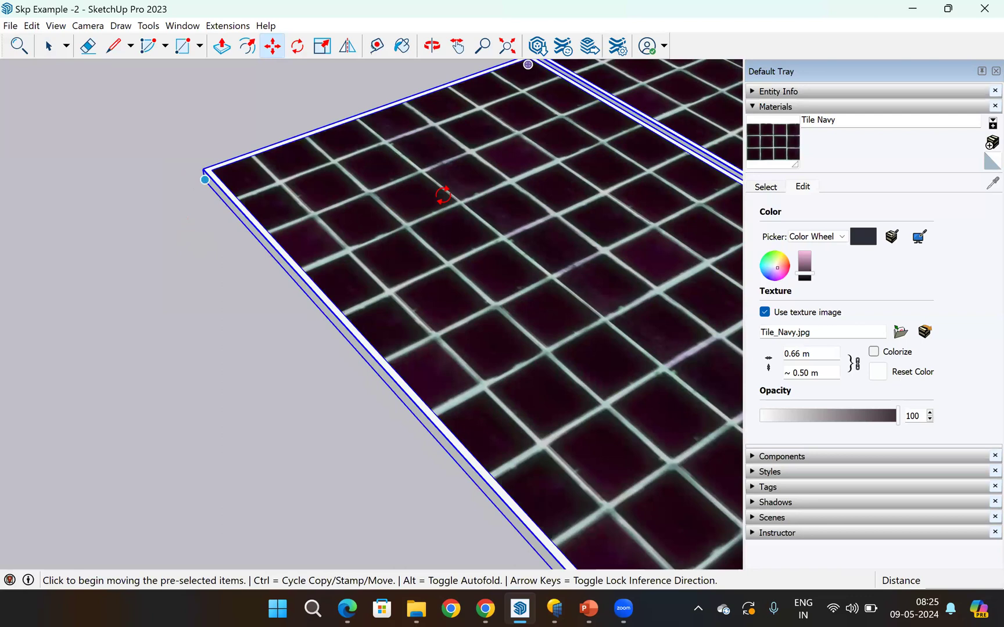
scroll(482, 131, down, 1)
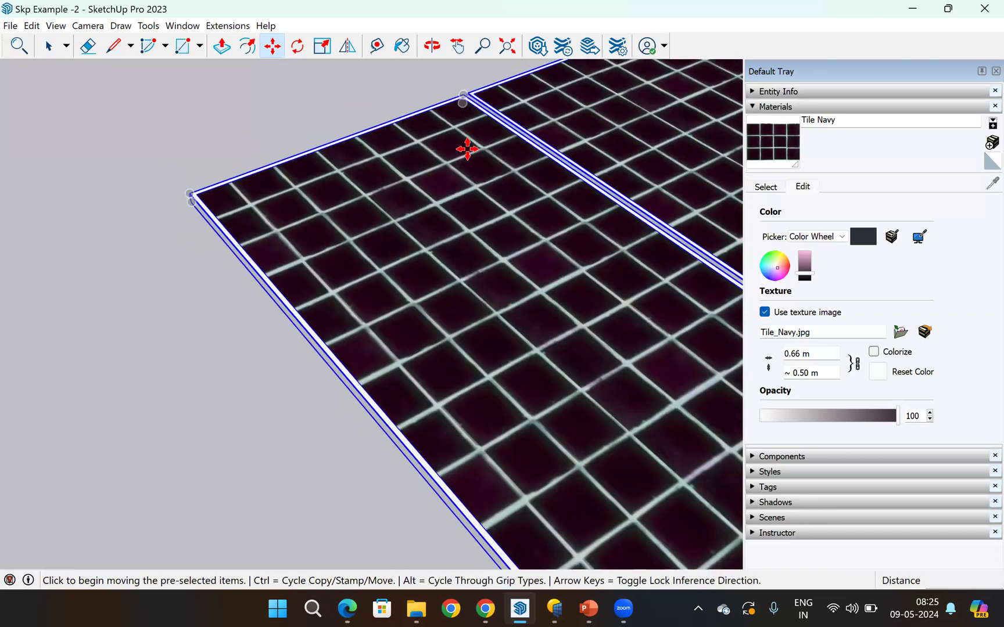
scroll(504, 102, down, 3)
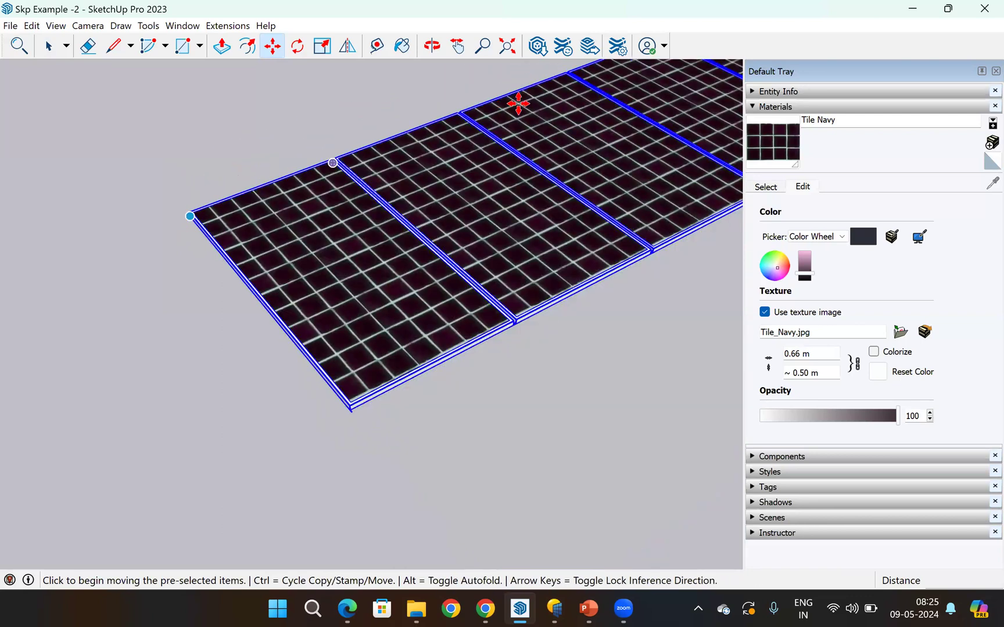
scroll(518, 104, down, 6)
key(Escape)
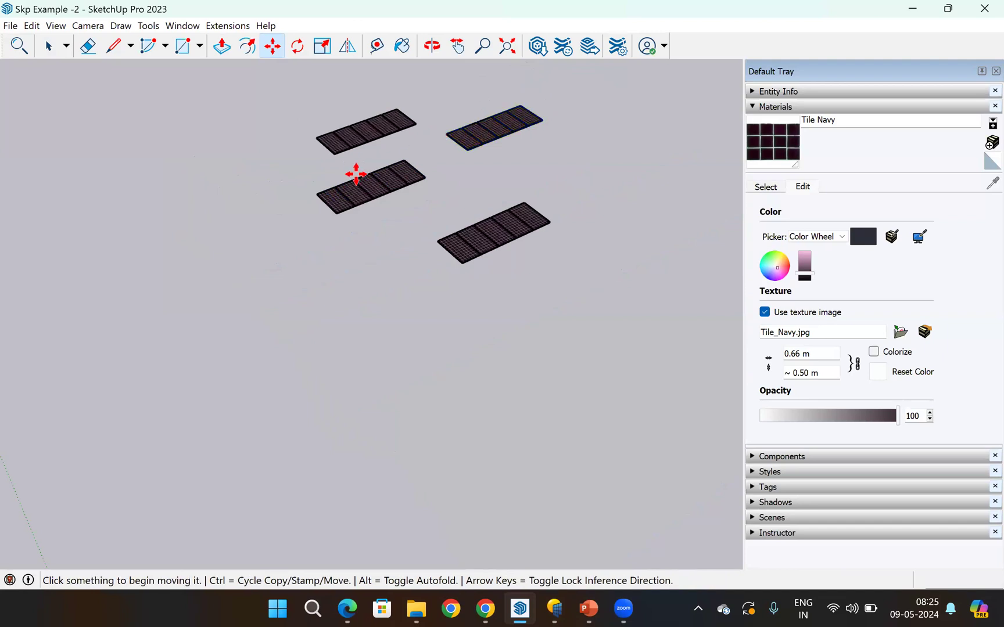
- Move the nearest rear five-panel row by its corner spacer line onto the front row's bottom end corner, forming a two-row block
click(49, 46)
scroll(426, 174, up, 2)
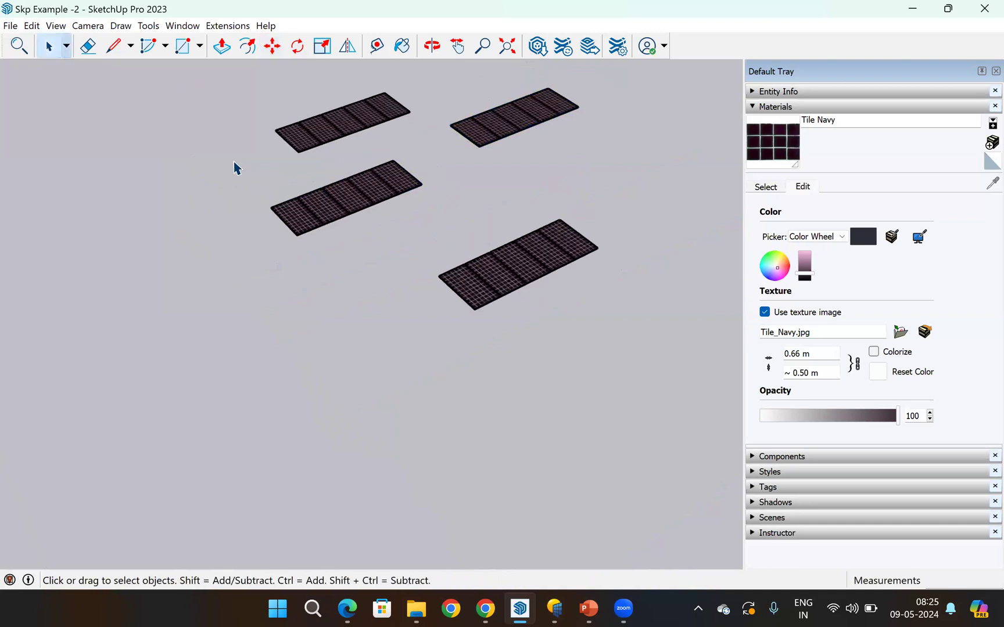
drag(393, 212, 441, 266)
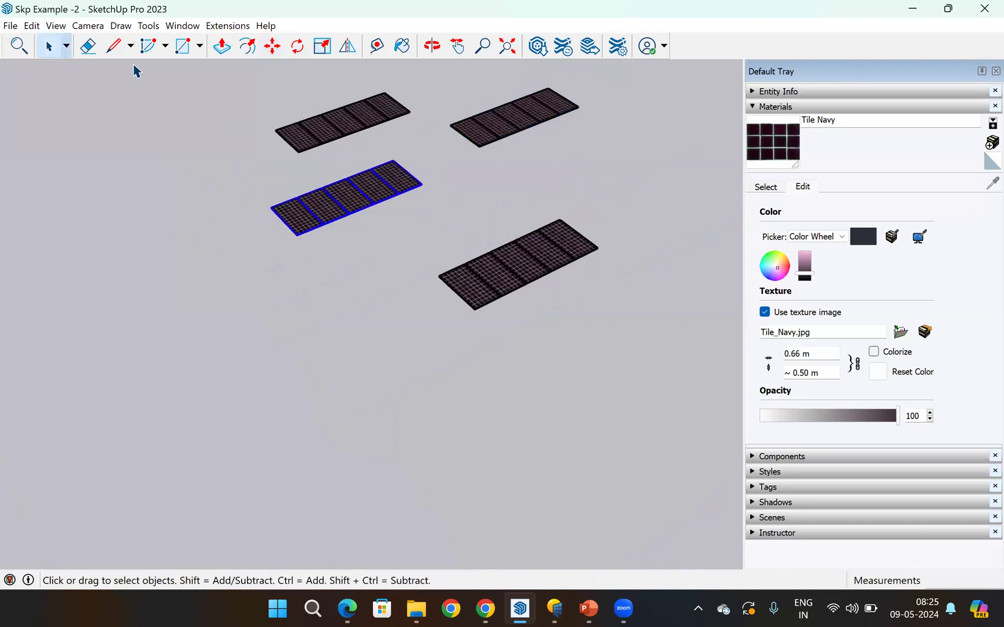
click(272, 46)
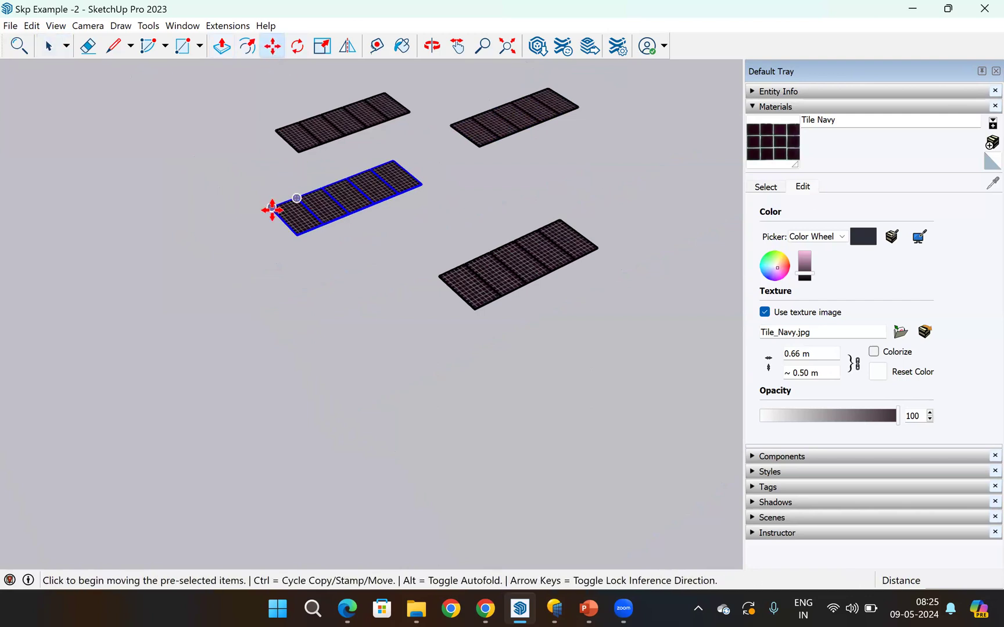
scroll(272, 209, up, 6)
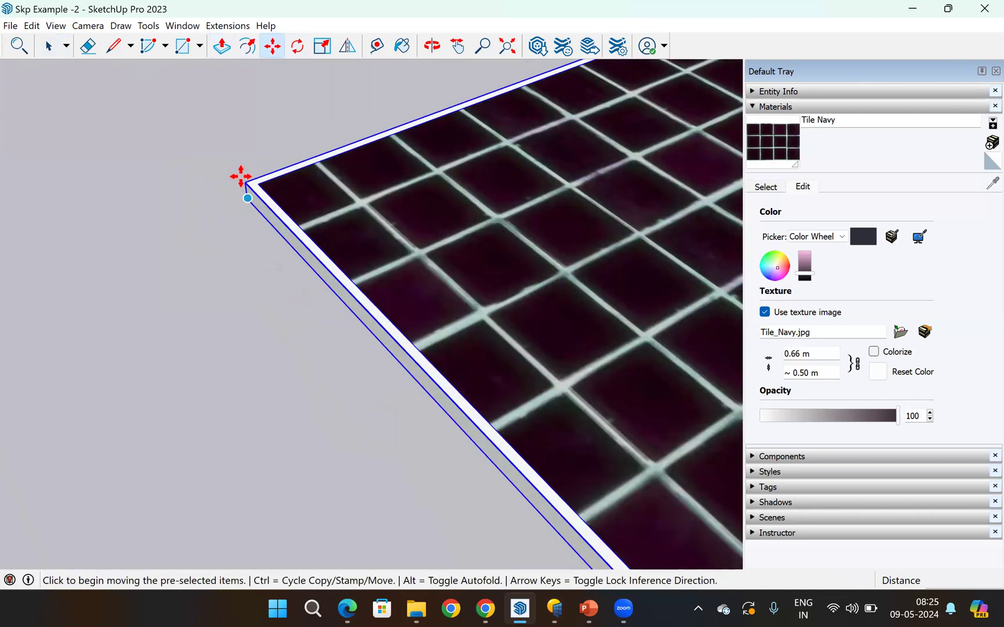
click(240, 177)
scroll(240, 174, down, 8)
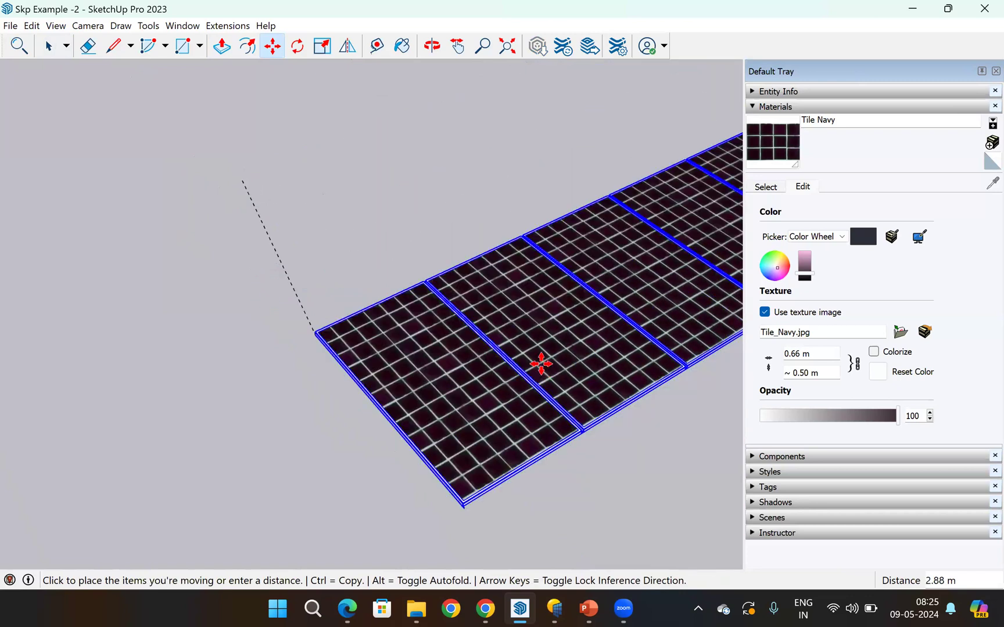
scroll(533, 354, down, 6)
scroll(477, 324, up, 4)
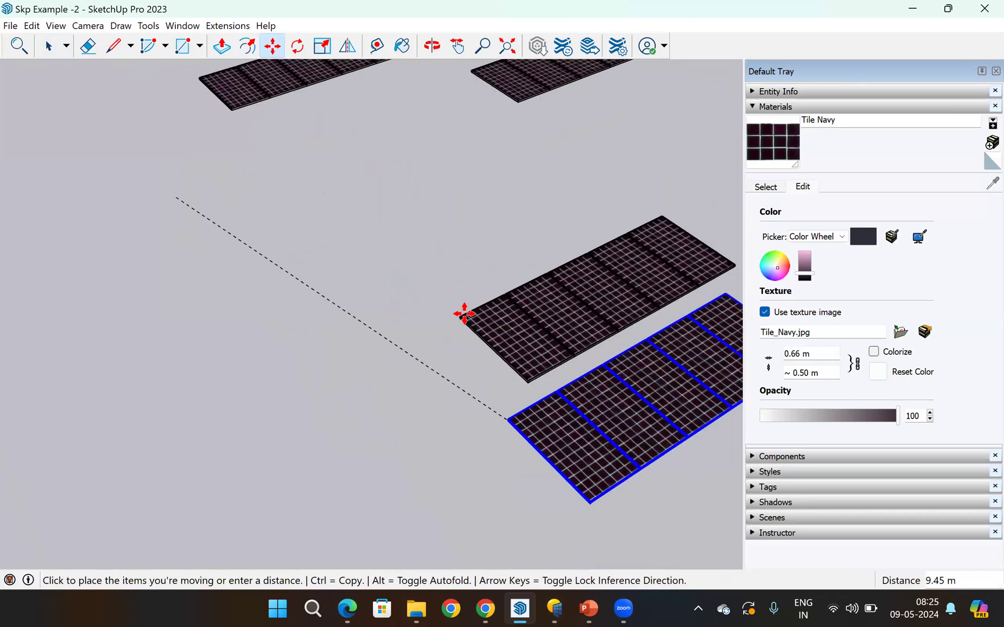
scroll(464, 313, up, 6)
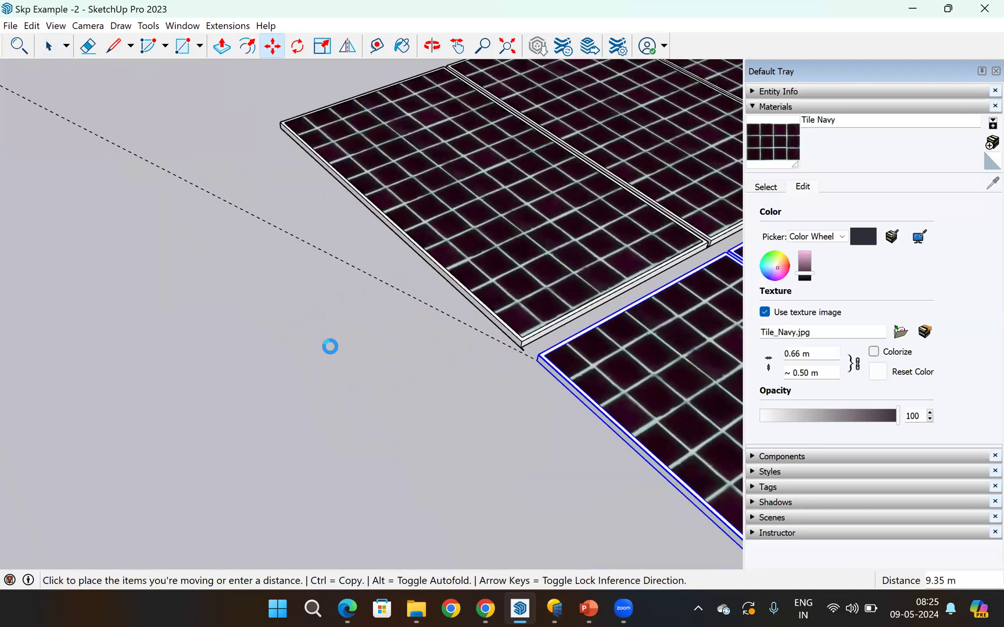
scroll(330, 347, up, 6)
click(65, 60)
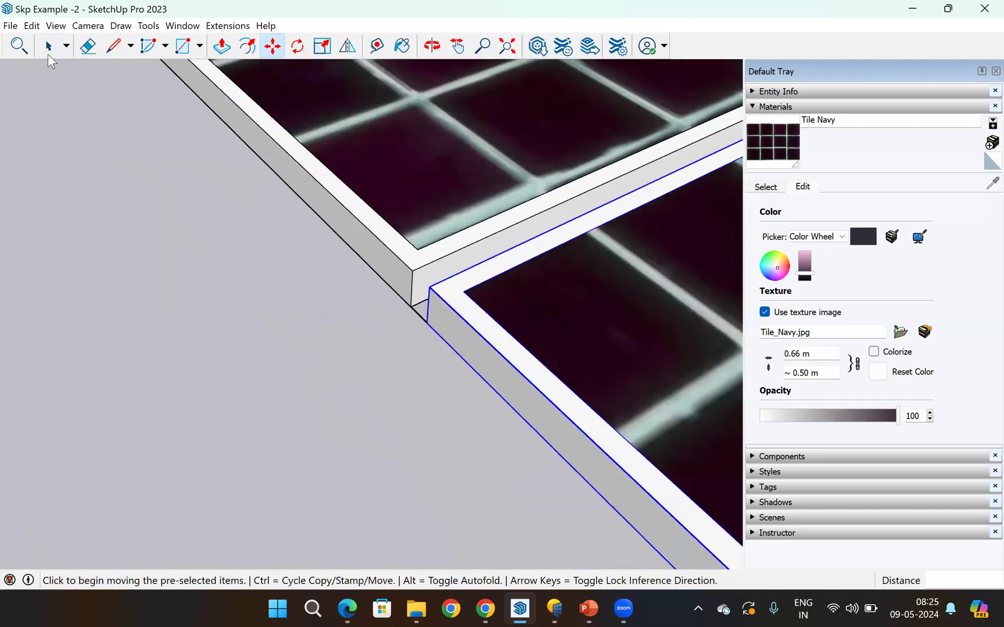
- Examine the joined two-row block from several angles, checking the seam and alignment between the rows
scroll(399, 161, down, 6)
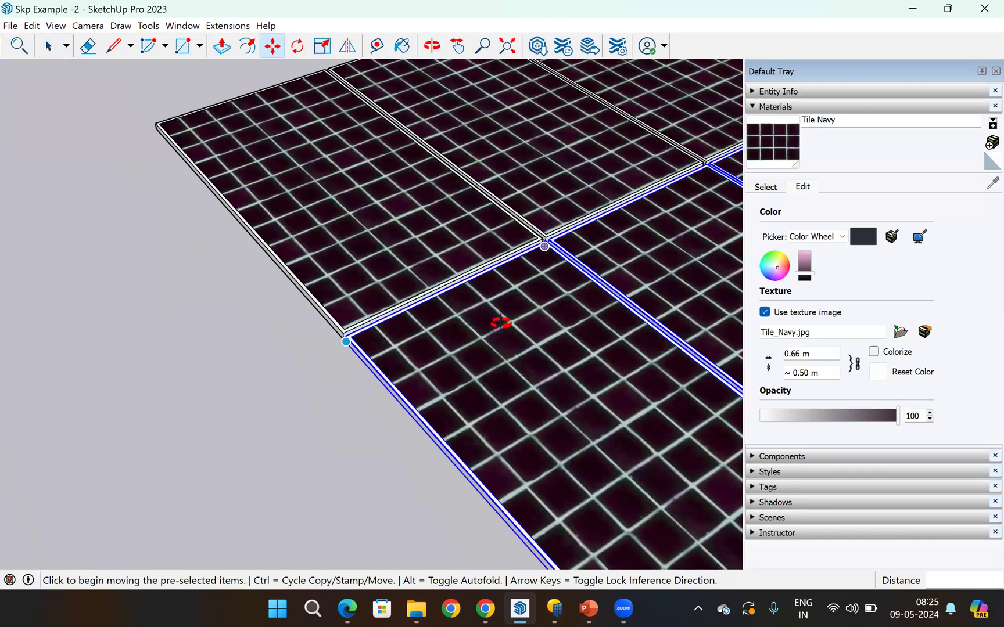
scroll(501, 323, down, 8)
key(space)
click(224, 240)
key(o)
drag(40, 130, 264, 359)
scroll(265, 361, up, 3)
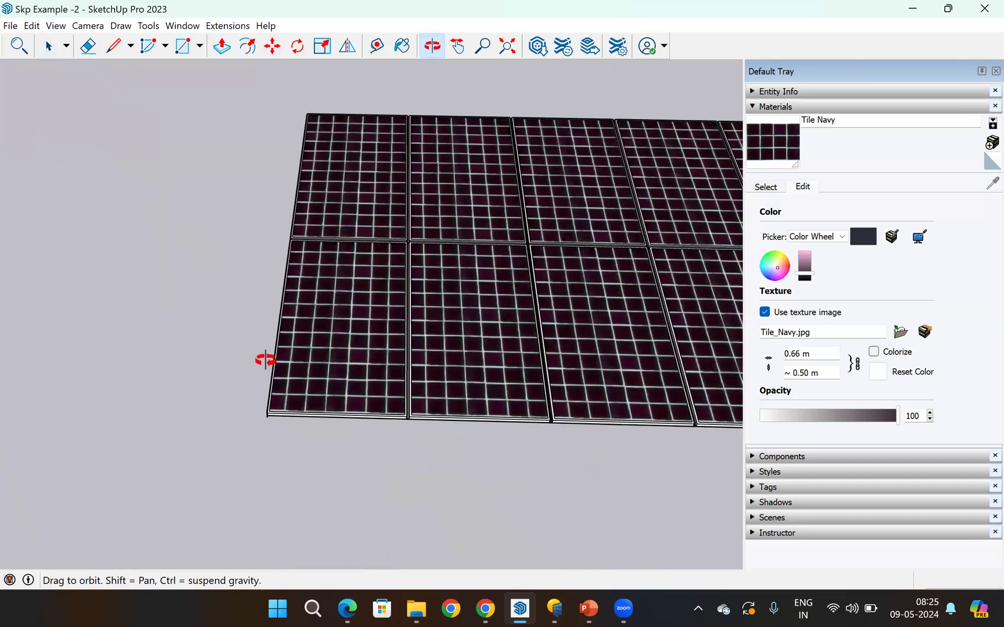
scroll(264, 358, up, 2)
scroll(414, 184, up, 2)
scroll(417, 184, down, 2)
scroll(362, 298, up, 3)
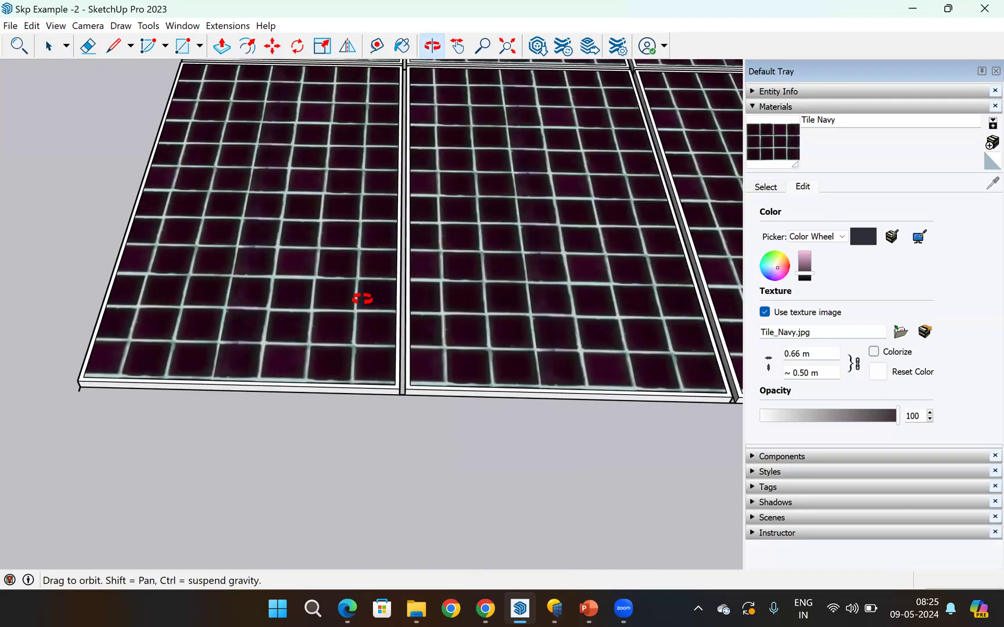
scroll(363, 298, down, 4)
scroll(488, 336, down, 4)
scroll(549, 354, up, 3)
scroll(616, 259, down, 3)
scroll(596, 244, up, 3)
scroll(525, 279, up, 1)
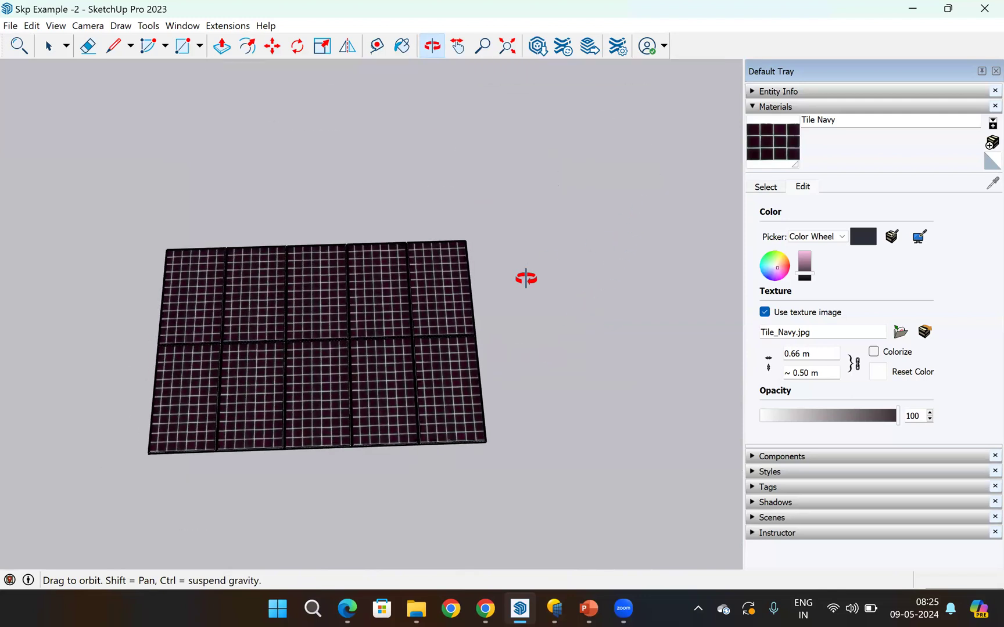
scroll(495, 278, down, 2)
scroll(361, 251, down, 3)
scroll(567, 401, down, 2)
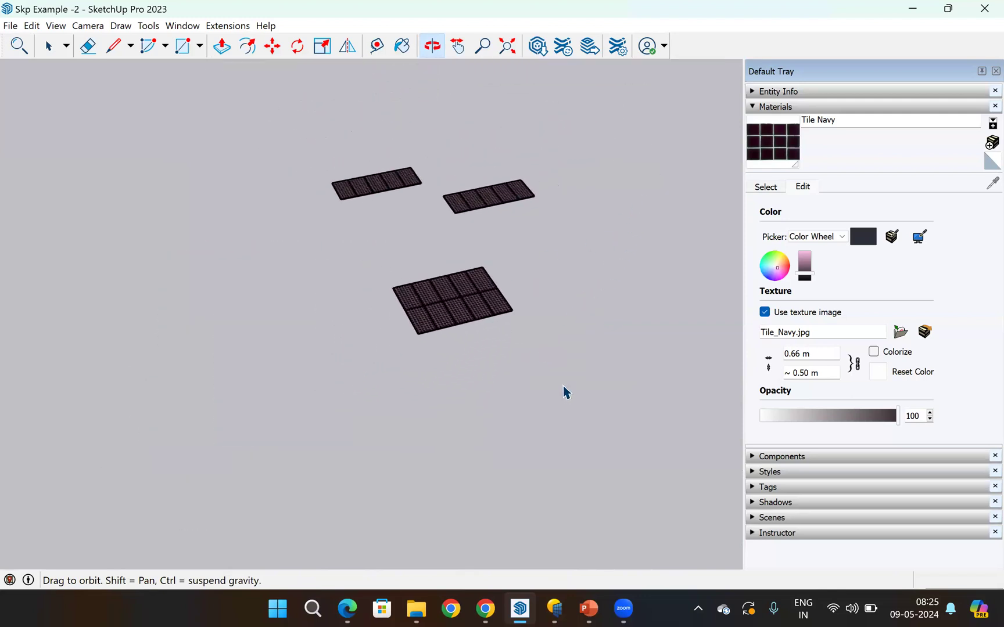
- Copy the ten-panel block and place two duplicates behind and to the side of the original
key(space)
key(ctrl+c)
key(ctrl+v)
scroll(559, 378, down, 2)
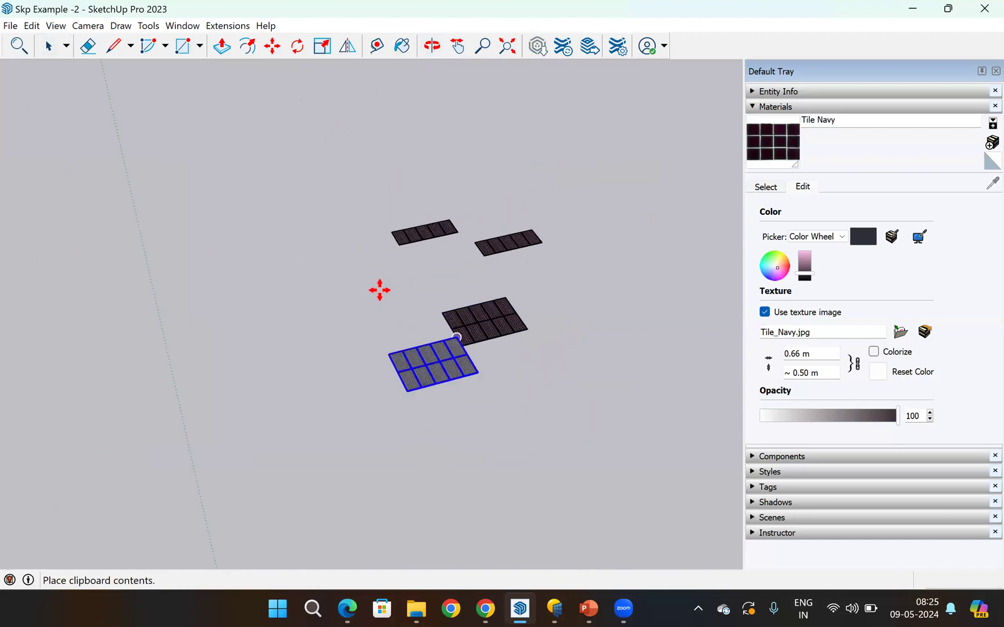
click(346, 226)
key(ctrl+v)
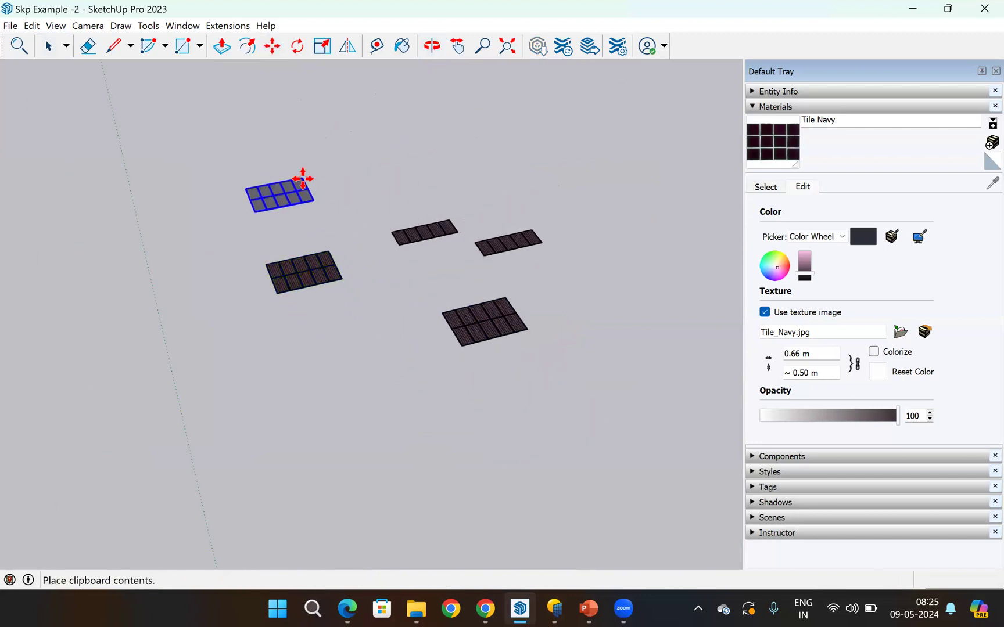
click(311, 186)
key(Escape)
scroll(546, 338, up, 5)
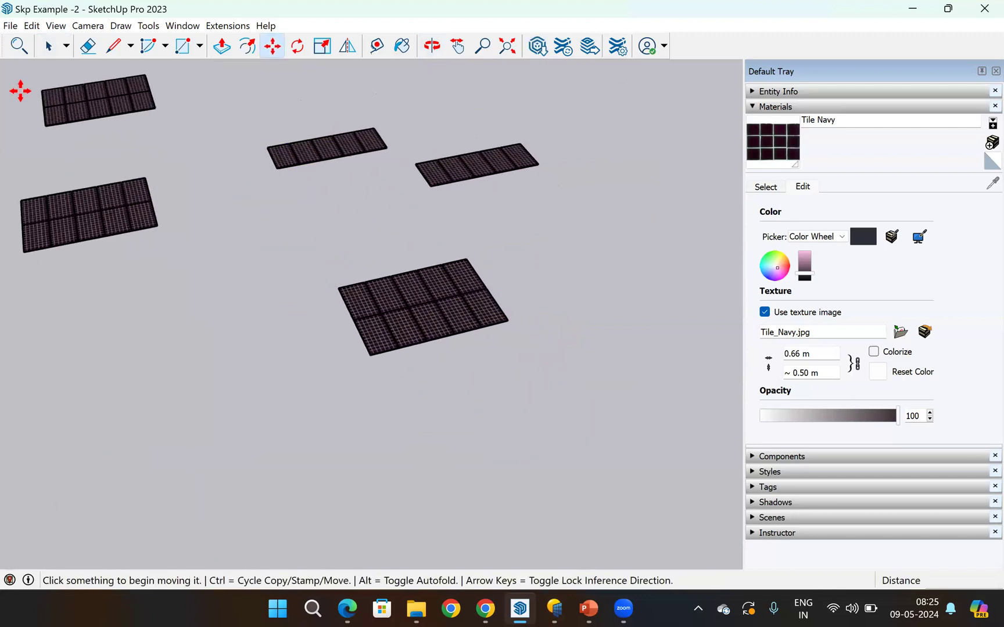
- Draw a 0.02 m spacer line along the red axis, outward from the bottom corner of the original ten-panel block
click(110, 51)
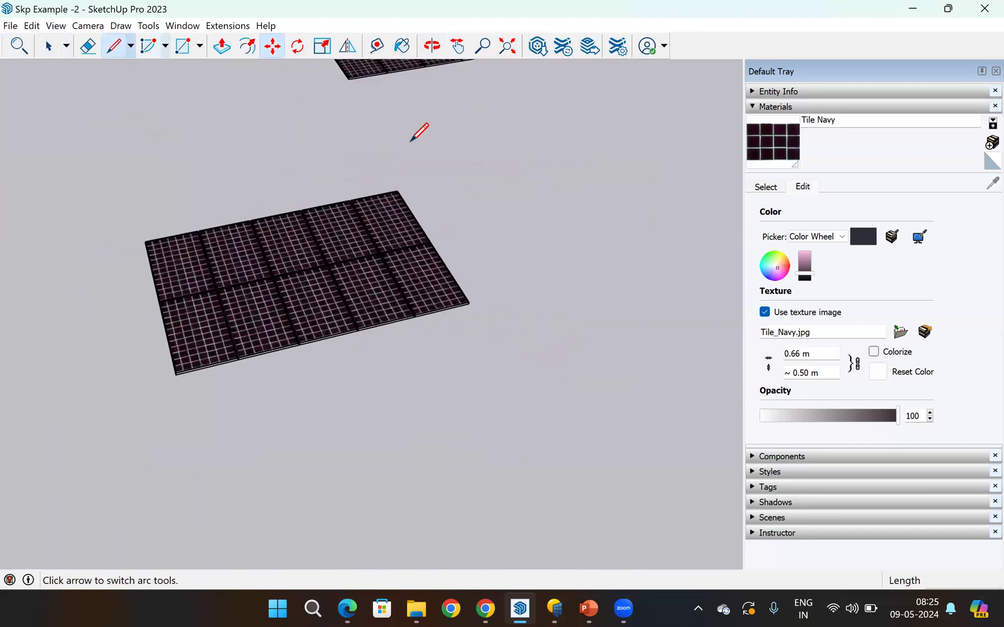
scroll(525, 284, up, 4)
click(411, 313)
scroll(411, 312, up, 5)
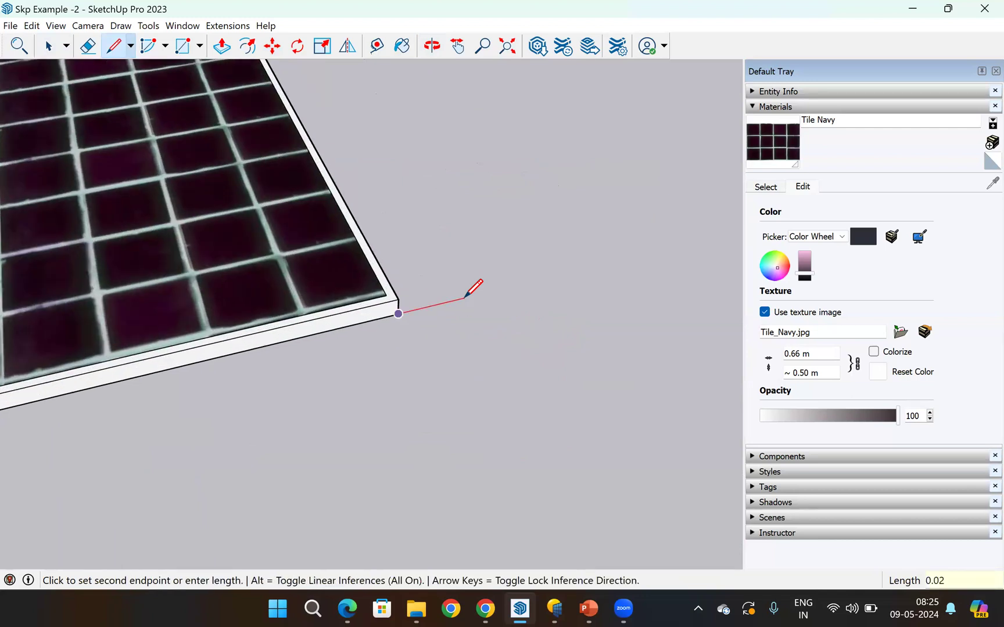
key(Escape)
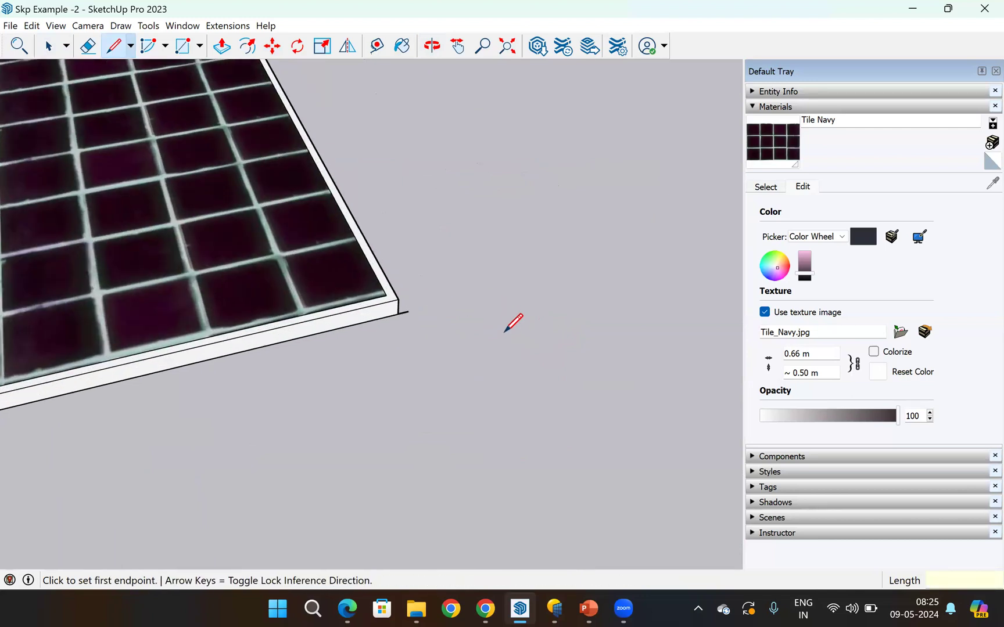
scroll(523, 343, down, 5)
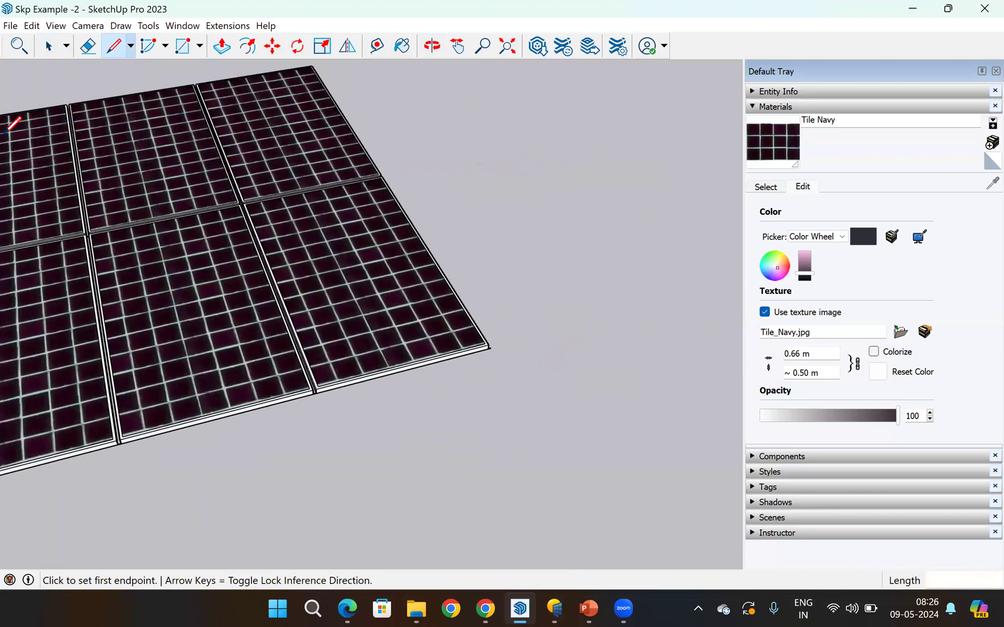
- Move the nearer duplicate block by its corner spacer line onto the end of the original block's spacer line, joining them side by side
scroll(9, 127, down, 6)
key(space)
drag(251, 325, 327, 394)
click(272, 46)
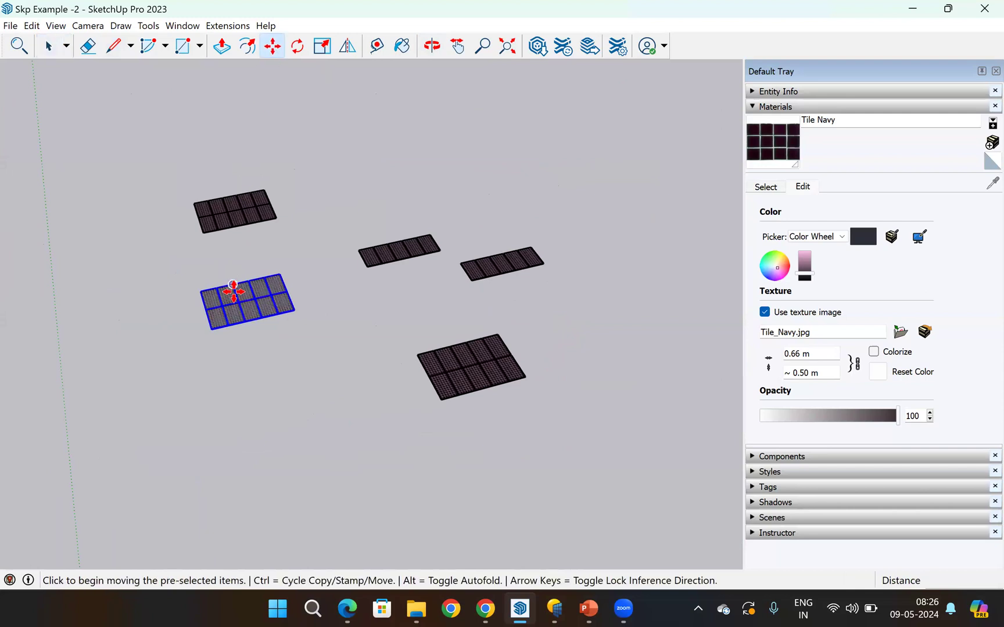
scroll(205, 346, up, 5)
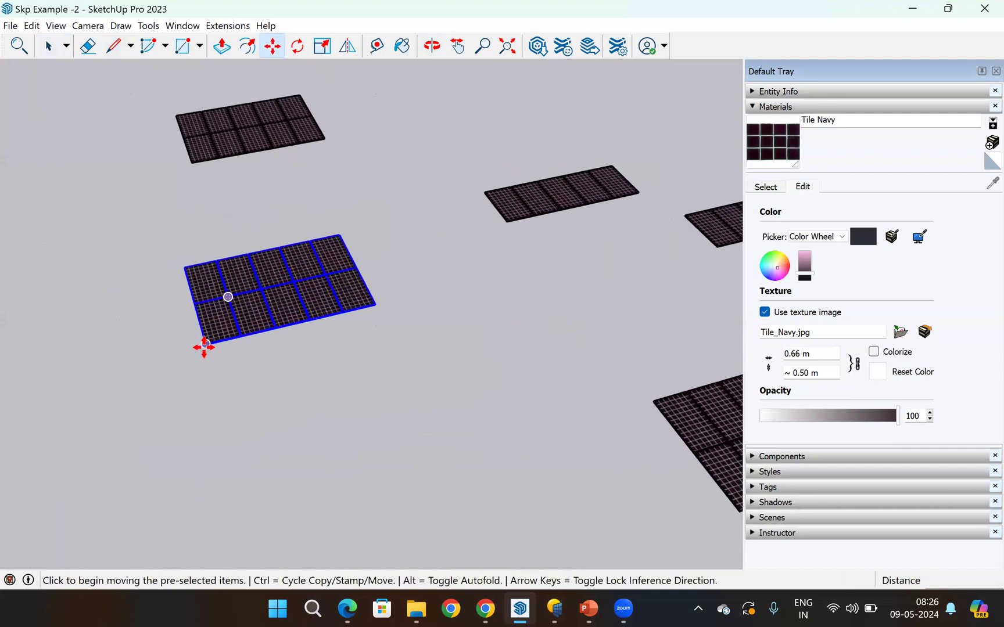
scroll(204, 347, up, 3)
scroll(146, 280, up, 1)
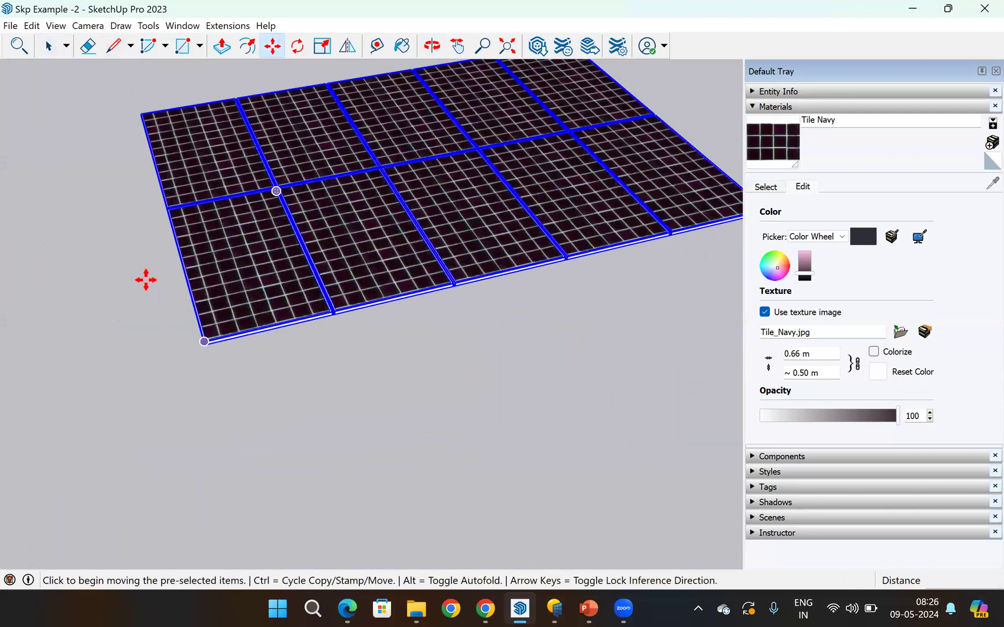
scroll(604, 343, up, 3)
click(501, 328)
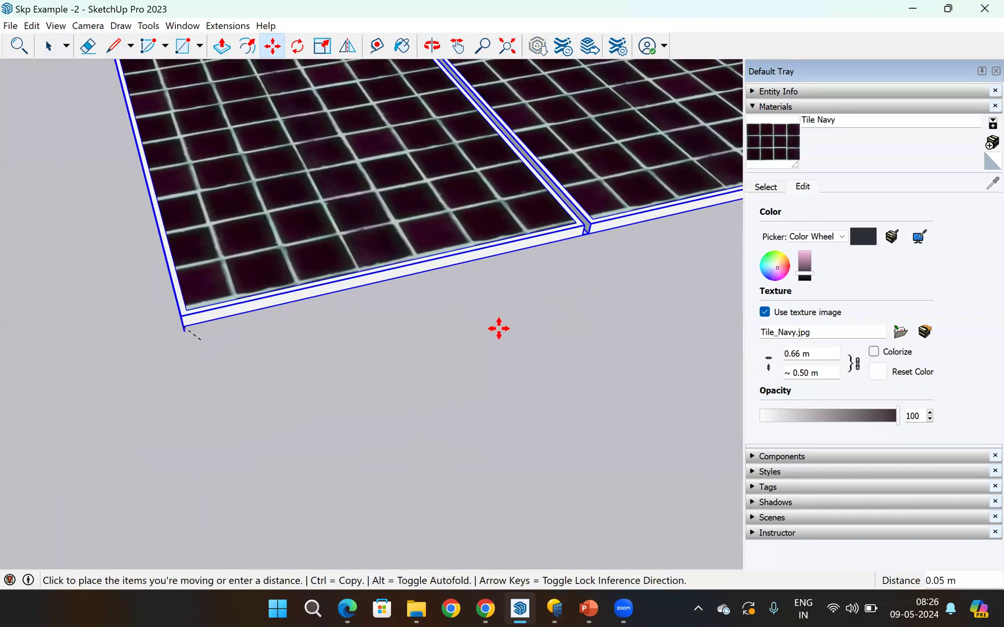
scroll(577, 315, down, 5)
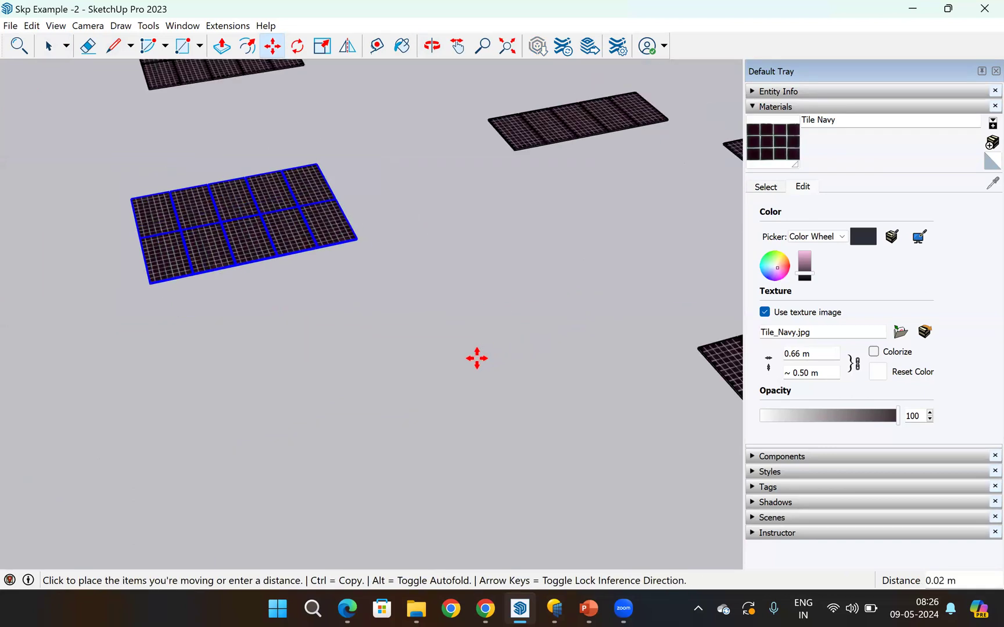
scroll(472, 359, up, 10)
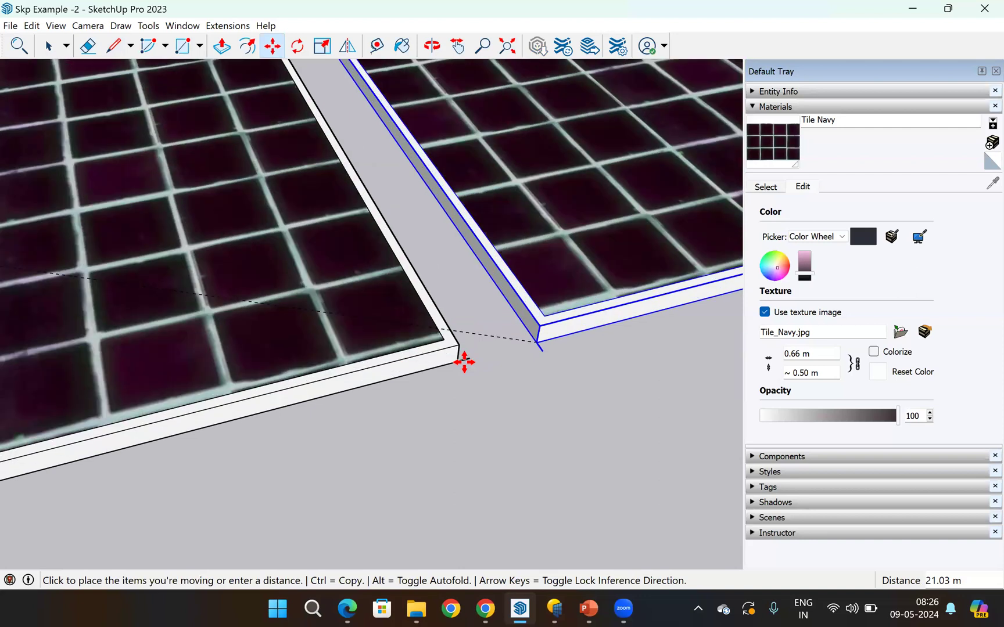
click(481, 392)
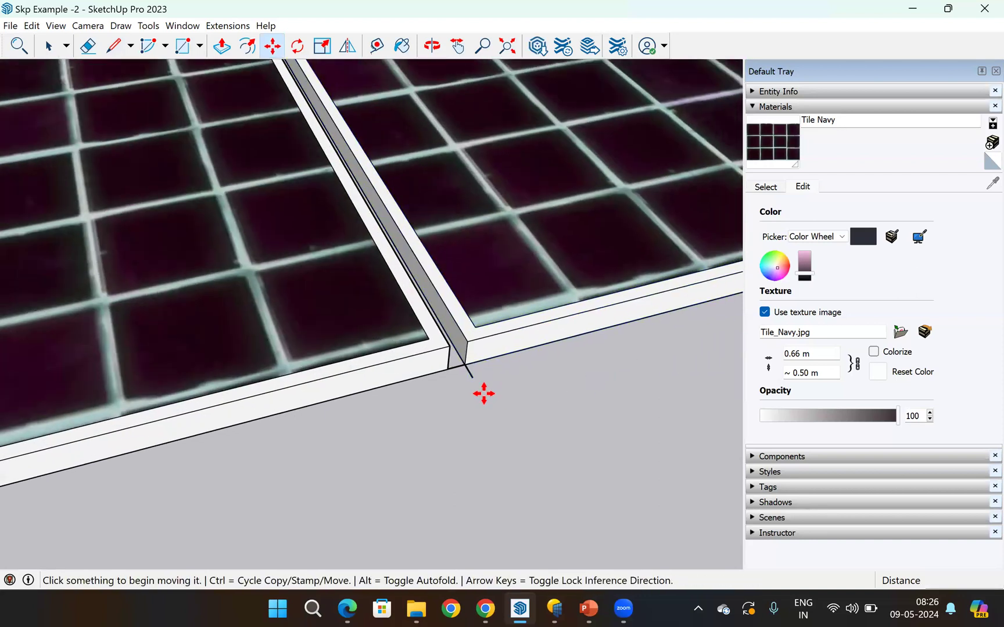
scroll(646, 306, down, 2)
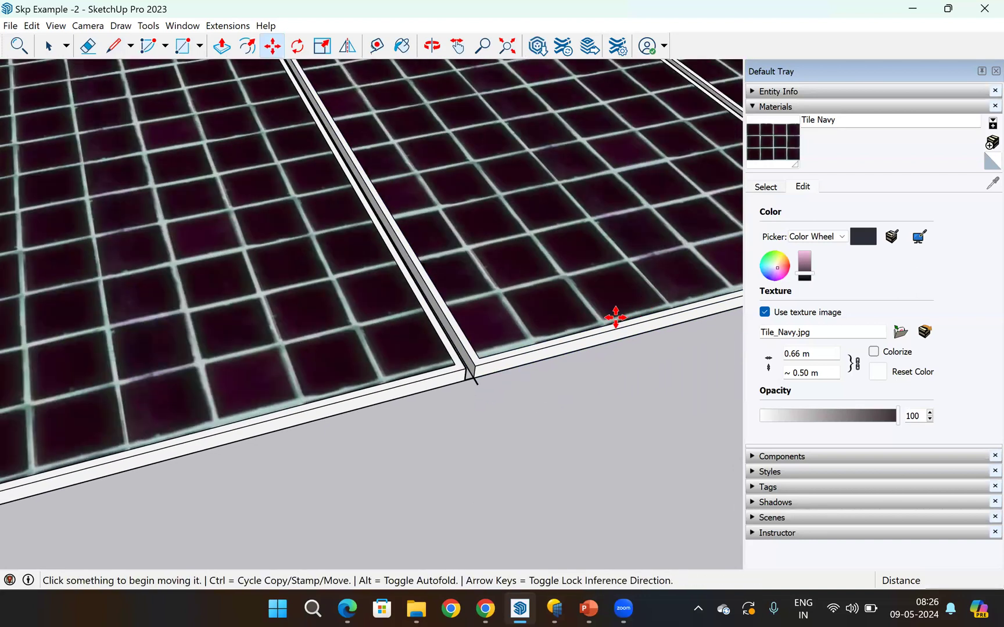
scroll(283, 63, down, 3)
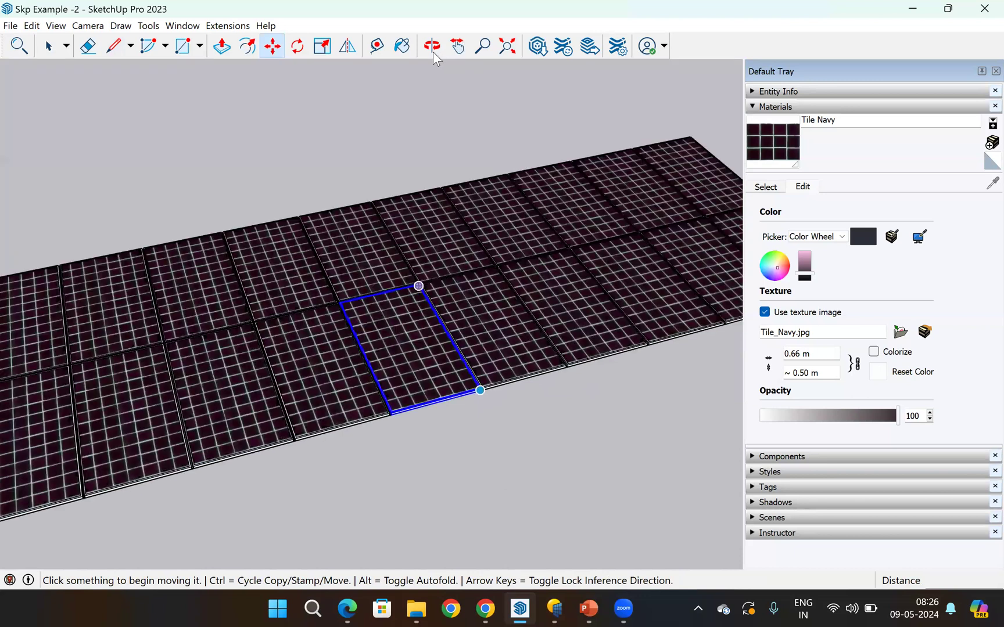
- Measure the side edge of the large raised roof platform on the building from its front corner to its rear corner
click(433, 49)
drag(309, 274, 502, 334)
scroll(530, 298, down, 5)
drag(531, 295, 262, 393)
key(m)
key(t)
scroll(294, 320, up, 3)
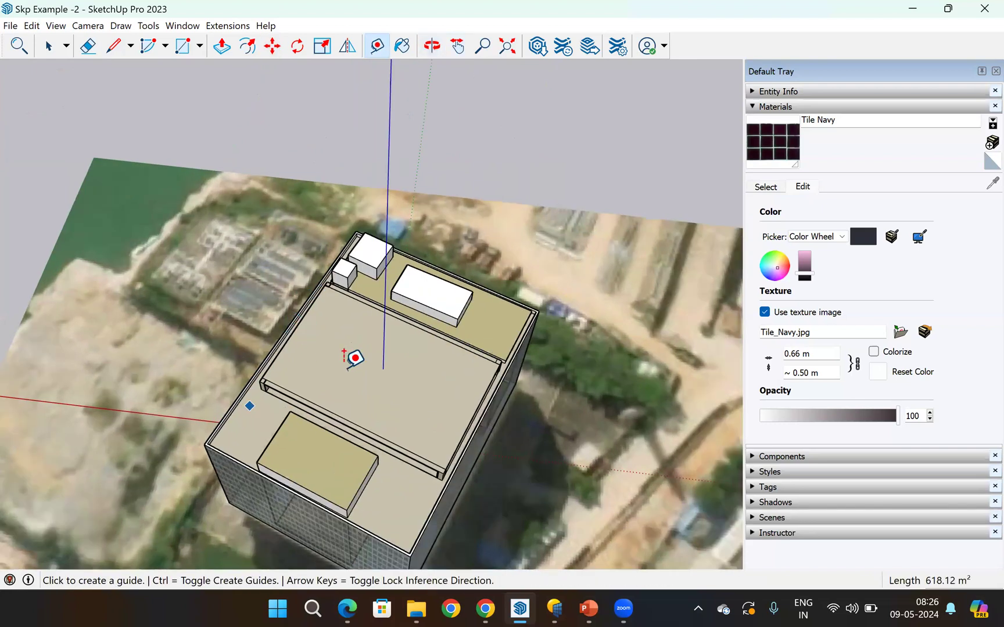
scroll(628, 480, up, 2)
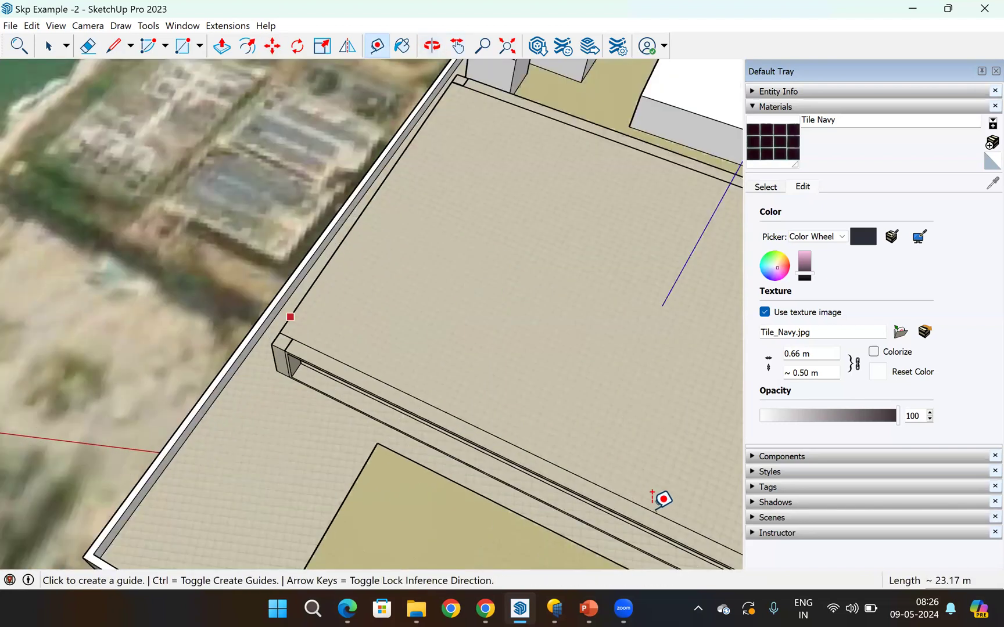
scroll(648, 489, down, 2)
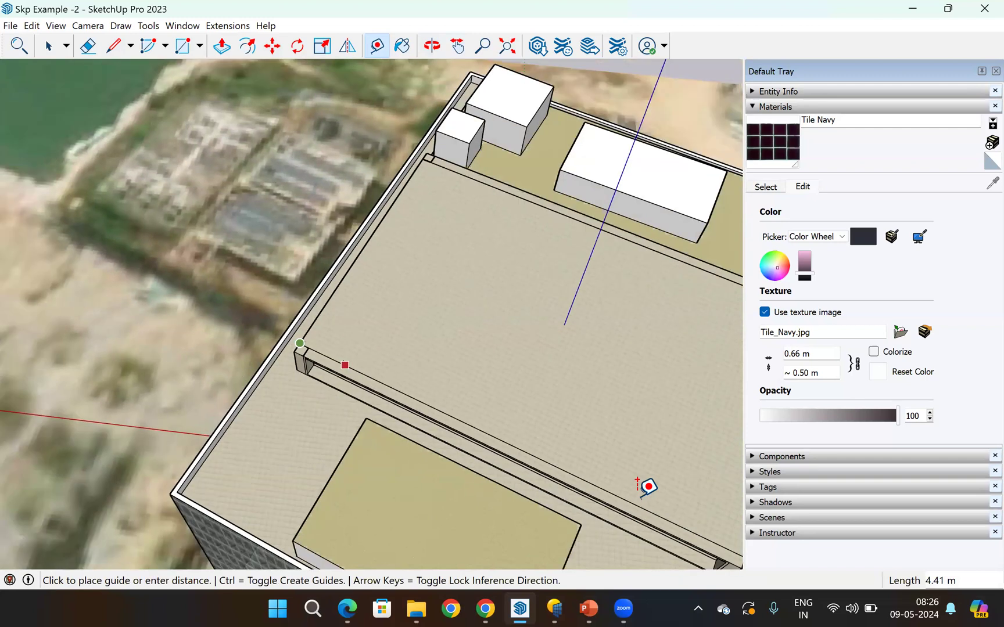
scroll(646, 485, down, 2)
scroll(503, 294, down, 1)
scroll(350, 116, up, 1)
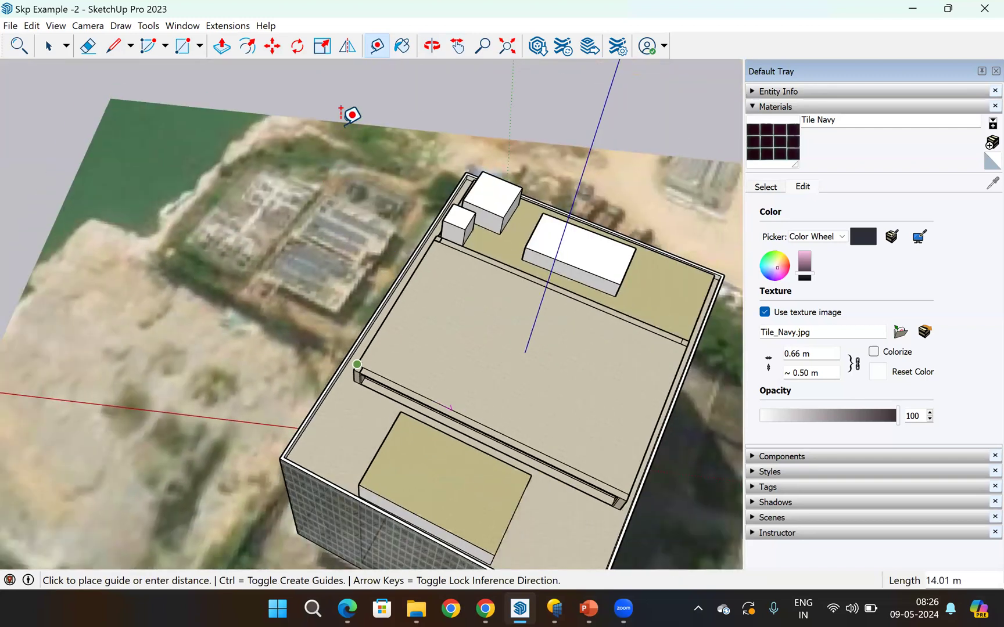
scroll(354, 110, up, 2)
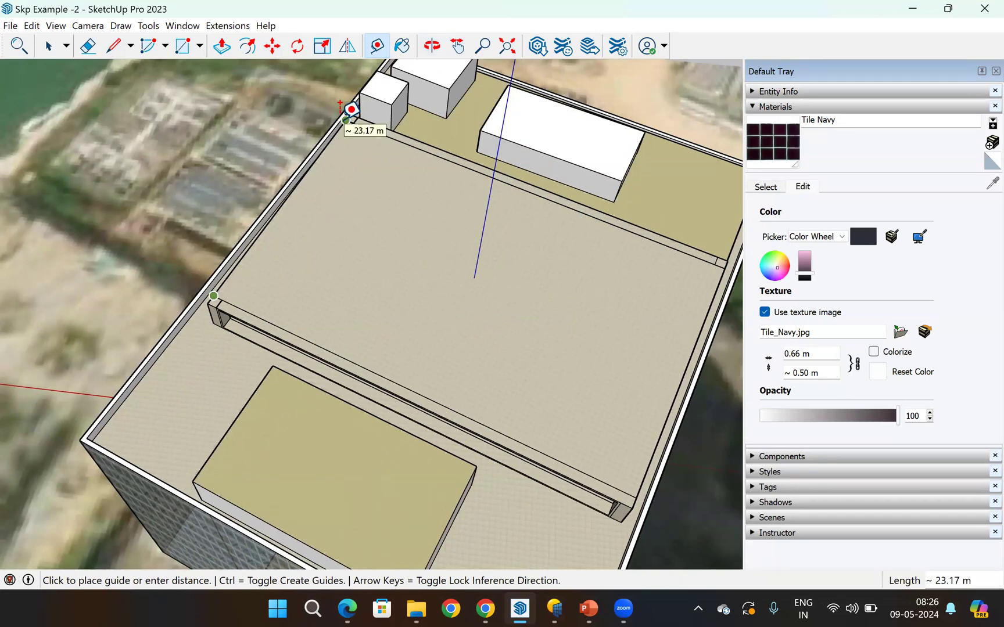
key(Escape)
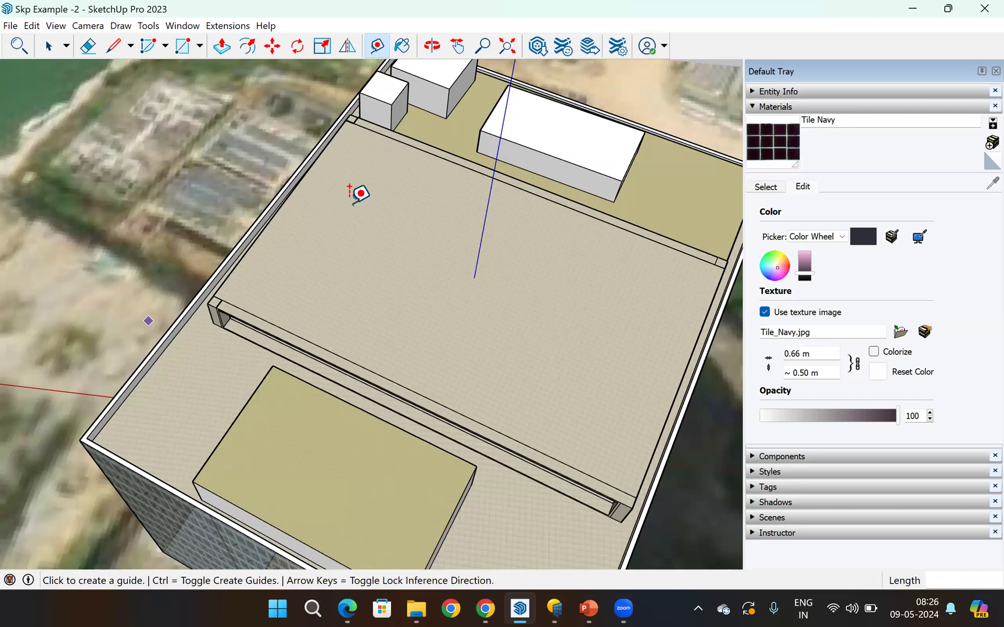
key(shift+z)
click(41, 51)
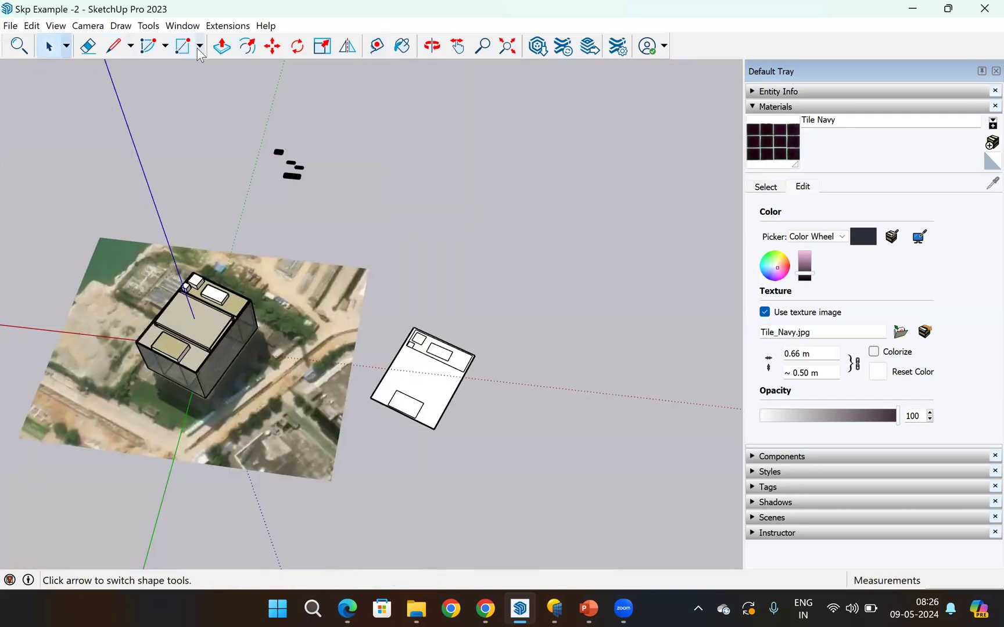
key(r)
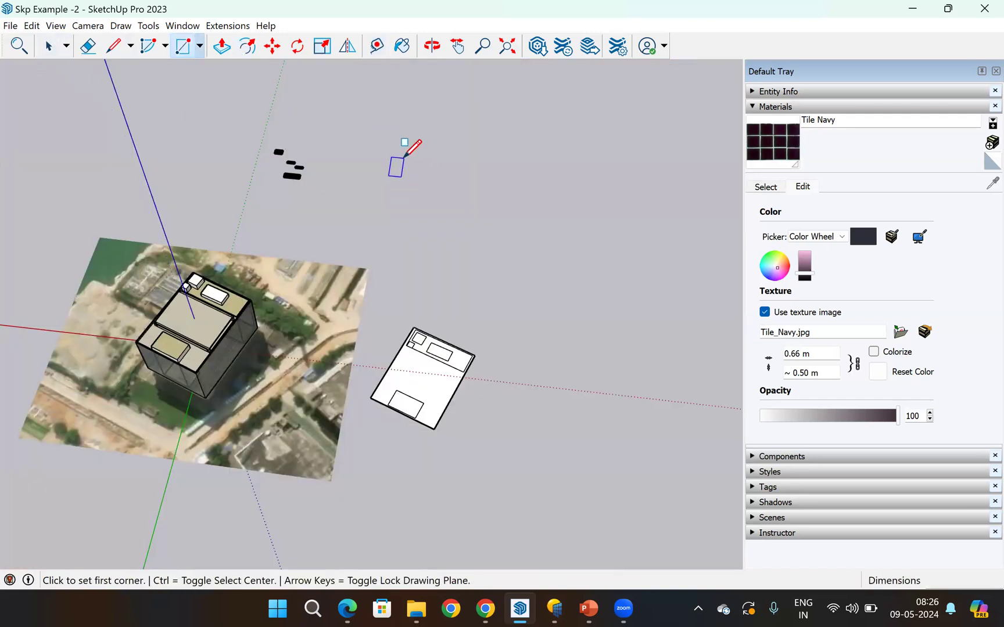
click(404, 155)
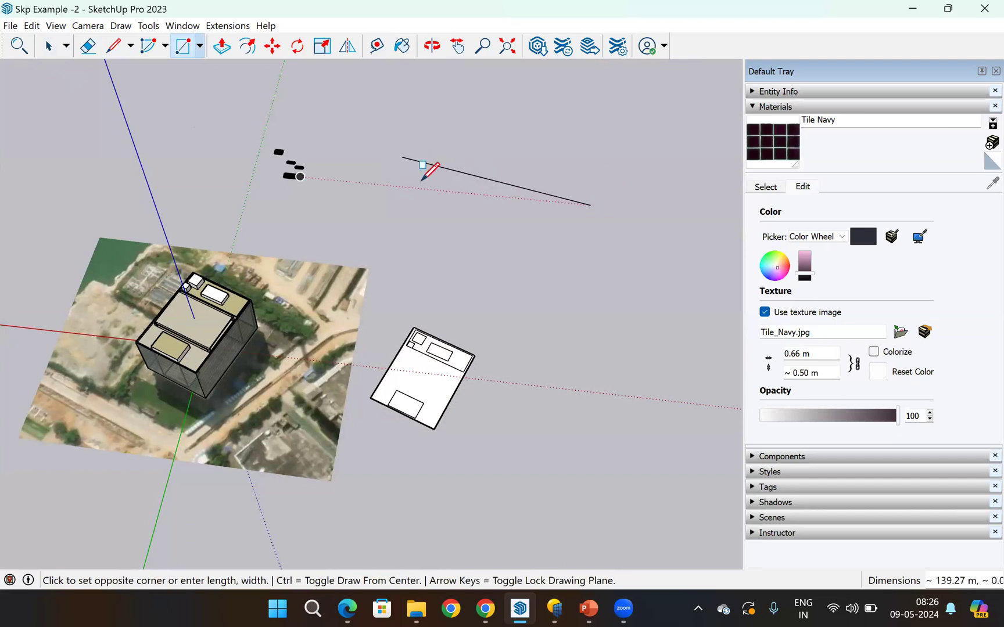
key(Escape)
- Draw a 37 by 23 m rectangle on the ground in the empty area beside the panel blocks
click(195, 48)
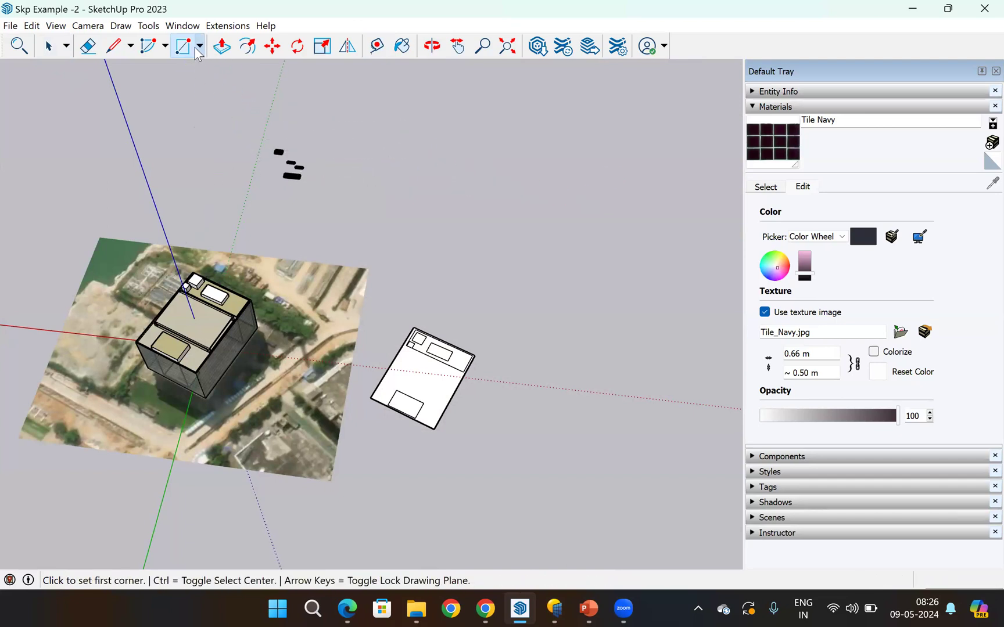
click(199, 47)
click(209, 69)
click(377, 172)
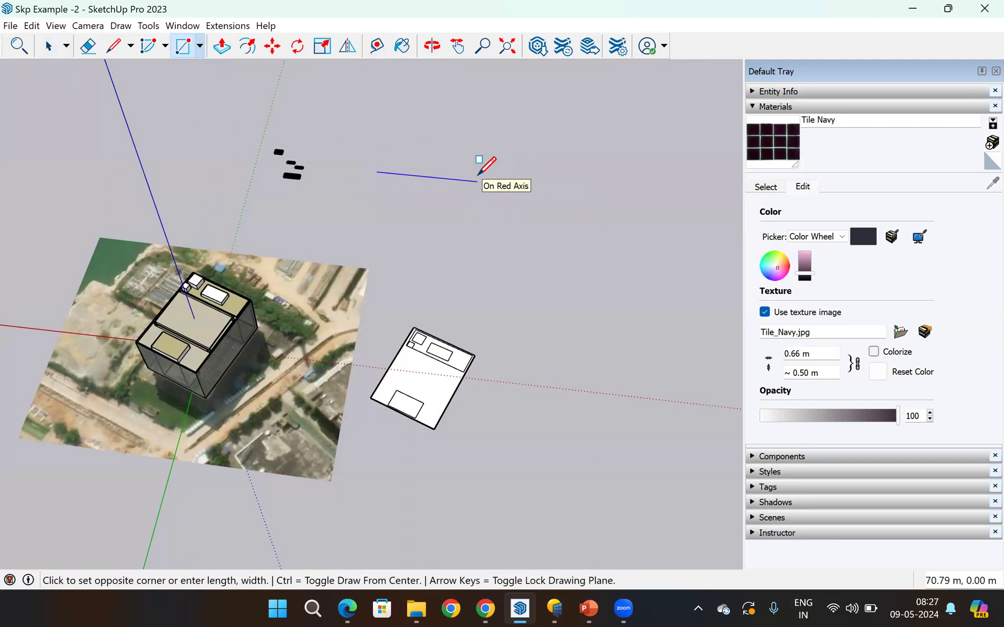
text(37,23)
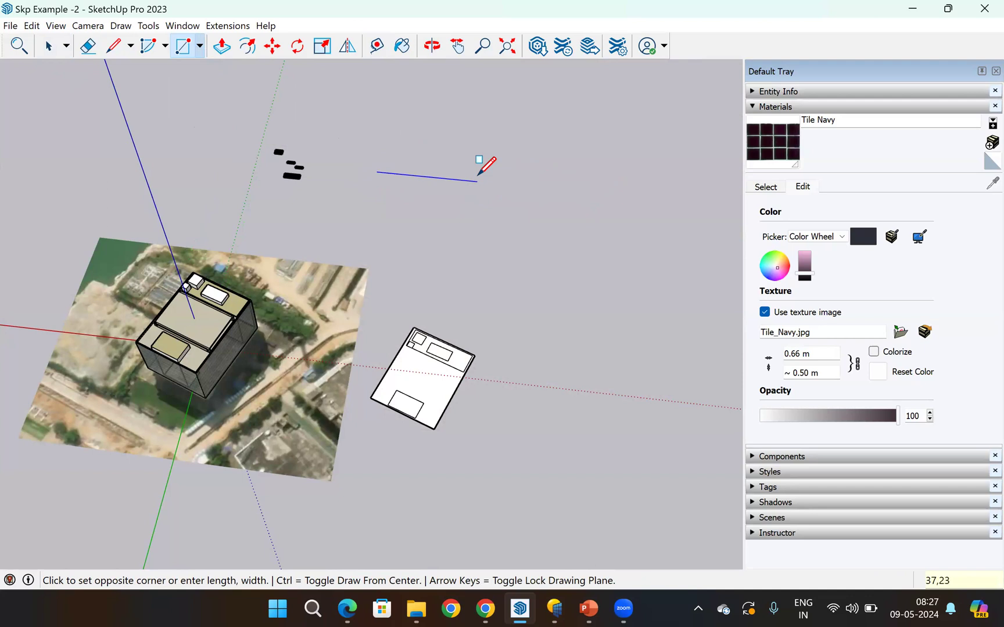
key(Return)
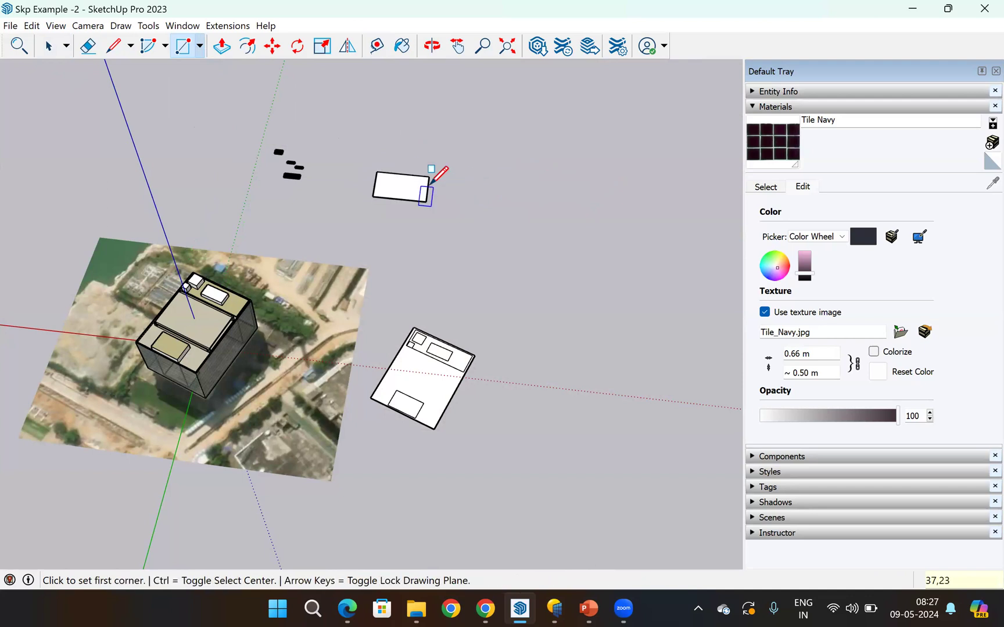
scroll(430, 174, up, 5)
scroll(430, 197, up, 5)
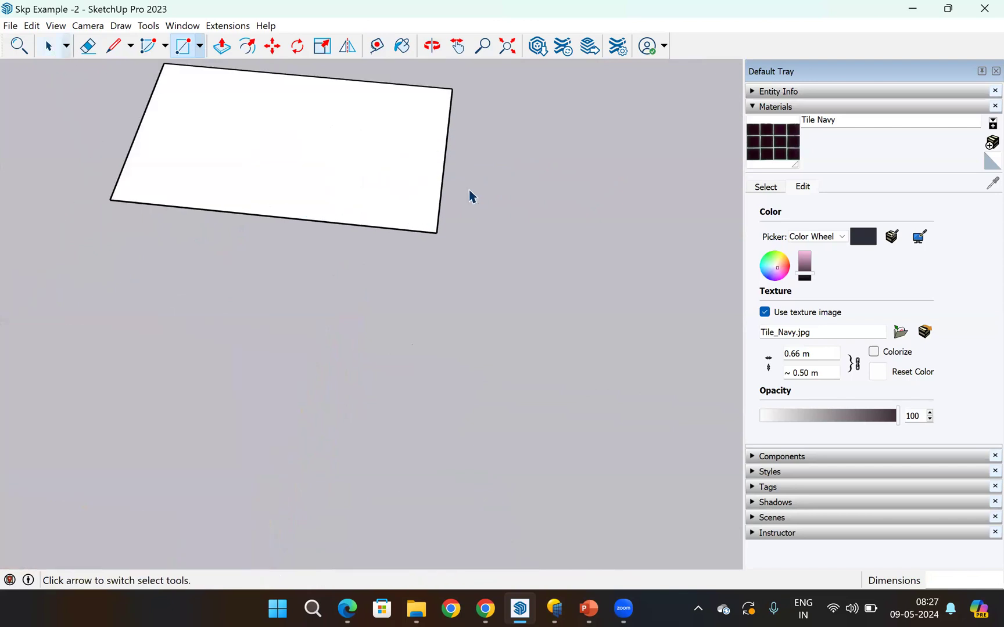
key(space)
- Draw a 0.5 m spacer line along the red axis, outward from the front bottom corner of the twenty-panel block
scroll(415, 406, down, 4)
scroll(440, 379, down, 1)
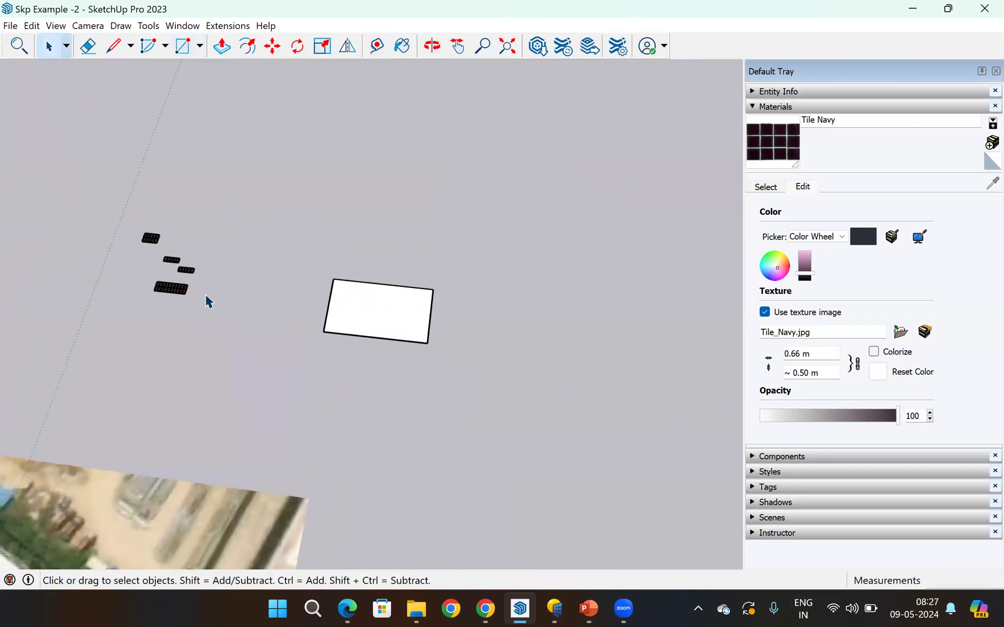
scroll(207, 300, up, 1)
middle_drag(385, 280, 452, 432)
scroll(168, 347, up, 4)
scroll(265, 287, down, 3)
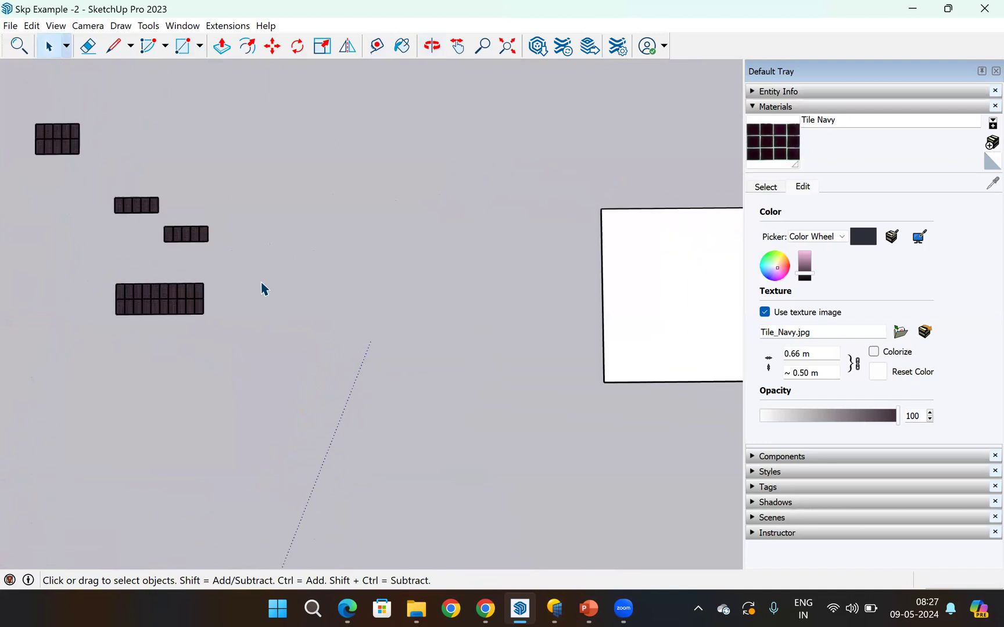
scroll(230, 308, up, 6)
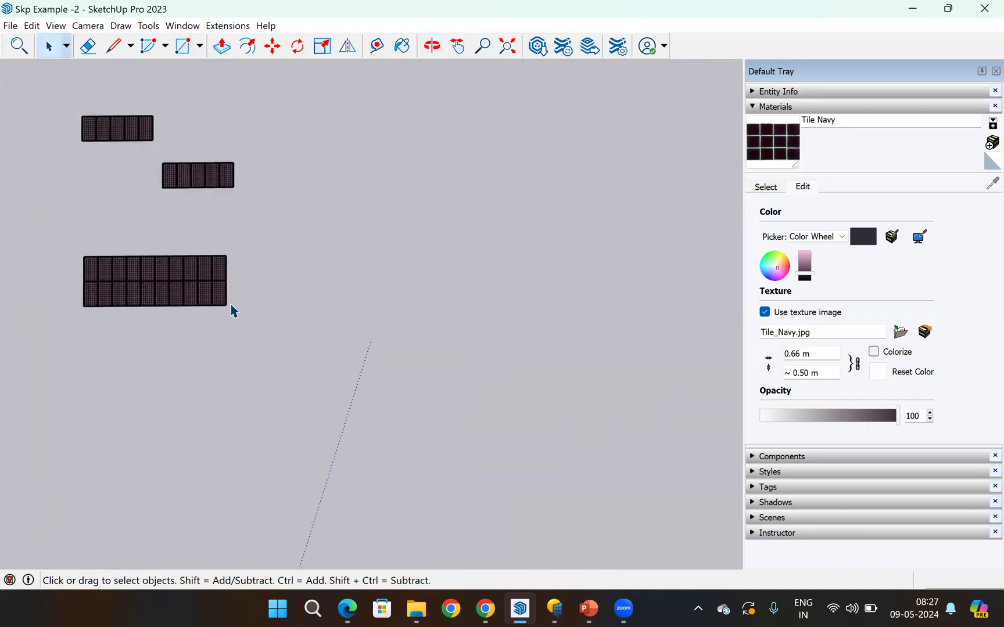
middle_drag(394, 309, 88, 61)
click(112, 46)
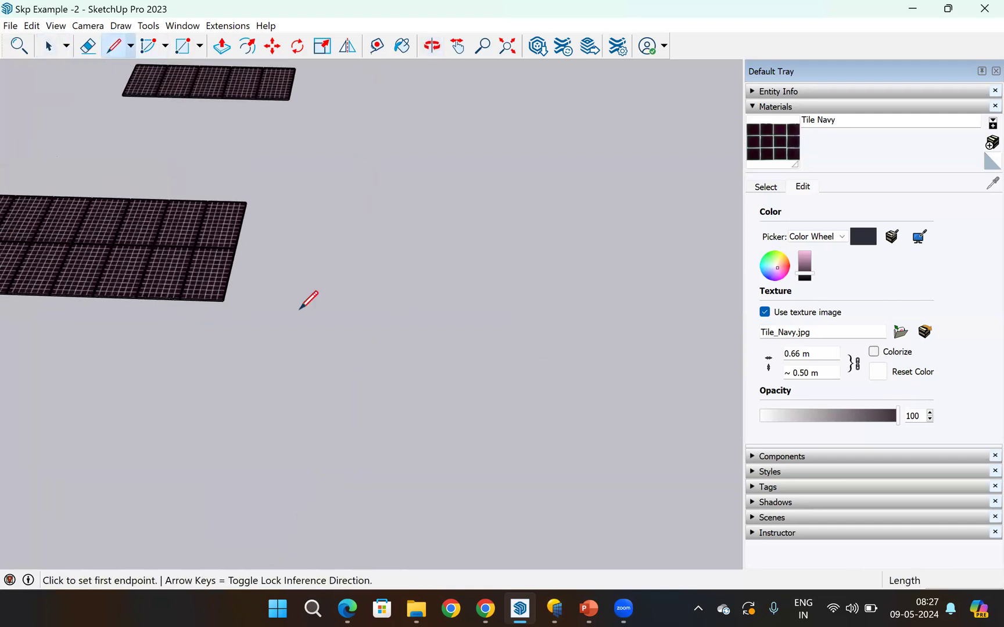
scroll(213, 294, up, 5)
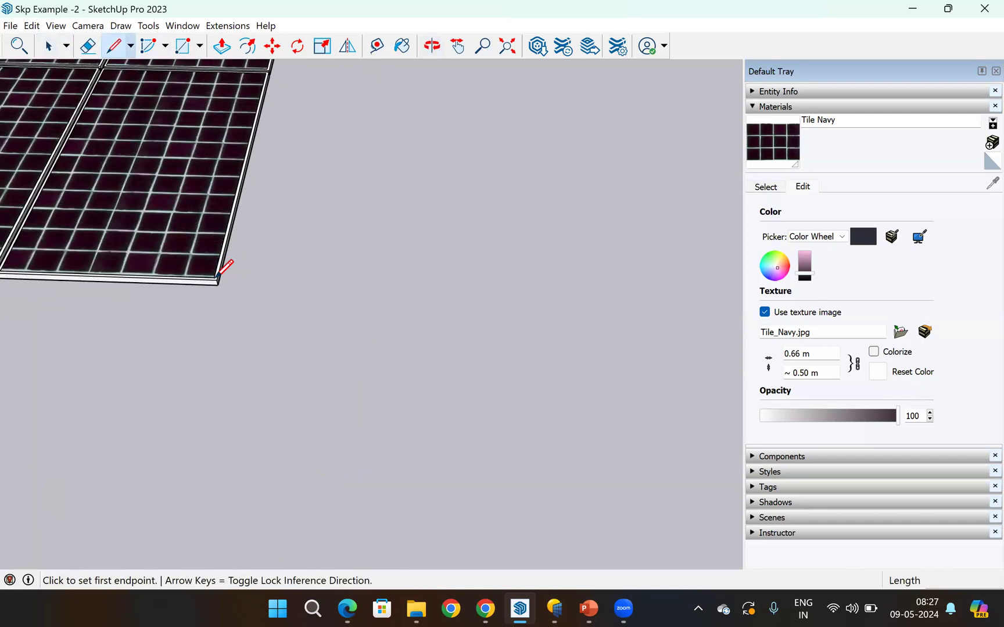
click(210, 273)
key(Escape)
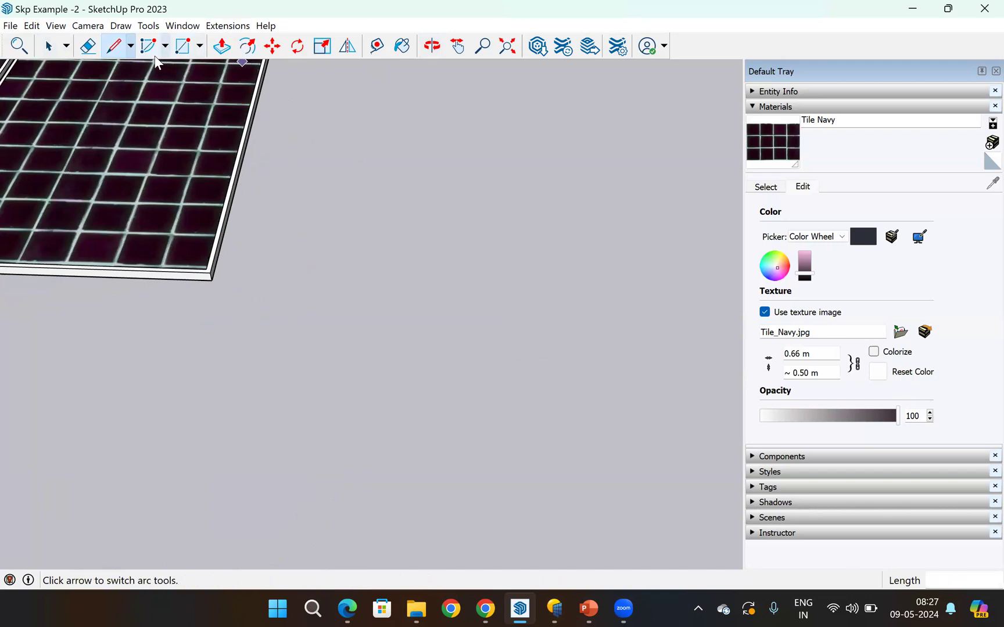
click(214, 279)
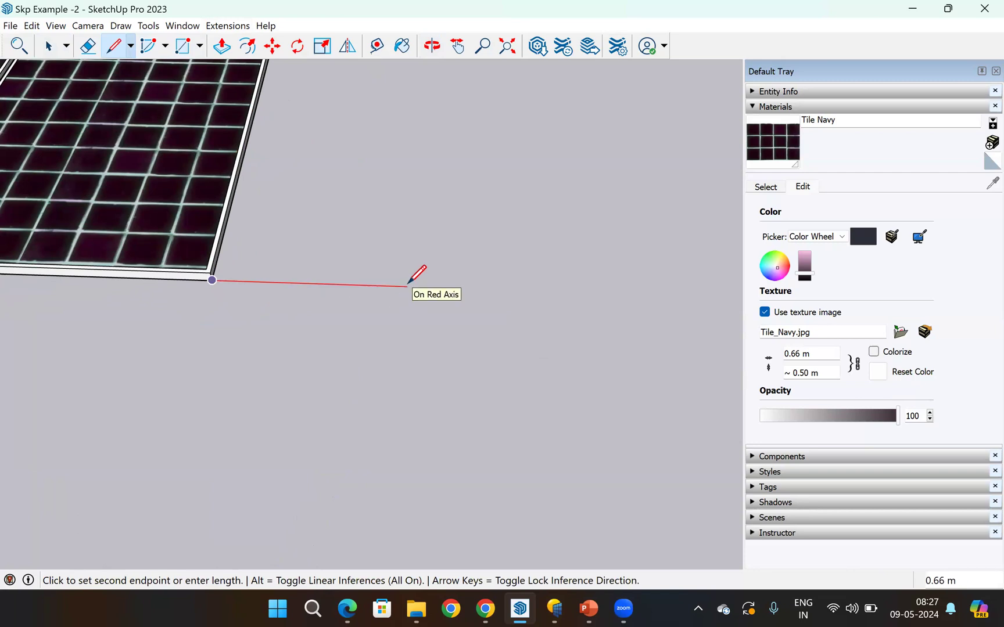
text(0.5)
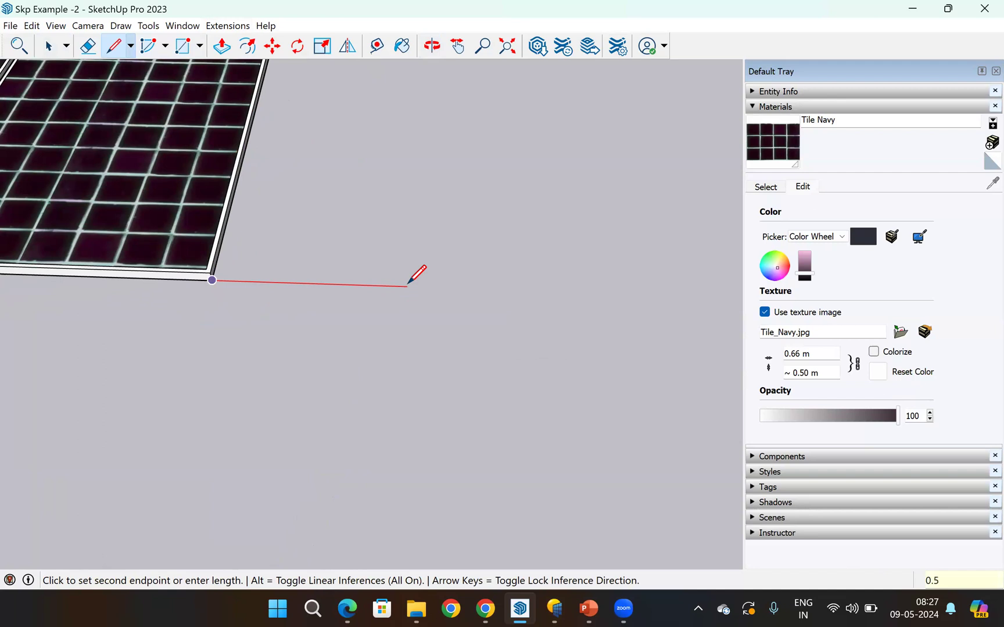
key(Return)
scroll(432, 272, down, 3)
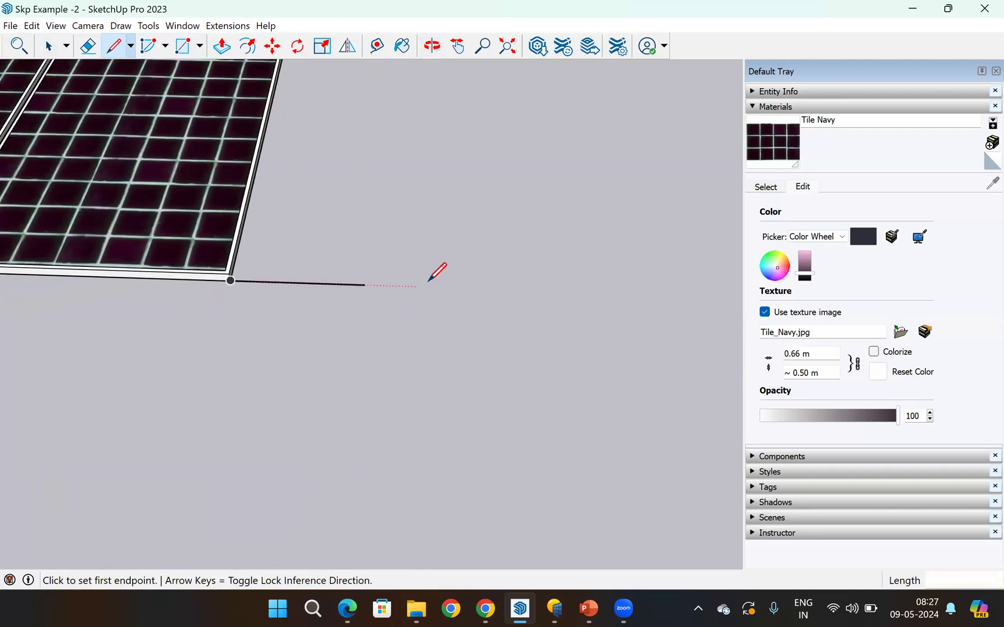
scroll(452, 255, down, 1)
scroll(452, 255, down, 5)
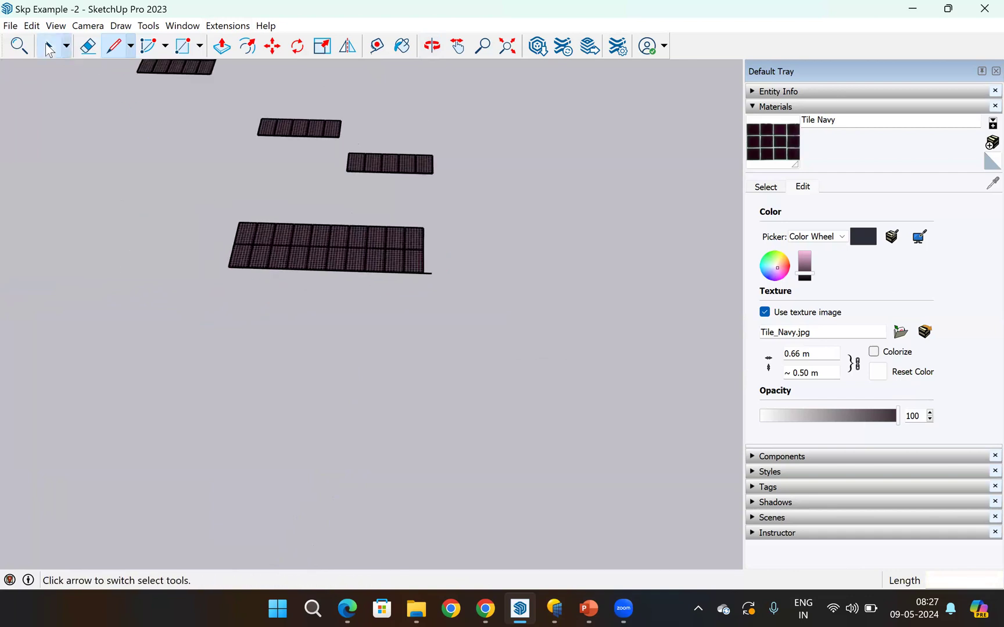
click(49, 48)
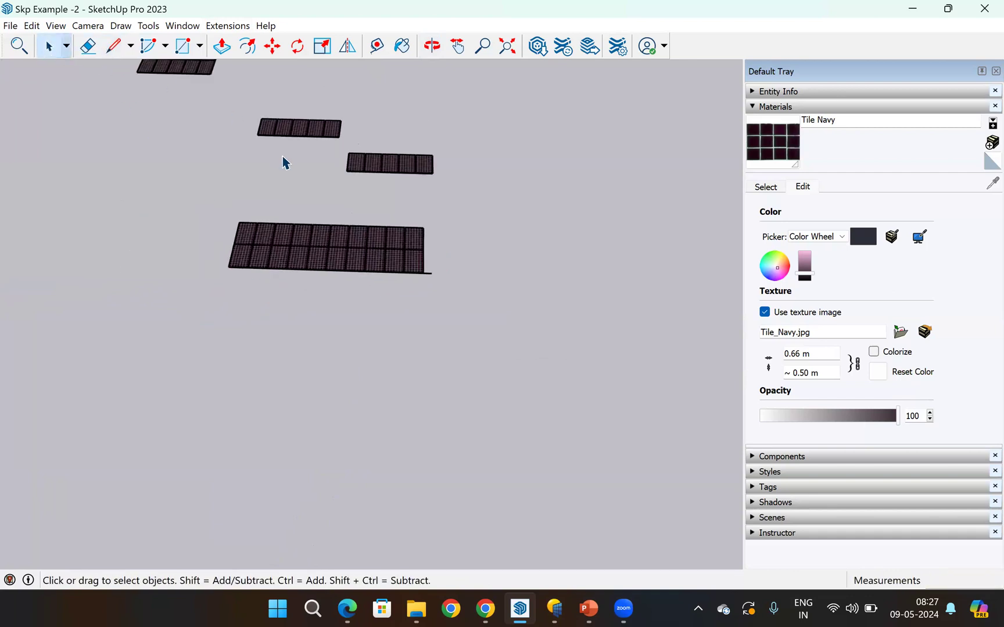
scroll(285, 237, down, 2)
scroll(175, 113, up, 5)
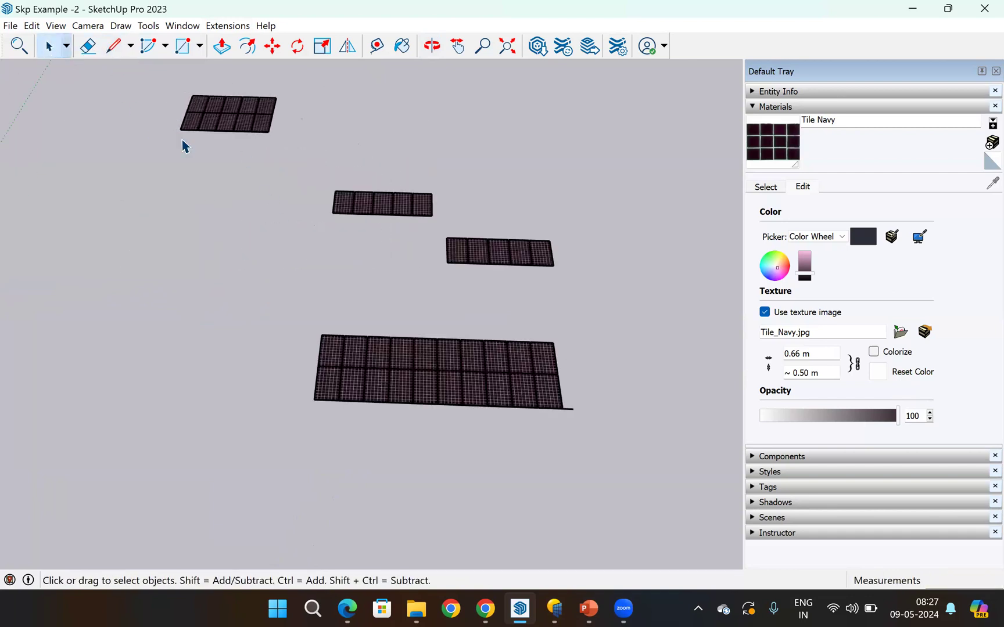
scroll(237, 172, up, 6)
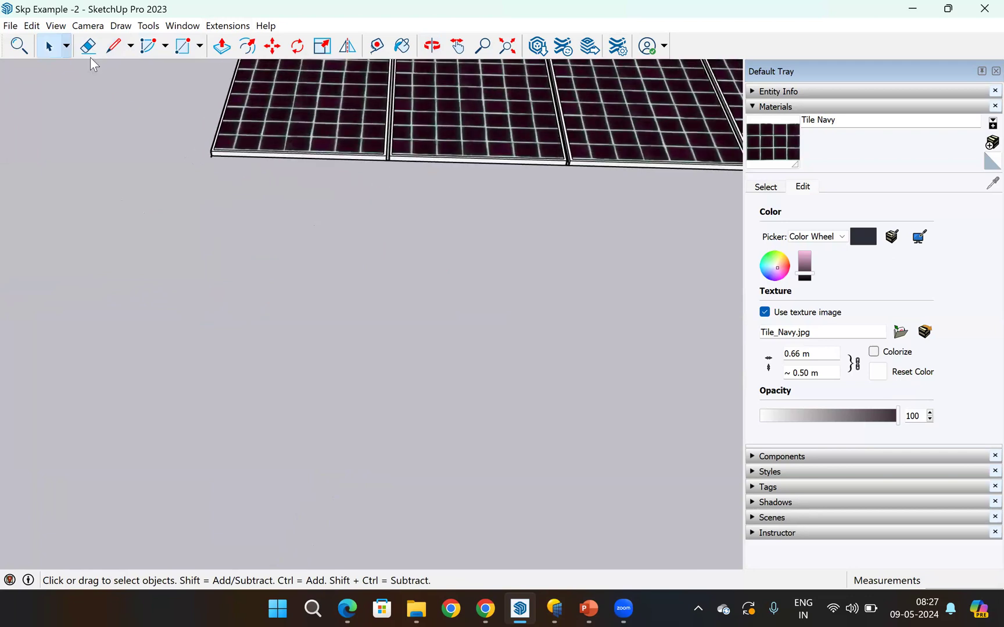
click(112, 46)
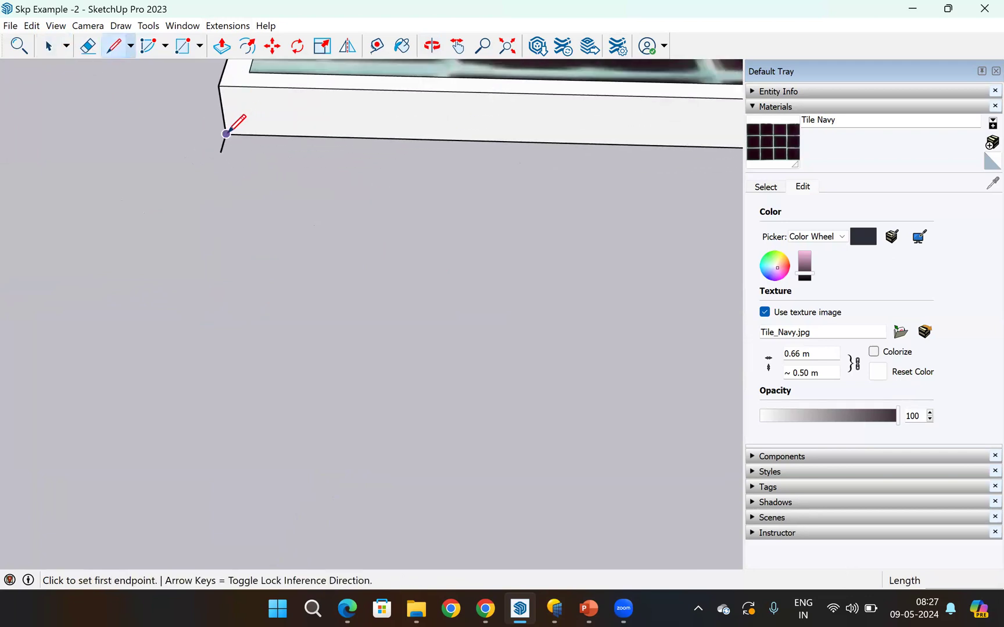
click(226, 134)
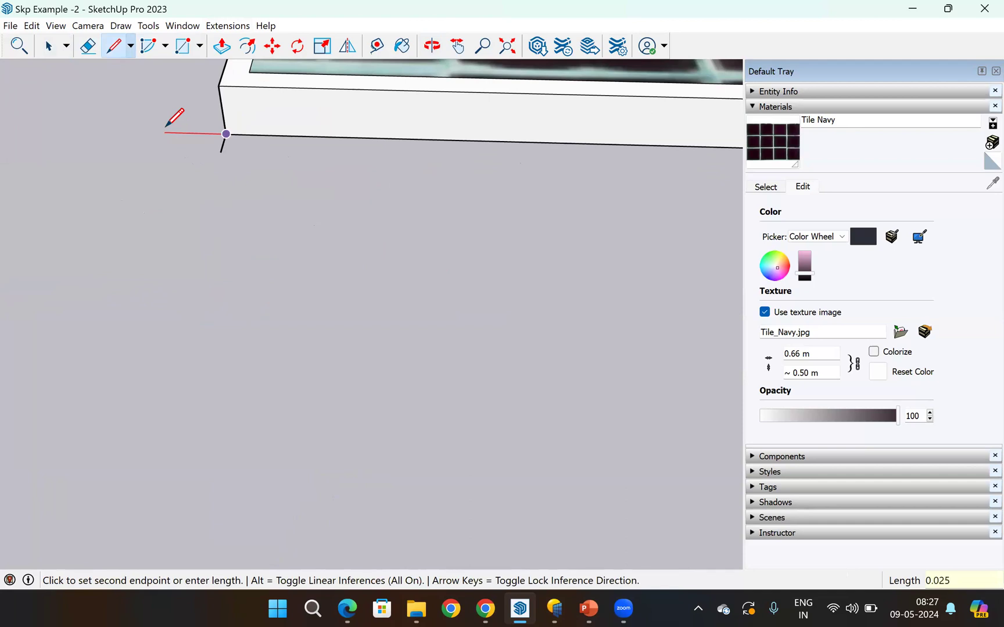
click(165, 132)
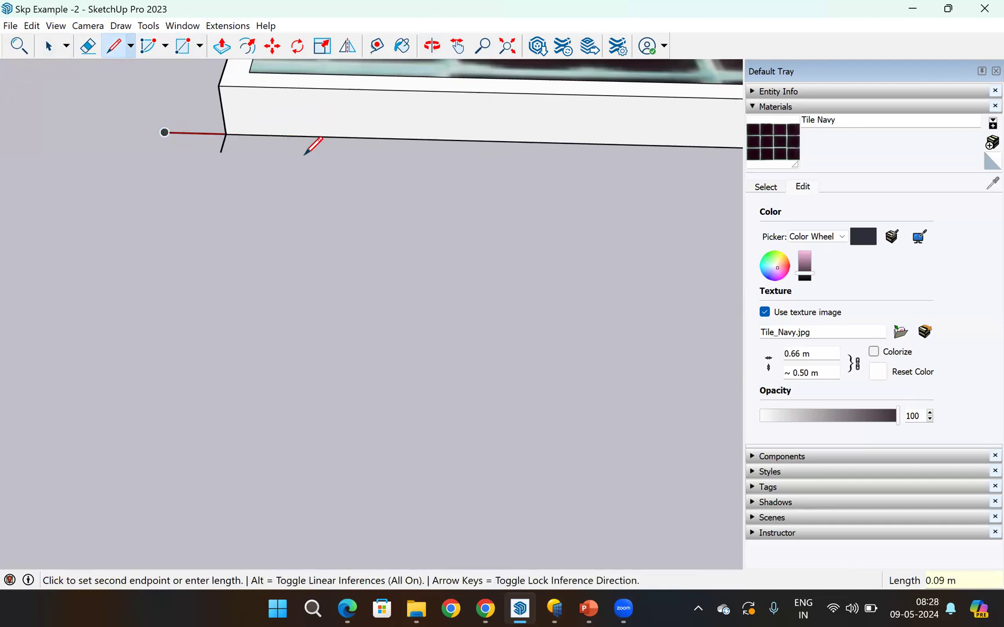
key(Escape)
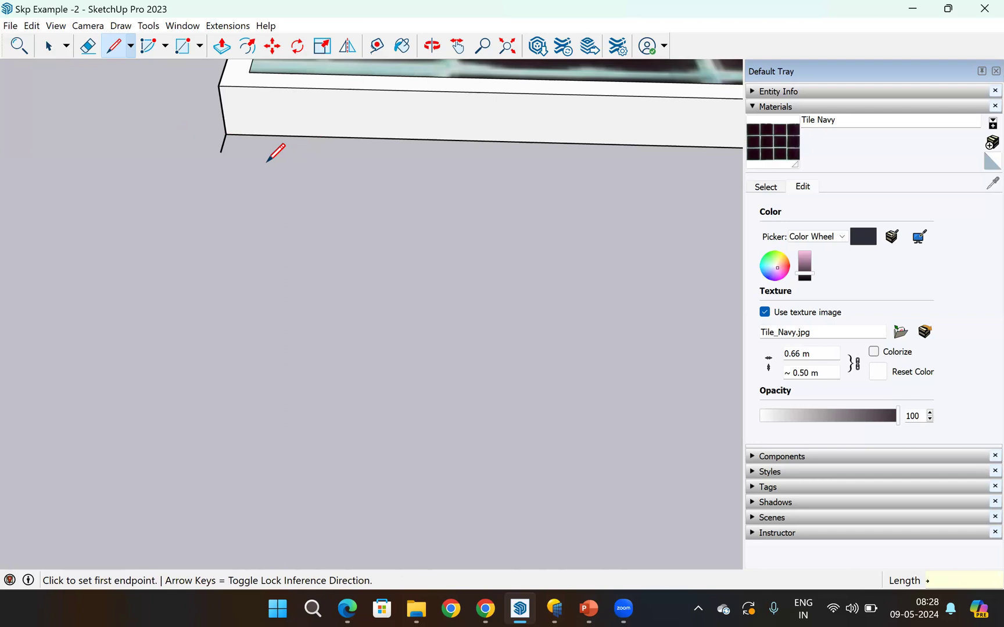
scroll(235, 218, down, 5)
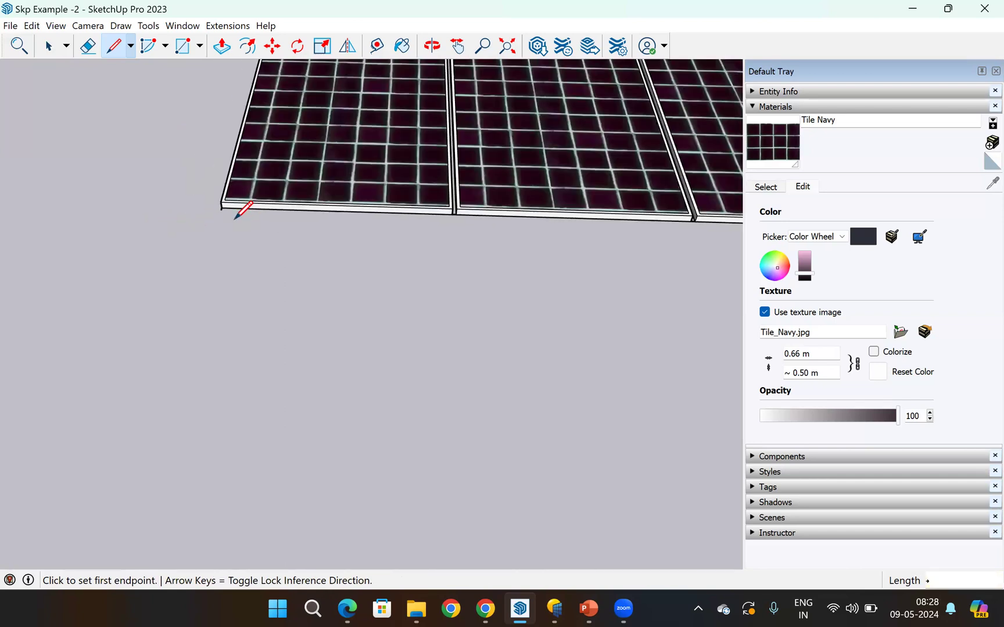
scroll(381, 341, down, 6)
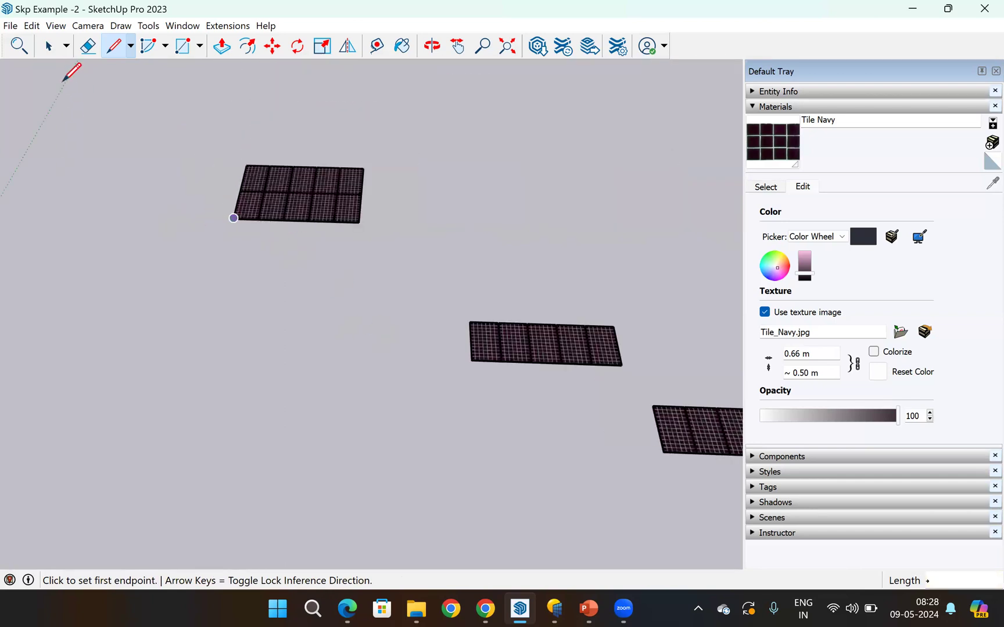
- Copy the twenty-panel block with its spacer line and place three duplicates in the open space behind it
key(space)
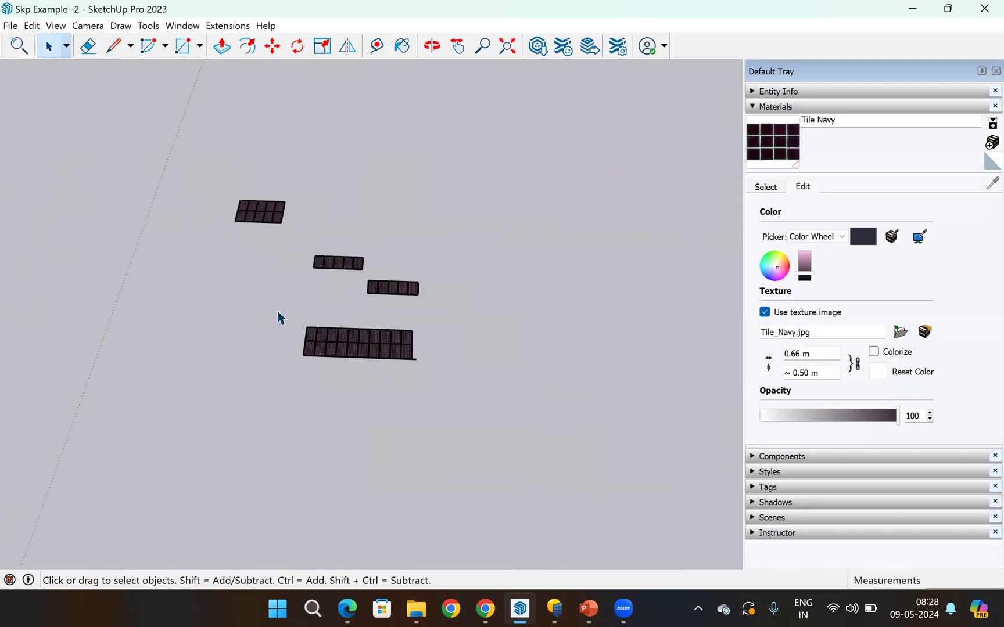
drag(429, 420, 430, 421)
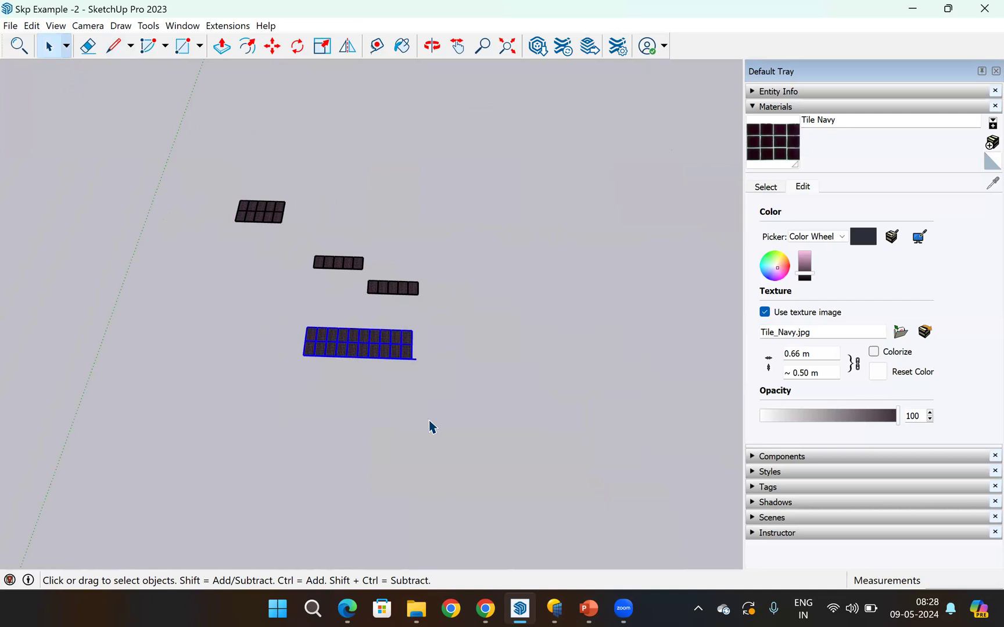
key(ctrl+c)
key(ctrl+v)
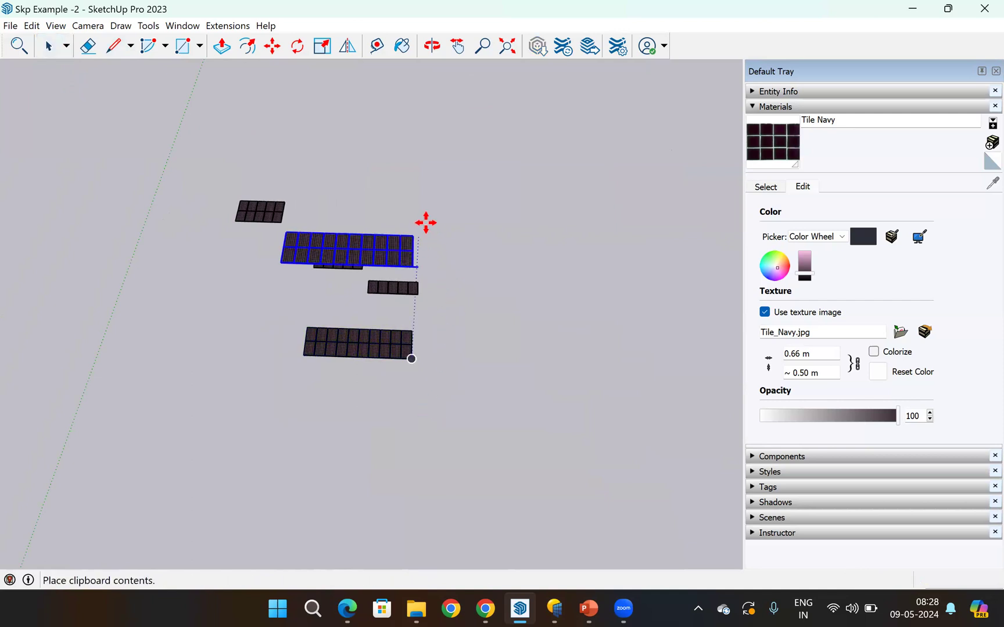
click(518, 167)
key(ctrl+v)
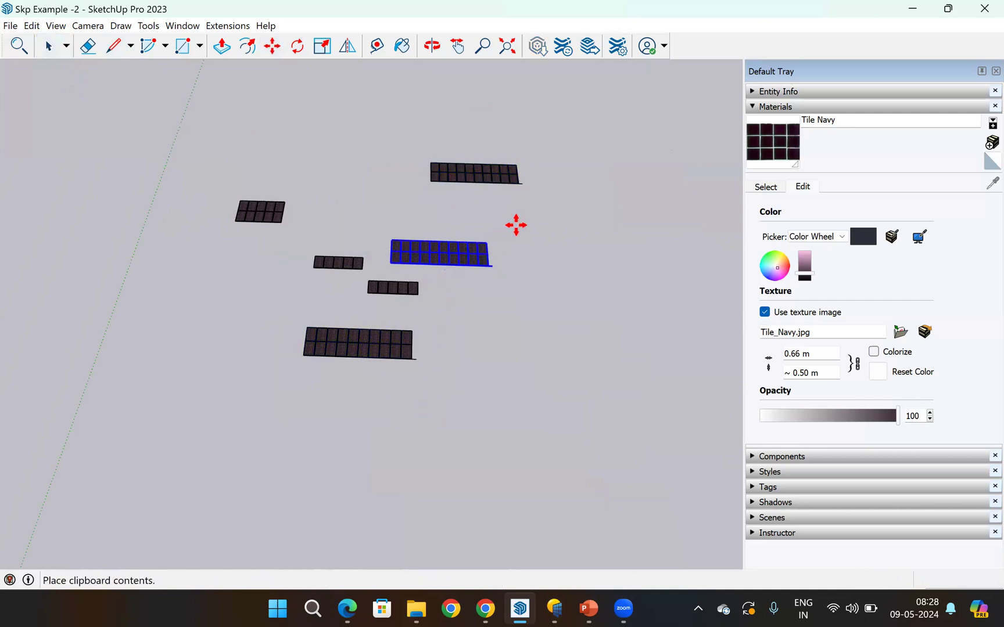
click(516, 225)
key(ctrl+v)
click(304, 130)
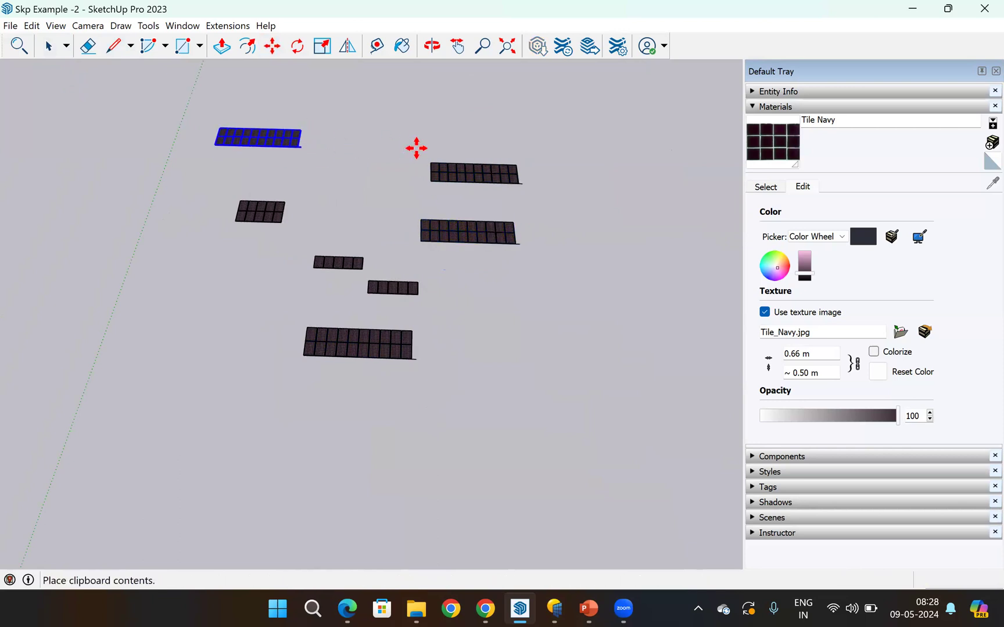
click(50, 46)
- Move the nearest duplicated twenty-panel block so its front corner snaps to the free end of the original block's spacer line
scroll(441, 220, up, 3)
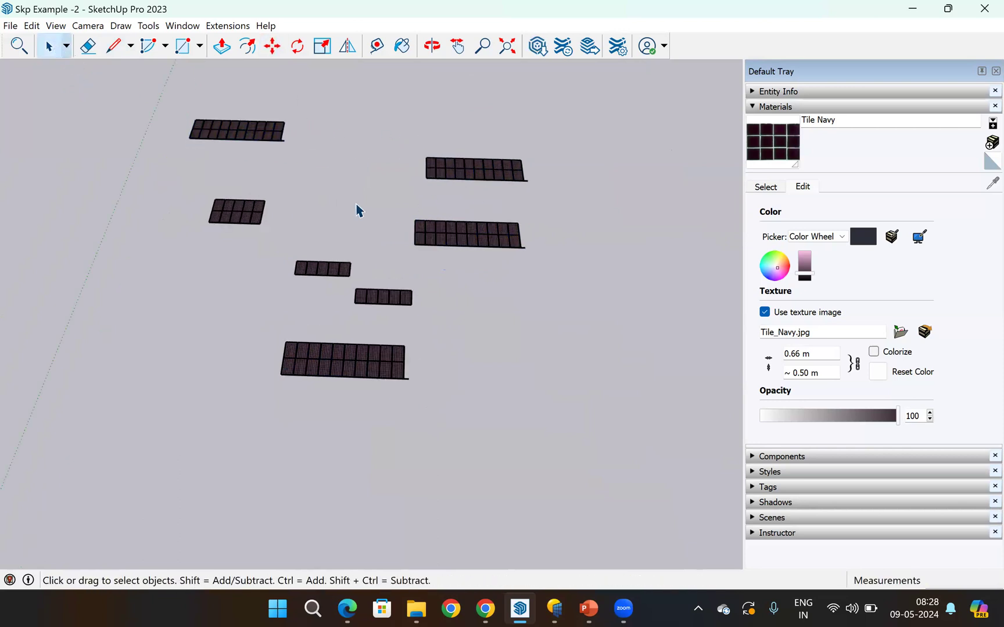
click(526, 253)
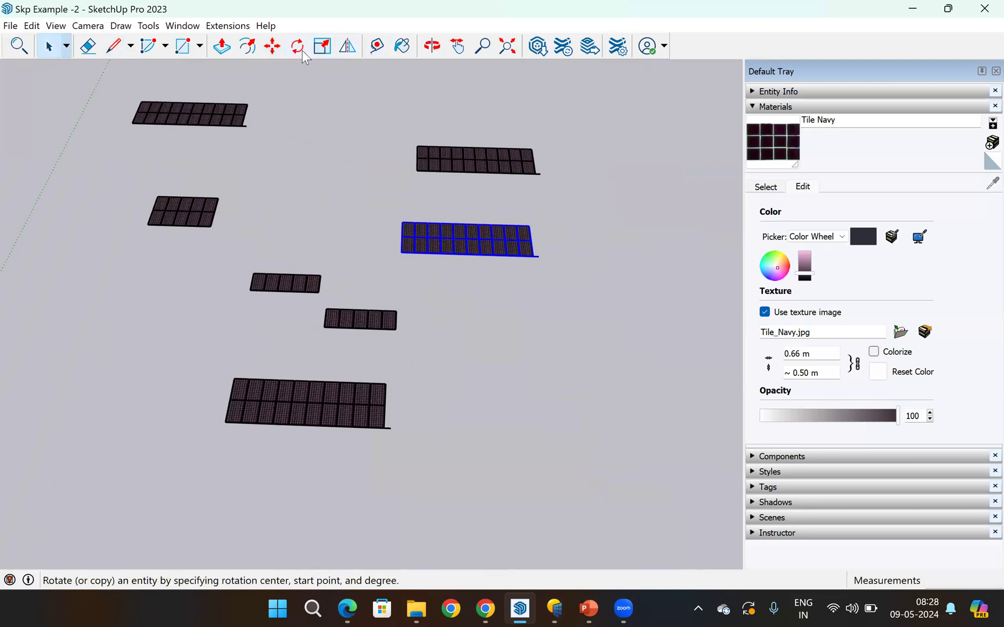
click(272, 47)
scroll(413, 243, up, 5)
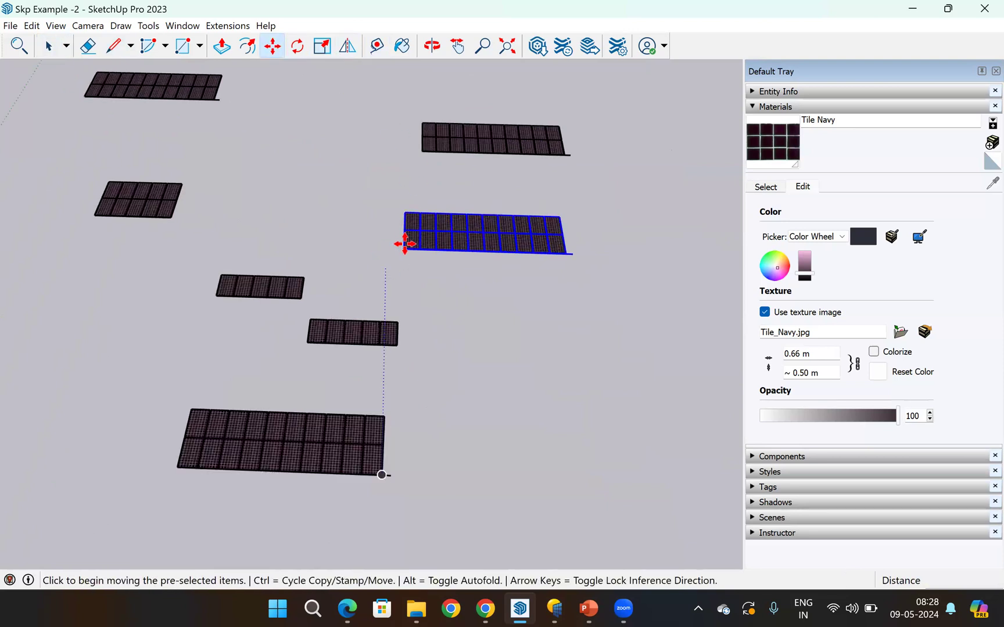
scroll(370, 221, up, 2)
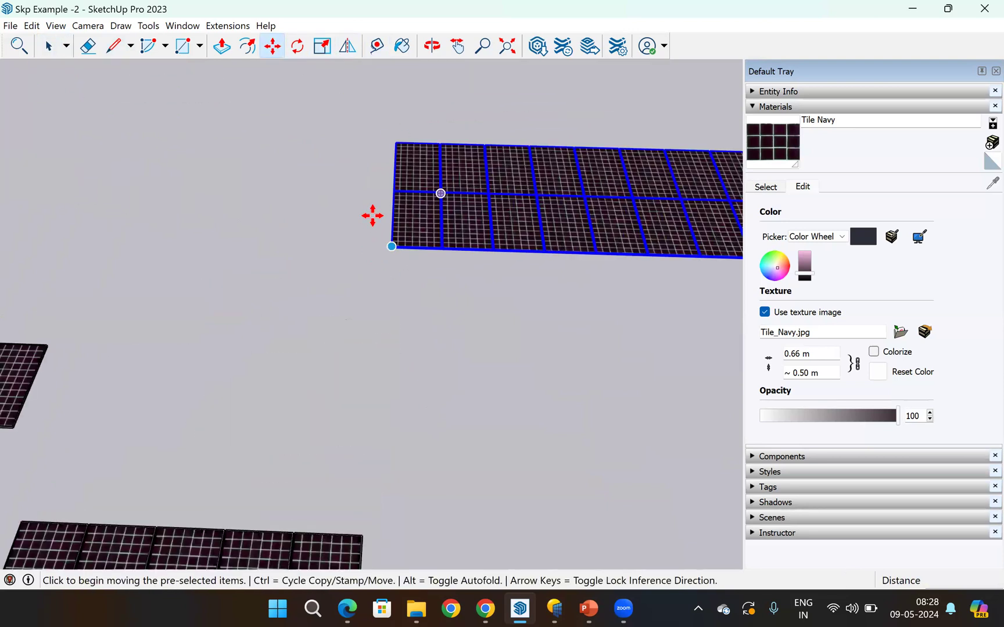
click(379, 236)
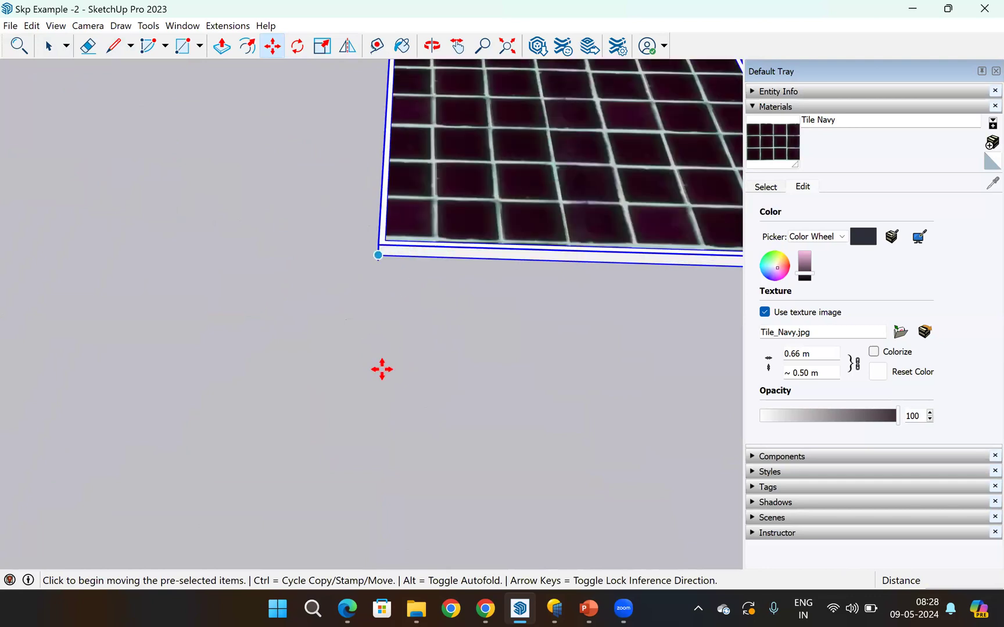
scroll(359, 468, down, 2)
scroll(343, 448, down, 4)
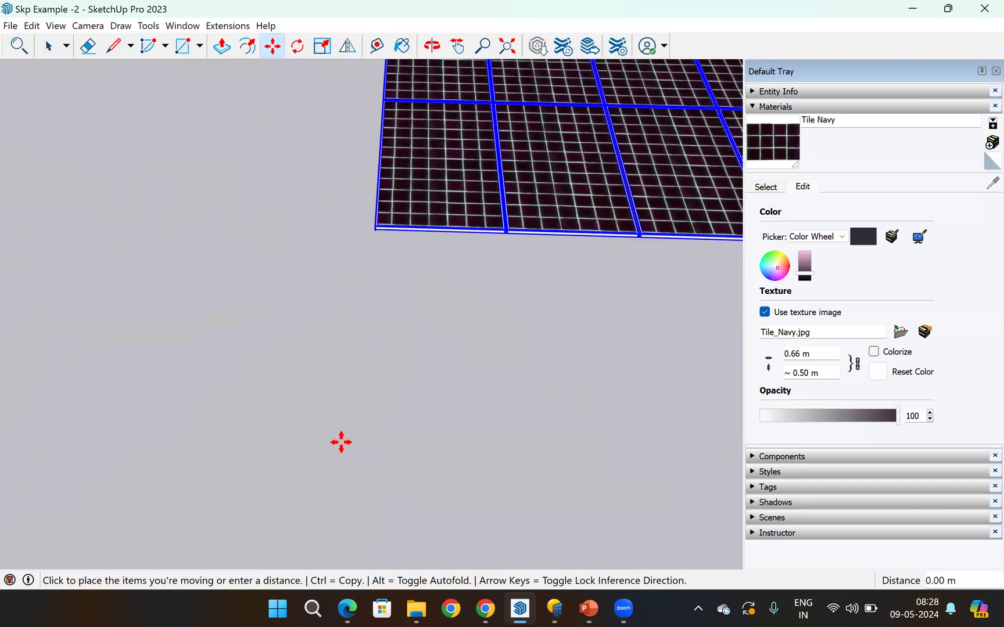
scroll(344, 443, up, 4)
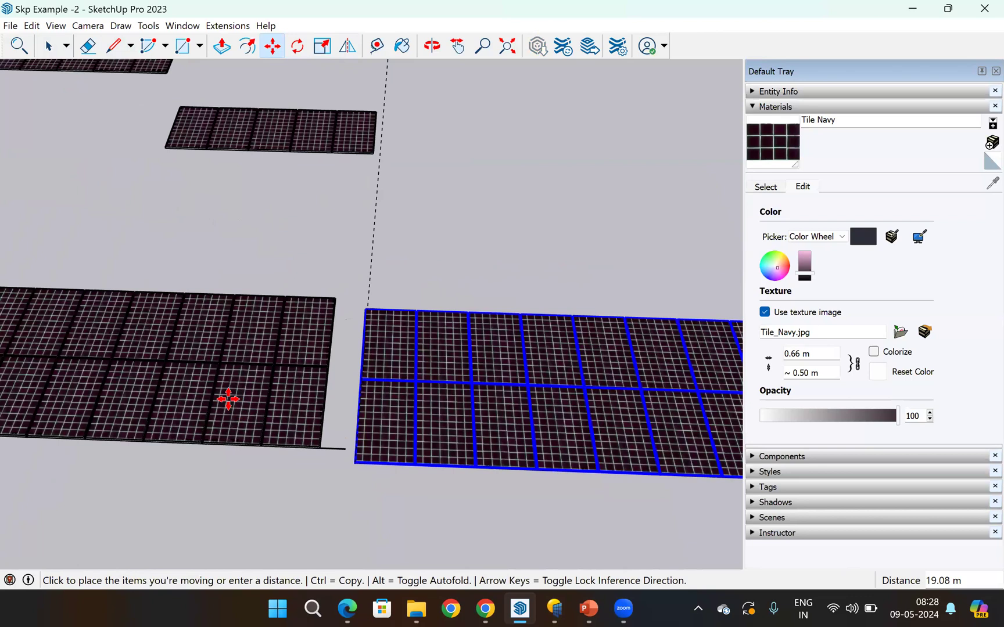
scroll(210, 383, up, 2)
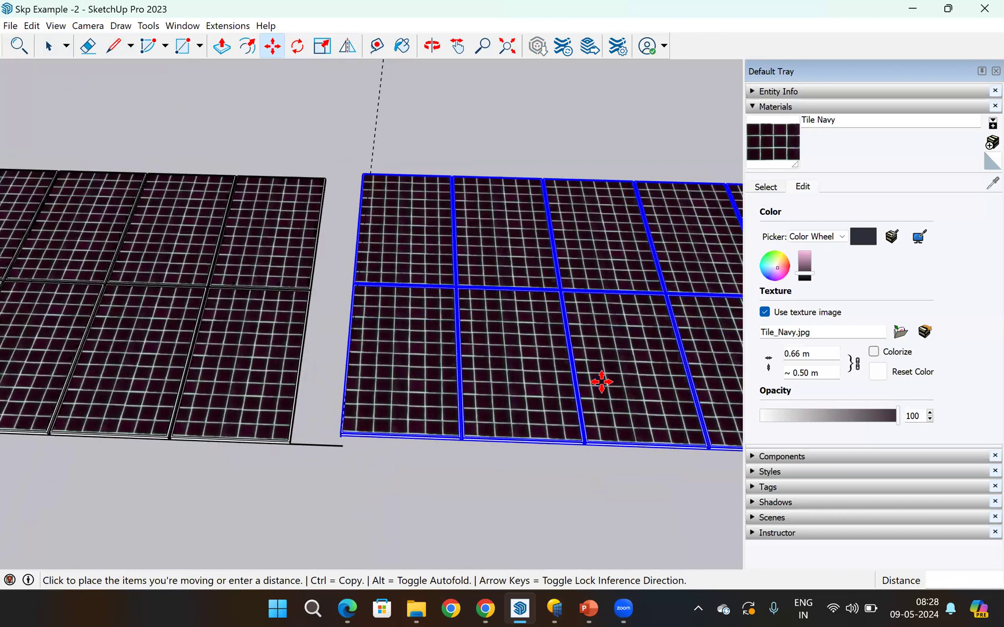
scroll(343, 446, up, 2)
click(442, 407)
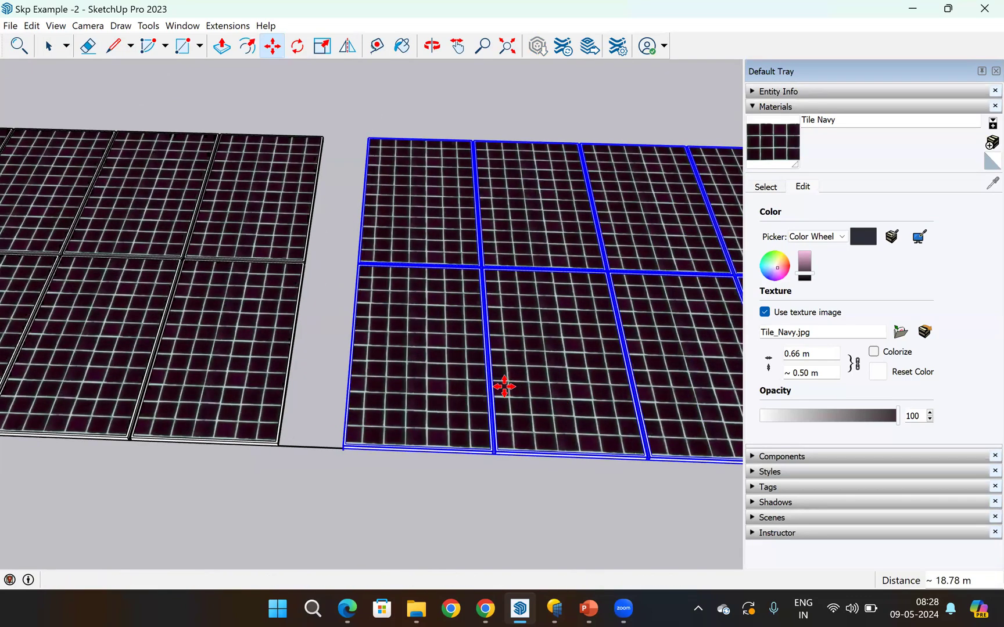
scroll(473, 391, down, 2)
scroll(471, 392, down, 3)
key(ctrl+v)
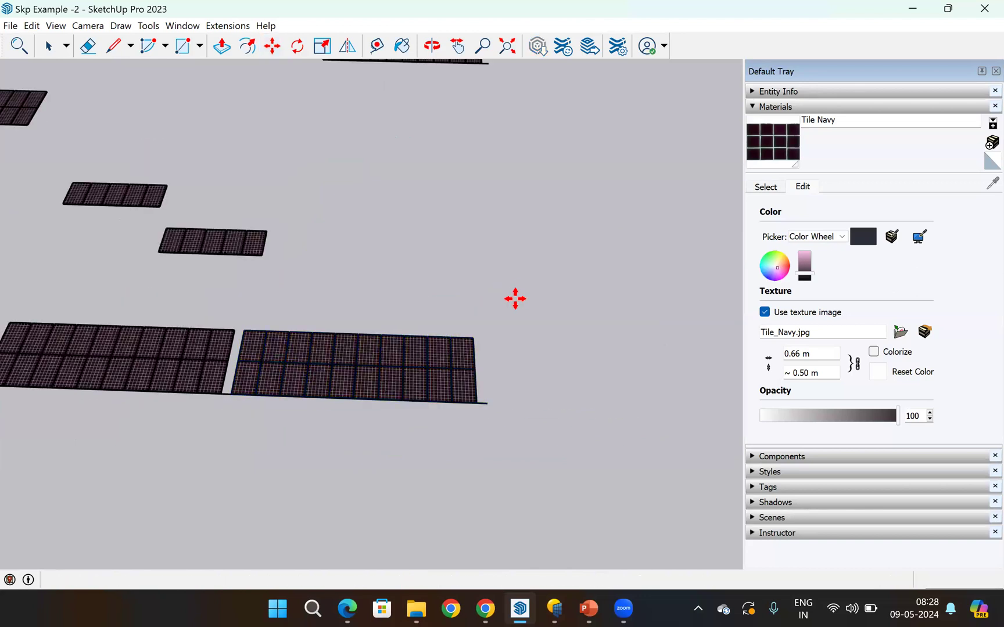
scroll(515, 298, up, 4)
click(511, 319)
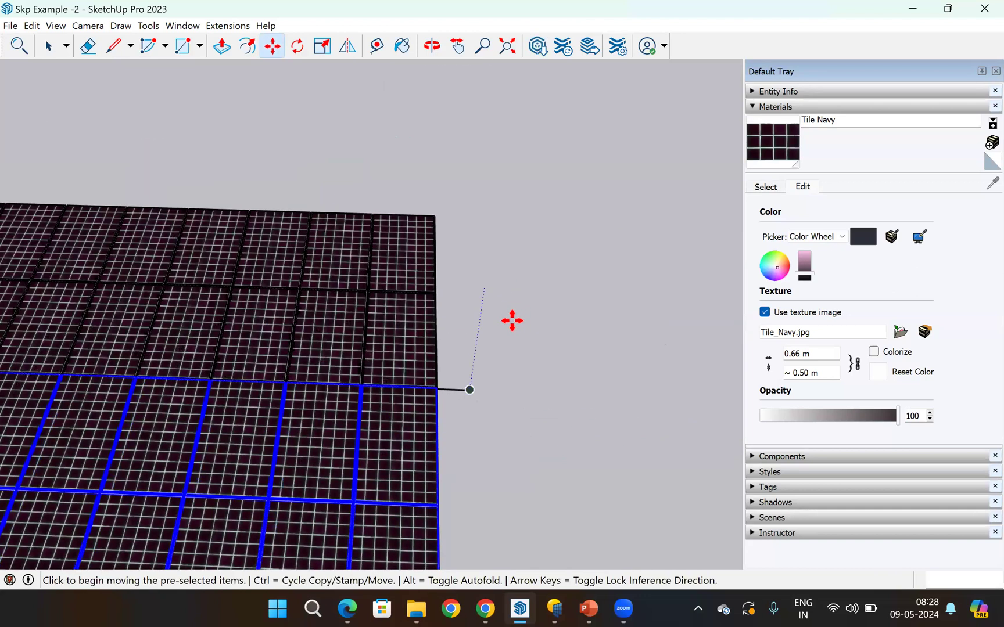
scroll(512, 320, down, 2)
key(ctrl+v)
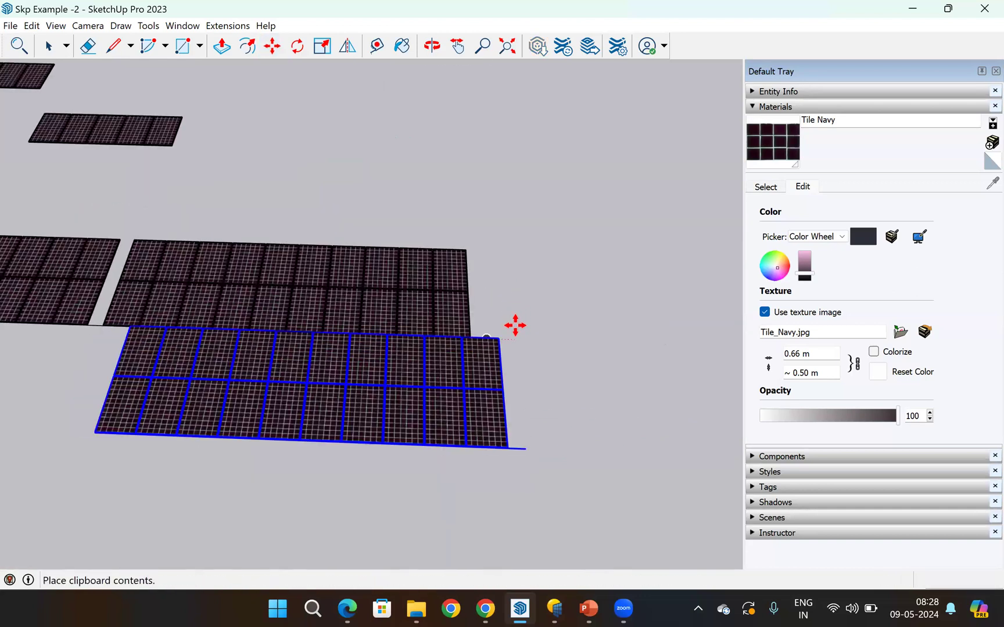
key(Escape)
- Move another twenty-panel duplicate by its front corner onto the spacer end of the second block, making a three-block row
scroll(477, 340, down, 4)
click(49, 46)
drag(521, 168, 522, 169)
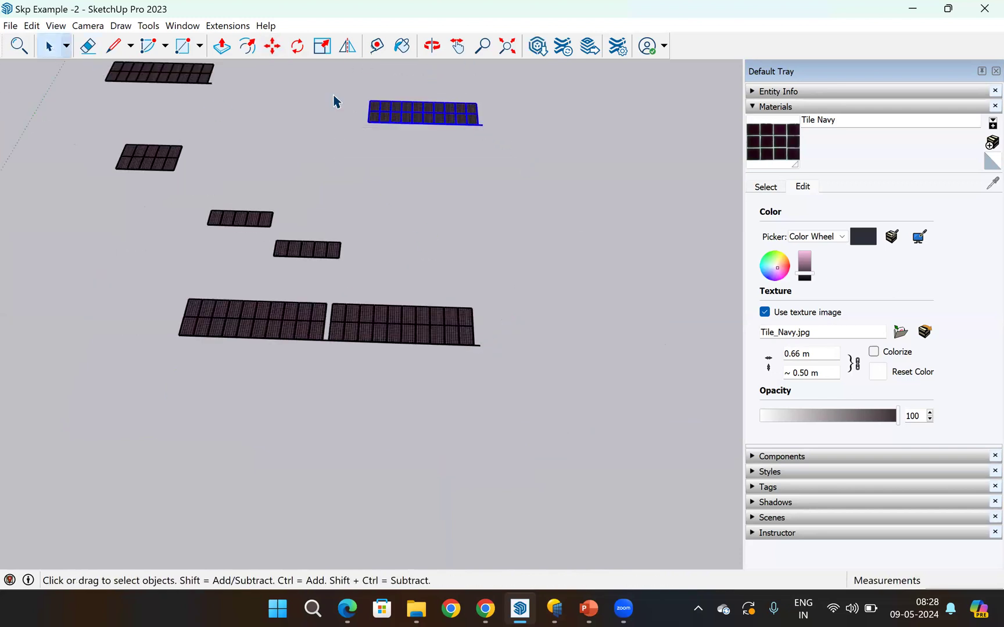
click(272, 46)
scroll(369, 123, up, 8)
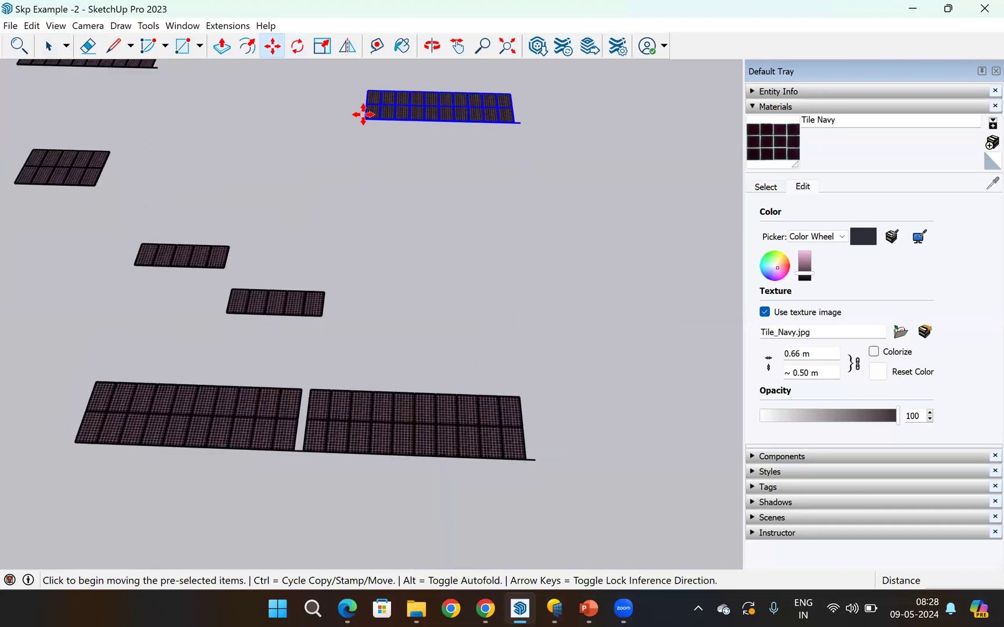
scroll(366, 124, up, 3)
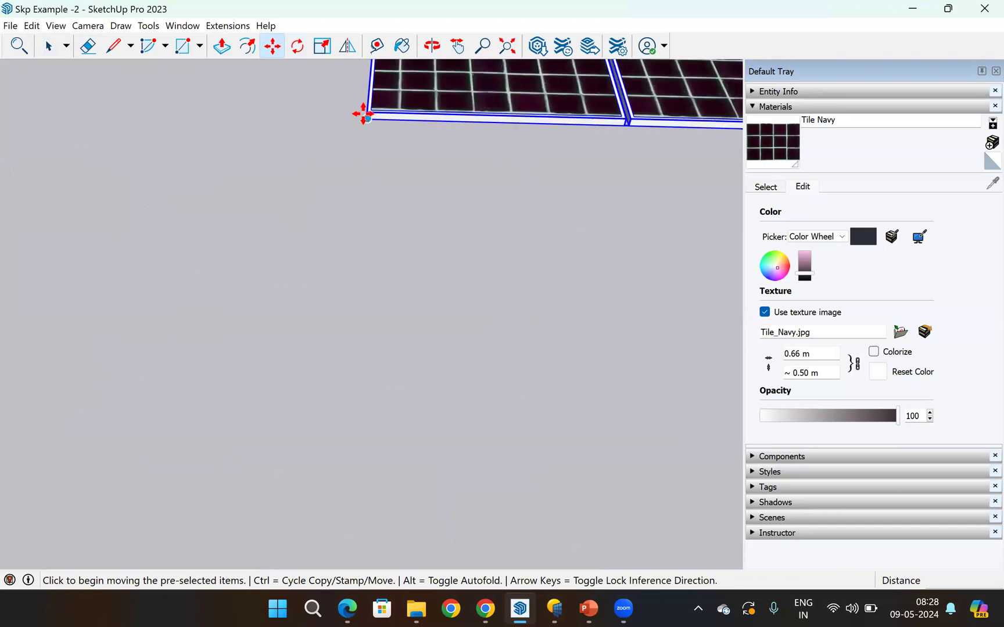
click(365, 112)
scroll(379, 127, down, 6)
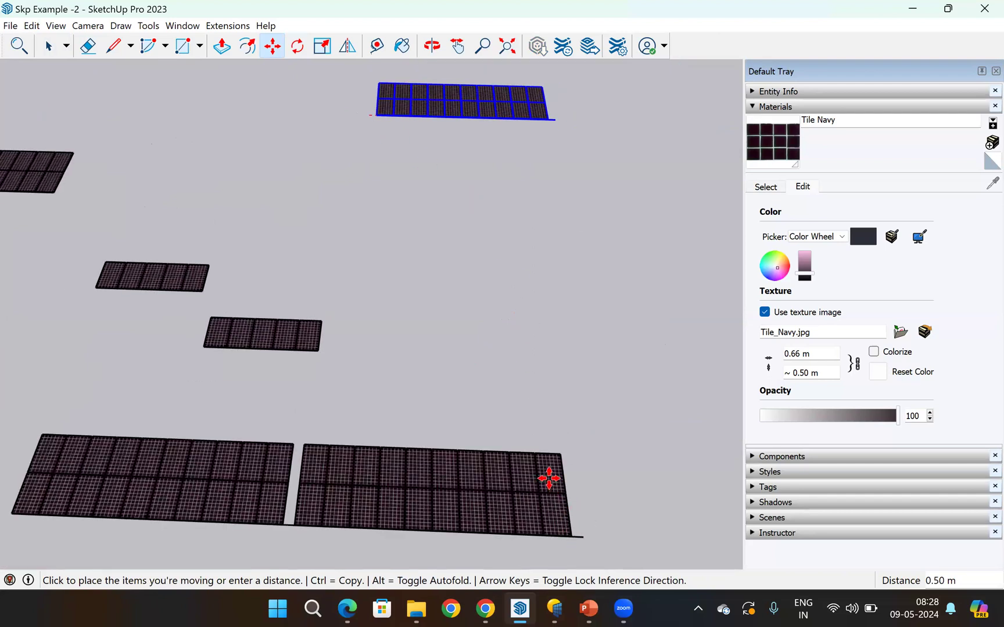
scroll(549, 478, down, 2)
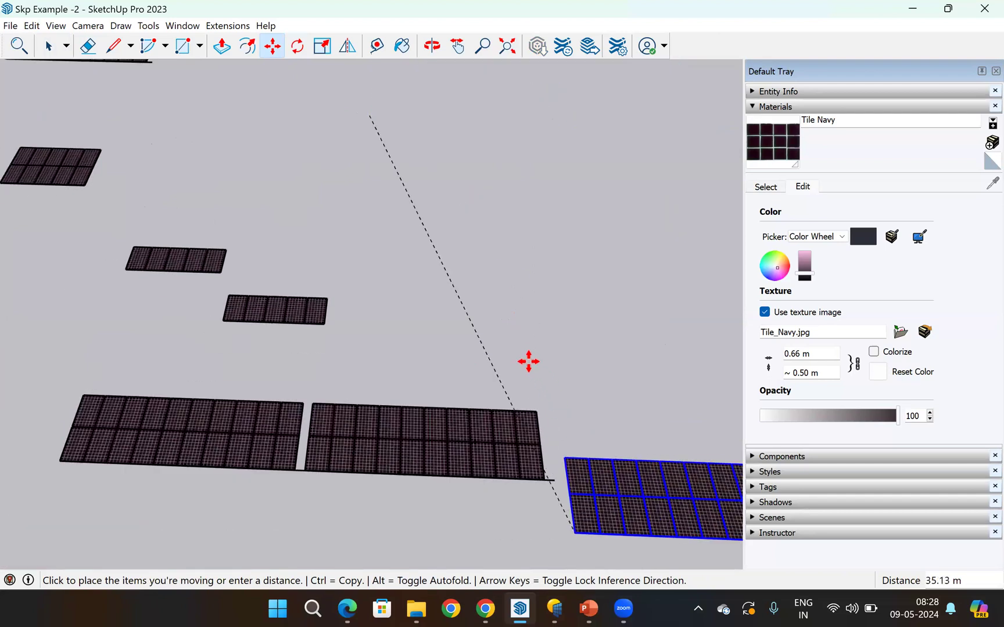
scroll(528, 361, up, 3)
scroll(492, 345, up, 2)
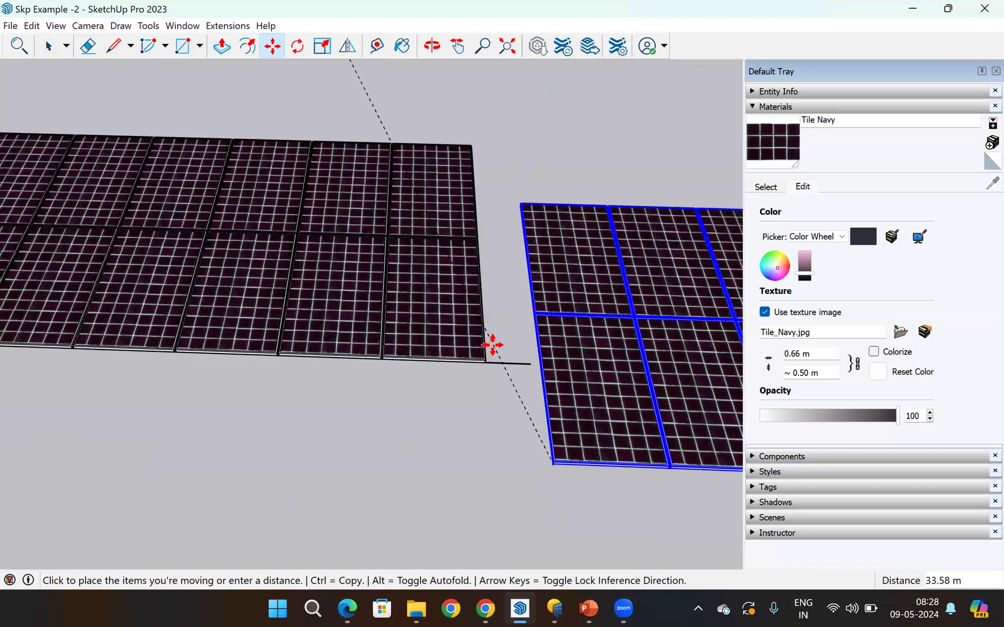
scroll(494, 342, up, 2)
click(389, 260)
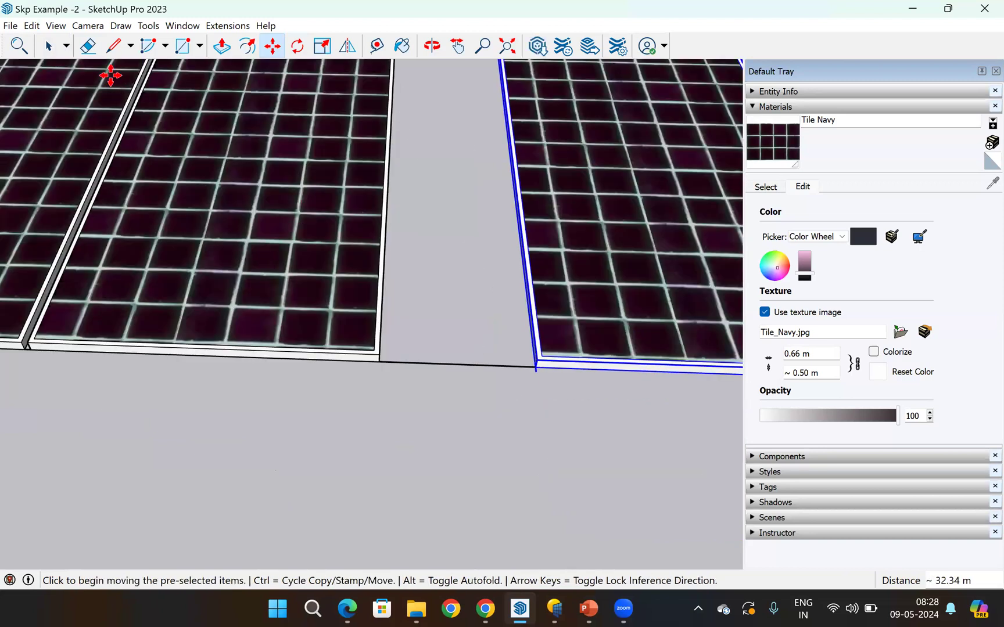
- Move the joined row of three twenty-panel blocks by its outer corner into the corner of the 37 by 23 m rectangle
scroll(303, 273, down, 10)
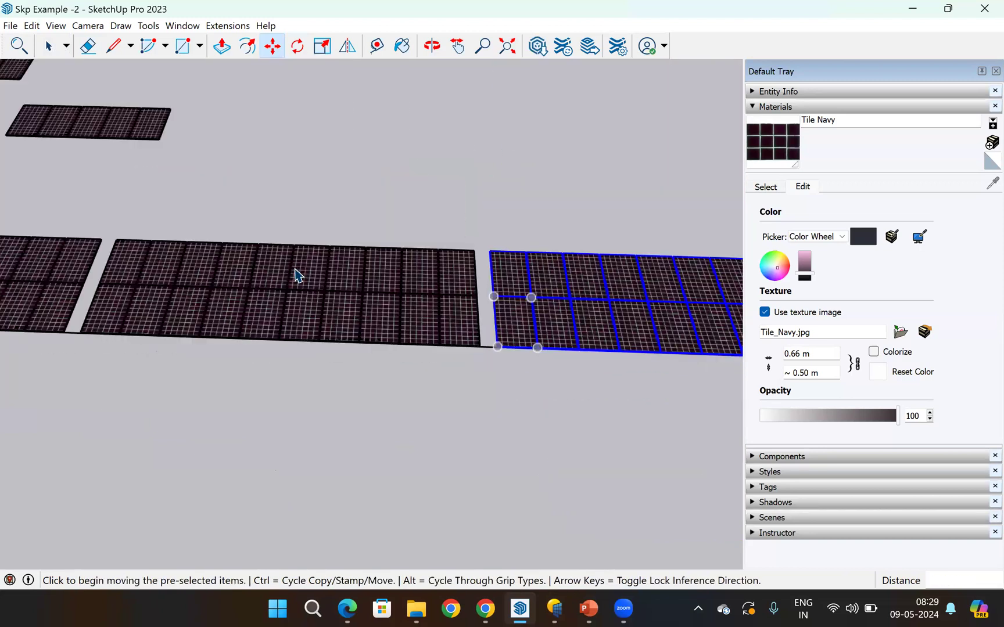
key(space)
scroll(204, 256, down, 3)
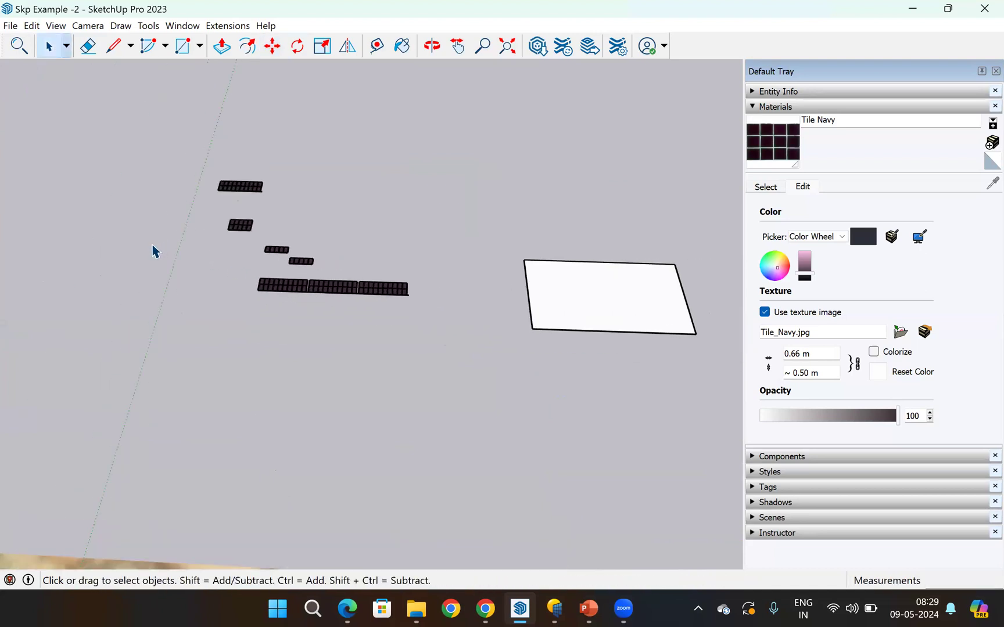
scroll(155, 249, up, 2)
drag(148, 248, 532, 362)
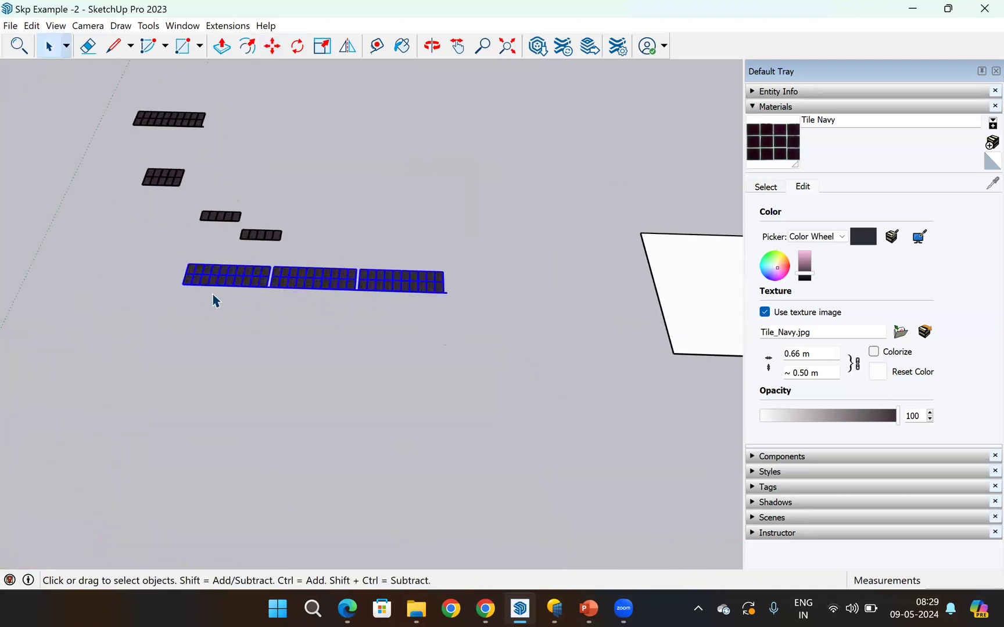
scroll(215, 300, down, 2)
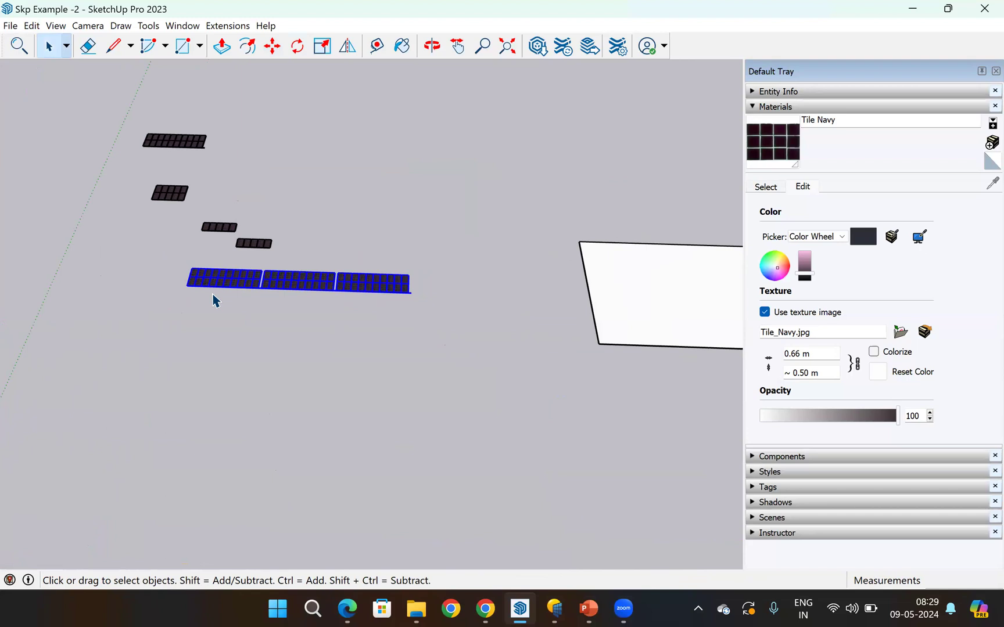
middle_drag(387, 196, 124, 58)
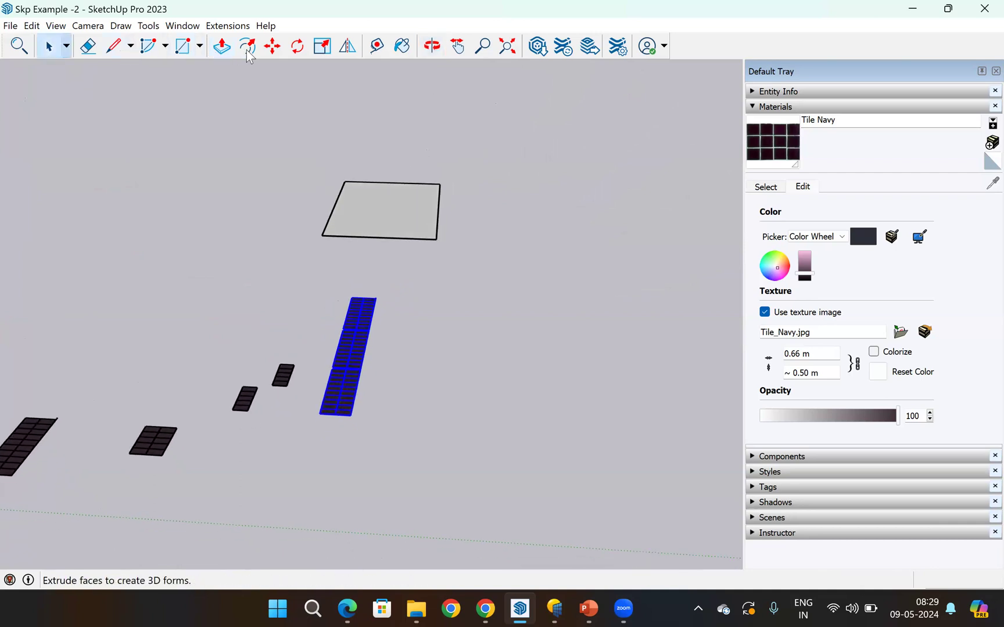
click(270, 49)
scroll(335, 426, up, 6)
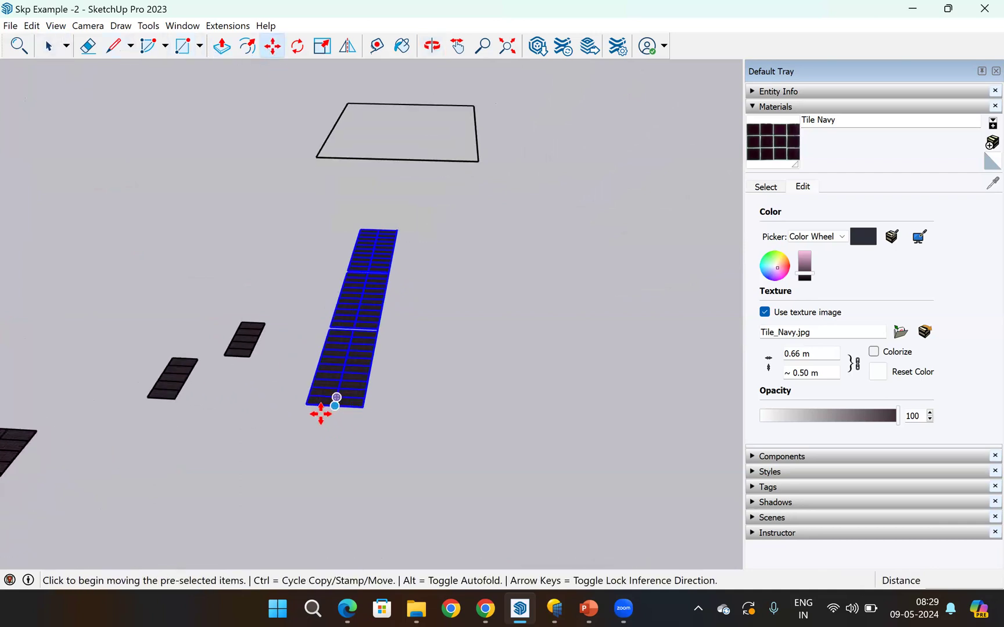
scroll(318, 385, up, 3)
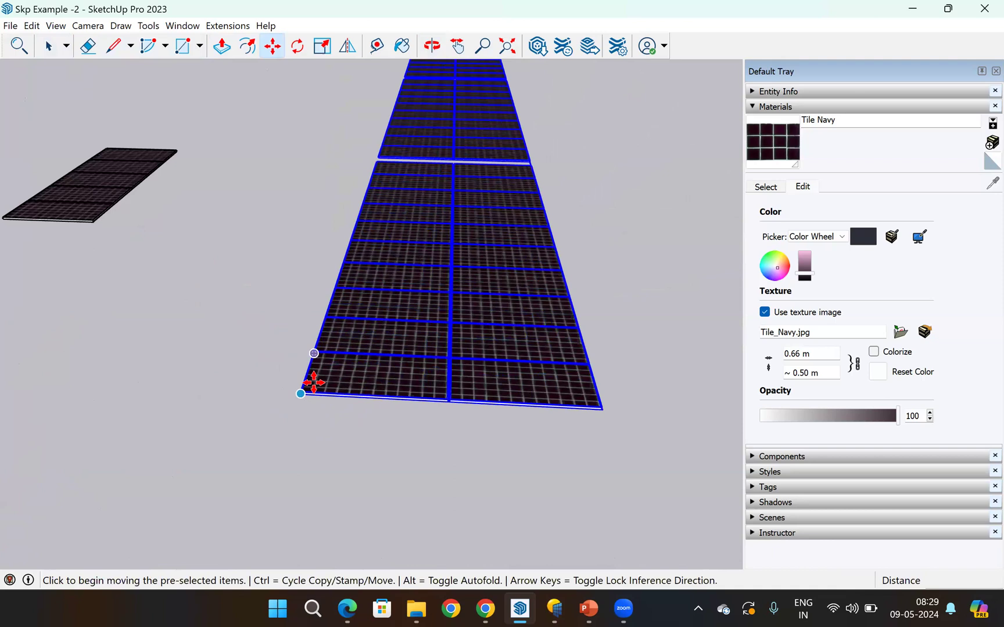
scroll(319, 405, up, 1)
click(318, 405)
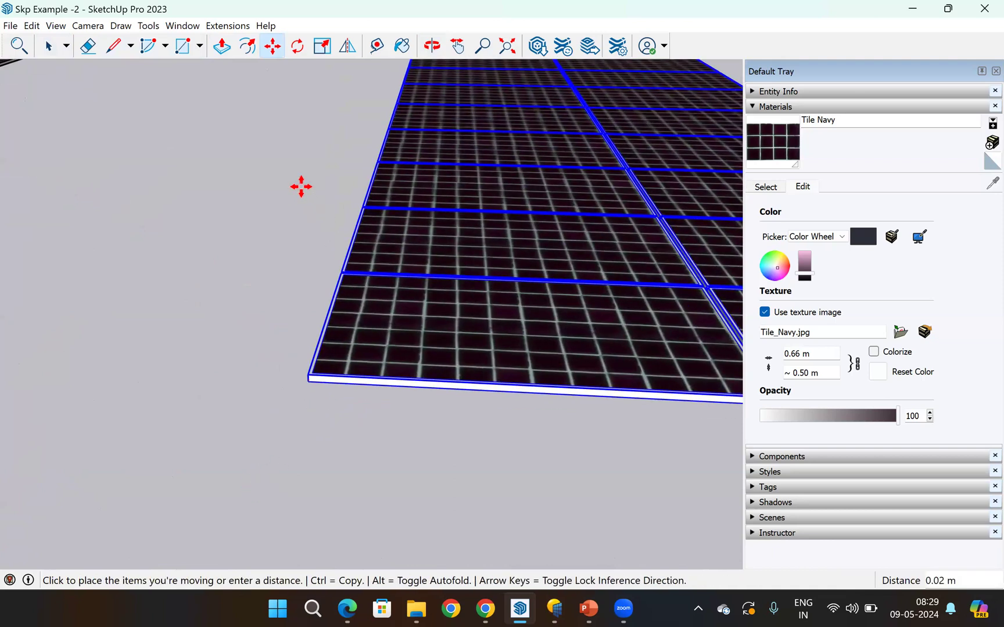
scroll(298, 175, up, 2)
scroll(294, 174, down, 2)
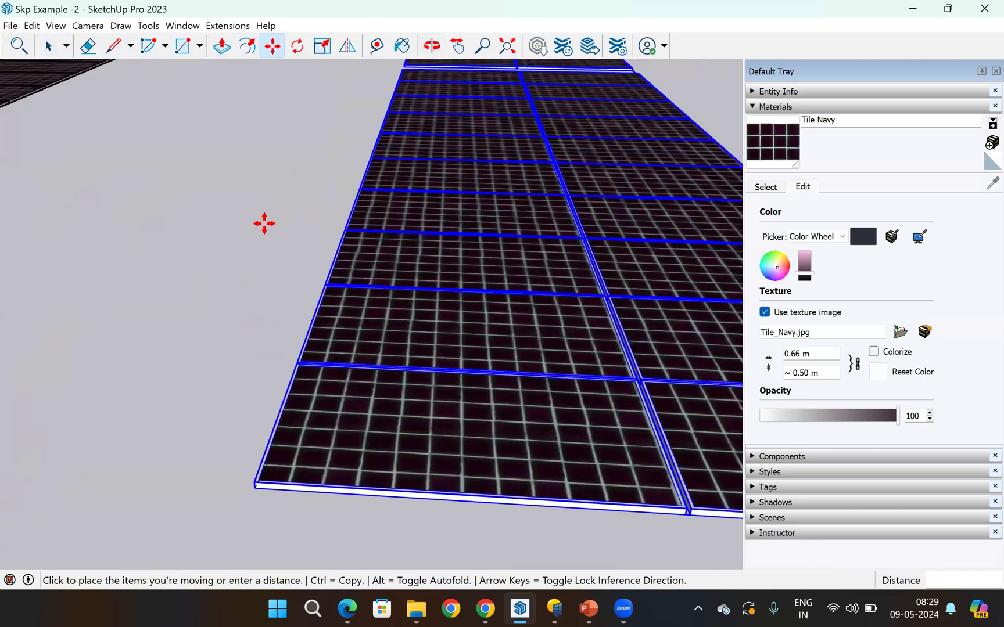
scroll(261, 225, down, 3)
scroll(162, 331, up, 3)
click(168, 354)
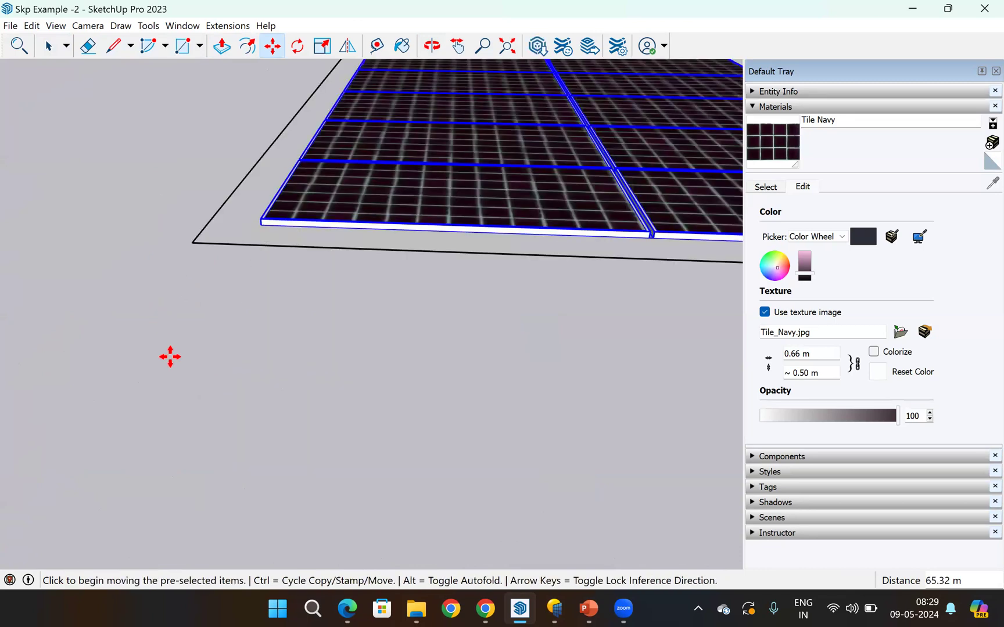
- Adjust the three-block row from an overhead view so it sits just inside the rectangle's corner, along its long edge
scroll(392, 219, down, 1)
scroll(316, 63, down, 5)
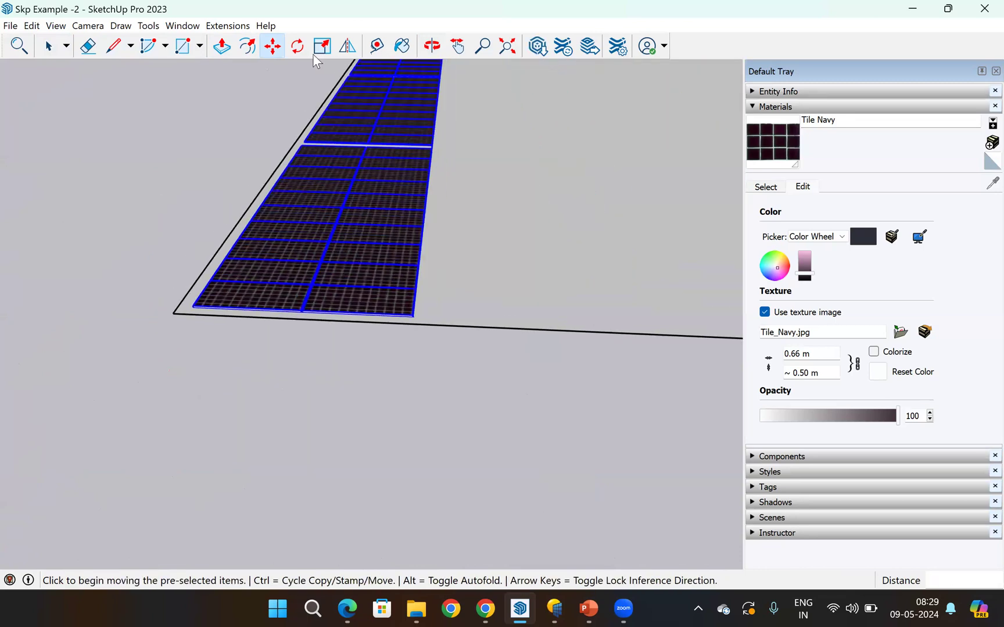
click(439, 50)
drag(522, 157, 227, 250)
middle_drag(226, 251, 64, 171)
scroll(71, 166, down, 6)
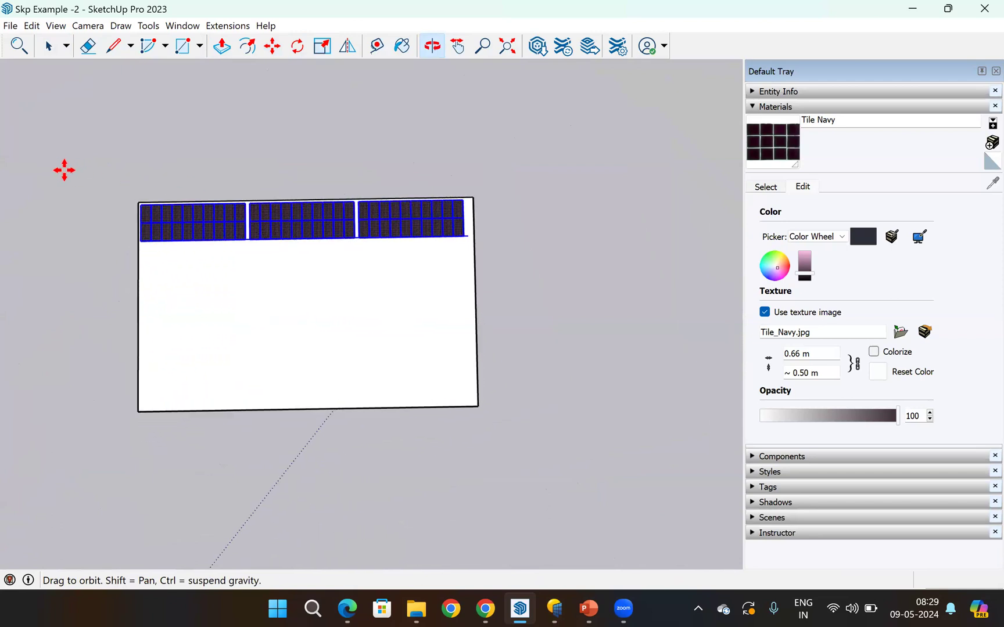
scroll(65, 171, up, 3)
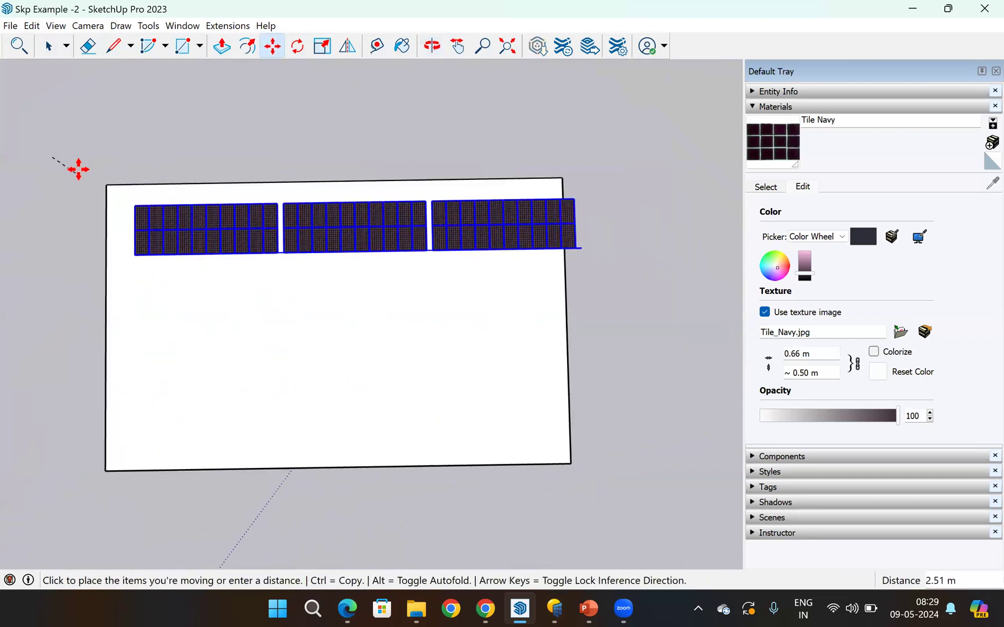
click(80, 164)
click(77, 163)
click(75, 161)
click(52, 51)
click(574, 216)
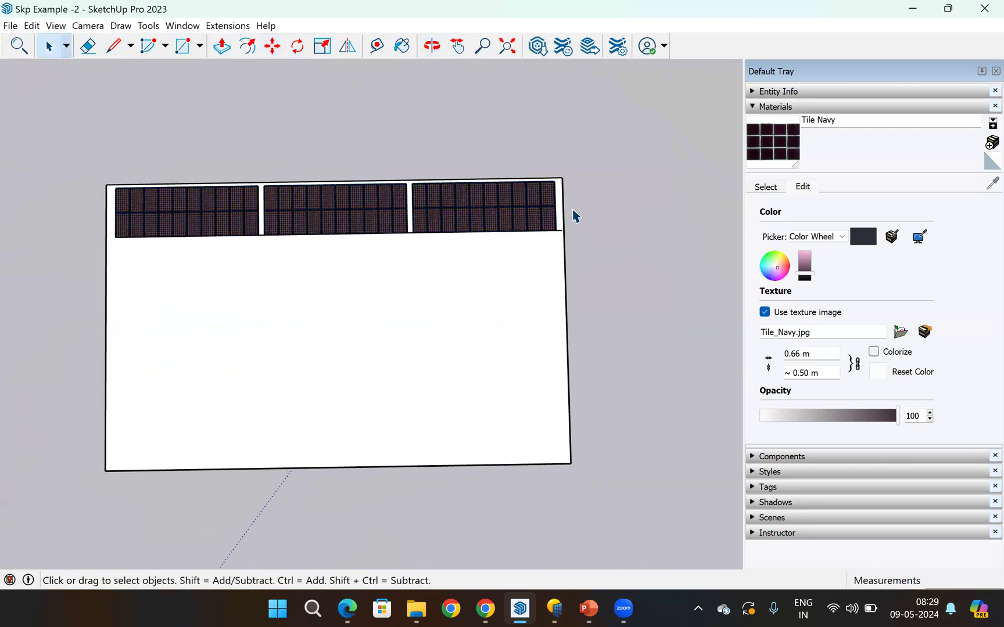
scroll(453, 227, up, 2)
scroll(697, 247, up, 1)
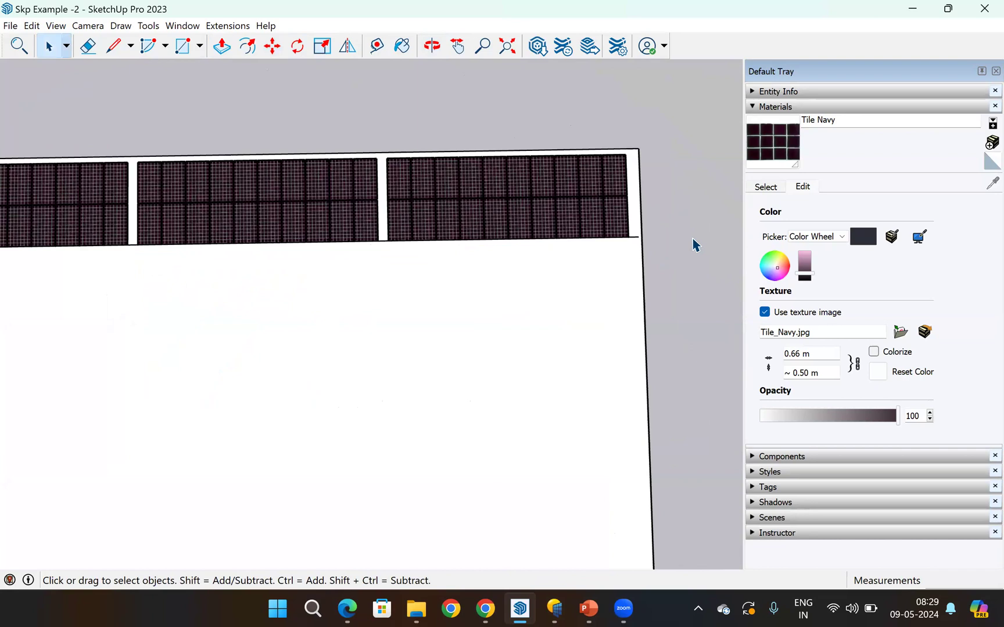
scroll(692, 245, down, 1)
scroll(540, 299, down, 2)
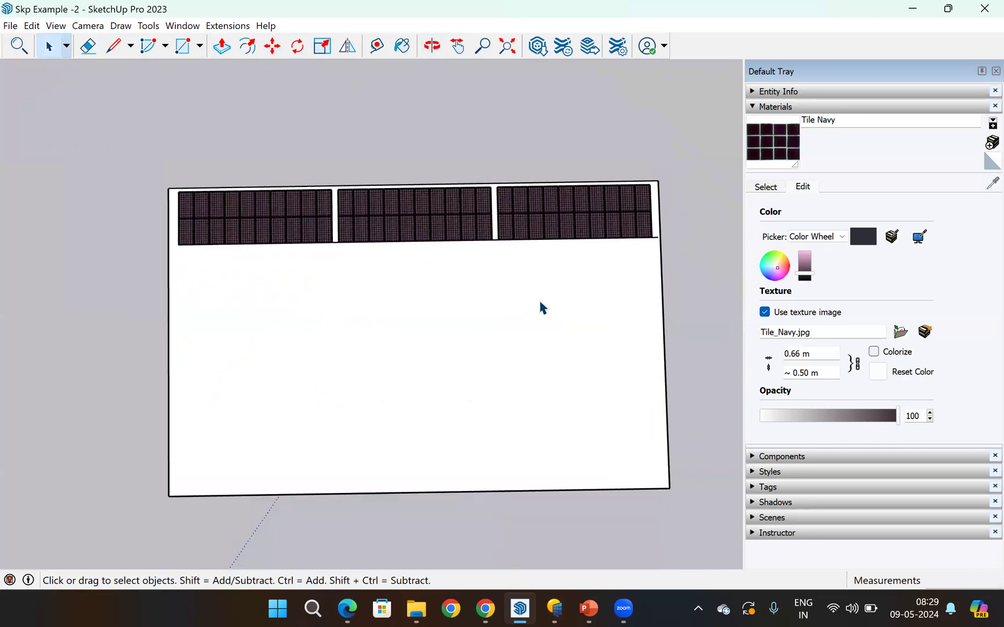
- Undo the placement of the three-block row inside the rectangle, returning it to its previous spot
scroll(193, 260, up, 3)
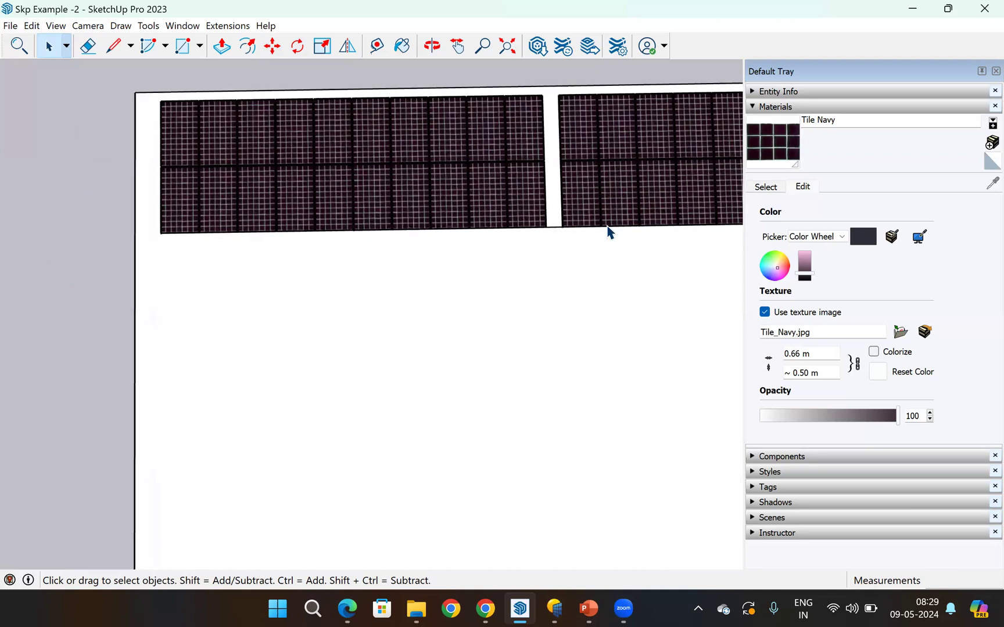
scroll(609, 230, down, 2)
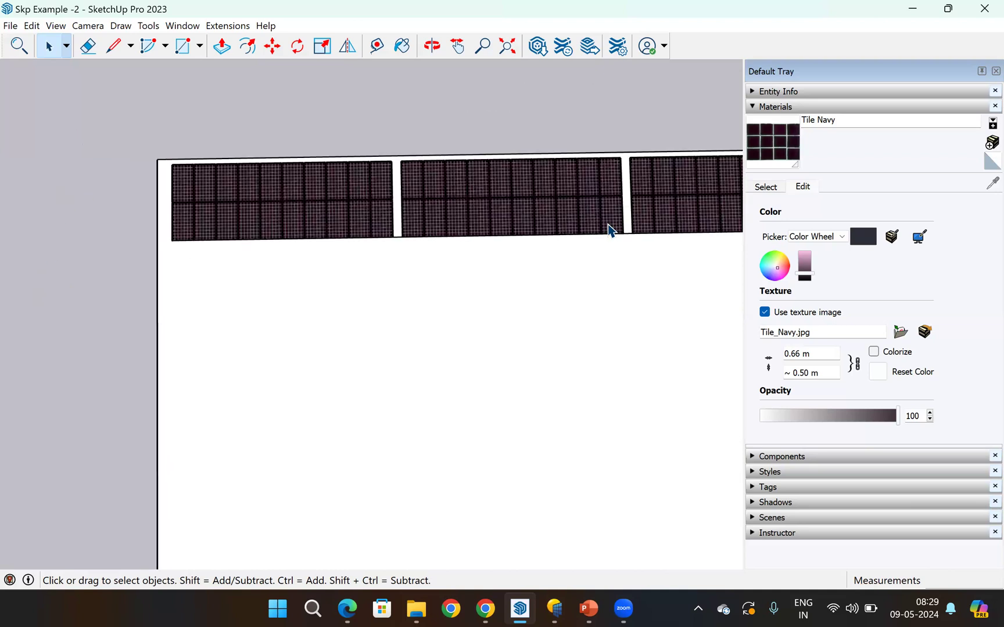
scroll(609, 230, down, 3)
scroll(609, 231, down, 2)
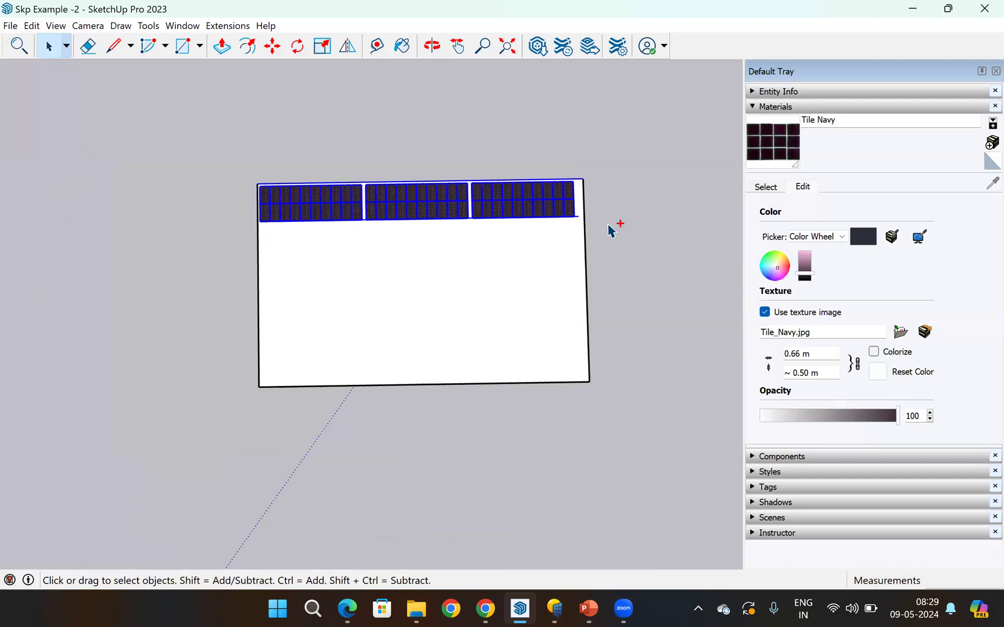
key(ctrl+z)
scroll(627, 220, down, 6)
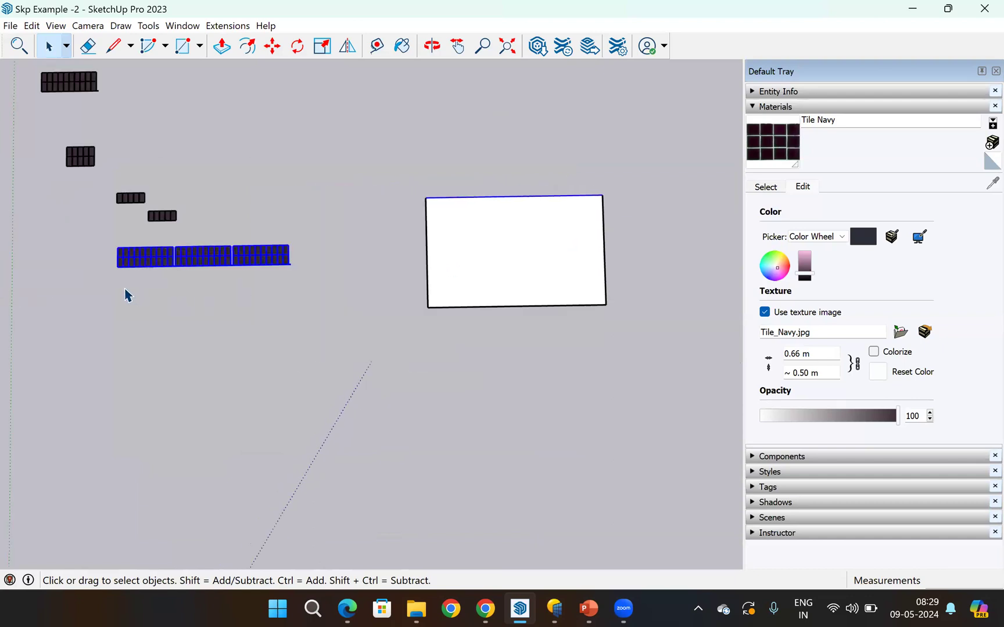
- Draw a 0.5 m spacer line outward from the front outer corner of the three-block row, perpendicular to its long edge
scroll(116, 283, up, 6)
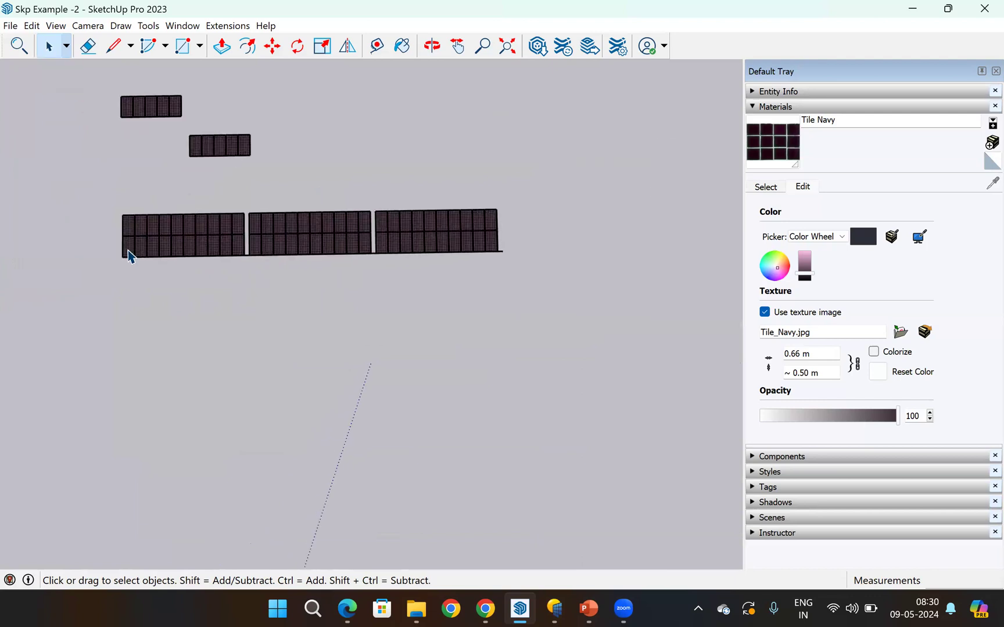
scroll(130, 251, up, 3)
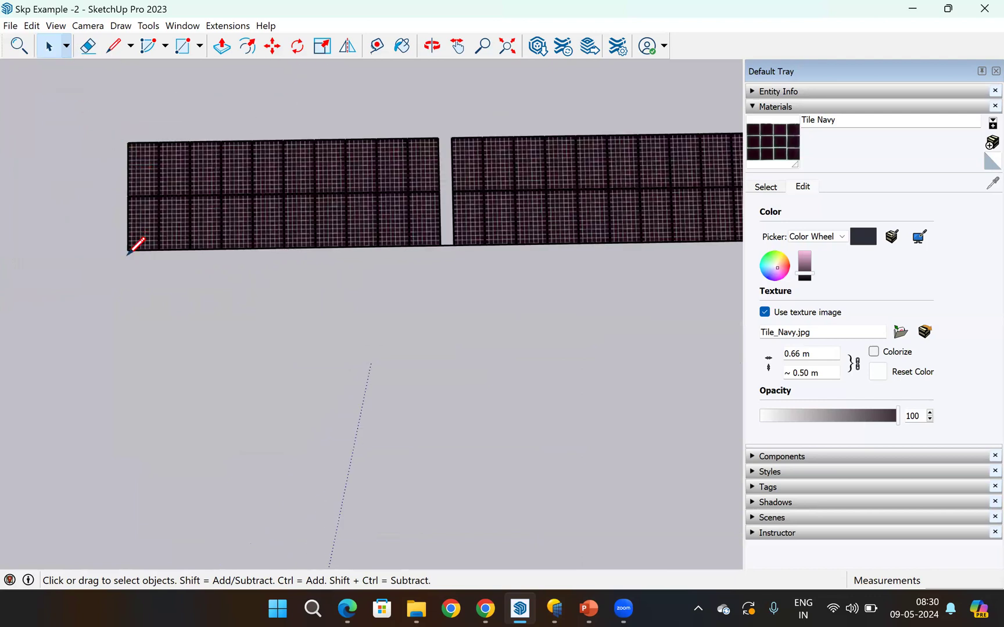
scroll(145, 258, up, 5)
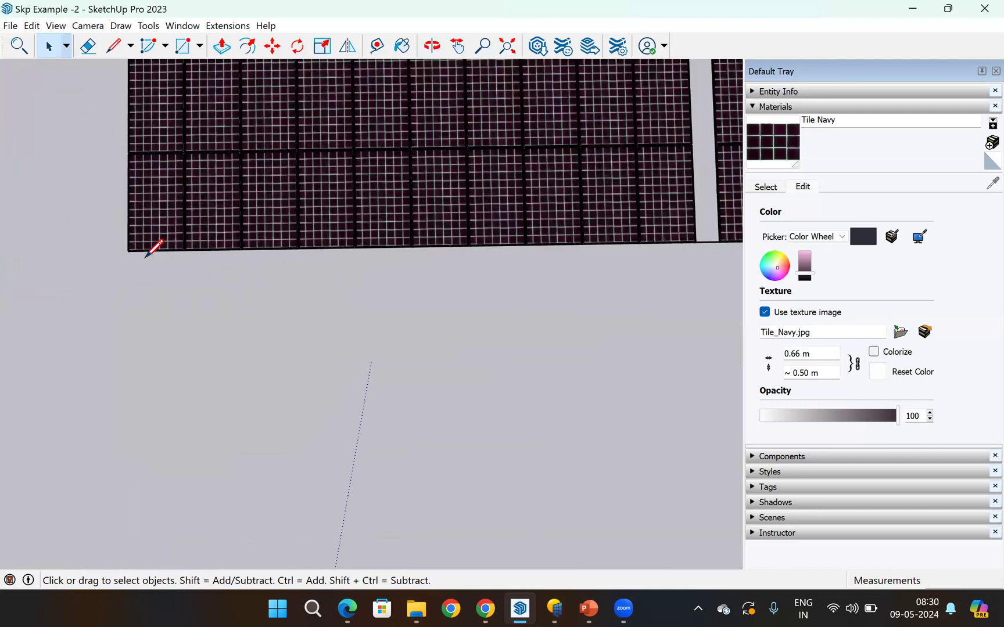
key(l)
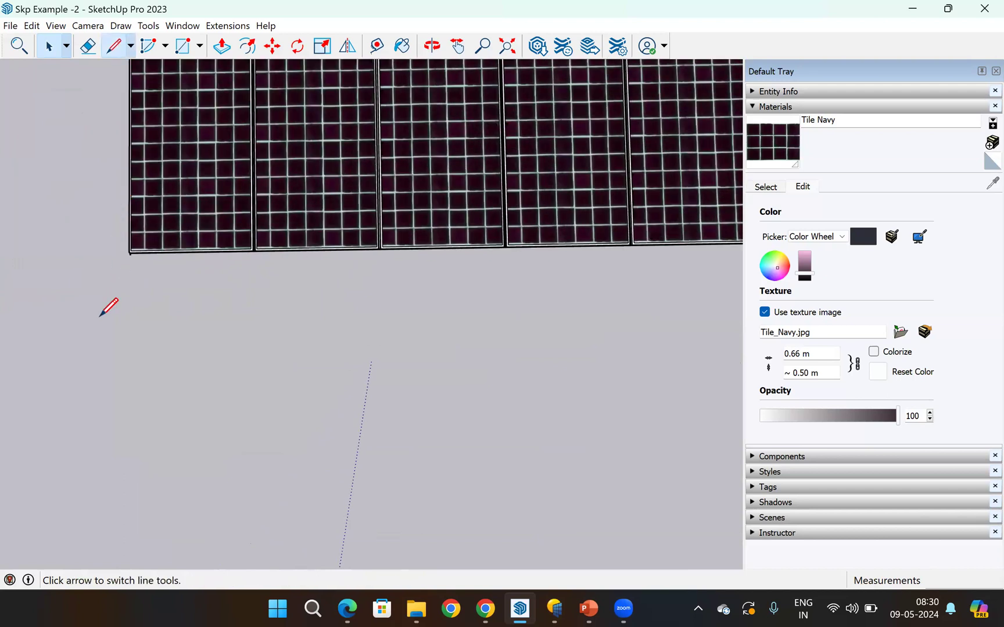
scroll(105, 308, up, 3)
scroll(105, 308, up, 3)
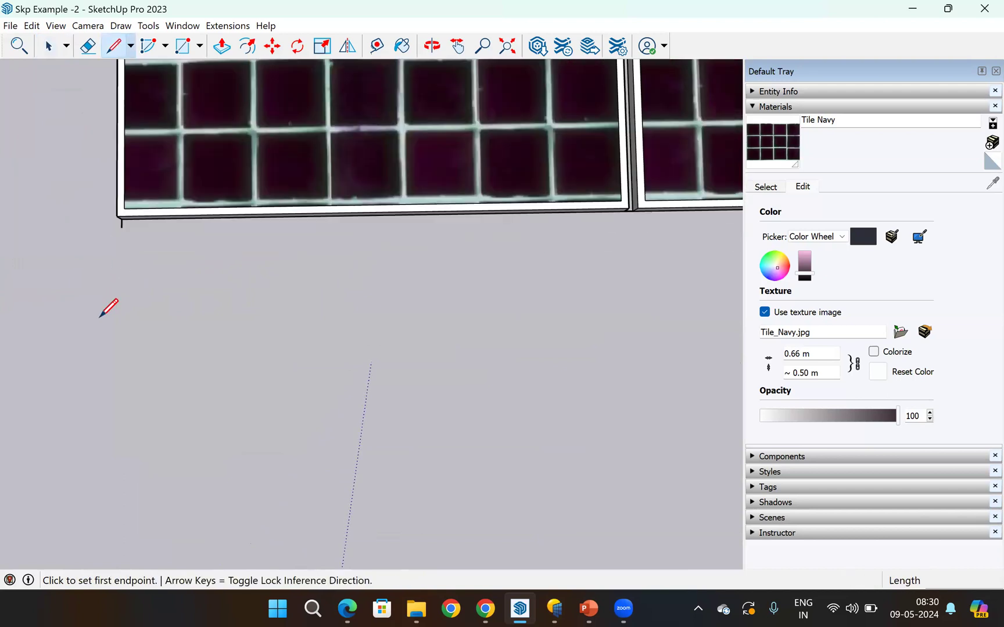
click(106, 308)
text(0.5)
key(Return)
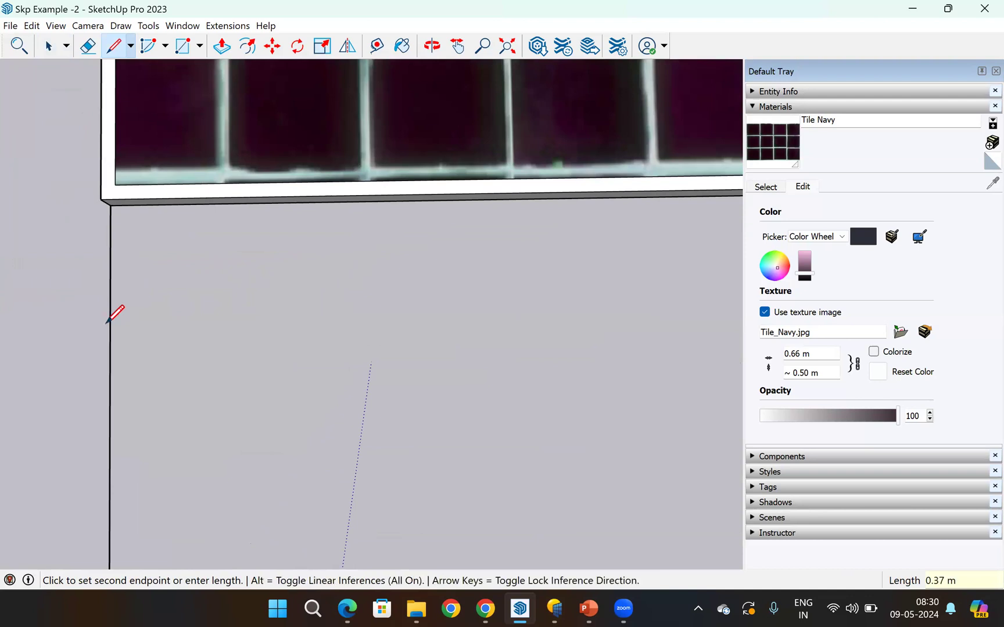
scroll(107, 317, down, 2)
scroll(106, 321, down, 4)
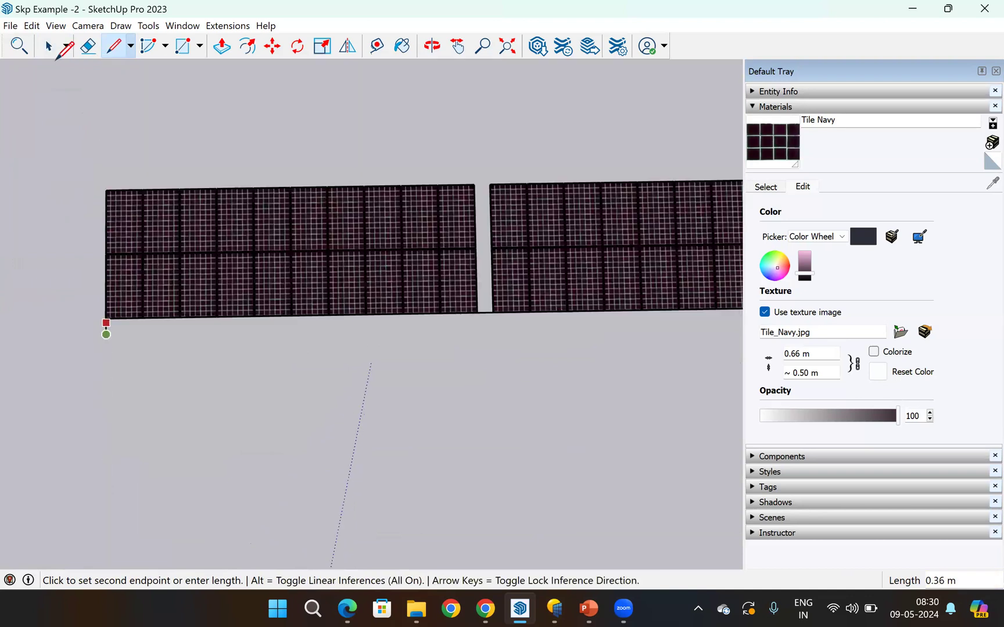
- Copy the three-block row with its new spacer line and paste three duplicates in the empty area beside it
click(50, 47)
scroll(64, 168, down, 2)
scroll(66, 164, down, 1)
drag(62, 156, 695, 246)
scroll(415, 240, down, 2)
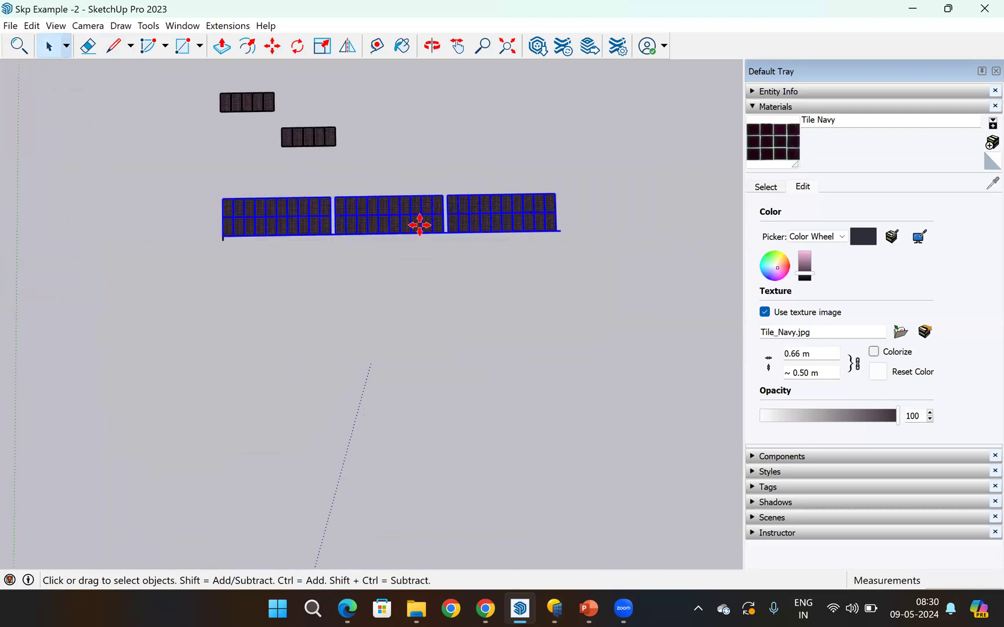
key(ctrl+v)
scroll(401, 299, down, 3)
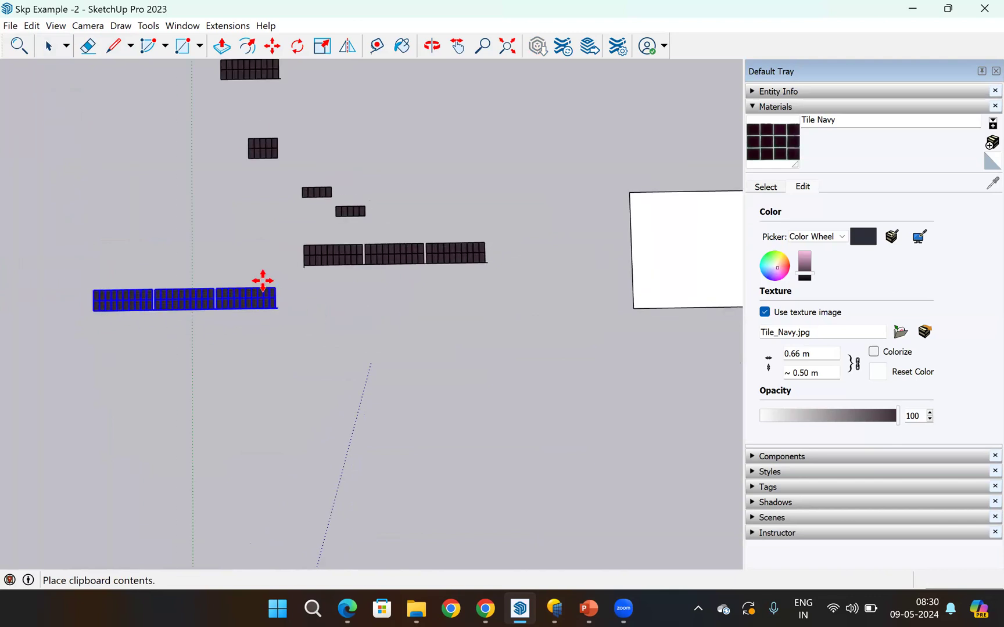
click(239, 260)
key(ctrl+v)
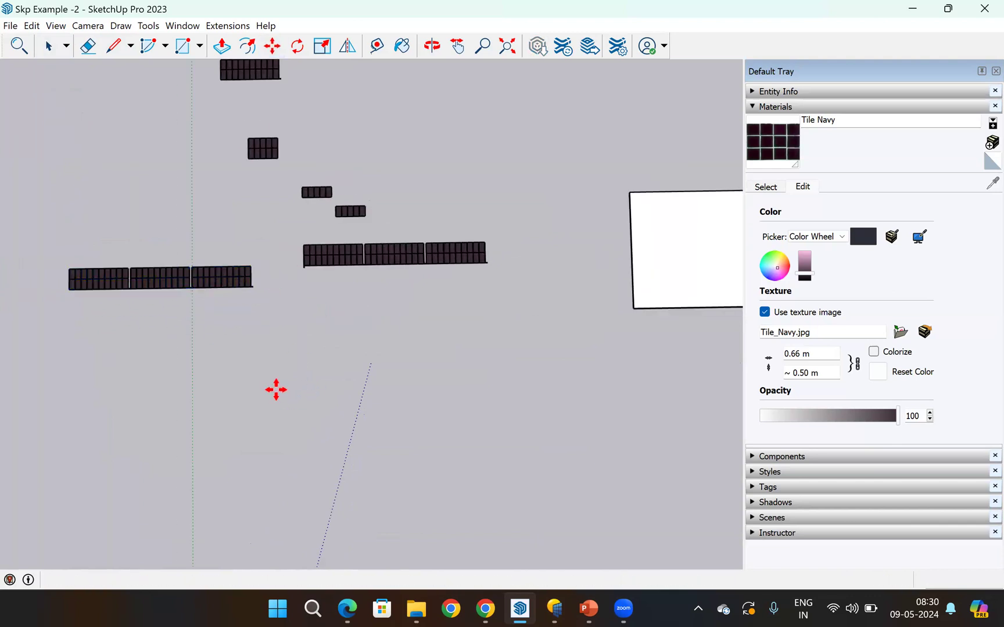
click(284, 409)
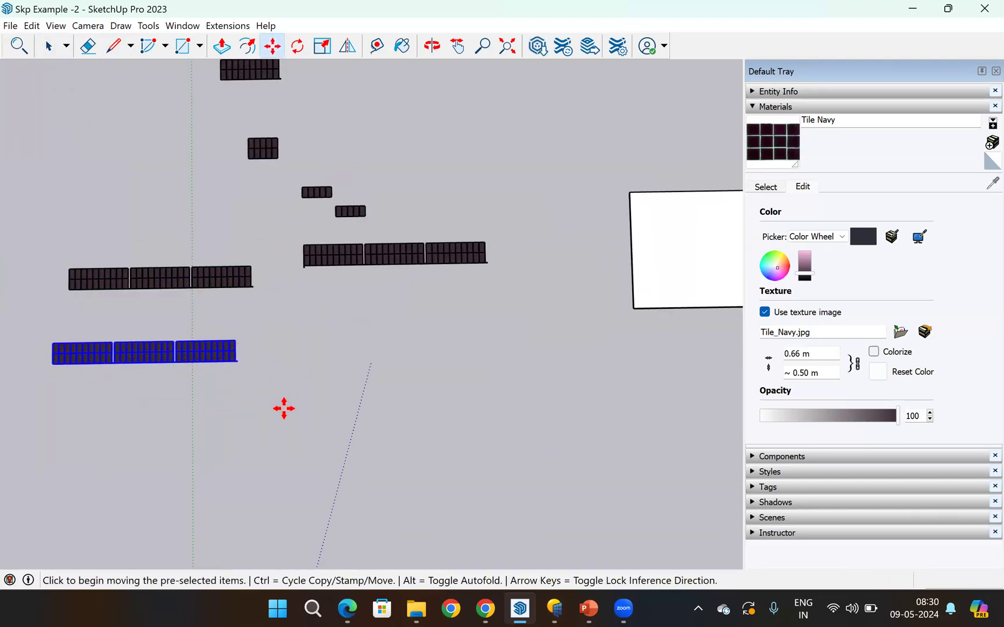
key(ctrl+v)
click(299, 473)
- Move the nearest duplicated three-block row by its outer corner onto the free end of the original row's spacer line
click(53, 51)
scroll(116, 273, up, 3)
drag(343, 328, 341, 321)
click(272, 46)
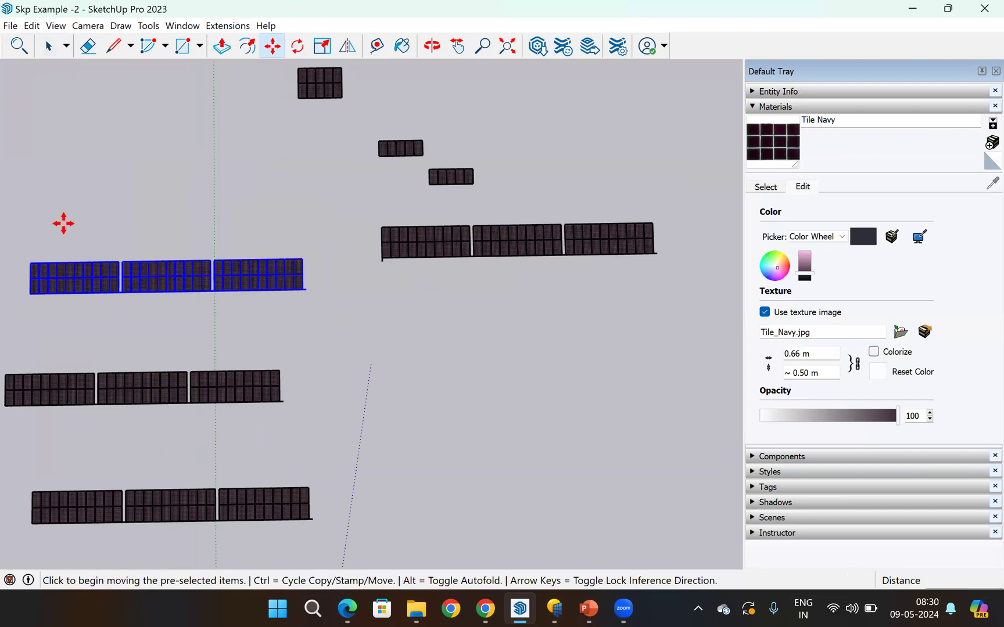
scroll(13, 254, up, 4)
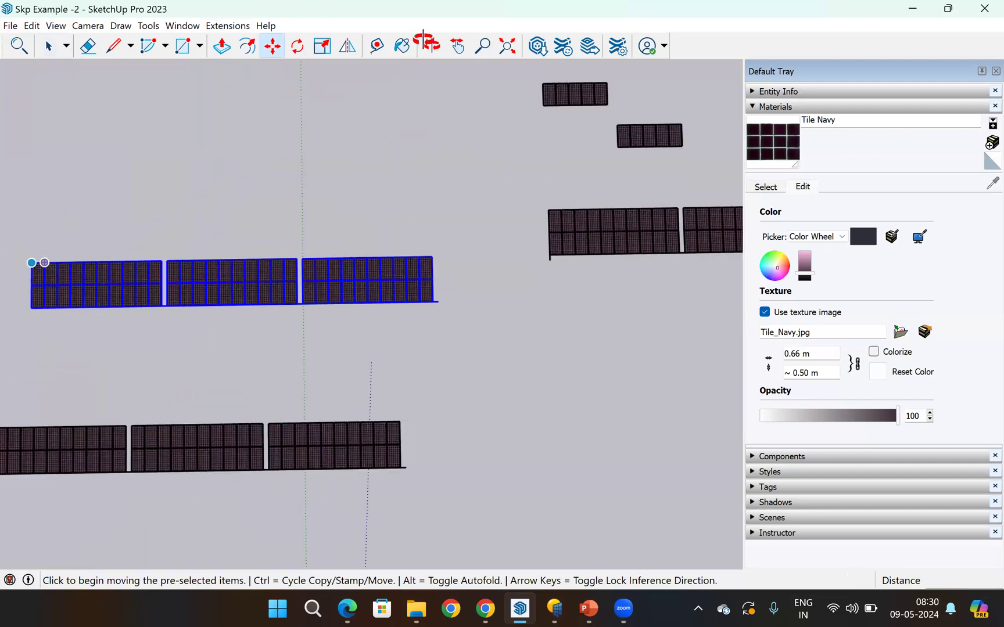
scroll(16, 254, up, 2)
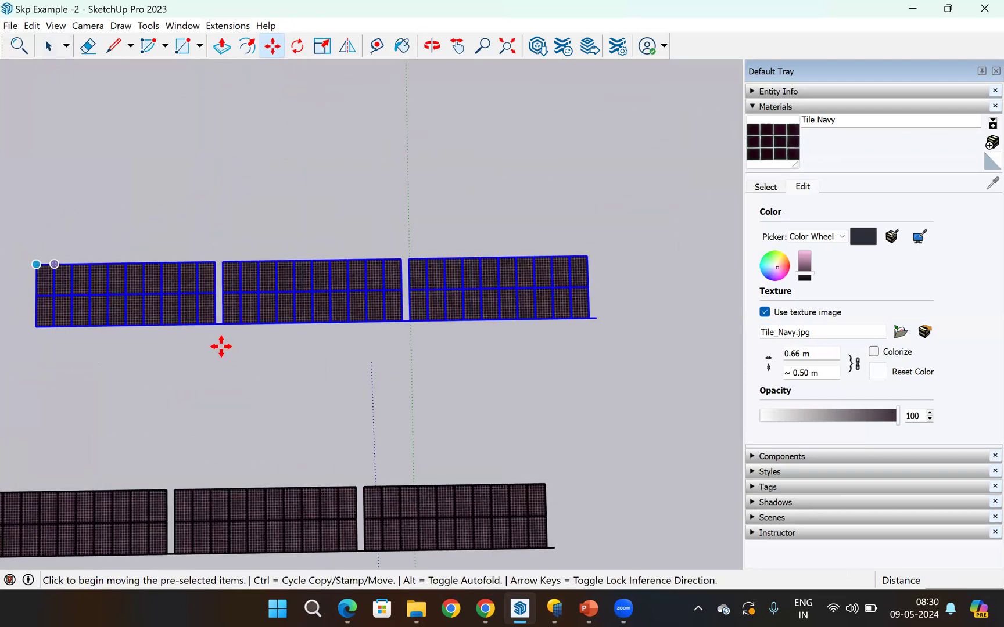
middle_drag(214, 330, 132, 399)
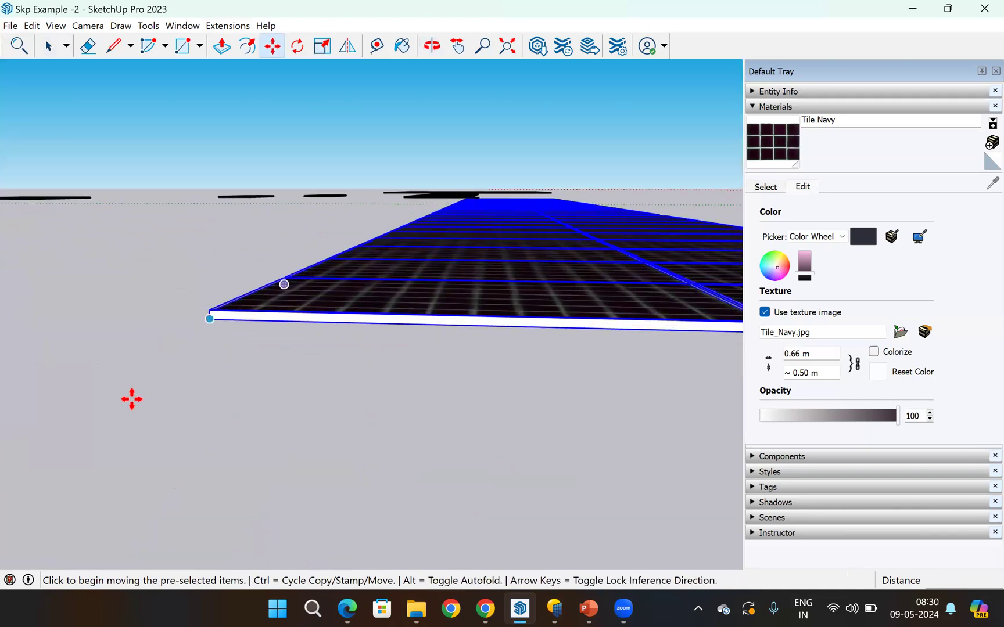
click(131, 400)
scroll(365, 268, down, 2)
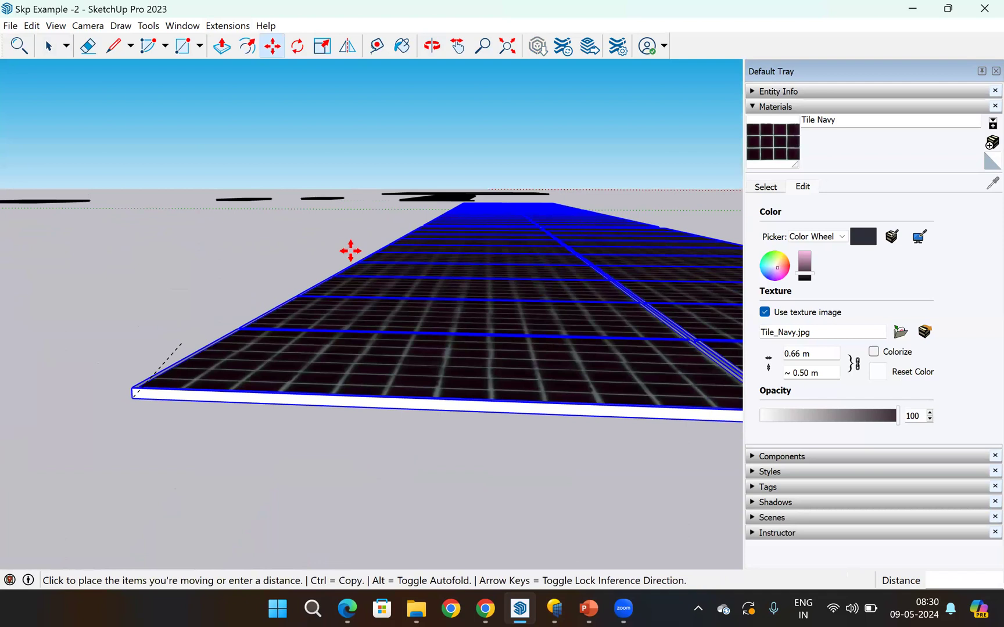
scroll(358, 273, down, 4)
scroll(359, 274, up, 5)
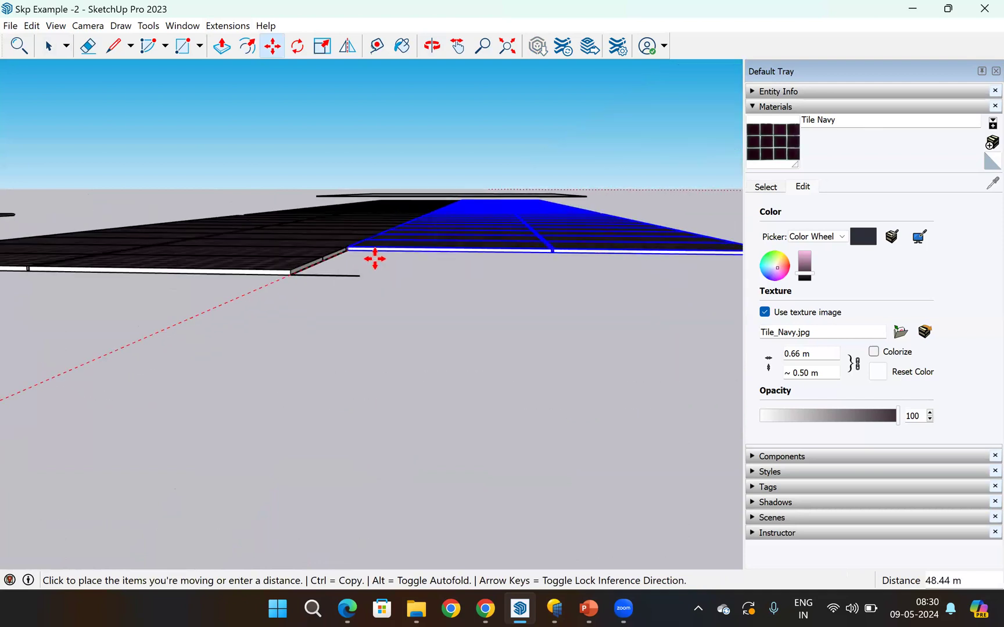
scroll(331, 314, up, 4)
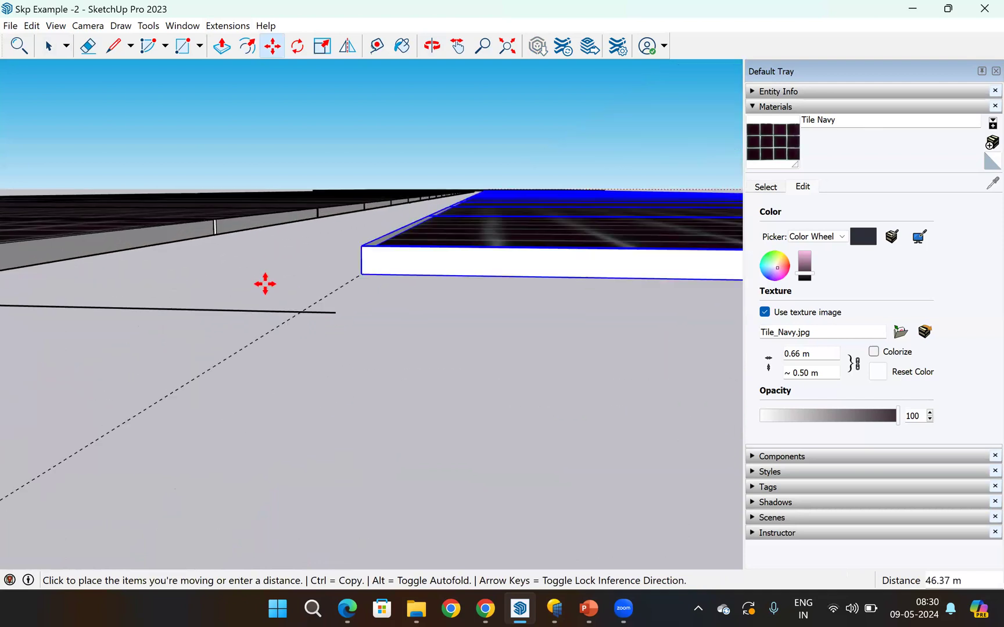
click(268, 283)
scroll(269, 283, down, 5)
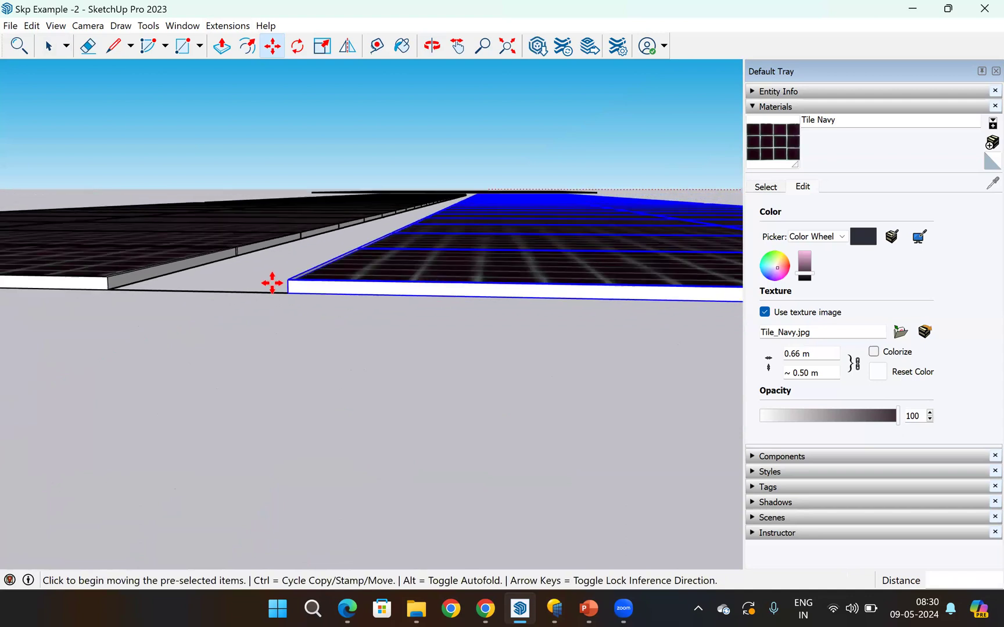
scroll(345, 354, down, 8)
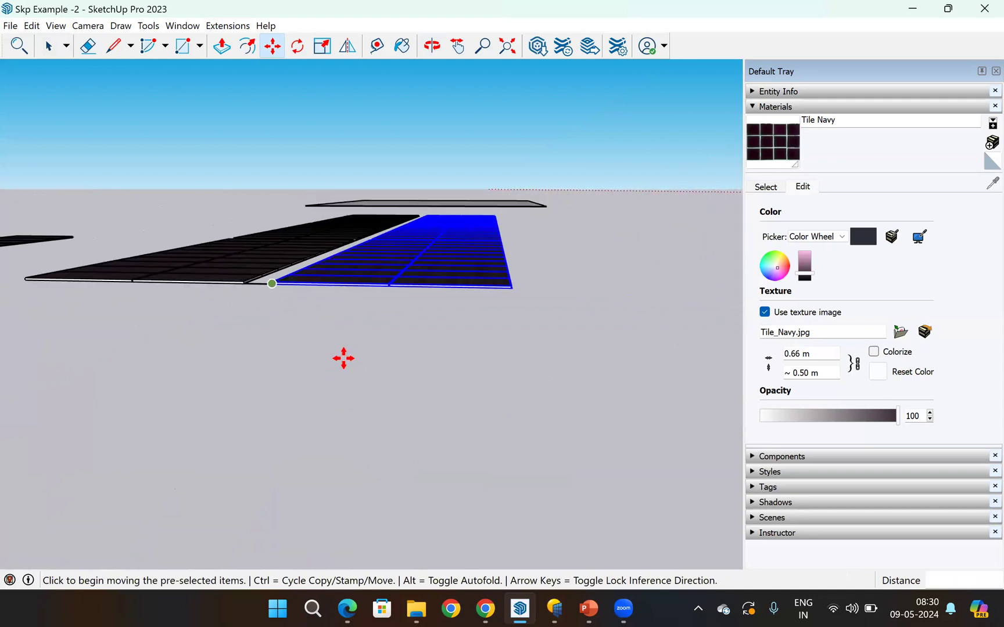
scroll(390, 316, down, 5)
middle_drag(421, 329, 460, 321)
middle_drag(339, 239, 320, 233)
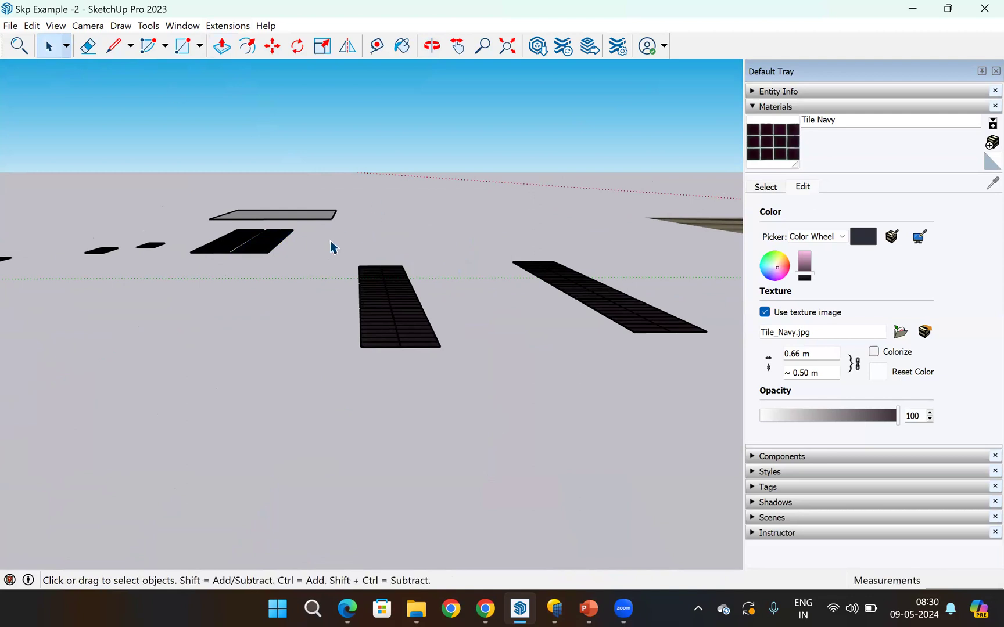
drag(514, 419, 515, 398)
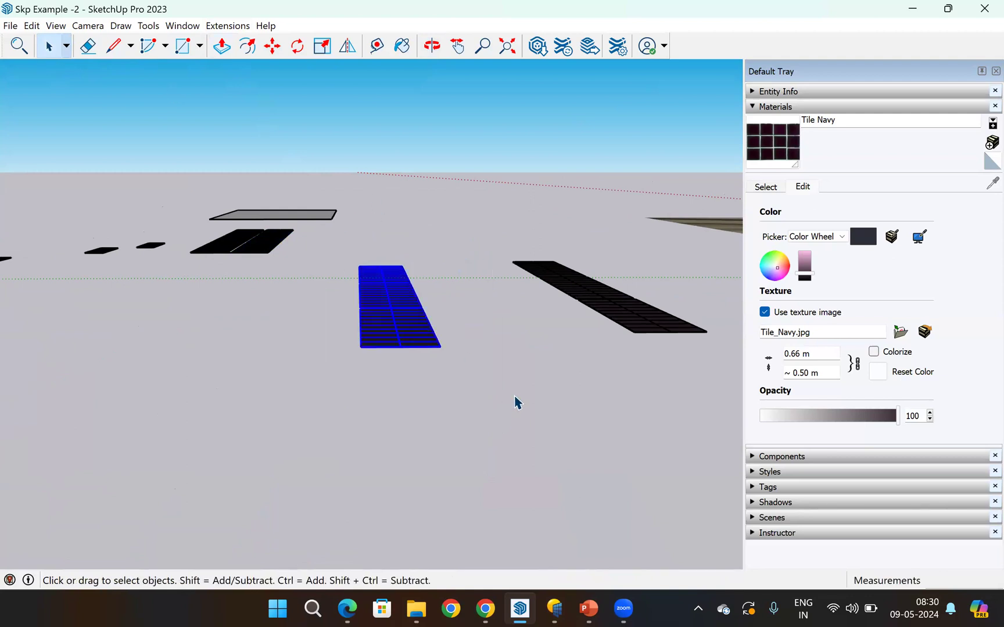
click(277, 52)
scroll(343, 337, up, 5)
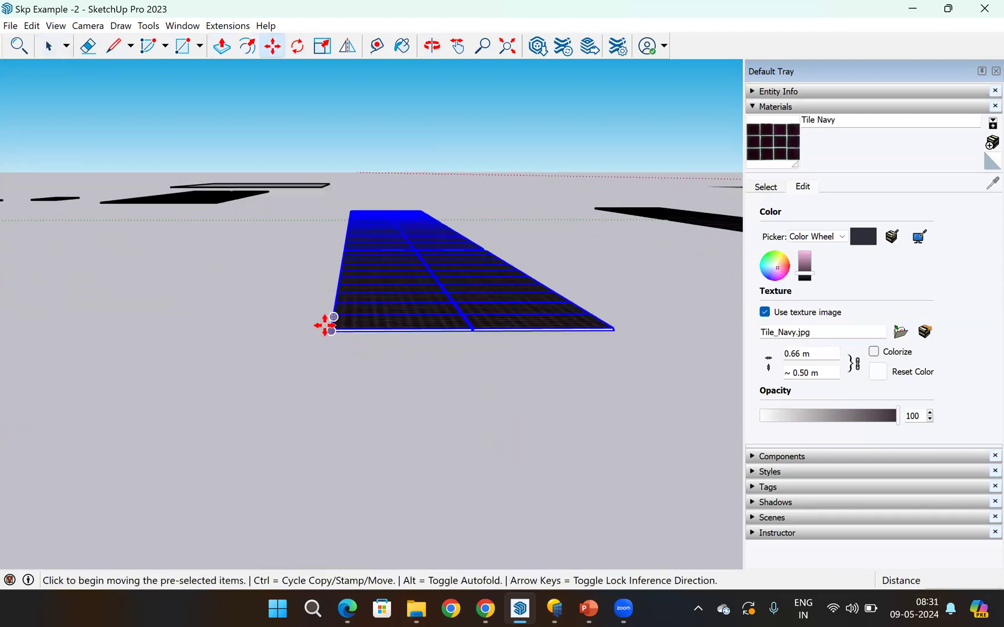
scroll(326, 328, up, 5)
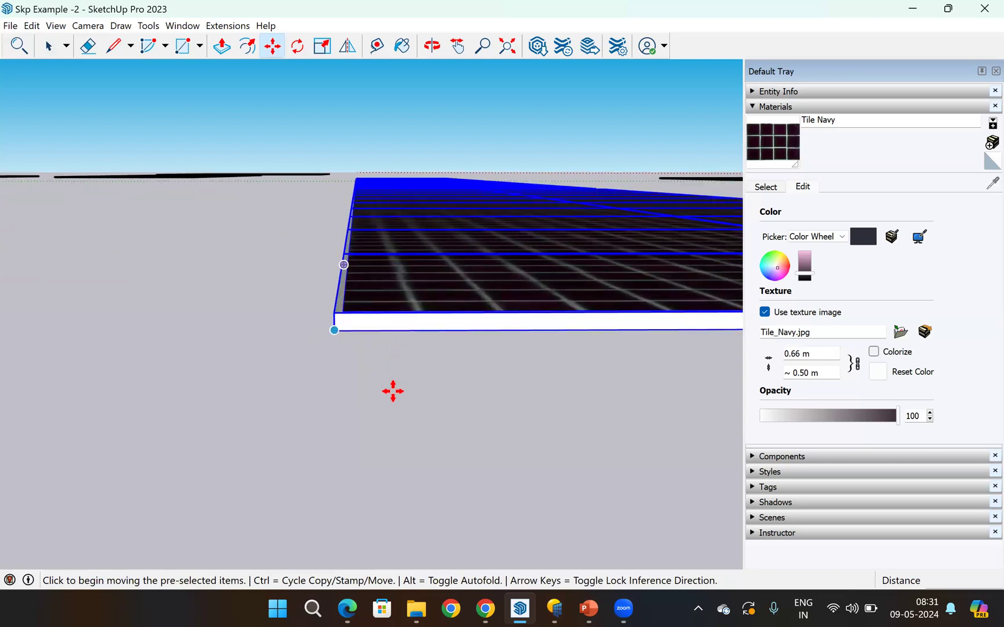
click(393, 391)
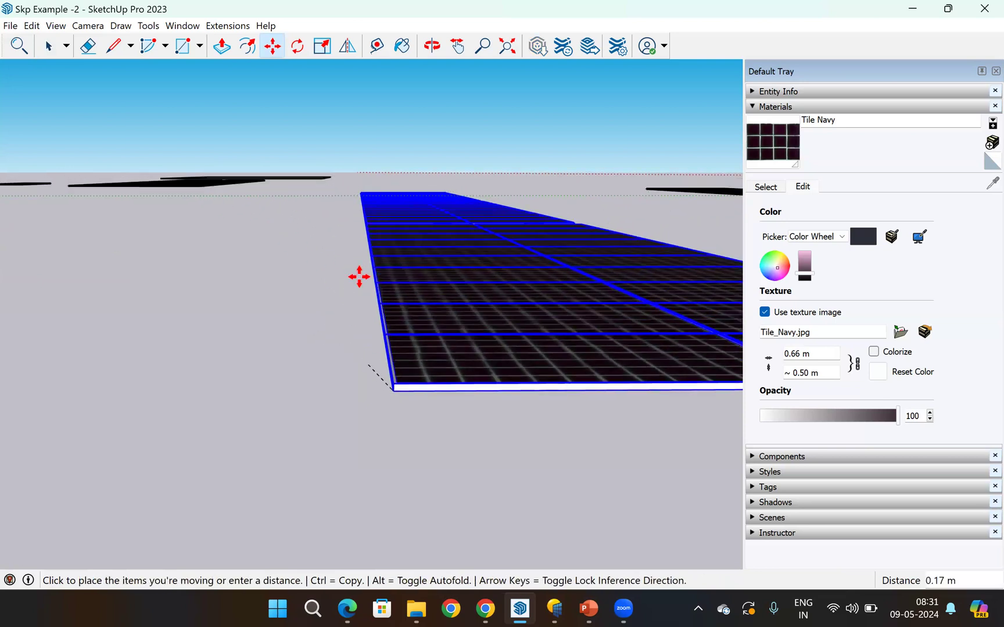
scroll(394, 391, down, 4)
scroll(562, 338, down, 2)
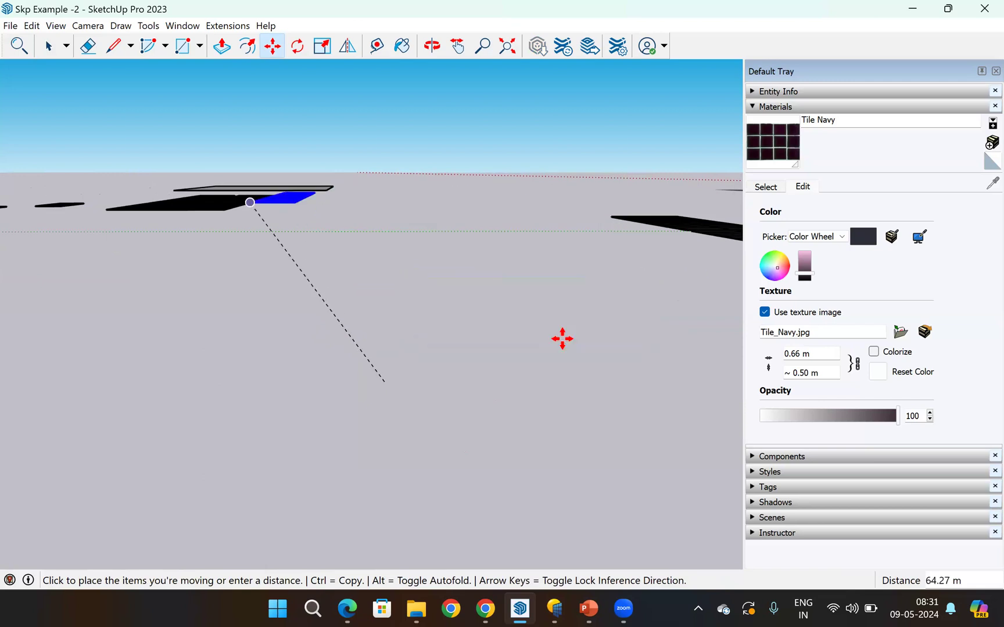
scroll(562, 342, up, 6)
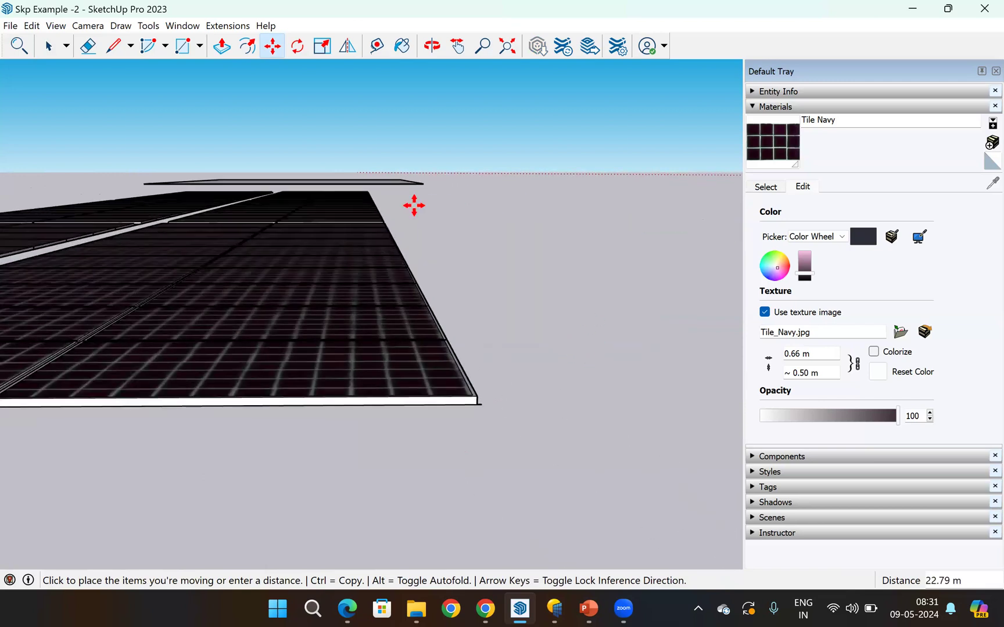
key(space)
- Draw a spacer line from the free outer corner of the second joined row, extending away from the first row
click(110, 48)
scroll(558, 347, up, 6)
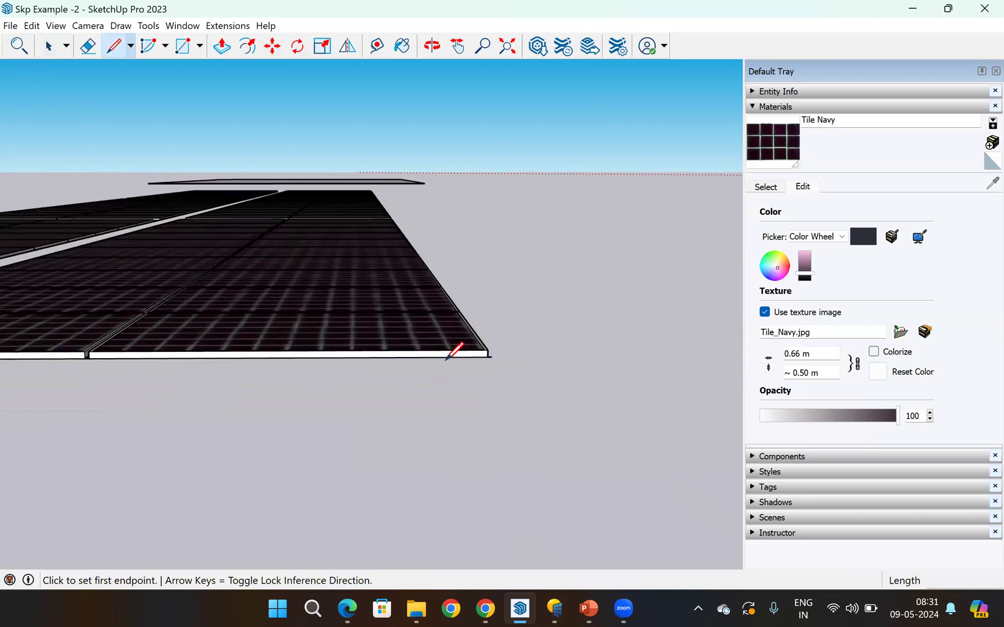
click(420, 360)
text(0)
key(Return)
scroll(278, 290, down, 4)
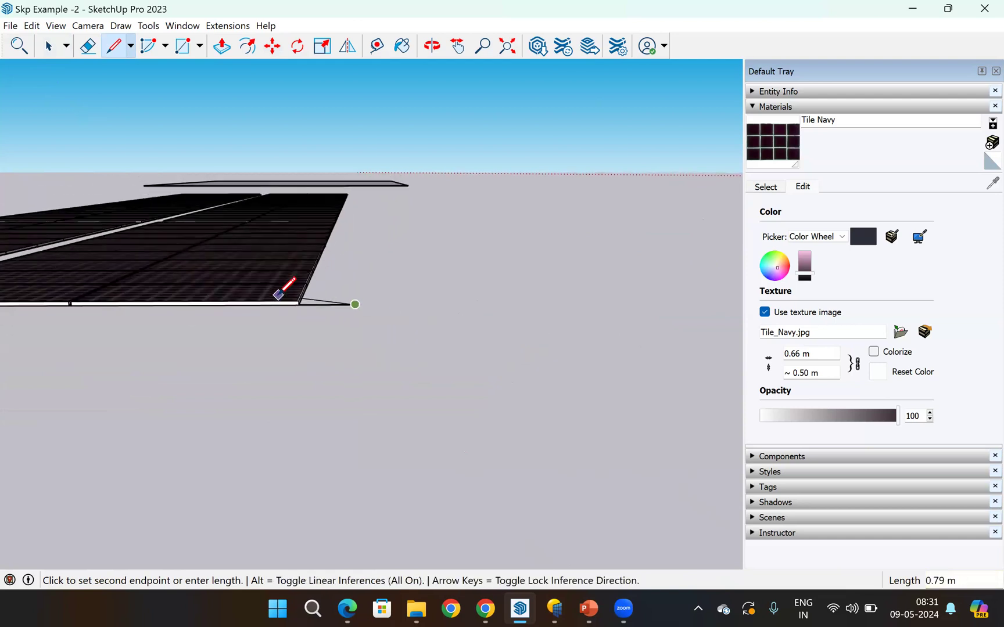
scroll(284, 285, down, 4)
key(Escape)
scroll(261, 198, down, 3)
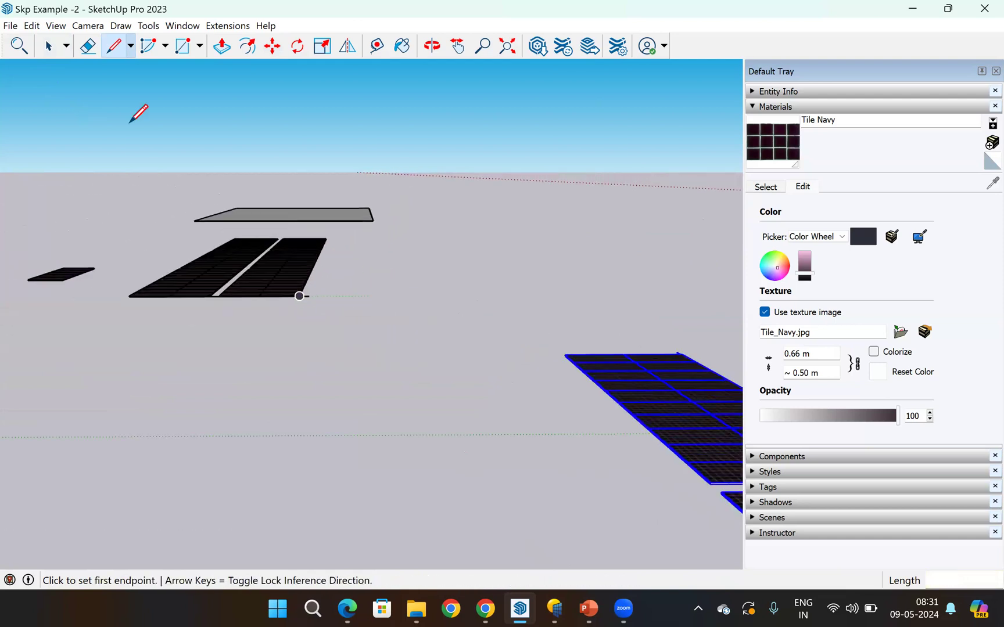
click(47, 47)
scroll(287, 229, down, 3)
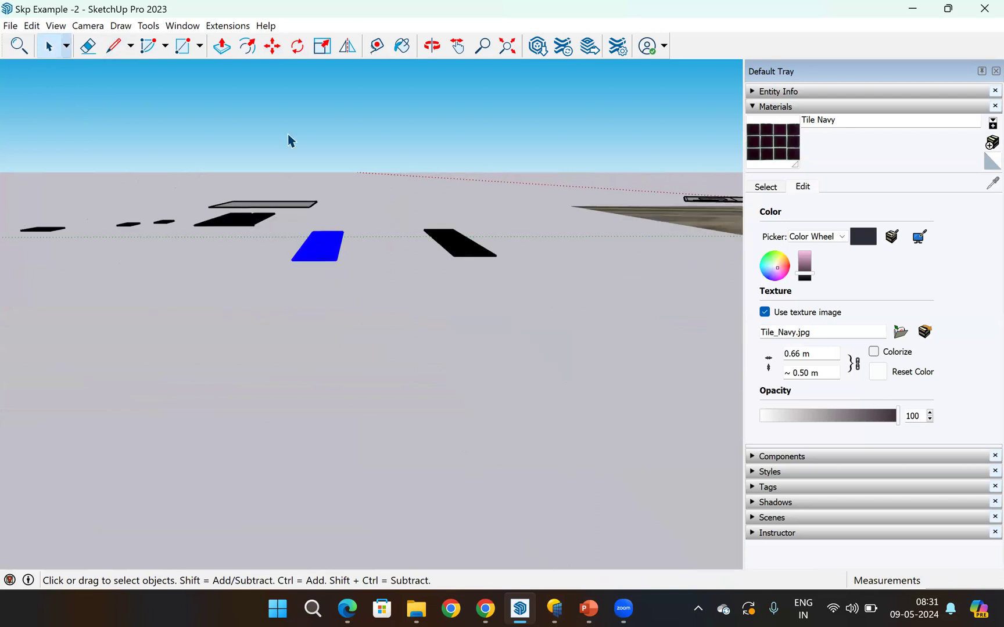
- Move the selected duplicate three-block row by its outer corner onto the free end of the second row's spacer line
click(272, 46)
scroll(291, 259, up, 5)
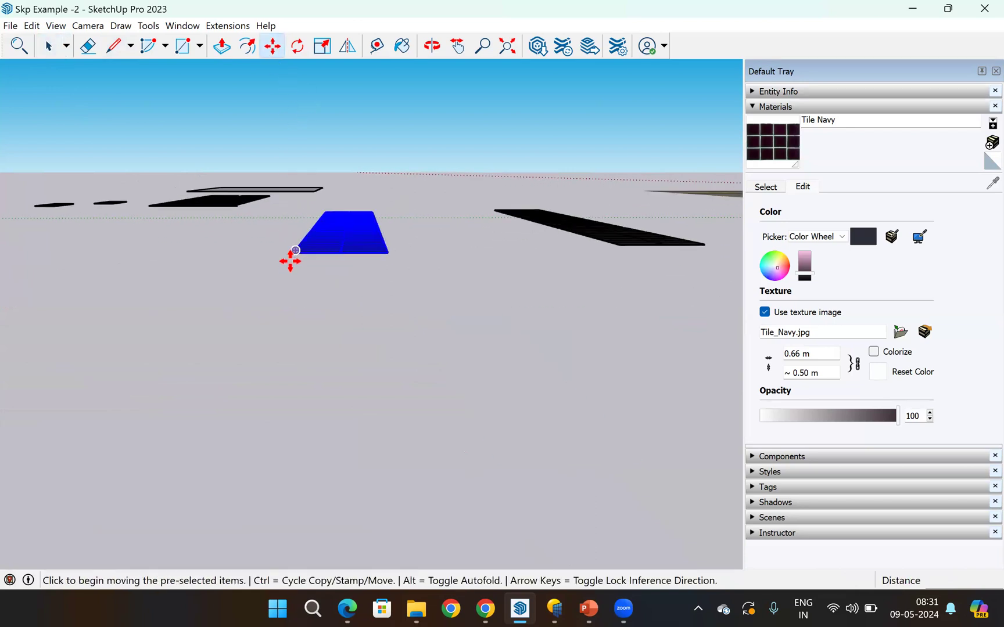
scroll(290, 258, up, 4)
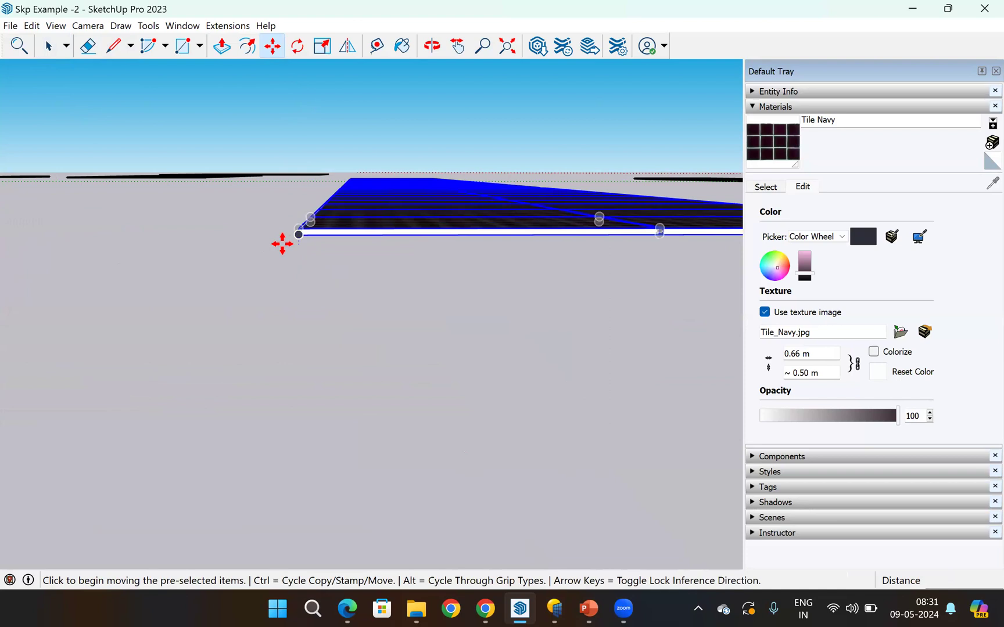
click(299, 236)
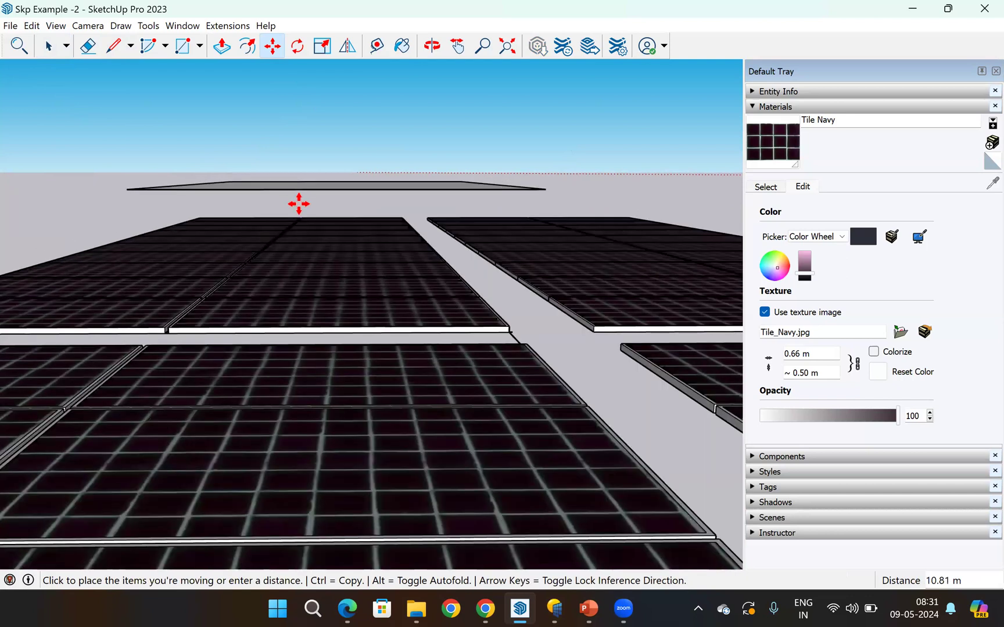
scroll(452, 276, down, 2)
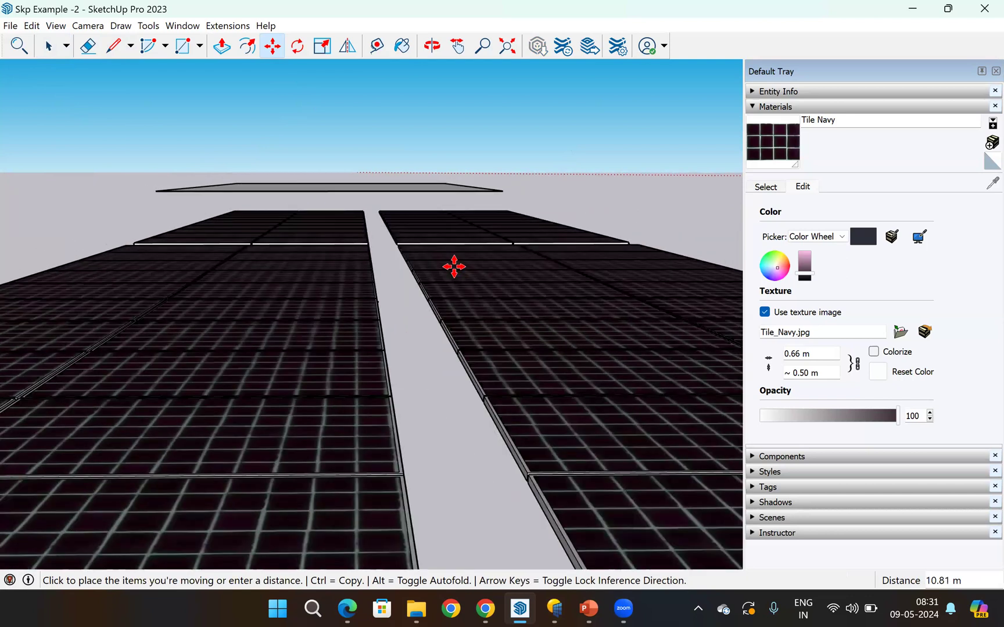
scroll(453, 268, down, 5)
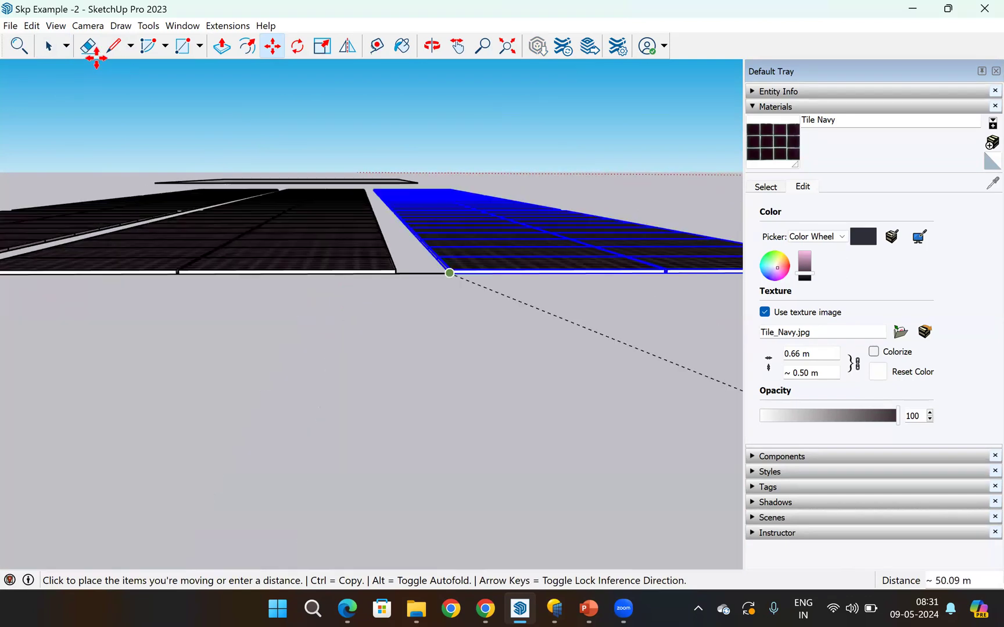
click(356, 414)
key(space)
click(392, 112)
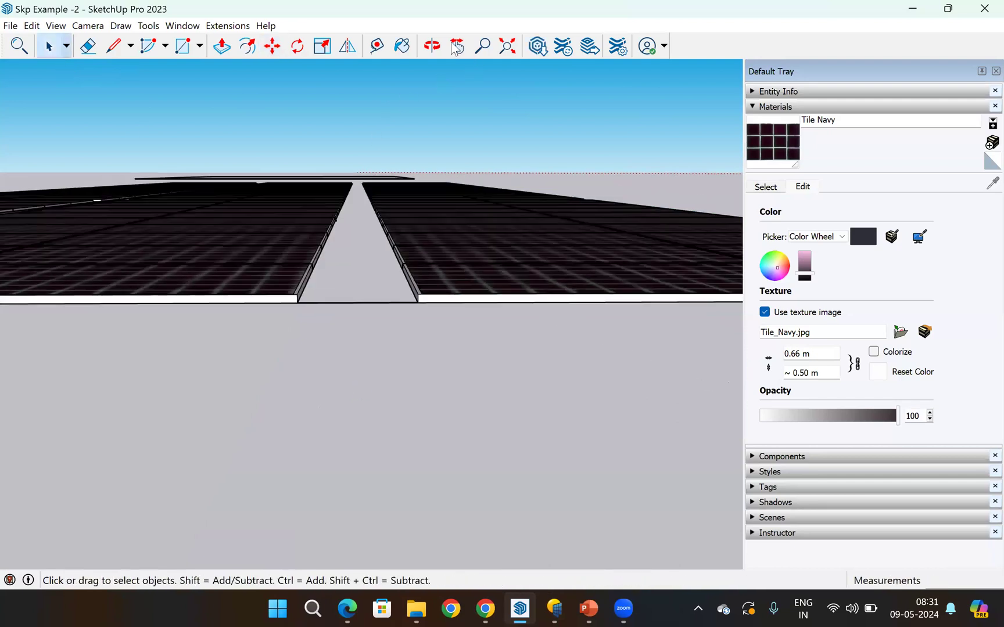
- Draw a 0.5 m spacer line outward from the free outer corner of the third joined row, continuing its short edge
click(432, 46)
scroll(352, 339, up, 2)
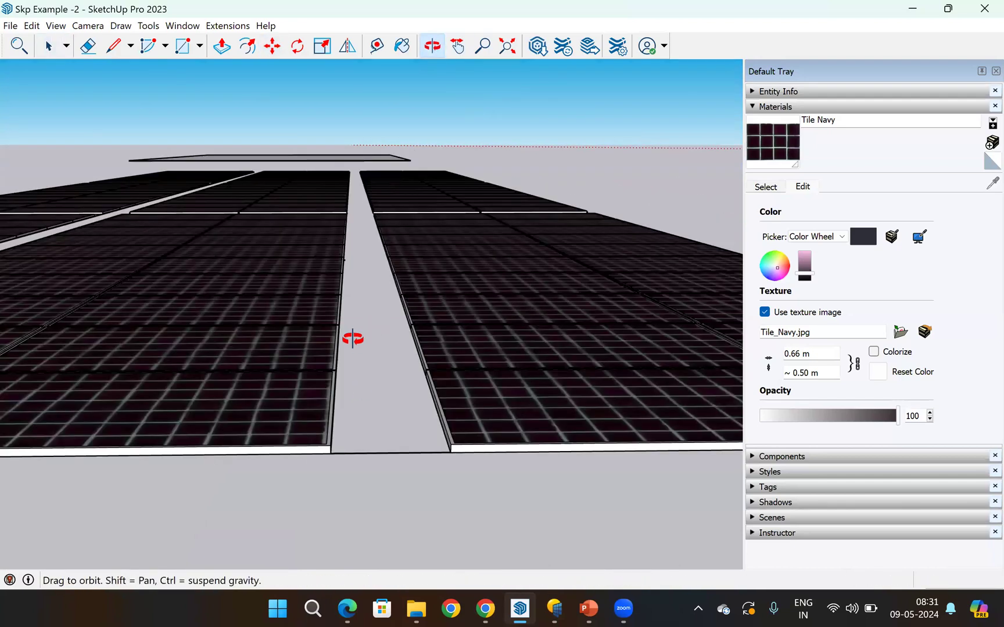
drag(465, 367, 374, 472)
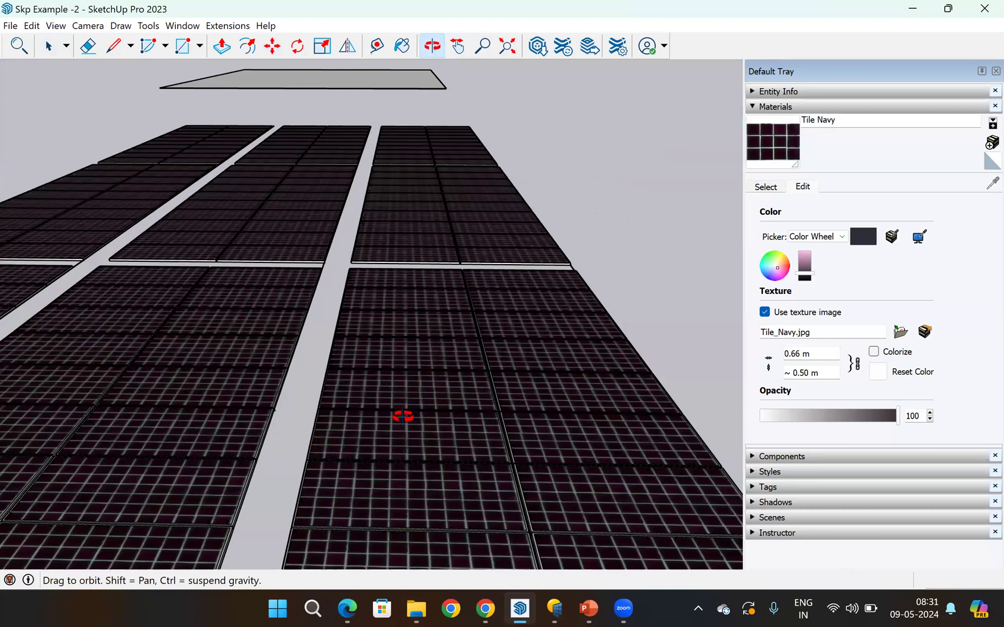
drag(403, 416, 386, 455)
scroll(317, 521, down, 3)
scroll(314, 476, down, 2)
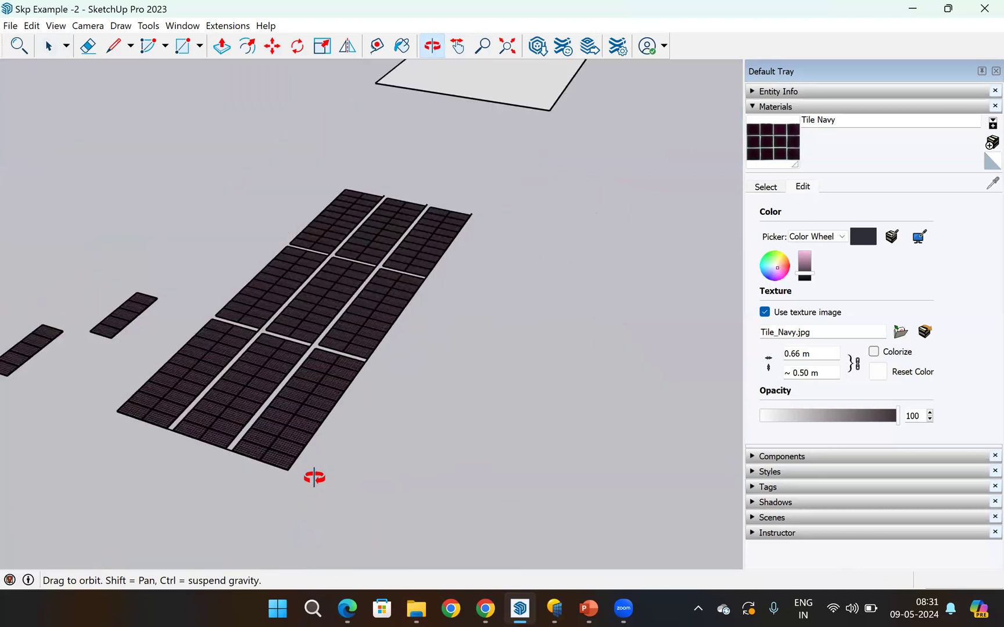
scroll(321, 341, down, 3)
drag(321, 341, 462, 273)
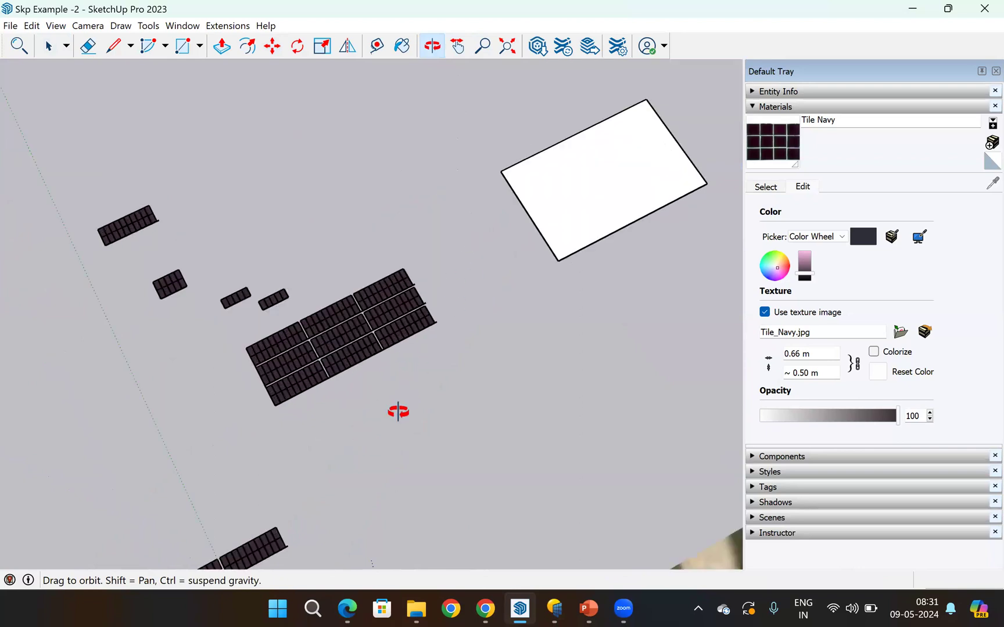
scroll(392, 352, up, 5)
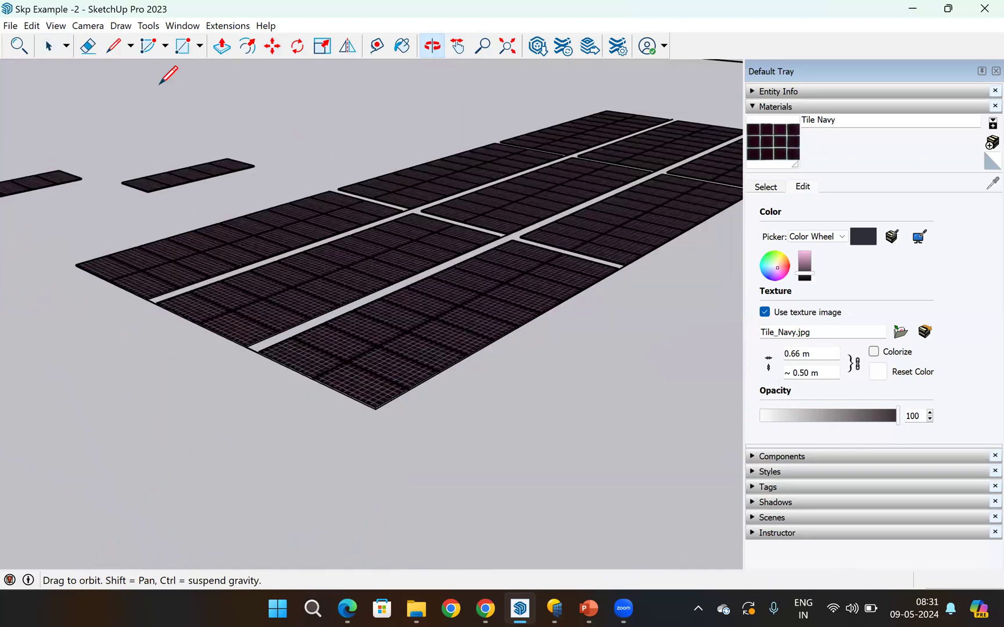
scroll(283, 404, up, 4)
key(l)
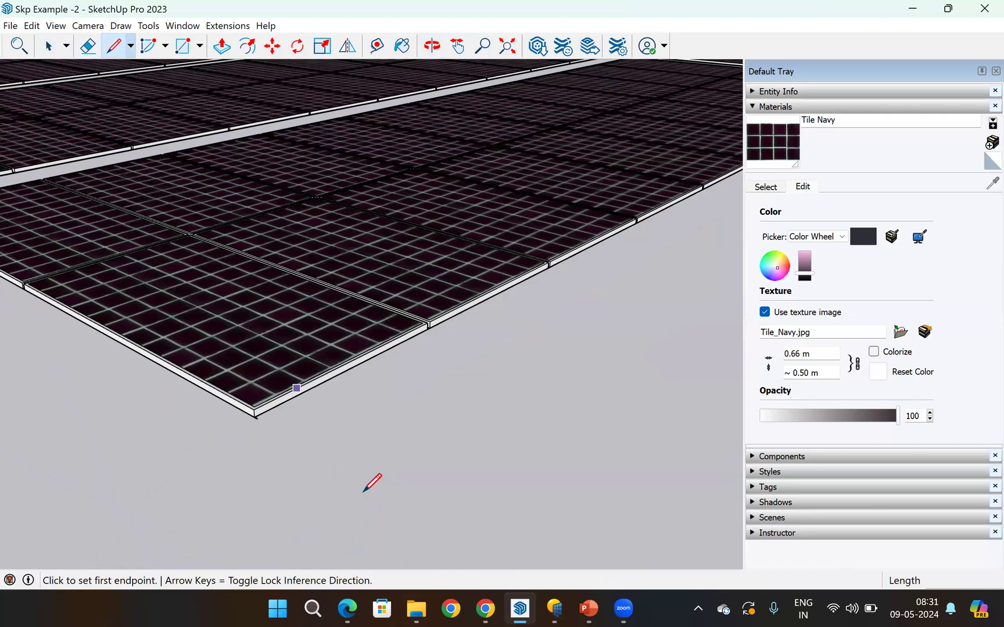
scroll(268, 415, up, 3)
click(227, 420)
text(0.5)
key(Return)
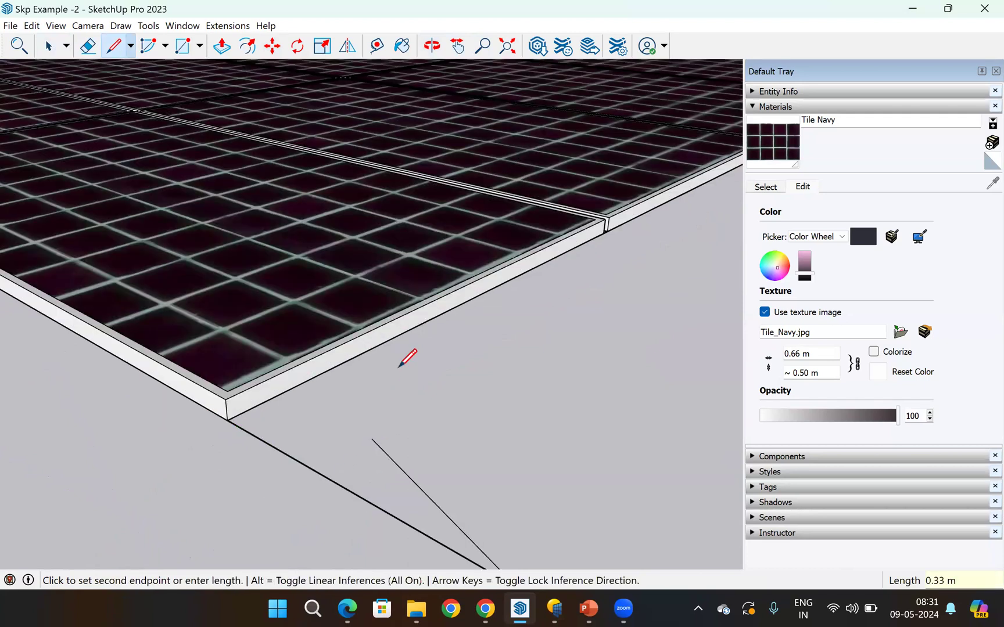
scroll(399, 366, down, 2)
scroll(406, 372, down, 6)
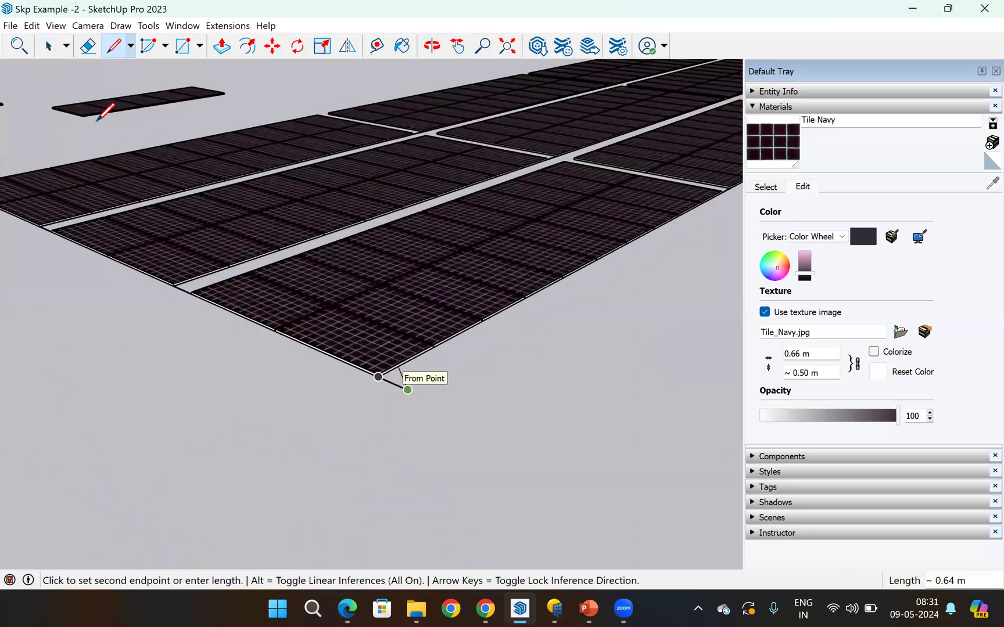
key(space)
- Move the last duplicated three-block row by its outer corner onto the free end of the third row's spacer line
scroll(405, 242, down, 3)
drag(191, 271, 566, 437)
click(272, 46)
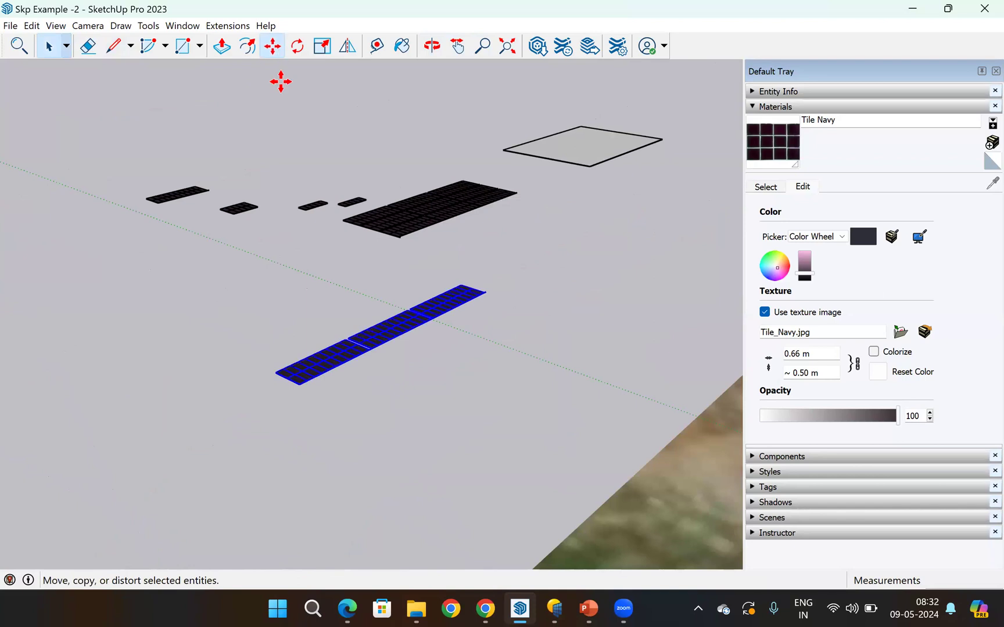
scroll(275, 384, up, 10)
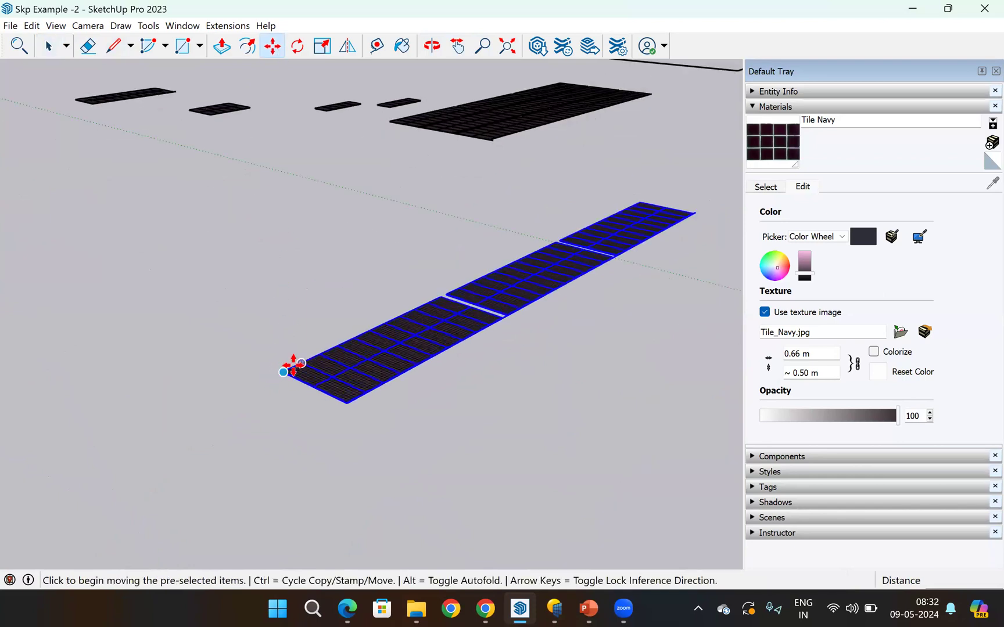
click(296, 356)
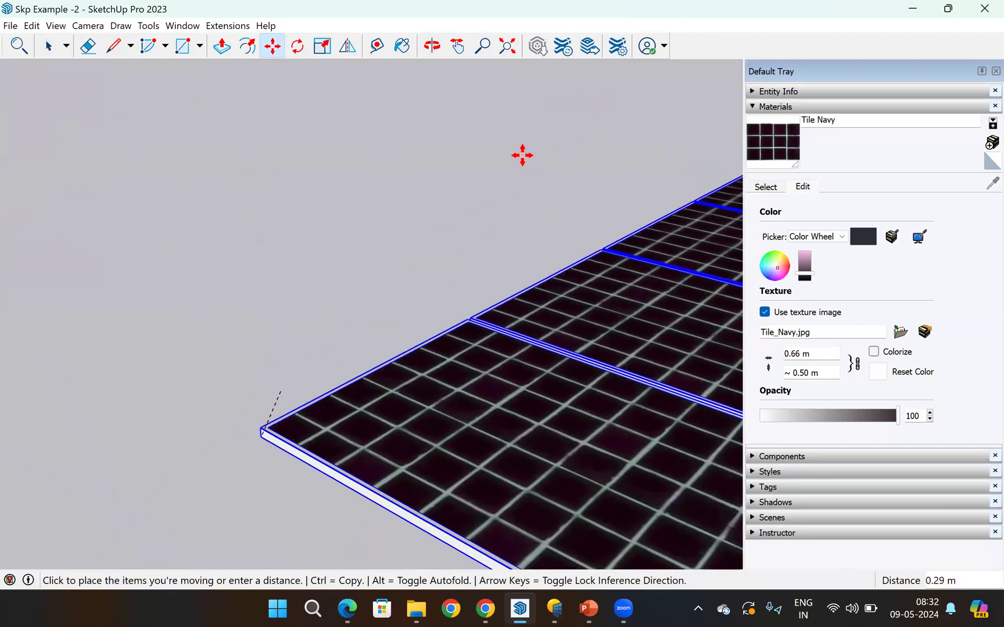
scroll(498, 155, down, 1)
scroll(427, 219, down, 1)
scroll(414, 240, down, 1)
scroll(269, 288, down, 1)
scroll(248, 297, down, 1)
scroll(210, 262, down, 1)
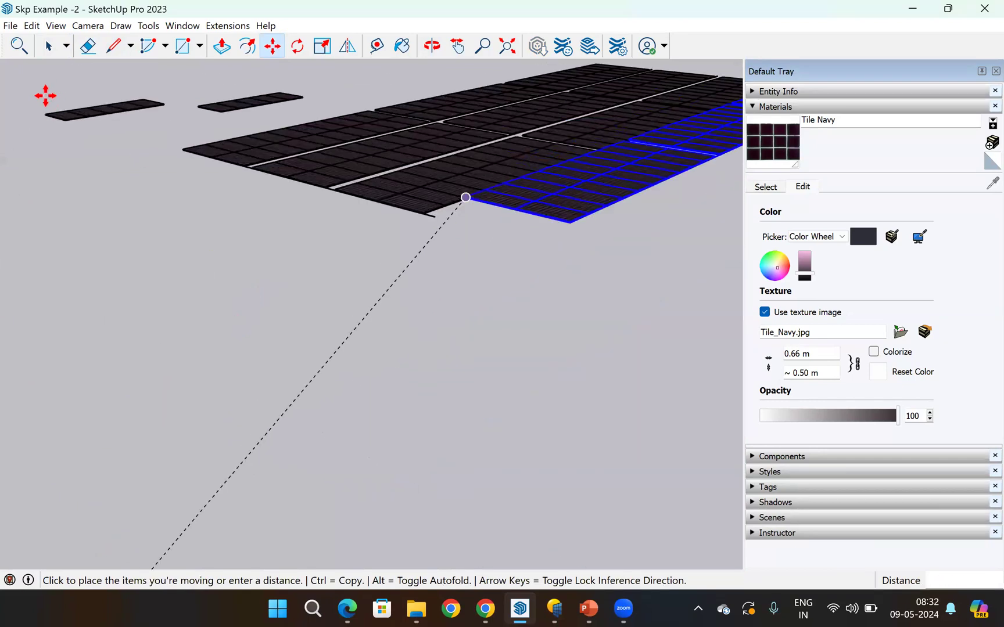
scroll(50, 57, up, 3)
scroll(226, 370, up, 1)
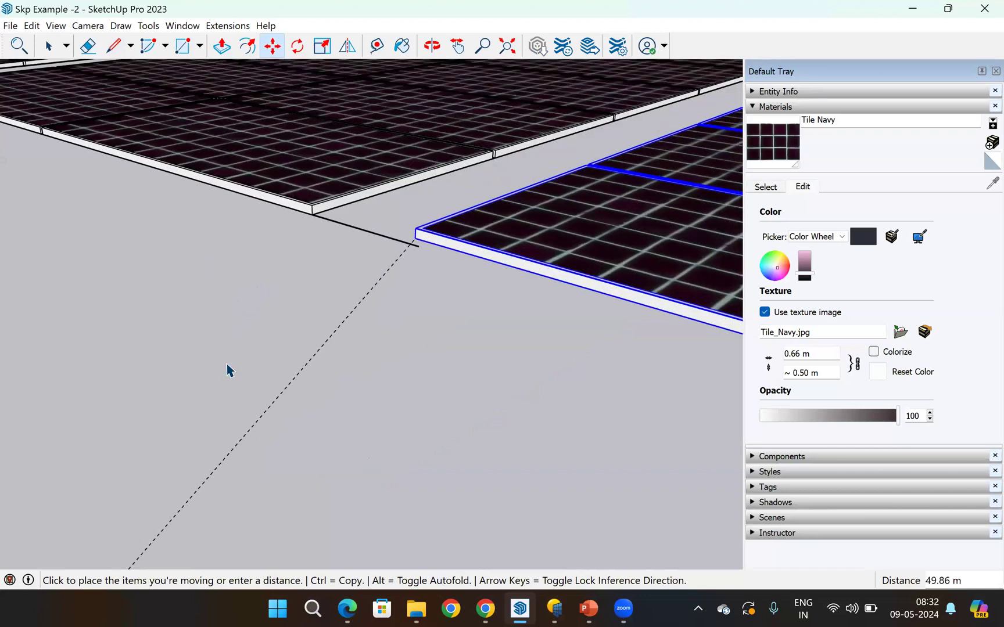
click(642, 308)
scroll(283, 325, down, 1)
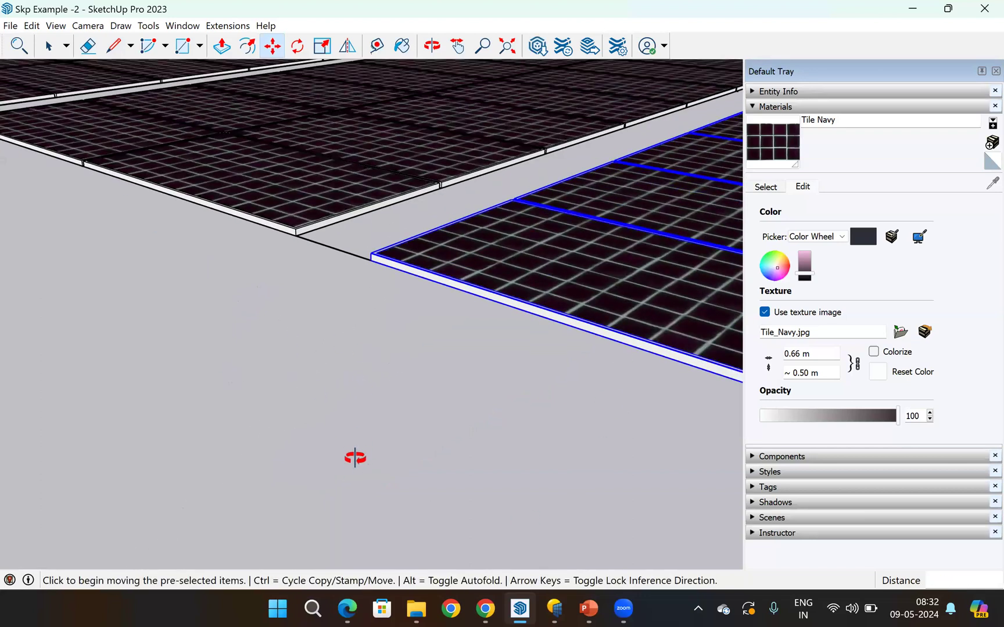
scroll(355, 471, down, 1)
key(space)
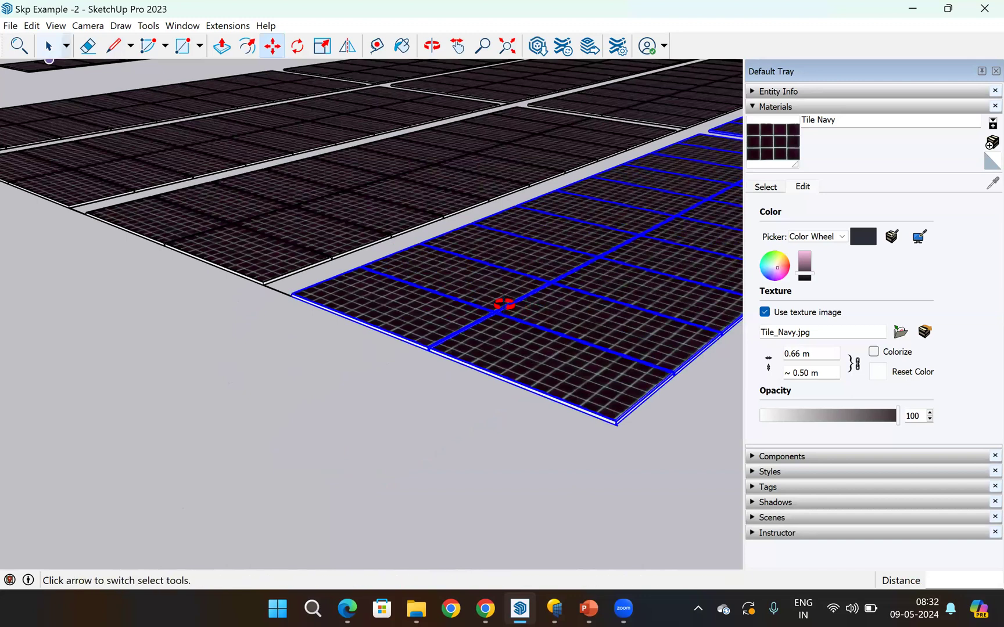
- Try to move the whole four-row array by its corner onto the matching corner of the platform rectangle
scroll(345, 257, down, 1)
scroll(212, 239, down, 3)
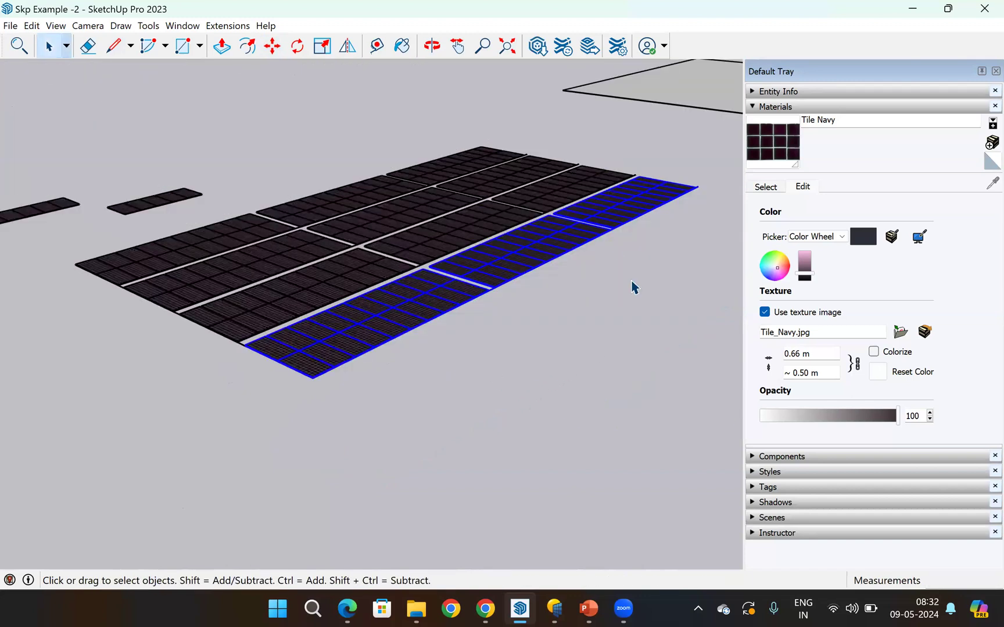
click(272, 46)
middle_drag(273, 116, 209, 238)
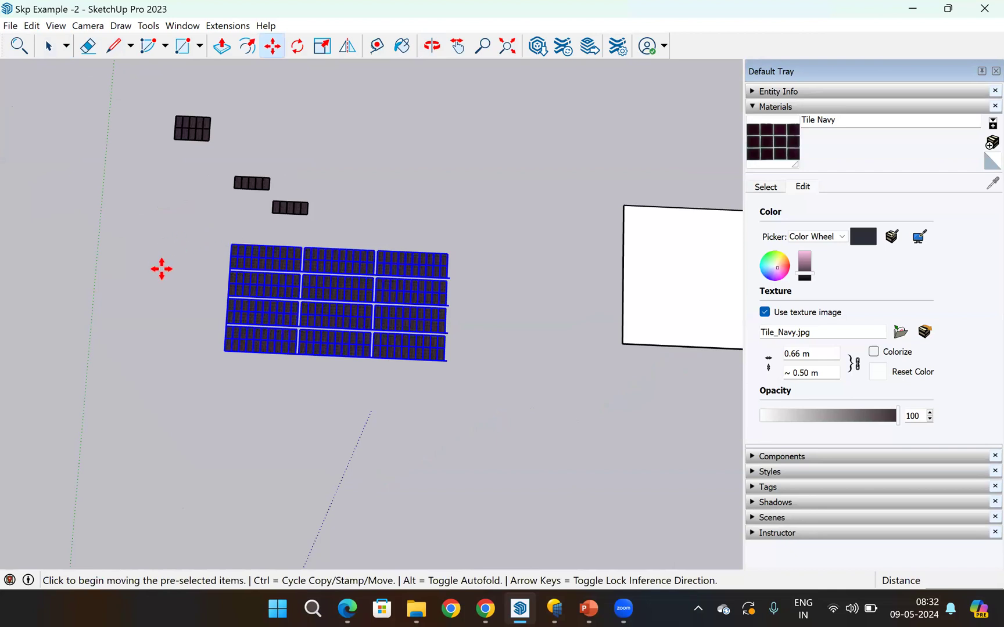
scroll(238, 246, up, 4)
click(413, 213)
scroll(453, 226, down, 5)
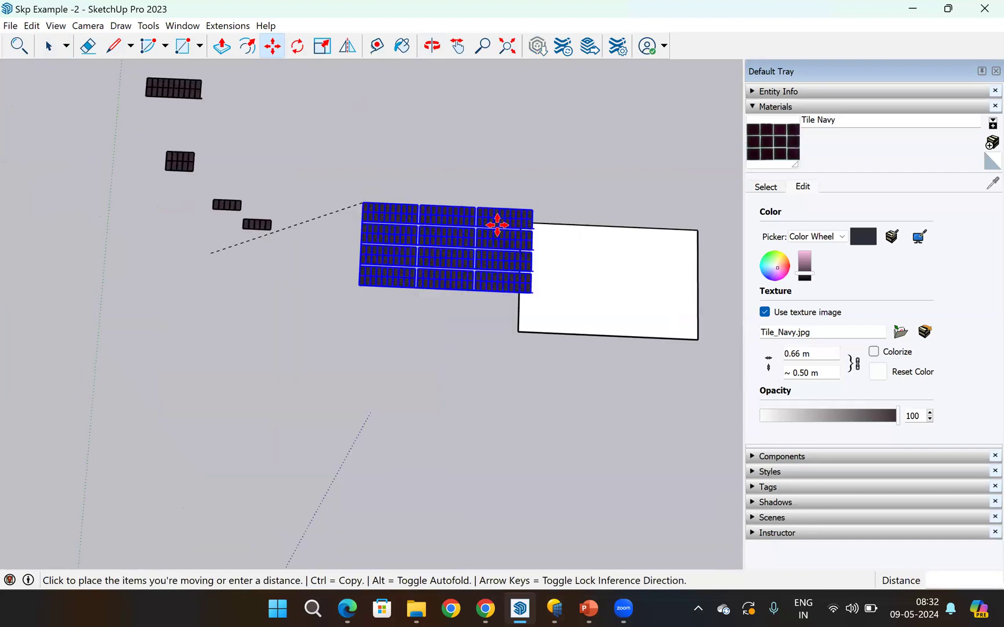
scroll(483, 225, up, 2)
scroll(476, 226, down, 2)
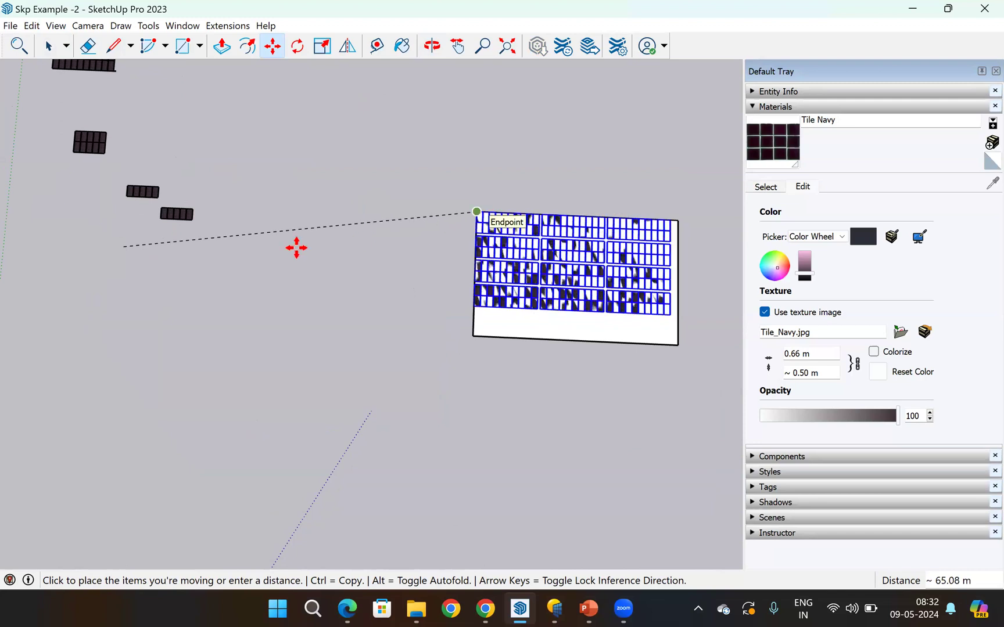
click(87, 264)
key(Escape)
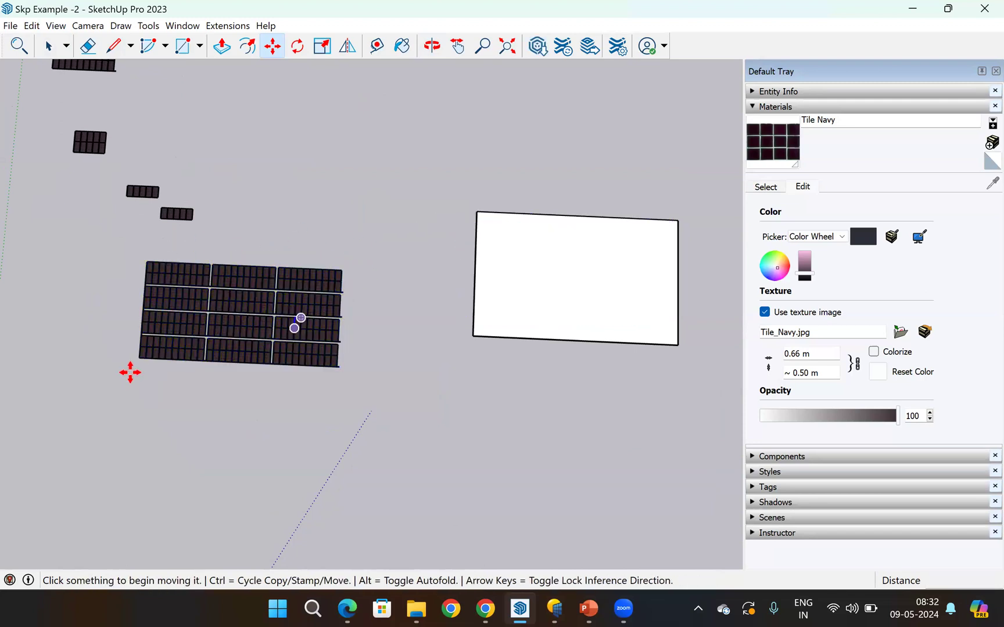
- Draw a spacer line outward from the free outer corner of the fourth row, continuing its short edge
scroll(130, 372, up, 5)
click(49, 46)
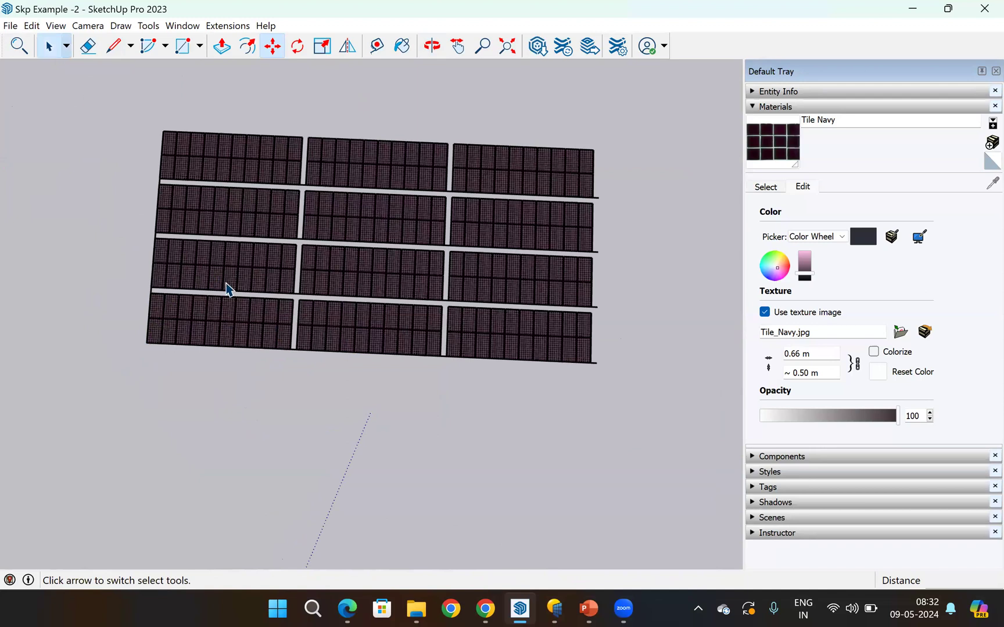
middle_drag(176, 274, 453, 66)
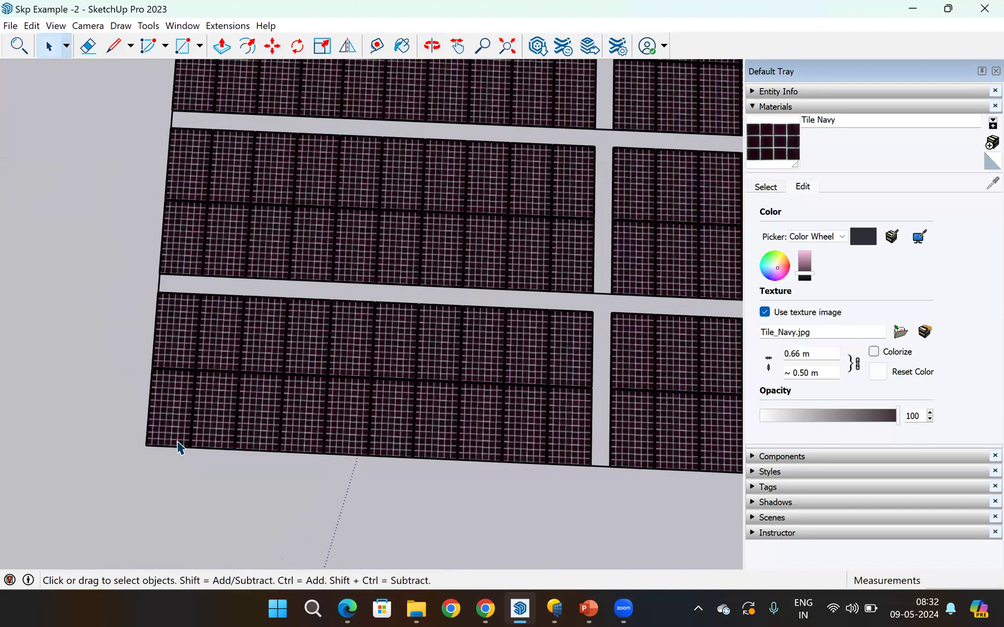
middle_drag(177, 447, 178, 443)
middle_drag(217, 344, 269, 346)
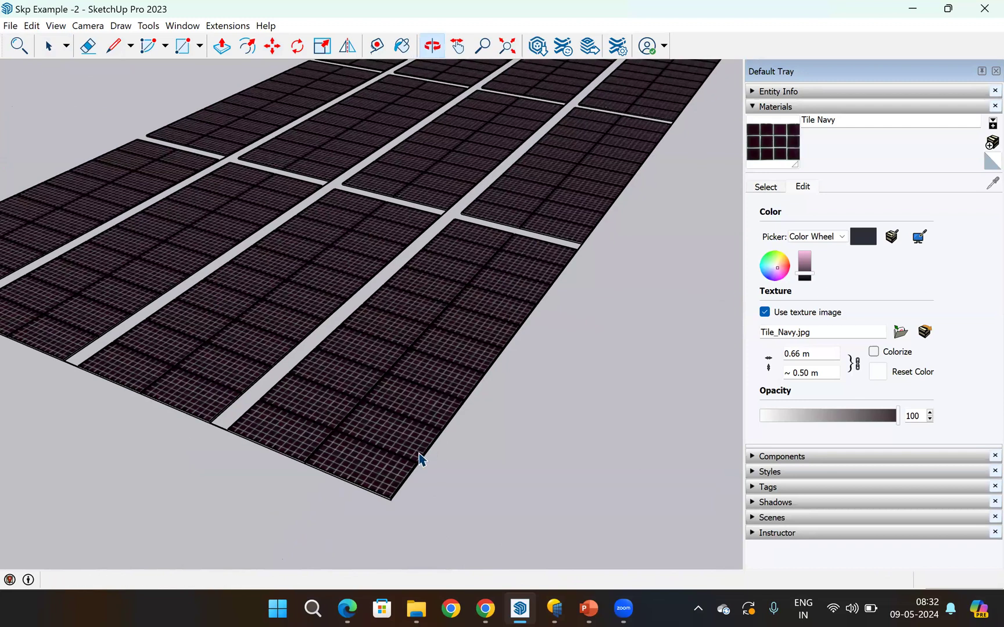
scroll(33, 114, up, 2)
scroll(583, 375, down, 3)
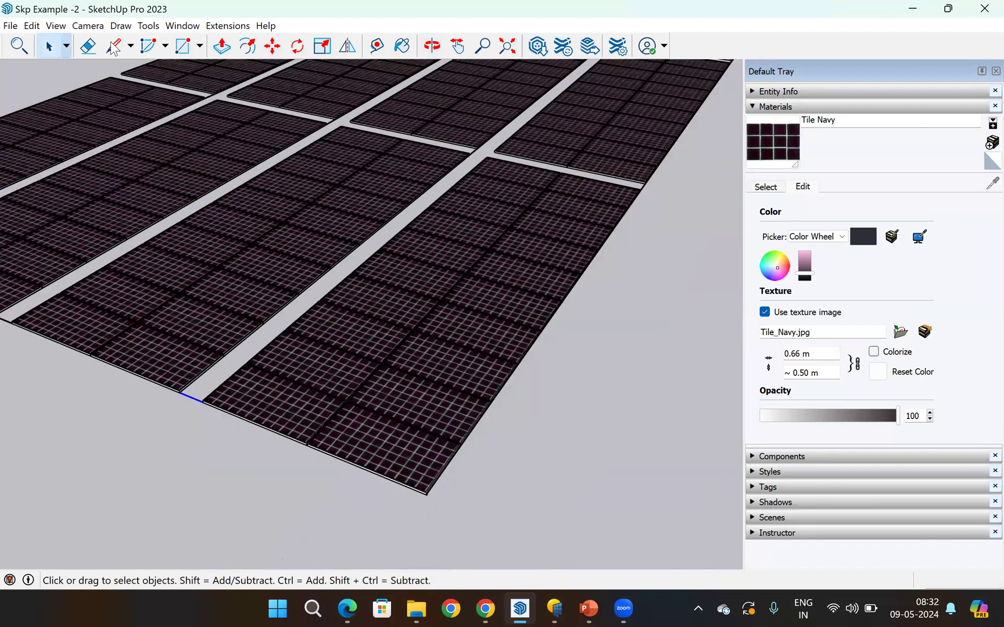
scroll(330, 474, up, 2)
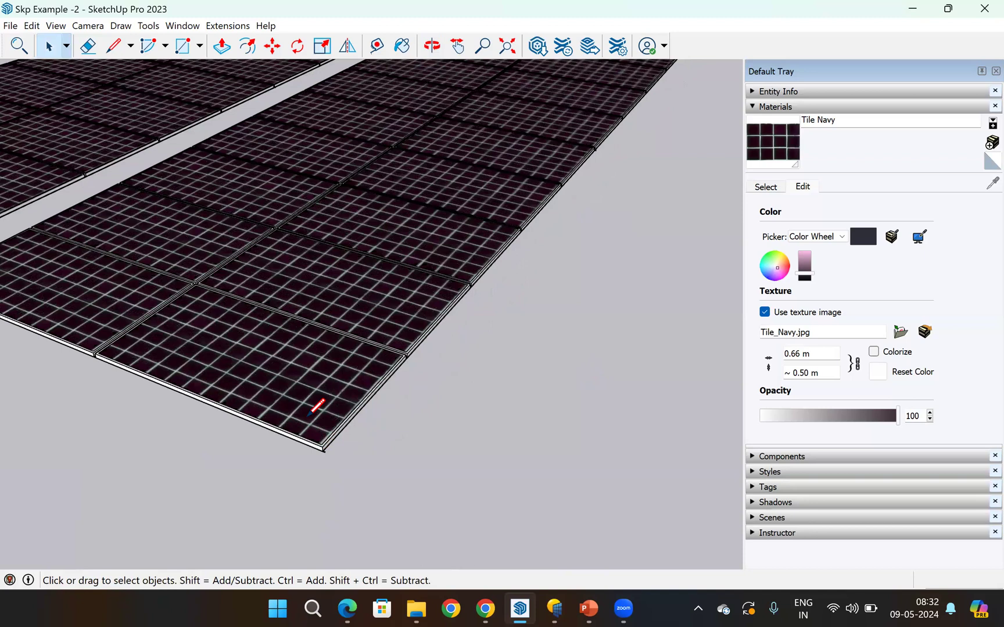
key(l)
scroll(425, 441, up, 3)
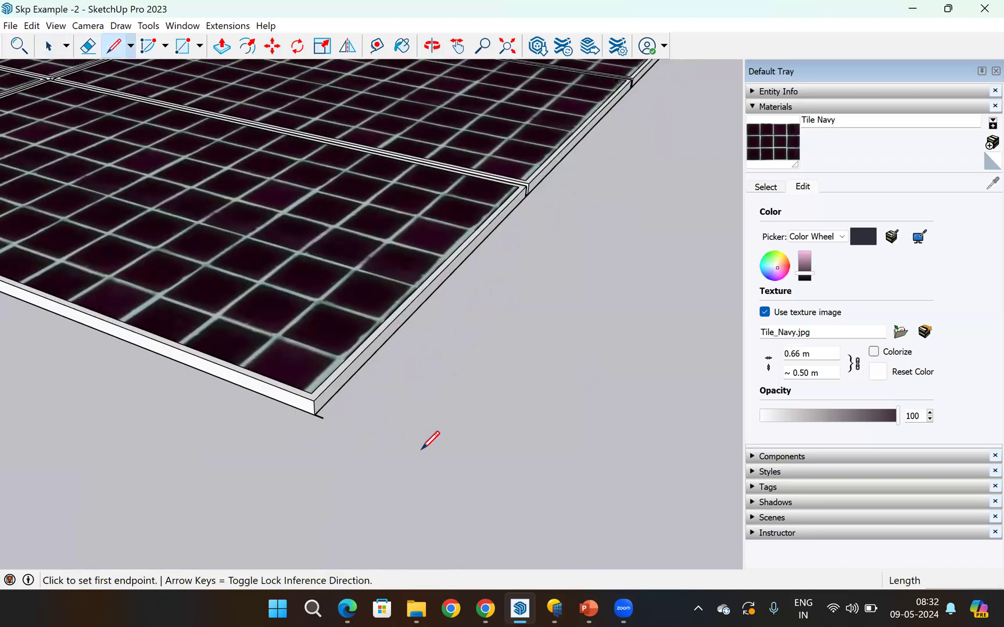
click(314, 415)
key(Return)
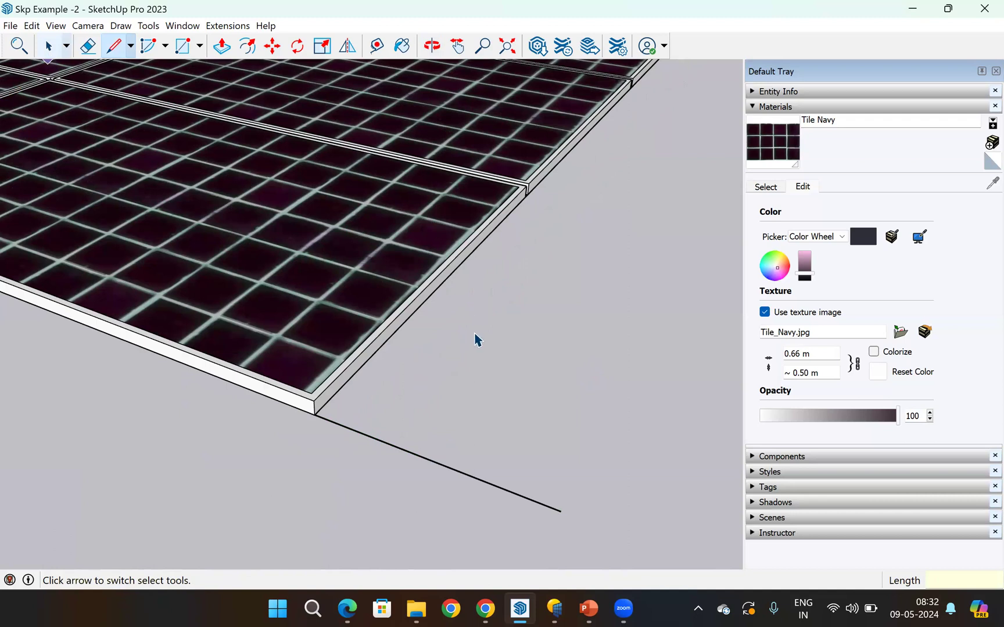
key(space)
- Try to select the complete first three-block row at the outer edge of the four-row array
scroll(477, 352, down, 4)
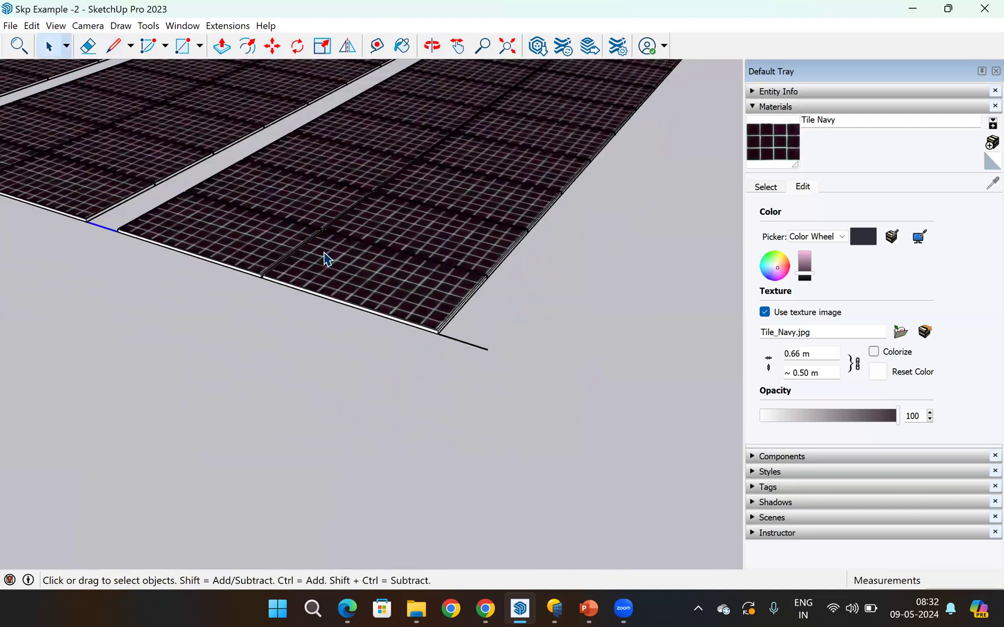
scroll(336, 278, down, 5)
middle_drag(309, 437, 440, 242)
scroll(348, 218, down, 7)
middle_drag(169, 187, 599, 288)
scroll(599, 289, up, 5)
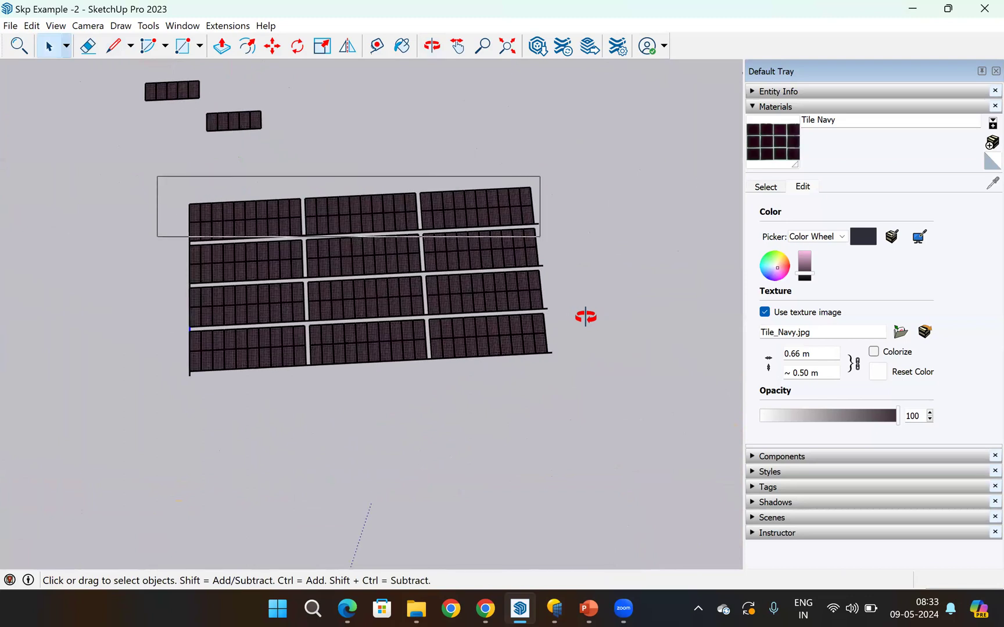
scroll(67, 167, up, 2)
scroll(503, 251, up, 2)
middle_drag(572, 254, 578, 233)
mouse_move(66, 164)
mouse_down()
mouse_move(578, 247)
mouse_move(576, 237)
mouse_up()
drag(456, 232, 437, 224)
middle_drag(437, 224, 81, 204)
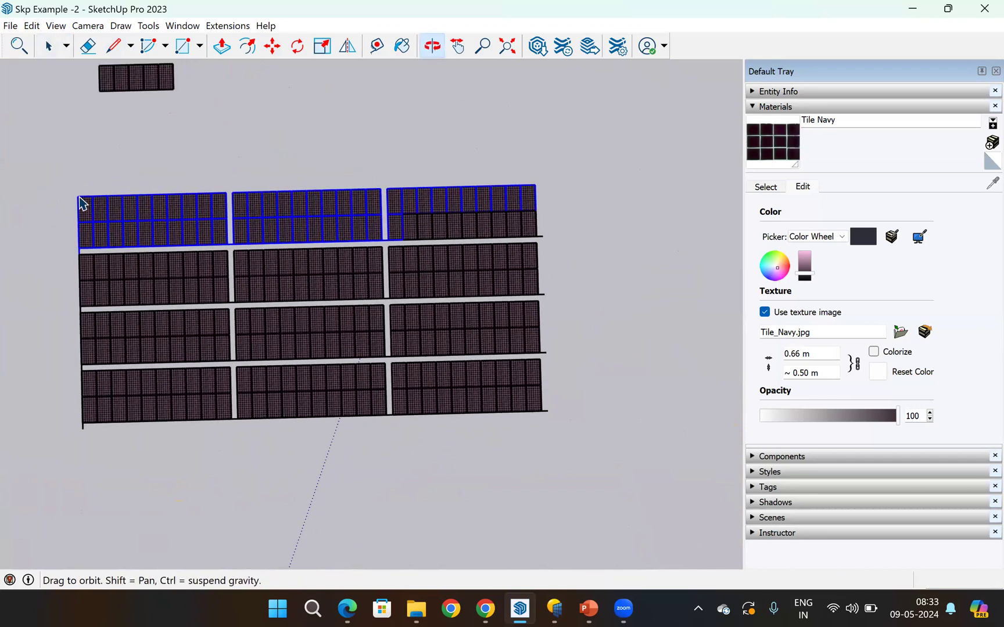
drag(55, 185, 506, 214)
middle_drag(341, 246, 309, 260)
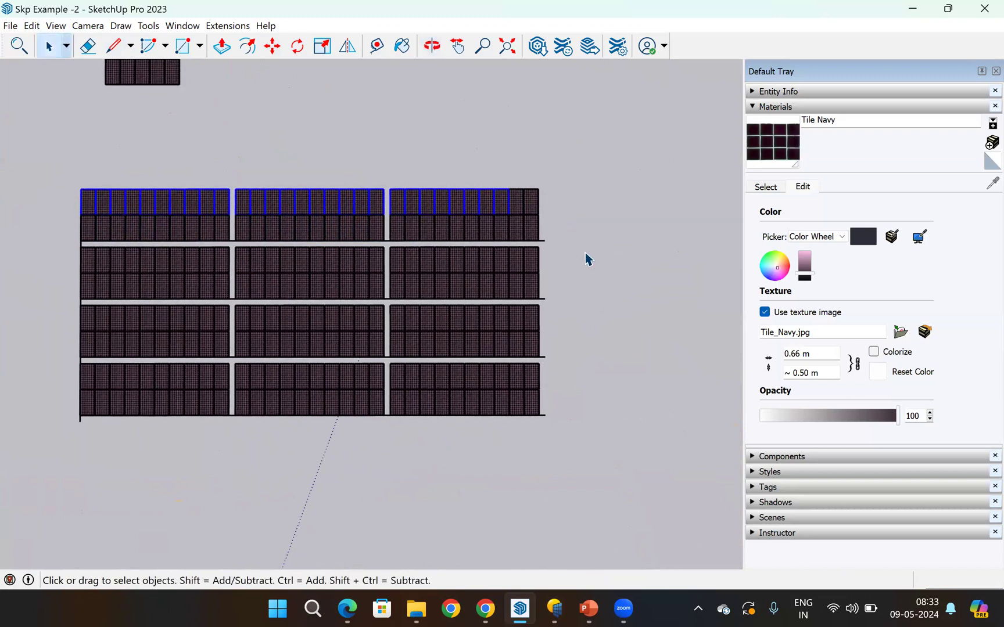
- Copy the complete first three-block row and paste the duplicate in the empty space beyond the fourth row
scroll(242, 256, up, 1)
scroll(245, 255, up, 1)
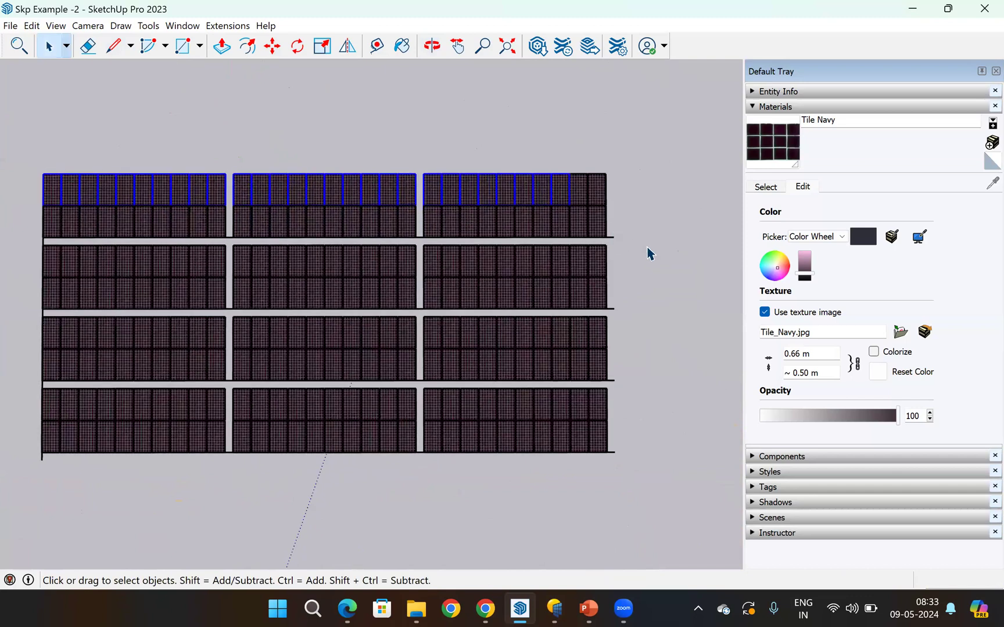
scroll(647, 248, up, 1)
scroll(586, 243, down, 1)
drag(31, 148, 681, 241)
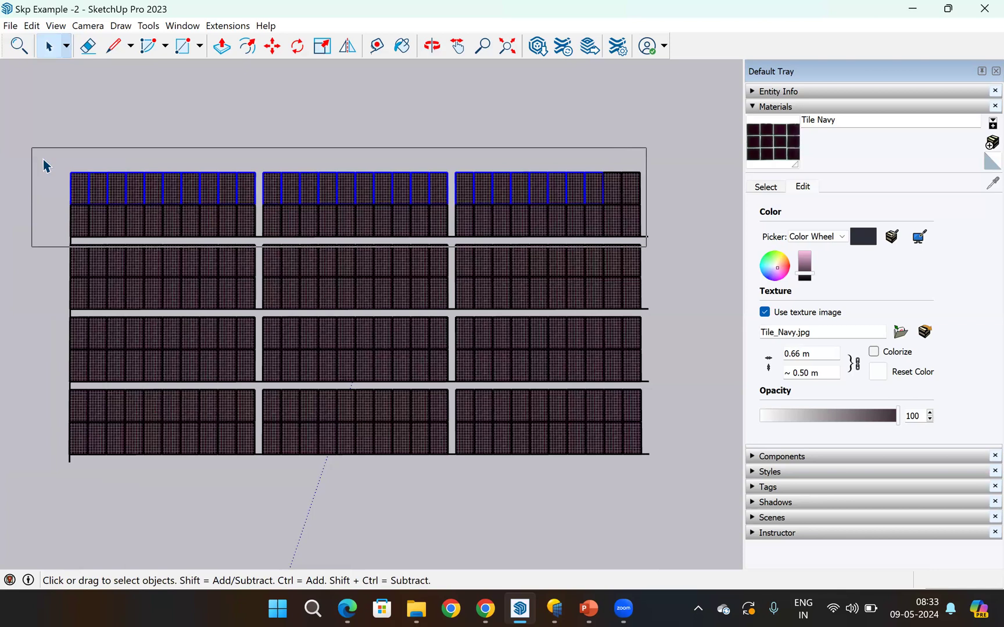
drag(533, 240, 681, 241)
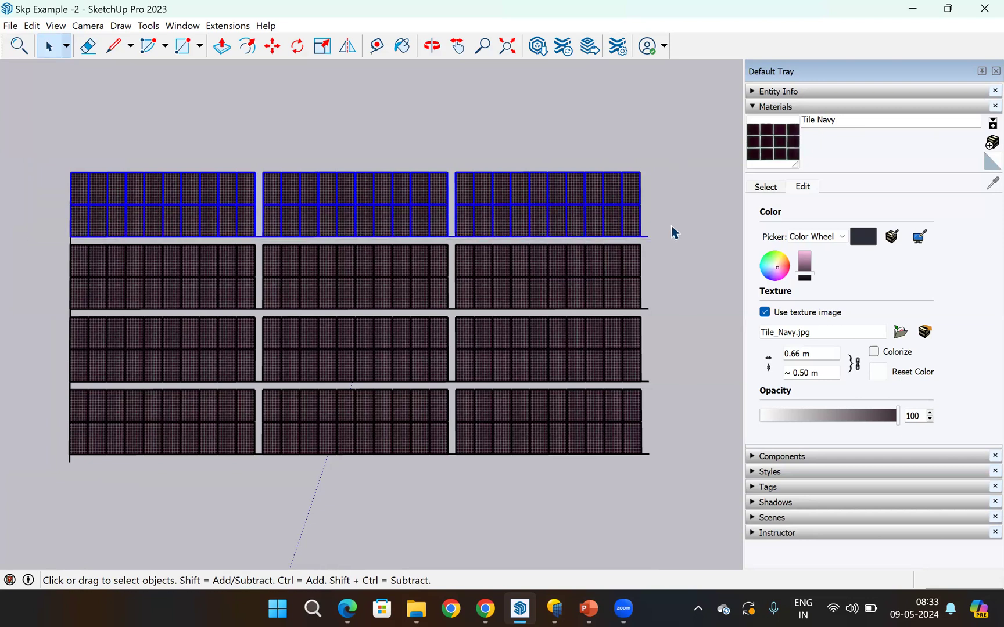
scroll(671, 224, down, 3)
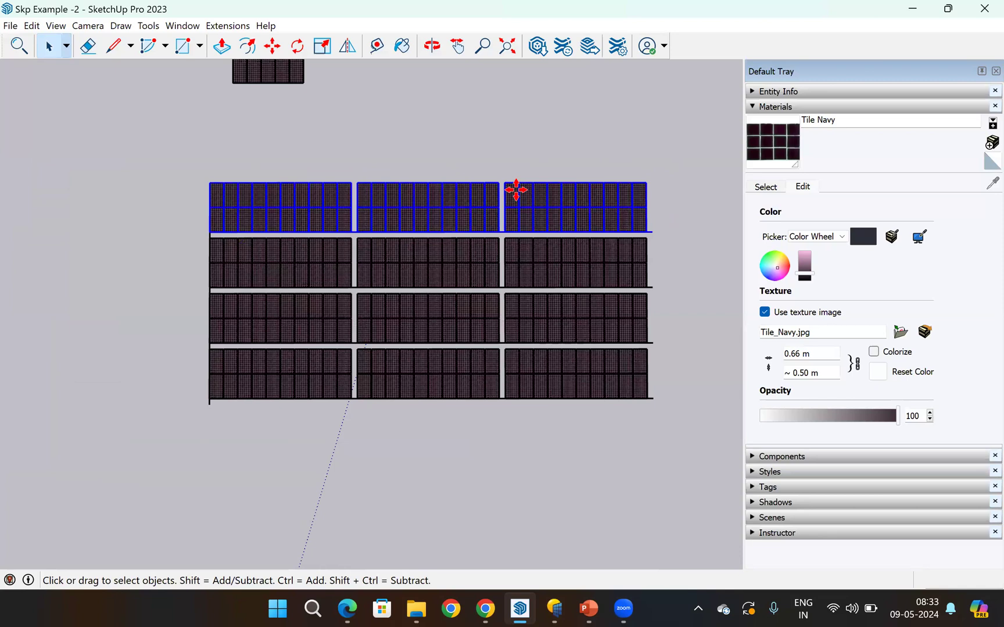
key(ctrl+v)
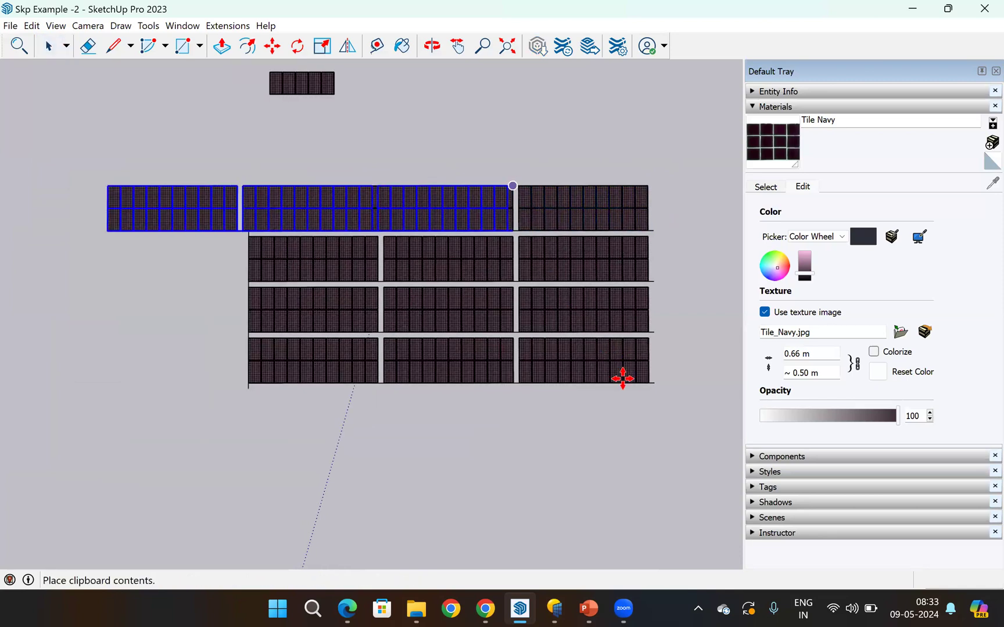
scroll(356, 148, down, 3)
scroll(527, 212, down, 1)
click(475, 398)
key(Escape)
scroll(474, 396, up, 3)
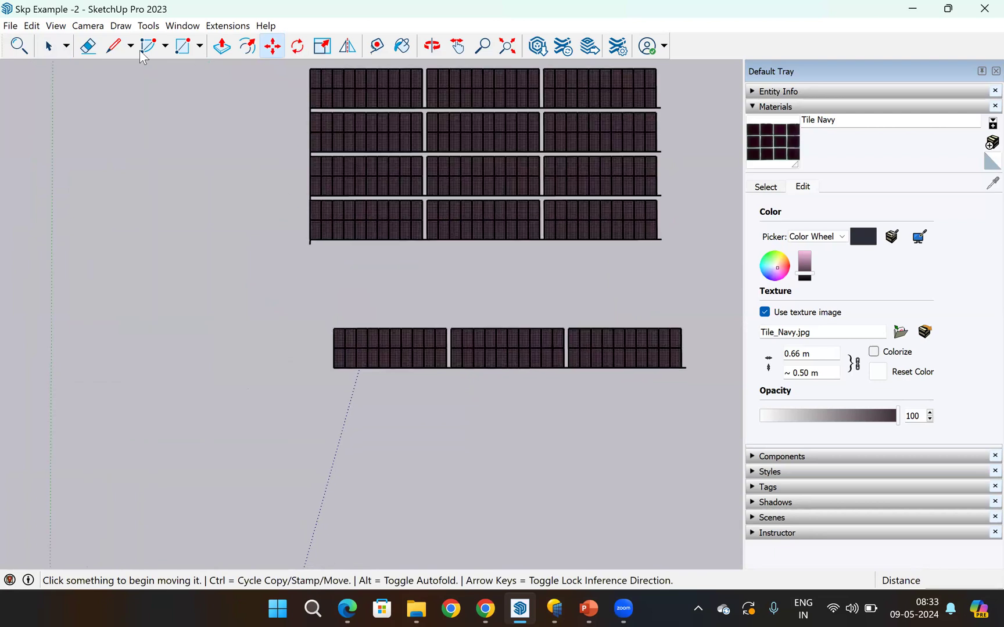
- Move the pasted three-block row by its near corner onto the free end of the fourth row's spacer line
click(49, 49)
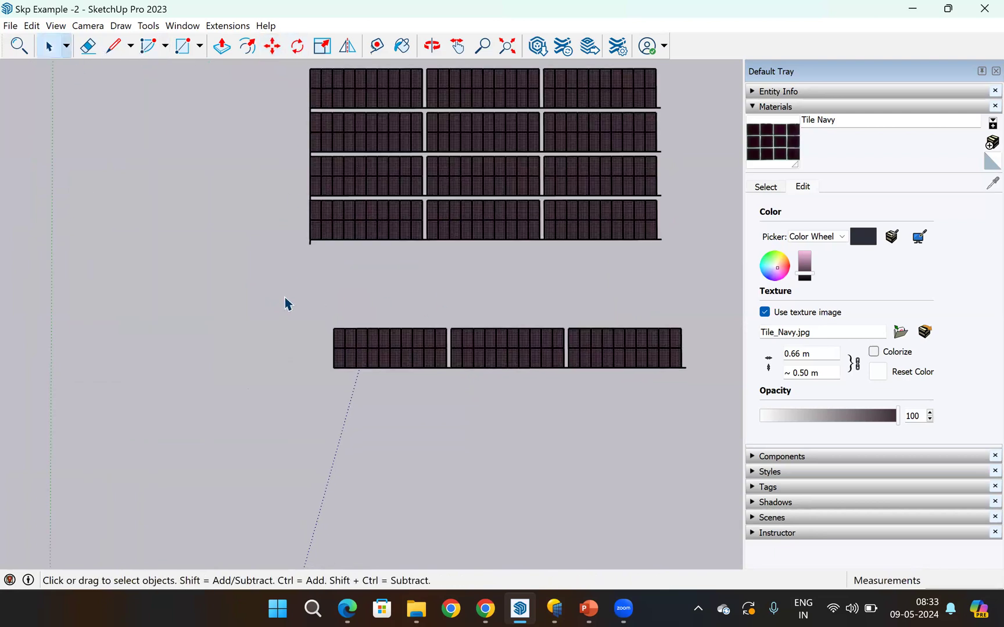
drag(248, 291, 738, 395)
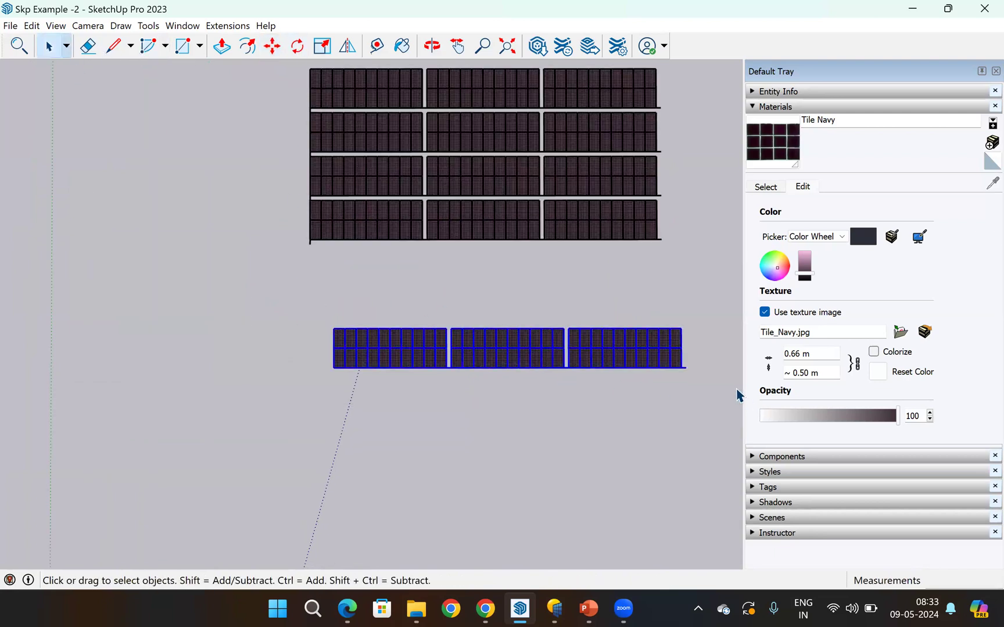
click(432, 47)
drag(410, 298, 655, 83)
drag(467, 280, 375, 291)
scroll(366, 313, up, 6)
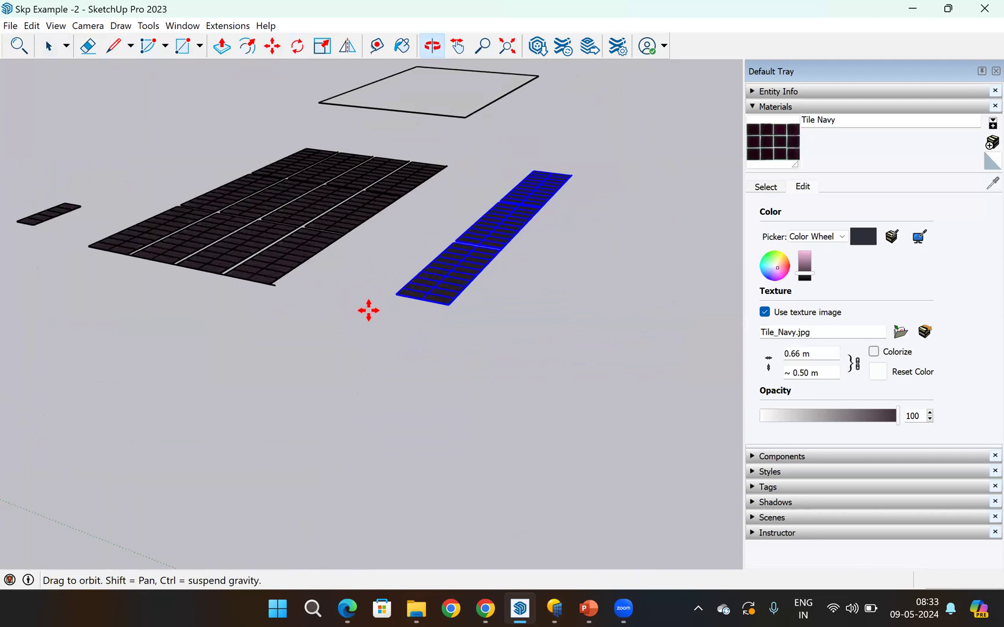
scroll(611, 301, up, 1)
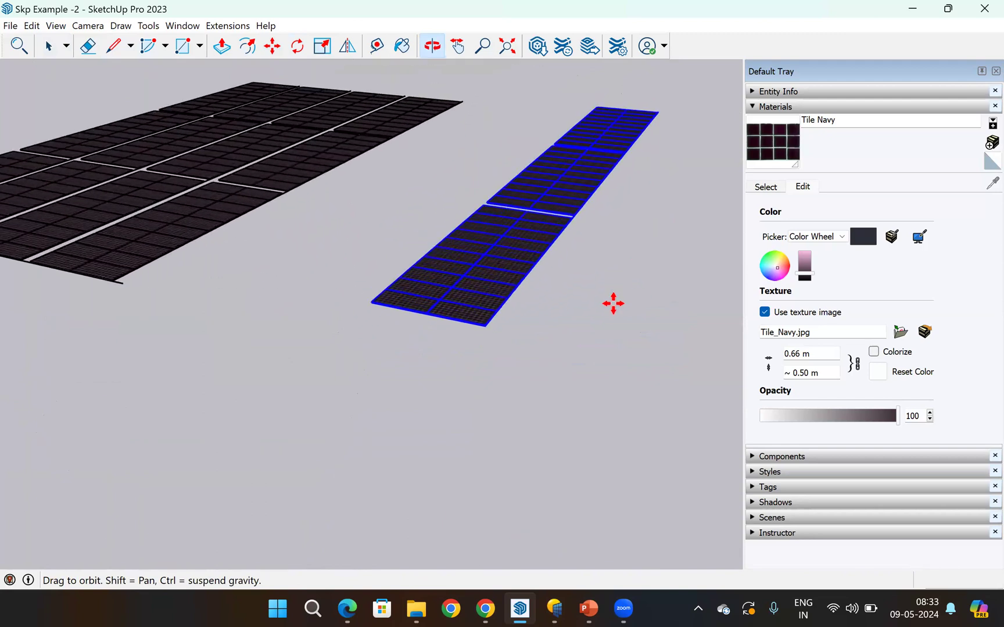
key(m)
scroll(185, 262, up, 2)
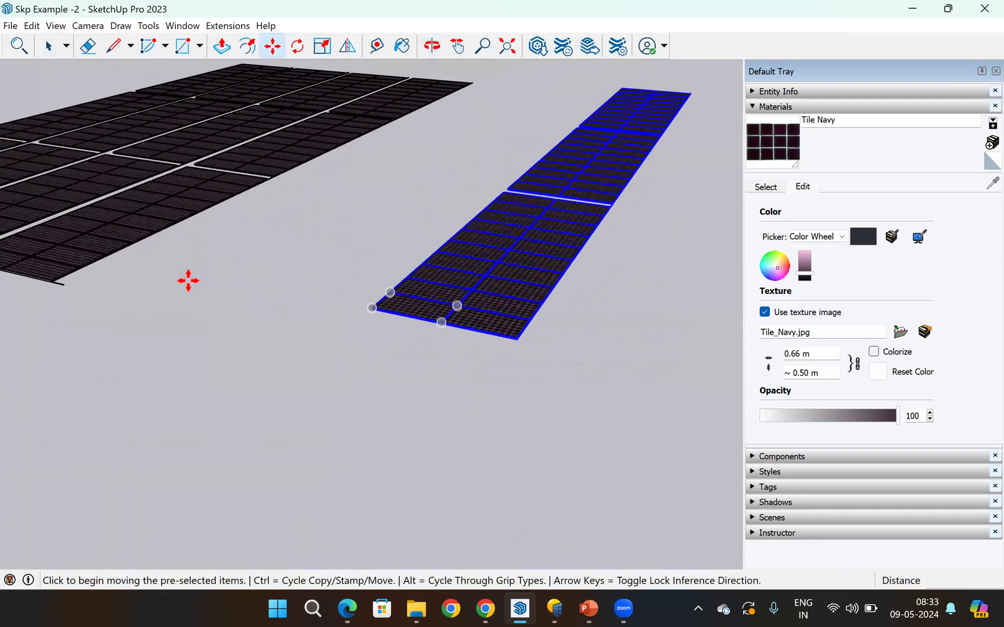
click(183, 264)
scroll(186, 264, up, 2)
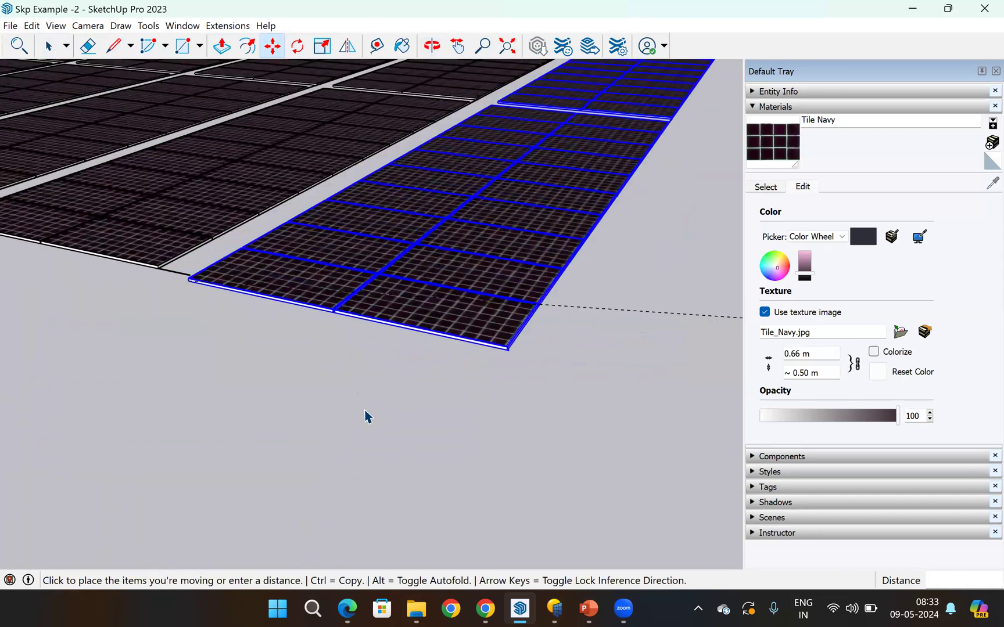
click(357, 434)
middle_drag(520, 337, 208, 479)
middle_drag(379, 441, 343, 486)
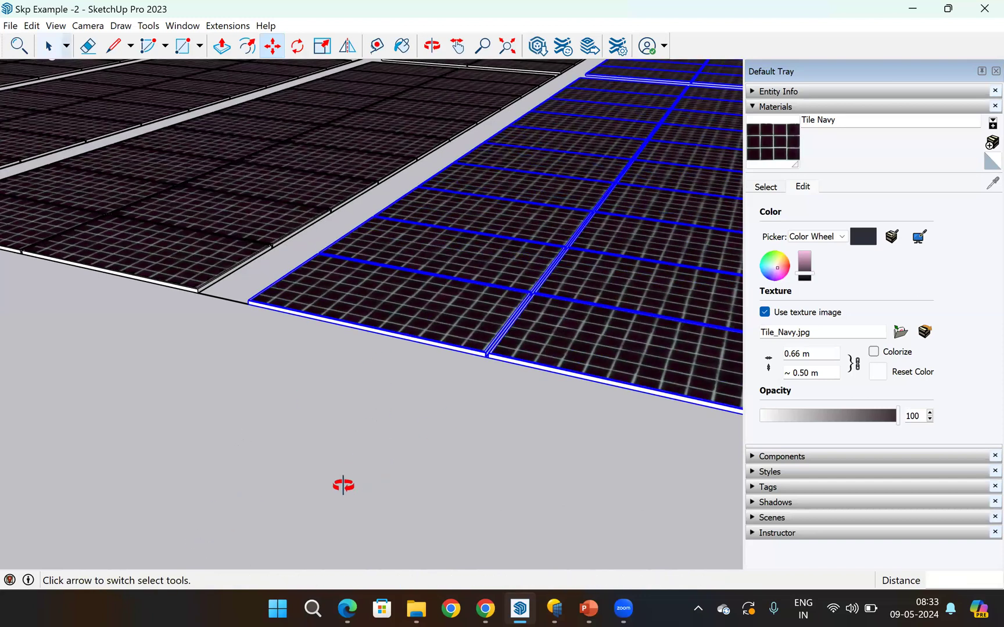
scroll(434, 431, down, 10)
click(434, 430)
- Move the whole five-row array by its outer corner onto the matching corner of the platform rectangle
scroll(435, 430, up, 2)
scroll(260, 305, down, 1)
scroll(282, 308, up, 1)
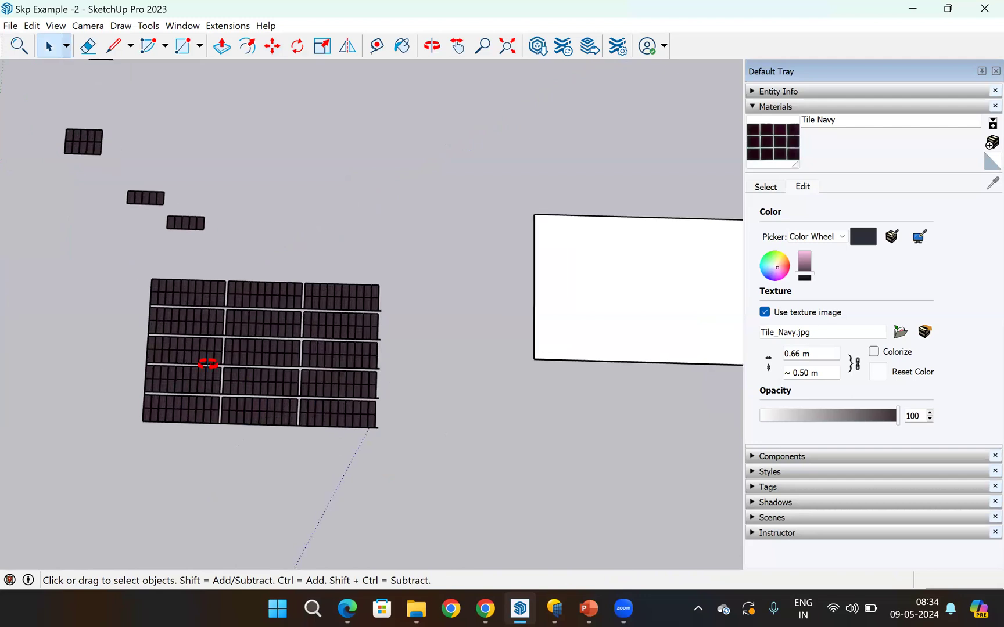
middle_drag(208, 363, 607, 40)
middle_drag(374, 262, 587, 157)
mouse_move(199, 278)
mouse_down()
mouse_move(601, 431)
mouse_move(650, 502)
mouse_up()
click(269, 47)
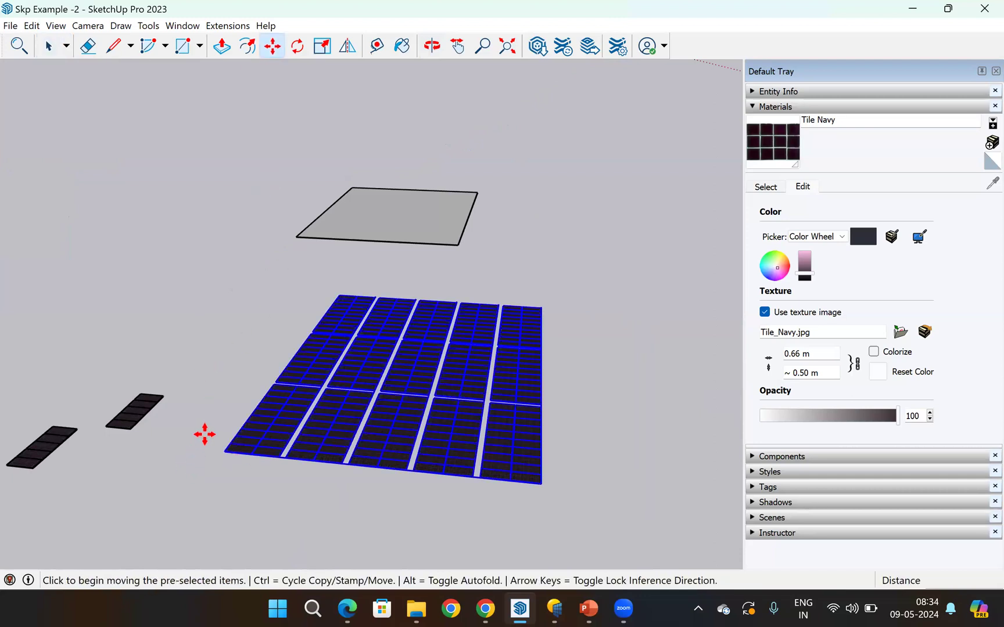
scroll(196, 395, up, 5)
scroll(180, 474, up, 2)
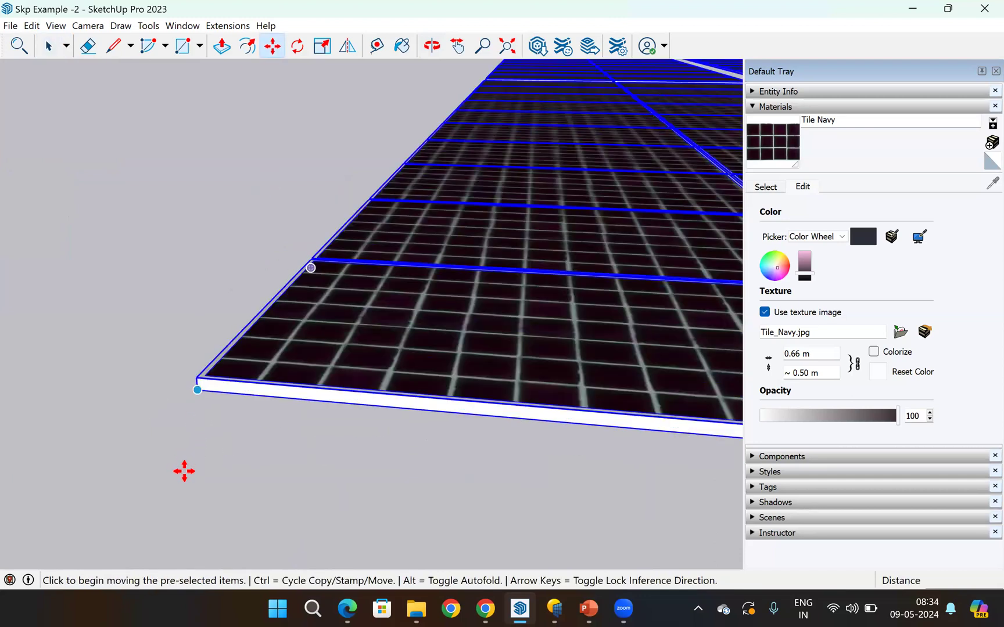
click(184, 470)
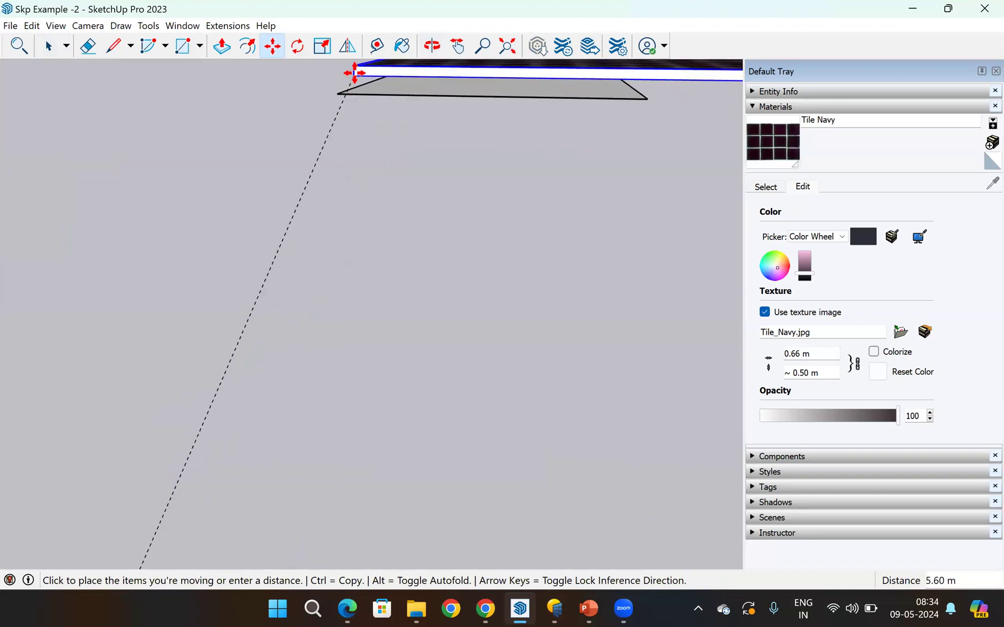
scroll(411, 96, up, 4)
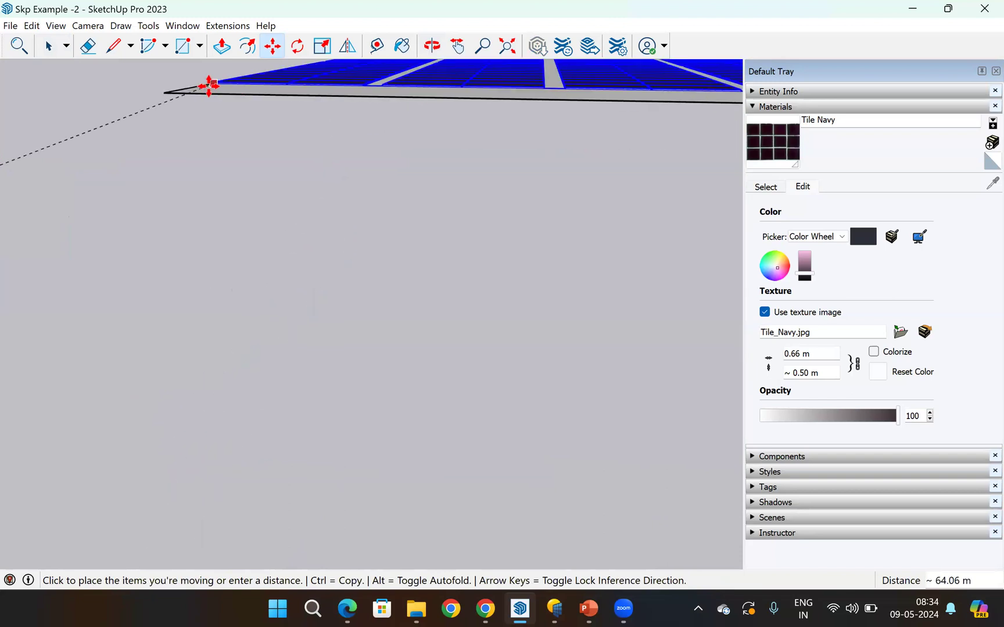
click(130, 98)
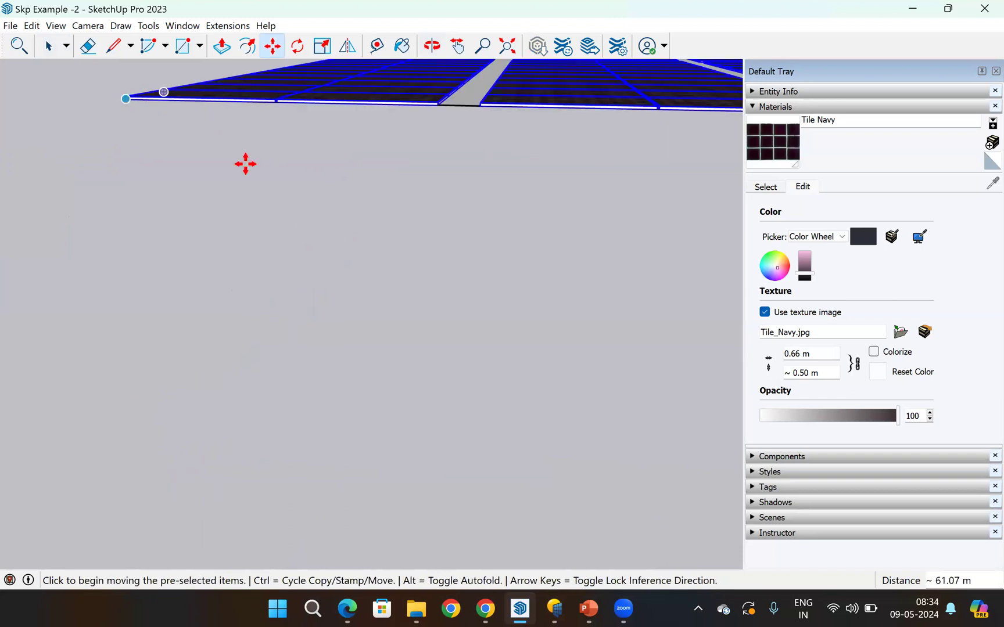
click(49, 45)
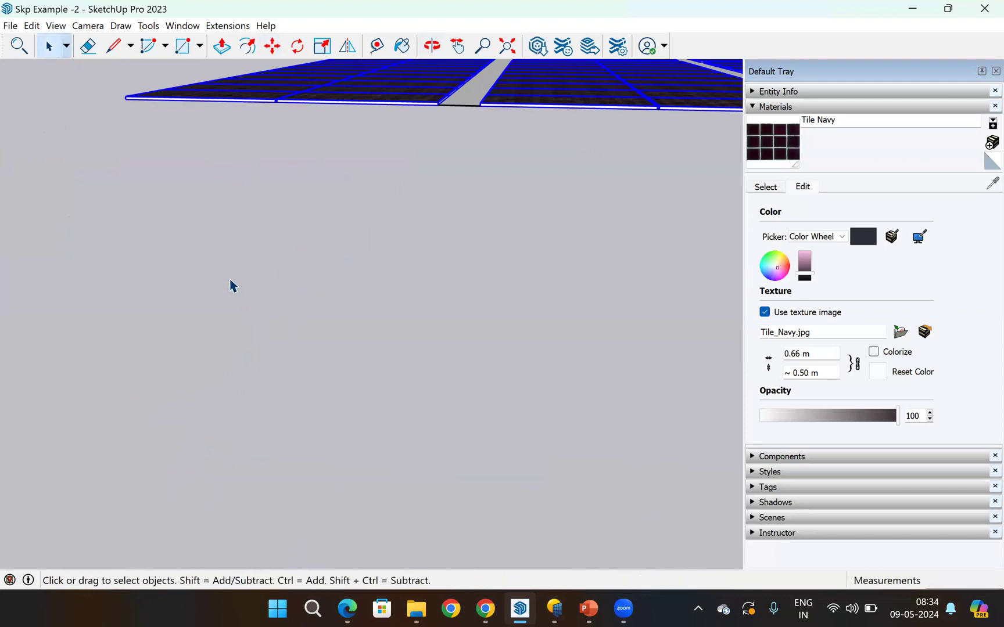
- Move the five-row array 0.75 m along the red axis, inward from the platform's flush short edge
middle_drag(236, 295, 503, 231)
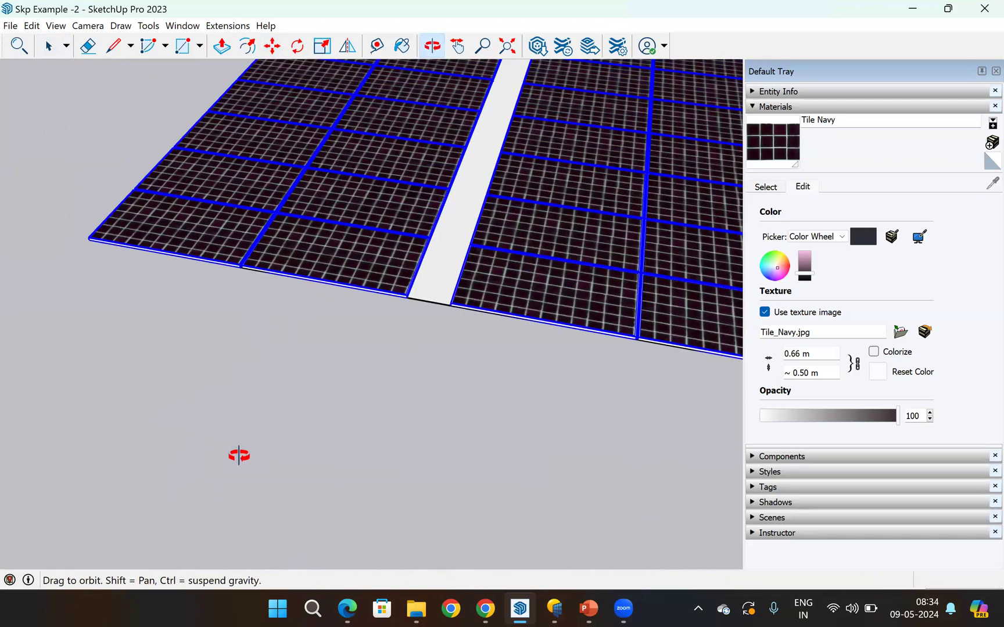
scroll(235, 381, down, 5)
mouse_move(456, 406)
middle_down()
mouse_move(450, 421)
mouse_move(454, 406)
middle_up()
scroll(454, 407, down, 1)
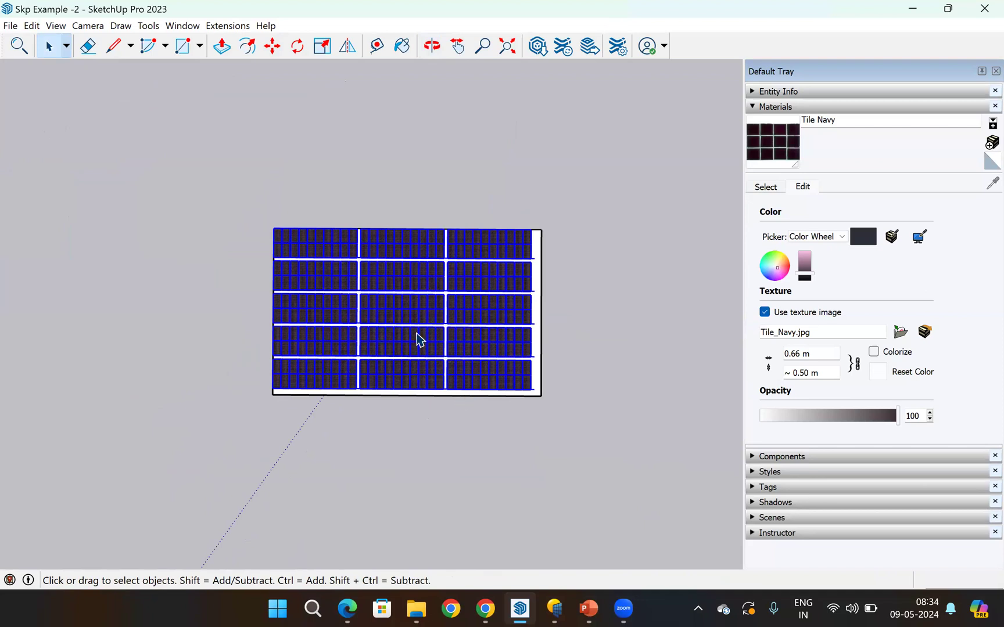
scroll(418, 338, up, 1)
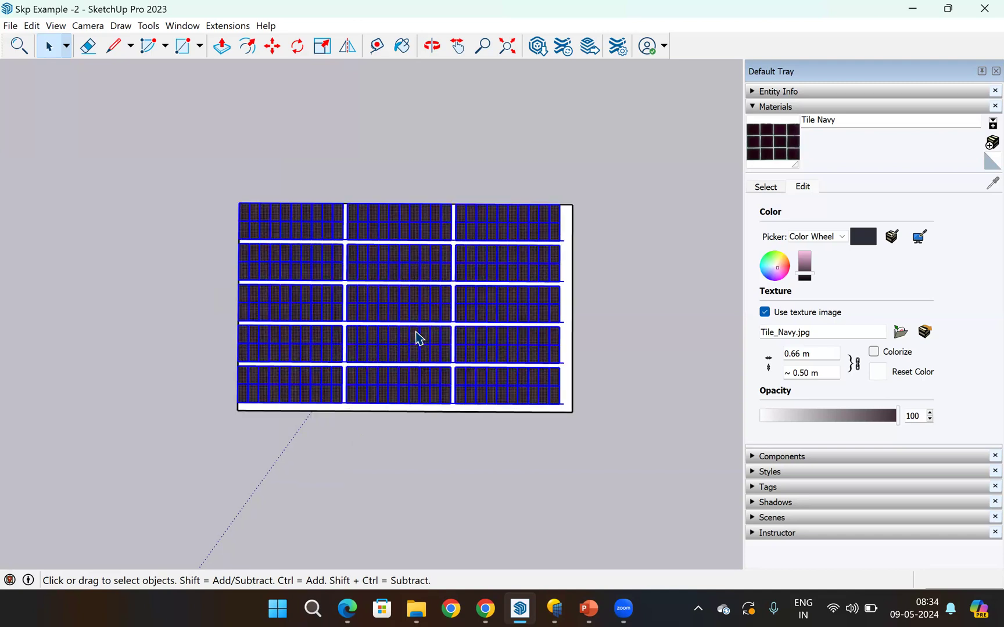
scroll(519, 197, up, 1)
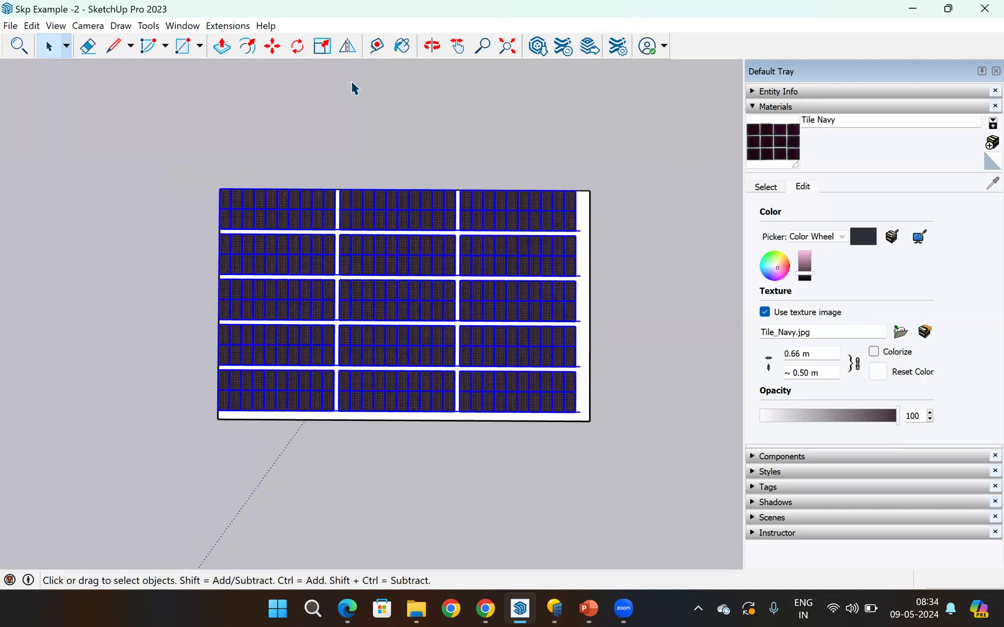
click(271, 47)
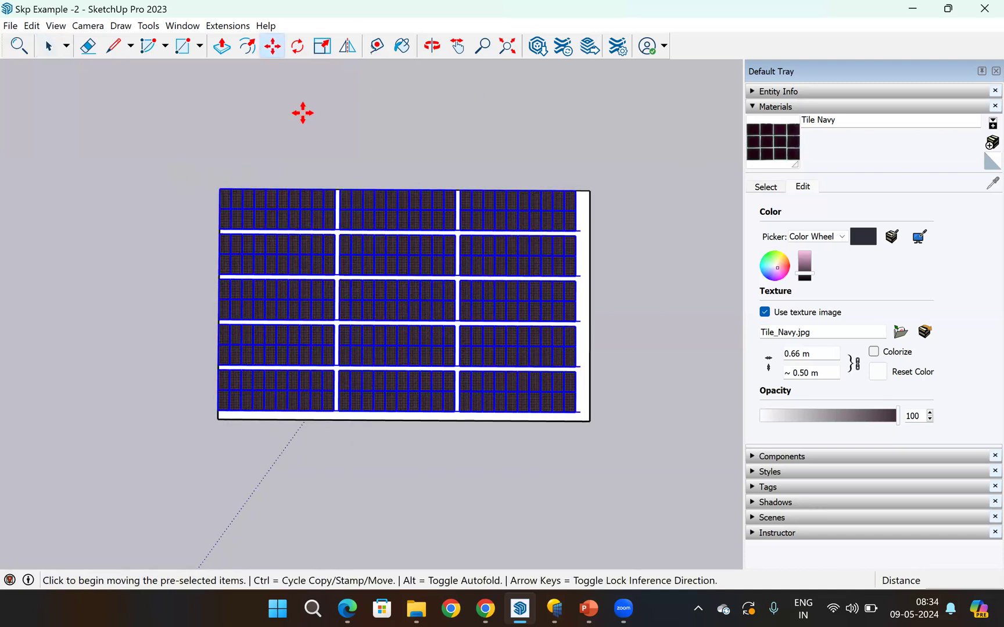
click(308, 112)
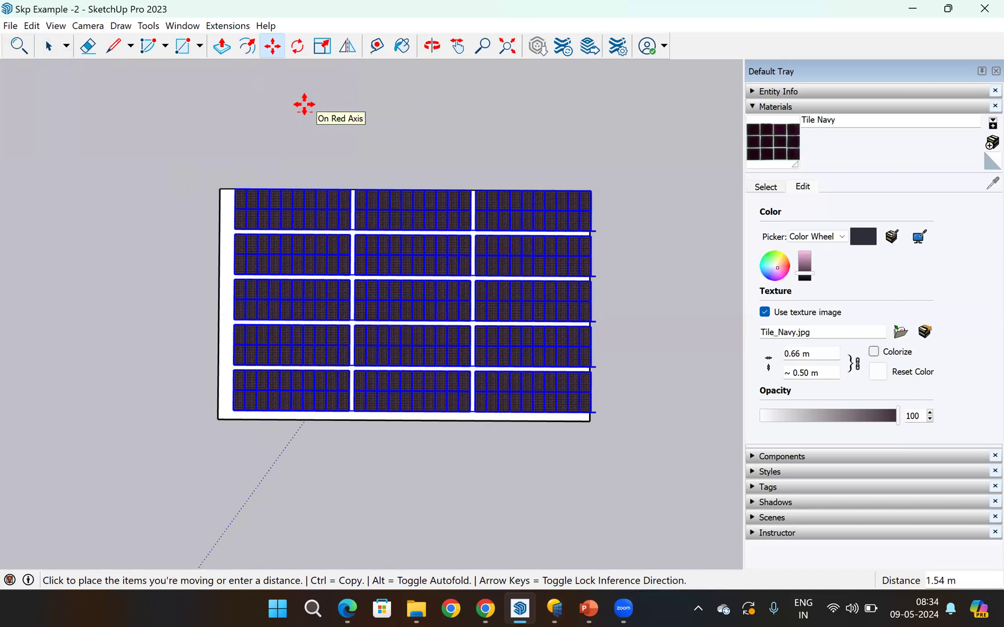
scroll(304, 105, up, 1)
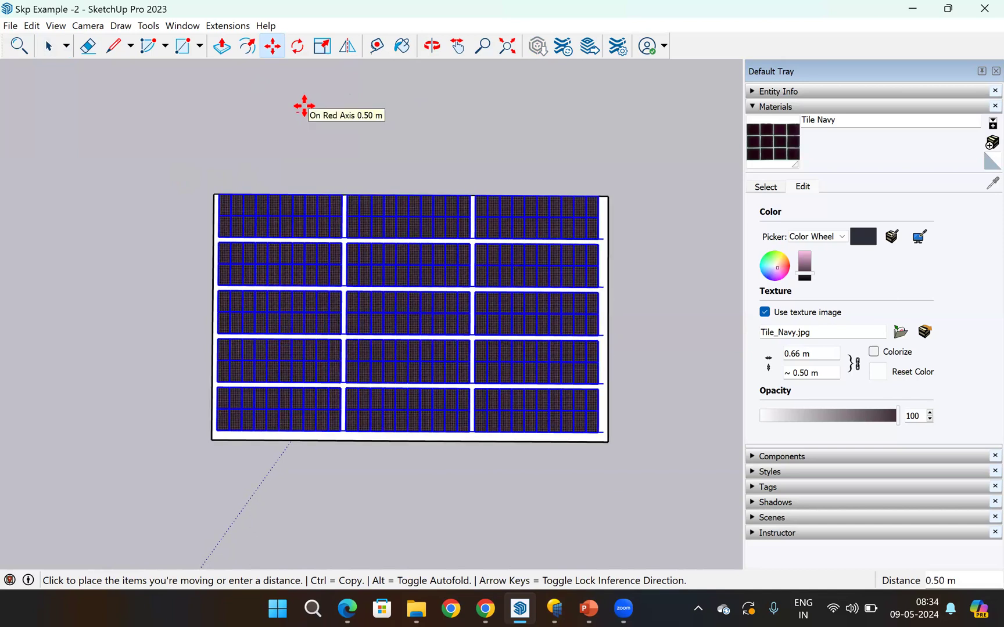
text(0.)
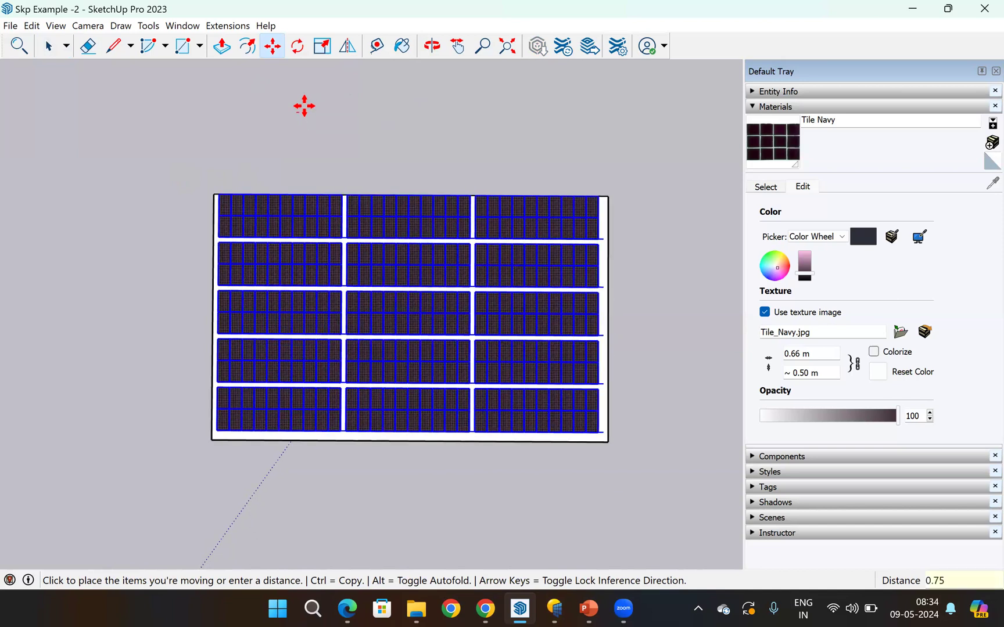
key(Return)
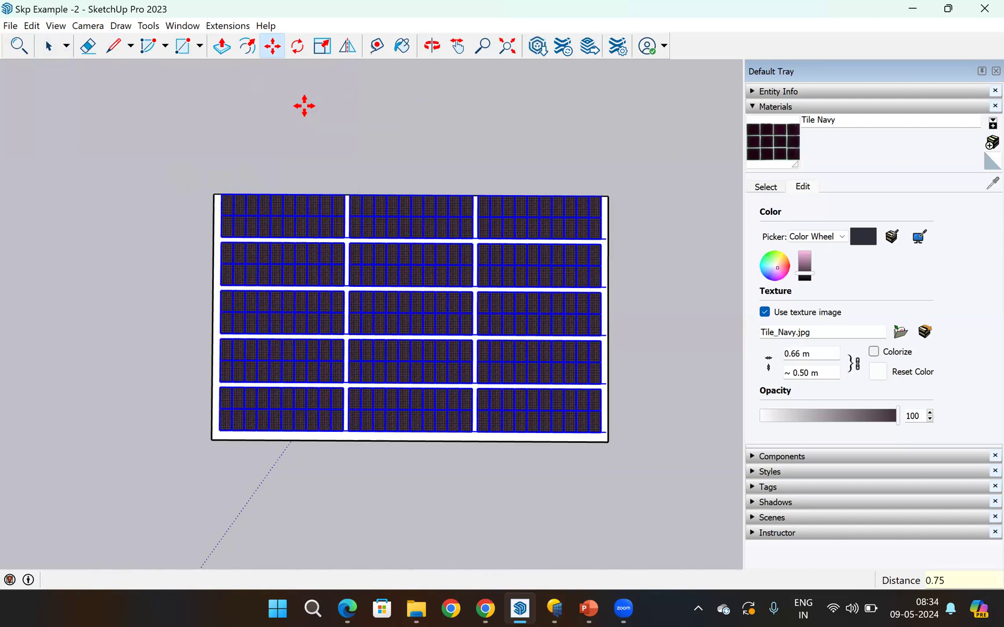
- Move the five-row array 0.5 m along the green axis, inward from the platform's flush long edge, and clear the selection
click(158, 244)
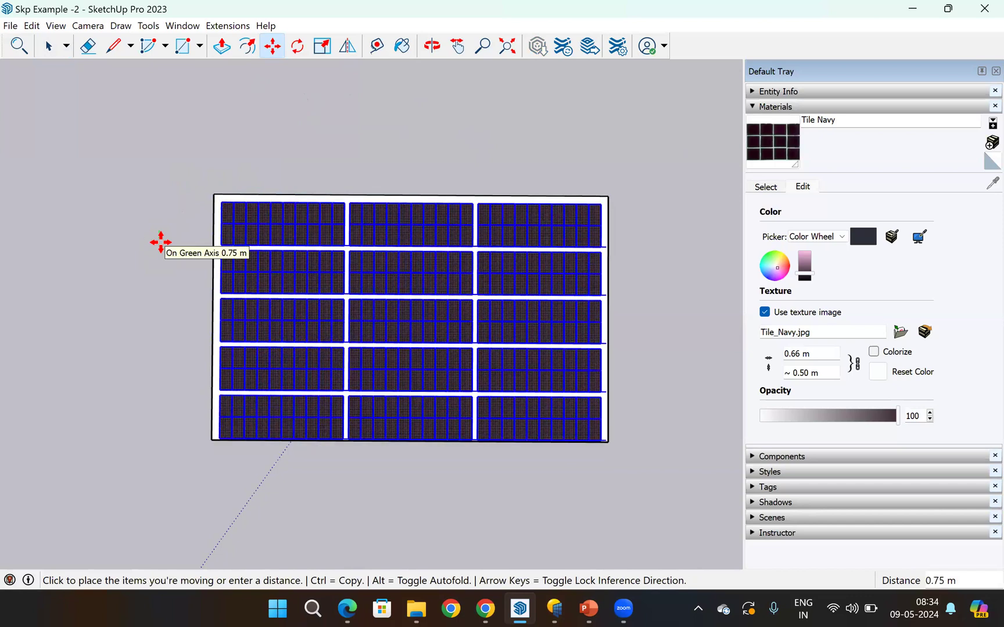
text(0.)
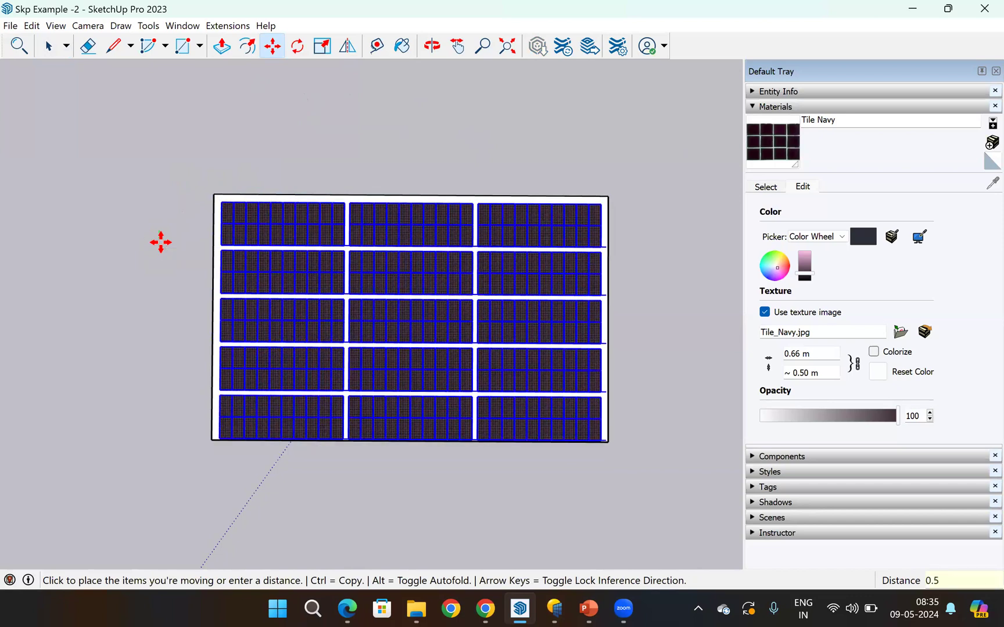
key(Return)
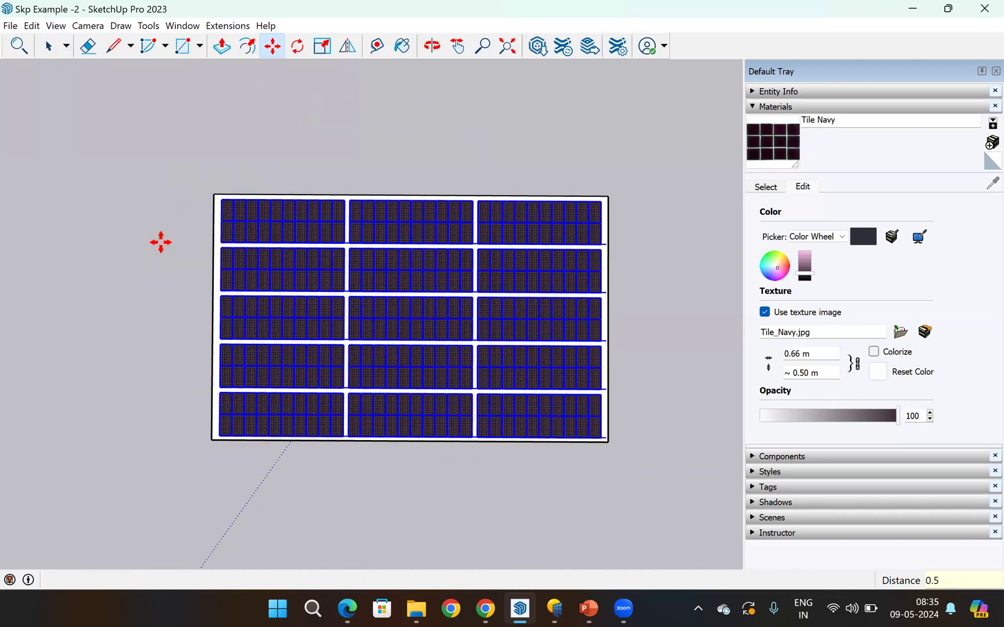
click(48, 47)
click(230, 155)
- Examine the positioned array and its edge margins on the platform from above and from an oblique angle
scroll(255, 175, down, 1)
scroll(466, 235, down, 3)
scroll(468, 251, up, 3)
scroll(468, 251, up, 3)
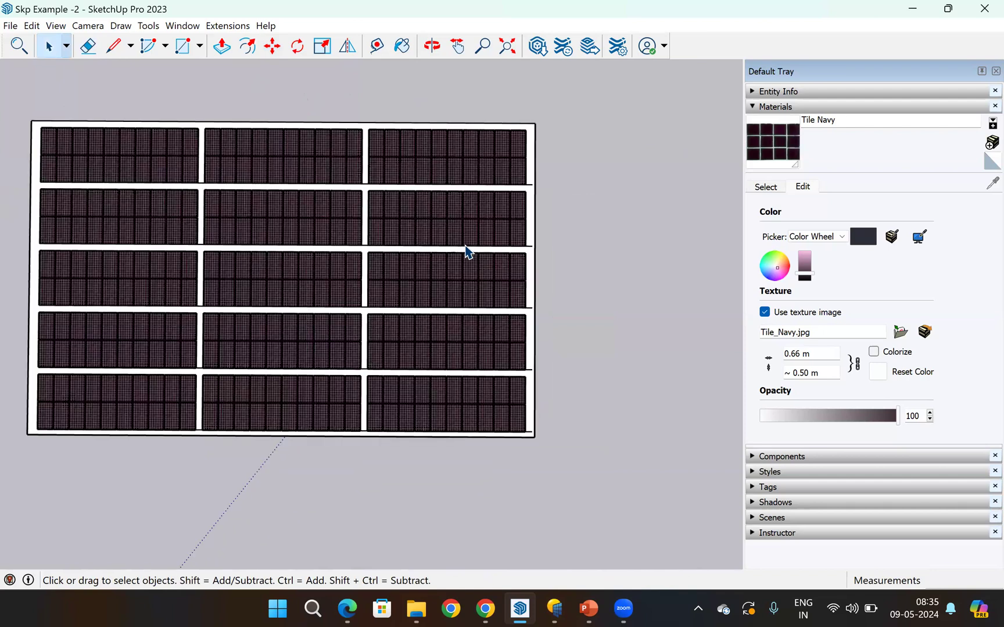
scroll(467, 250, down, 4)
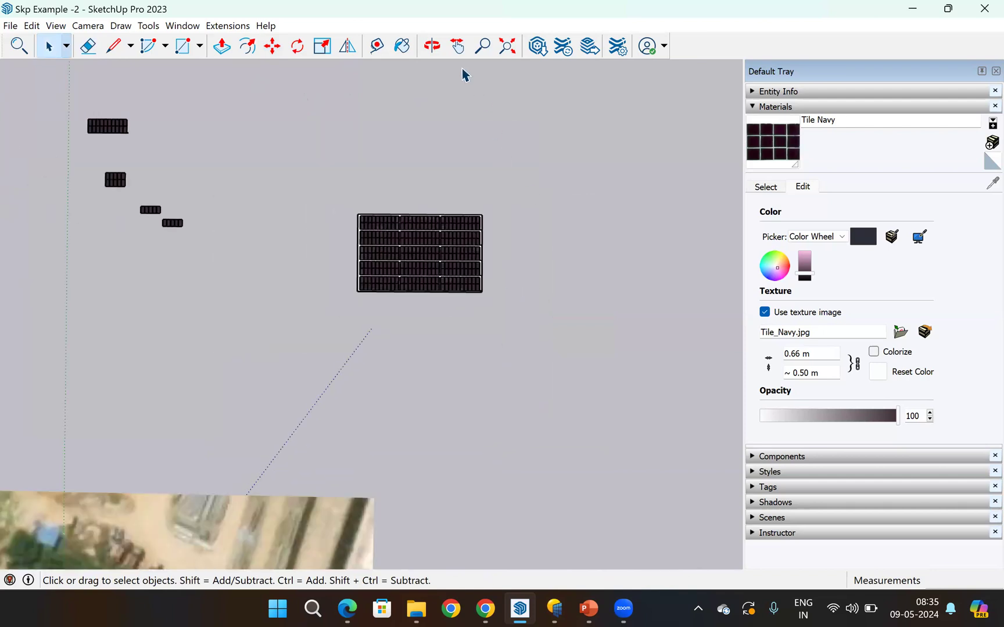
click(432, 46)
drag(533, 269, 284, 206)
scroll(454, 351, up, 4)
scroll(285, 203, down, 2)
scroll(290, 168, up, 3)
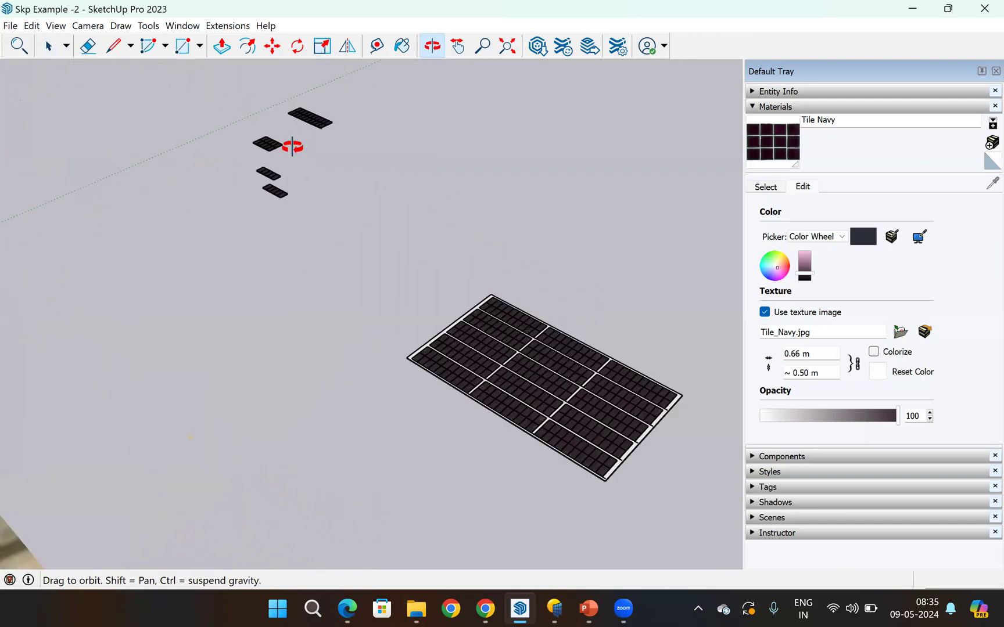
scroll(288, 152, up, 5)
key(space)
click(310, 162)
click(275, 152)
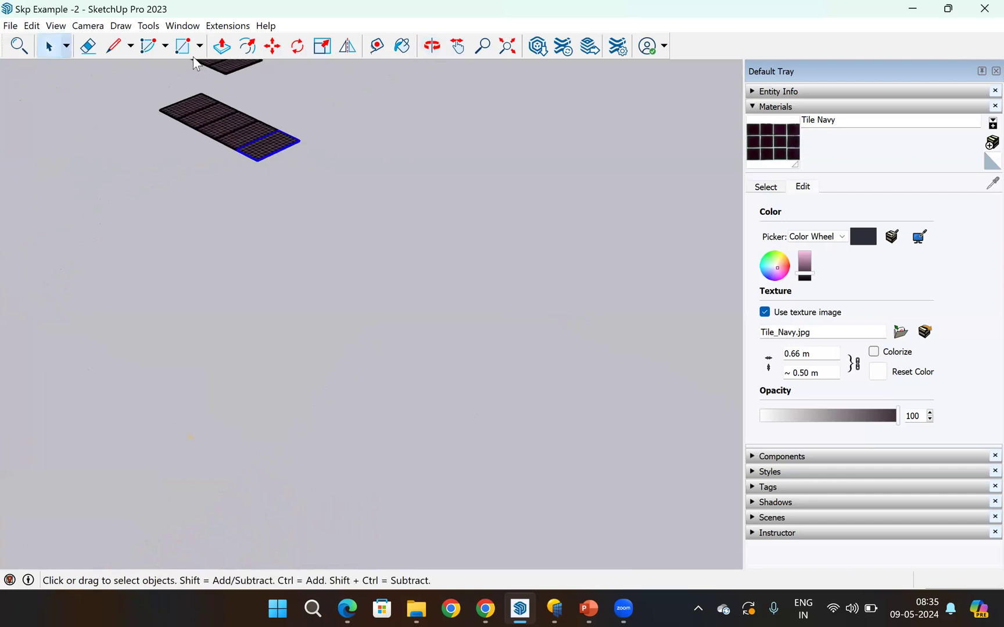
click(224, 48)
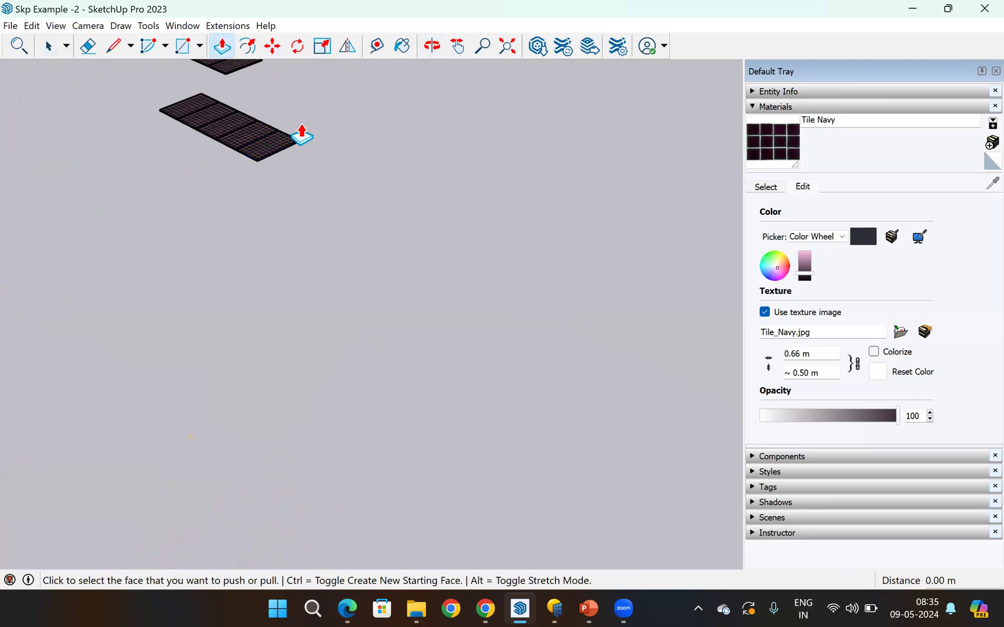
scroll(262, 152, up, 2)
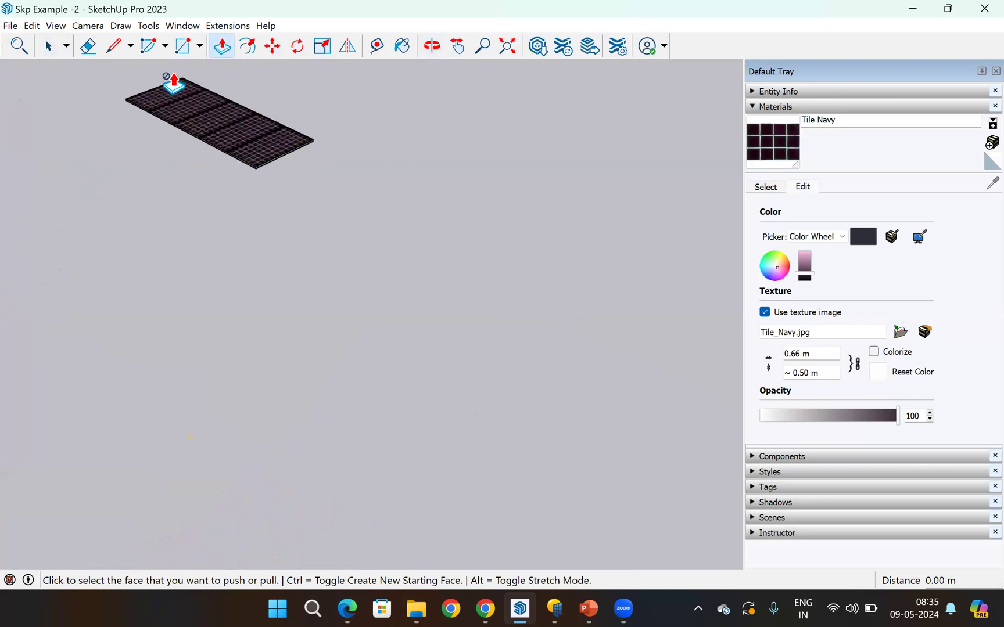
click(49, 51)
- Make the whole array with its platform a component with the definition name Solar Array 174 kWp and select it
middle_drag(439, 251, 275, 280)
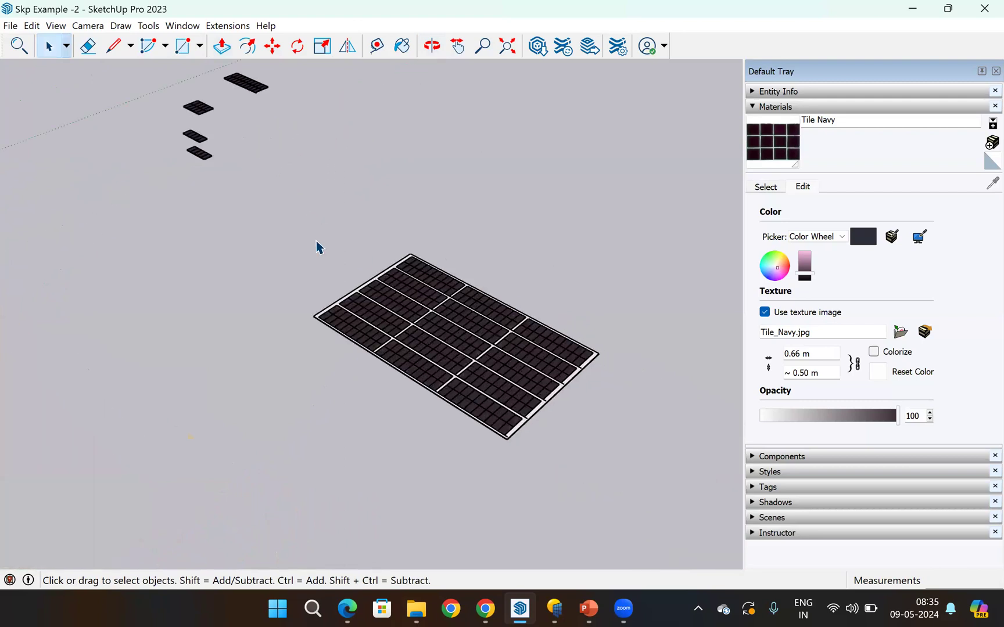
drag(649, 491, 223, 193)
right_click(407, 330)
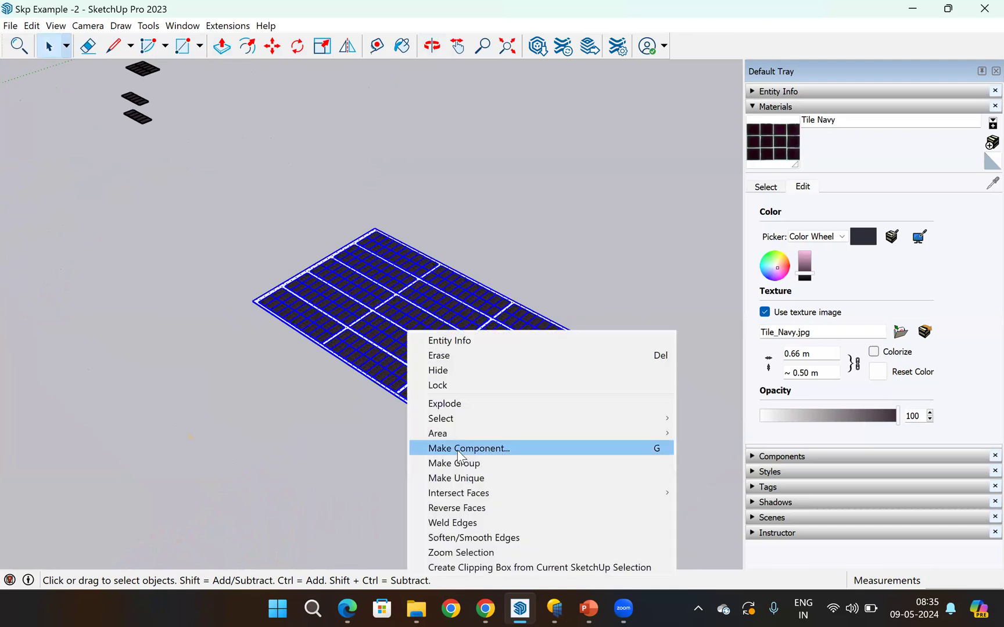
click(457, 448)
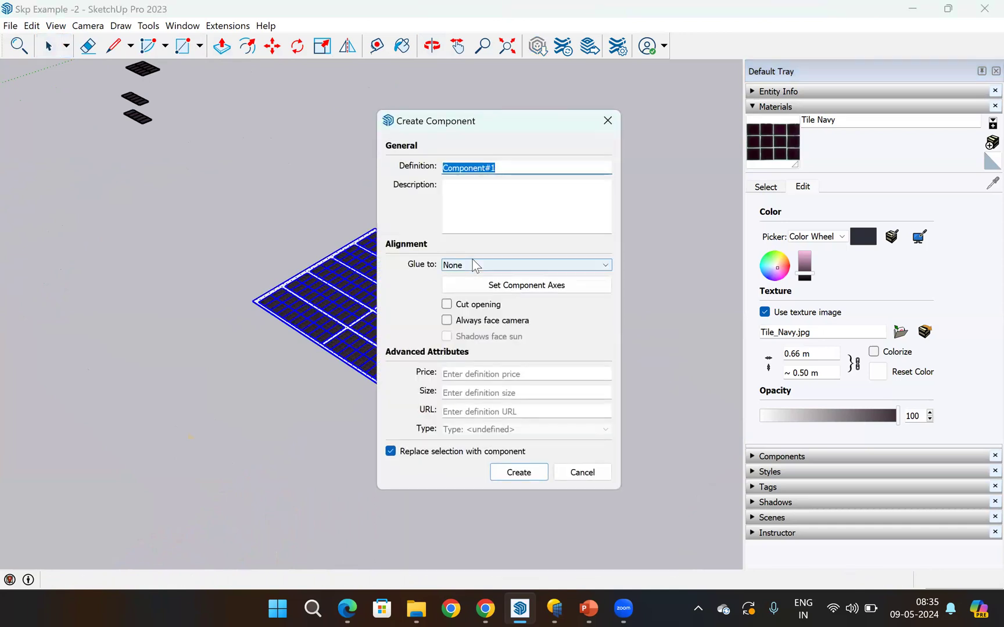
text(Solar A)
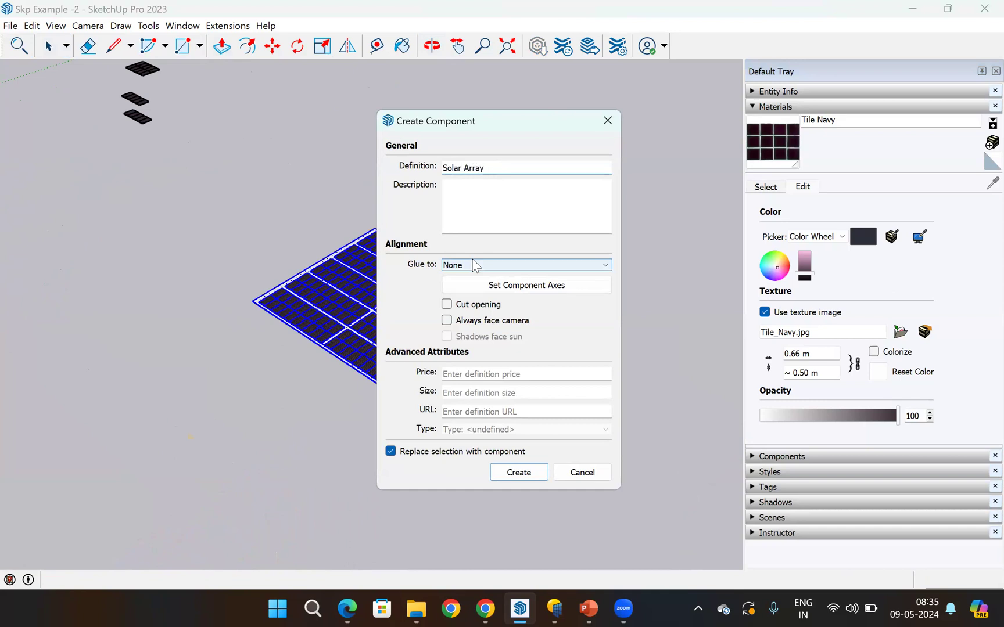
text(rray)
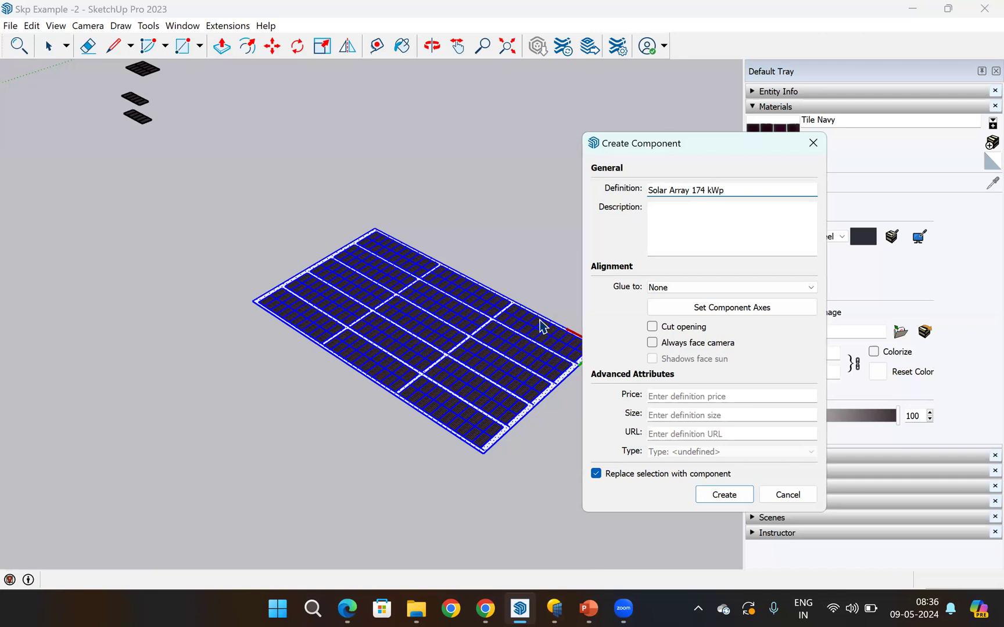
key(Return)
click(581, 294)
click(552, 309)
- Examine the building's rooftop and its raised central platform as the location for the solar array
scroll(553, 310, down, 4)
scroll(553, 311, down, 6)
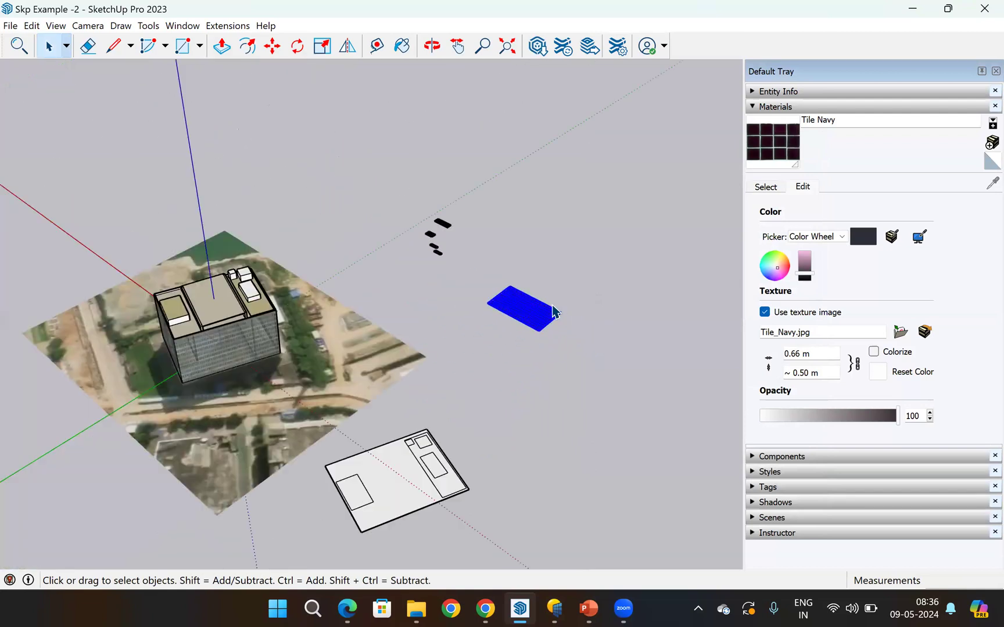
scroll(520, 338, up, 2)
scroll(617, 334, up, 2)
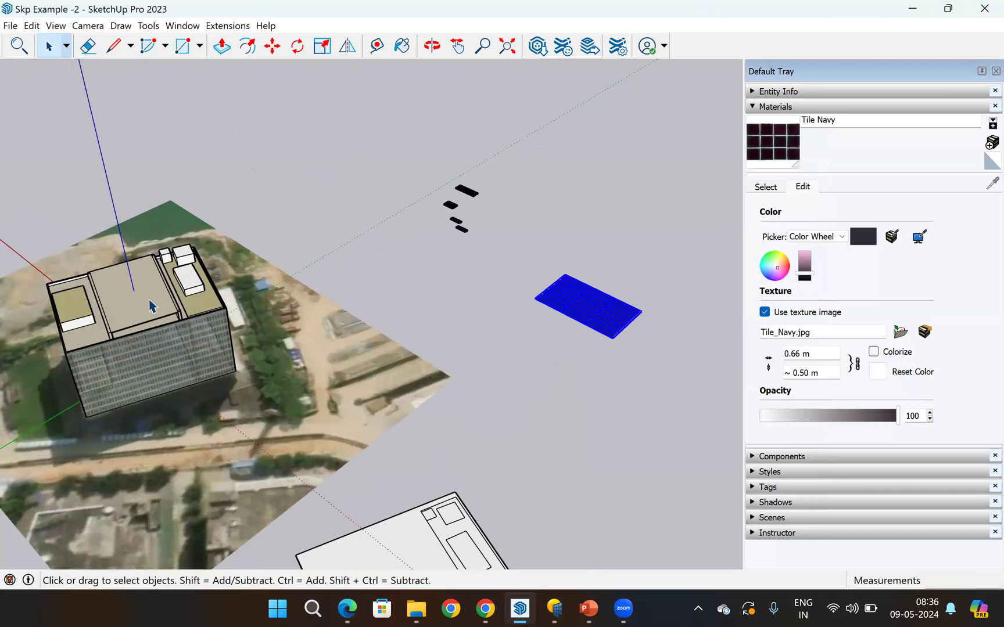
scroll(372, 308, up, 2)
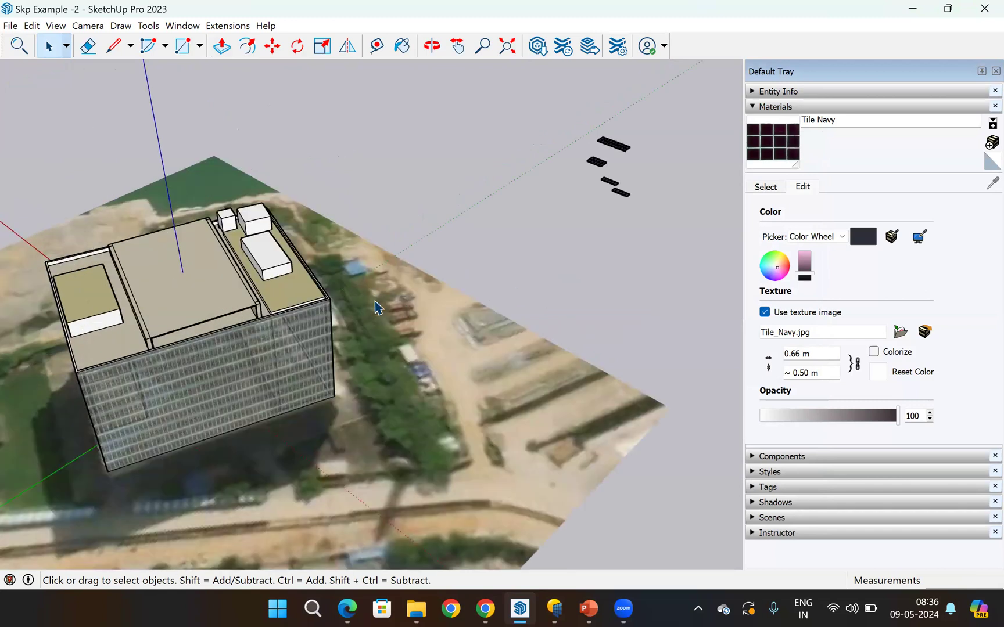
scroll(417, 289, up, 1)
scroll(401, 279, up, 1)
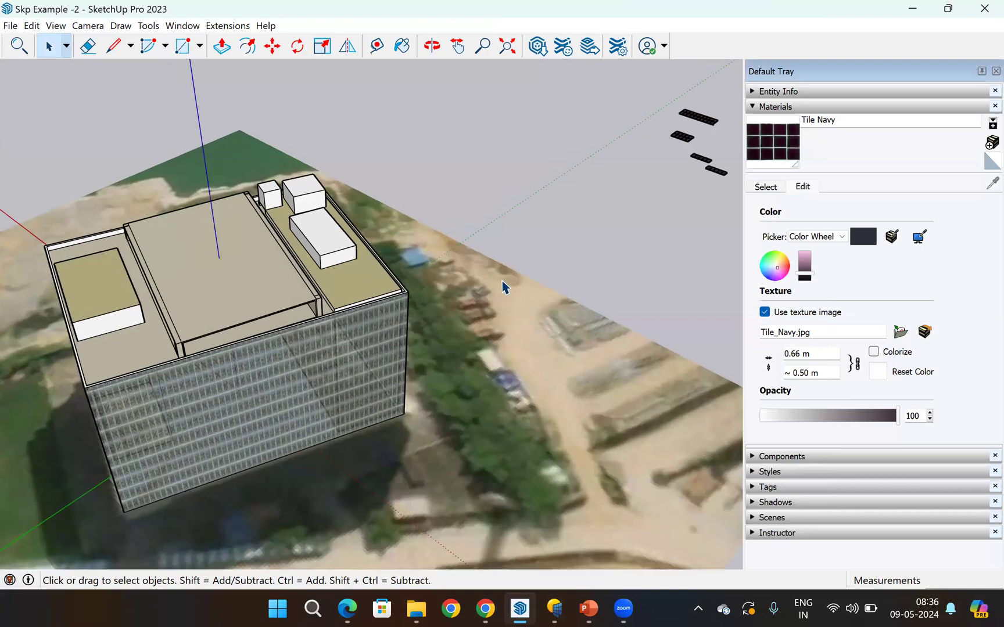
scroll(505, 260, up, 2)
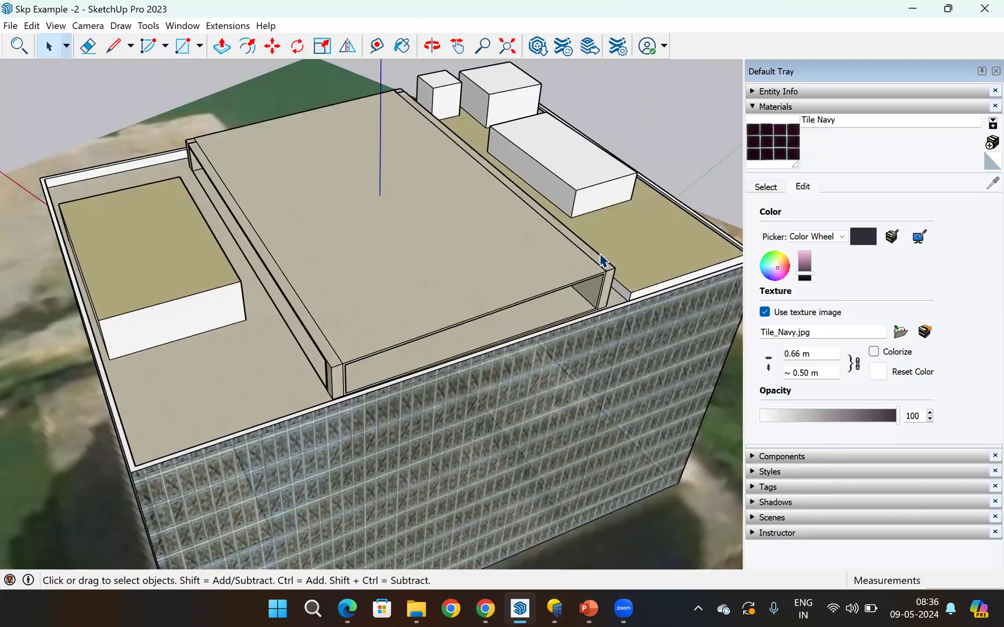
scroll(529, 308, down, 1)
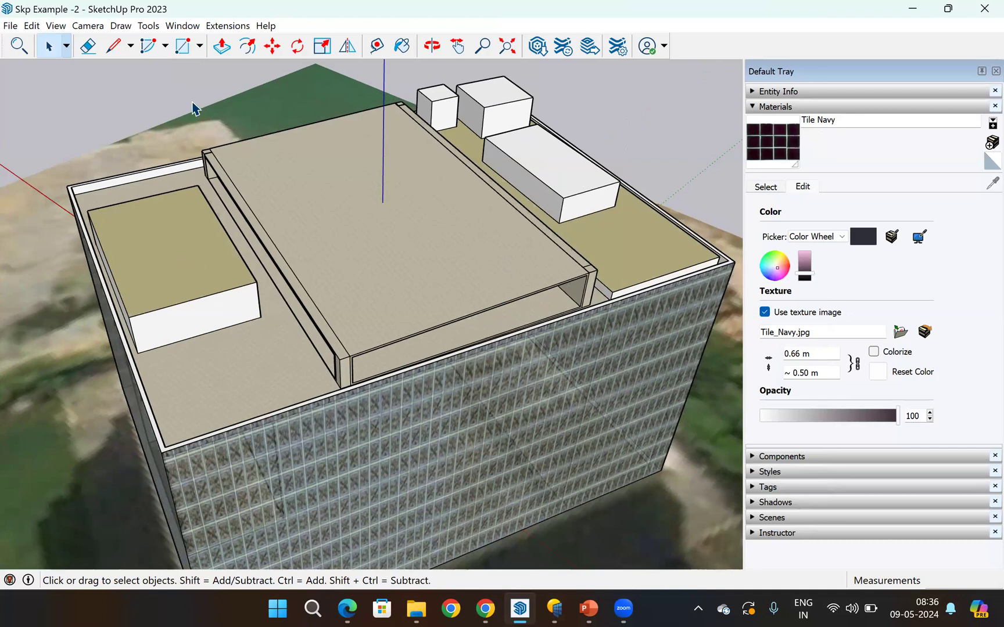
- Move the solar array component by its outer corner onto the near corner of the raised central platform on the building's roof
key(shift+z)
click(272, 46)
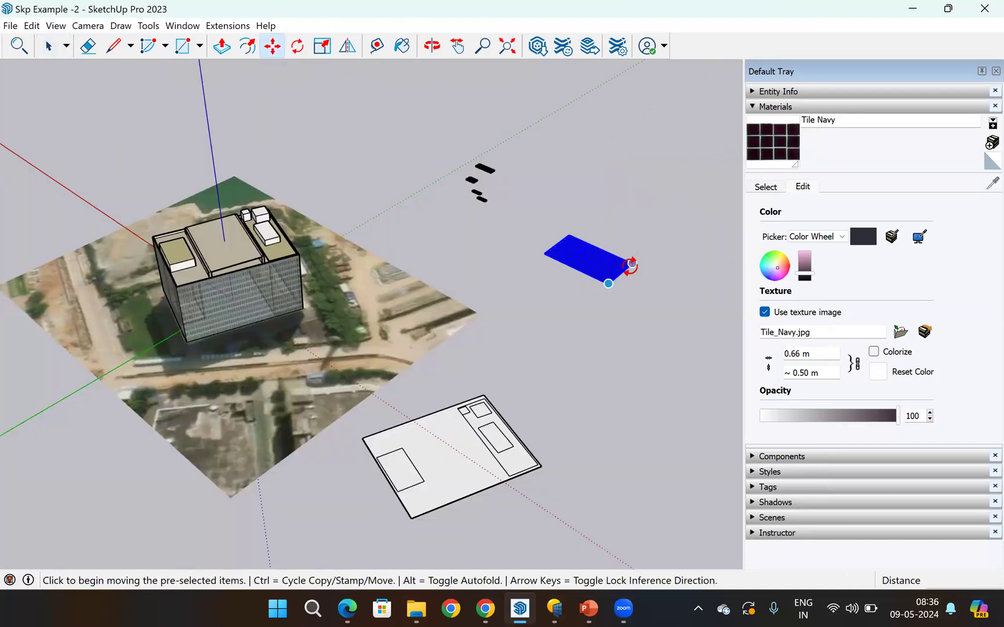
scroll(632, 264, up, 1)
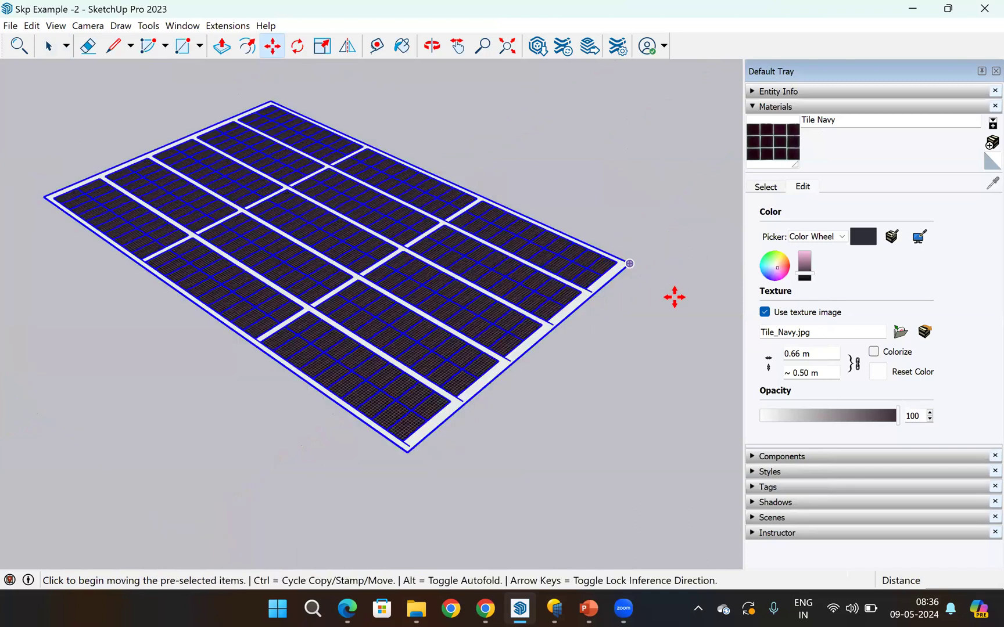
click(595, 303)
scroll(595, 304, down, 5)
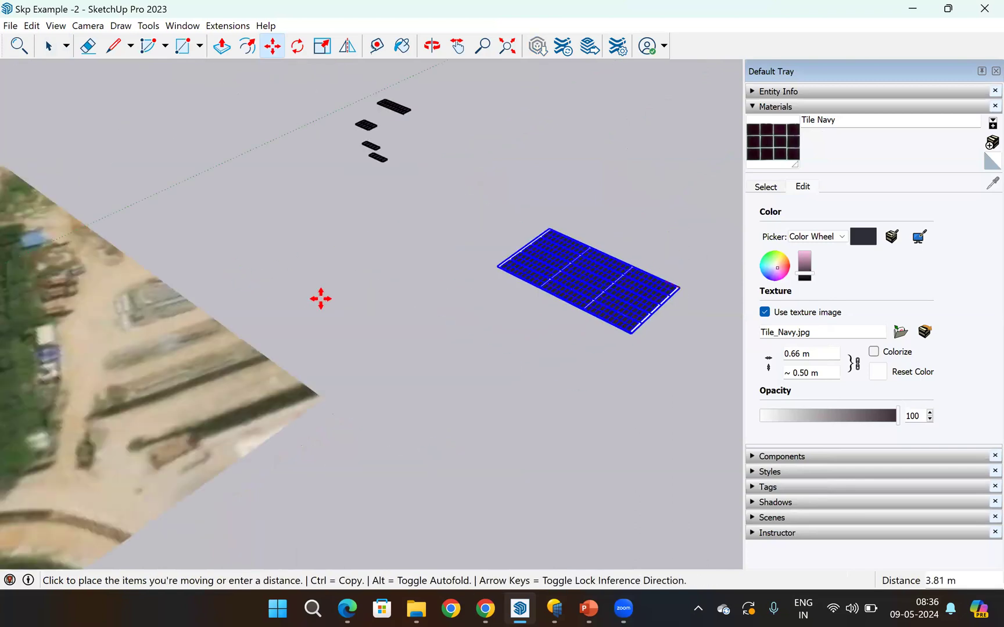
scroll(321, 302, down, 3)
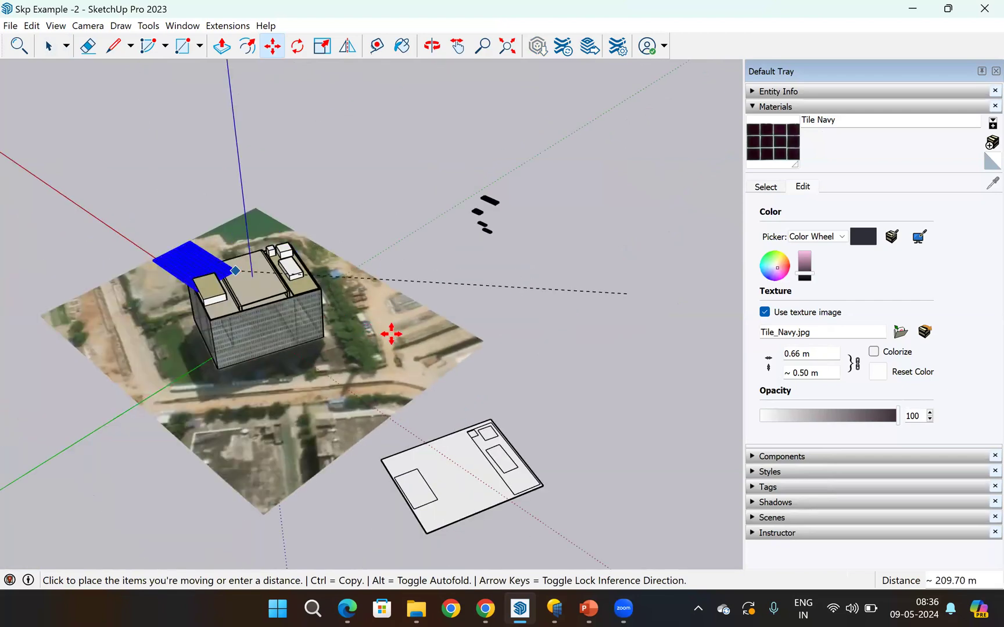
scroll(391, 334, up, 1)
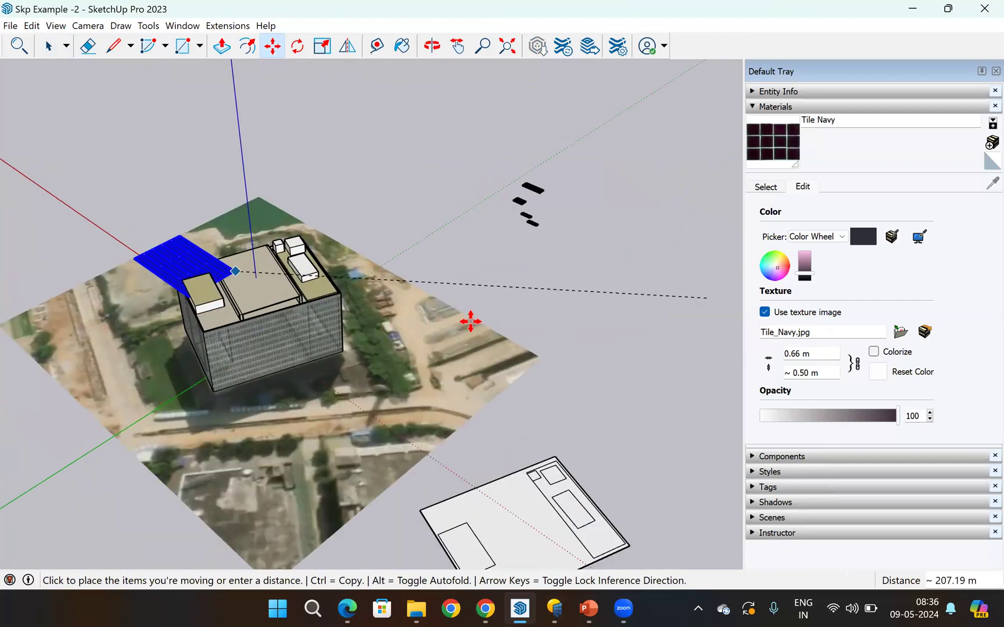
click(390, 335)
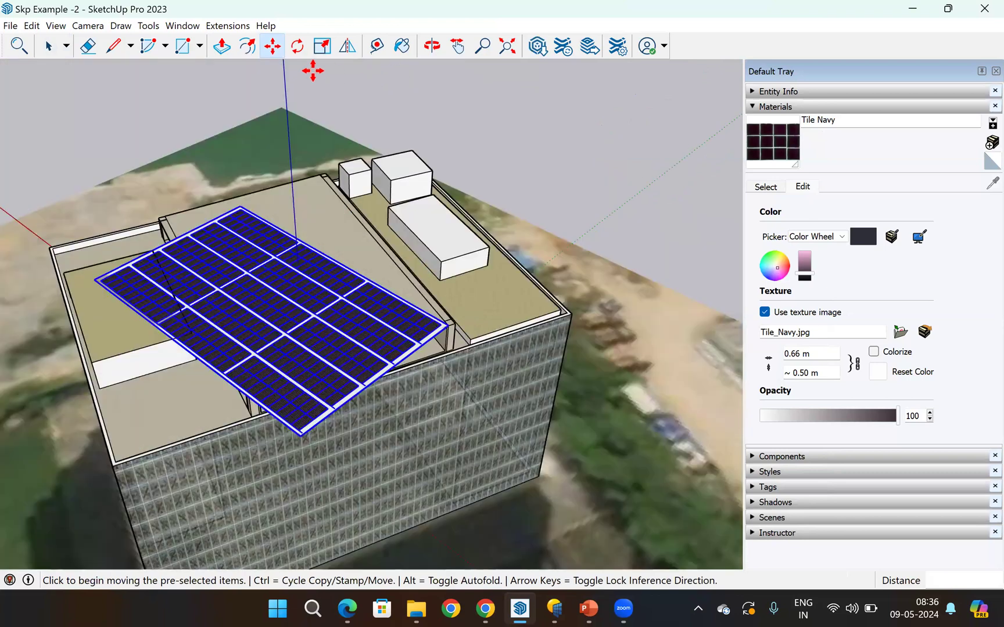
- Rotate the solar array component about its centre by about 20.6 degrees to line it up with the building's roof edges
click(432, 46)
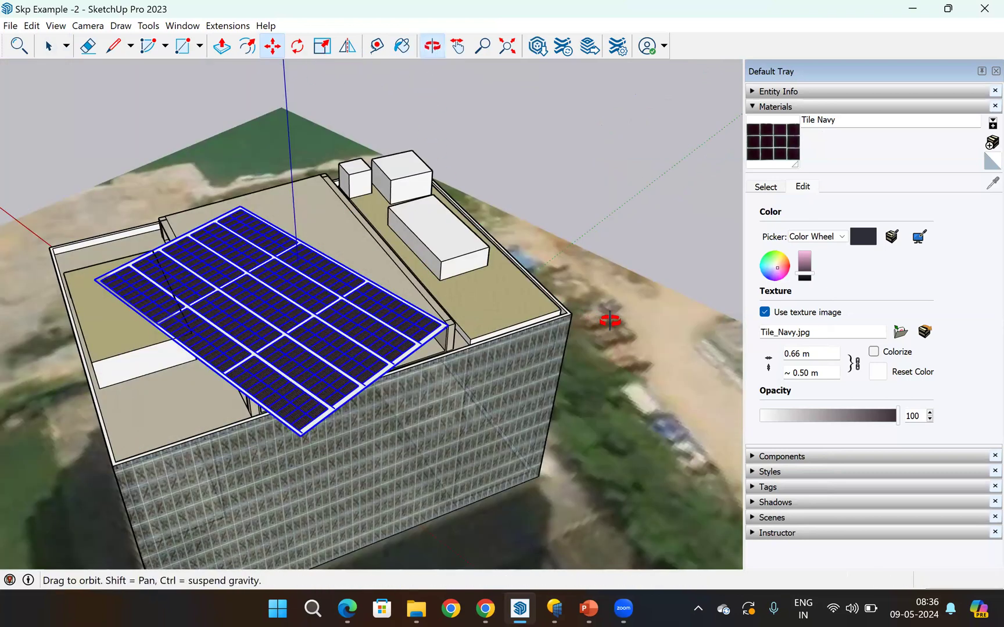
drag(435, 287, 439, 323)
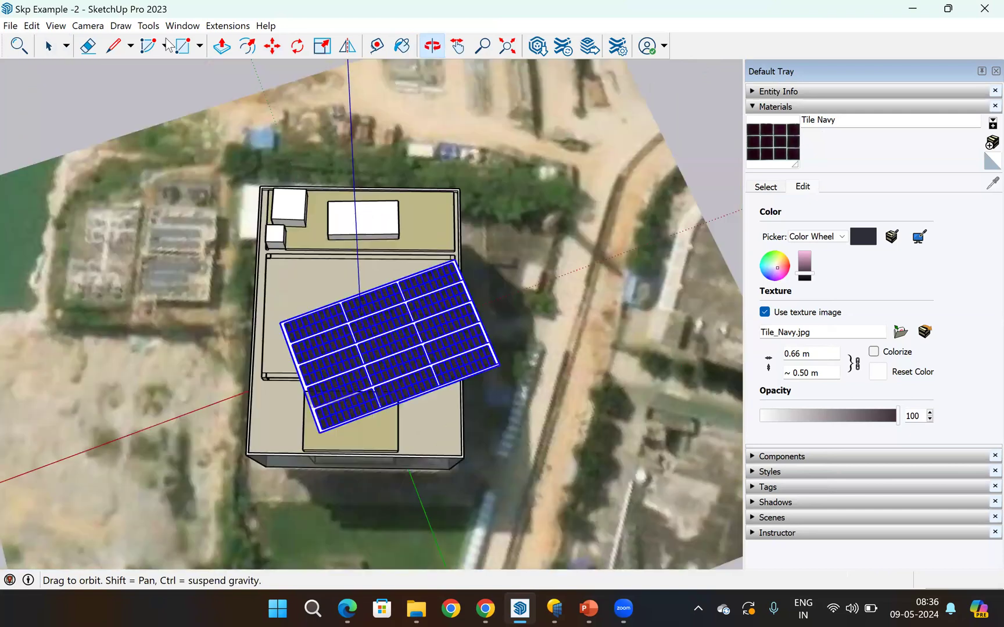
drag(465, 197, 464, 221)
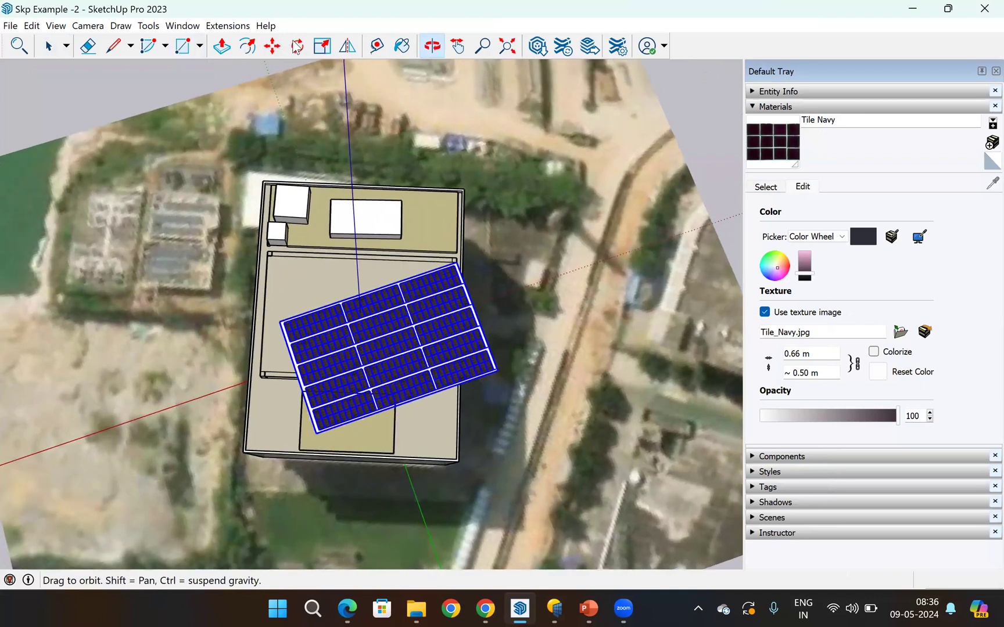
click(247, 46)
key(q)
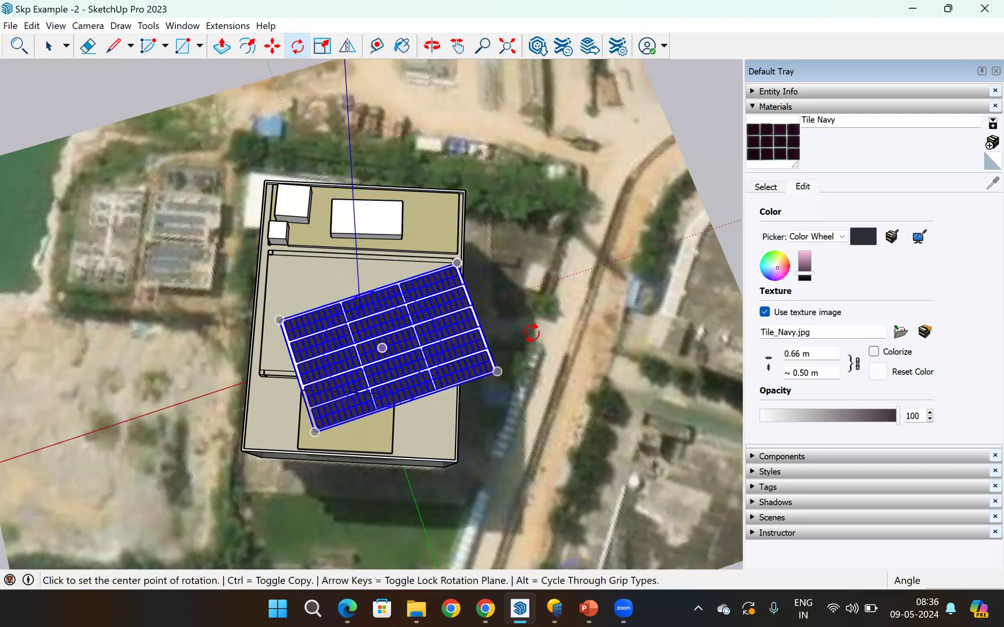
click(523, 356)
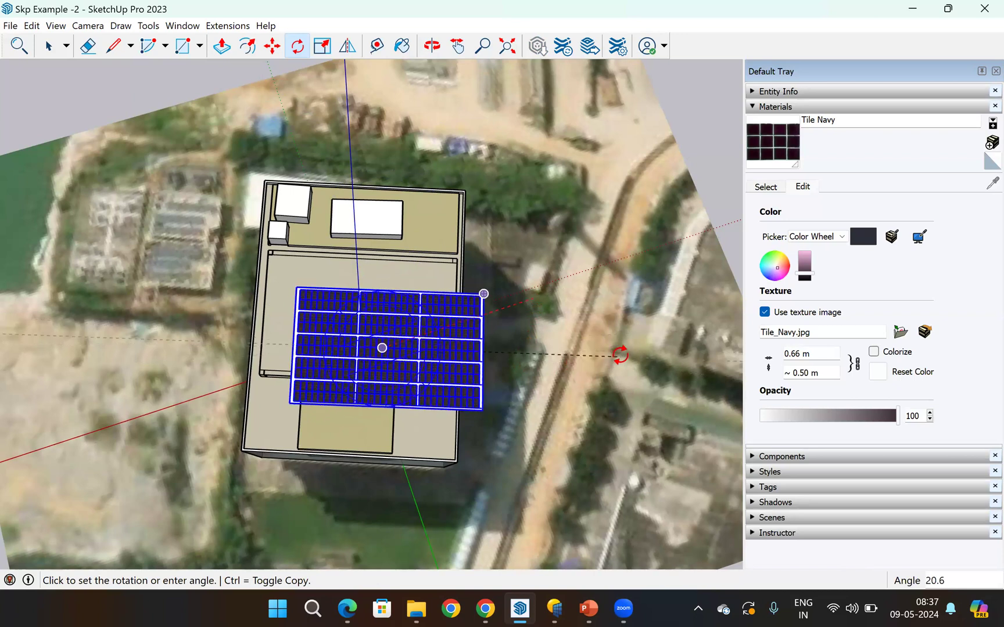
click(619, 354)
click(49, 46)
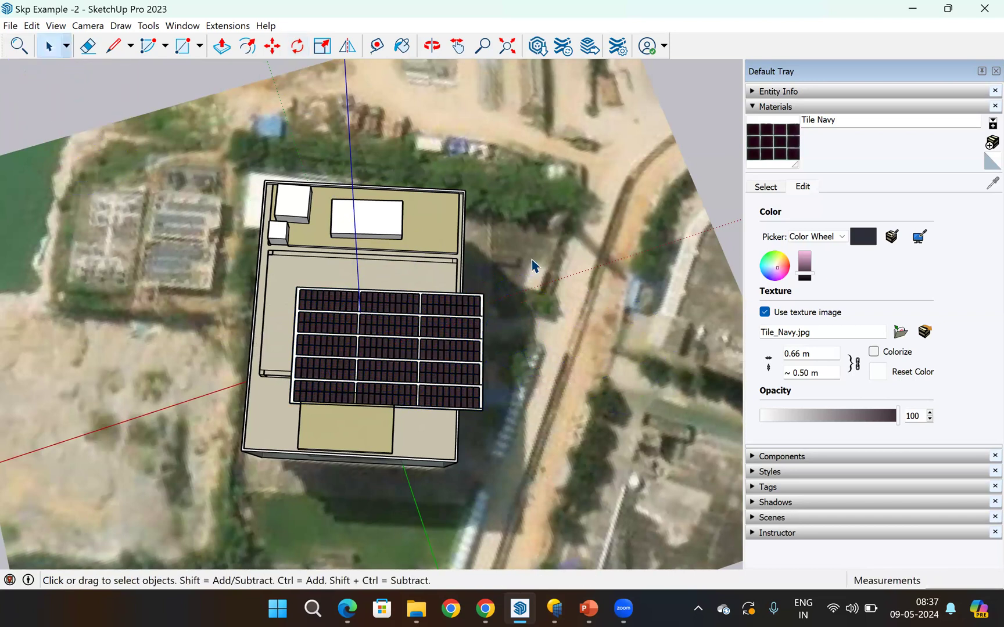
- Move the solar array component about 8.16 m by its corner onto the inner corner of the raised platform's roof frame
click(474, 316)
middle_drag(568, 321, 323, 36)
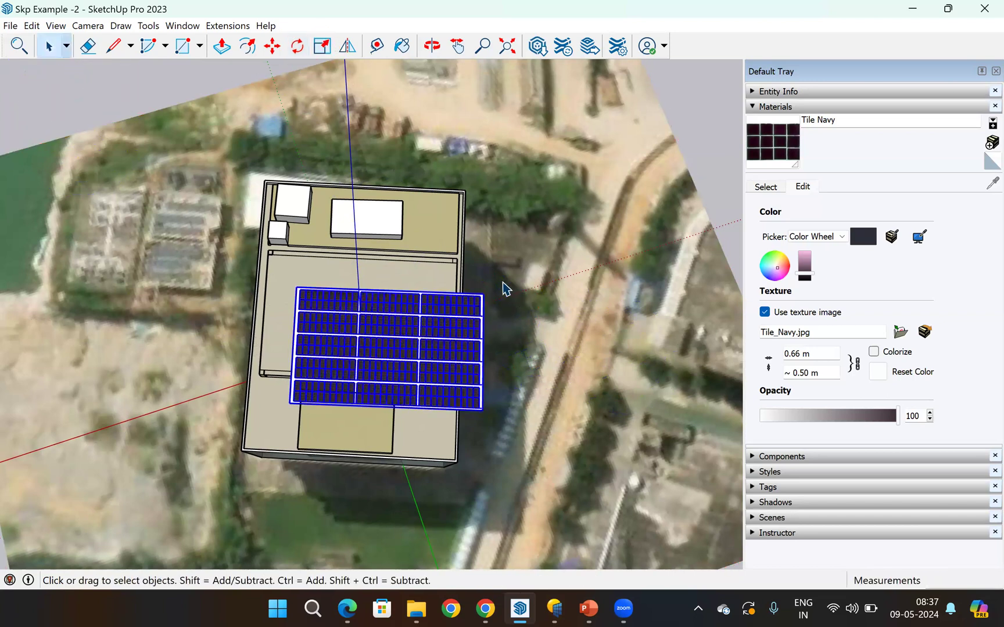
middle_drag(143, 94, 94, 47)
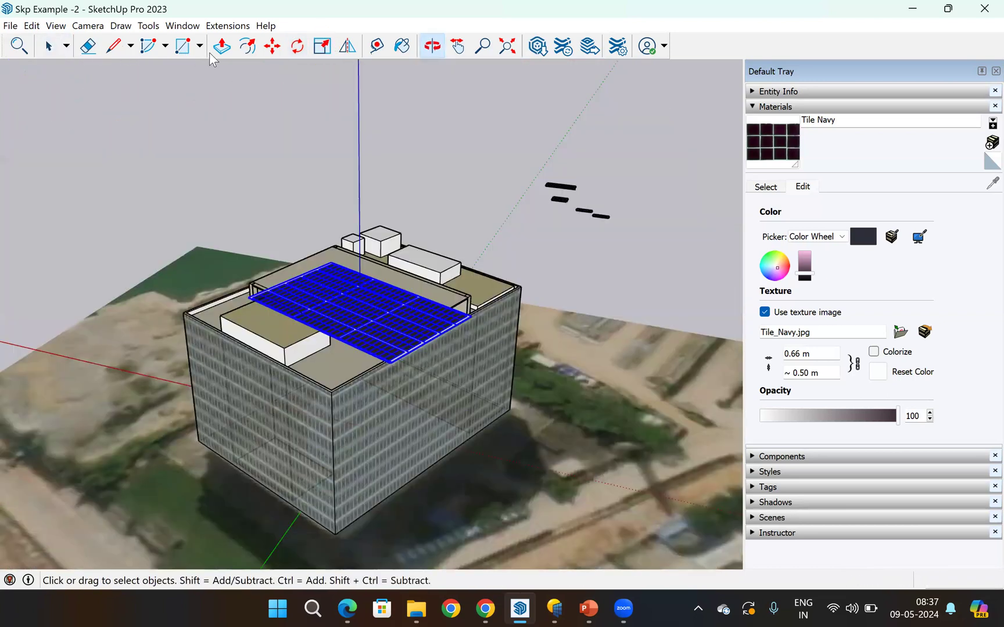
click(273, 49)
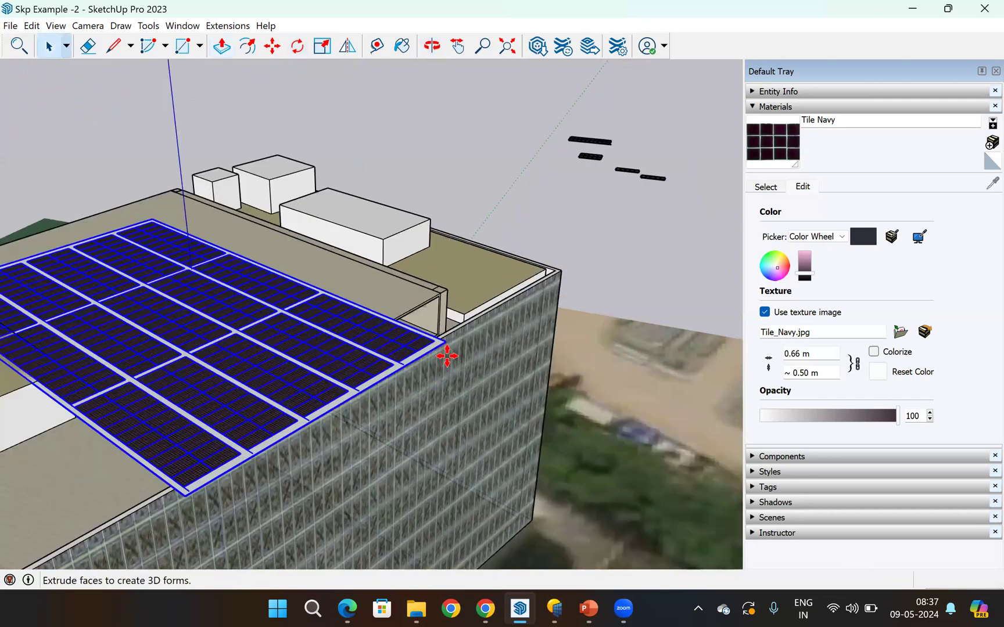
scroll(447, 348, up, 3)
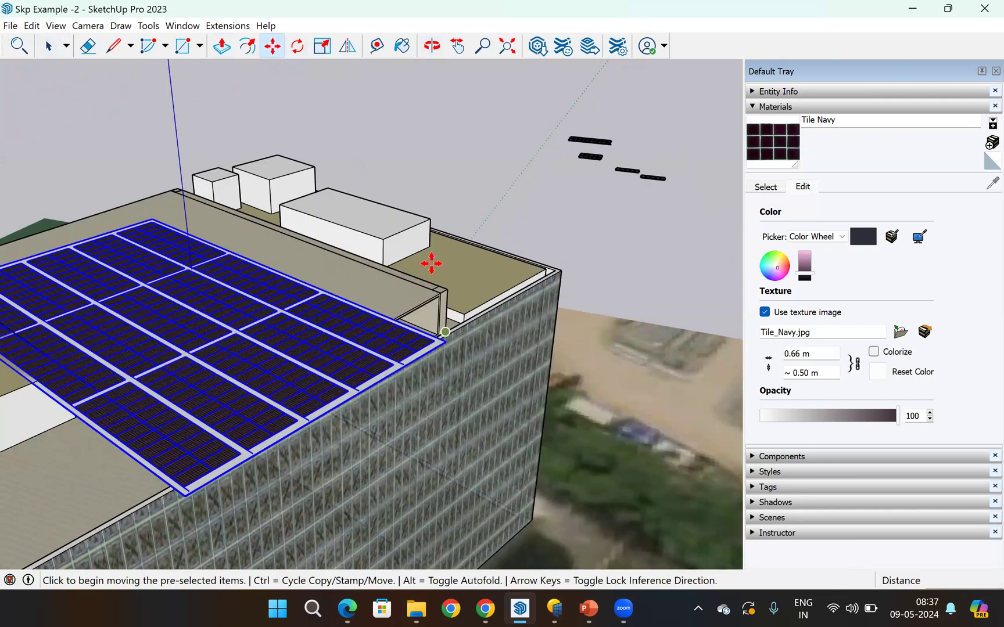
scroll(441, 254, up, 2)
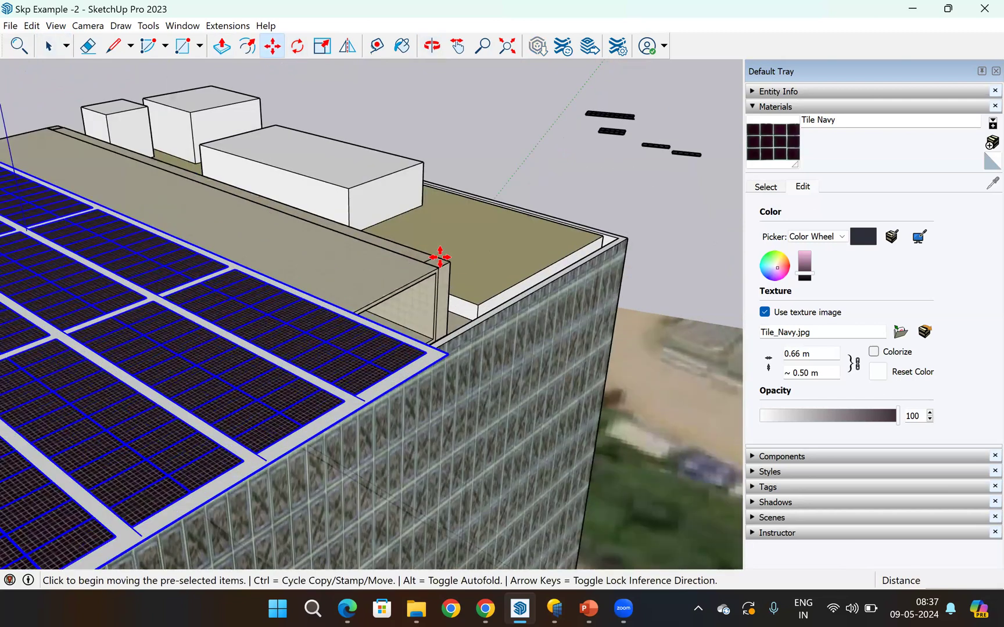
click(562, 291)
scroll(563, 297, up, 3)
scroll(440, 263, up, 2)
click(446, 265)
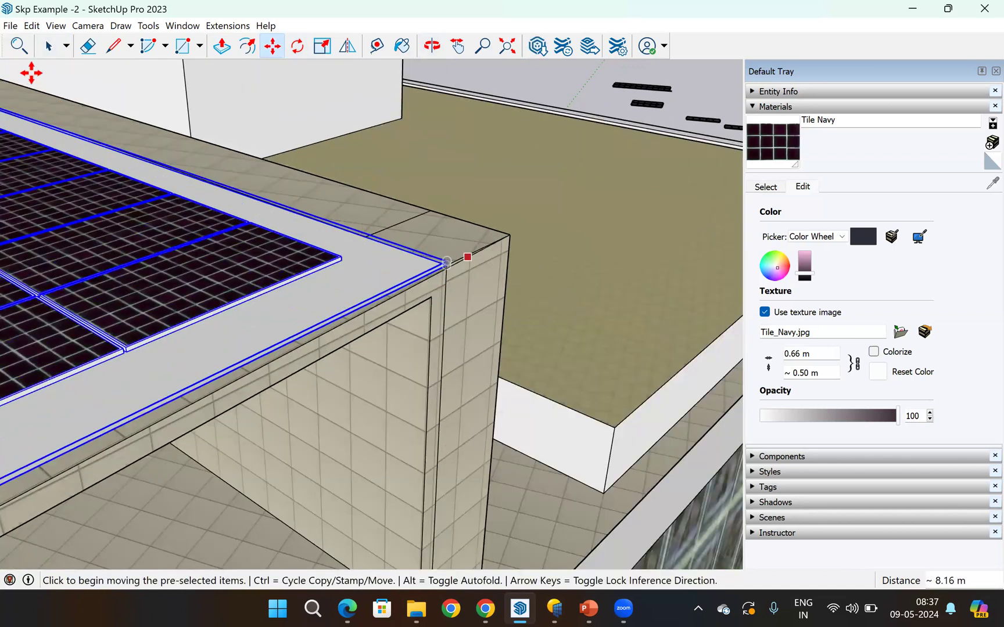
scroll(65, 123, down, 1)
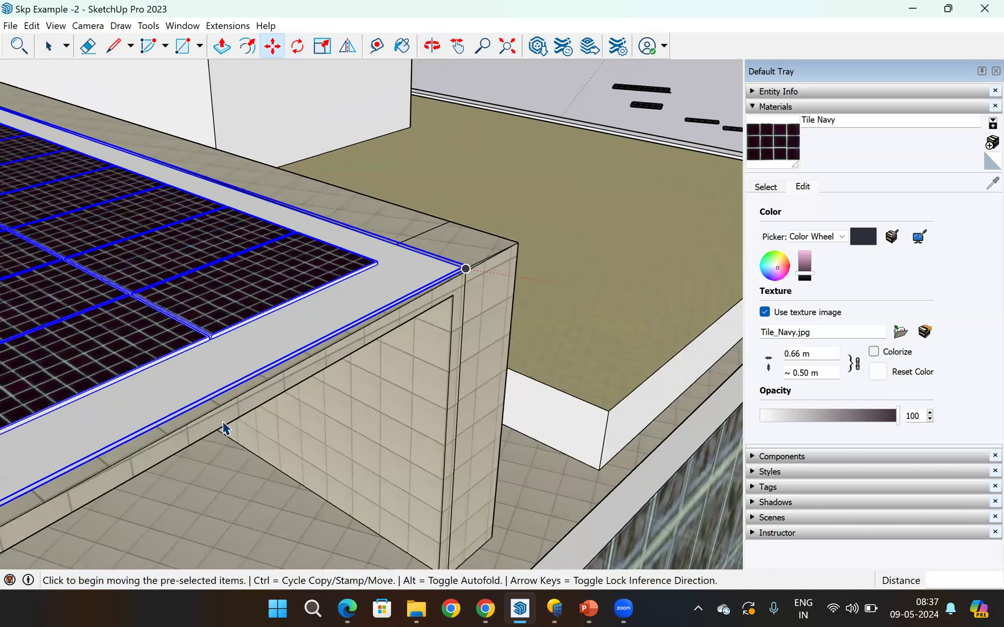
scroll(255, 390, down, 6)
middle_drag(261, 376, 374, 71)
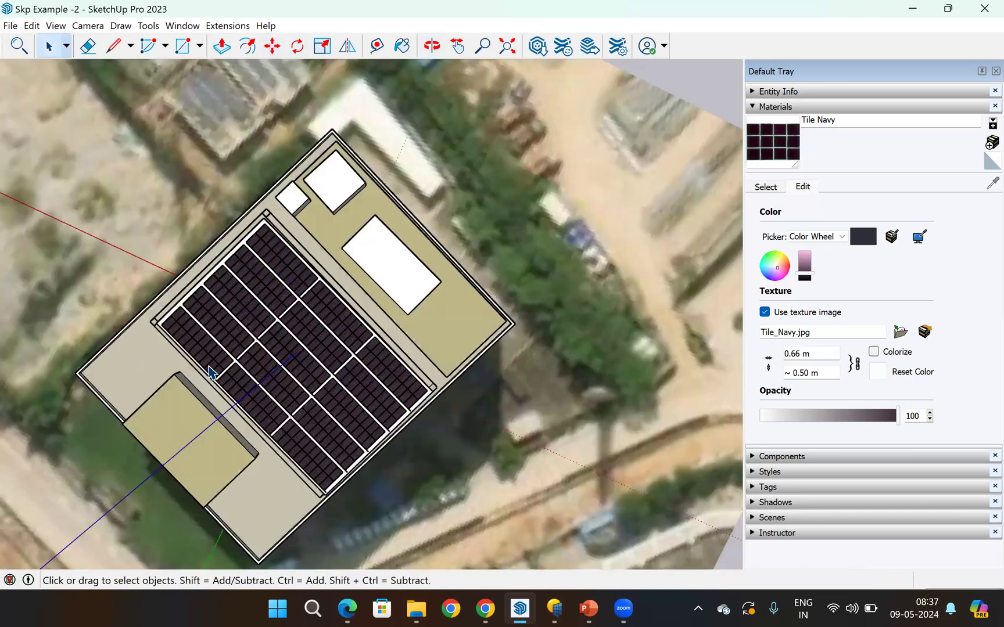
middle_drag(226, 395, 321, 327)
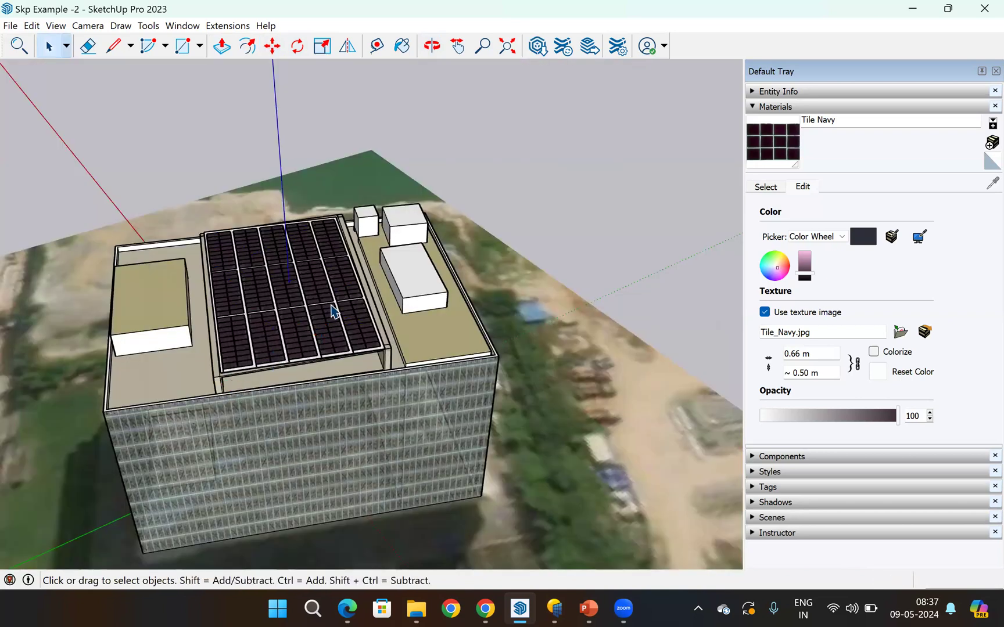
- Tilt the solar array component by 2 degrees in the vertical plane about a point on its near edge
scroll(160, 276, up, 5)
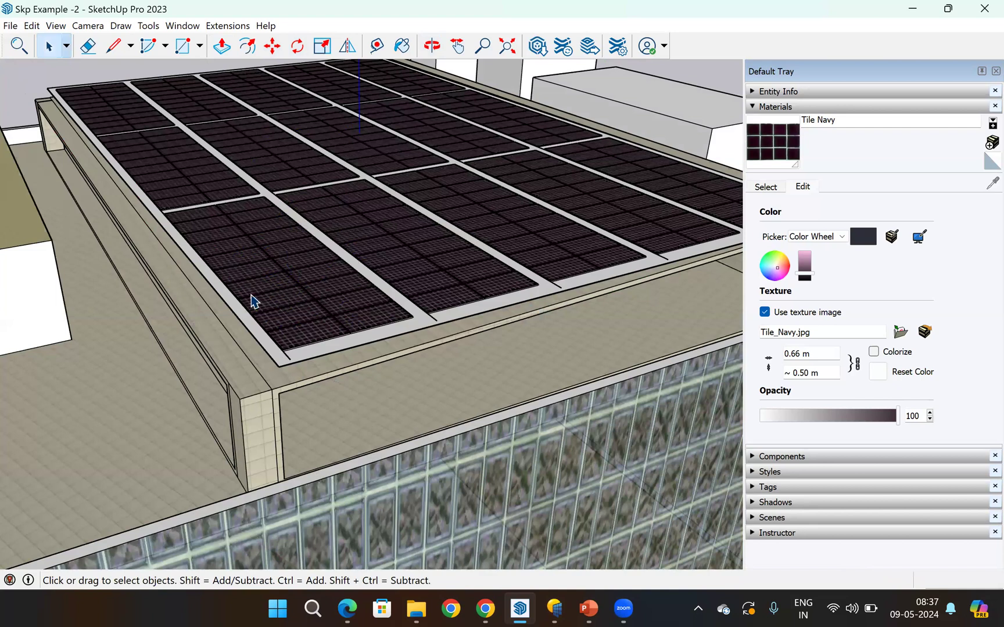
middle_drag(300, 317, 275, 89)
scroll(244, 221, down, 3)
click(267, 229)
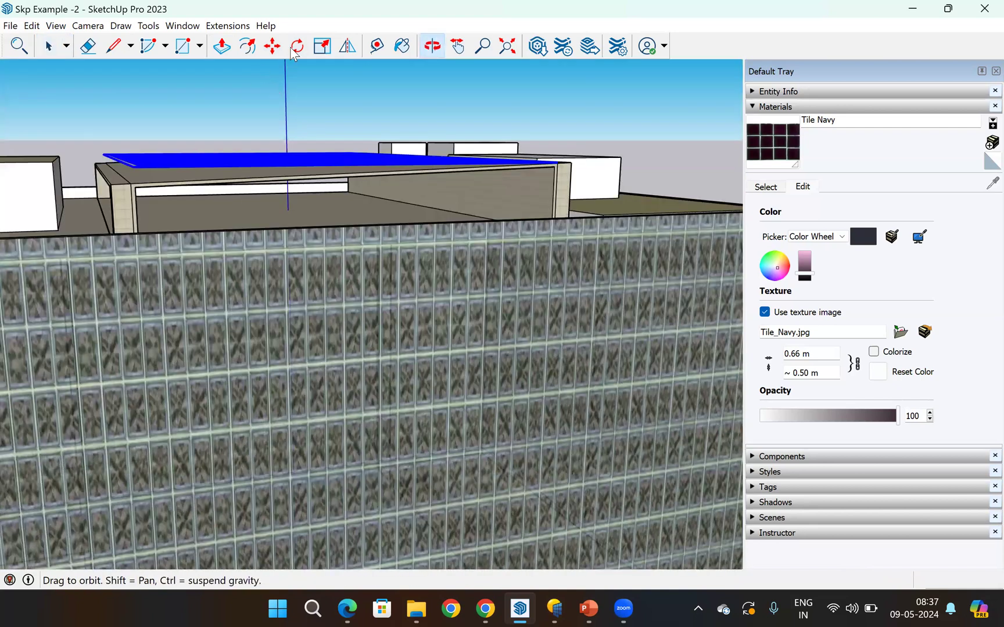
scroll(336, 164, up, 4)
key(q)
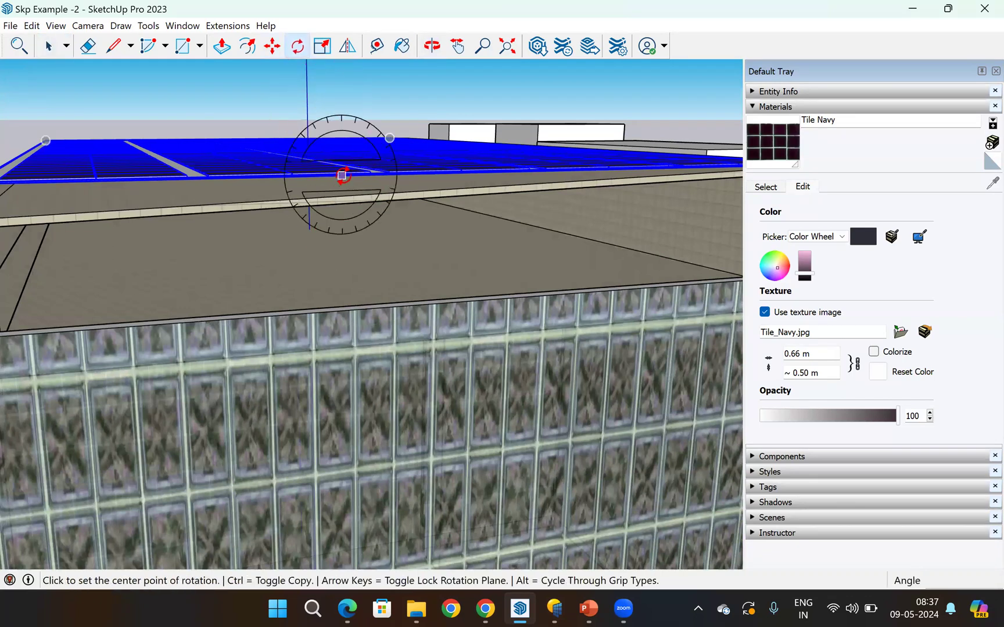
click(342, 175)
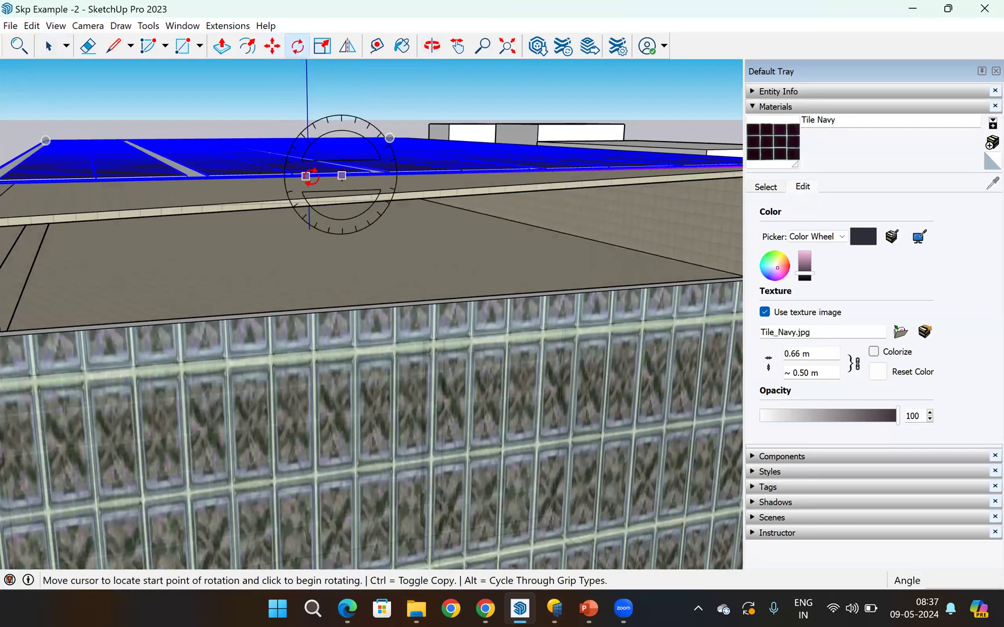
scroll(280, 177, down, 2)
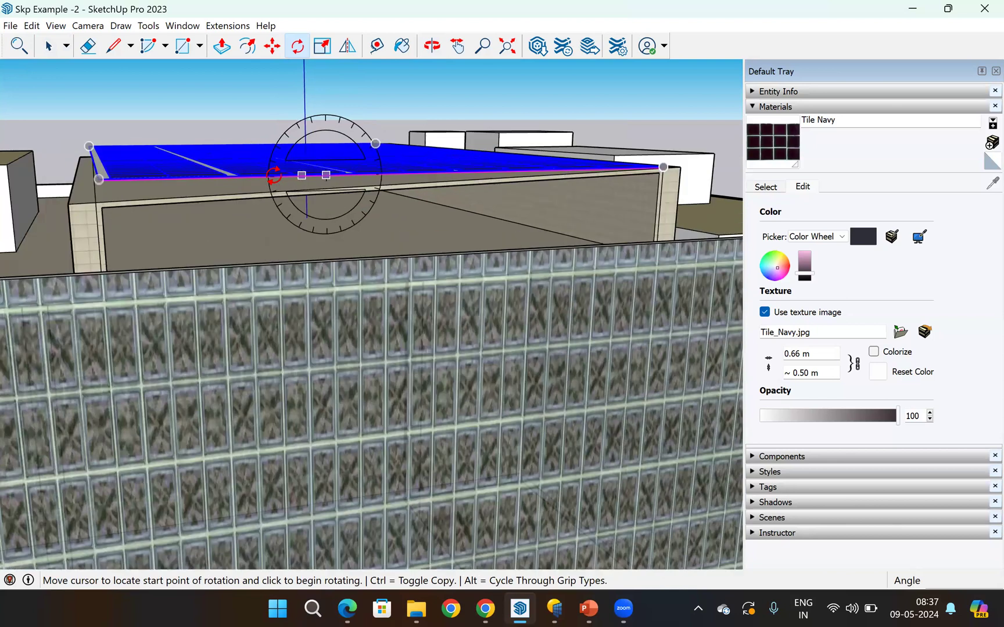
click(268, 174)
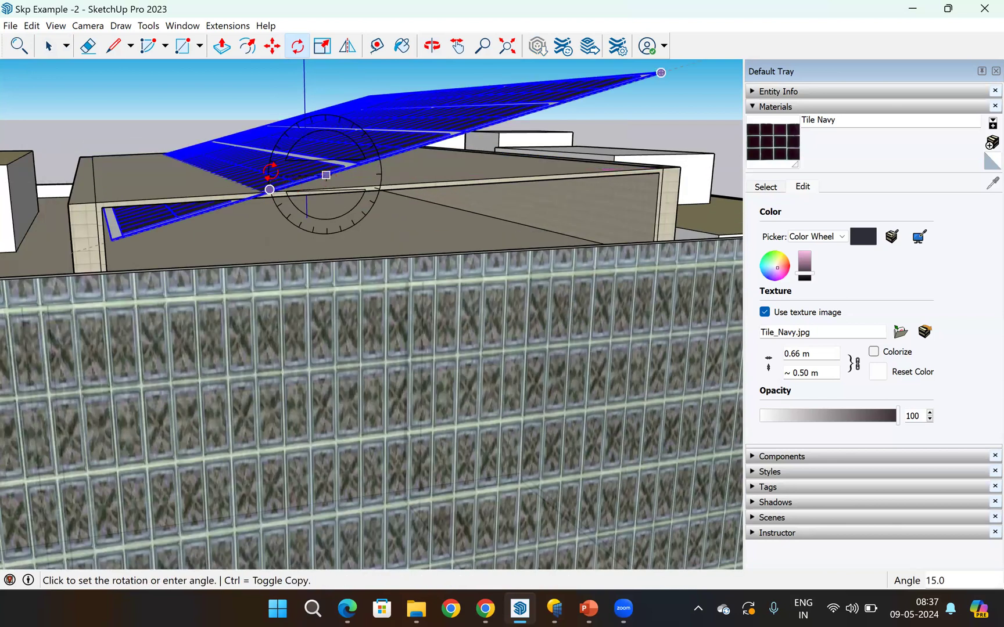
scroll(279, 172, up, 3)
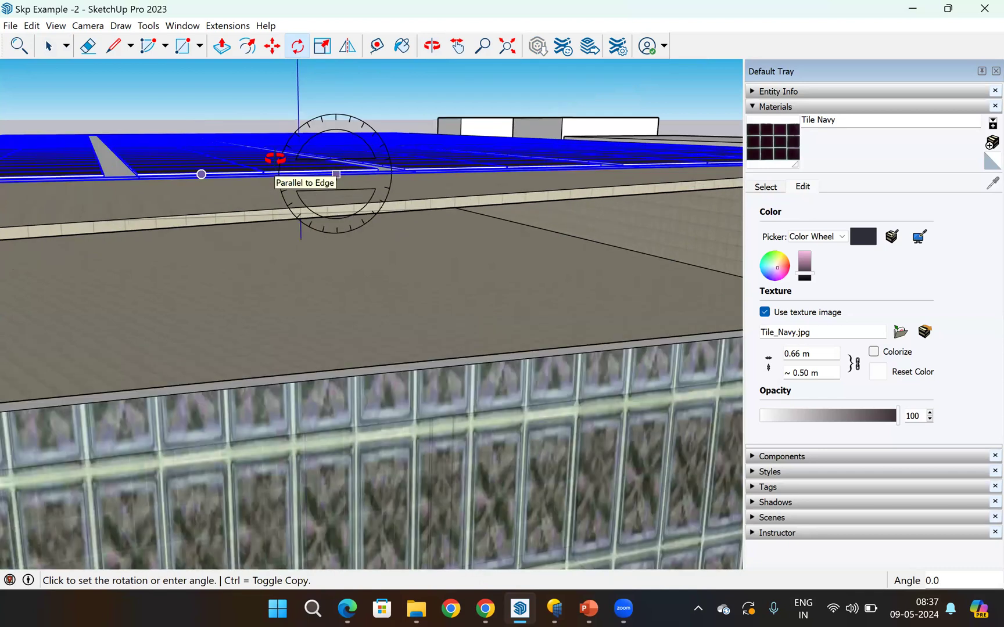
middle_drag(276, 162, 293, 142)
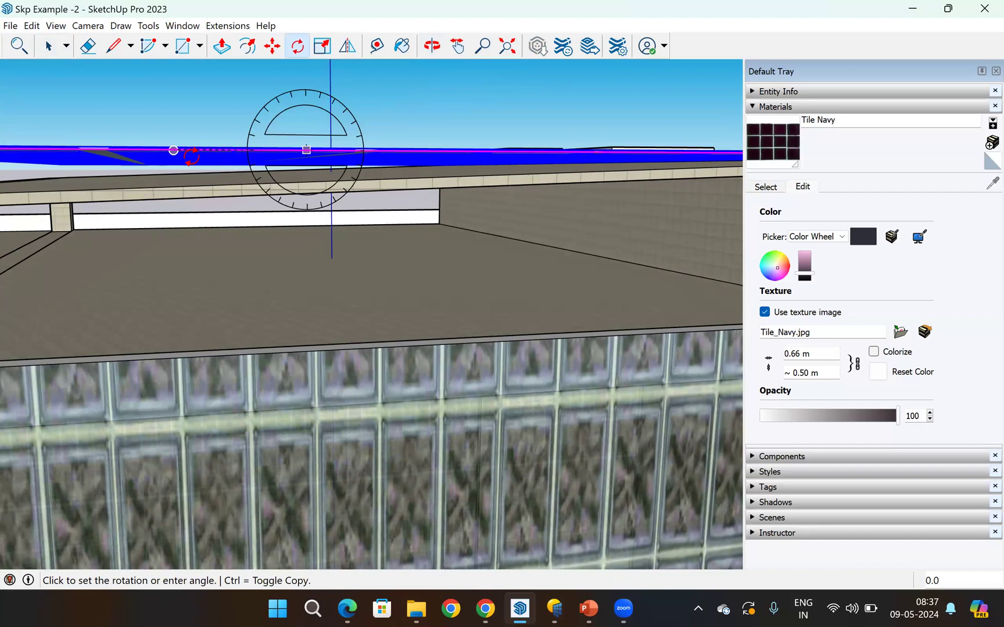
scroll(191, 155, down, 3)
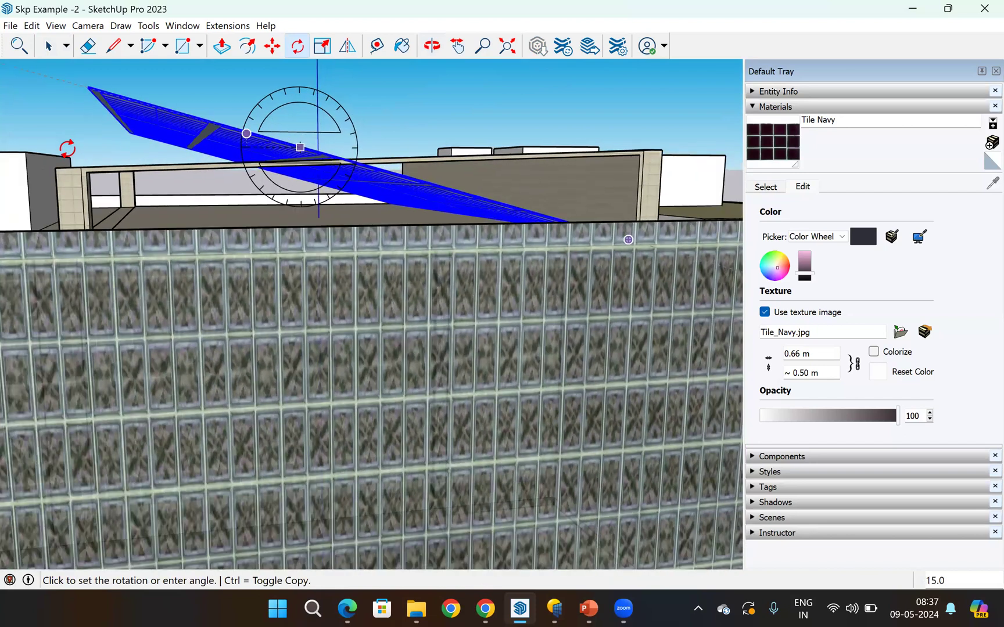
scroll(68, 149, down, 2)
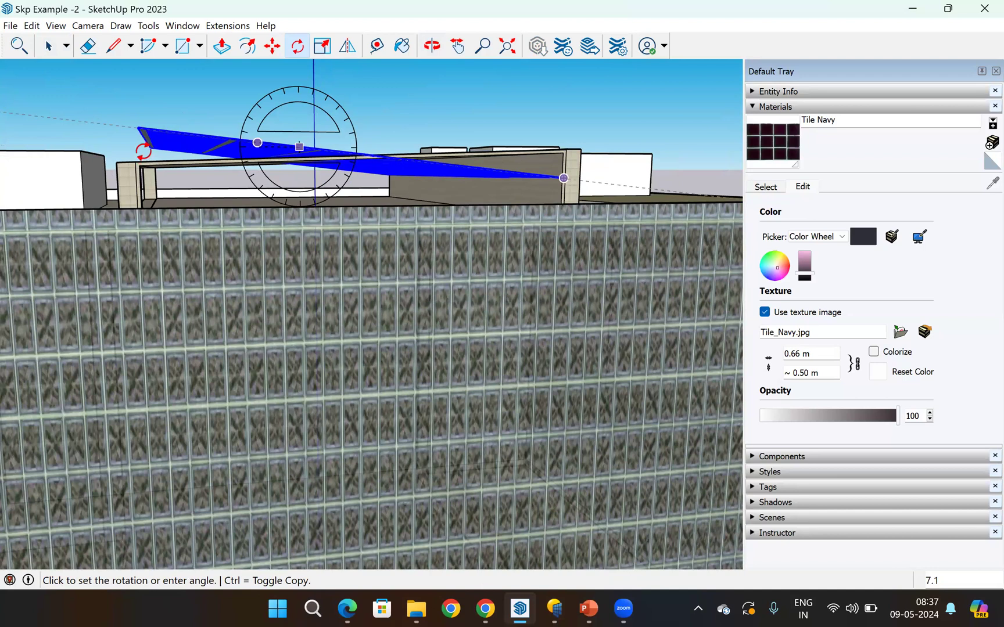
scroll(143, 150, down, 1)
scroll(143, 152, down, 2)
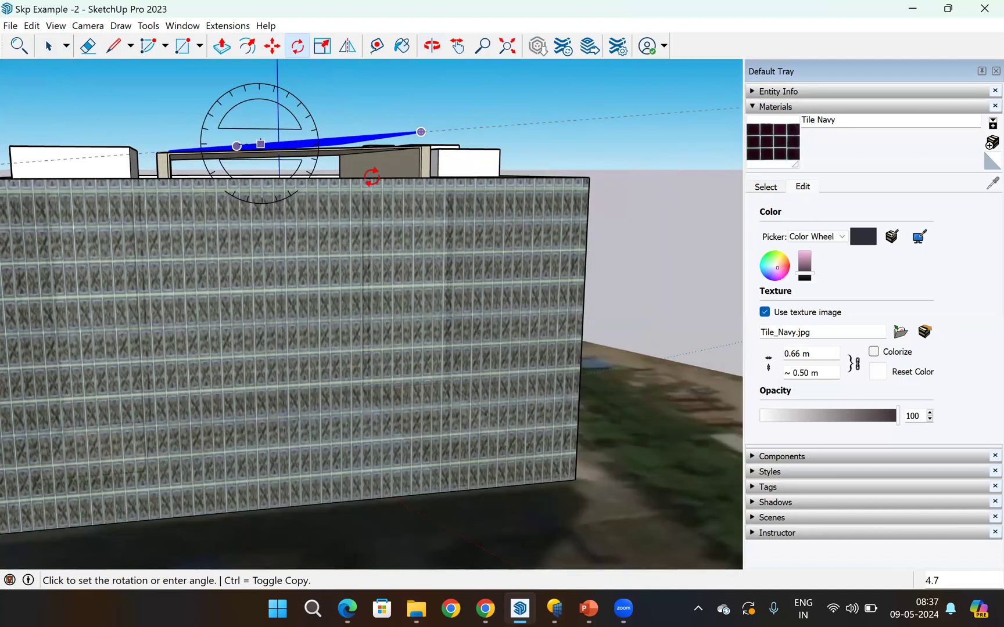
scroll(318, 205, down, 3)
middle_drag(313, 203, 165, 162)
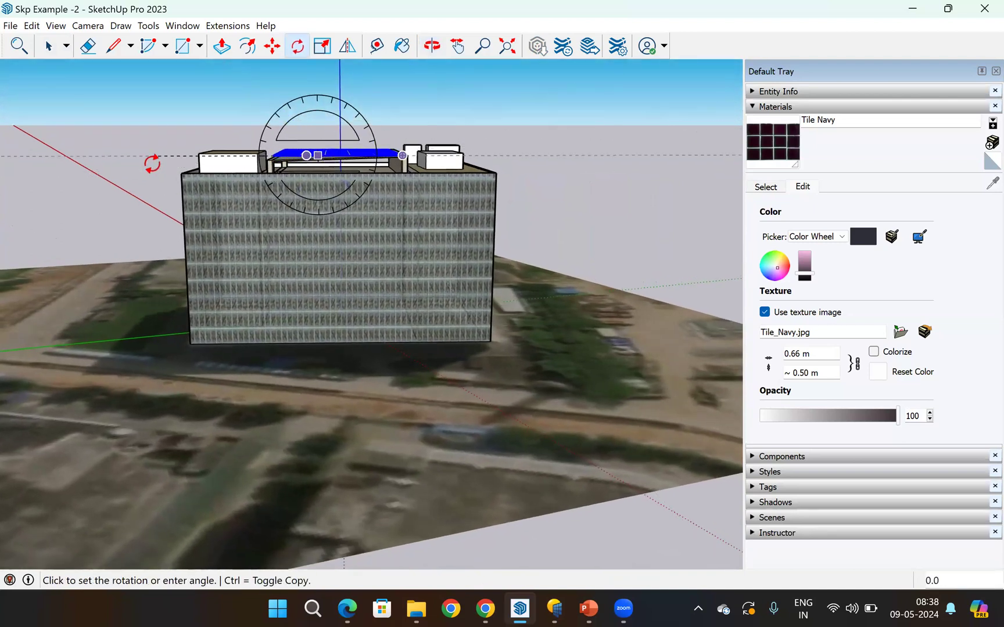
scroll(151, 164, up, 1)
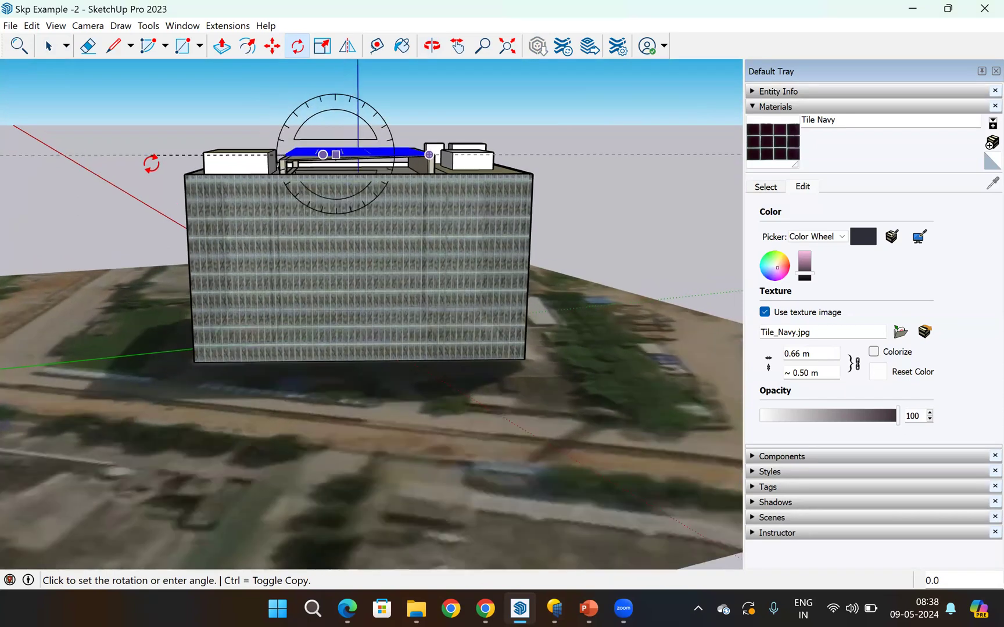
scroll(151, 166, up, 3)
scroll(151, 166, up, 1)
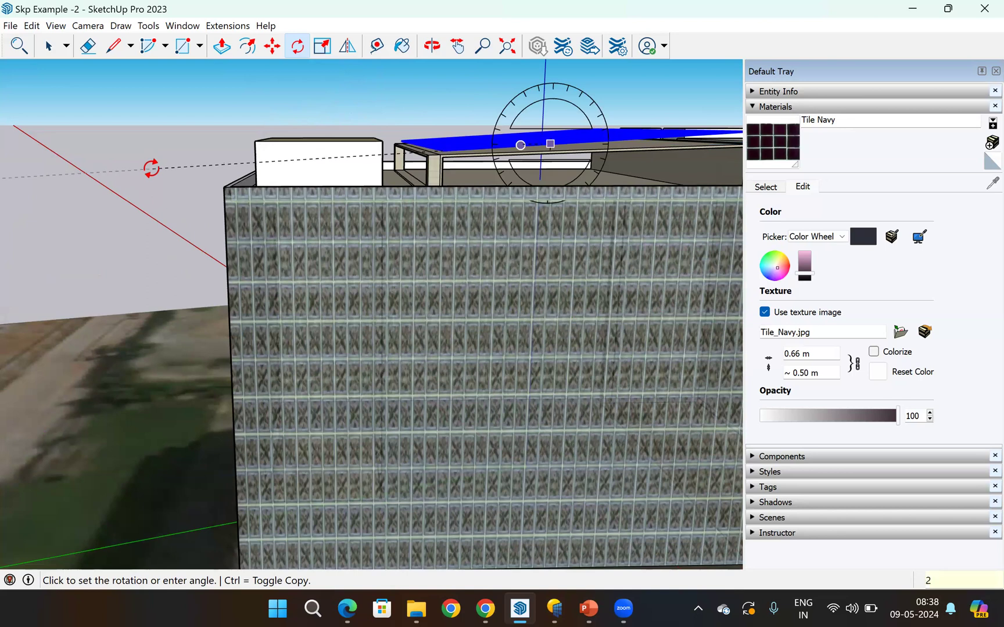
key(Return)
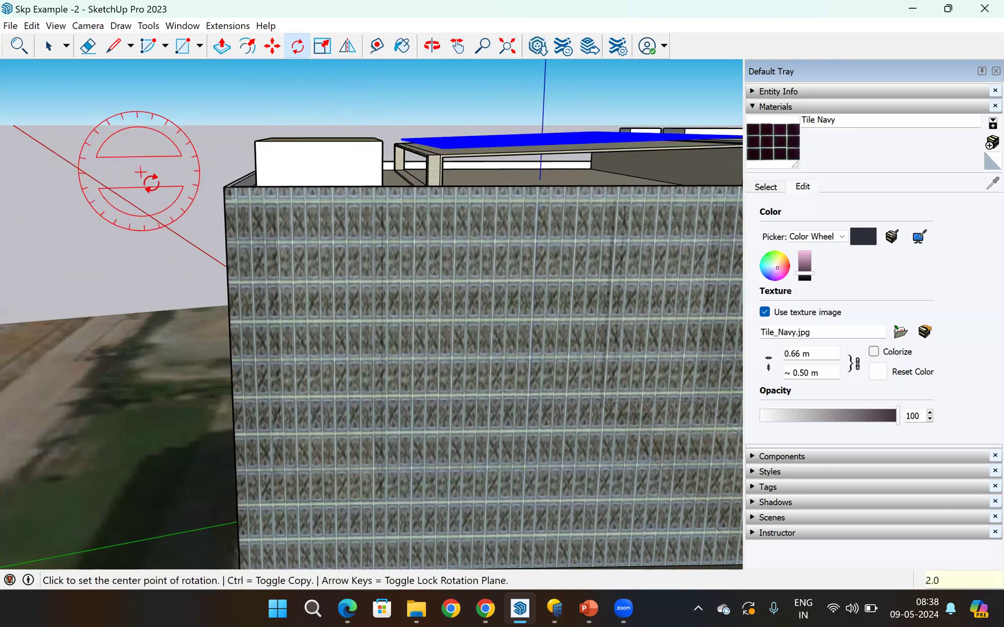
scroll(141, 172, down, 3)
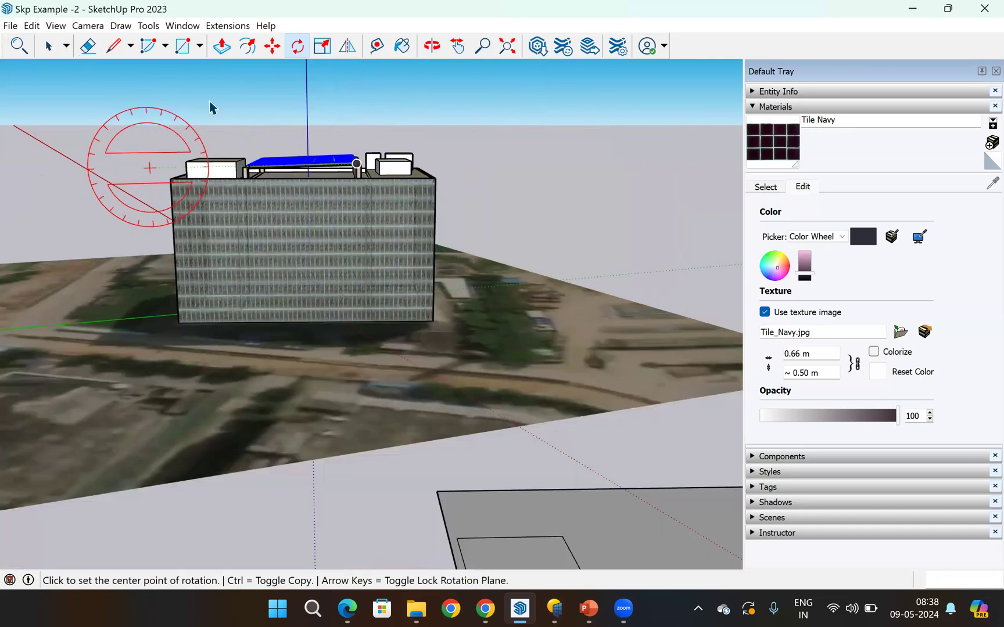
key(space)
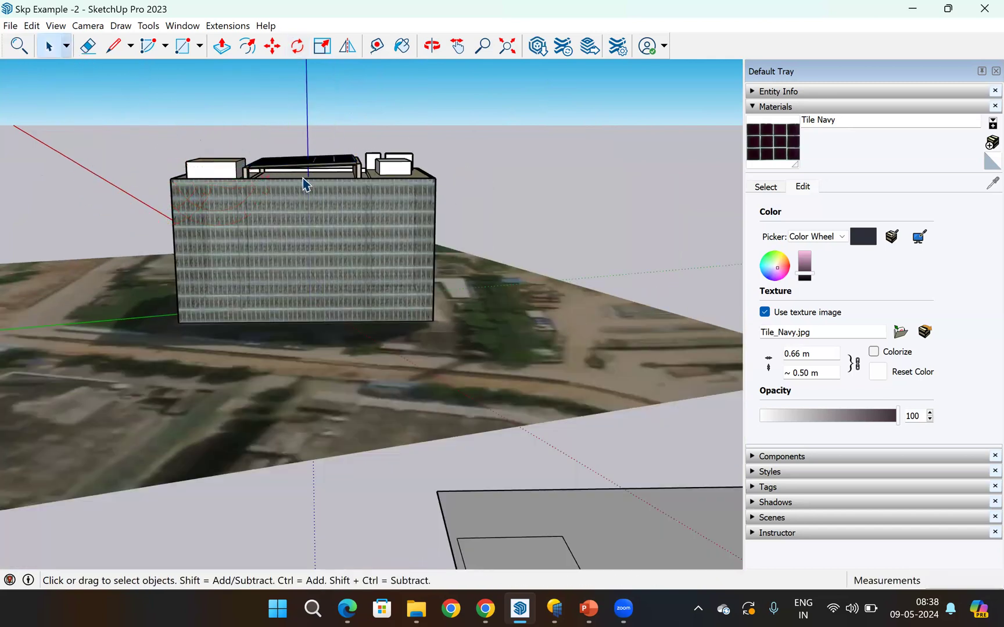
- Lower the tilted solar array vertically by about 0.44 m so its raised corner meets the platform's corner
scroll(302, 184, up, 3)
scroll(321, 248, up, 5)
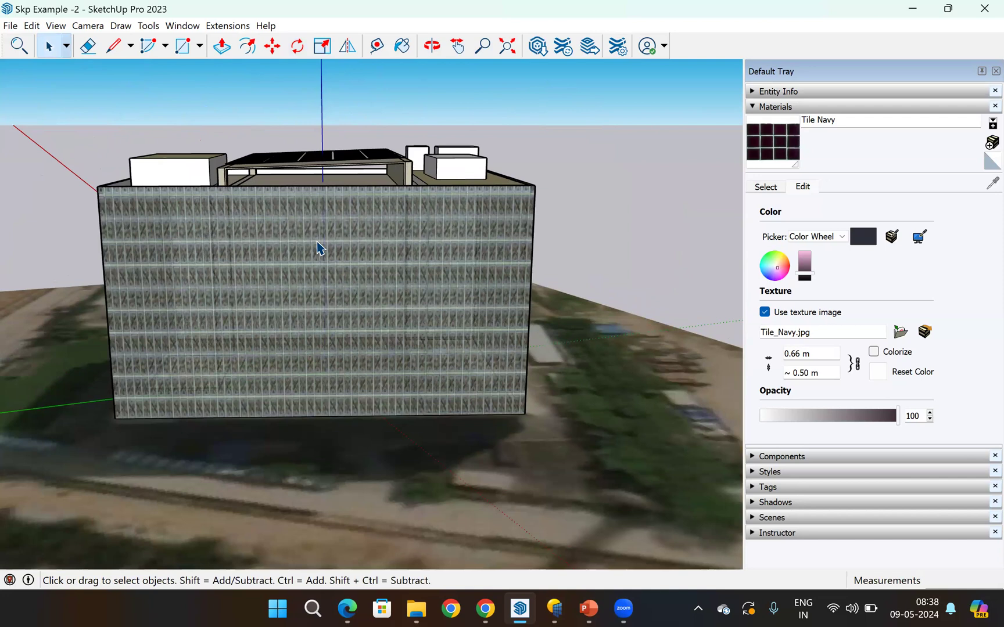
click(321, 218)
click(277, 51)
scroll(105, 209, down, 2)
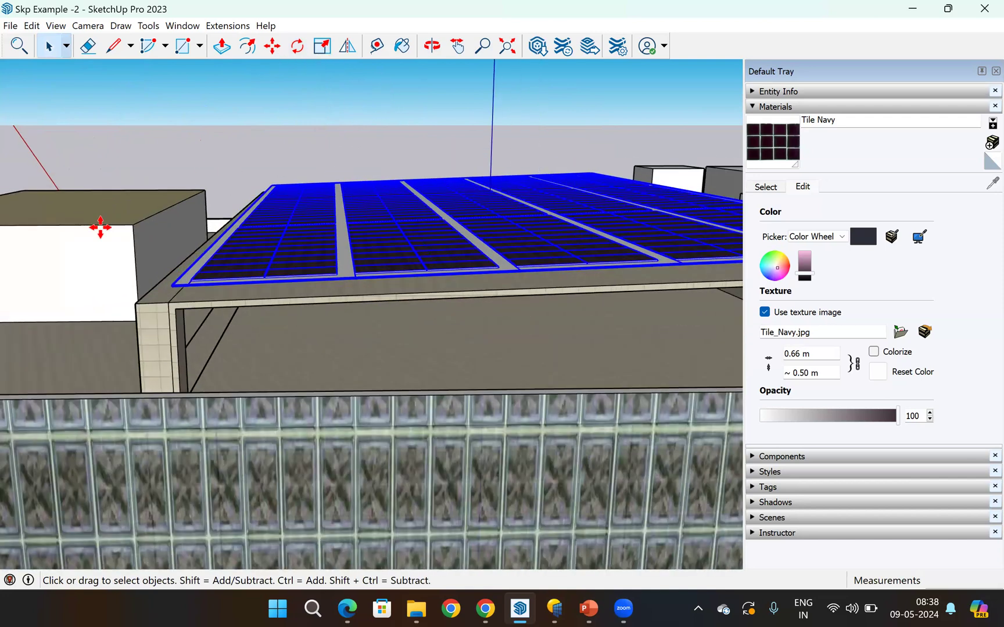
scroll(95, 226, down, 1)
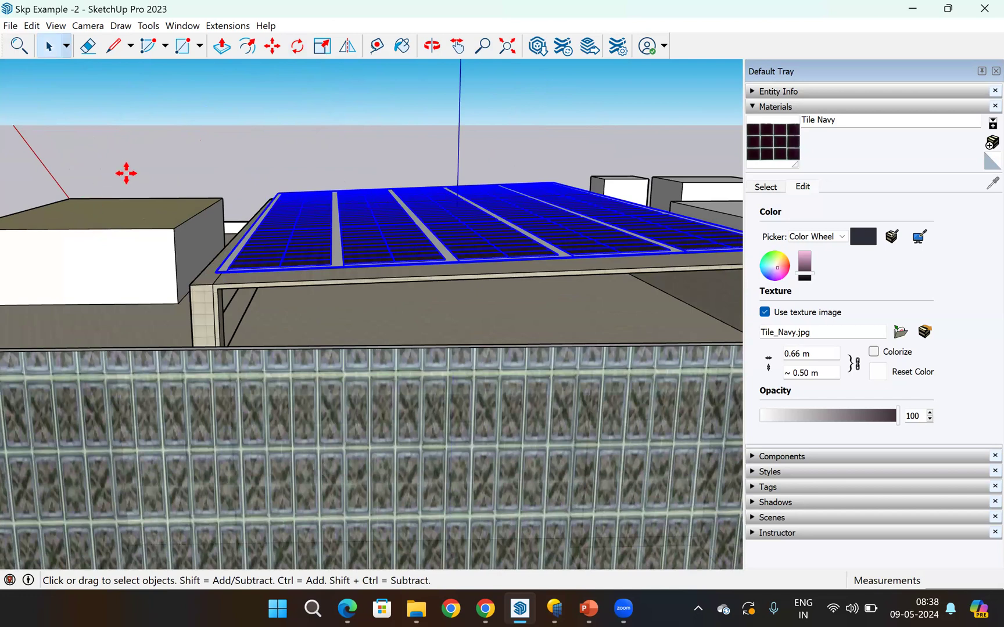
scroll(371, 159, down, 3)
click(525, 154)
key(Escape)
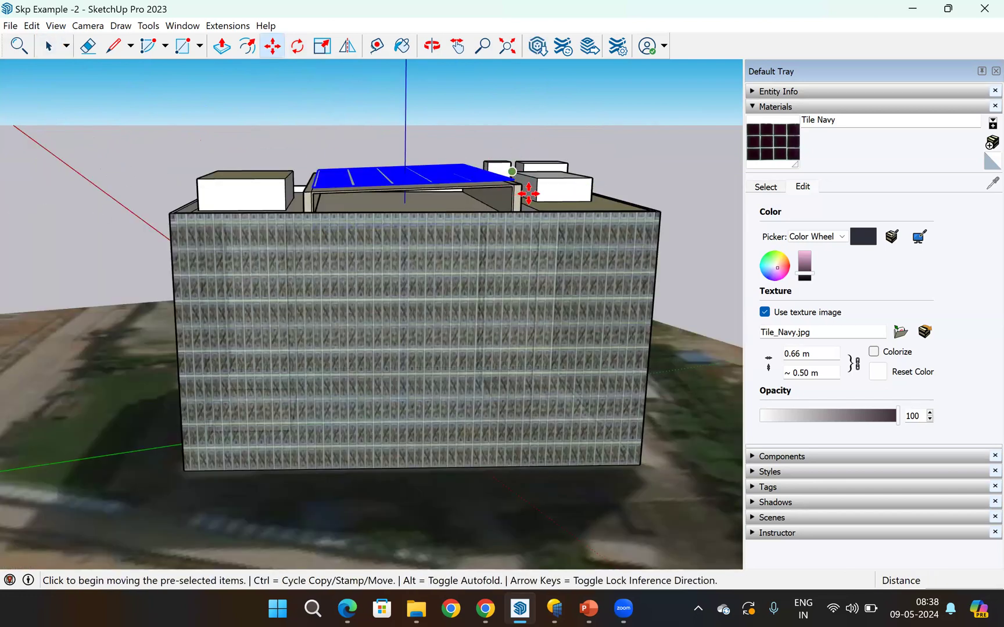
scroll(486, 162, up, 1)
scroll(441, 158, up, 3)
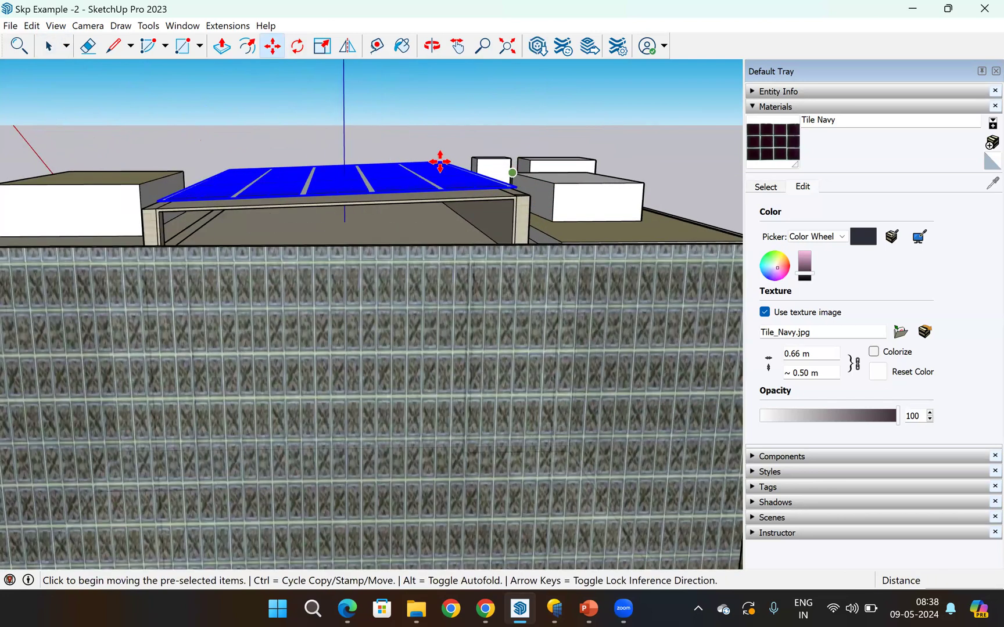
scroll(440, 161, up, 2)
scroll(432, 148, up, 4)
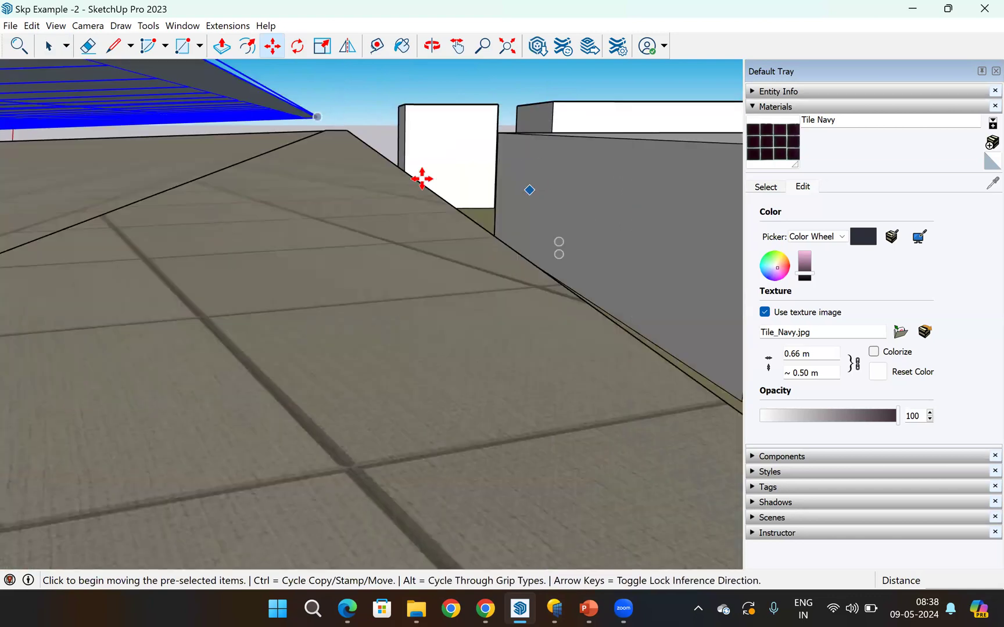
scroll(426, 184, down, 6)
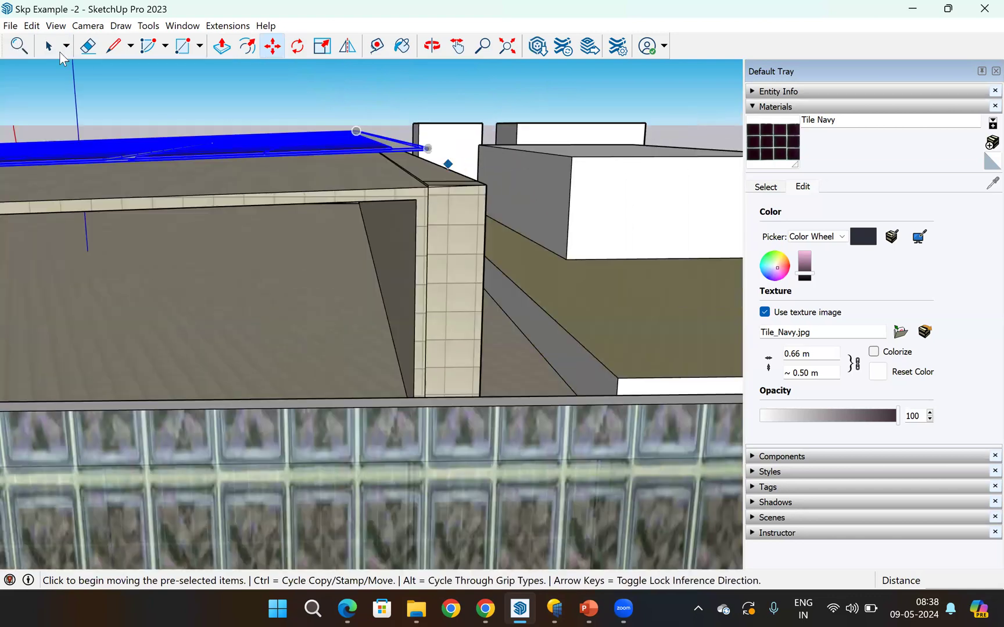
click(468, 215)
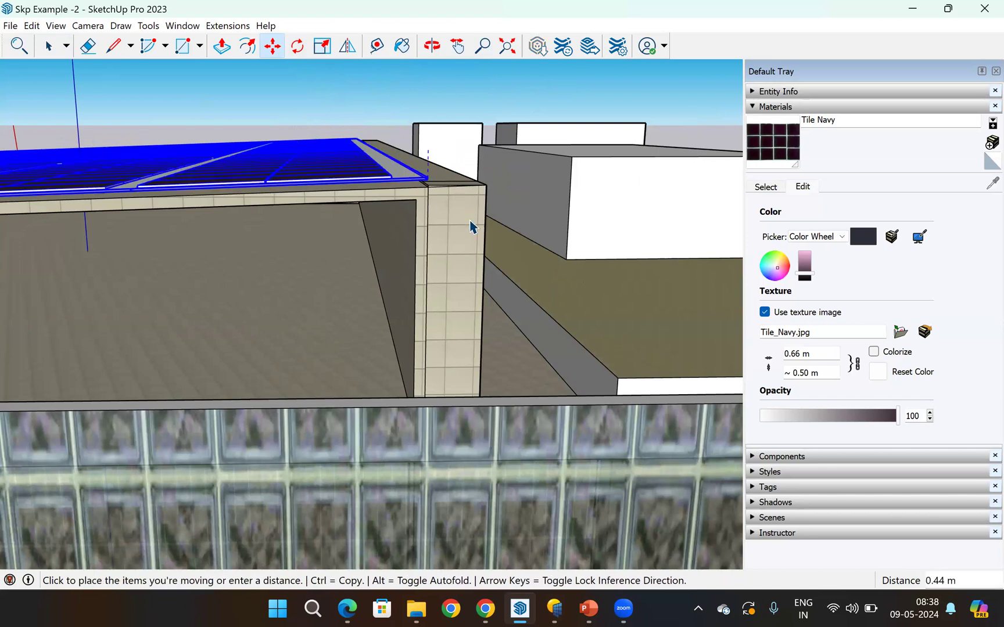
key(Escape)
key(space)
middle_drag(426, 313, 495, 385)
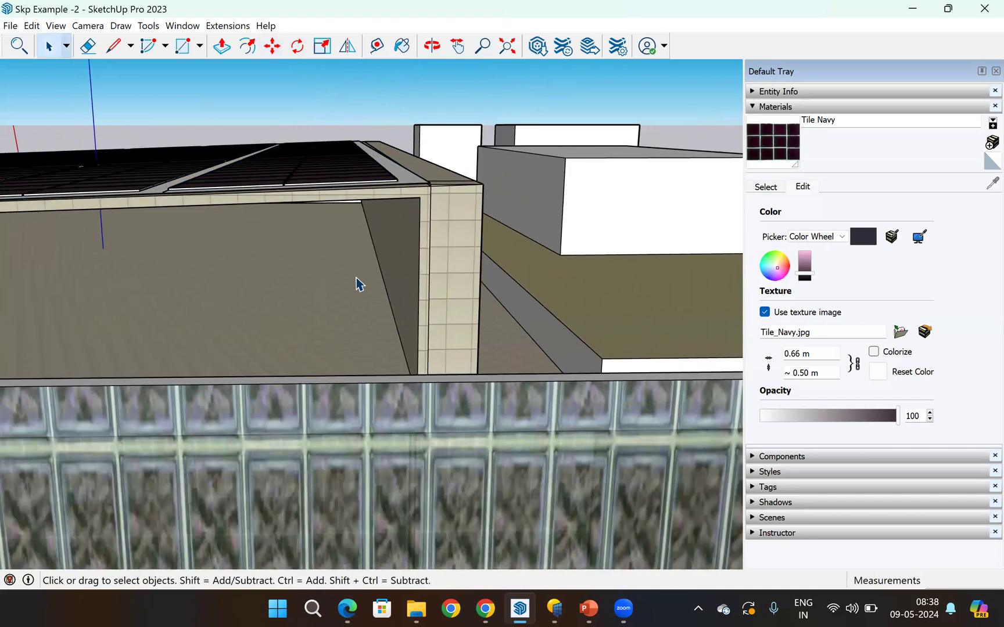
- Raise the tilted solar array component vertically by 0.1 m above the platform frame and deselect it
middle_drag(356, 284, 463, 489)
middle_drag(510, 518, 654, 463)
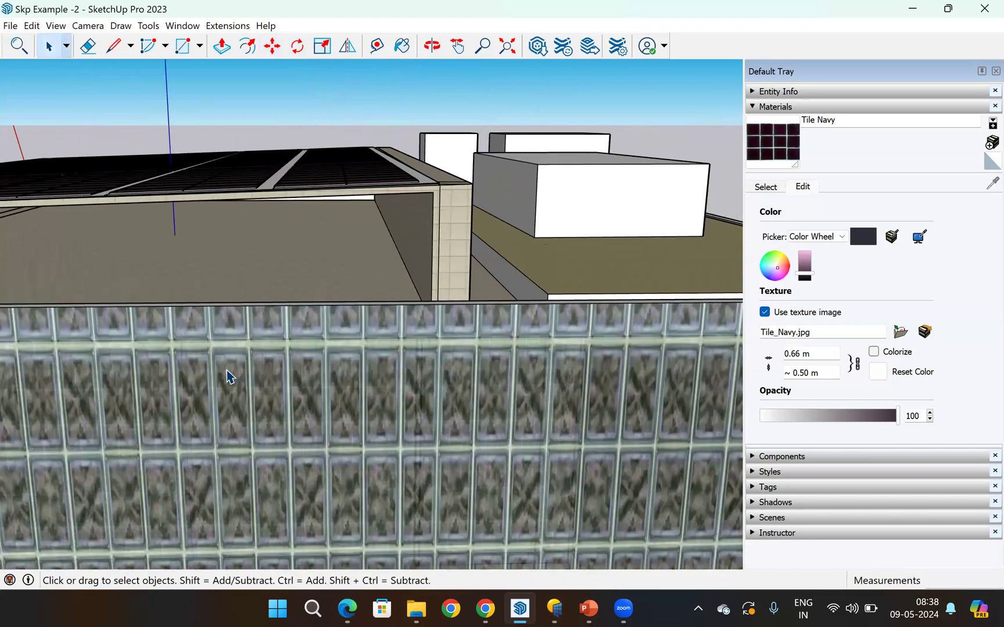
scroll(240, 345, down, 3)
middle_drag(240, 345, 432, 343)
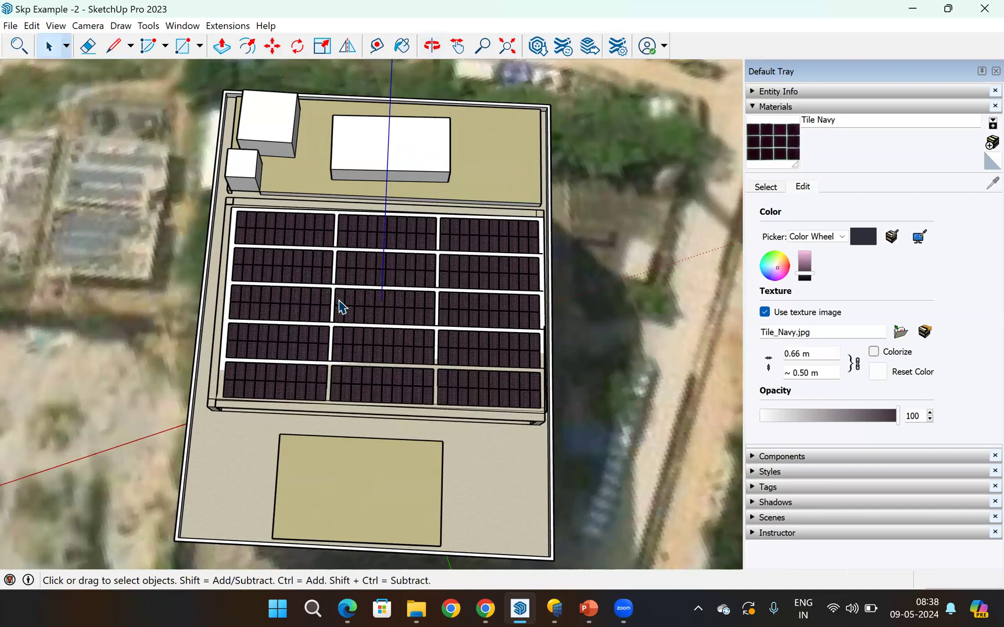
scroll(336, 299, down, 1)
middle_drag(330, 273, 267, 102)
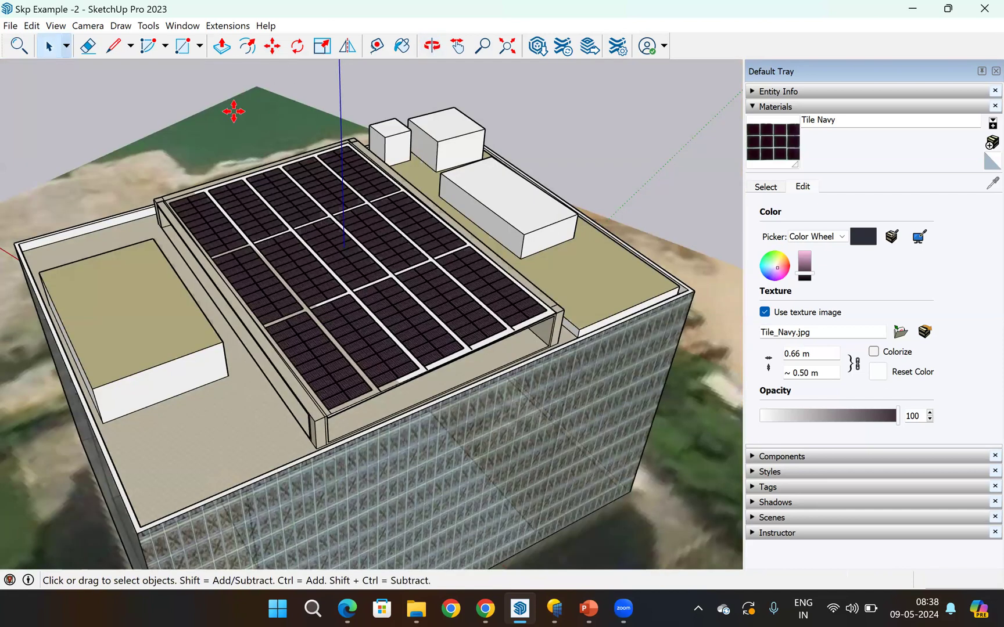
scroll(233, 106, up, 4)
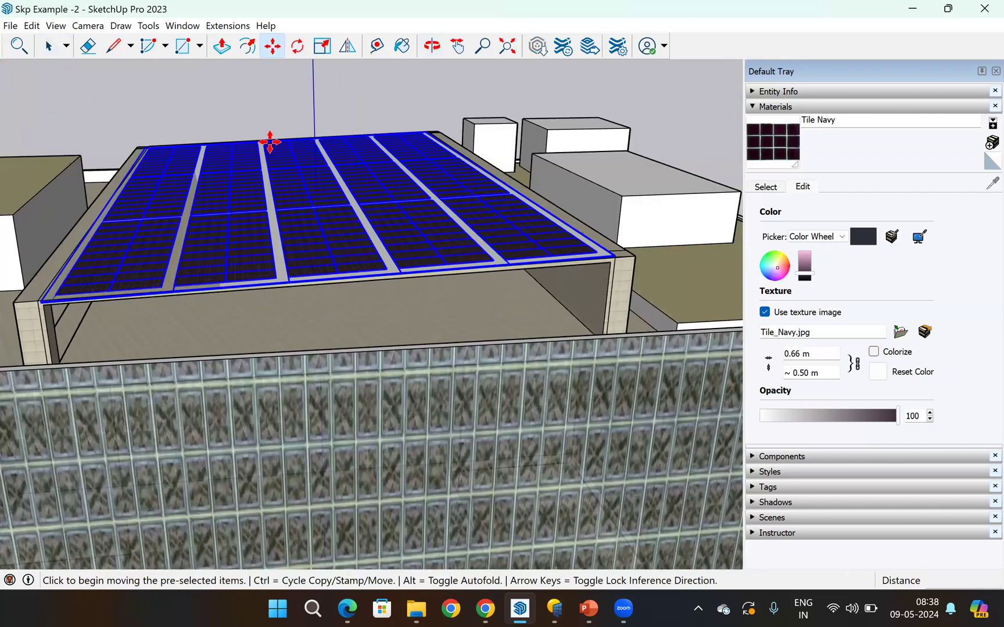
click(269, 138)
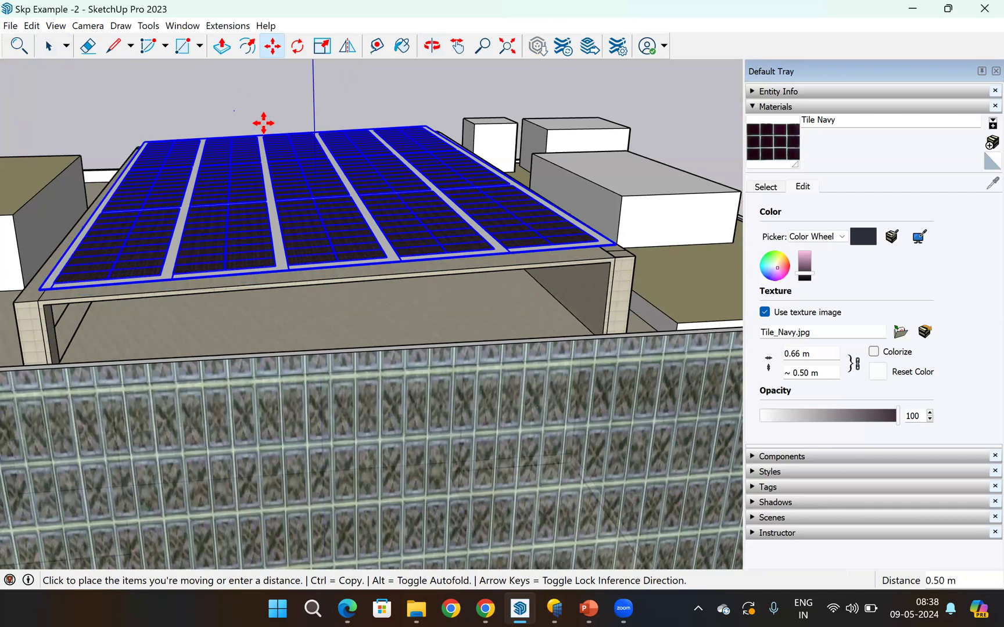
key(Escape)
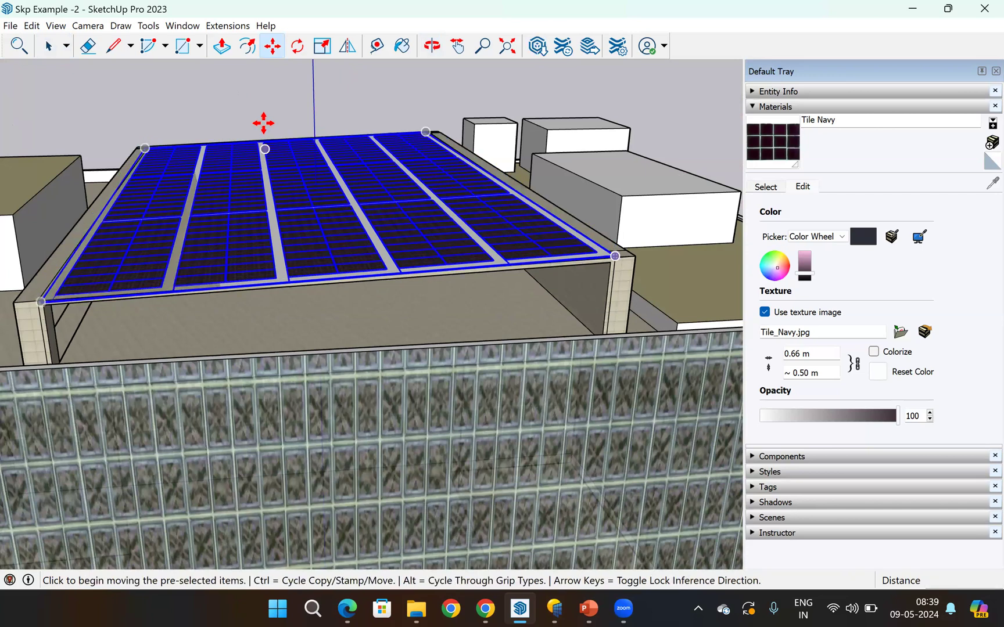
click(263, 123)
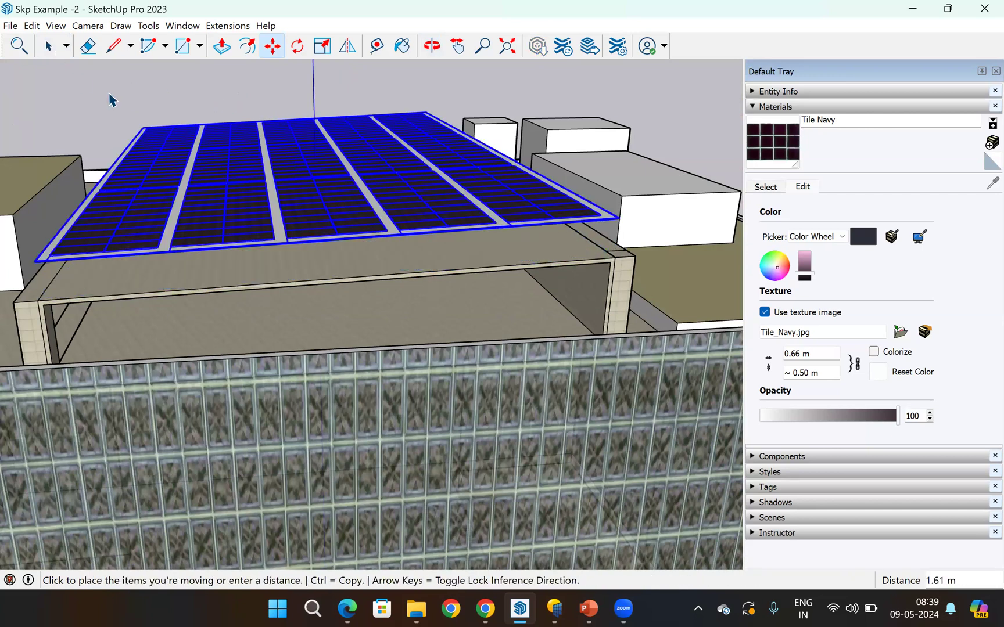
text(0.1)
key(Return)
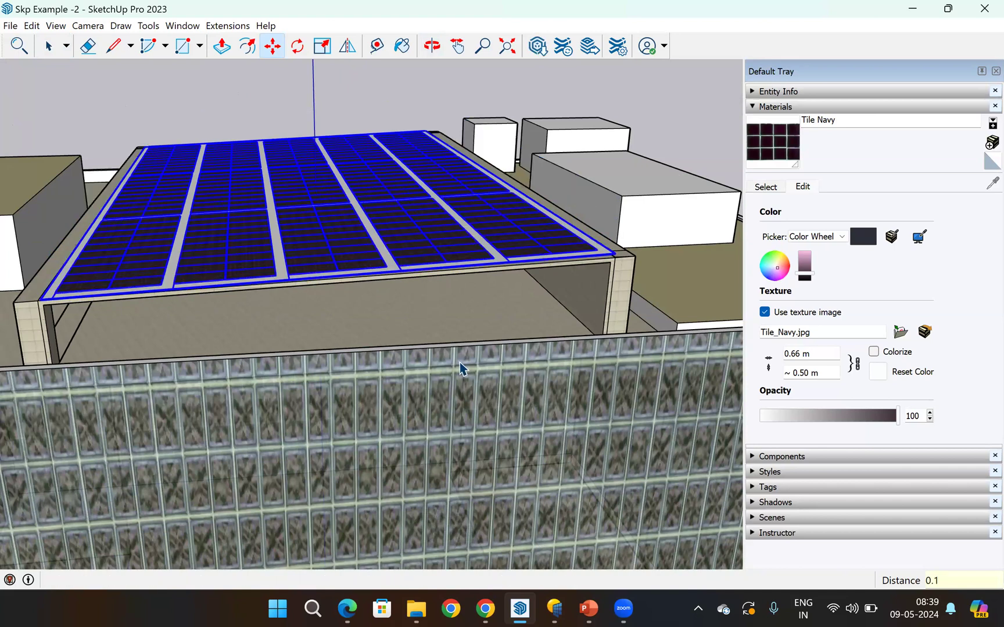
key(space)
click(506, 104)
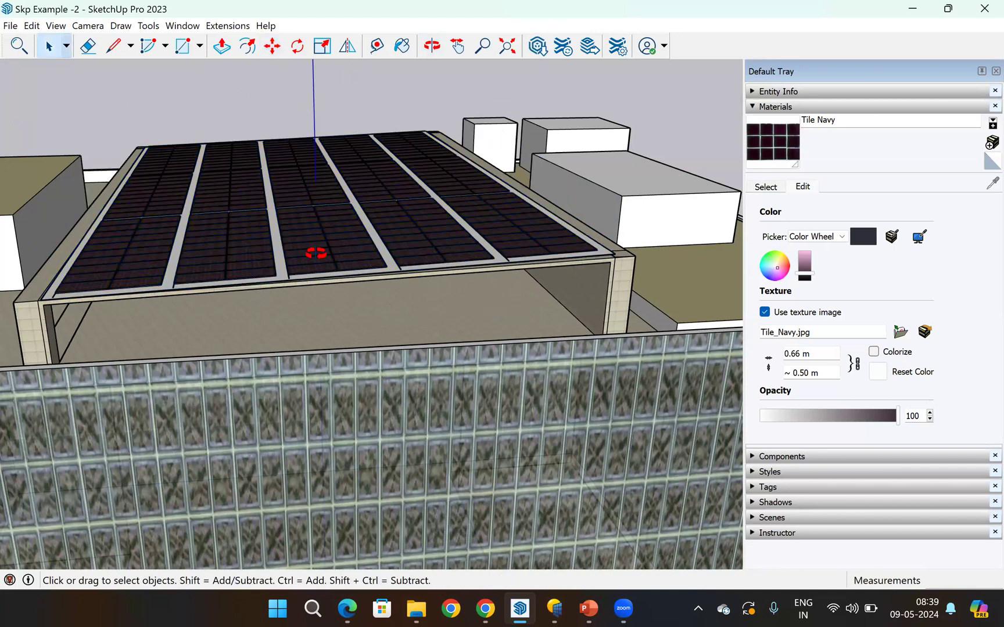
- Collapse the material settings and turn on sun shadows for the building model
middle_drag(379, 244, 459, 349)
scroll(456, 342, down, 3)
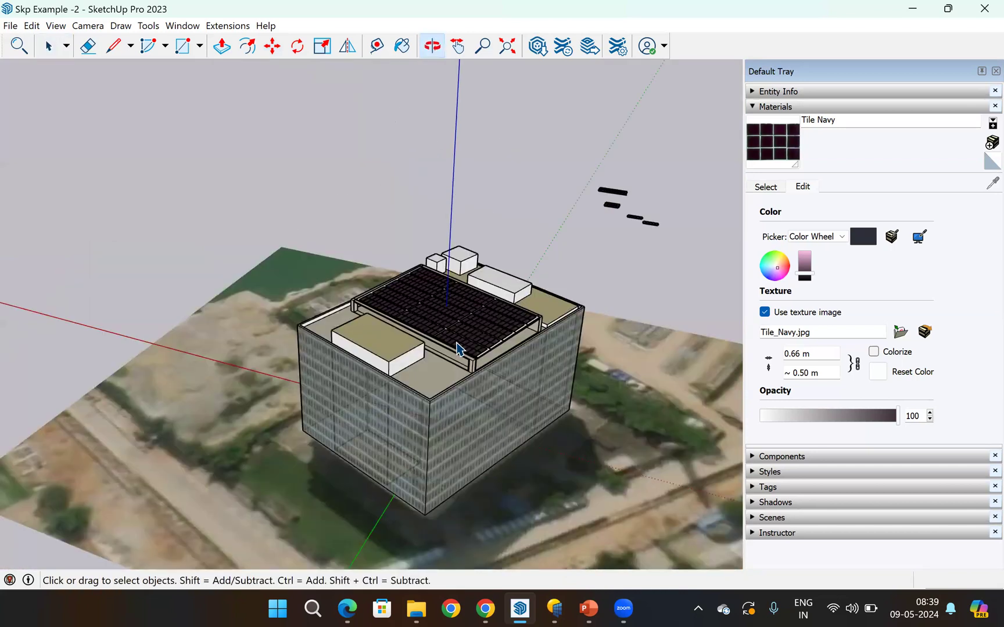
scroll(458, 350, up, 3)
scroll(457, 349, up, 2)
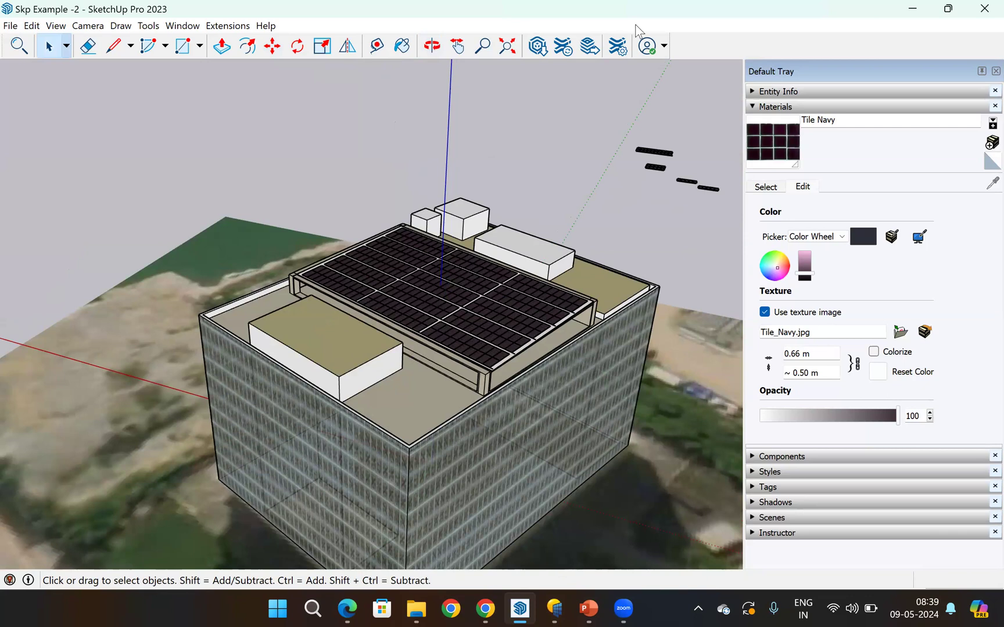
click(758, 106)
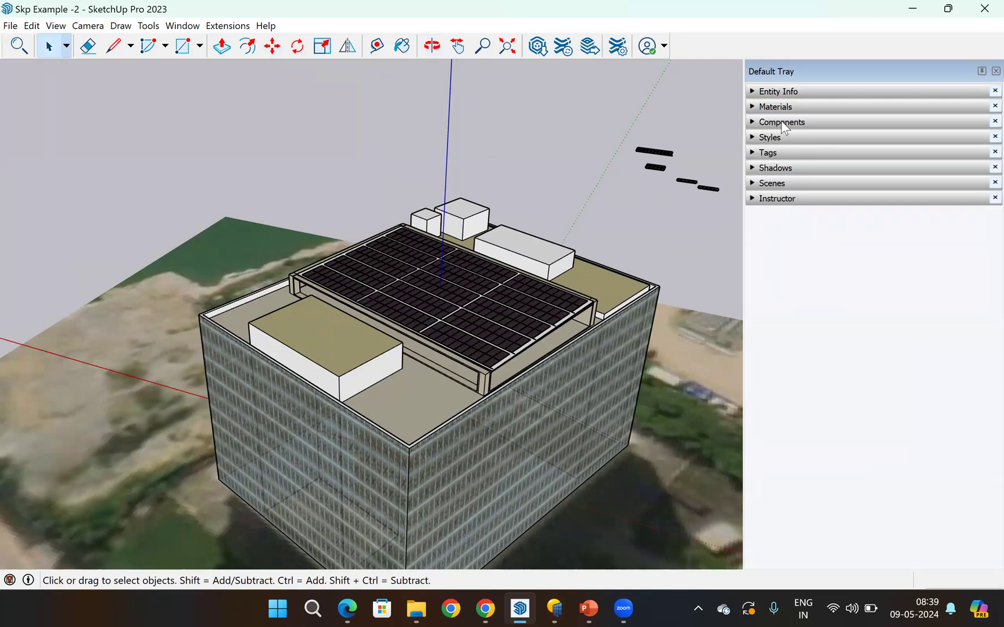
click(778, 168)
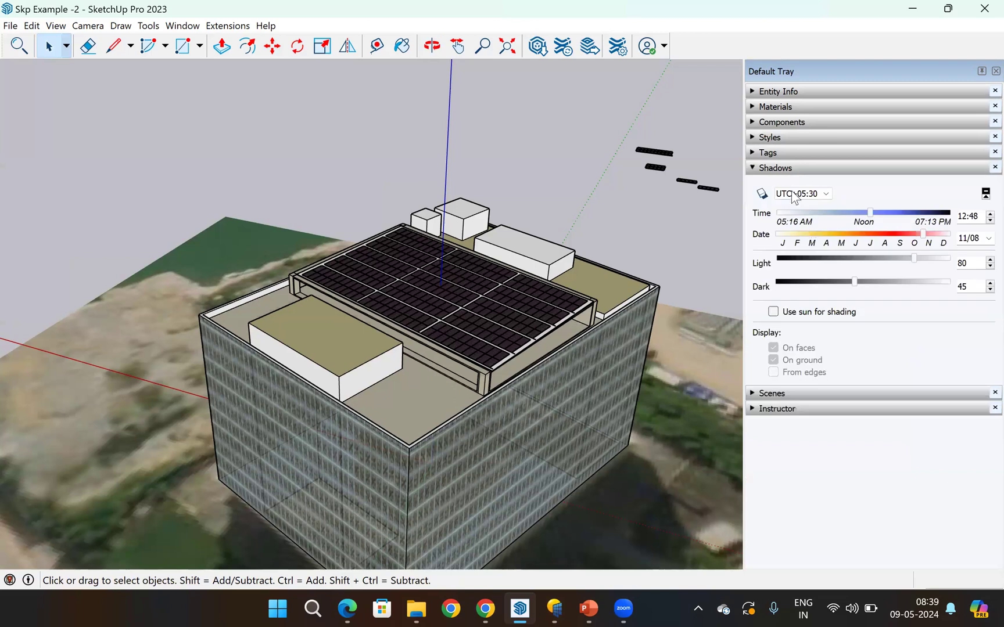
click(762, 195)
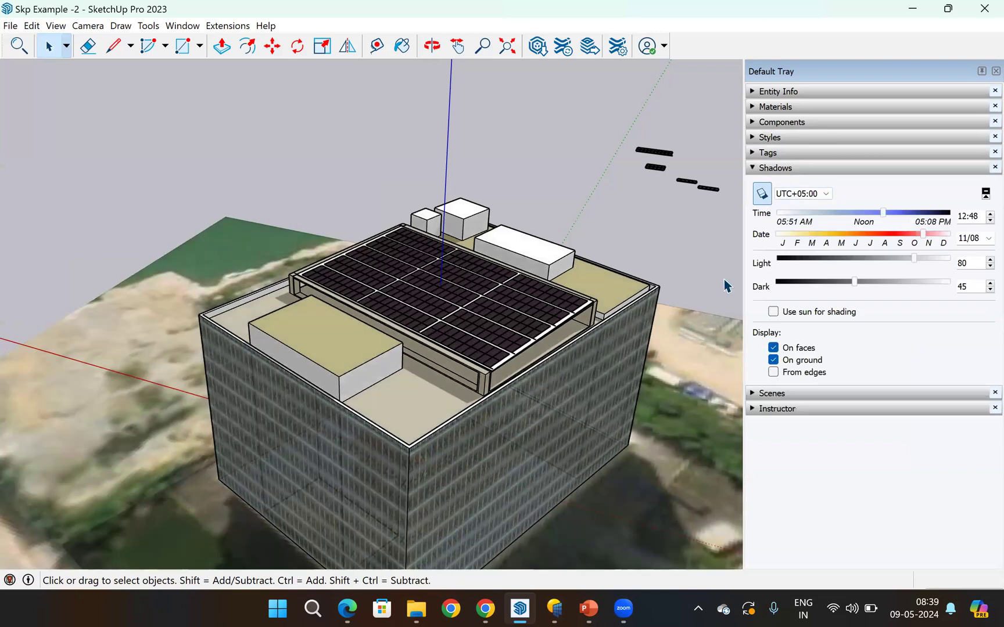
- Run the shadow time through the day and set it to 14:26 for the 11/08 date
scroll(886, 215, up, 1)
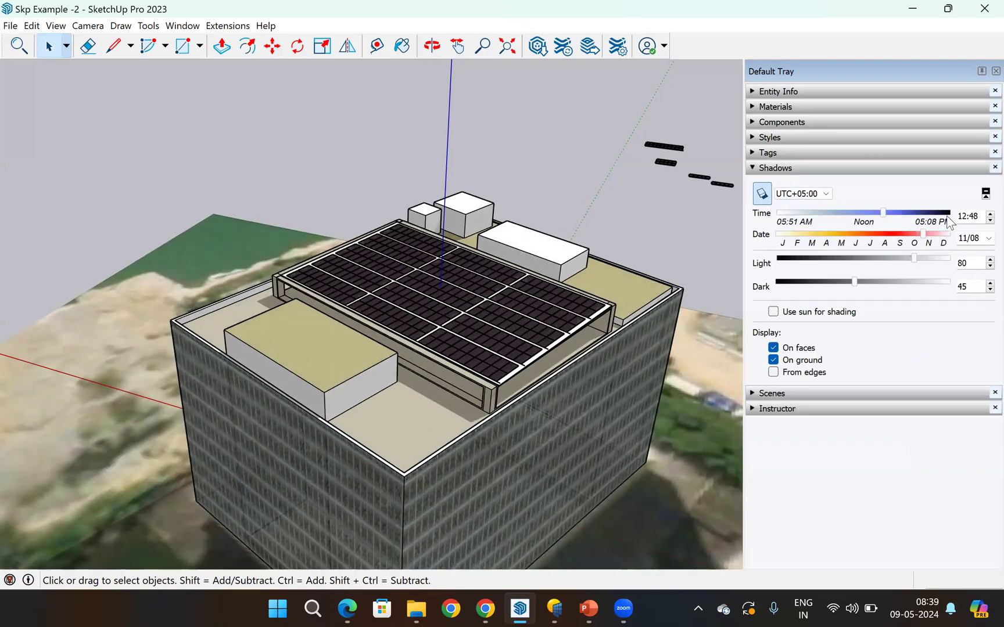
scroll(936, 221, up, 3)
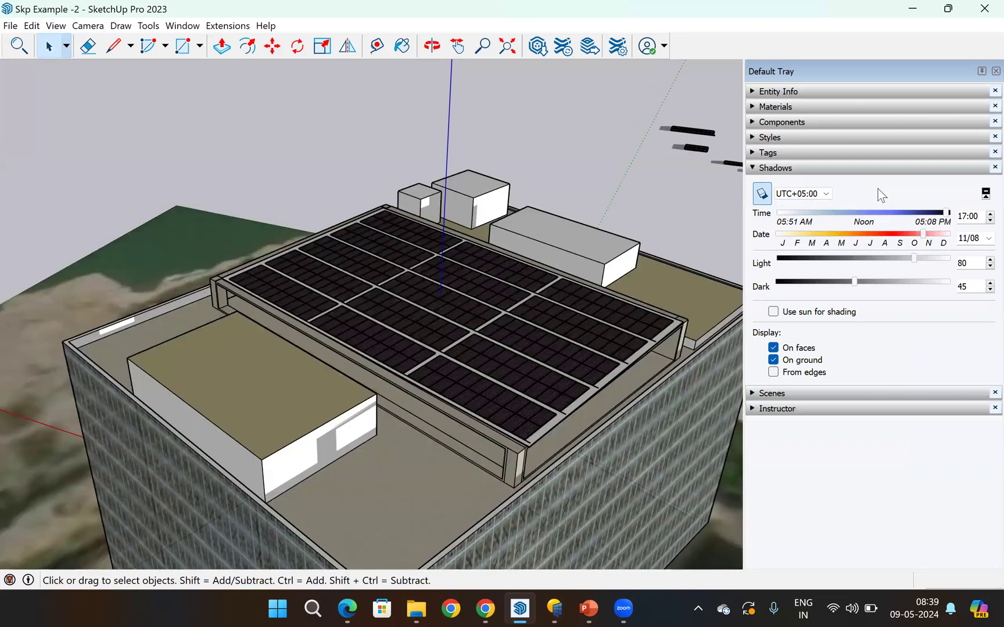
drag(945, 213, 794, 213)
- Examine the shadows on the roof and ground and the solar array's seating on the platform frame from several angles
middle_drag(551, 305, 541, 226)
middle_drag(393, 294, 457, 301)
scroll(418, 337, down, 1)
scroll(446, 321, down, 2)
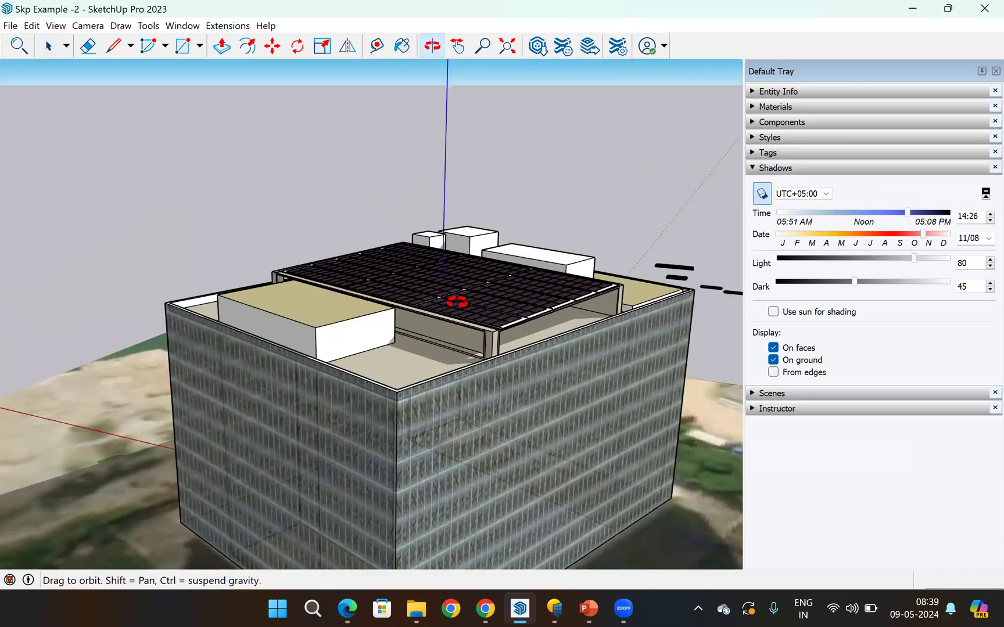
scroll(458, 305, down, 3)
middle_drag(444, 226, 449, 304)
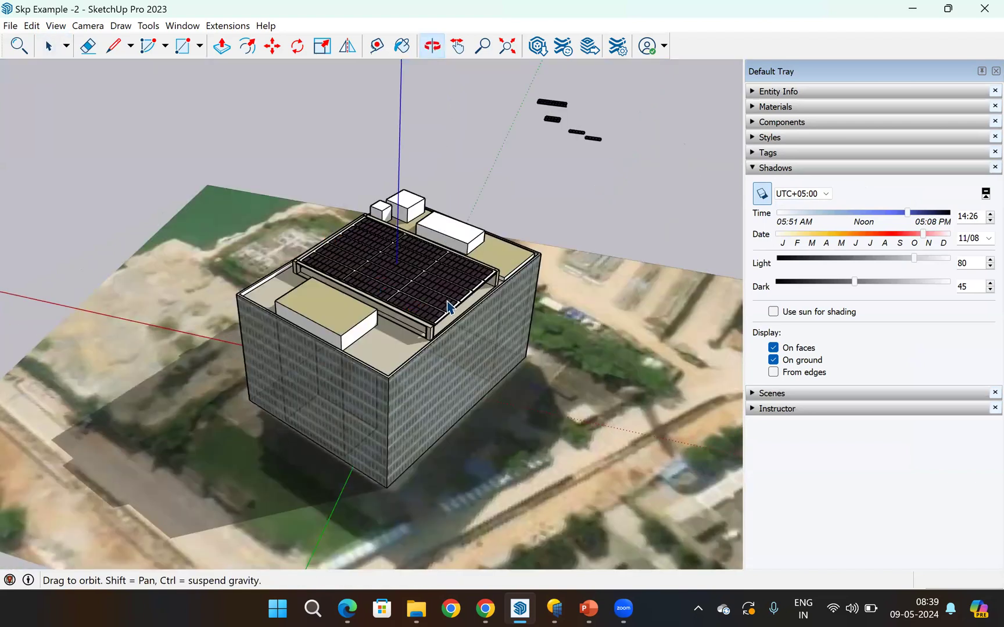
scroll(449, 305, up, 1)
scroll(341, 303, up, 2)
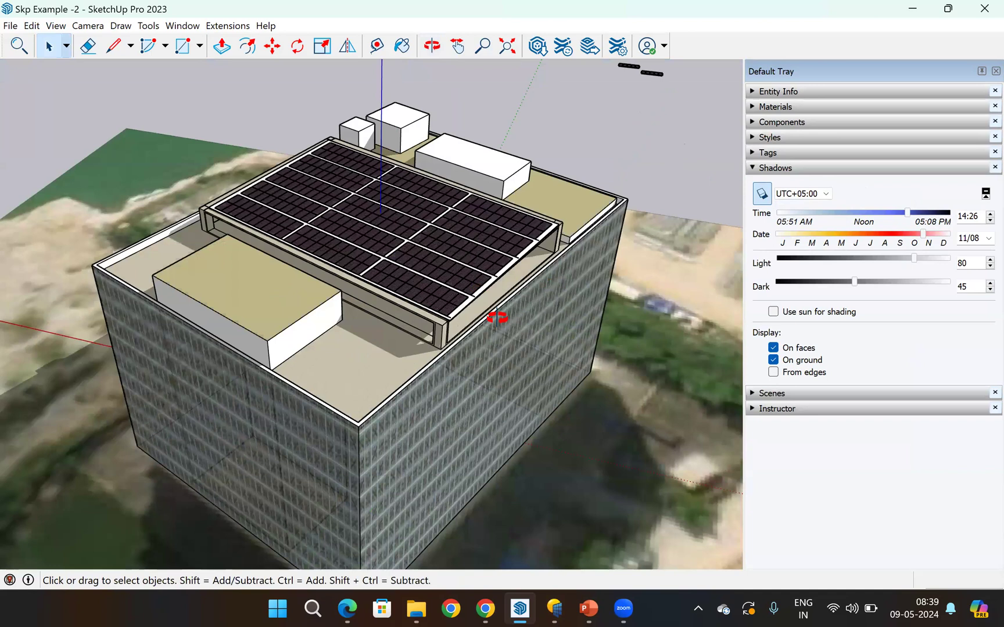
scroll(395, 276, up, 2)
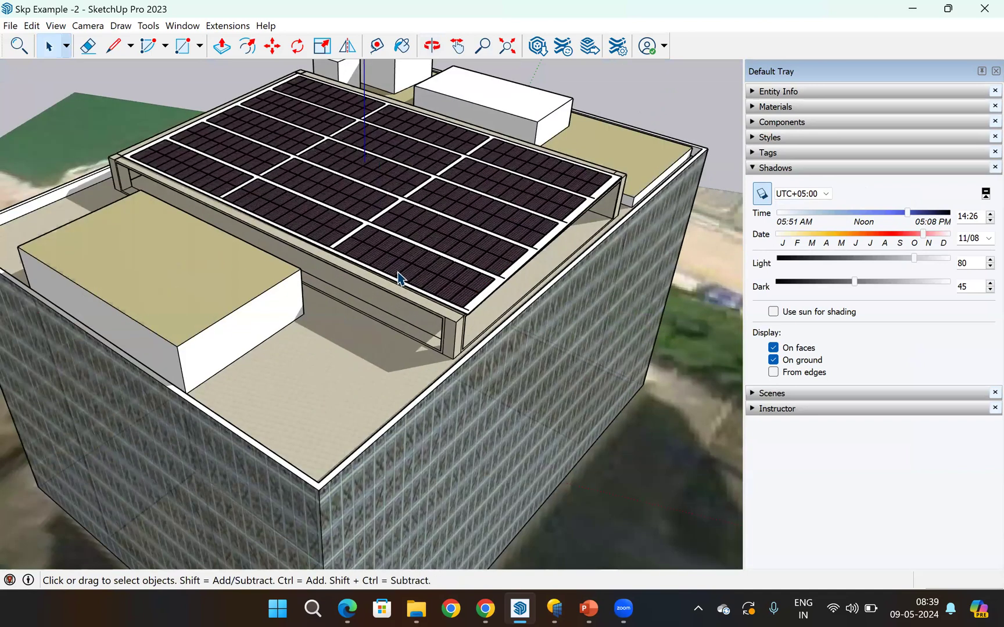
middle_drag(398, 279, 538, 298)
middle_drag(168, 356, 103, 358)
scroll(564, 342, up, 2)
middle_drag(563, 337, 192, 374)
scroll(476, 334, down, 3)
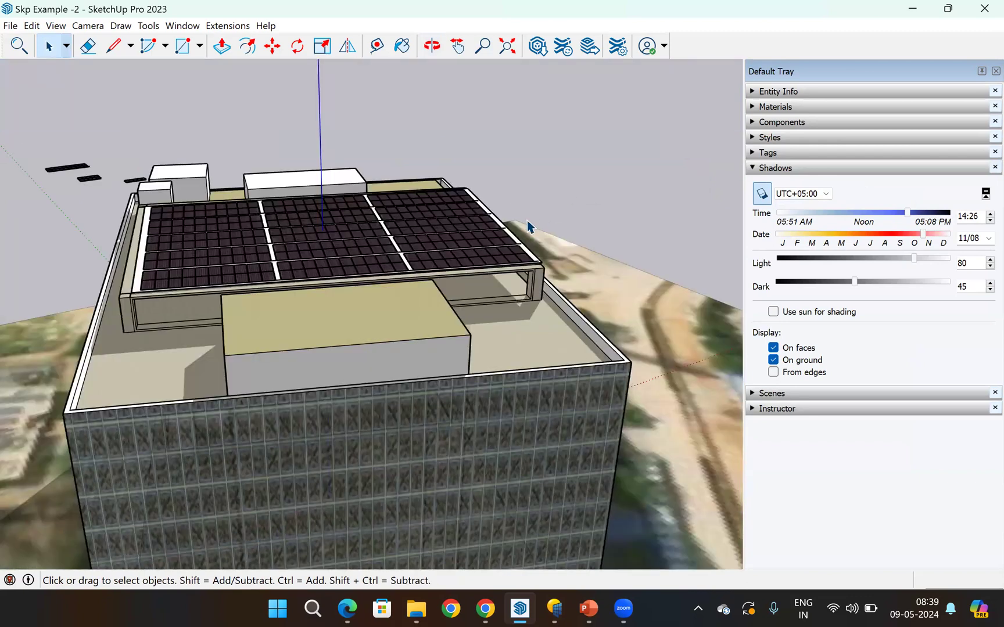
scroll(465, 323, up, 3)
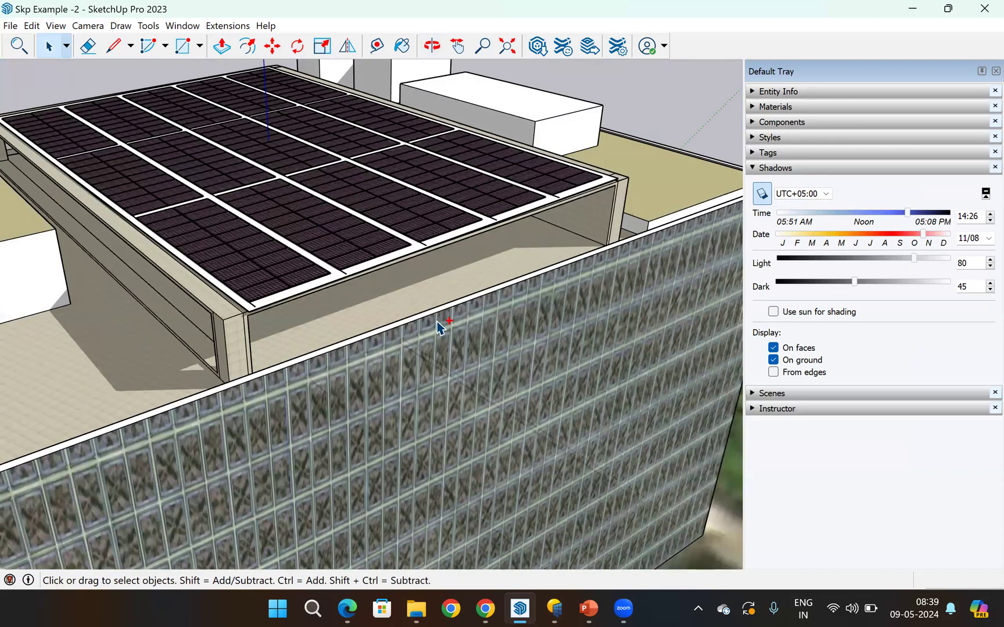
scroll(437, 325, down, 3)
scroll(437, 325, up, 2)
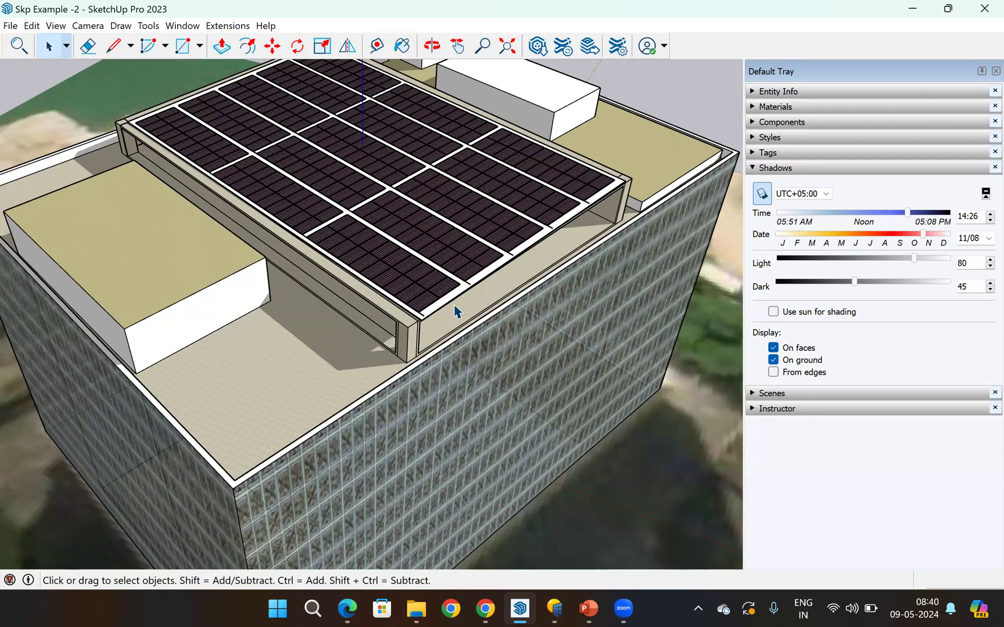
scroll(454, 312, up, 6)
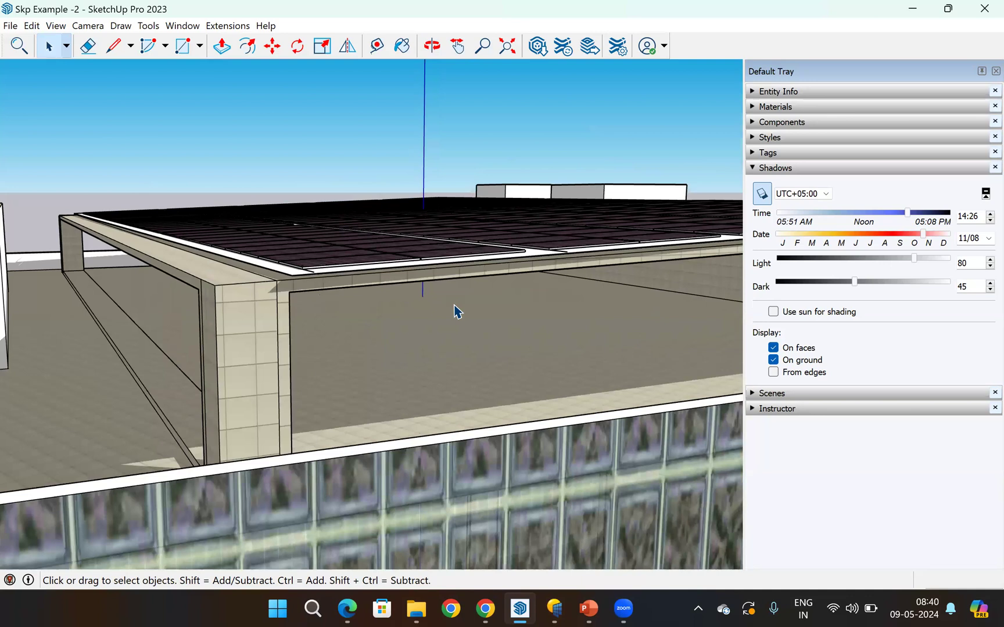
scroll(631, 238, down, 3)
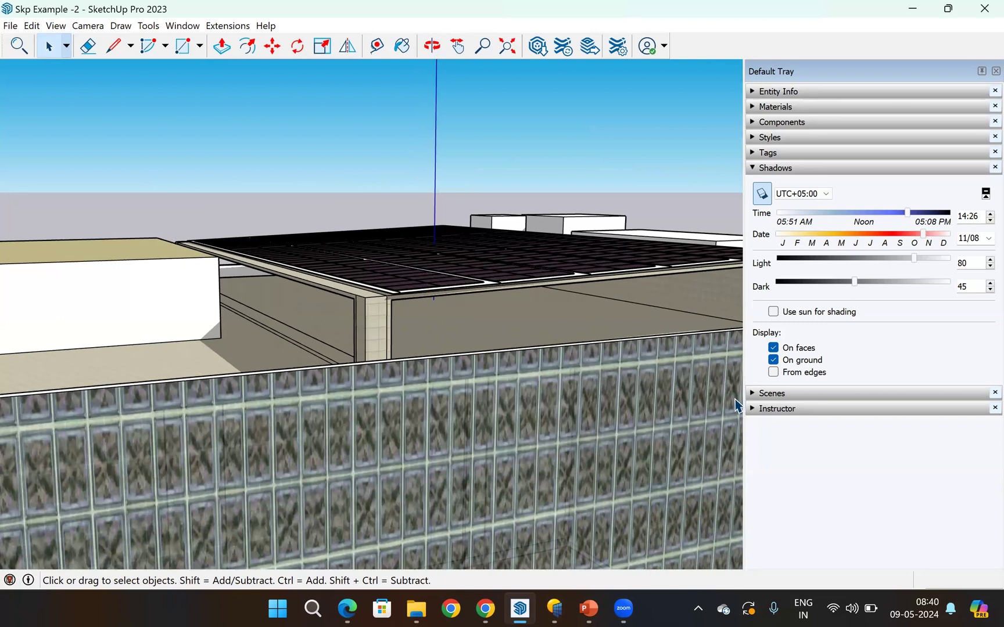
middle_drag(617, 342, 520, 214)
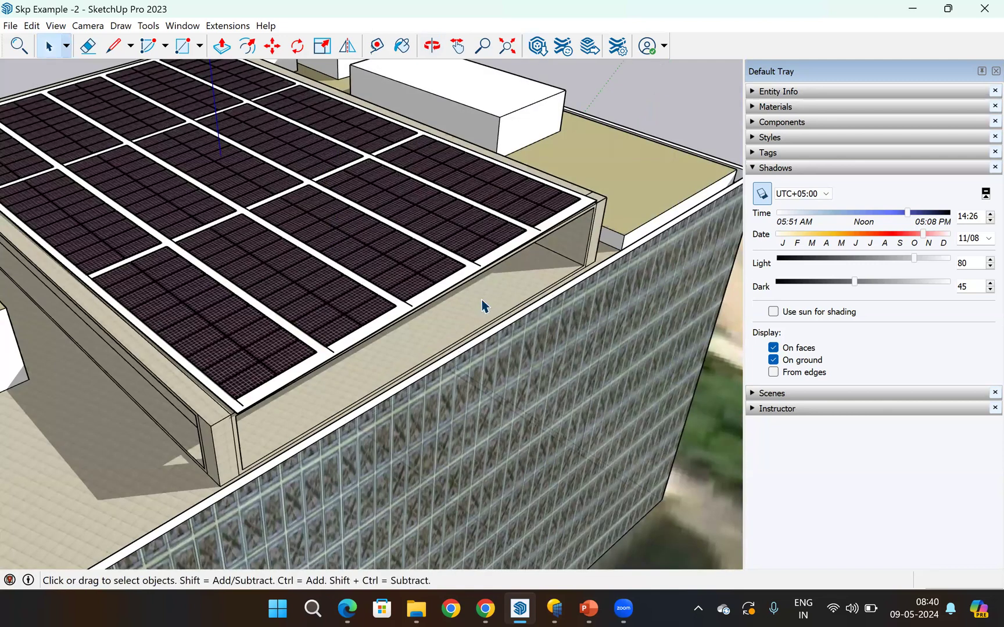
scroll(365, 244, down, 3)
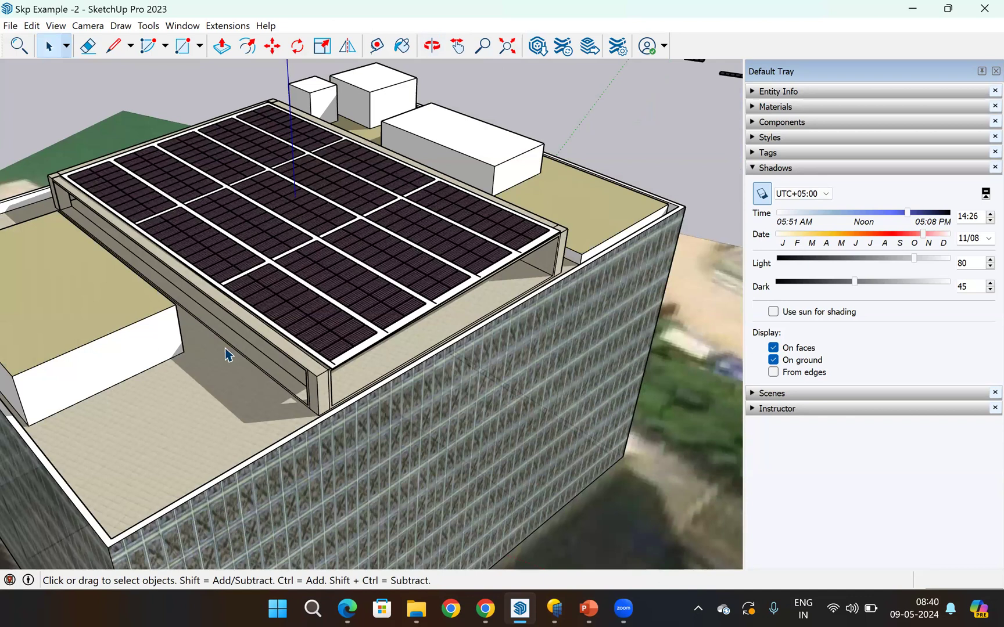
scroll(428, 321, left, 3)
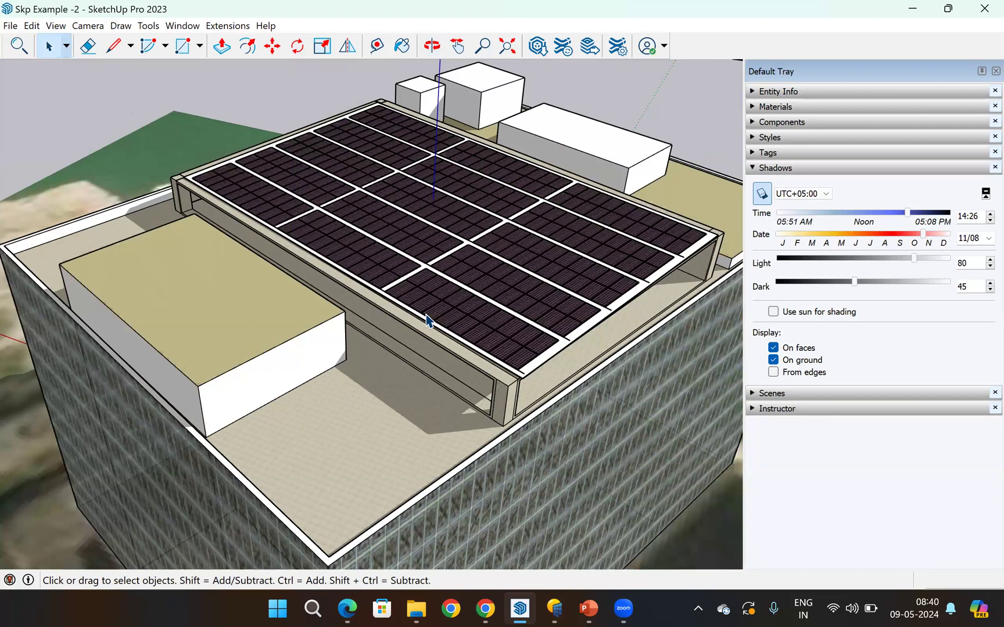
scroll(426, 321, down, 2)
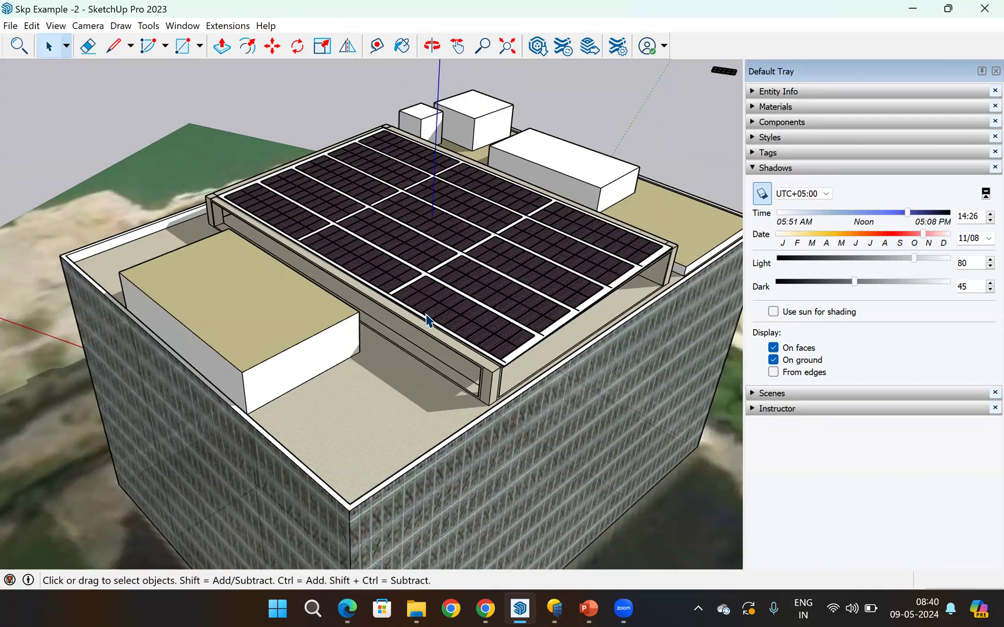